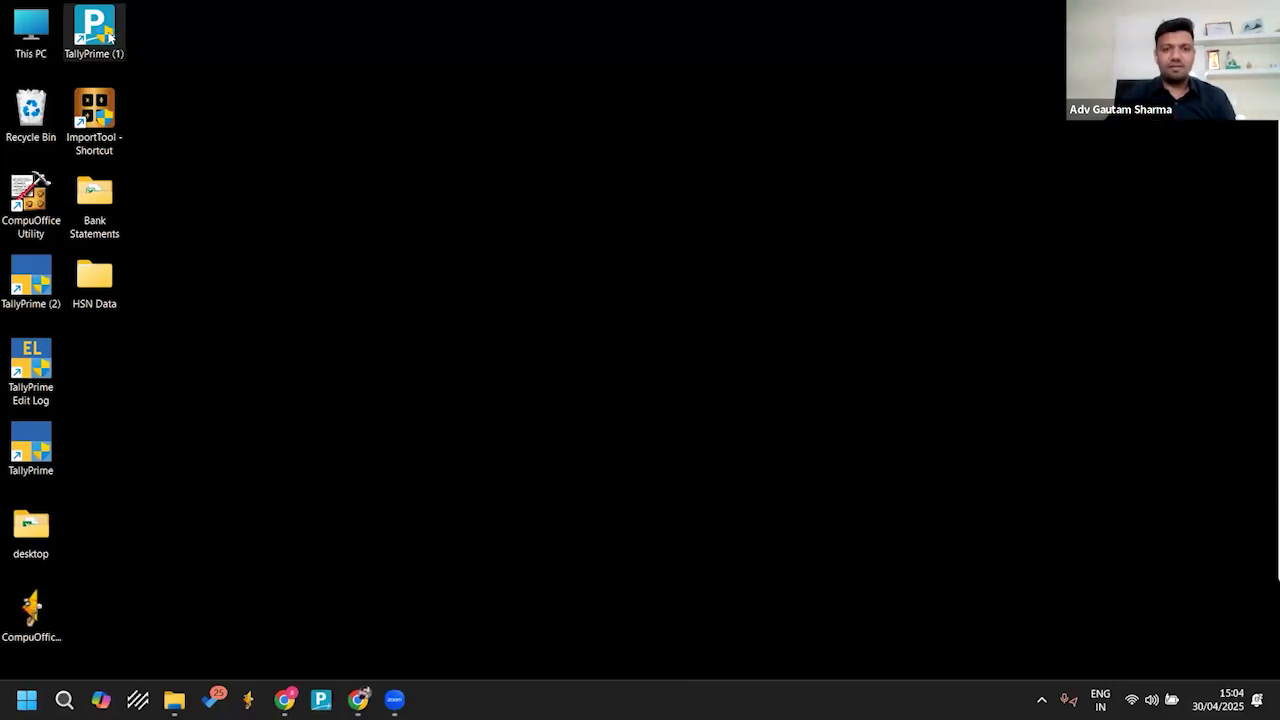
Step: Launch TallyPrime (1) from the desktop and start creating a new company
left_click(110, 37)
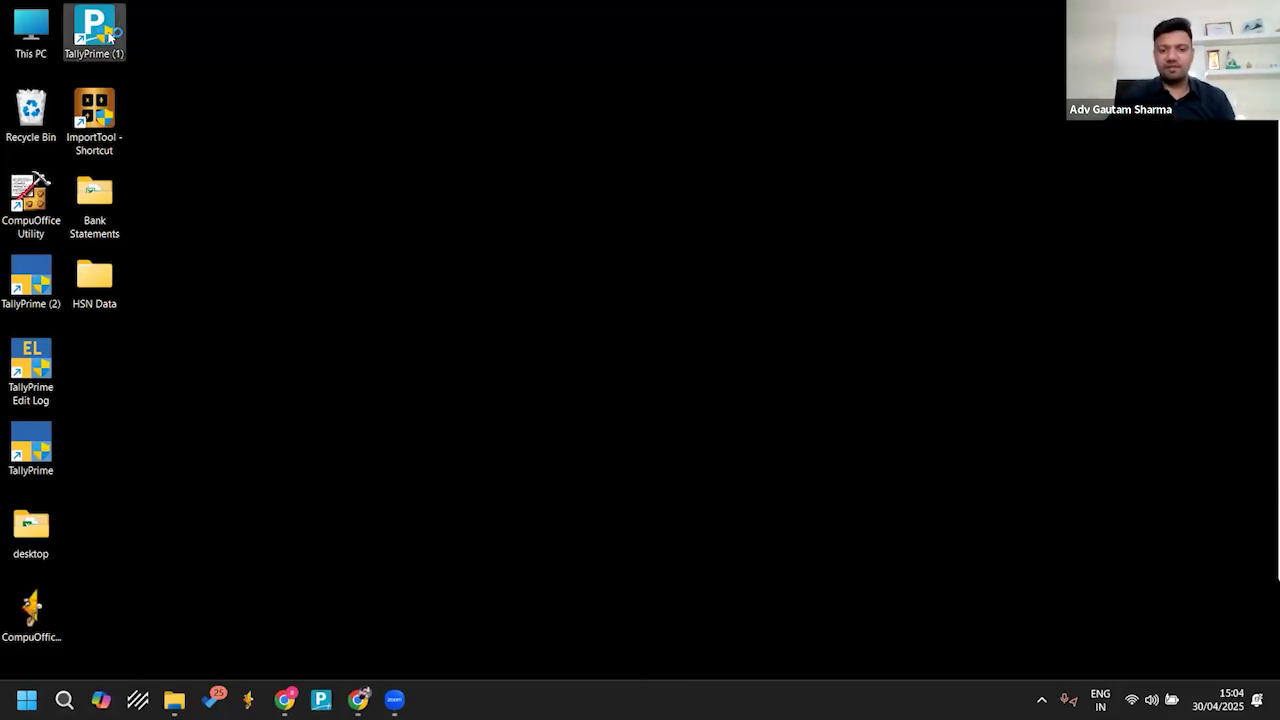
double_click(110, 37)
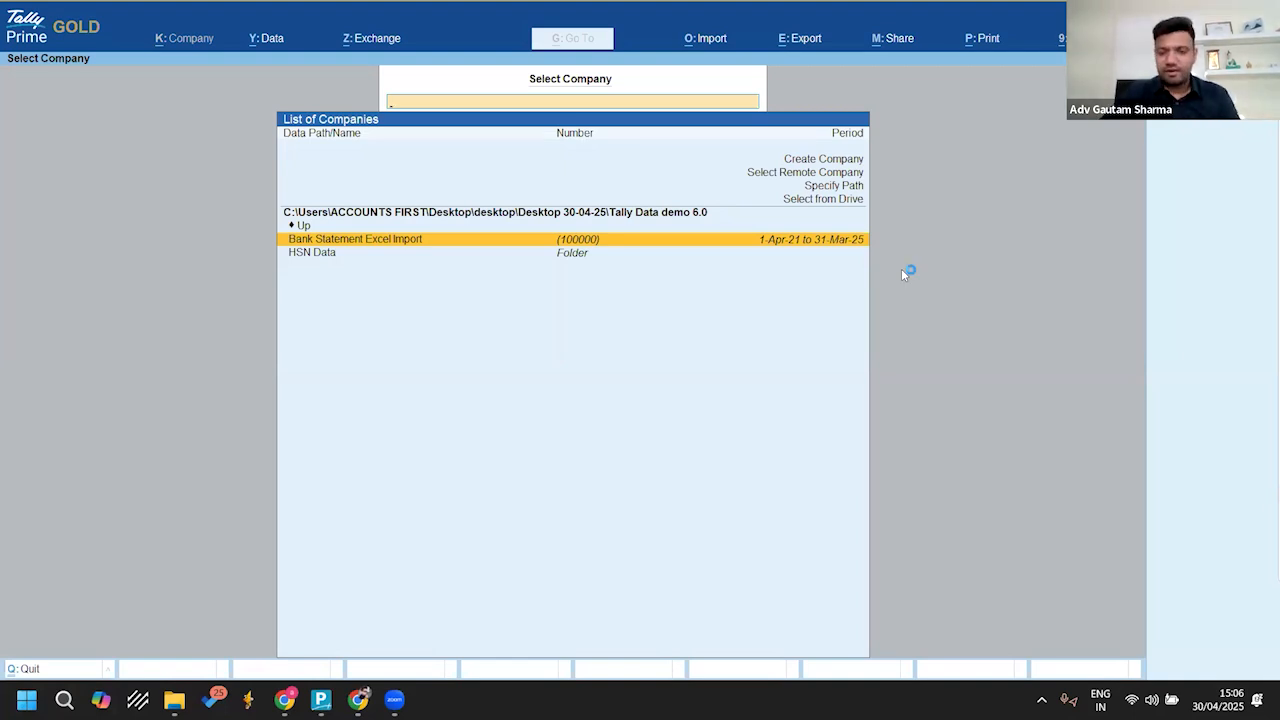
key("Up")
key("Up")
key("Up")
key("Up")
key("Up")
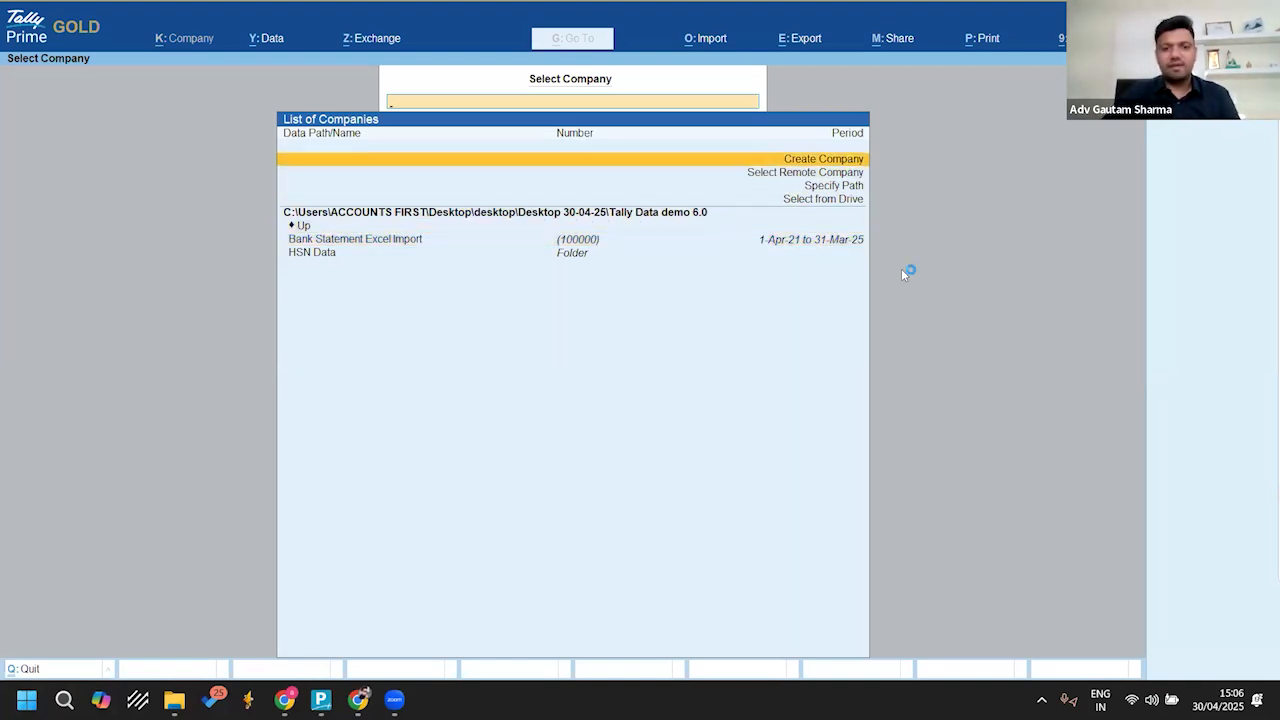
key("Return")
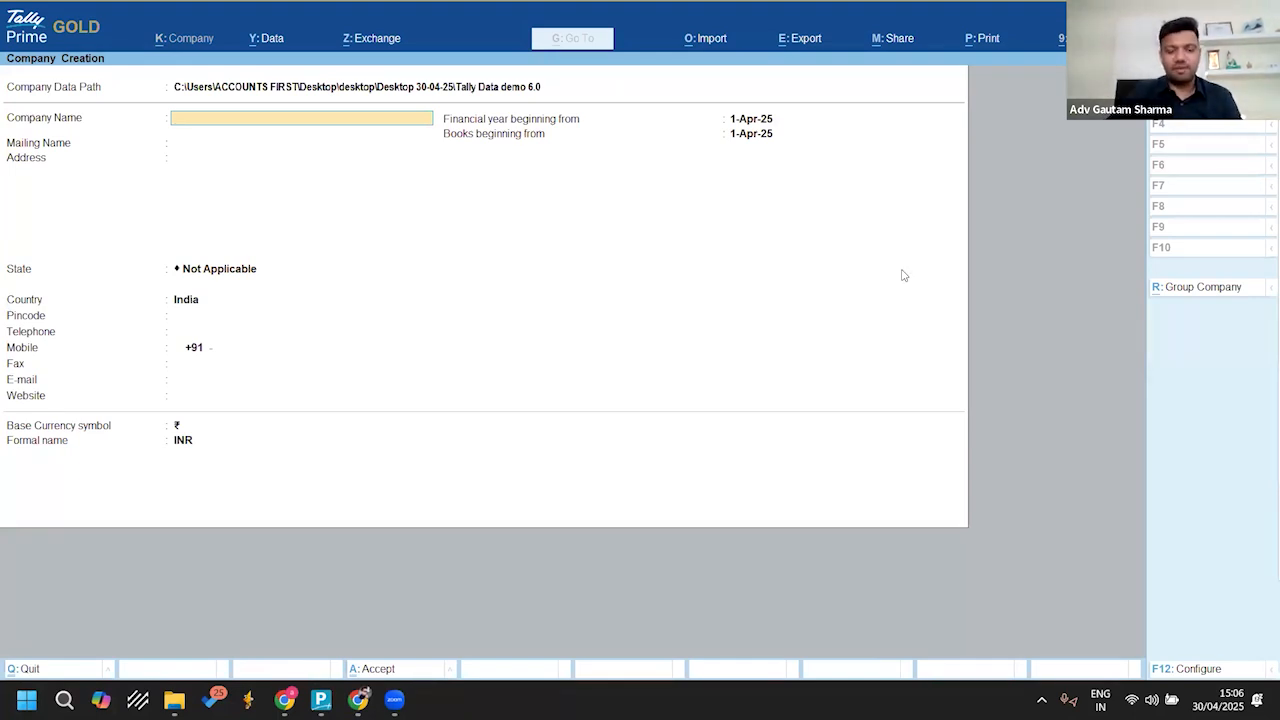
Step: Name the company Bank of Baroda Statement Import and keep the same mailing name
type("Bank of Baroda Statement Import")
key("Return")
key("Return")
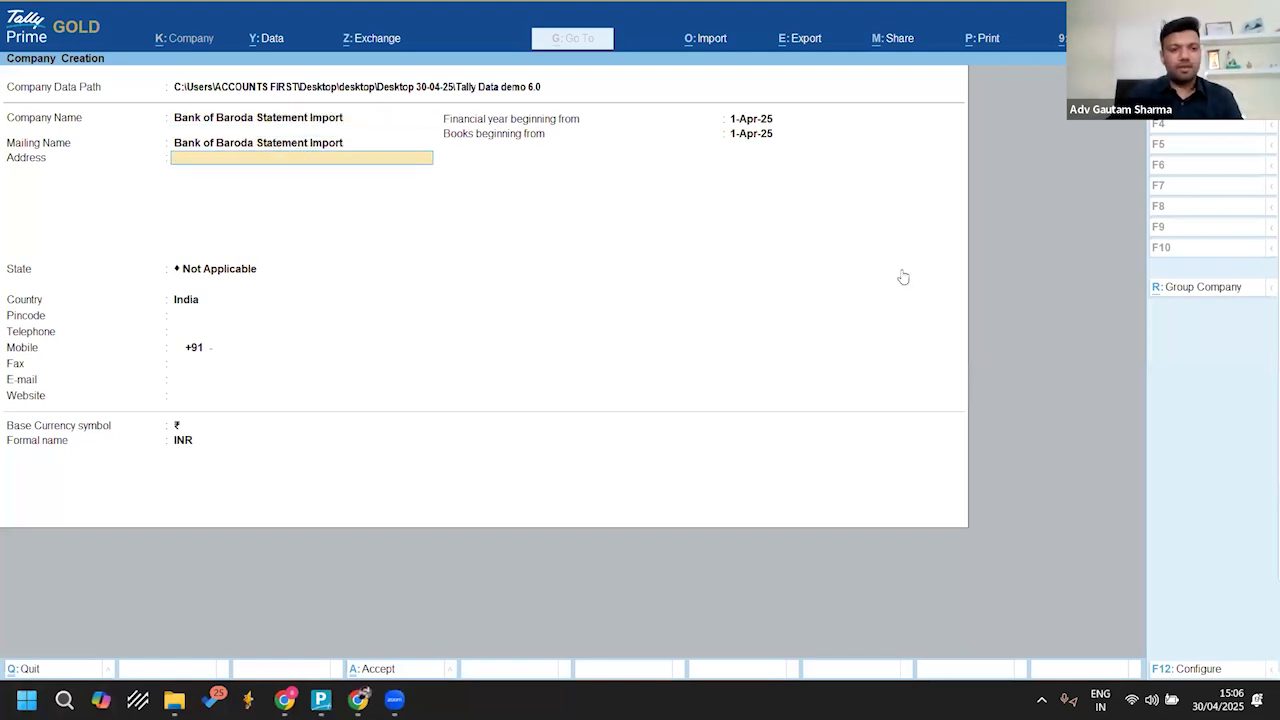
Step: Leave the company address blank, set the state to Odisha and proceed to the financial year date
key("Return")
type("Odi")
key("Return")
key("Return")
key("Return")
key("Return")
key("Return")
key("Return")
key("Return")
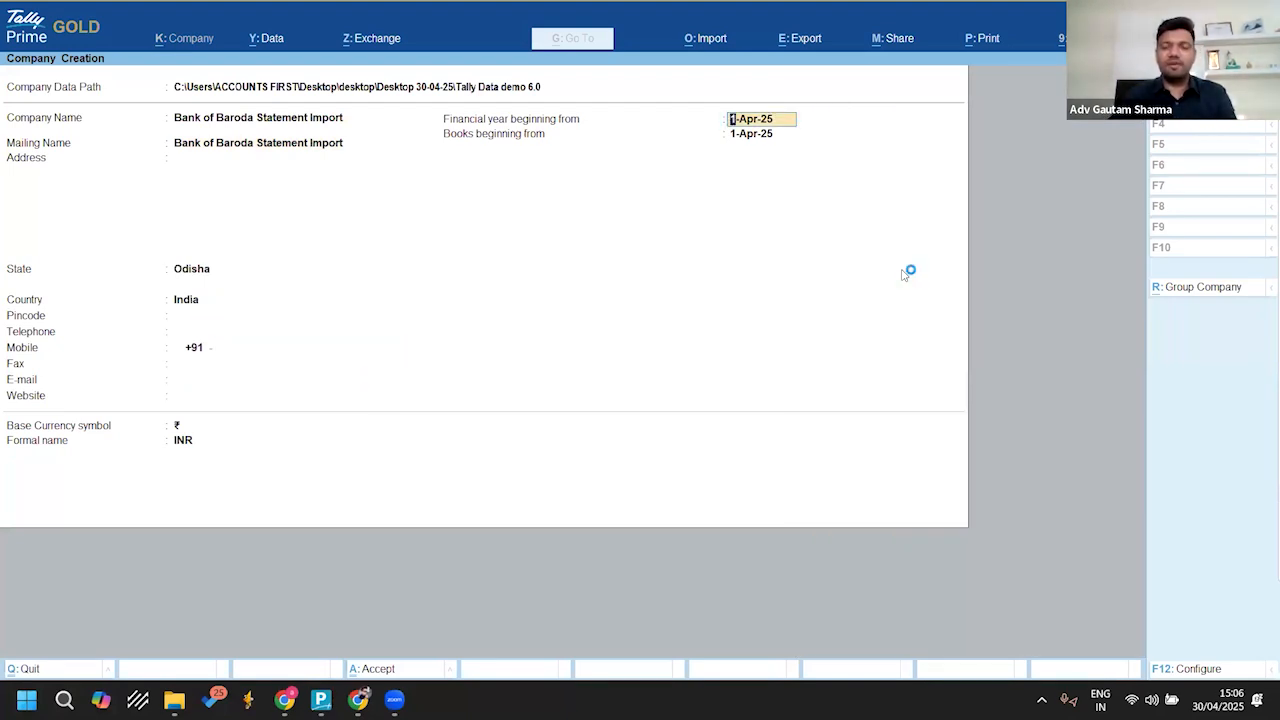
Step: Open the BOB.xls bank statement from the Bank Statements folder on the desktop in Excel
key("super+d")
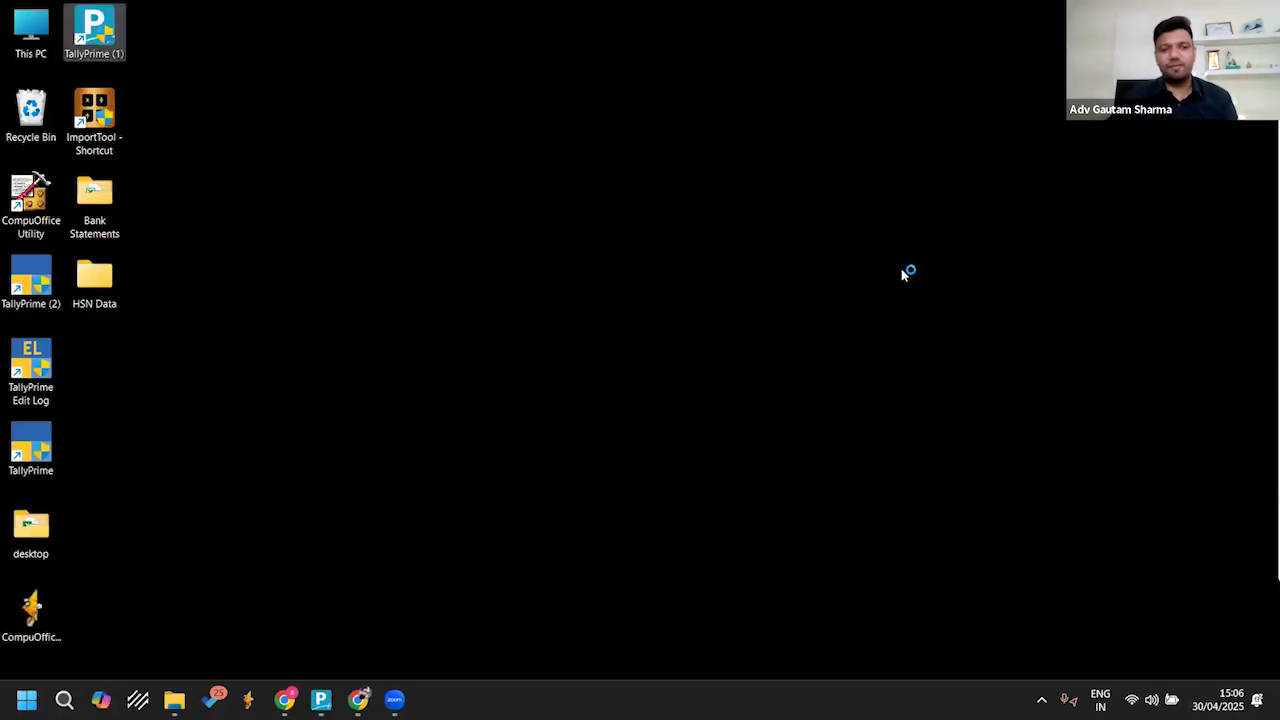
double_click(106, 194)
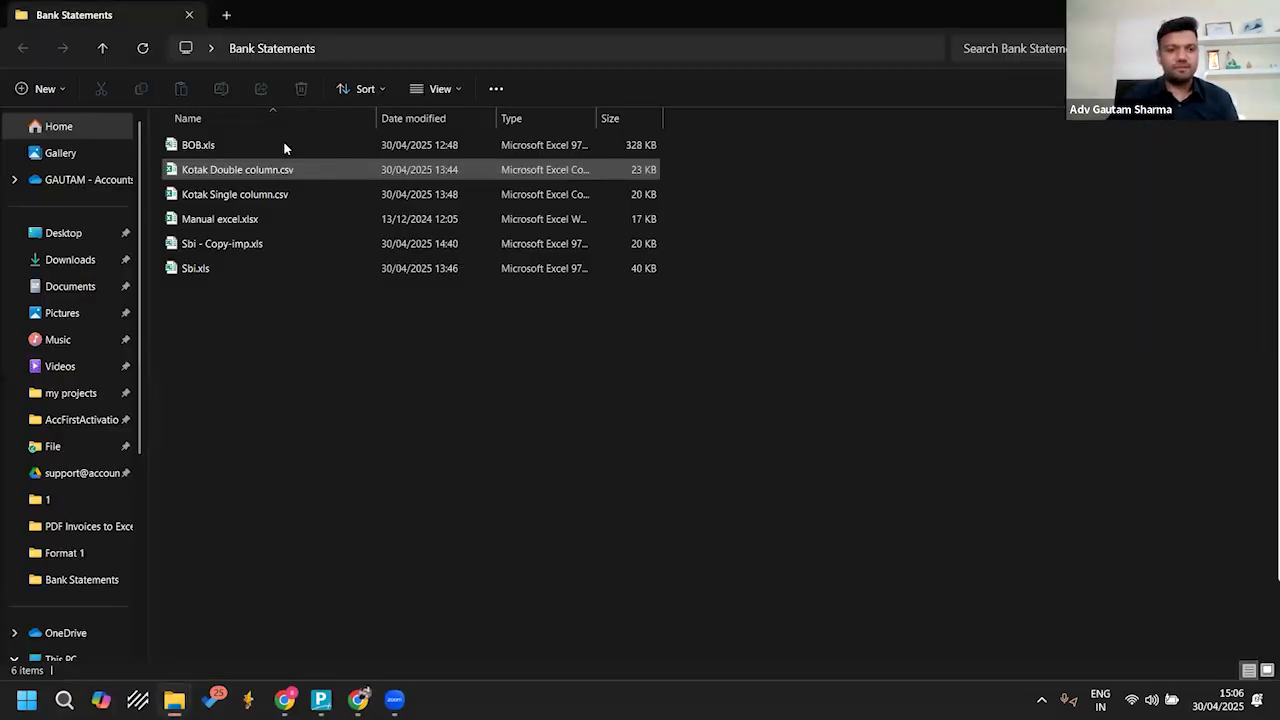
double_click(240, 146)
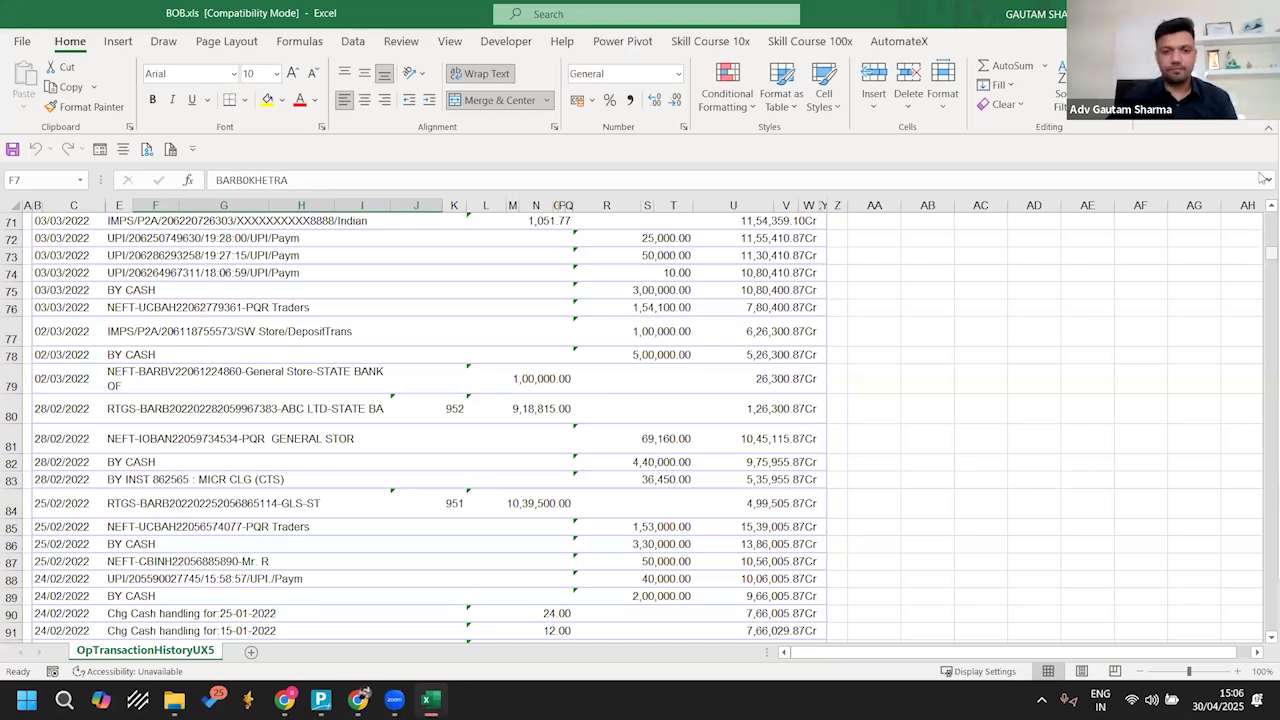
Step: Examine the statement's header block in BOB.xls, including the bank logo, account details and statement period
scroll(294, 338, "up", 20)
scroll(294, 338, "down", 1)
scroll(294, 338, "up", 1)
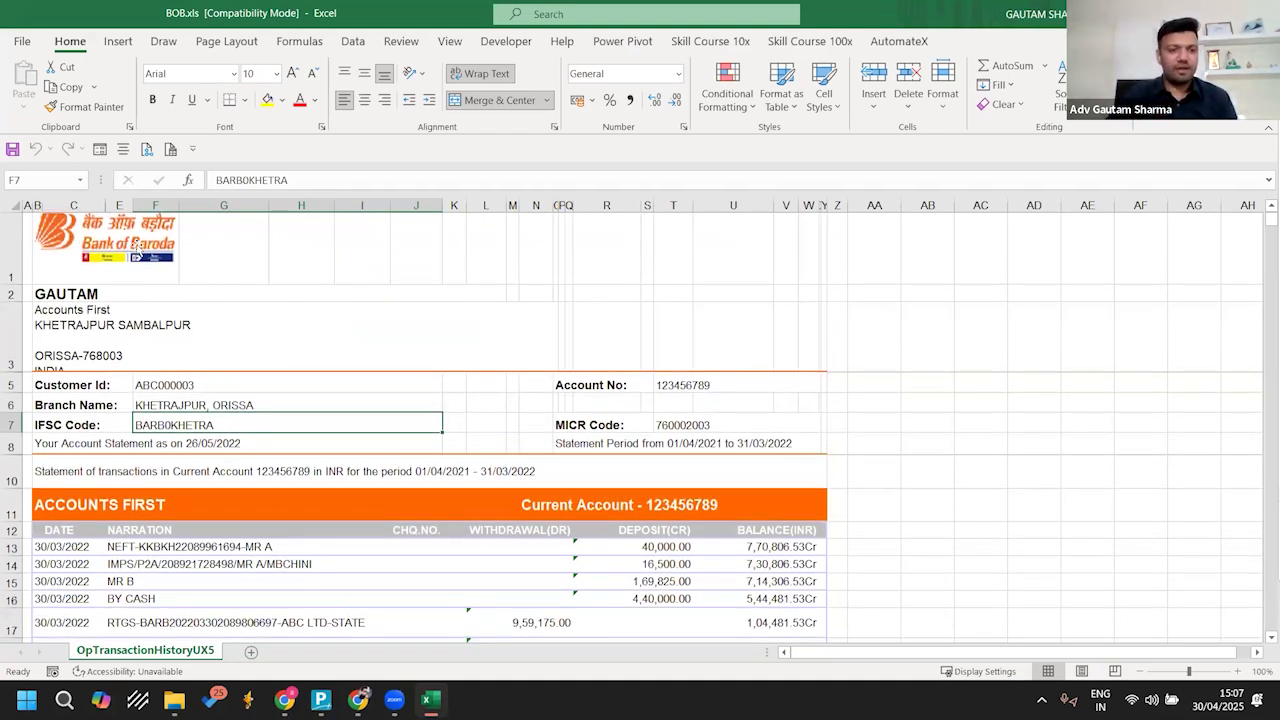
left_click(139, 247)
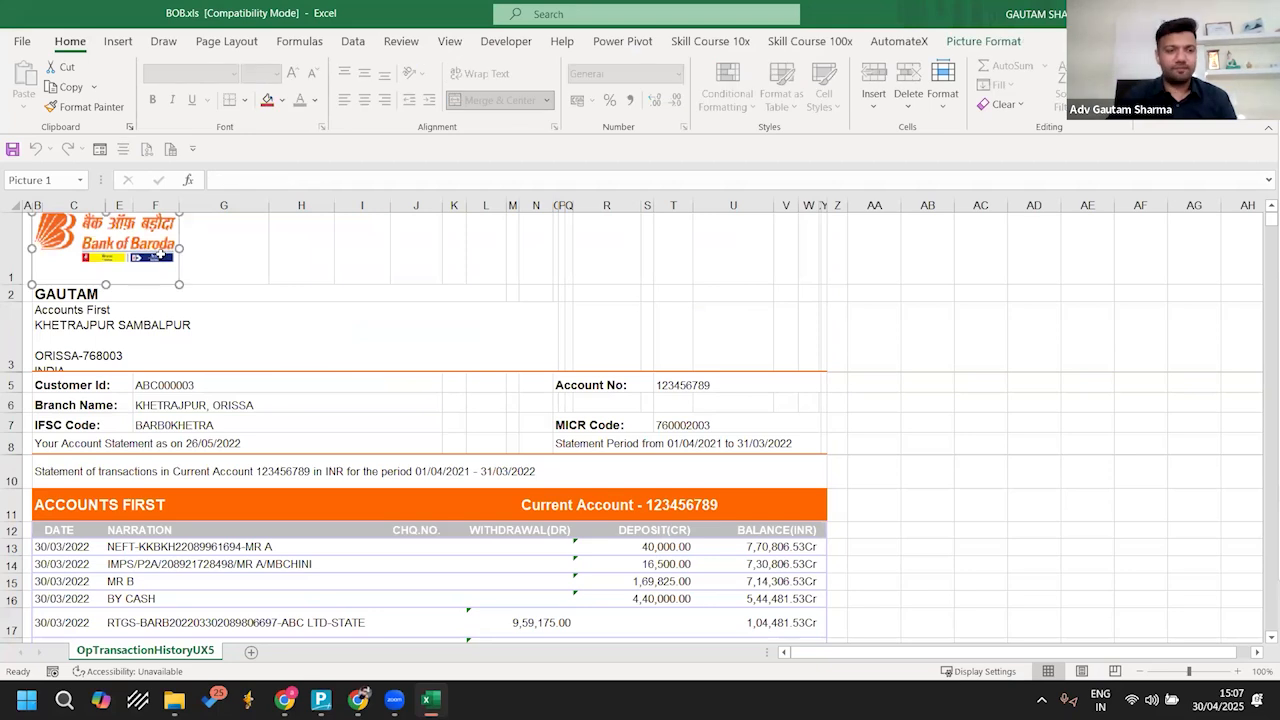
left_click(320, 332)
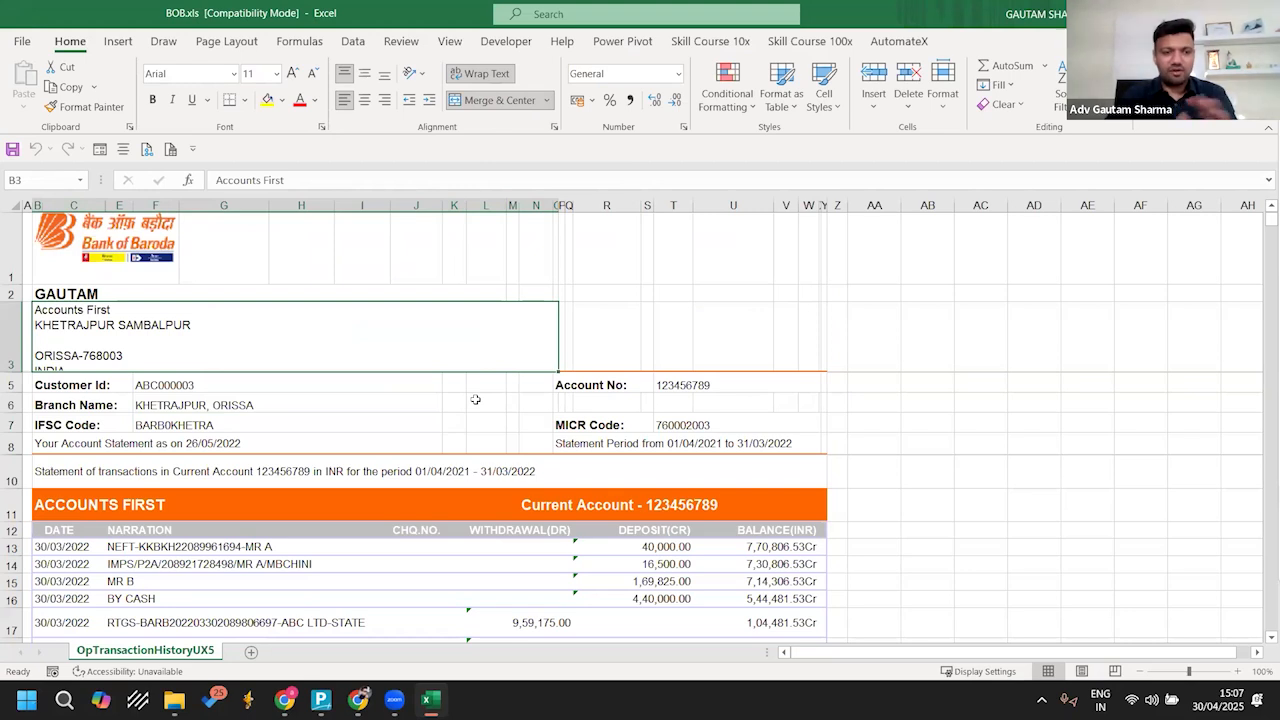
scroll(475, 399, "down", 10)
scroll(475, 399, "up", 1)
left_click(295, 308)
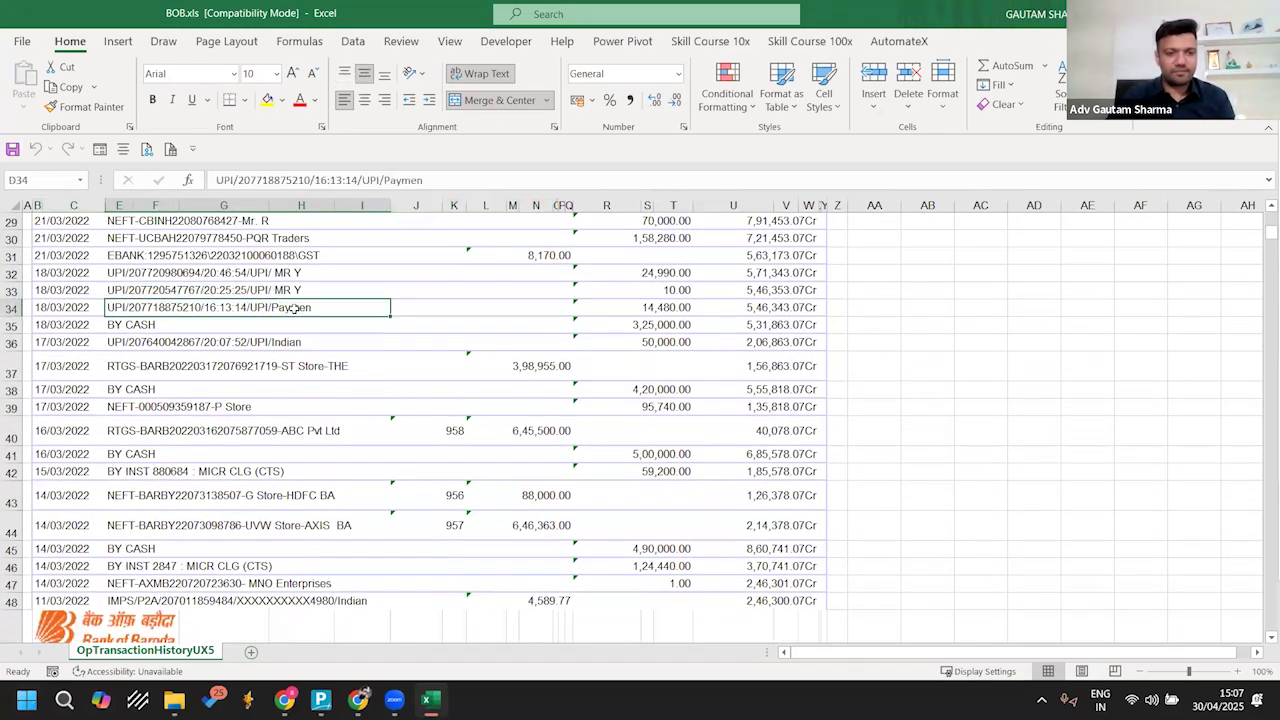
Step: Look through the statement's transaction rows for the bank logos repeated between pages, and close the workbook
left_click(402, 307)
scroll(599, 311, "down", 3)
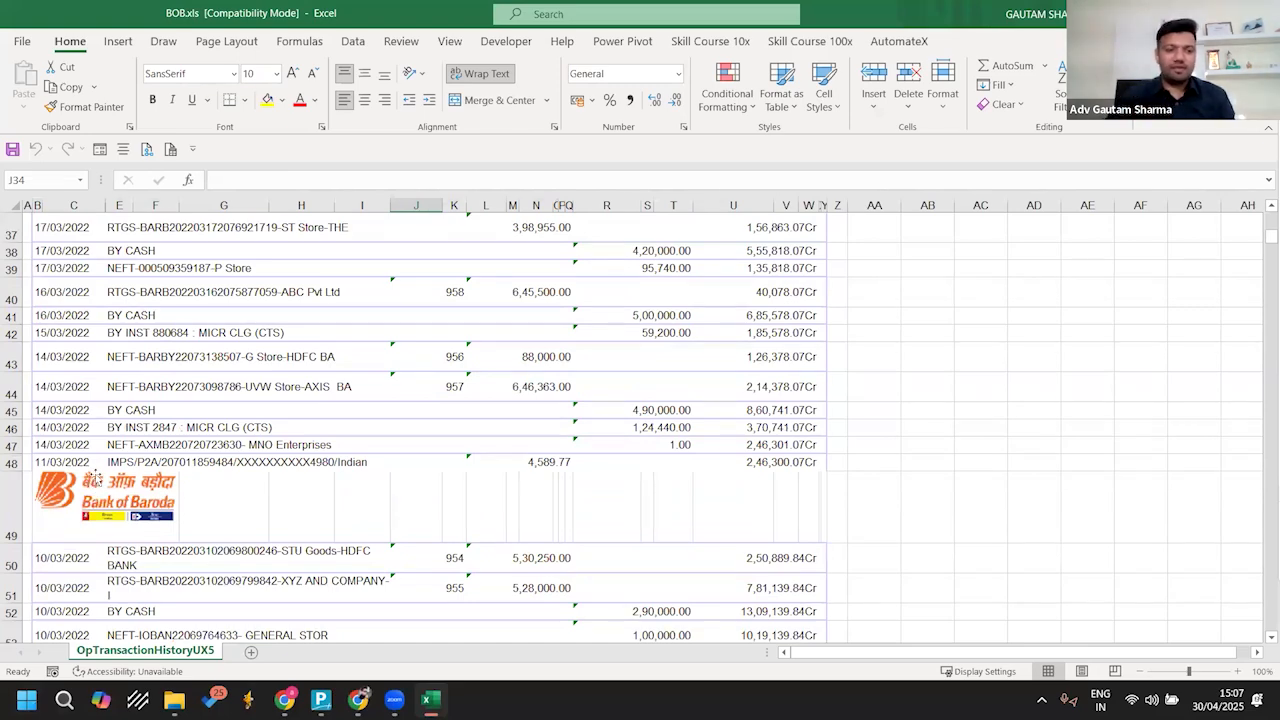
scroll(90, 484, "down", 1)
left_click(92, 484)
scroll(92, 484, "down", 4)
scroll(285, 486, "down", 20)
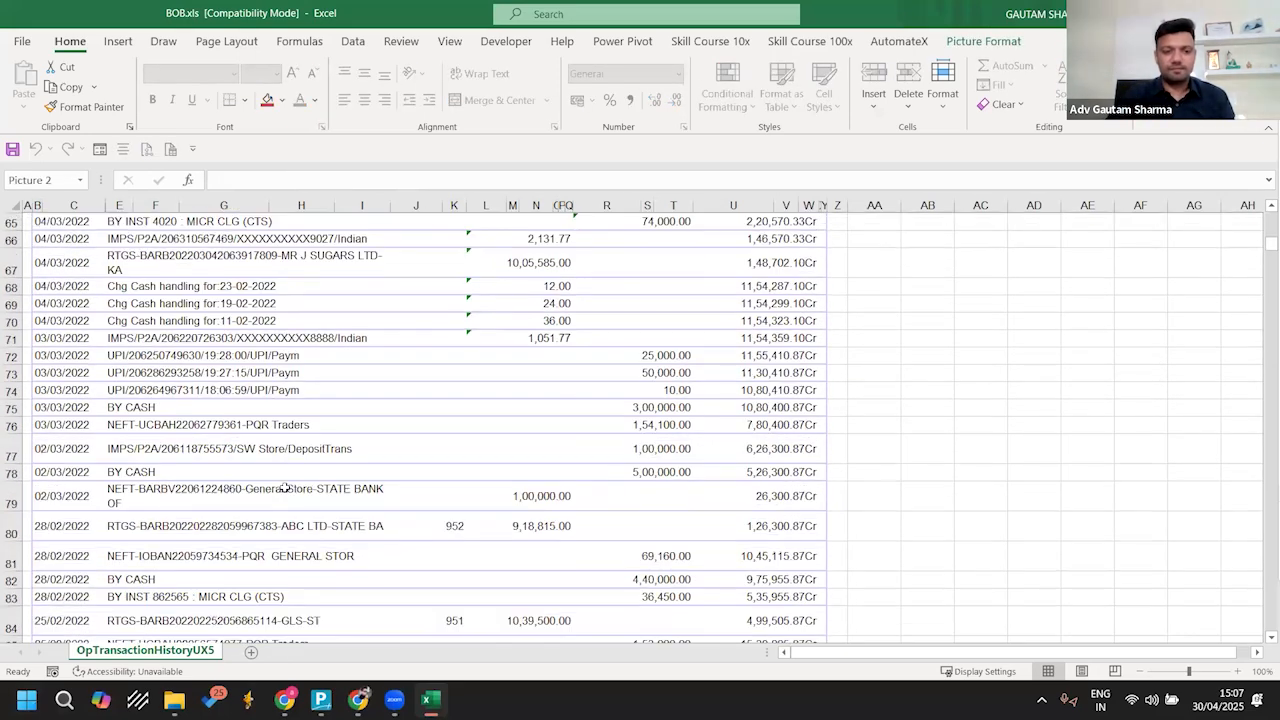
scroll(285, 486, "down", 11)
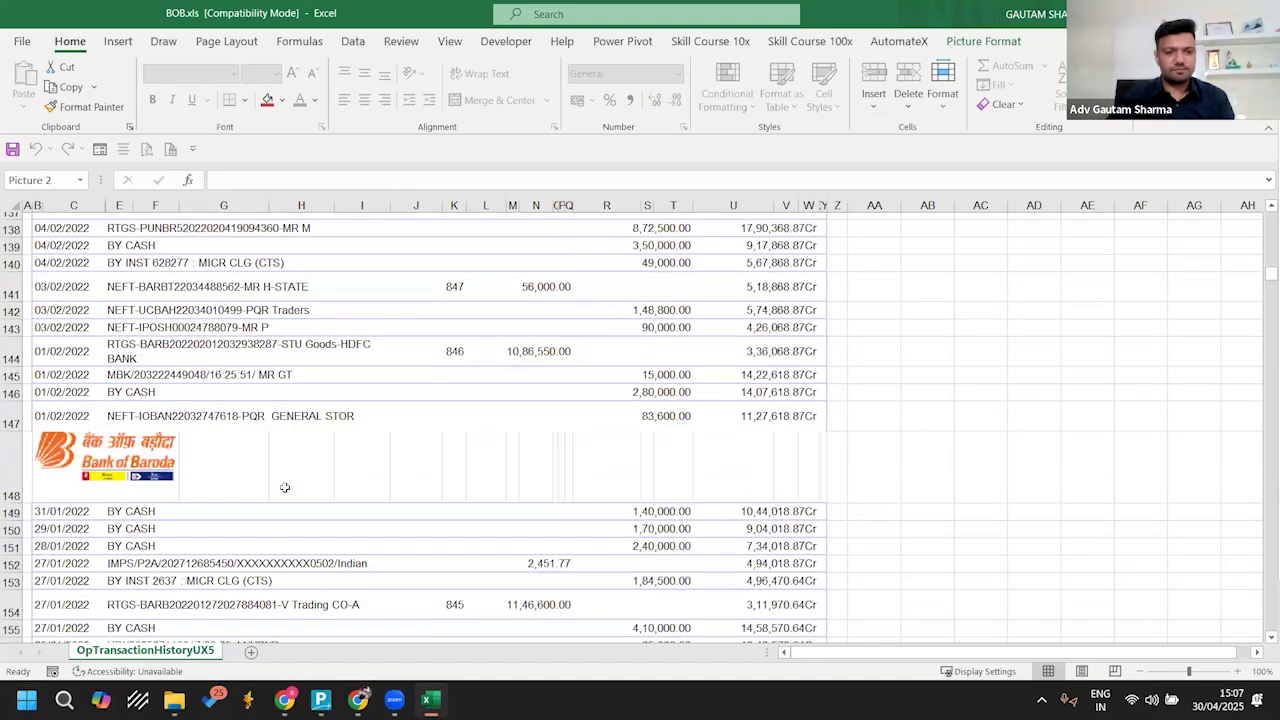
left_click(137, 255)
scroll(284, 385, "down", 16)
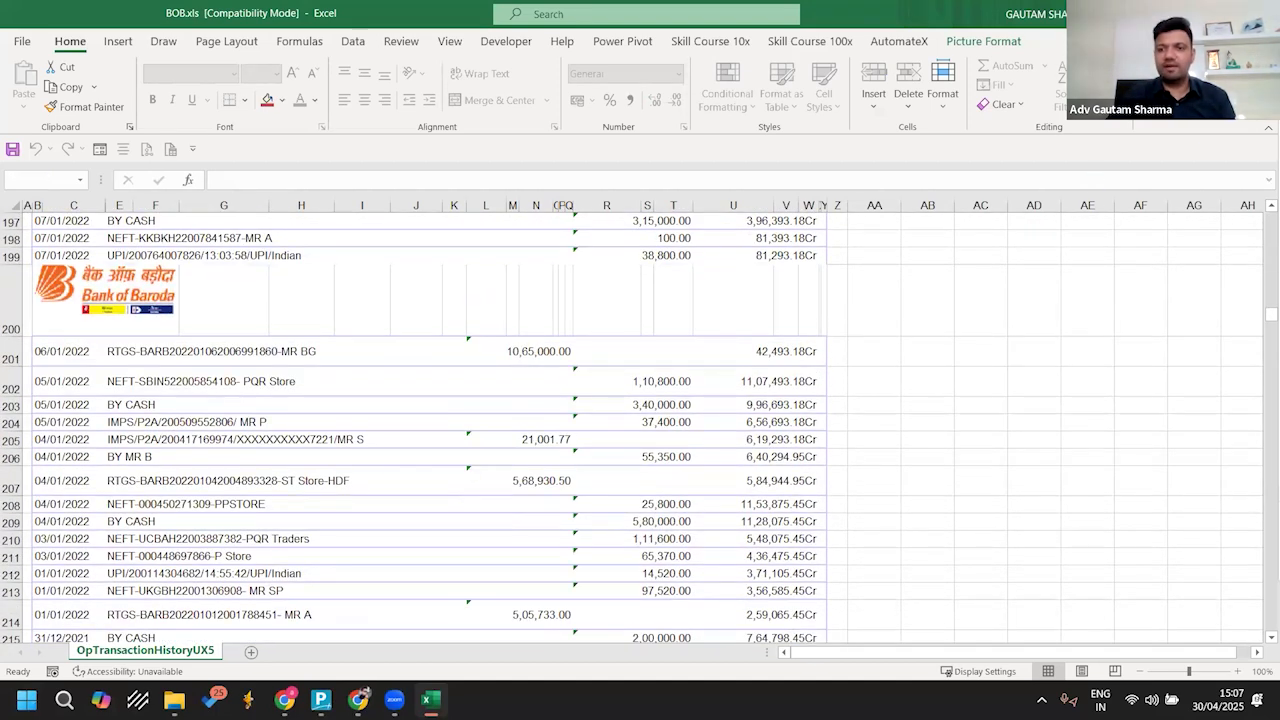
key("alt+F4")
Step: Switch back to TallyPrime and set the company's financial year and books beginning dates to 1-Apr-21
left_click(320, 700)
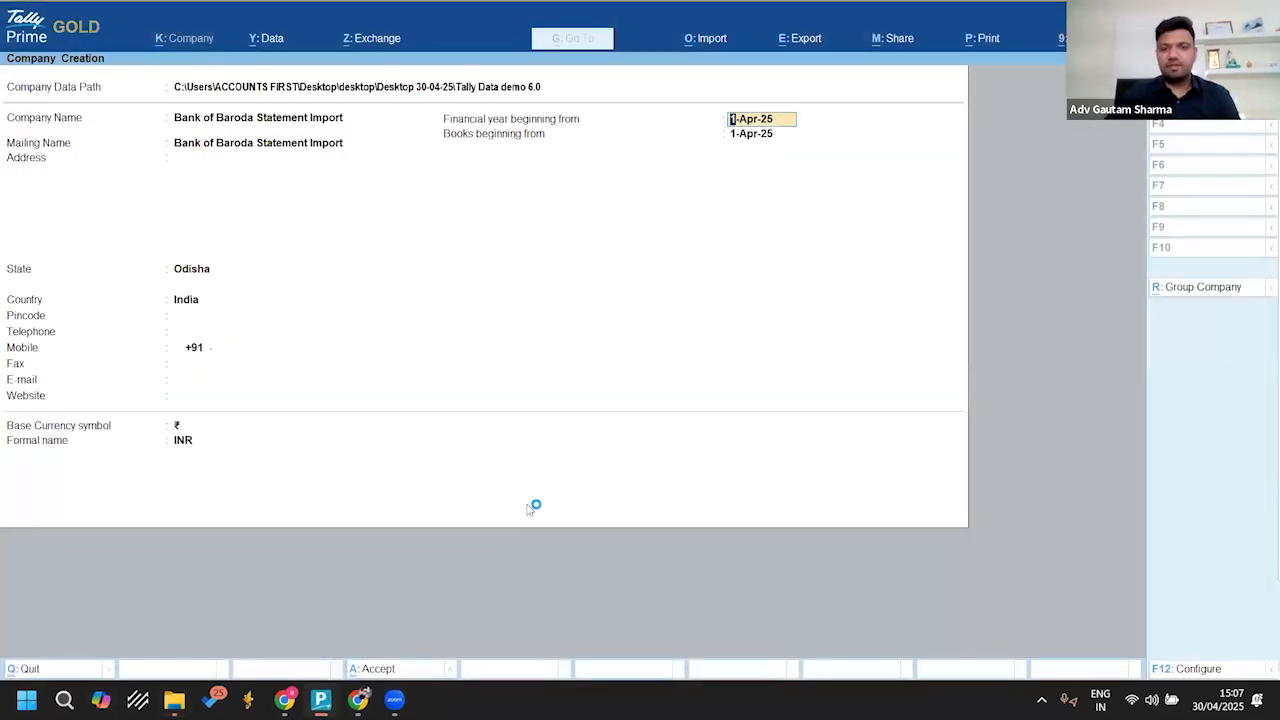
type("1.42")
key("BackSpace")
type(".21")
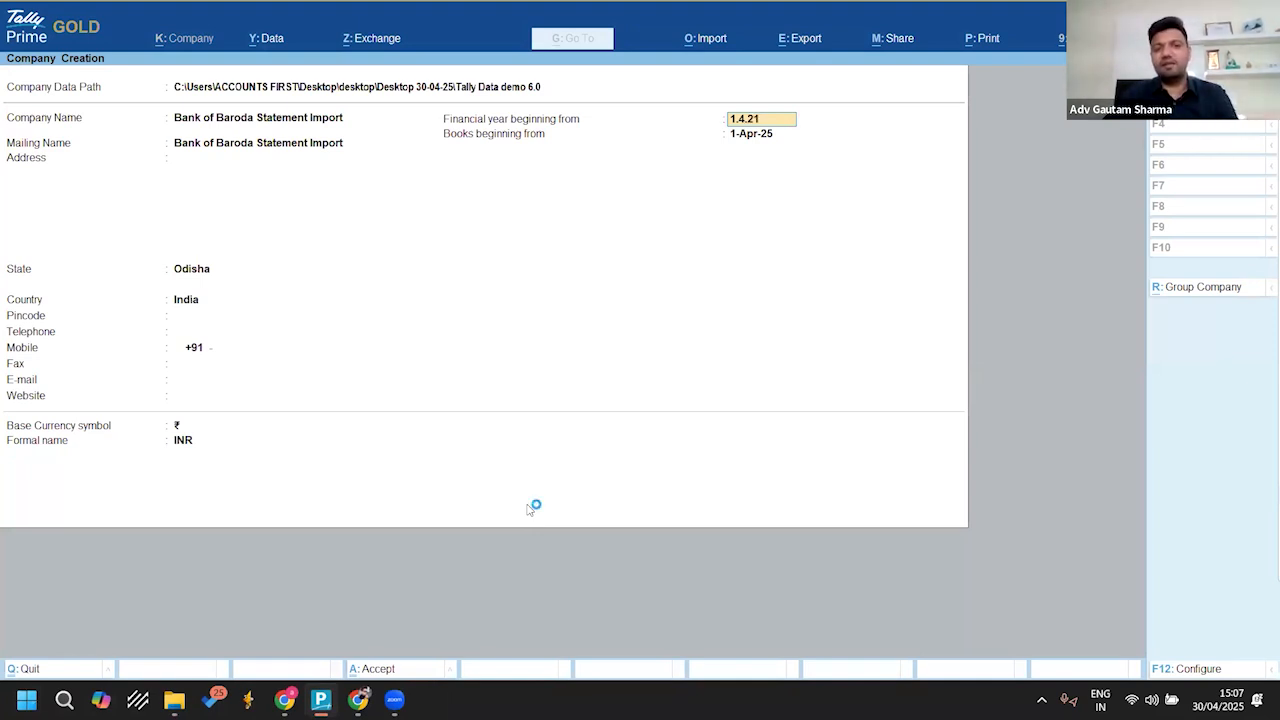
key("Return")
key("Return")
key("Return")
key("Return")
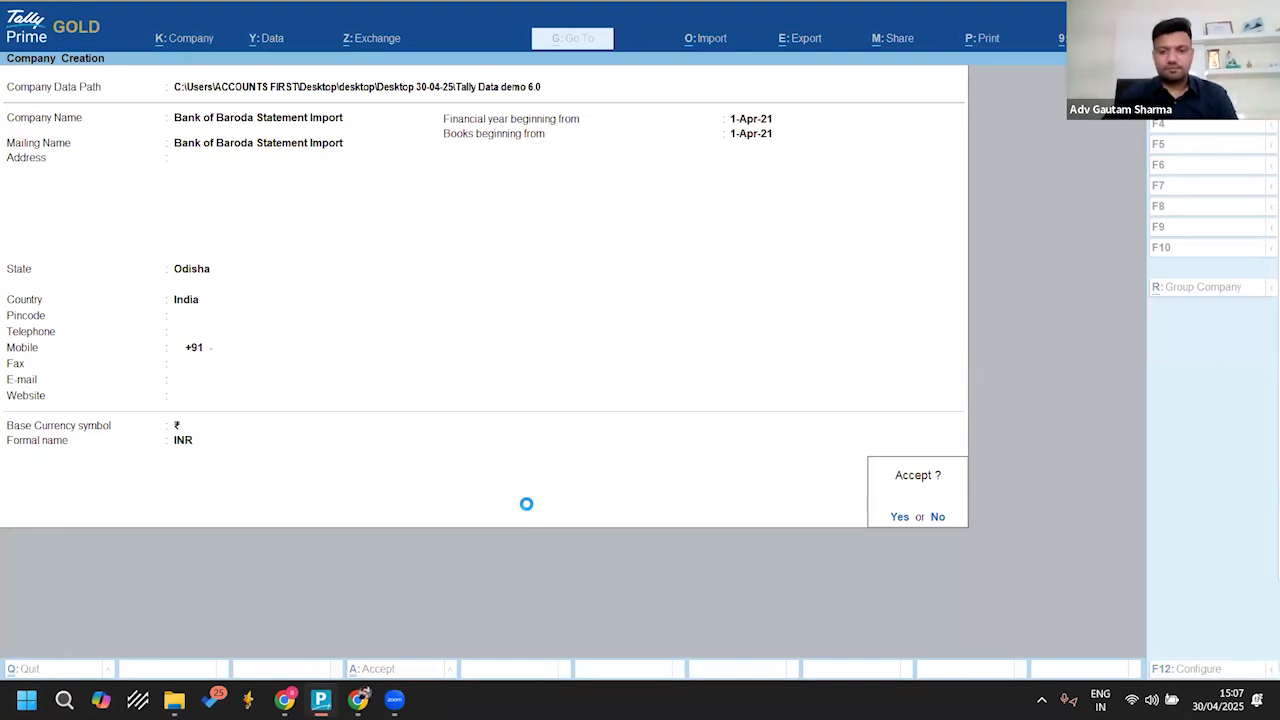
Step: Save the new company and accept its default company features
key("Return")
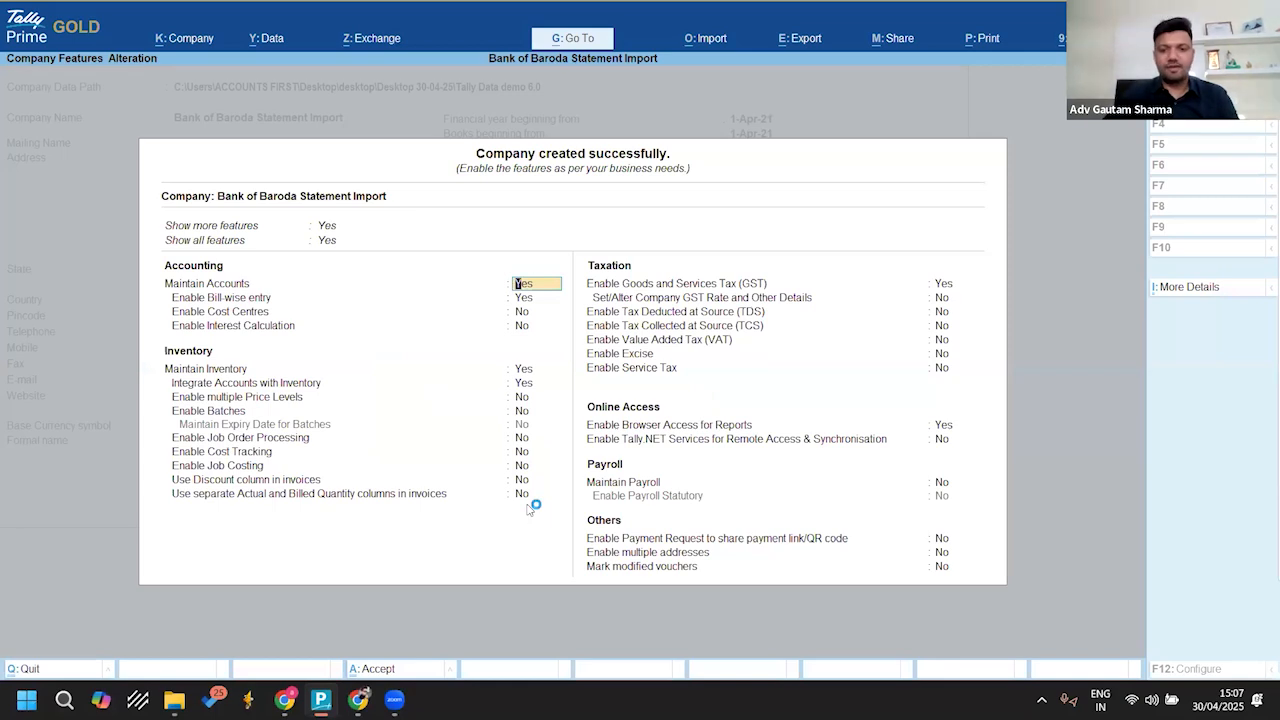
key("ctrl+a")
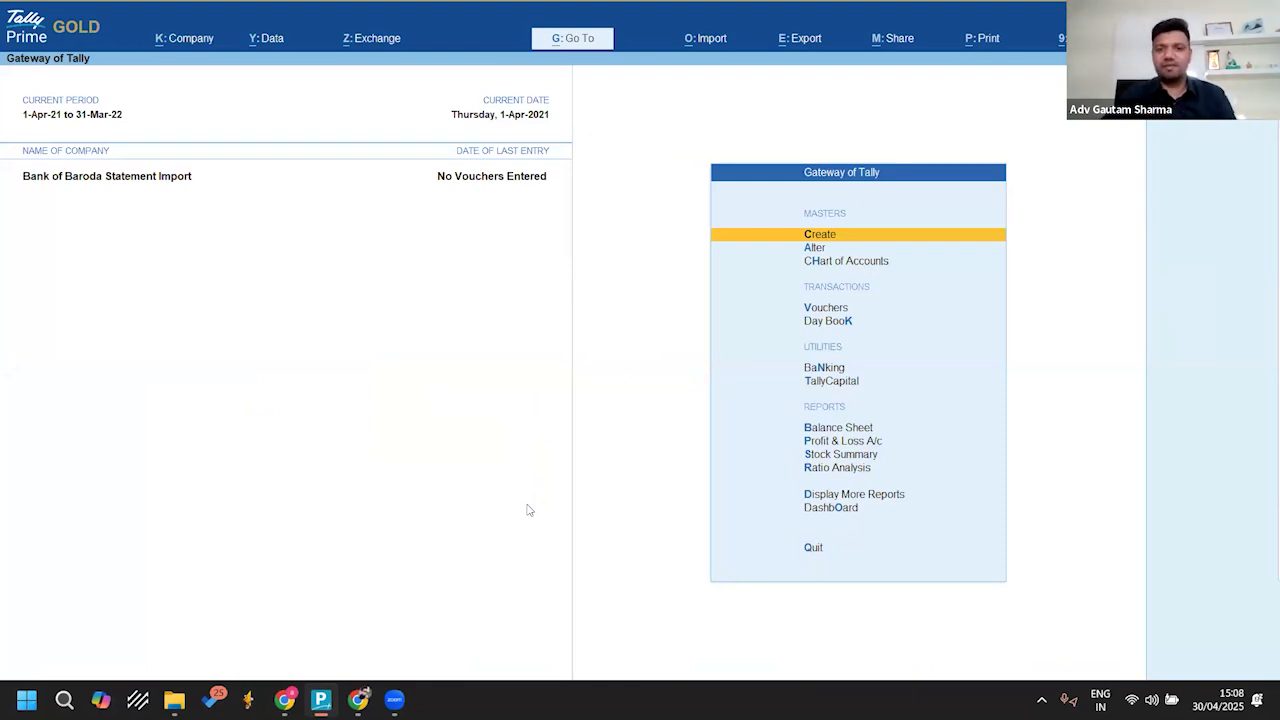
Step: Check which ledgers exist in the new company through master alteration, and return to the Gateway of Tally
key("Down")
key("Return")
key("Down")
key("Return")
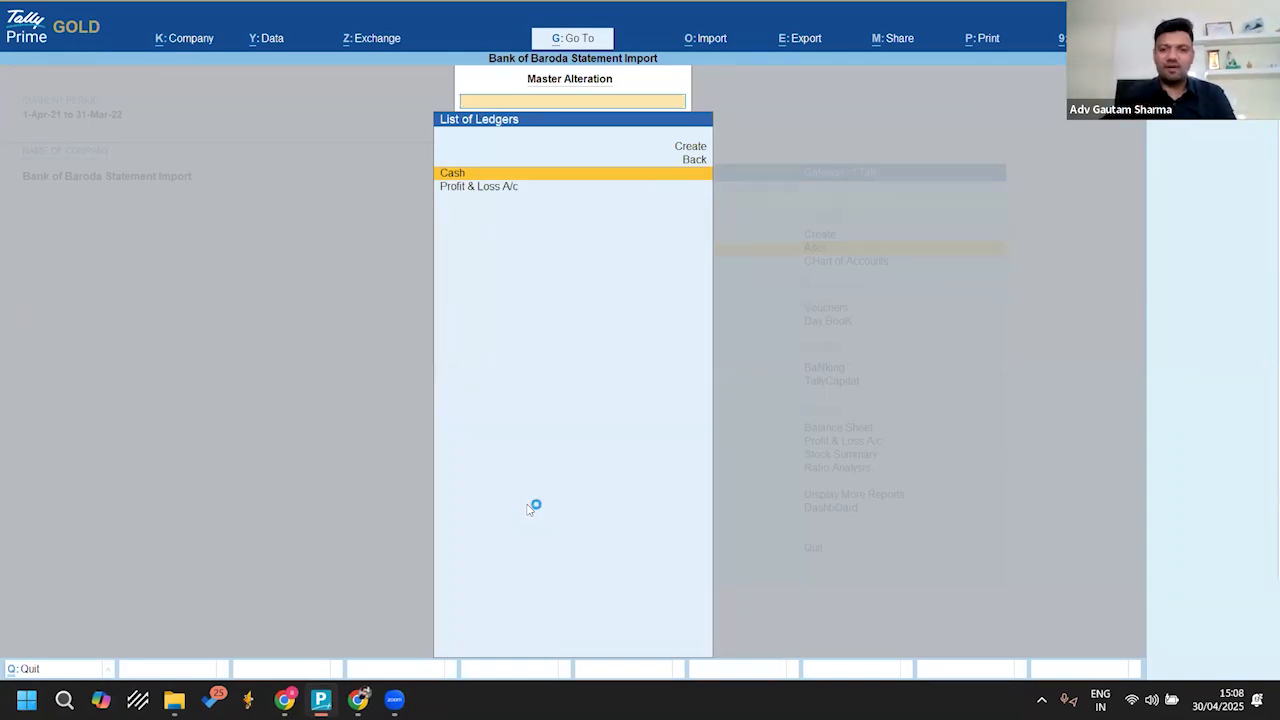
key("Escape")
key("Escape")
key("Up")
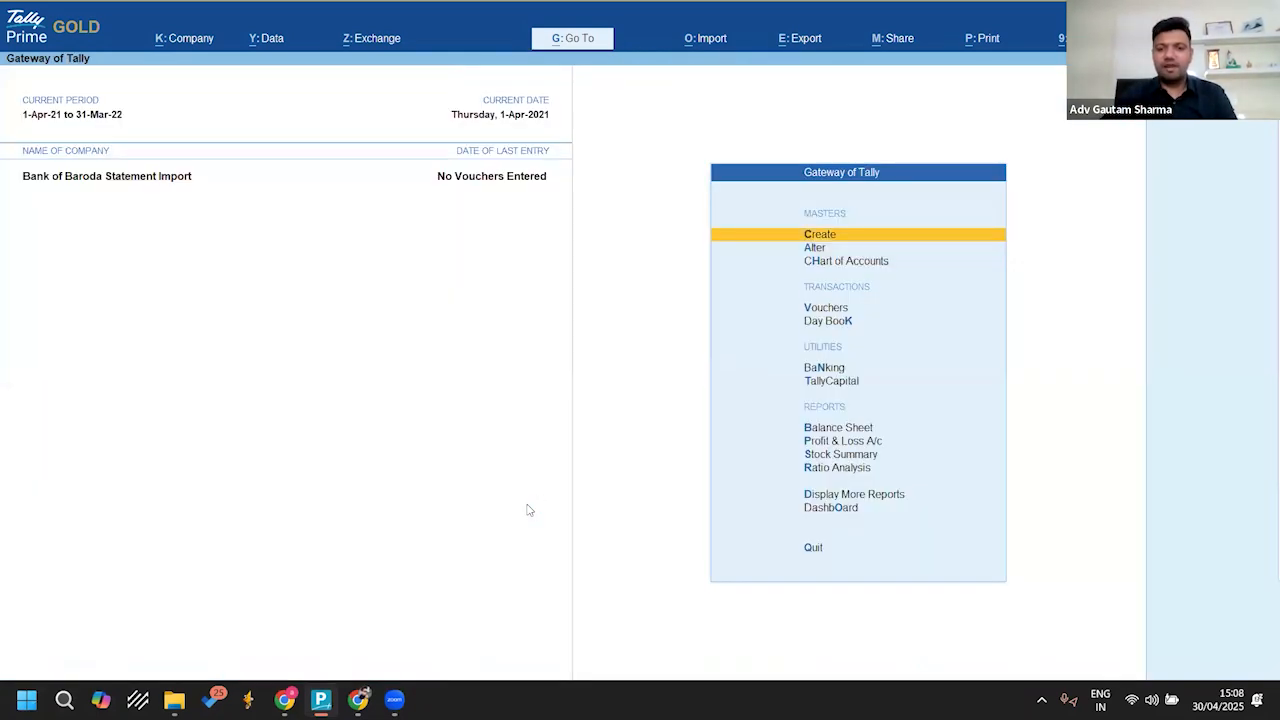
Step: Start a new ledger named Bob A/c and place it under the Bank Accounts group
key("Return")
key("Down")
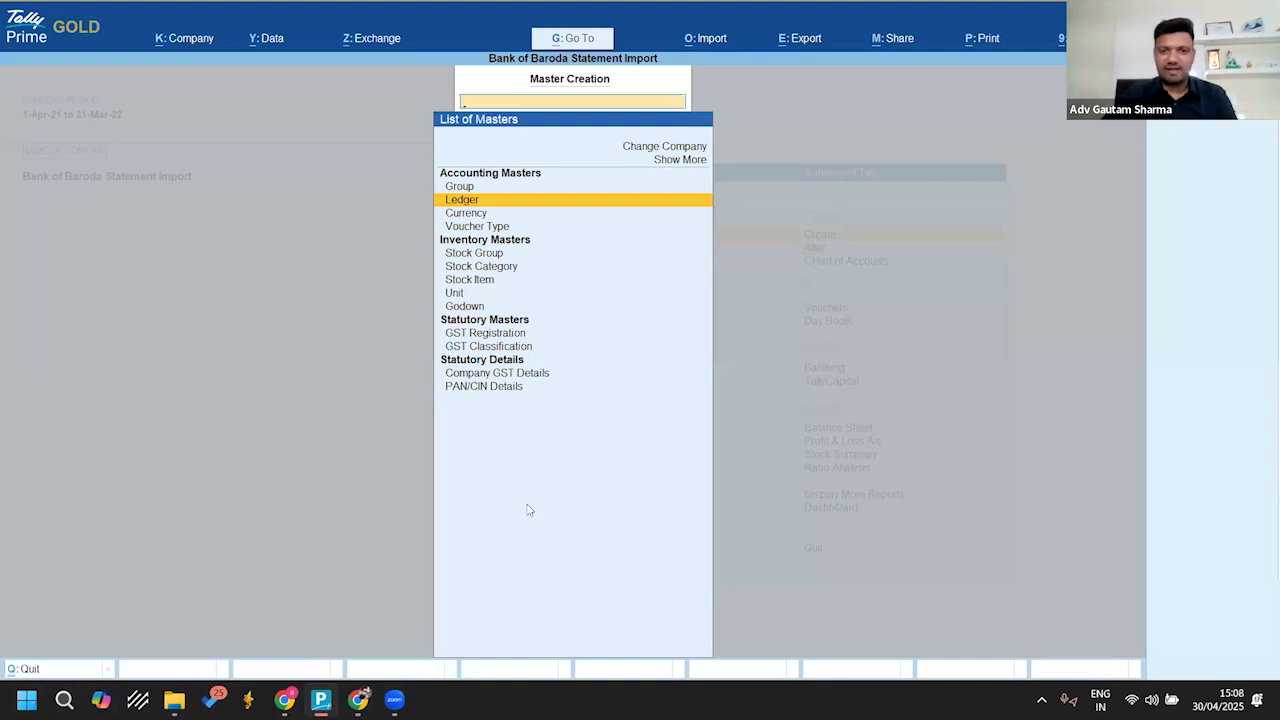
key("Return")
type("Bob")
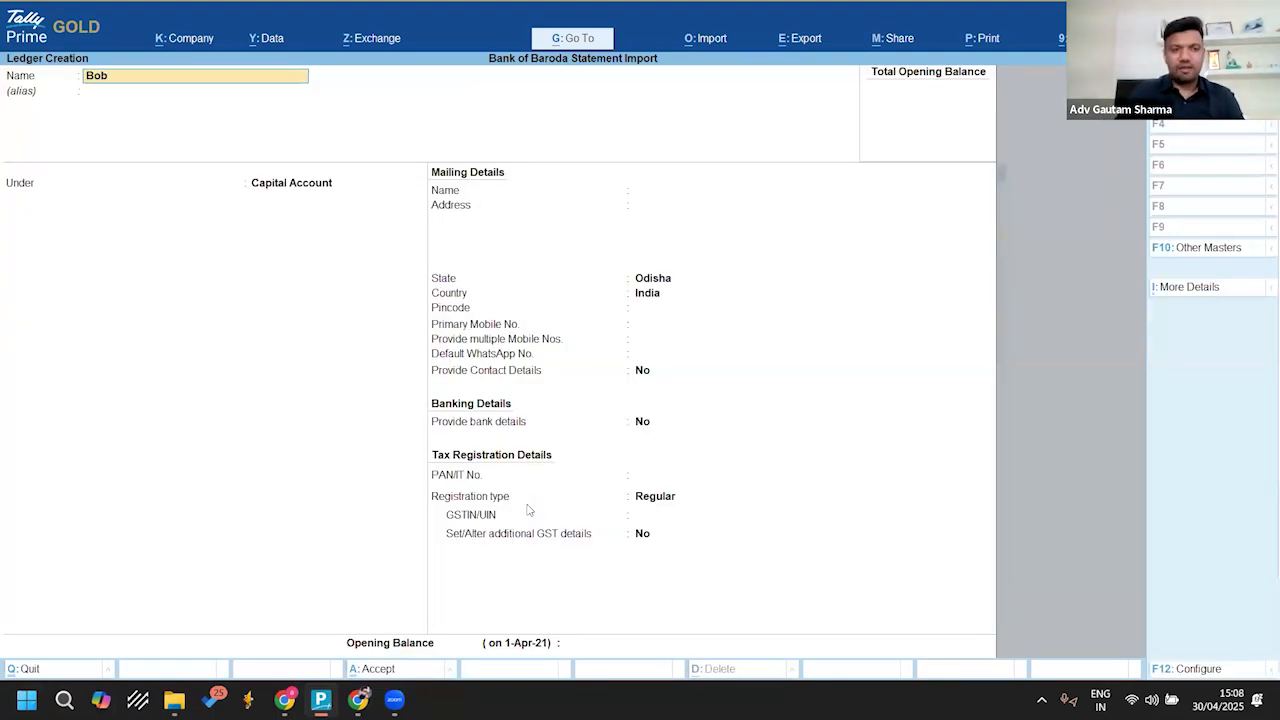
type(" A/c")
key("Return")
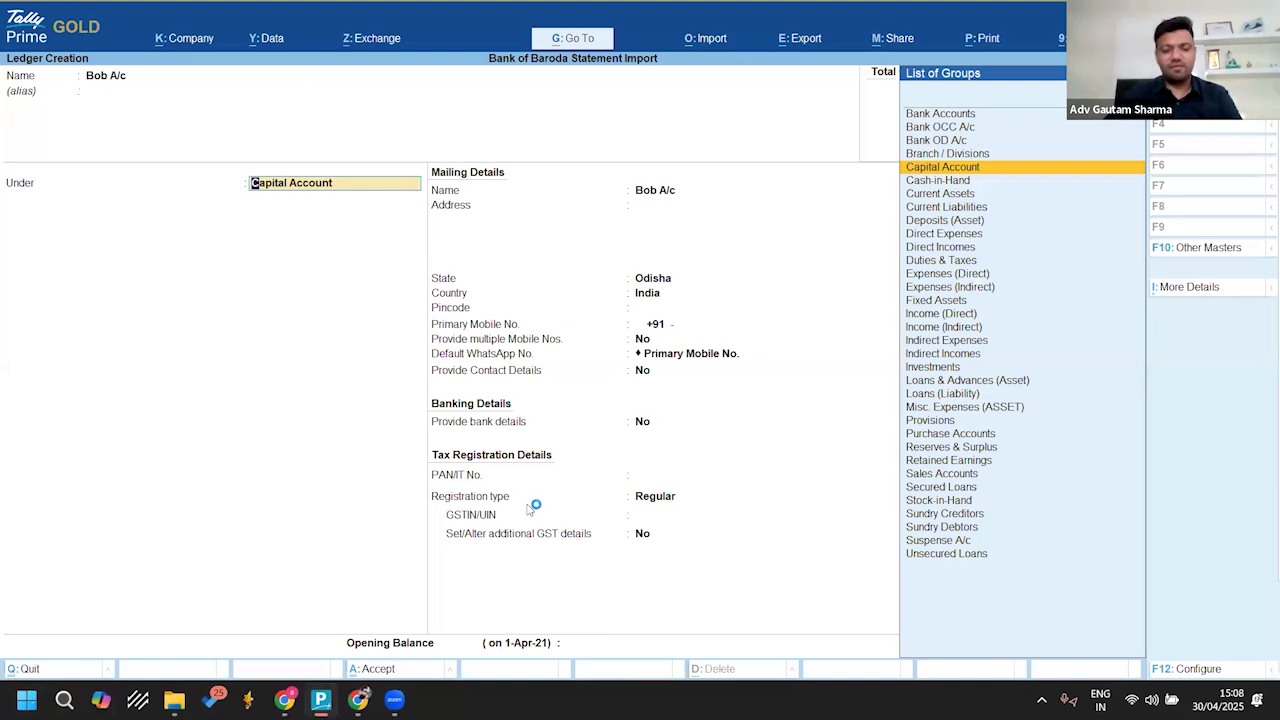
type("b")
key("Return")
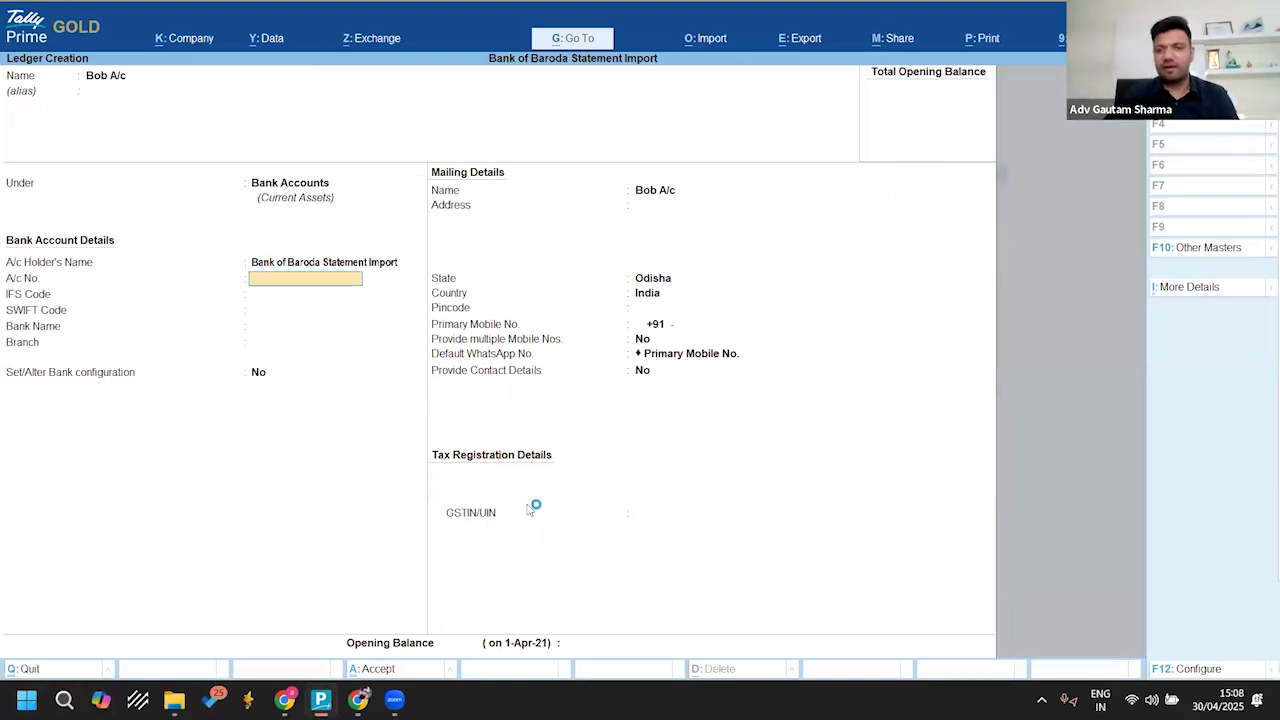
Step: Leave the ledger's account number, IFS code and SWIFT code blank and set the bank name to Bank of Baroda (India)
key("Return")
key("Return")
key("Return")
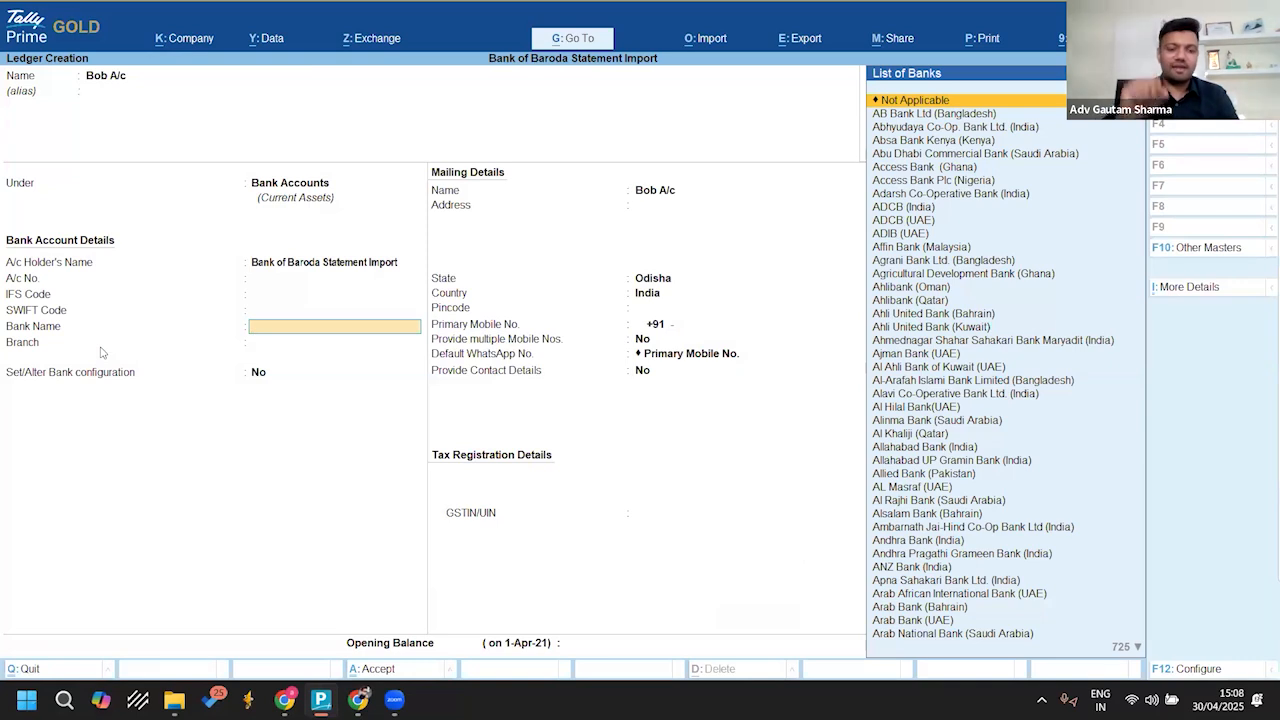
type("Bank of Bar")
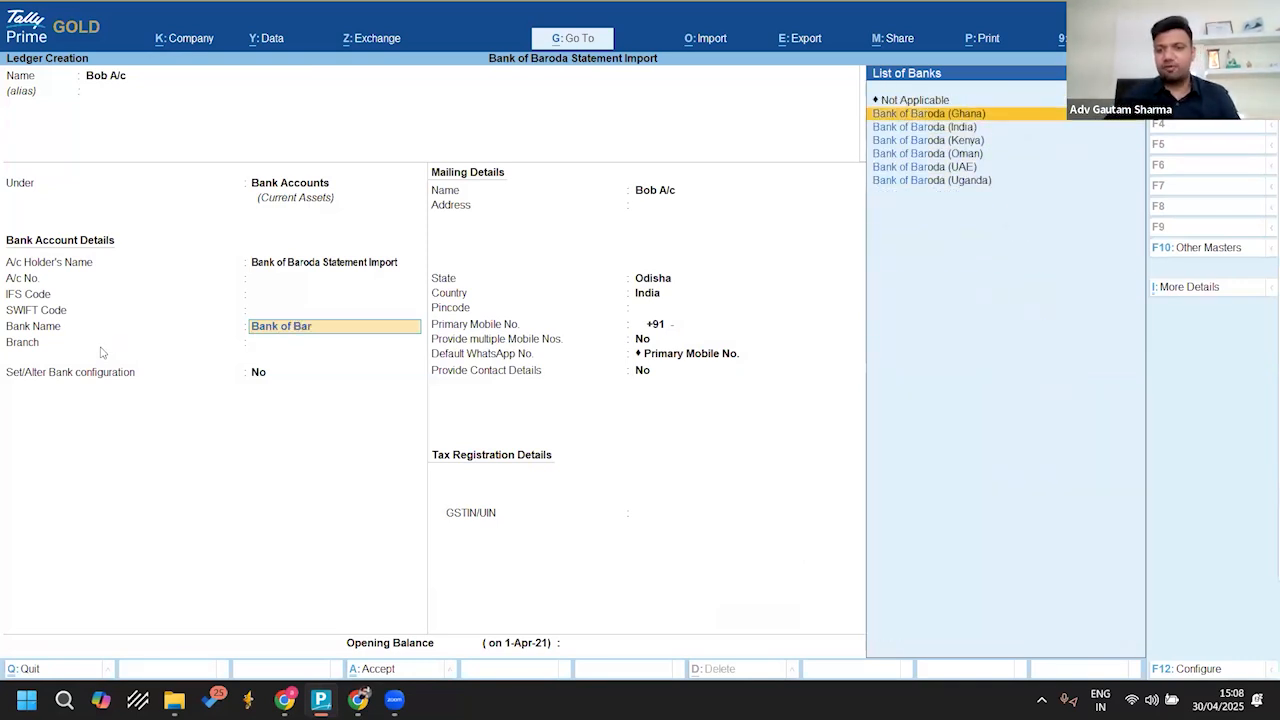
key("Down")
key("Return")
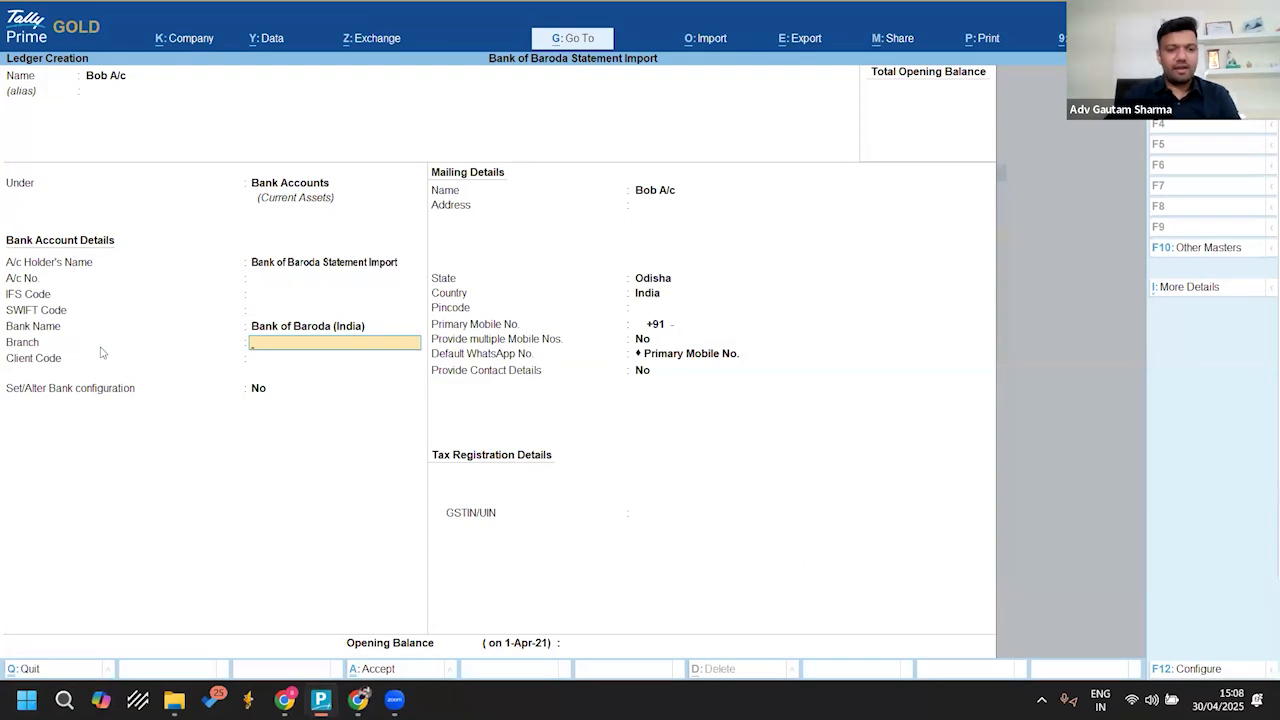
Step: Keep the defaults for the ledger's branch, bank configuration, mailing and tax details, and proceed to the opening balance
key("Return")
key("Return")
key("Return")
key("Return")
key("Return")
key("Return")
key("Return")
key("Return")
key("Return")
key("Return")
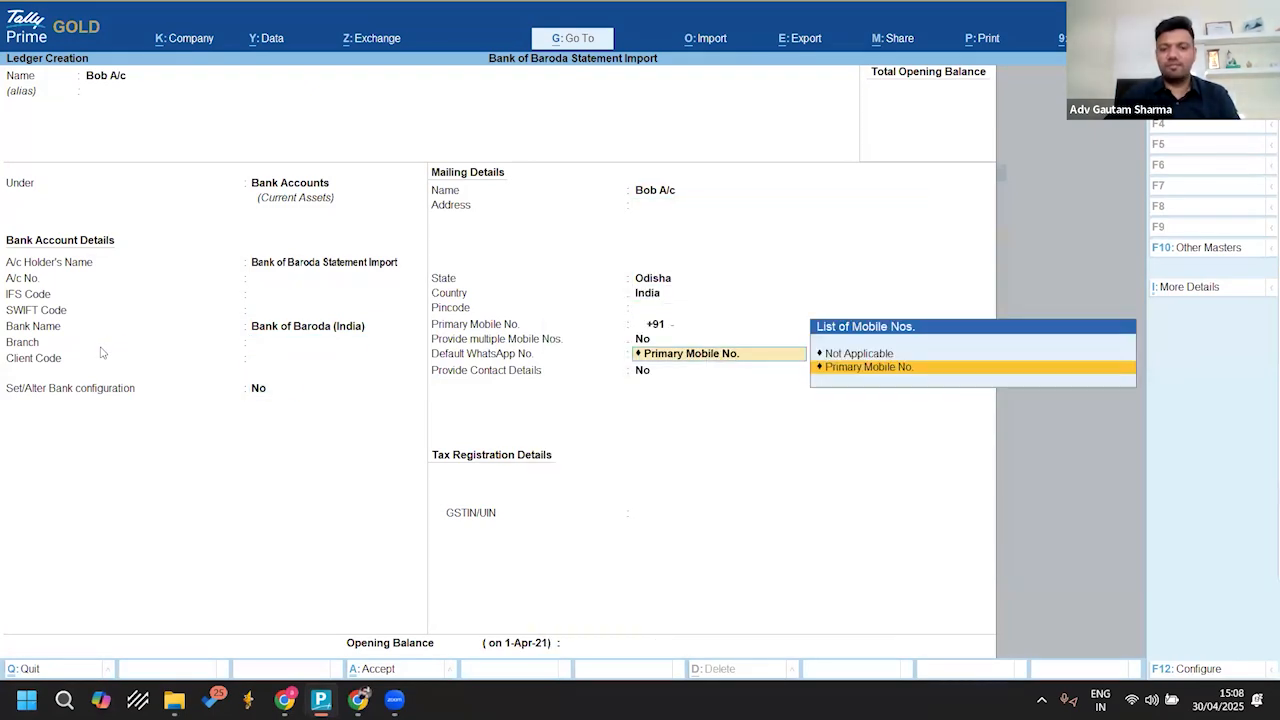
key("Return")
key("Return")
key("Return")
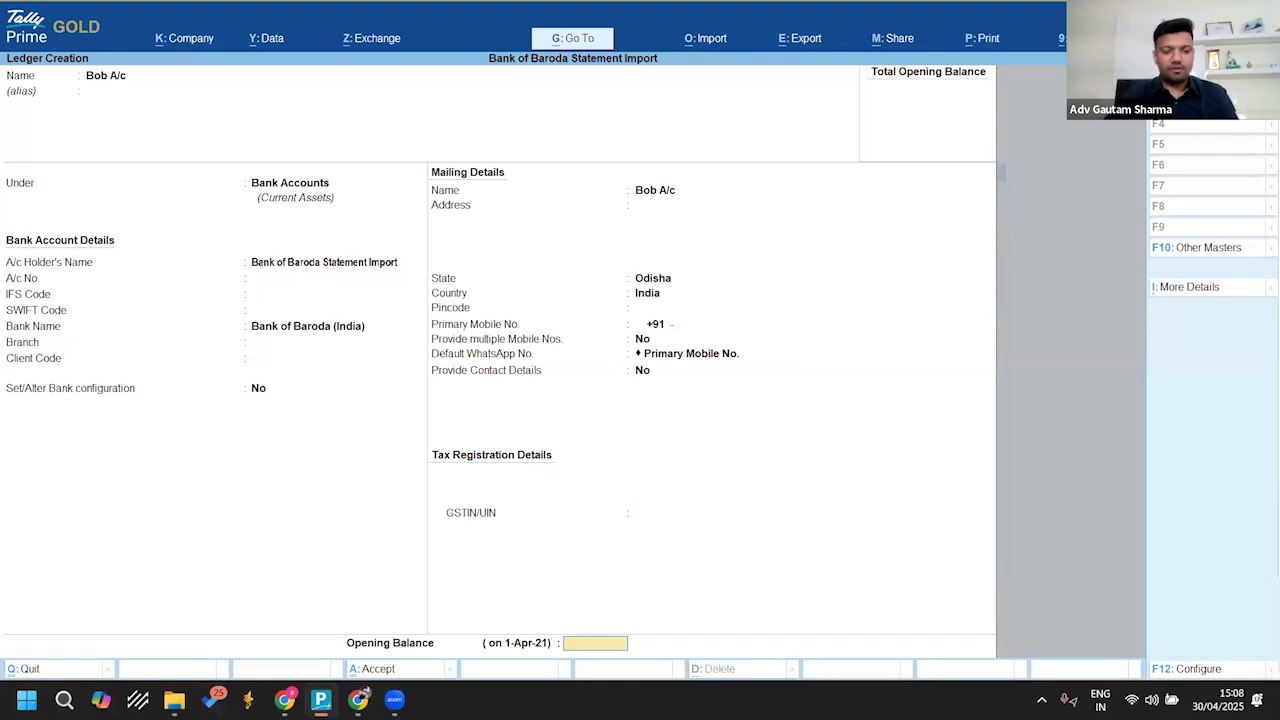
Step: Switch to the BOB.xls statement in Excel and go to the earliest transaction at the end of the sheet
mouse_move(174, 699)
left_click(292, 652)
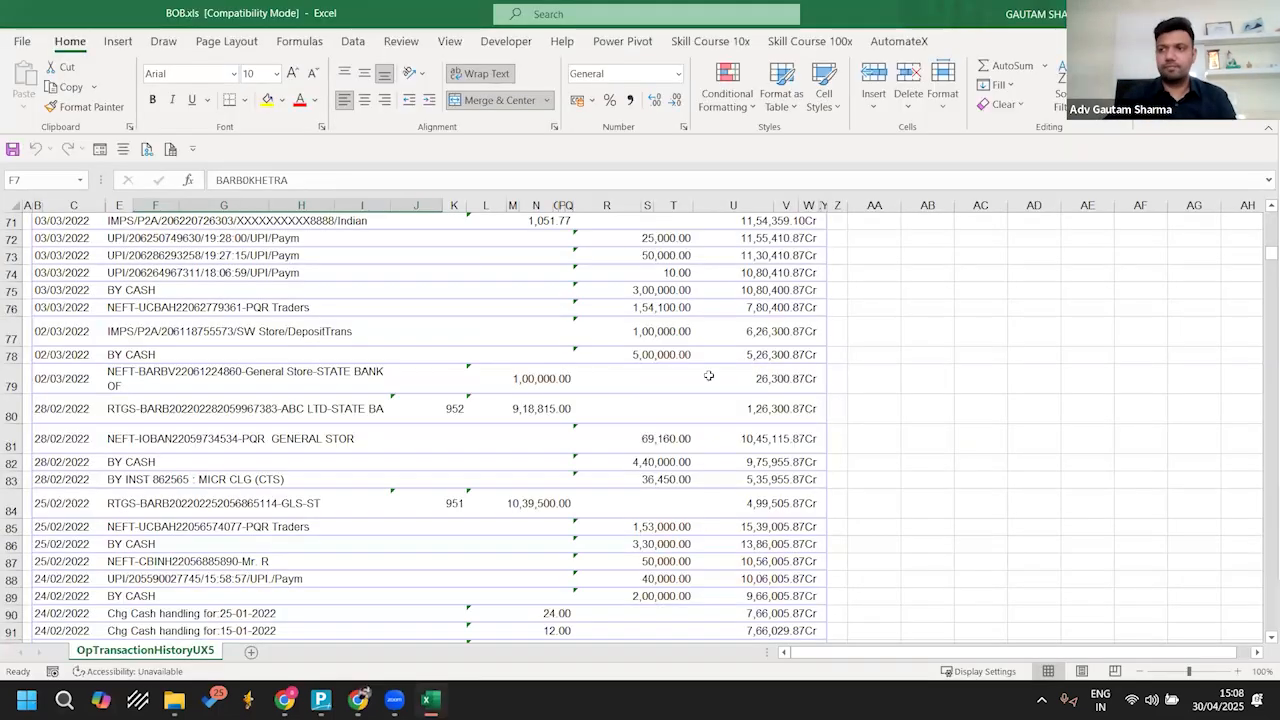
left_click(765, 360)
key("Down")
key("Down")
key("Down")
key("Down")
key("Down")
key("Down")
key("Down")
key("Down")
key("Down")
key("Down")
key("Down")
key("Down")
key("Down")
key("Down")
key("Down")
key("Down")
key("Down")
key("Down")
key("Down")
key("Down")
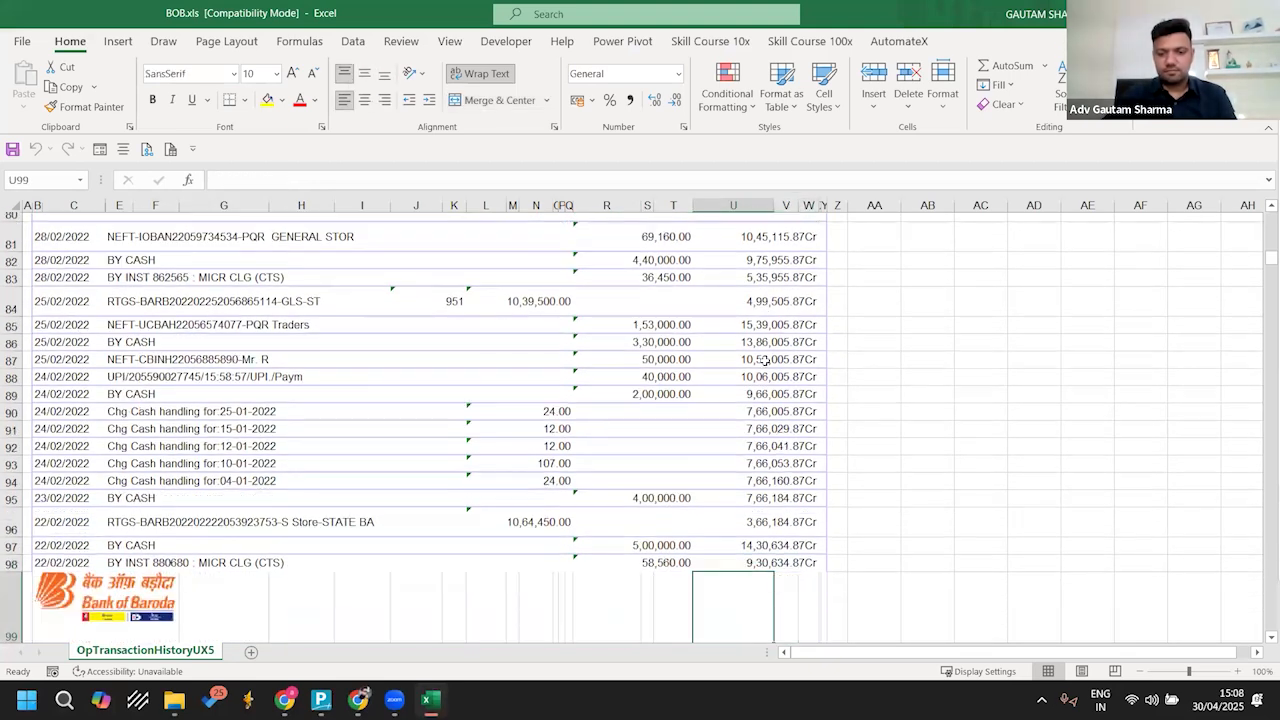
key("Page_Down")
key("Page_Down")
key("Page_Down")
key("Page_Down")
key("Page_Down")
key("Page_Down")
key("Page_Down")
key("Page_Down")
key("Page_Down")
key("Page_Down")
key("Page_Down")
key("Page_Down")
key("Page_Down")
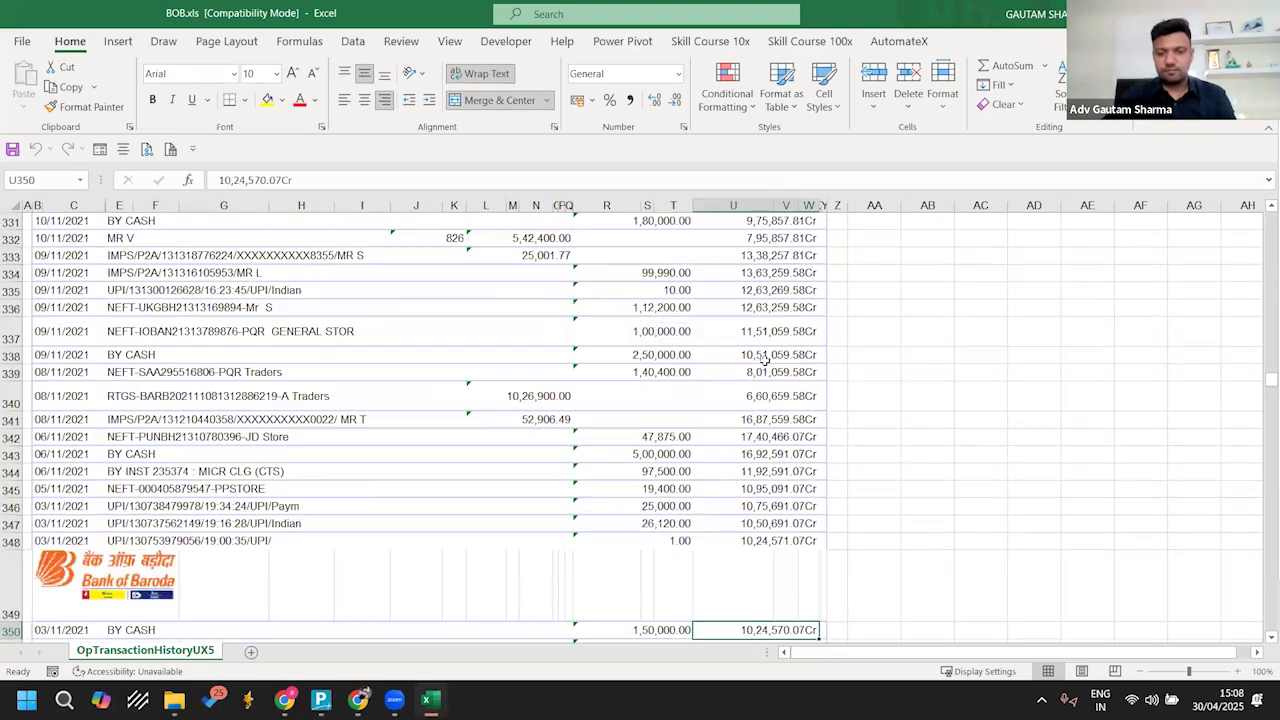
key("Page_Down")
key("Page_Down")
key("Page_Down")
key("Page_Down")
key("Page_Down")
key("Page_Down")
key("Page_Down")
key("Page_Down")
key("Page_Down")
key("Page_Down")
key("Page_Down")
key("Page_Down")
key("Page_Down")
key("Page_Down")
key("Page_Down")
key("Page_Down")
key("Page_Down")
key("Page_Down")
key("Page_Down")
key("Page_Down")
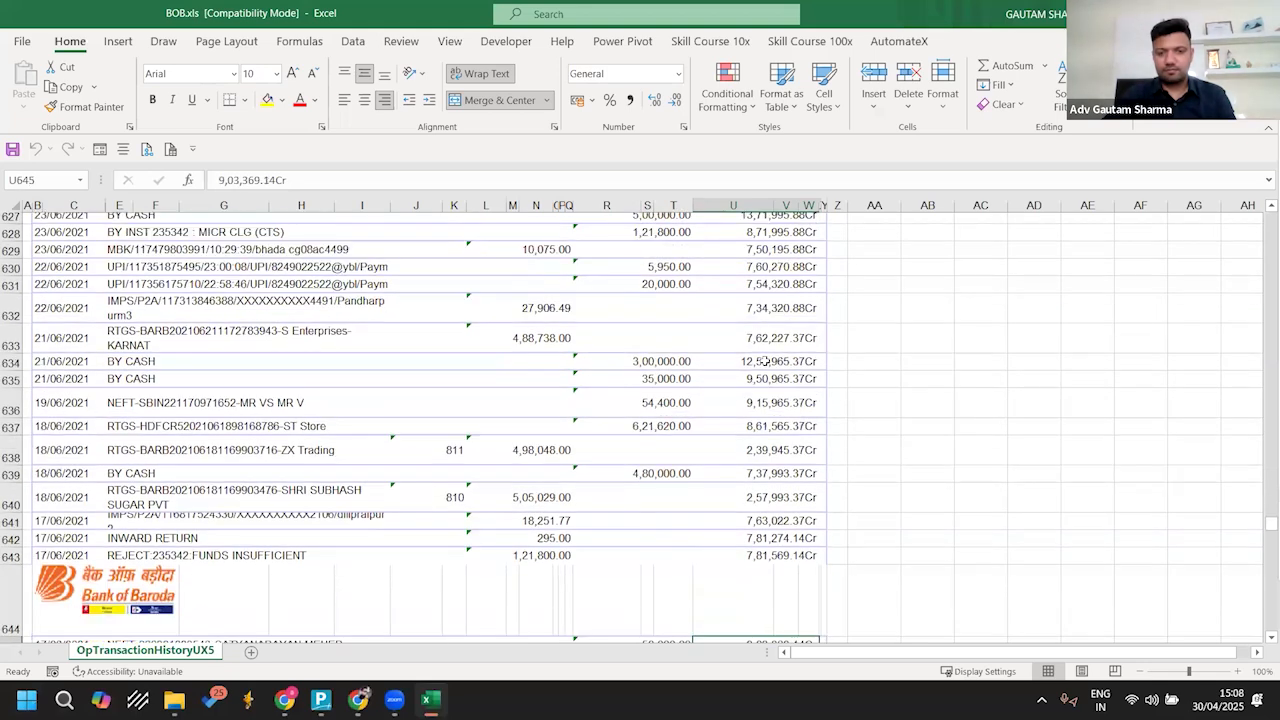
key("ctrl+Down")
key("ctrl+Up")
key("ctrl+Up")
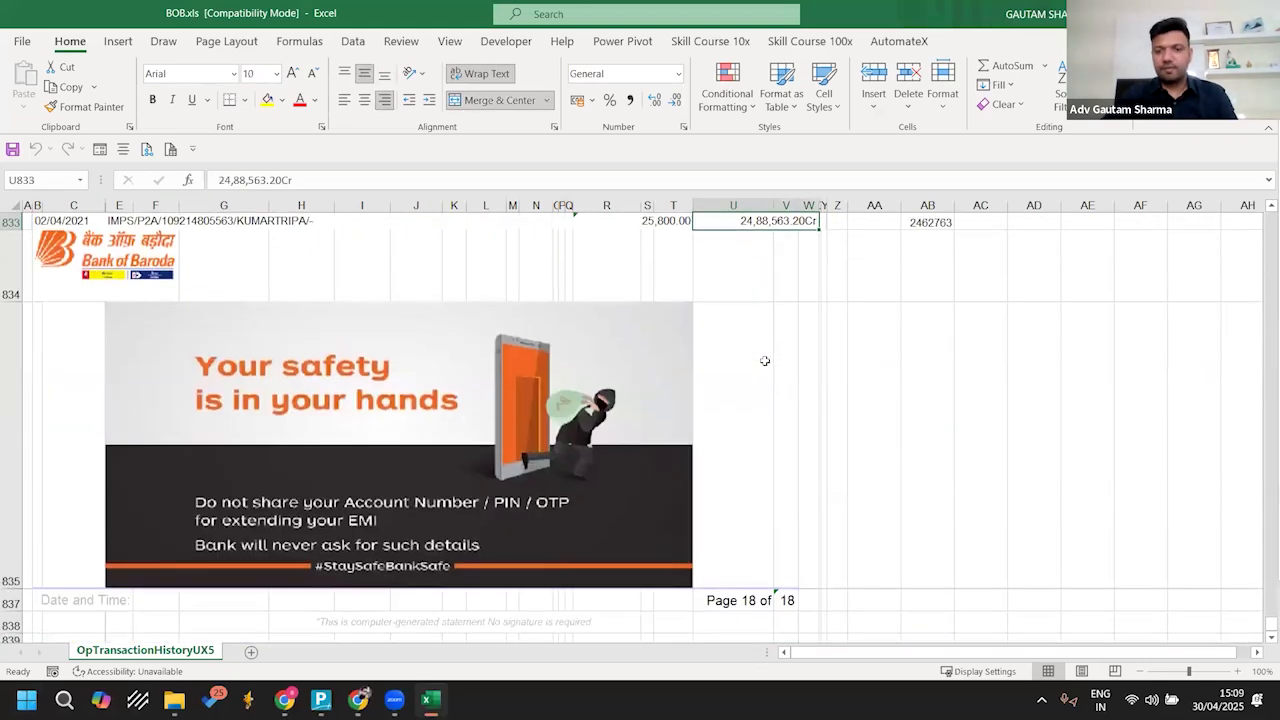
Step: Inspect the opening balance formula in cell AB833, beside the earliest statement transaction
key("Right")
key("Right")
key("Up")
key("Up")
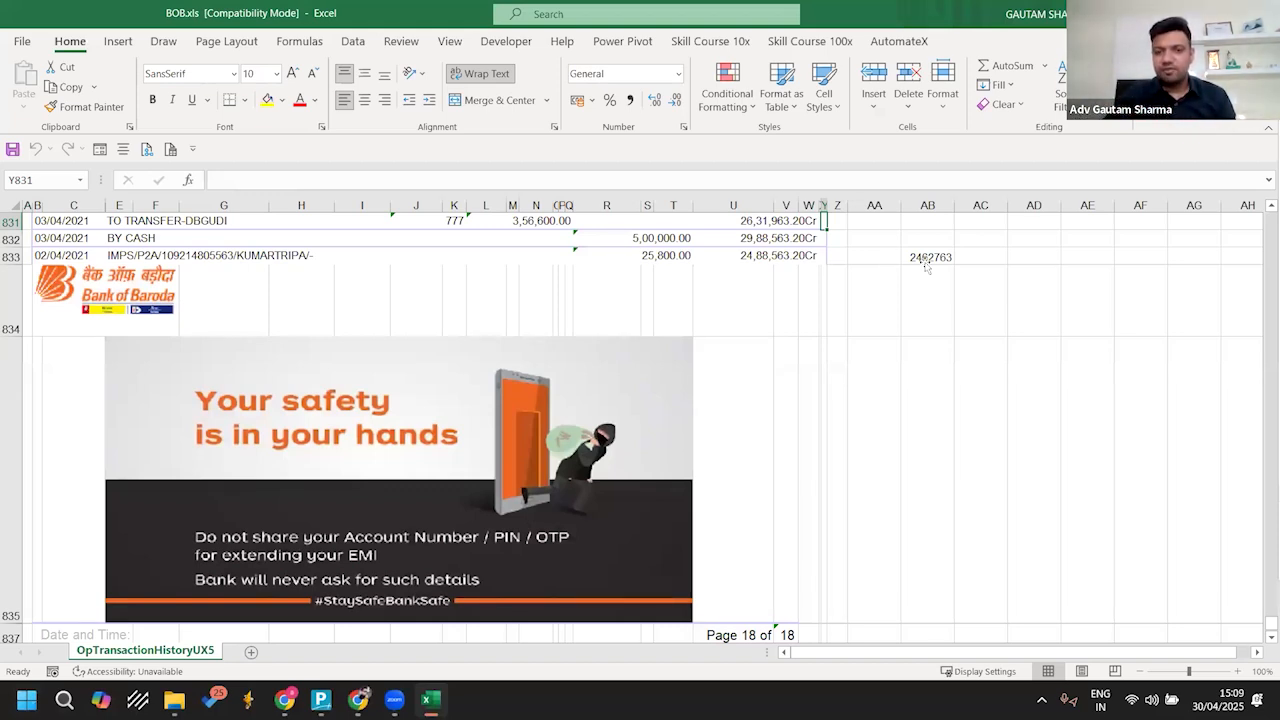
left_click(926, 262)
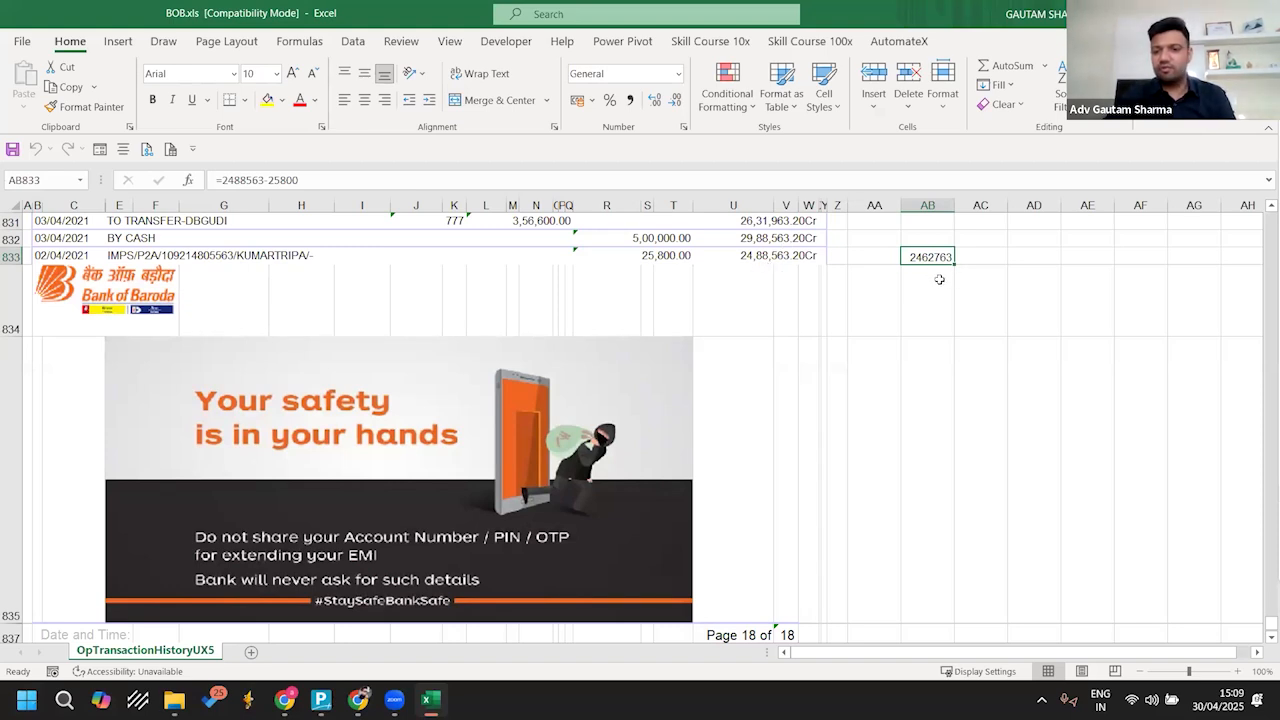
Step: Switch to TallyPrime, enter 24,62,763.20 Dr as the Bob A/c ledger's opening balance, and save the ledger
key("alt+Tab")
key("alt+Tab")
key("Tab")
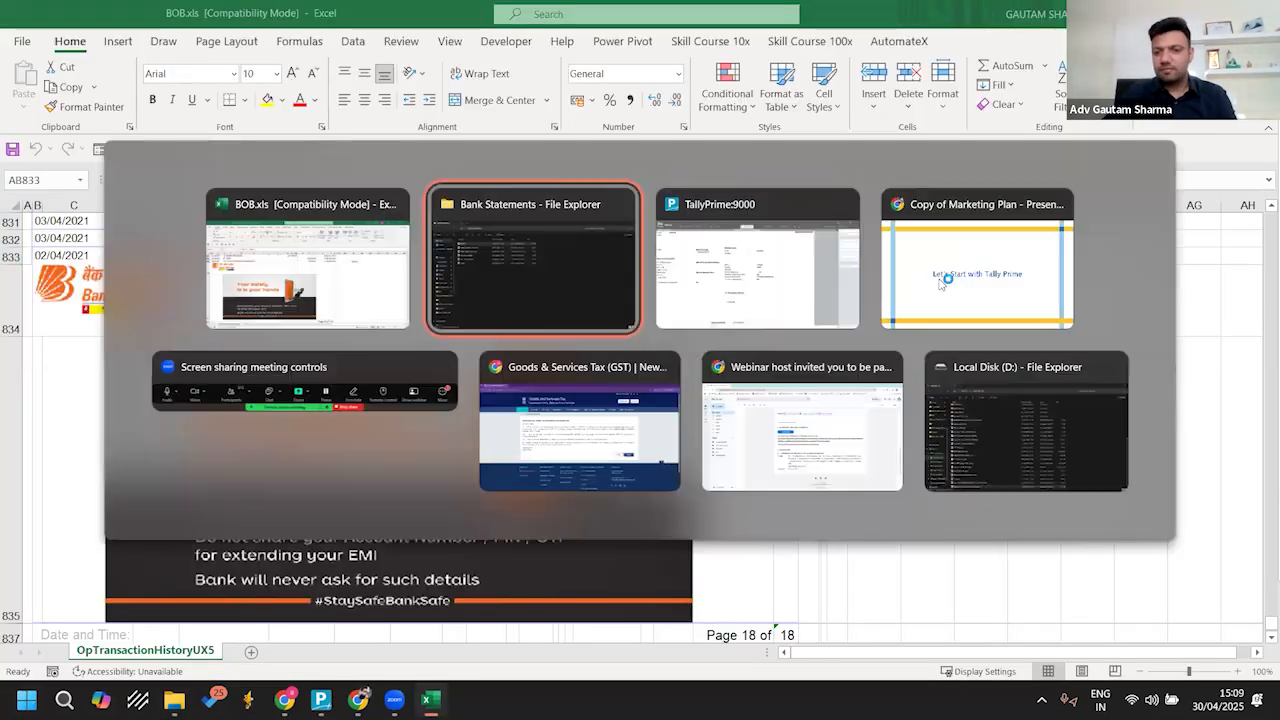
type("24627")
key("alt+Tab")
key("alt+Tab")
type("63.20")
key("Return")
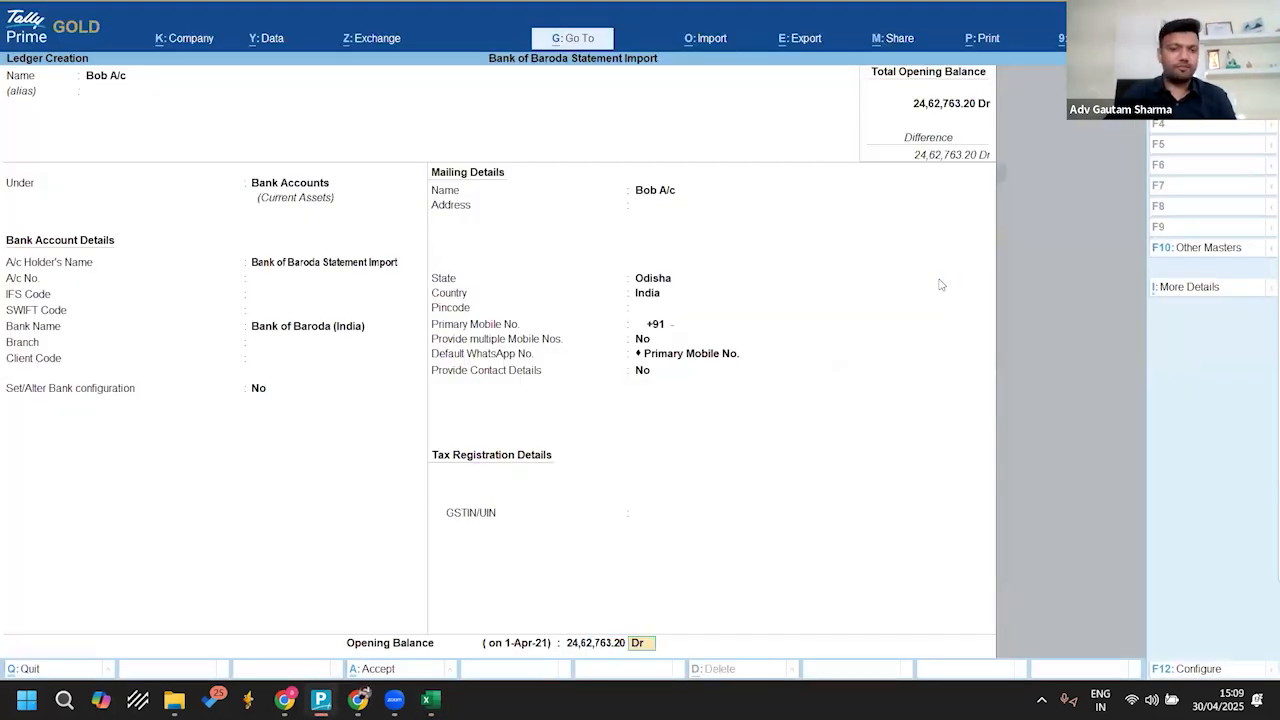
key("Return")
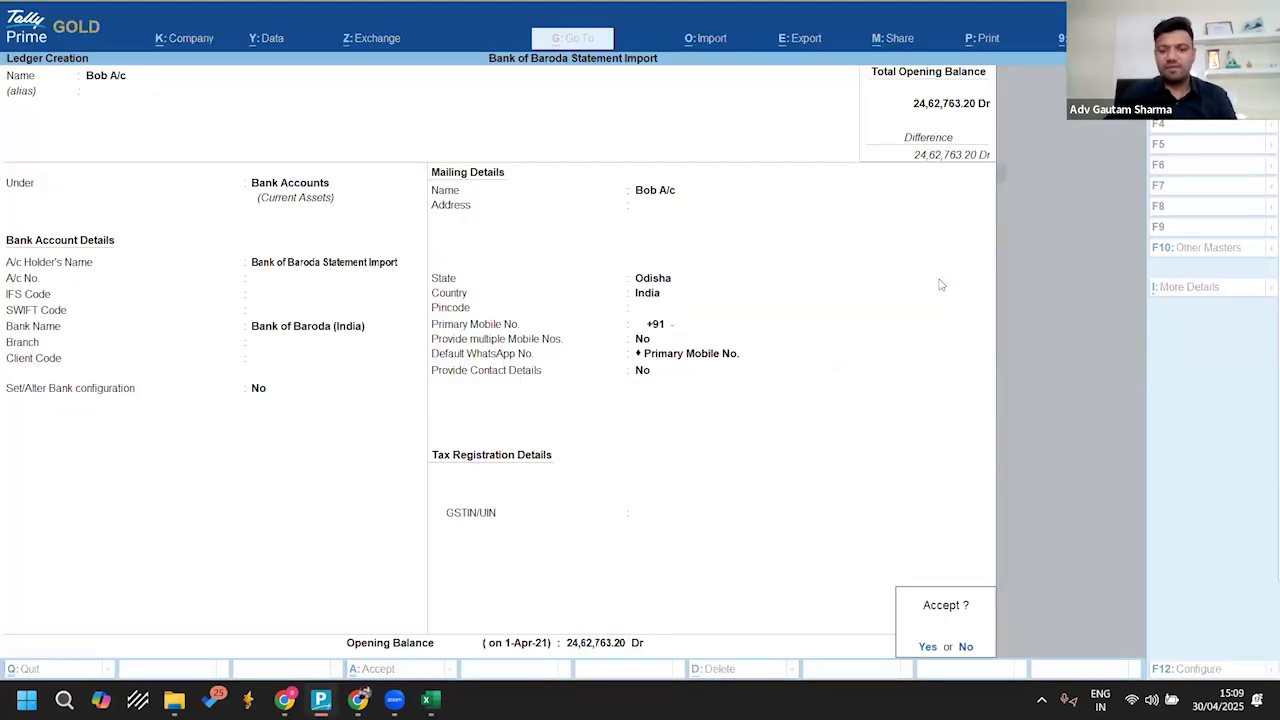
key("Return")
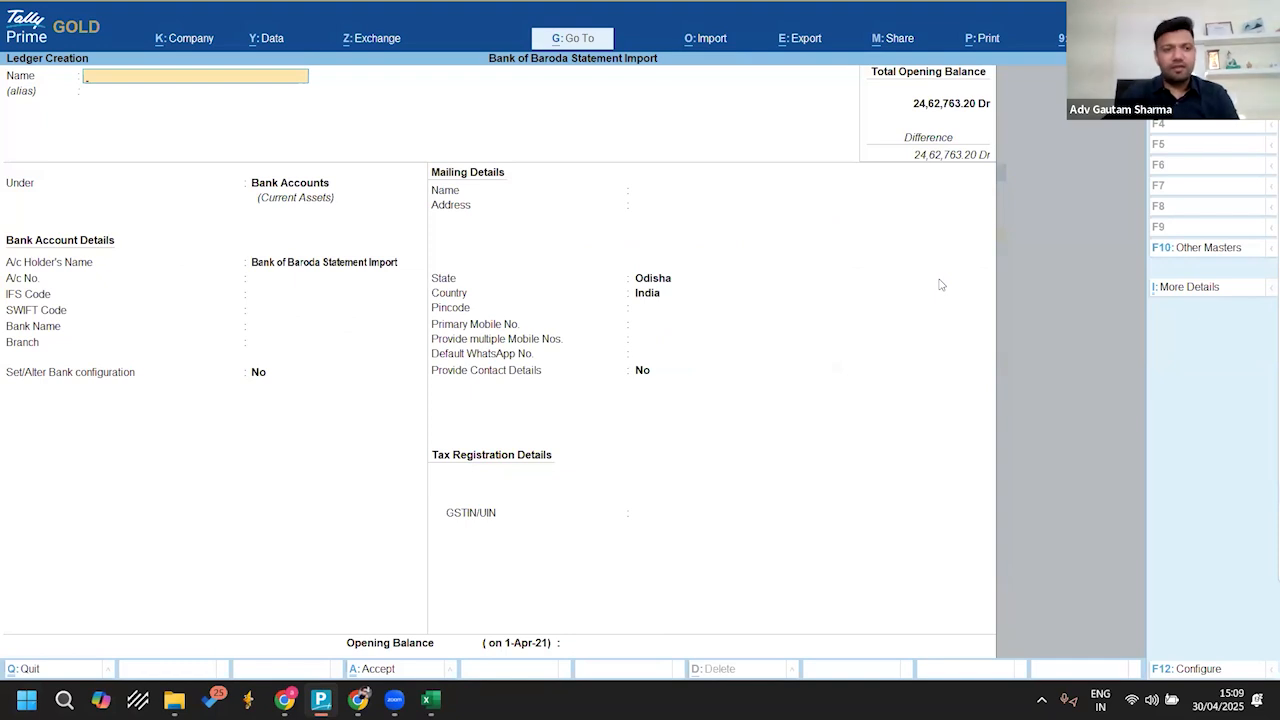
Step: Return to the Gateway of Tally and start a bank statement import for the Bob A/c ledger
key("Escape")
key("Escape")
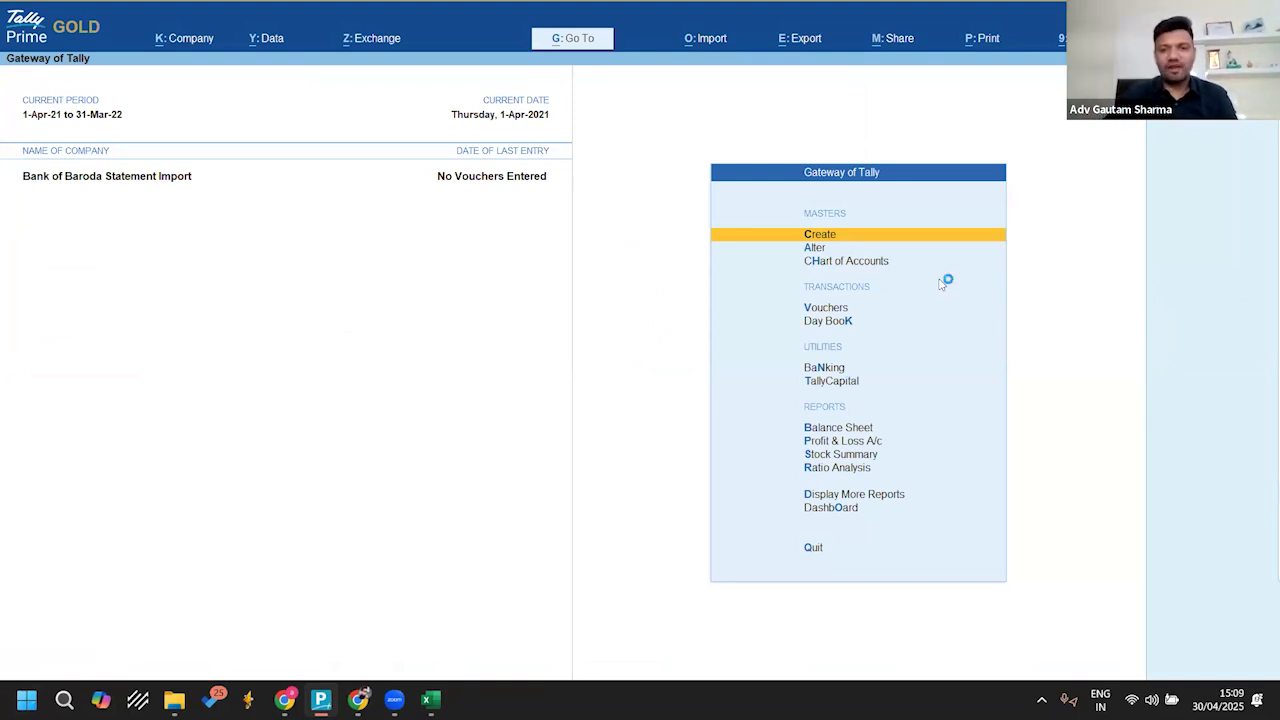
left_click(705, 40)
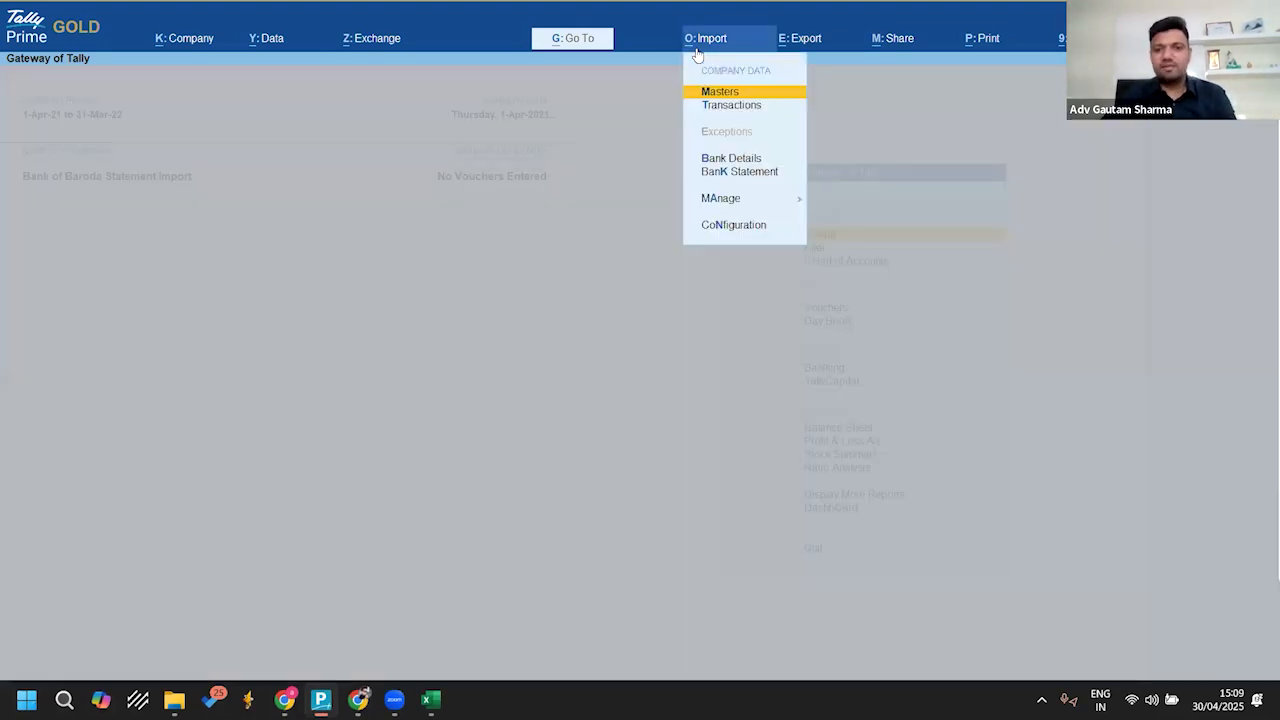
key("Down")
key("Down")
key("Down")
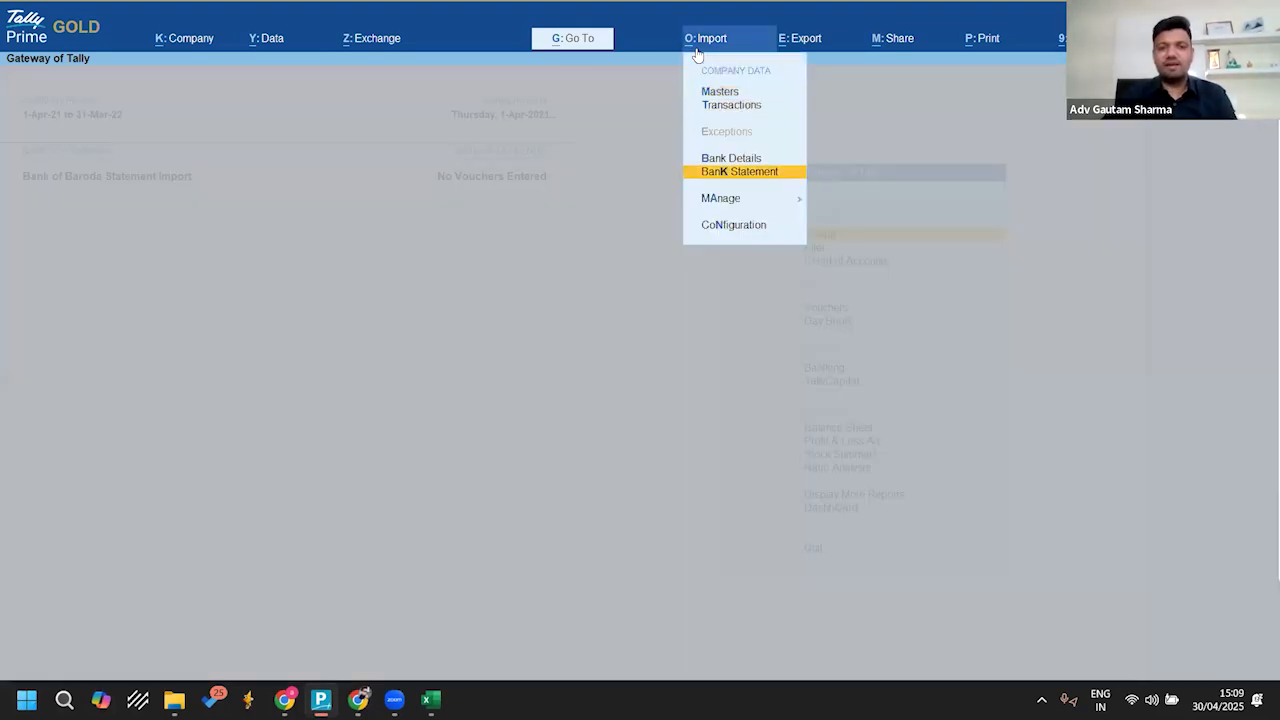
key("Return")
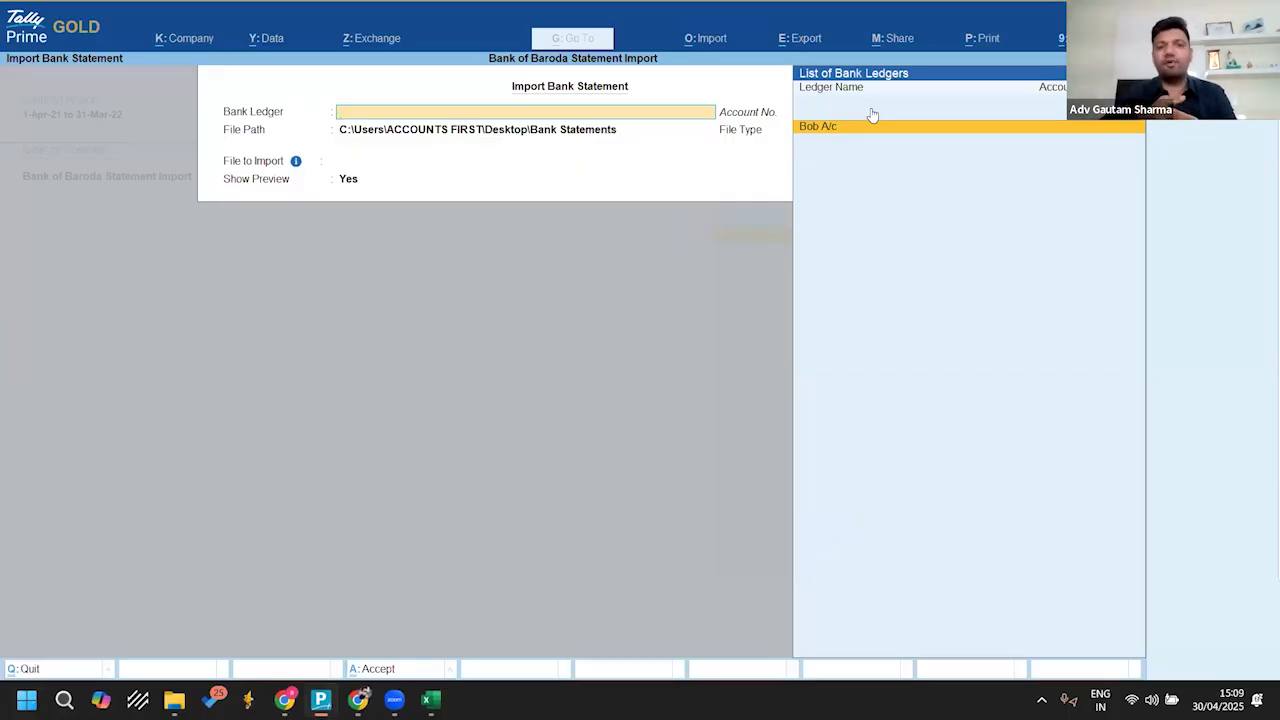
key("Return")
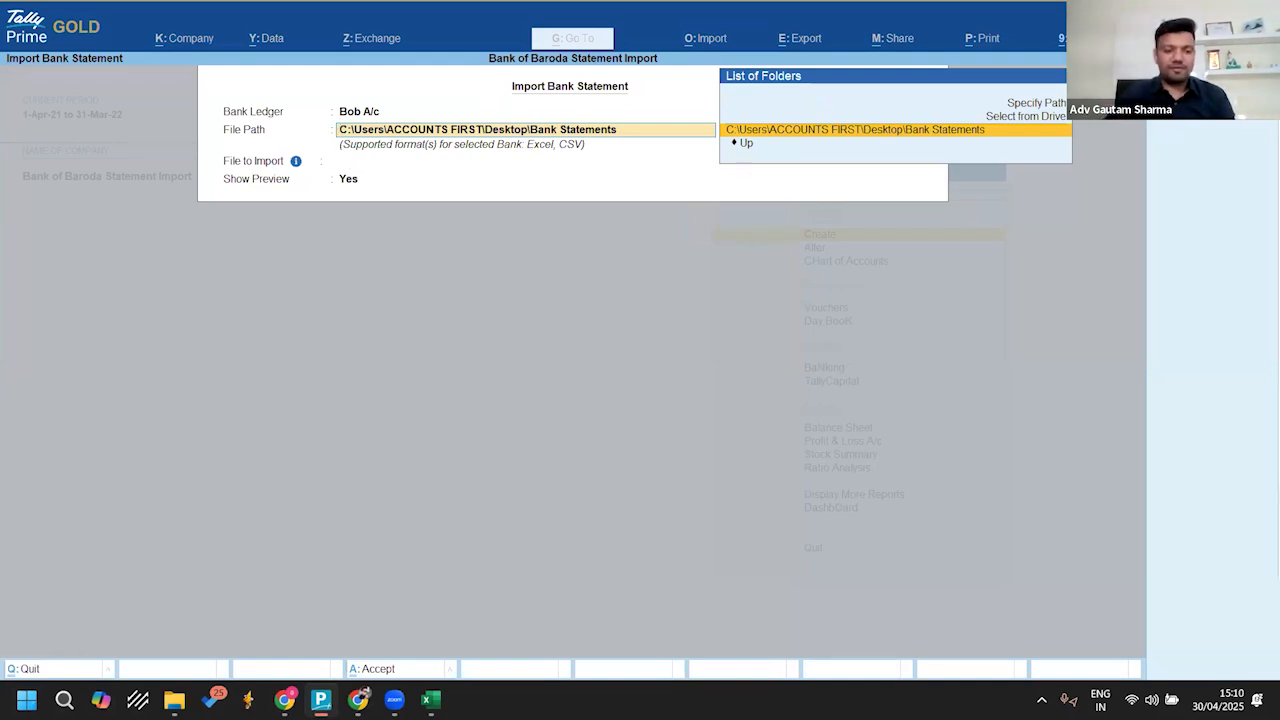
Step: Switch to File Explorer and copy the path of the Bank Statements folder
mouse_move(174, 699)
left_click(287, 604)
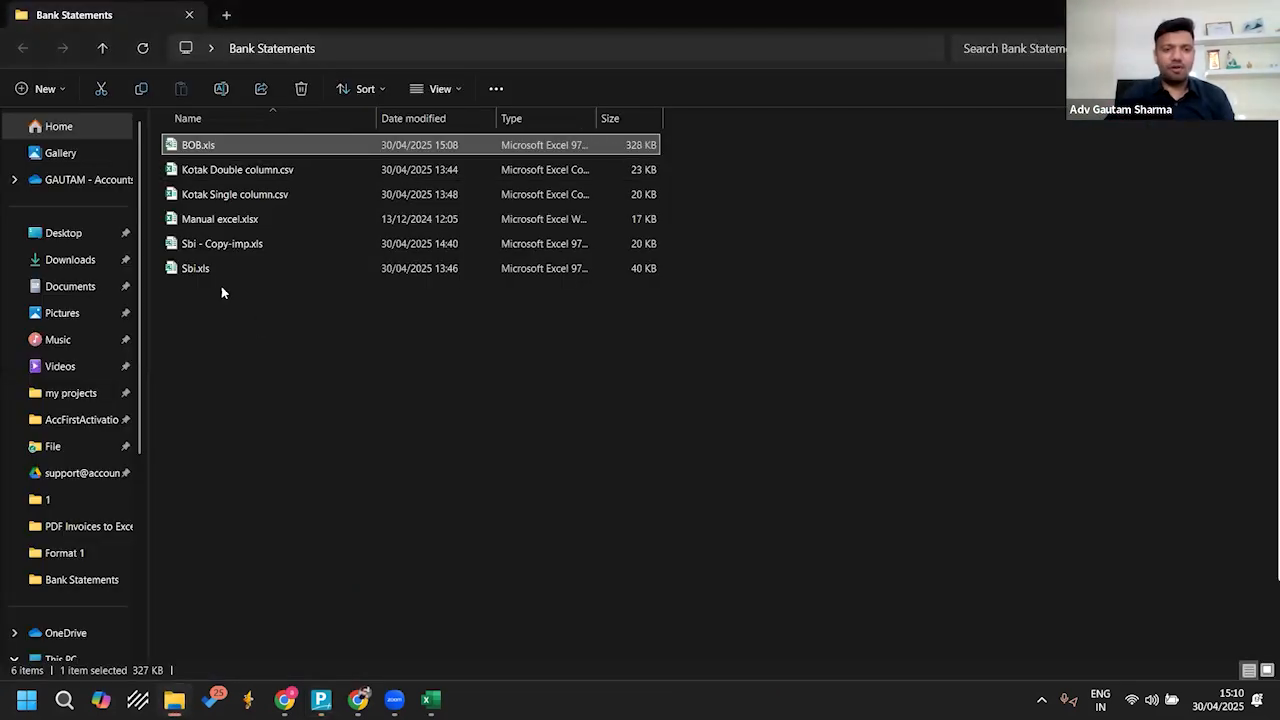
left_click(461, 44)
key("ctrl+c")
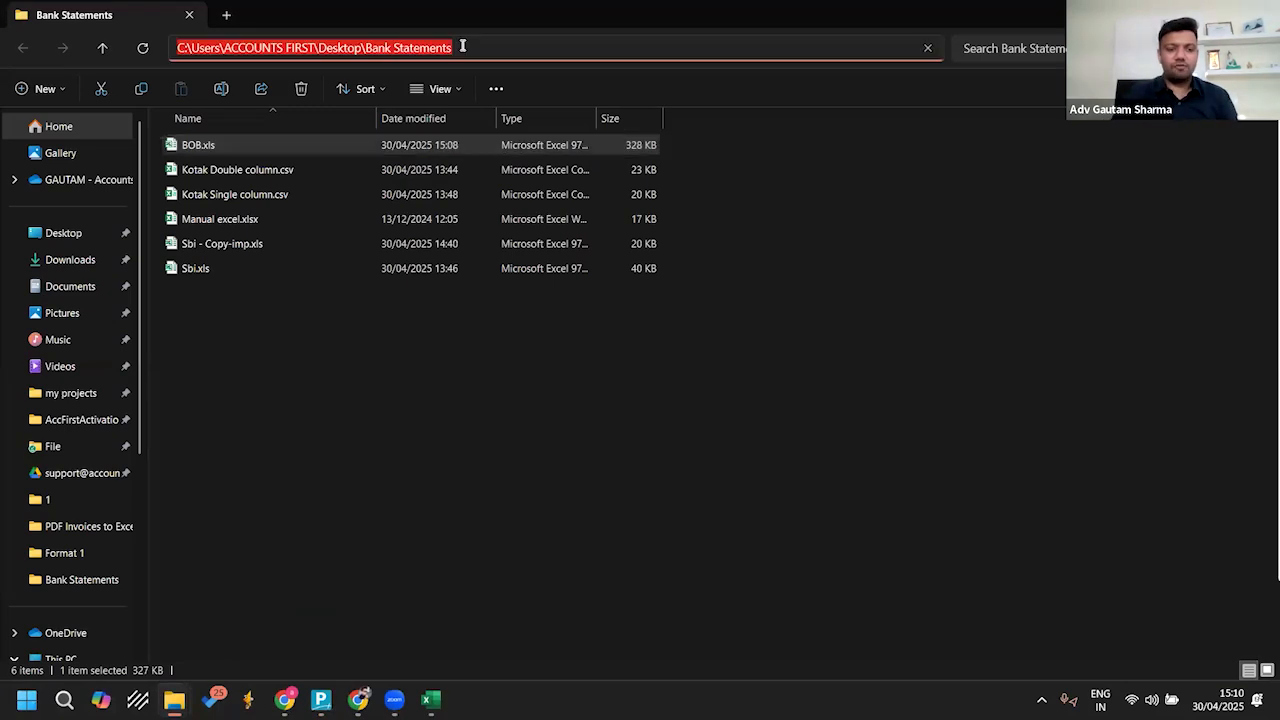
left_click(556, 430)
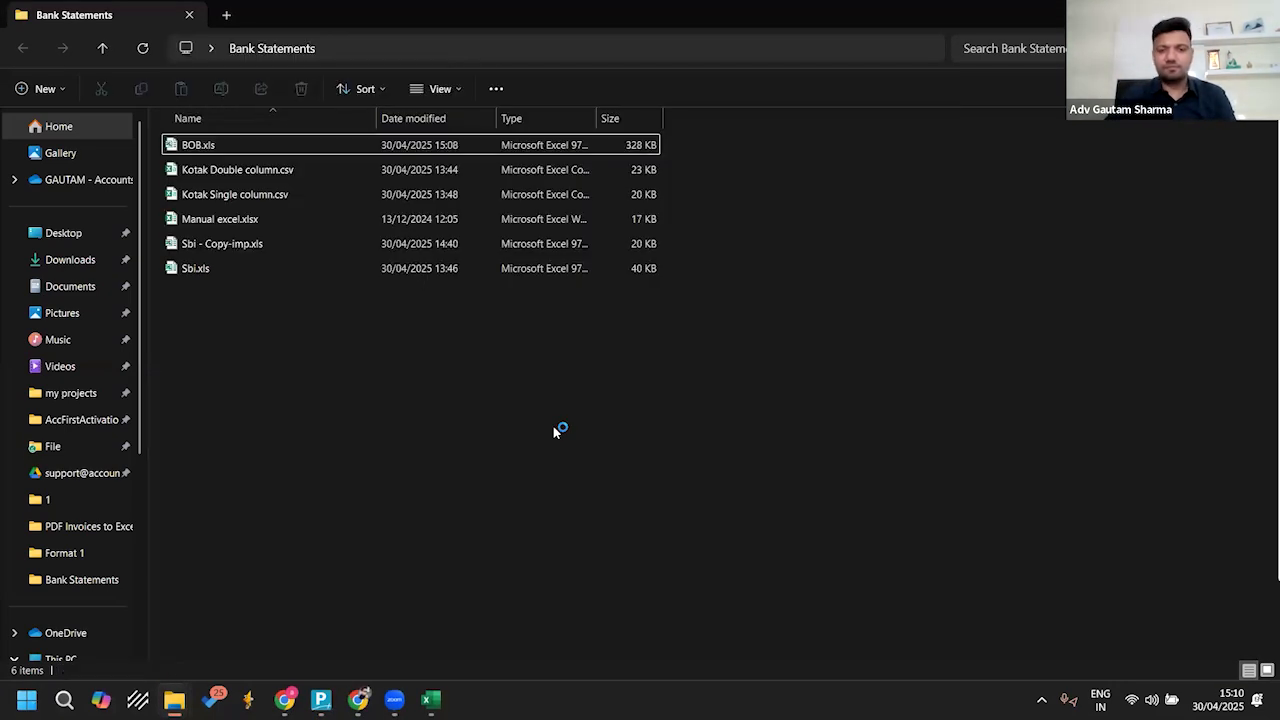
Step: Return to TallyPrime and specify C:\Users\ACCOUNTS FIRST\Desktop\Bank Statements as the file path of the import
key("alt+Tab")
key("Up")
key("Up")
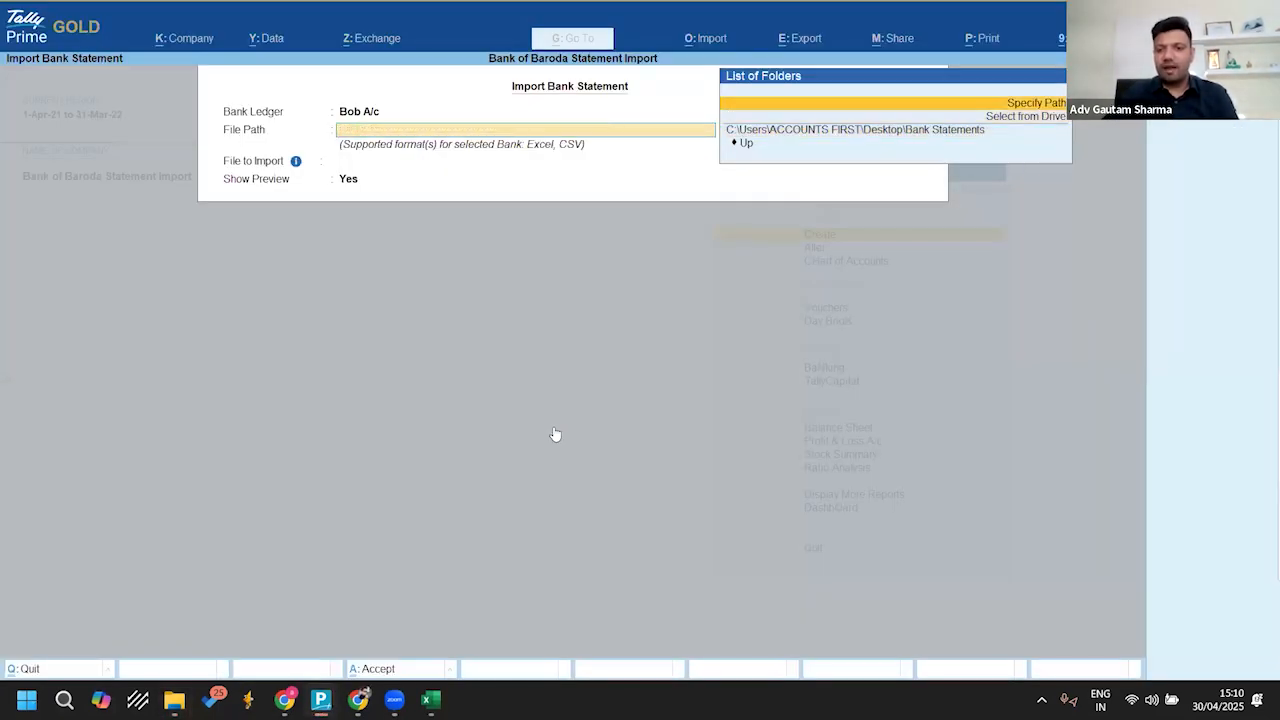
key("Return")
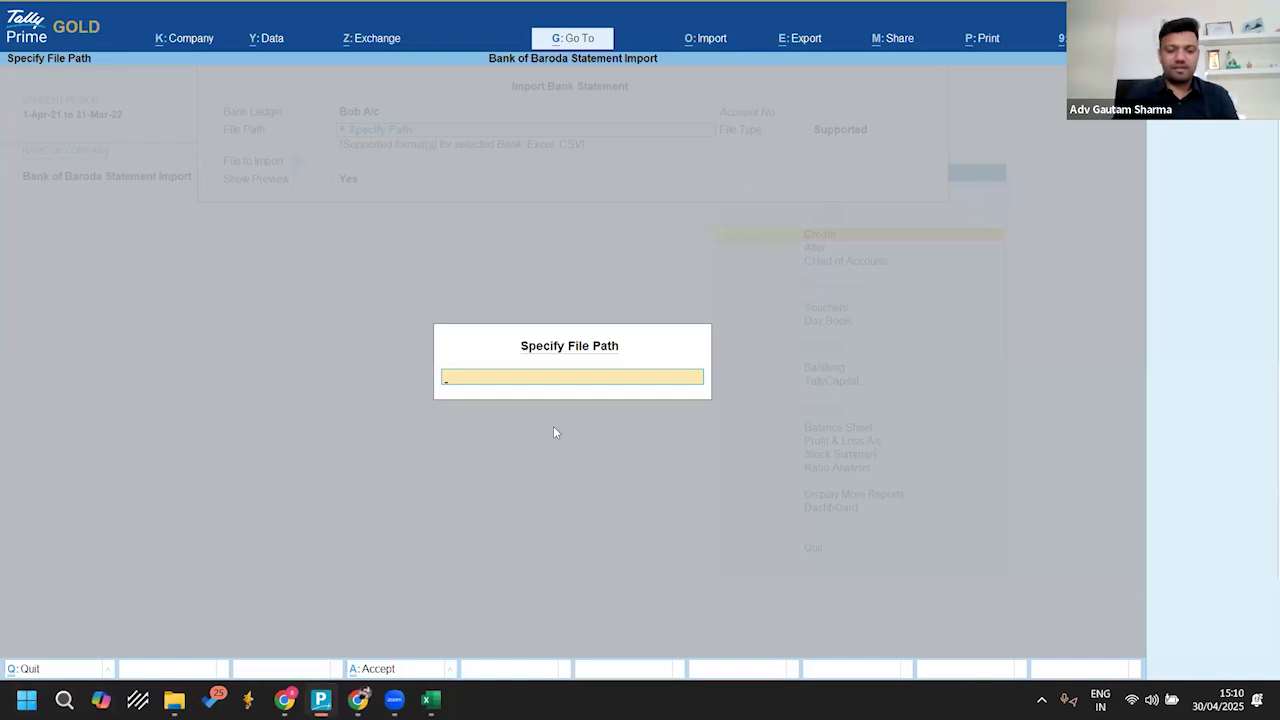
key("ctrl+v")
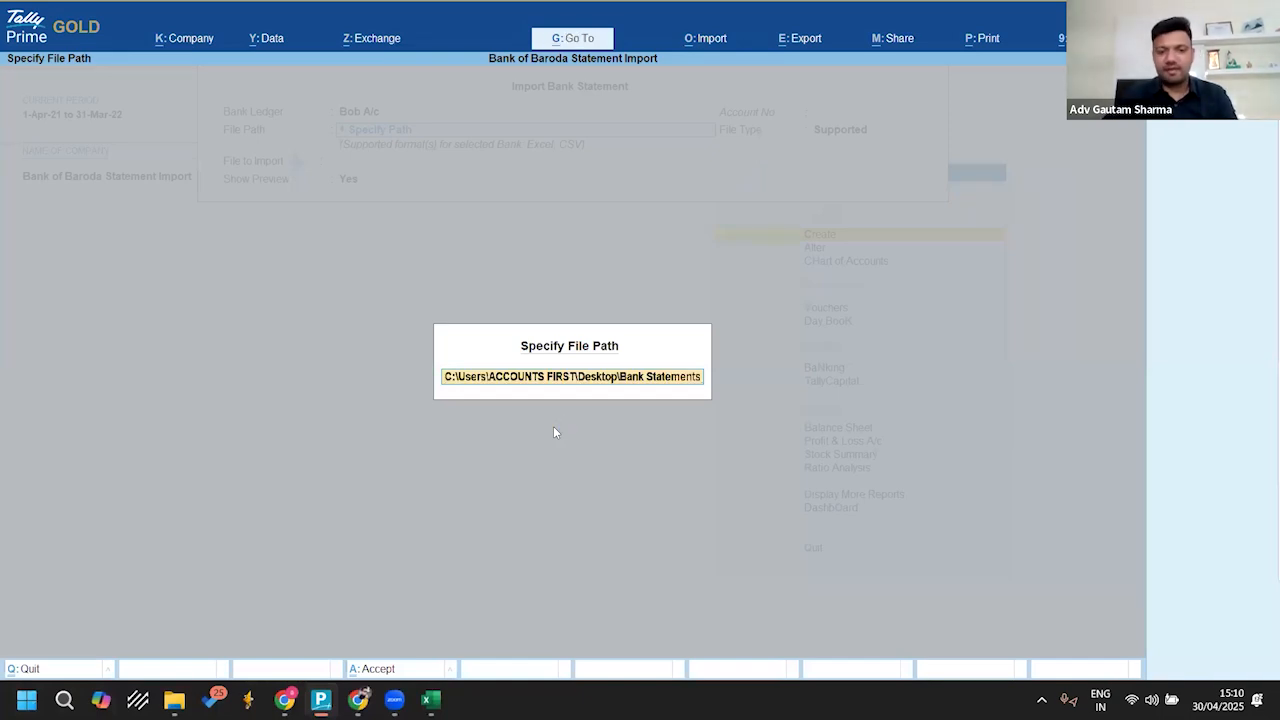
key("Return")
key("Return")
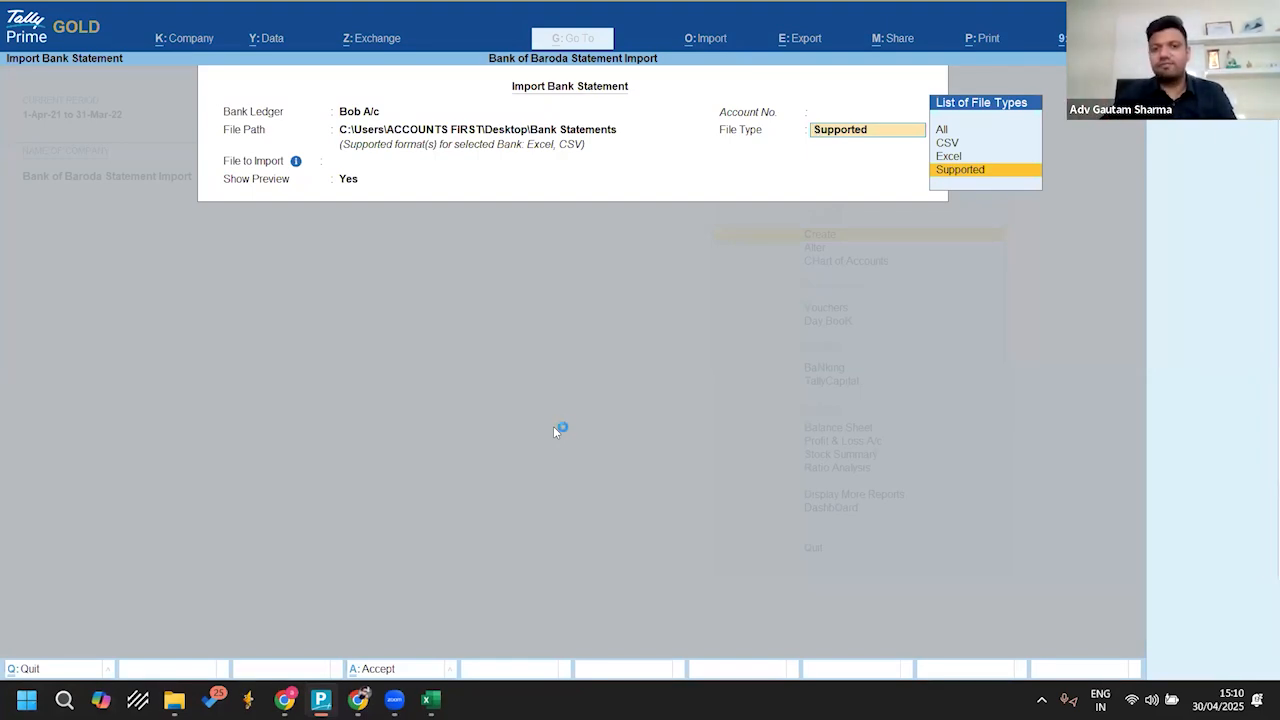
Step: Keep the file type as Supported and choose BOB.xls as the file to import
key("Return")
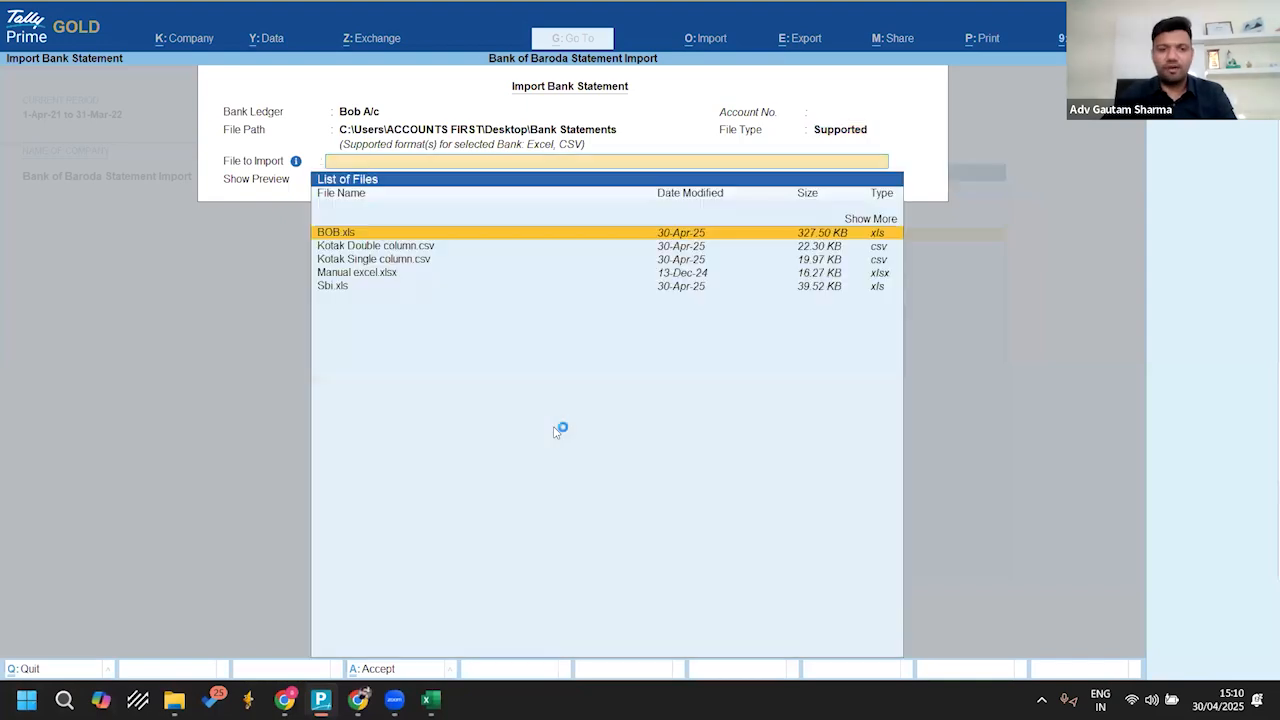
key("Down")
key("Down")
key("Down")
key("Up")
key("Up")
key("Up")
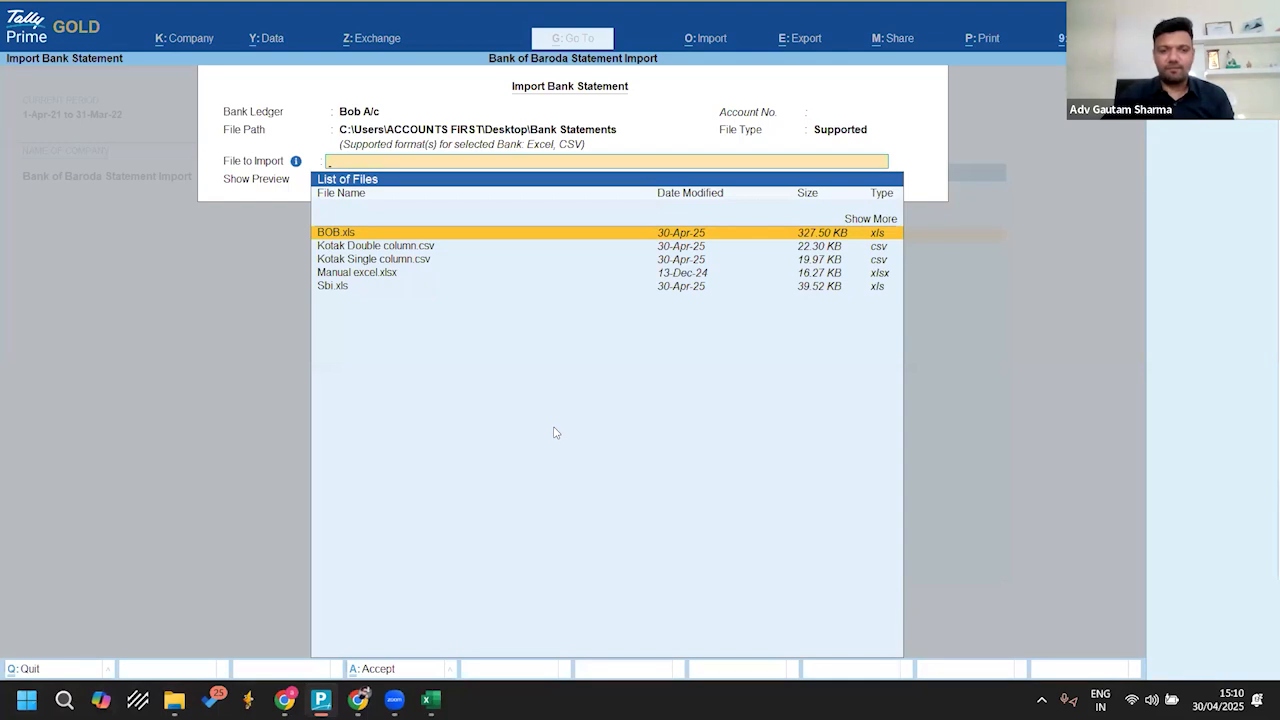
key("Return")
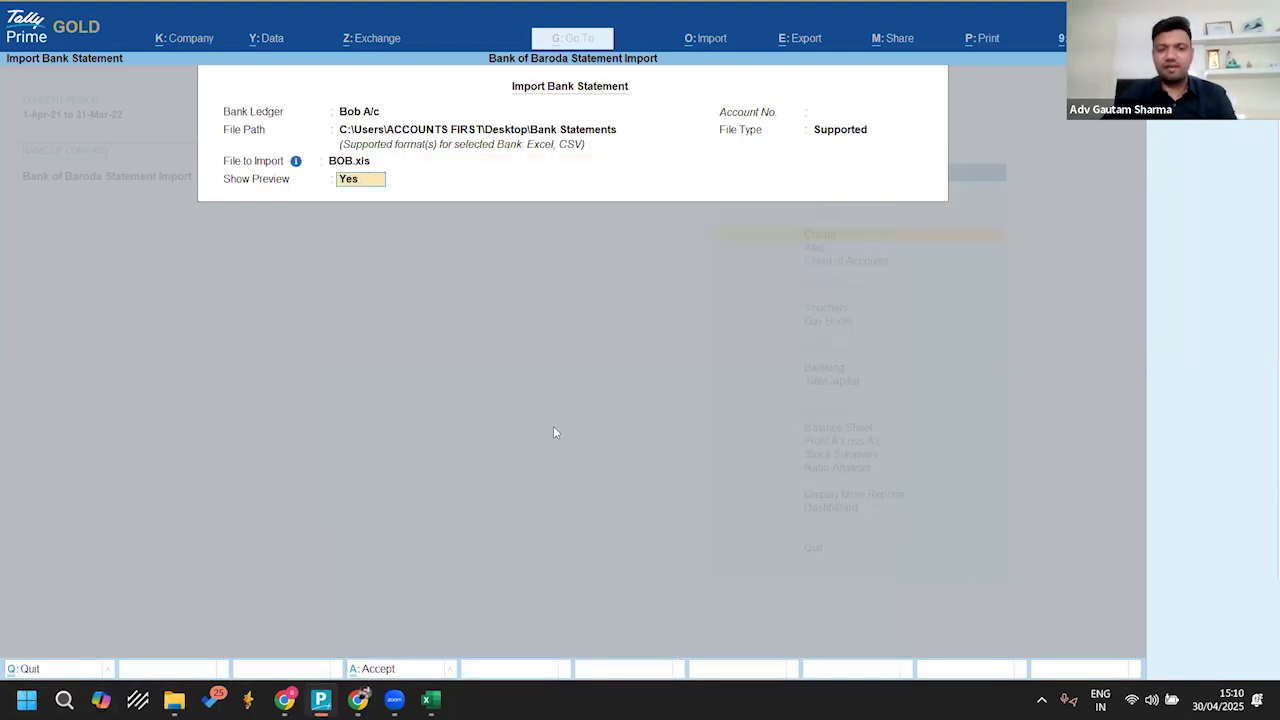
Step: Close the BOB.xls workbook in Excel, and accept the TallyPrime import settings with Show Preview set to Yes
key("alt+Tab")
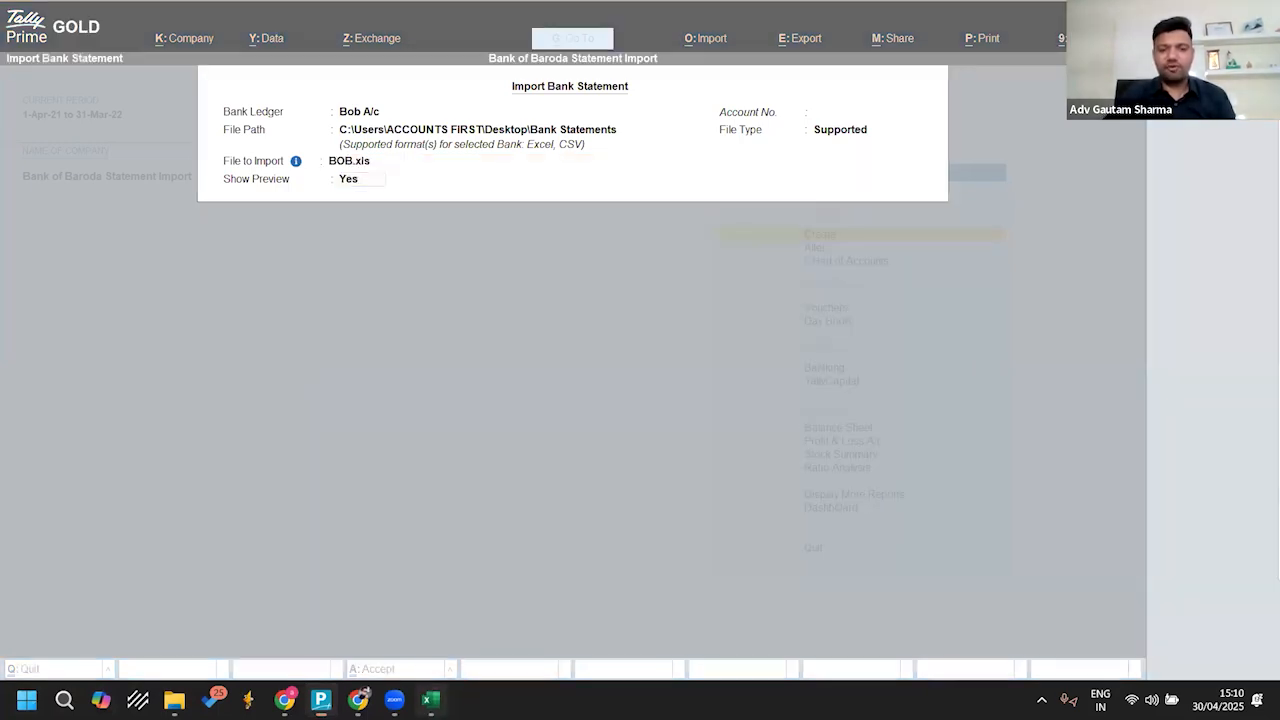
key("alt+Tab")
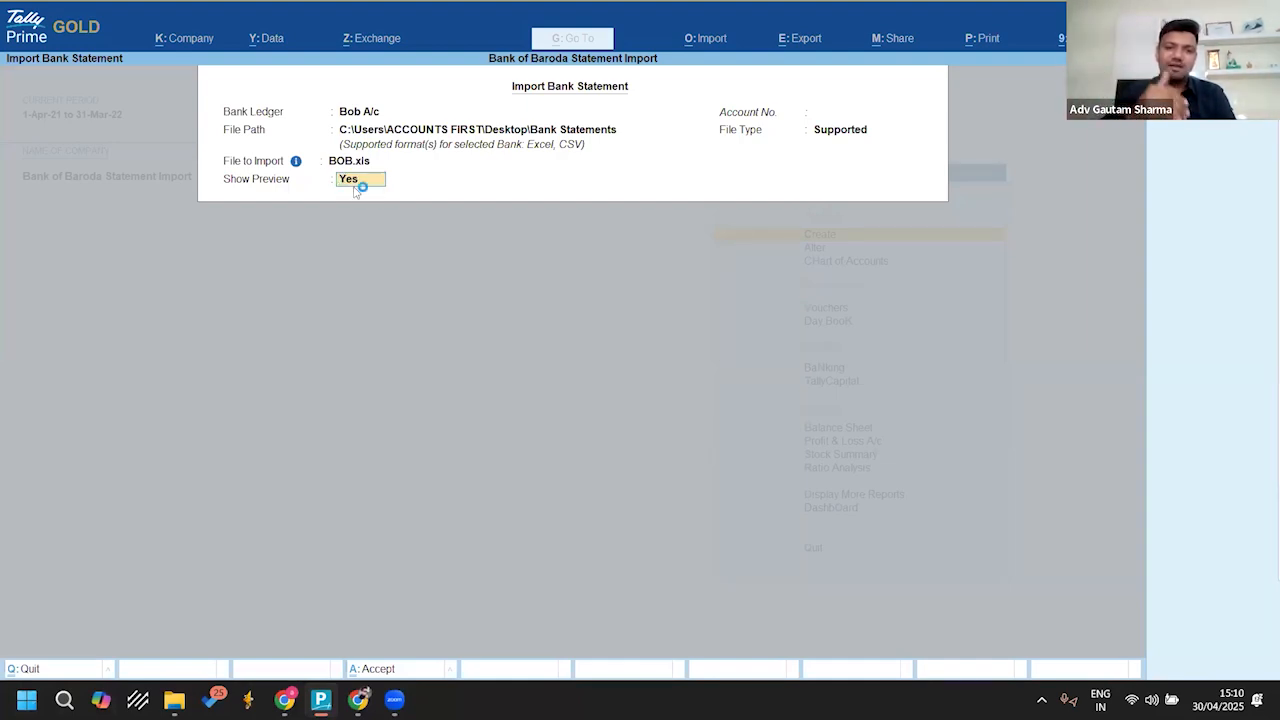
type("n")
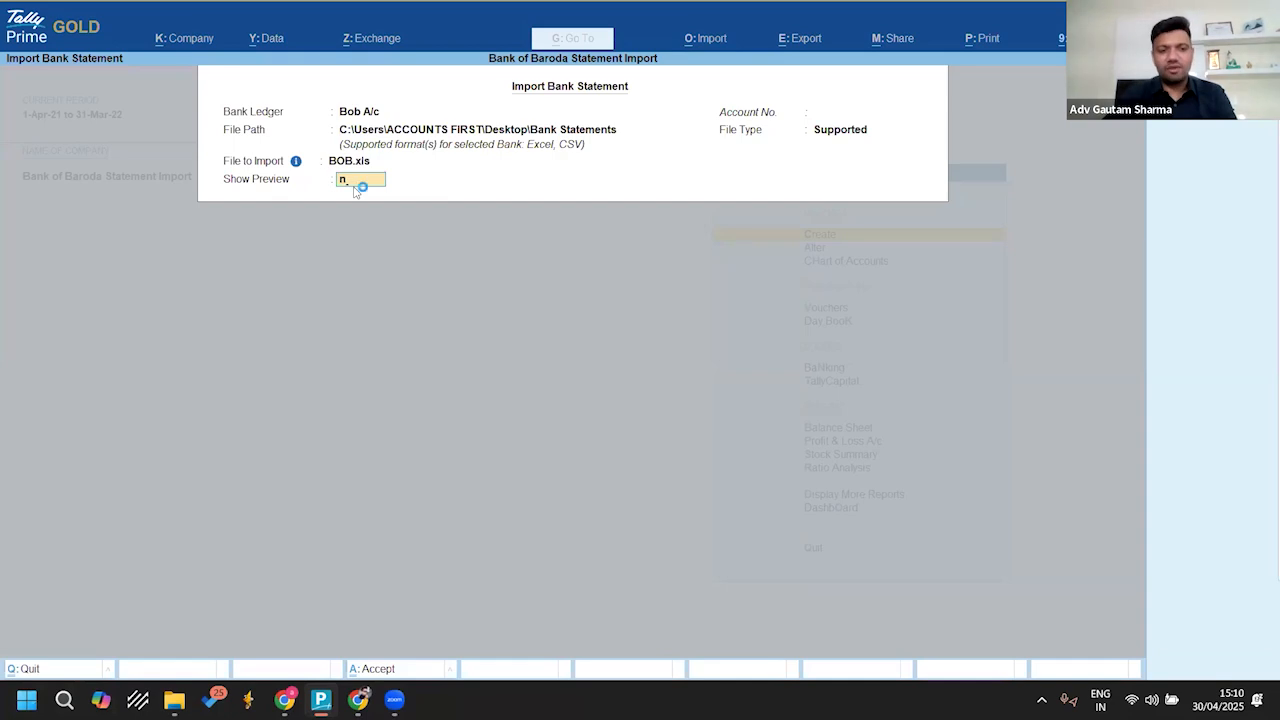
type("y")
key("Return")
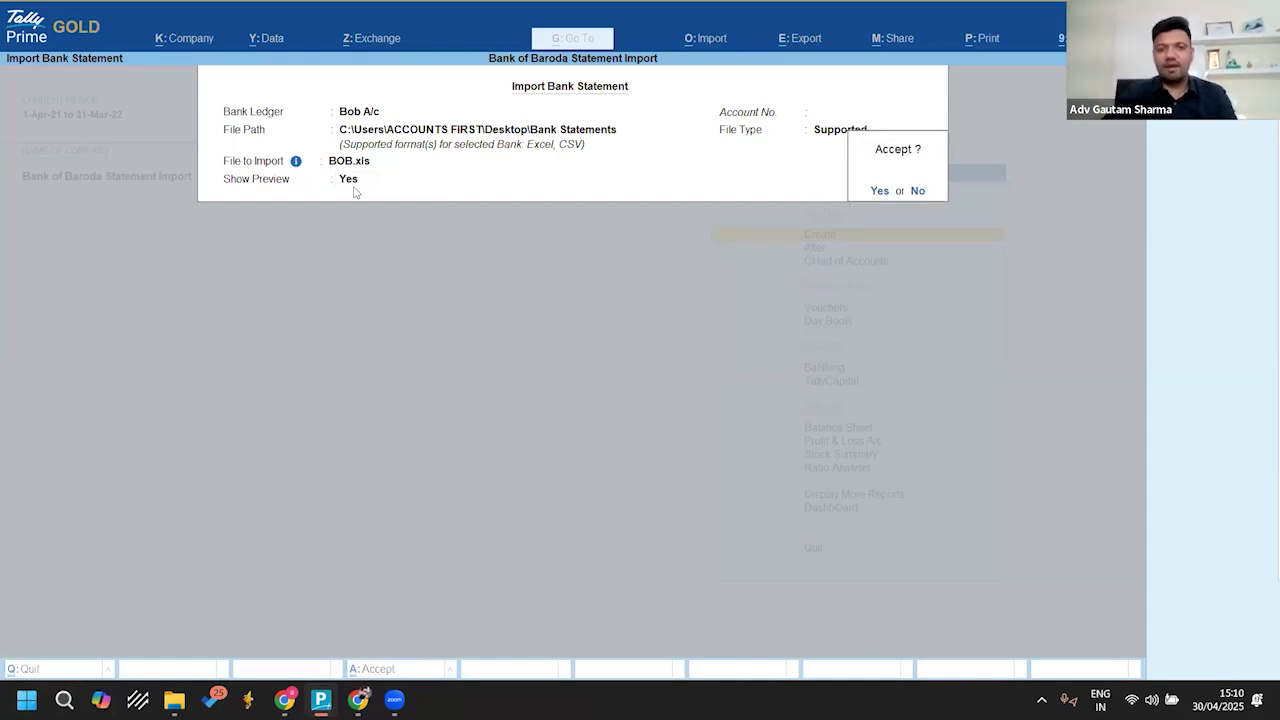
key("Return")
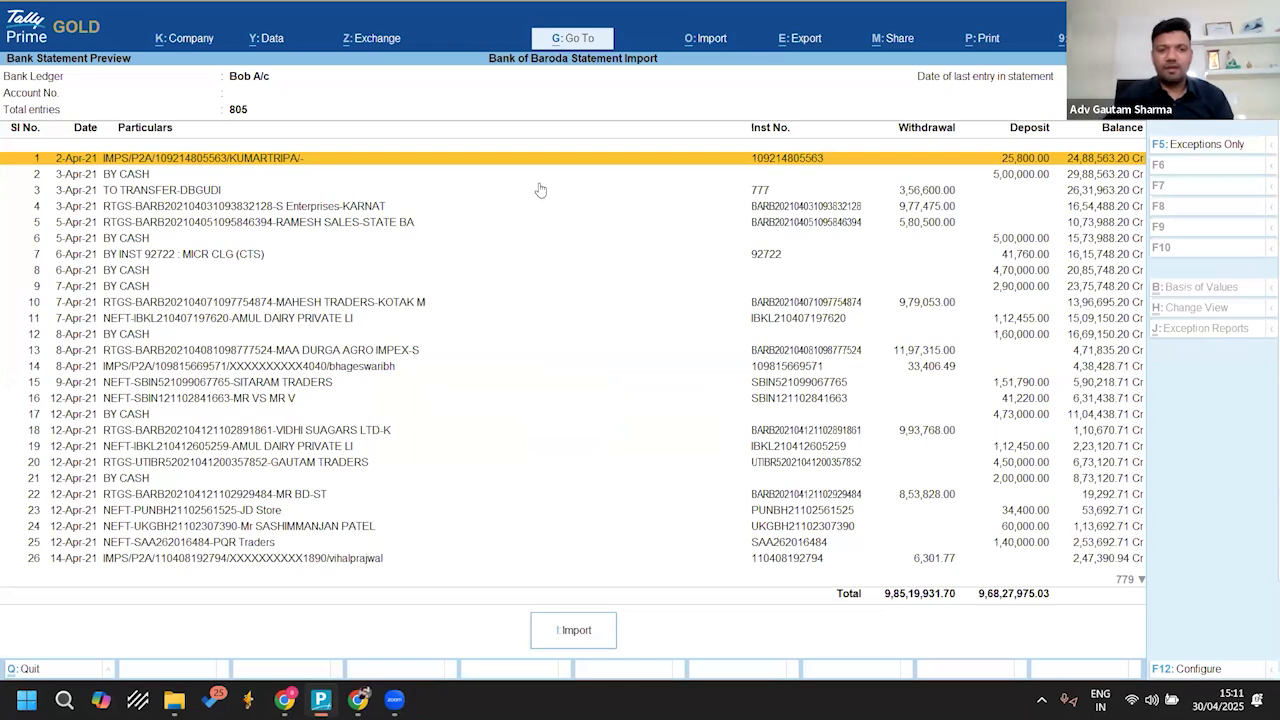
Step: Look through the entries in the bank statement preview and import them into the Bob A/c ledger
key("Down")
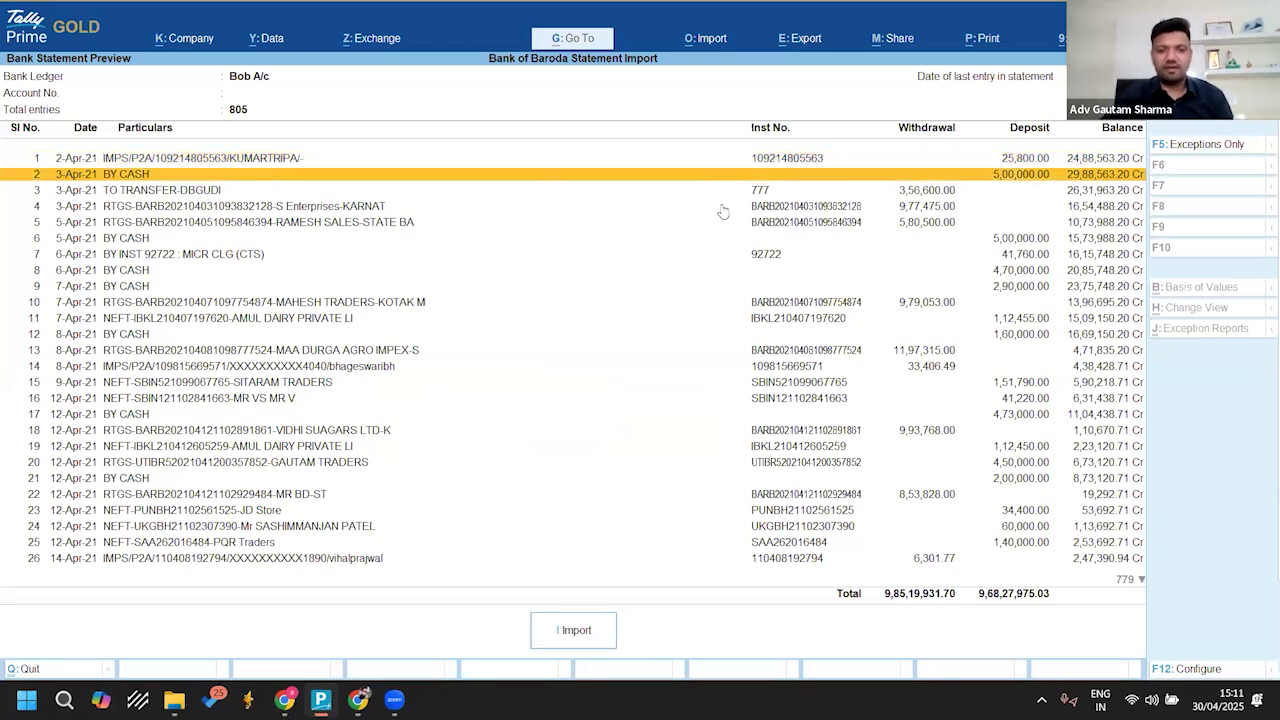
key("Page_Down")
key("Page_Down")
key("Page_Down")
key("Page_Down")
key("Page_Down")
key("Page_Down")
key("Page_Down")
key("Page_Down")
key("Page_Down")
key("Page_Down")
key("Page_Down")
key("Page_Down")
key("Page_Down")
key("Page_Down")
key("Page_Down")
key("Page_Down")
key("Page_Down")
key("Page_Down")
key("Page_Down")
key("Page_Down")
key("Page_Down")
key("Page_Down")
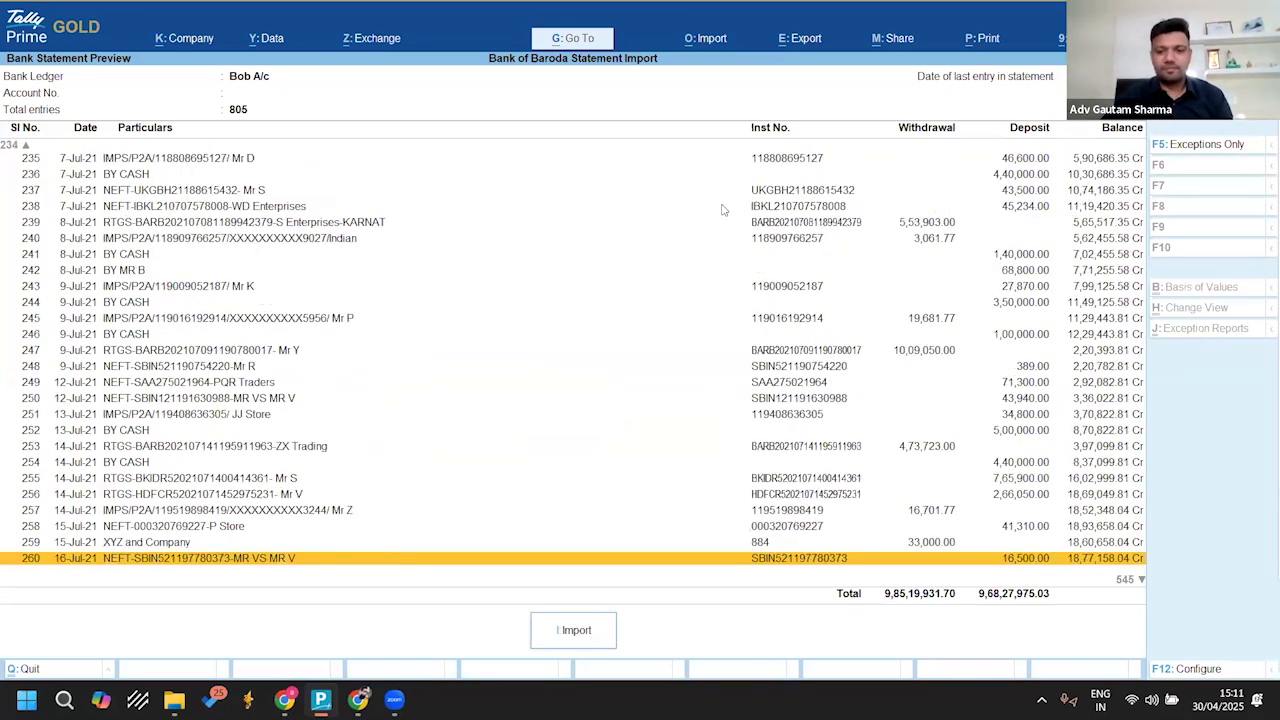
key("Page_Down")
key("Page_Down")
key("Page_Down")
key("Page_Down")
key("Page_Down")
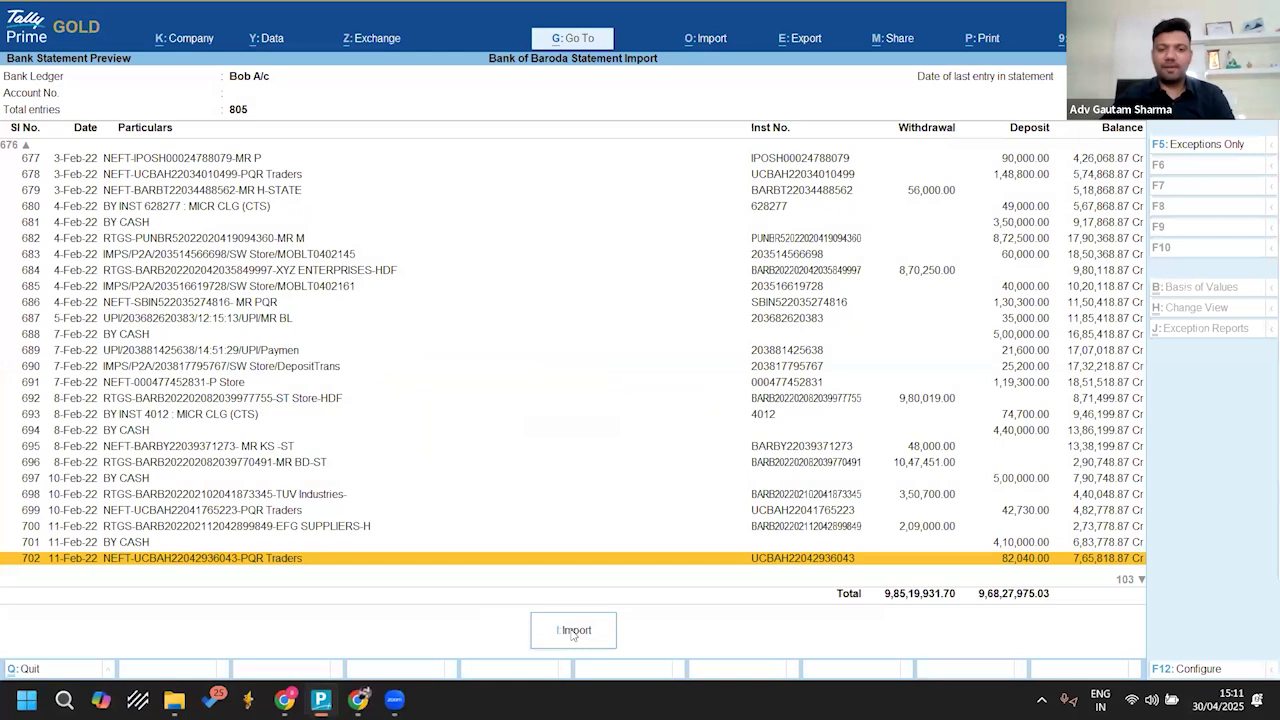
left_click(573, 631)
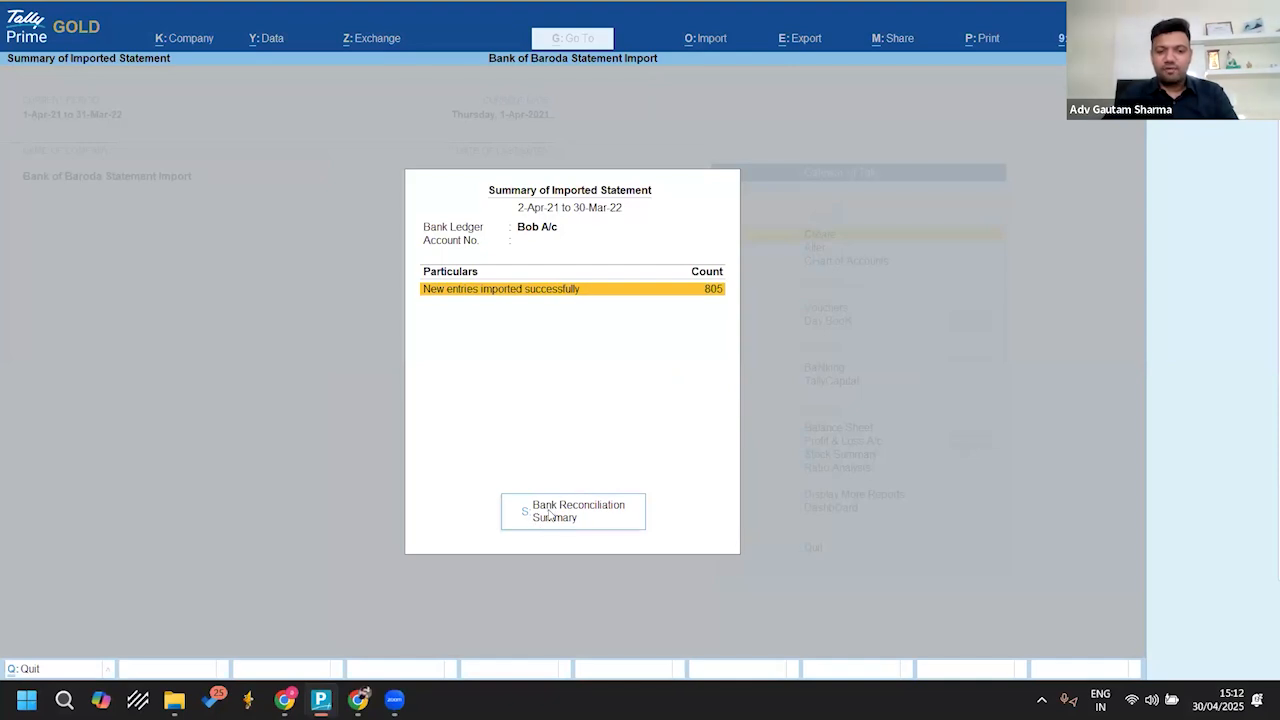
Step: Open the Bank Reconciliation Summary for the imported statement and examine its unreconciled, books-only and bank-only lines
left_click(568, 520)
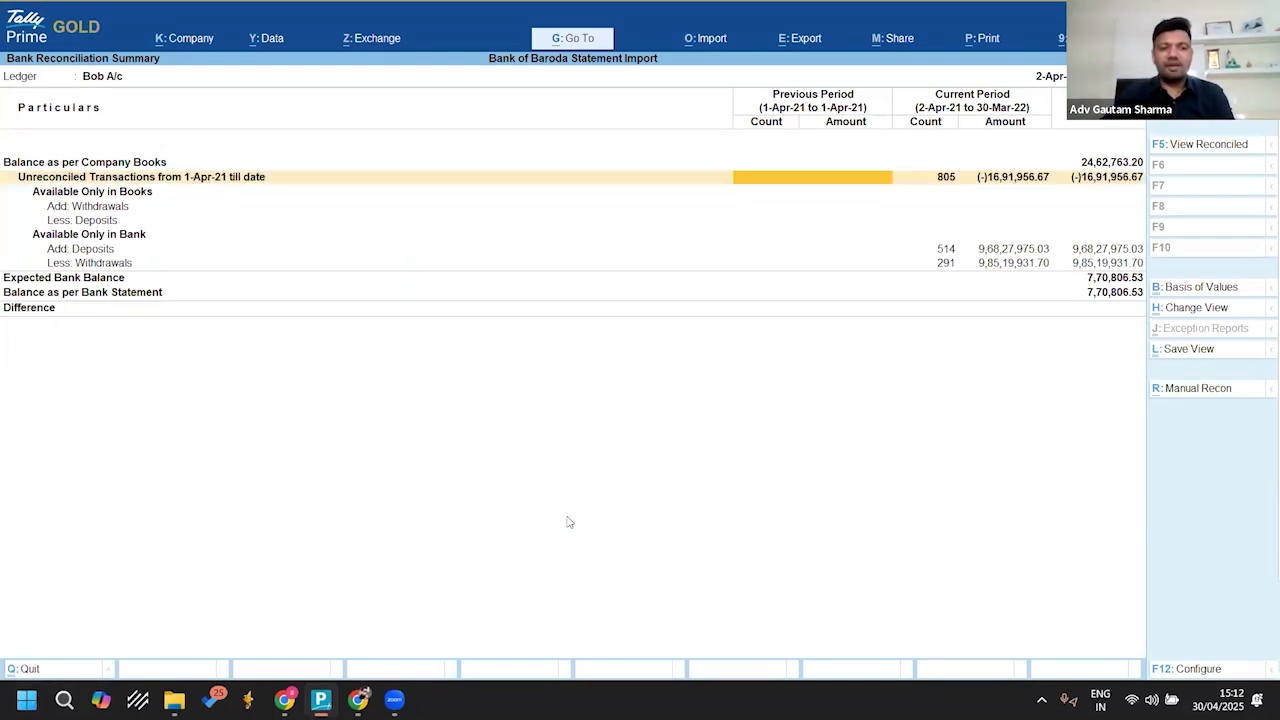
key("Down")
key("Down")
key("Up")
key("space")
key("space")
key("space")
key("space")
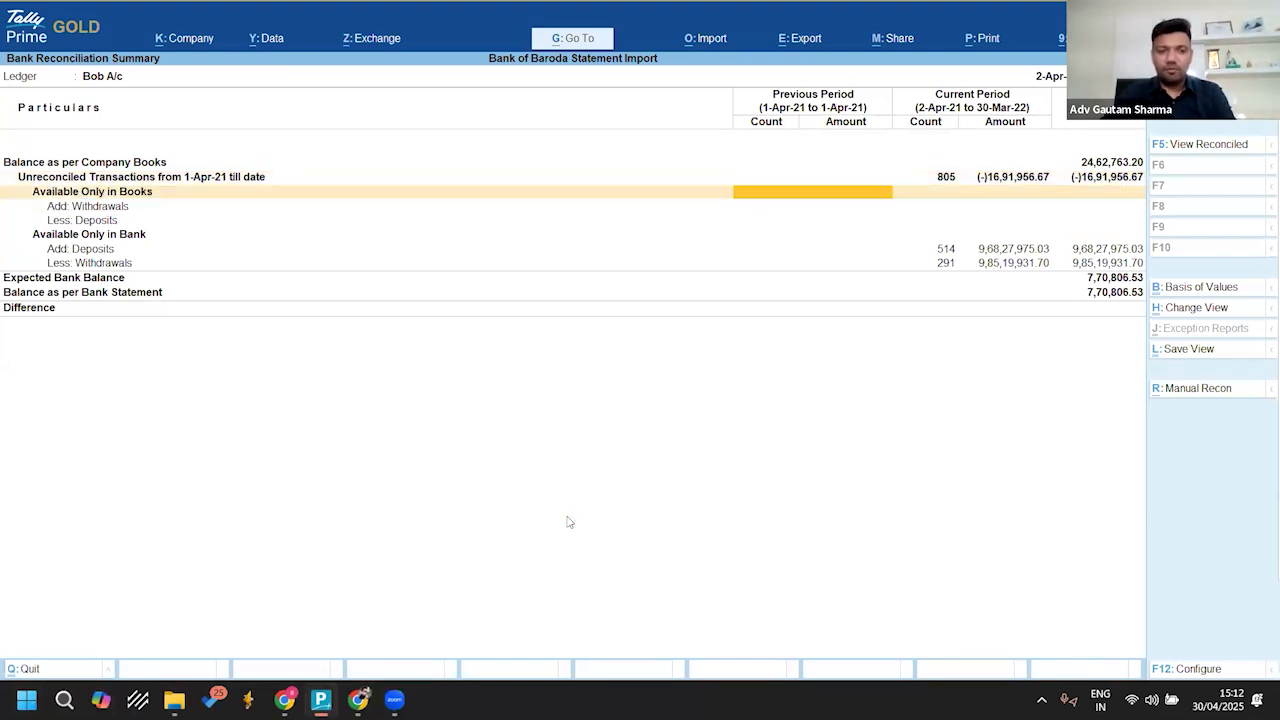
key("Down")
key("space")
key("space")
key("space")
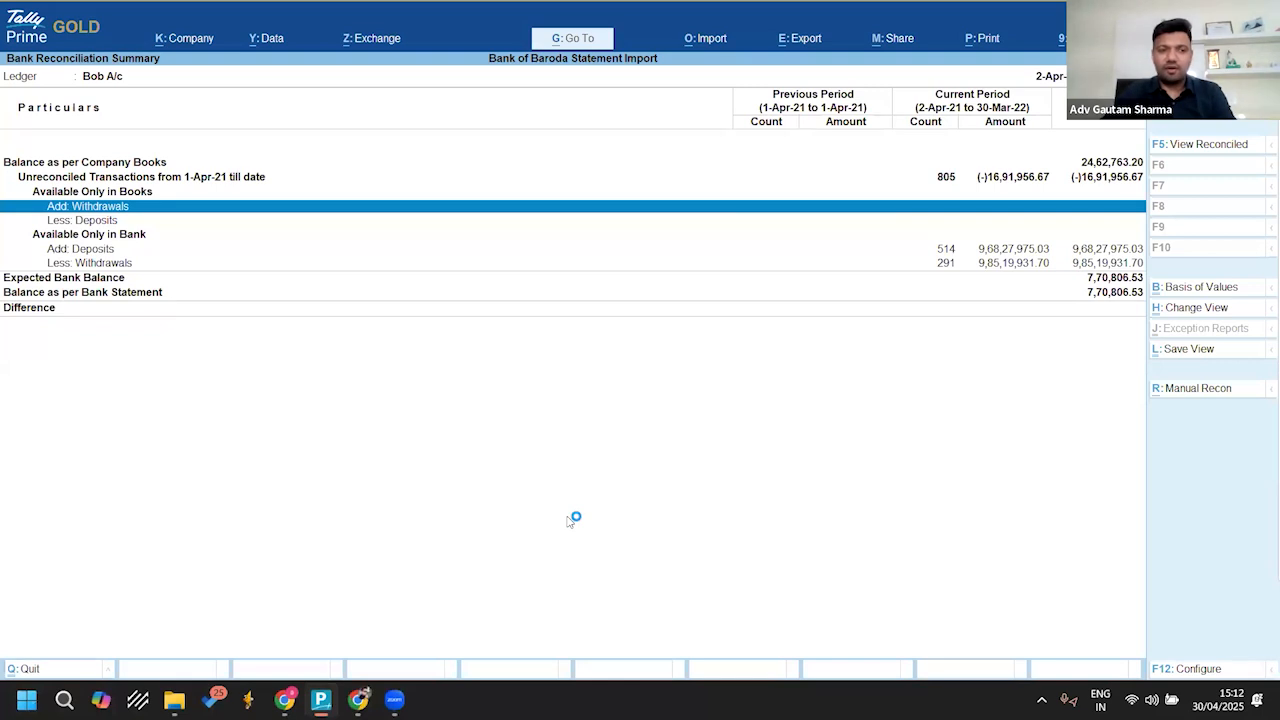
key("space")
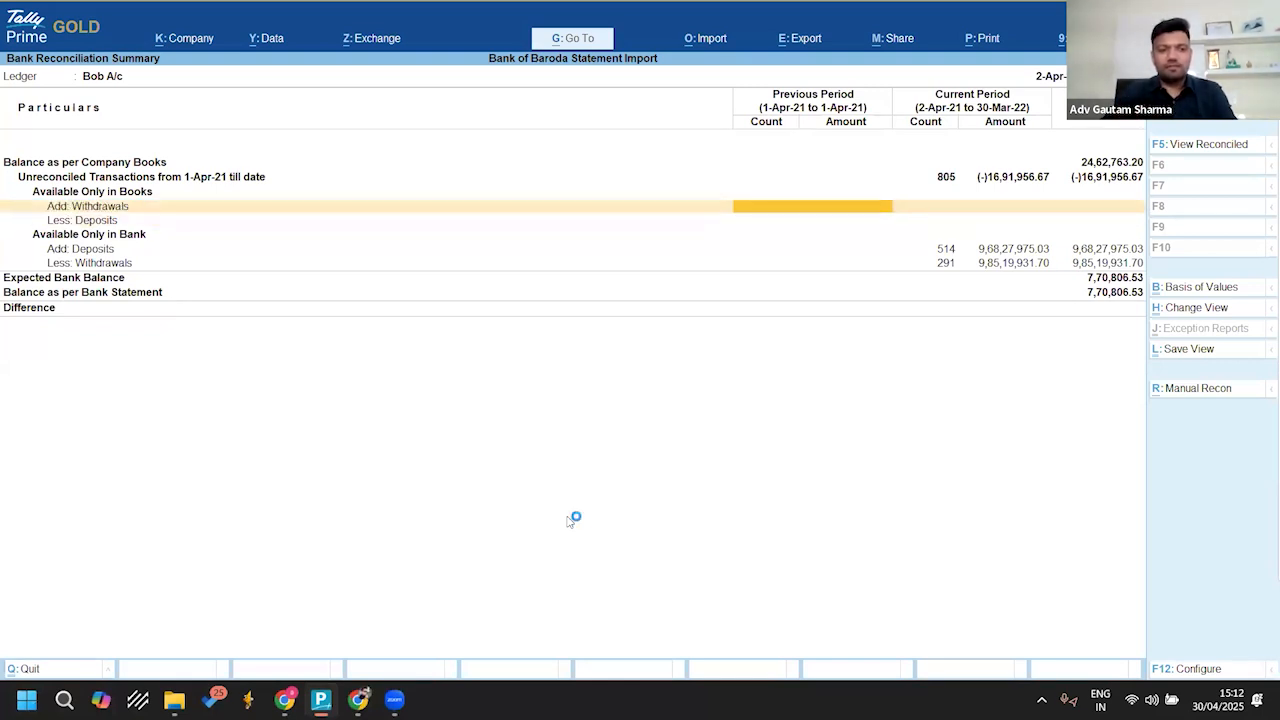
key("Down")
key("space")
key("space")
key("Down")
key("Down")
key("Up")
key("space")
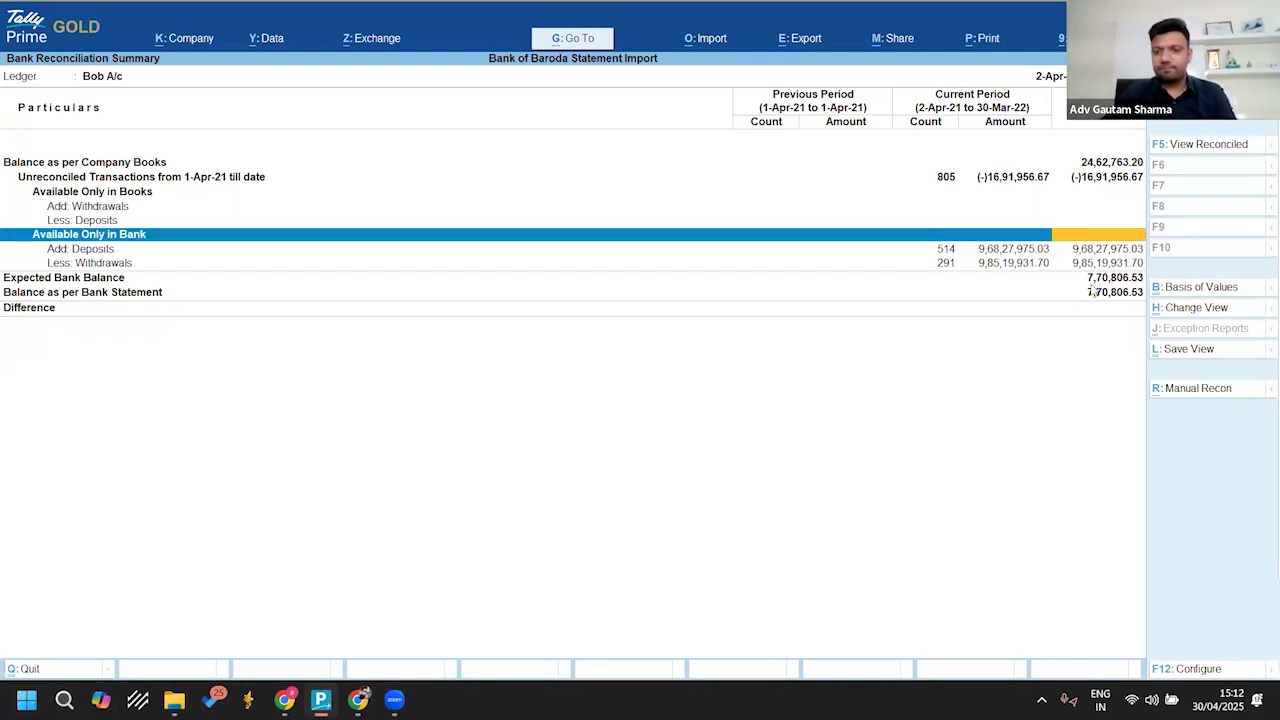
Step: Review the Bob A/c transactions available only in bank through to the end of March 2022, and return to the Gateway of Tally
key("Return")
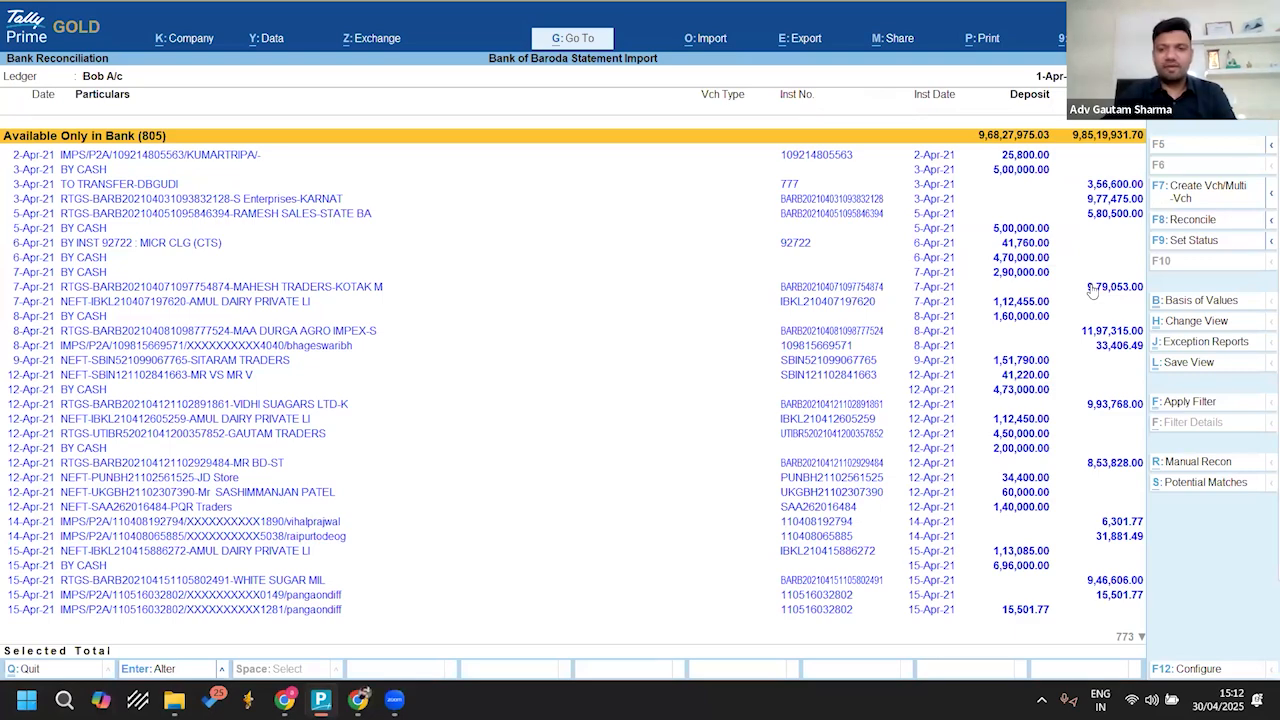
key("Down")
key("Down")
key("Down")
key("Down")
key("Down")
key("Down")
key("Down")
key("Down")
key("Down")
key("Down")
key("Down")
key("Down")
key("Down")
key("Down")
key("Down")
key("Down")
key("Down")
key("Down")
key("Down")
key("Down")
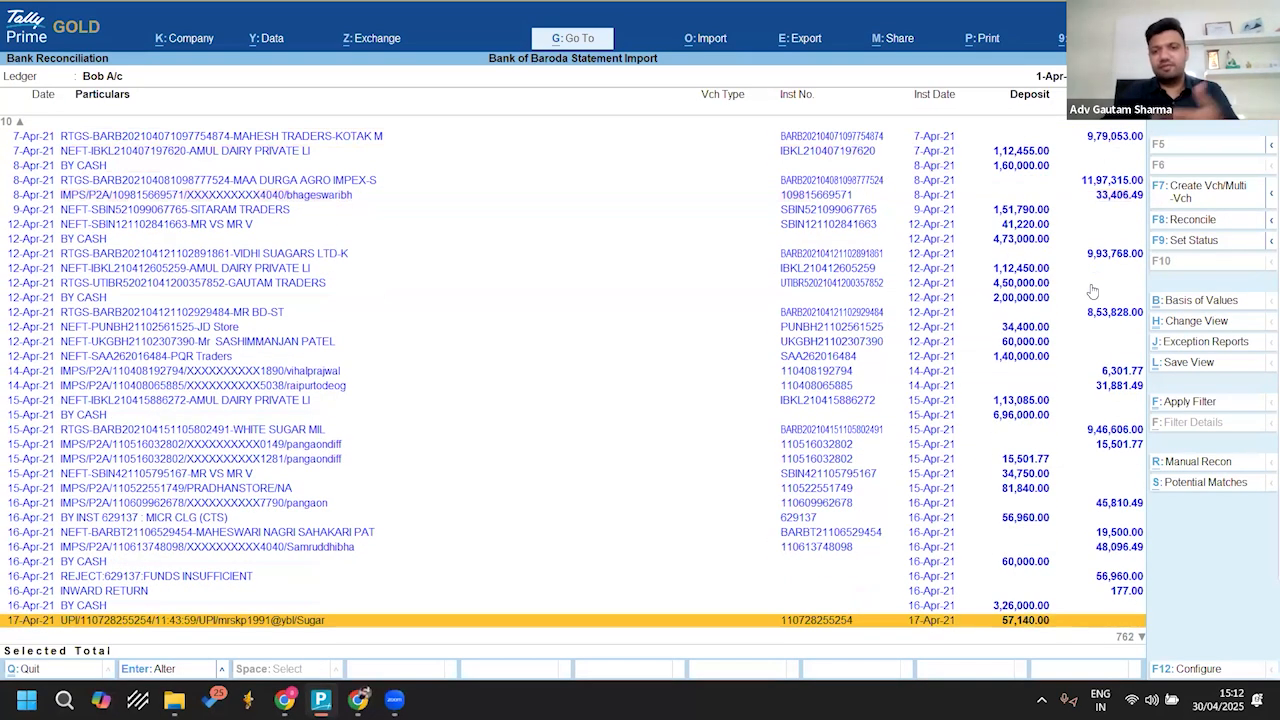
key("Down")
key("Down")
key("Down")
key("Down")
key("Down")
key("Down")
key("Down")
key("Down")
key("Down")
key("Down")
key("Down")
key("Down")
key("Down")
key("Down")
key("Down")
key("Down")
key("Down")
key("Down")
key("Down")
key("Down")
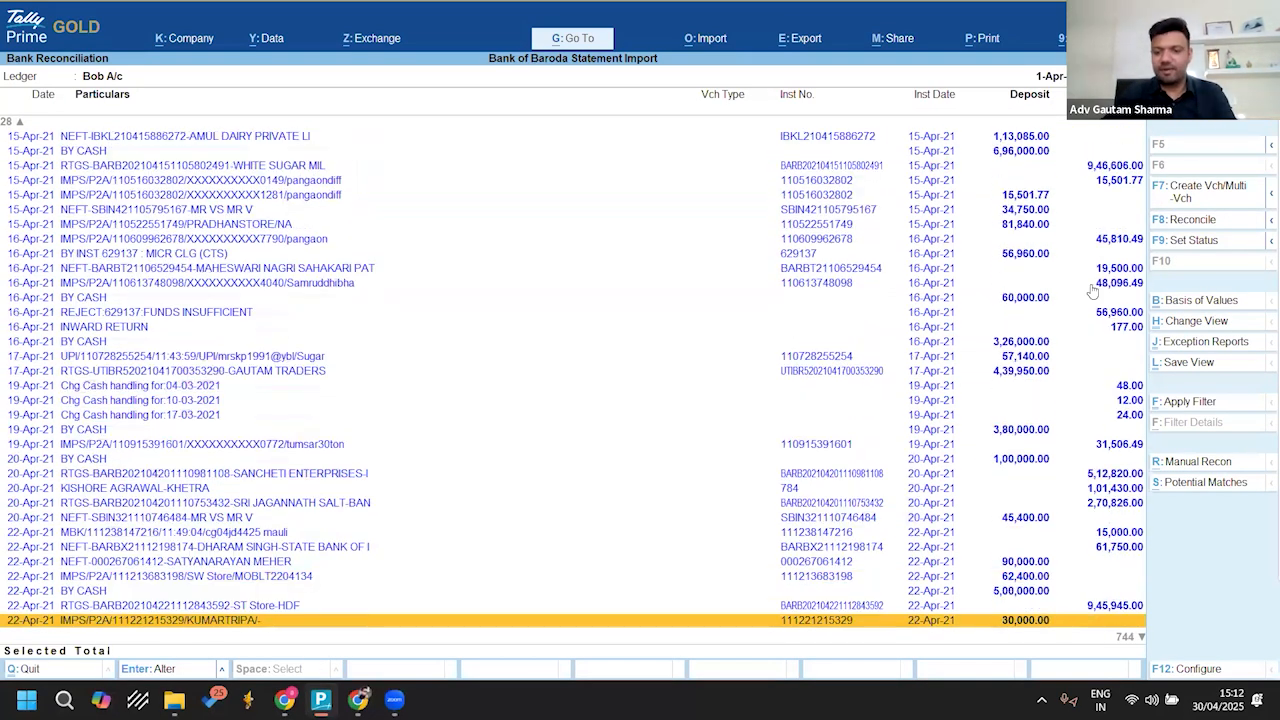
key("Down")
key("Down")
key("Down")
key("Down")
key("Down")
key("Down")
key("Down")
key("Down")
key("Down")
key("Down")
key("Down")
key("Down")
key("Down")
key("Down")
key("Down")
key("Down")
key("Down")
key("Down")
key("Down")
key("Down")
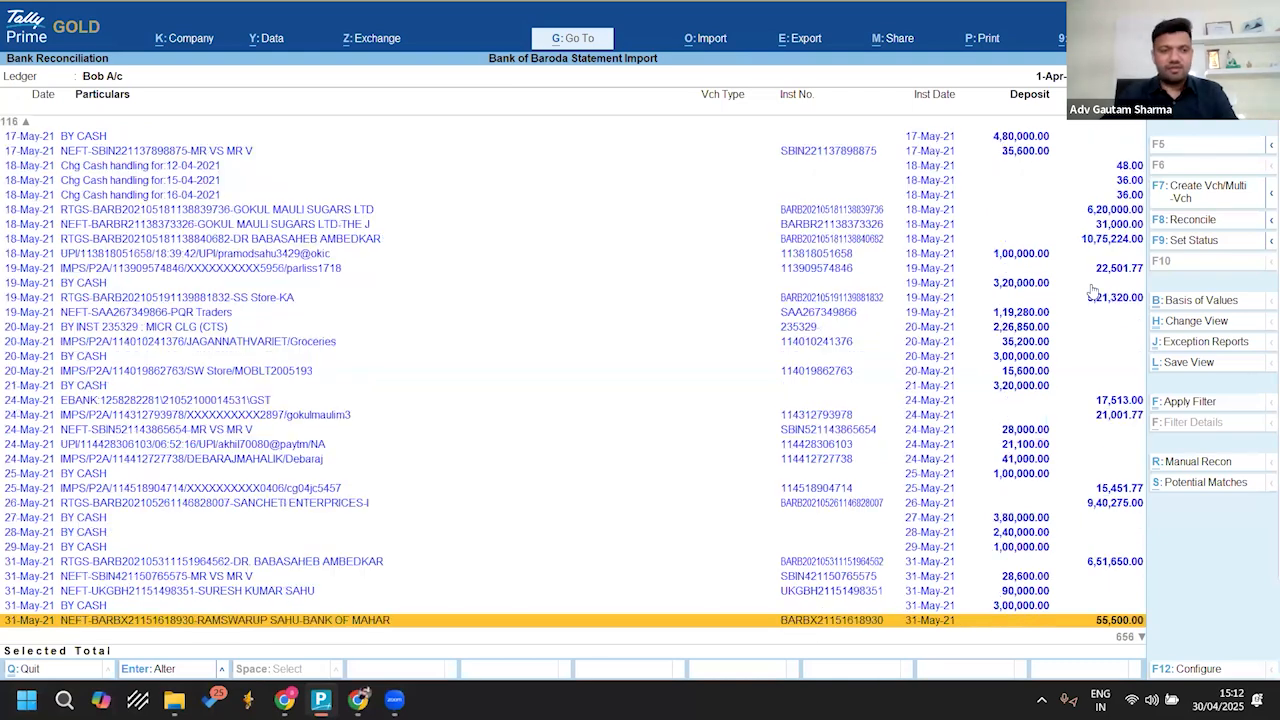
key("Down")
key("Down")
key("Down")
key("Down")
key("Down")
key("Down")
key("Down")
key("Down")
key("Down")
key("Down")
key("Down")
key("Down")
key("Down")
key("Down")
key("Down")
key("Down")
key("Down")
key("Down")
key("Down")
key("Down")
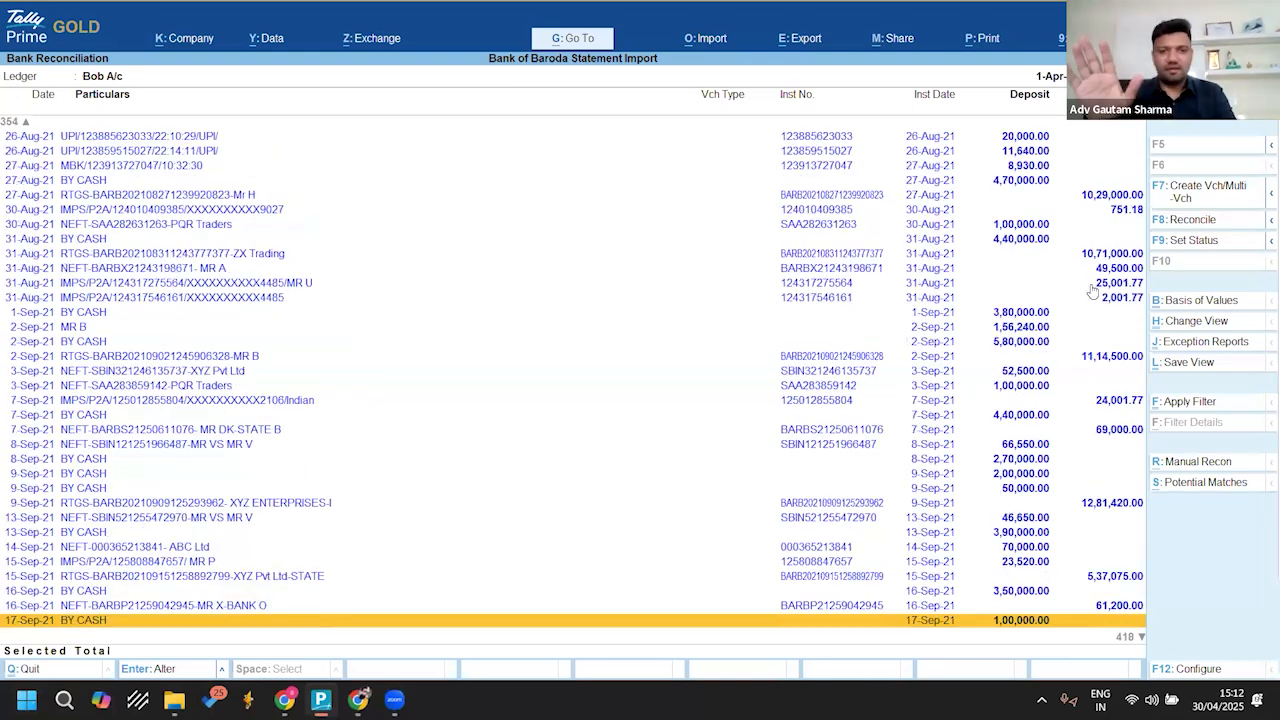
key("Down")
key("Down")
key("Down")
key("Down")
key("Down")
key("Down")
key("Down")
key("Down")
key("Down")
key("Down")
key("Down")
key("Down")
key("Down")
key("Down")
key("Down")
key("Down")
key("Down")
key("Down")
key("Down")
key("Down")
key("Down")
key("Down")
key("Down")
key("Down")
key("Down")
key("Down")
key("Down")
key("Down")
key("Down")
key("Down")
key("Down")
key("Down")
key("Down")
key("Down")
key("Down")
key("Down")
key("Down")
key("Down")
key("Down")
key("Down")
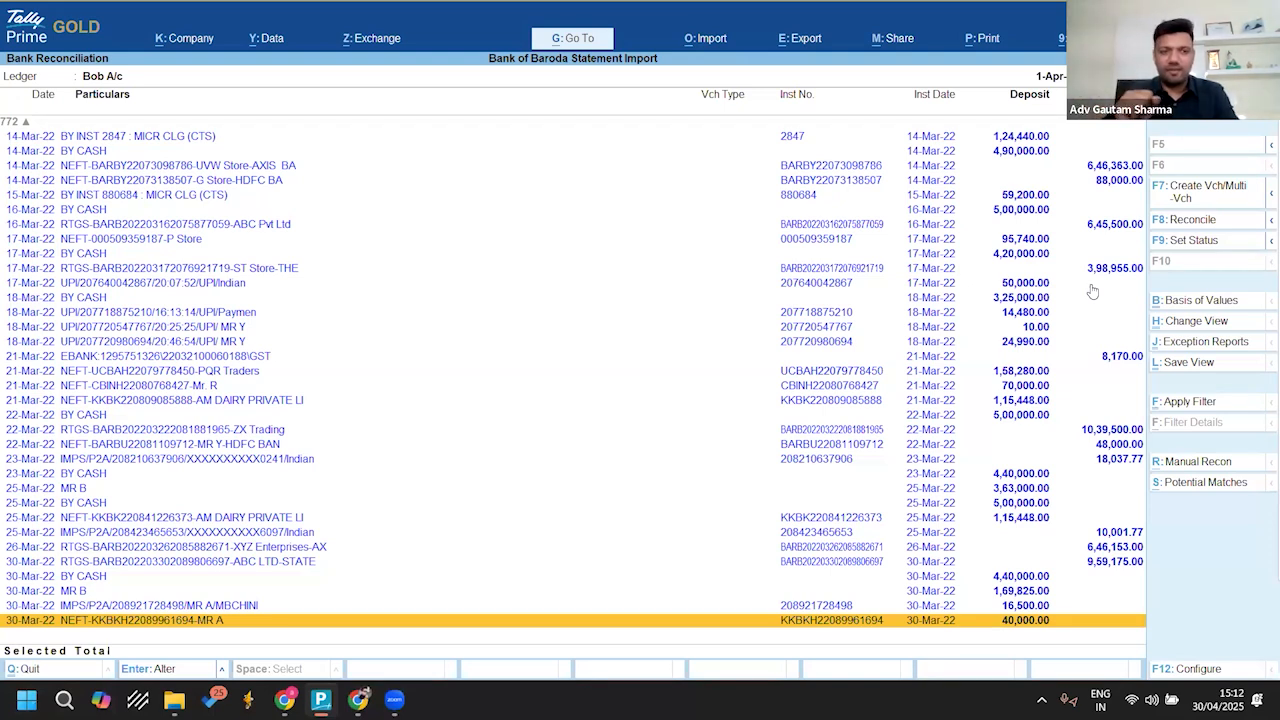
key("Escape")
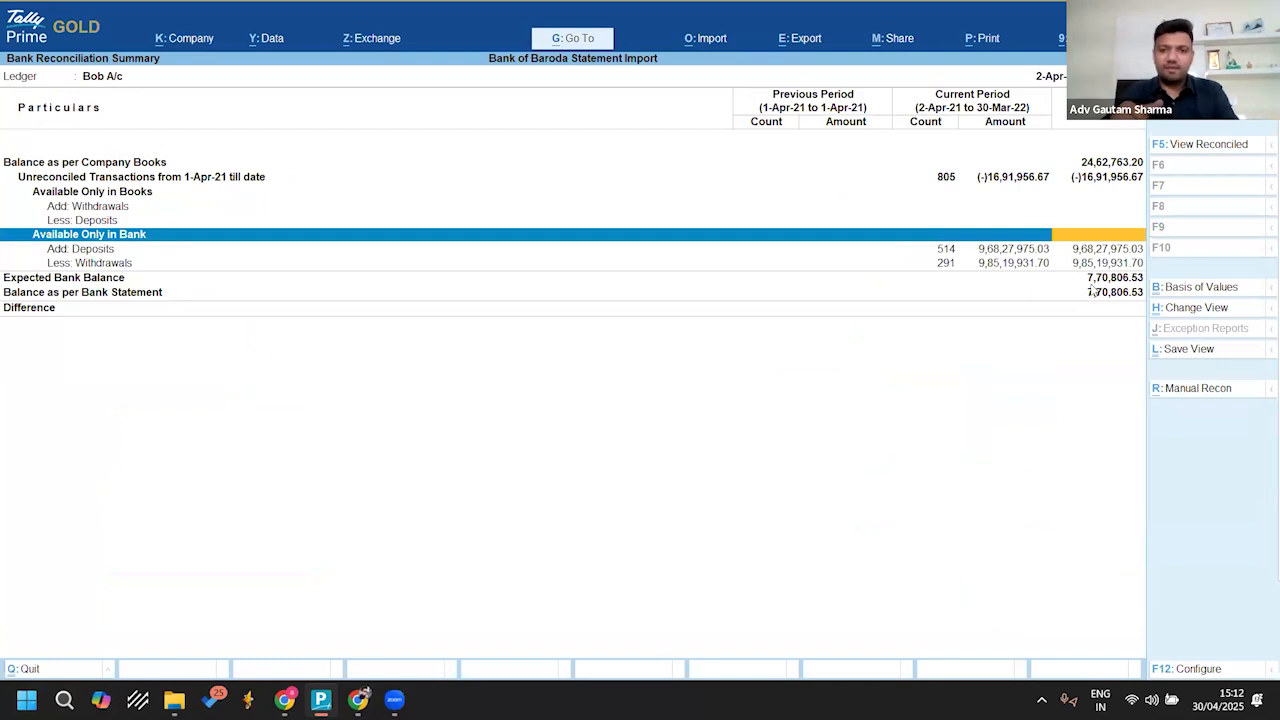
key("Escape")
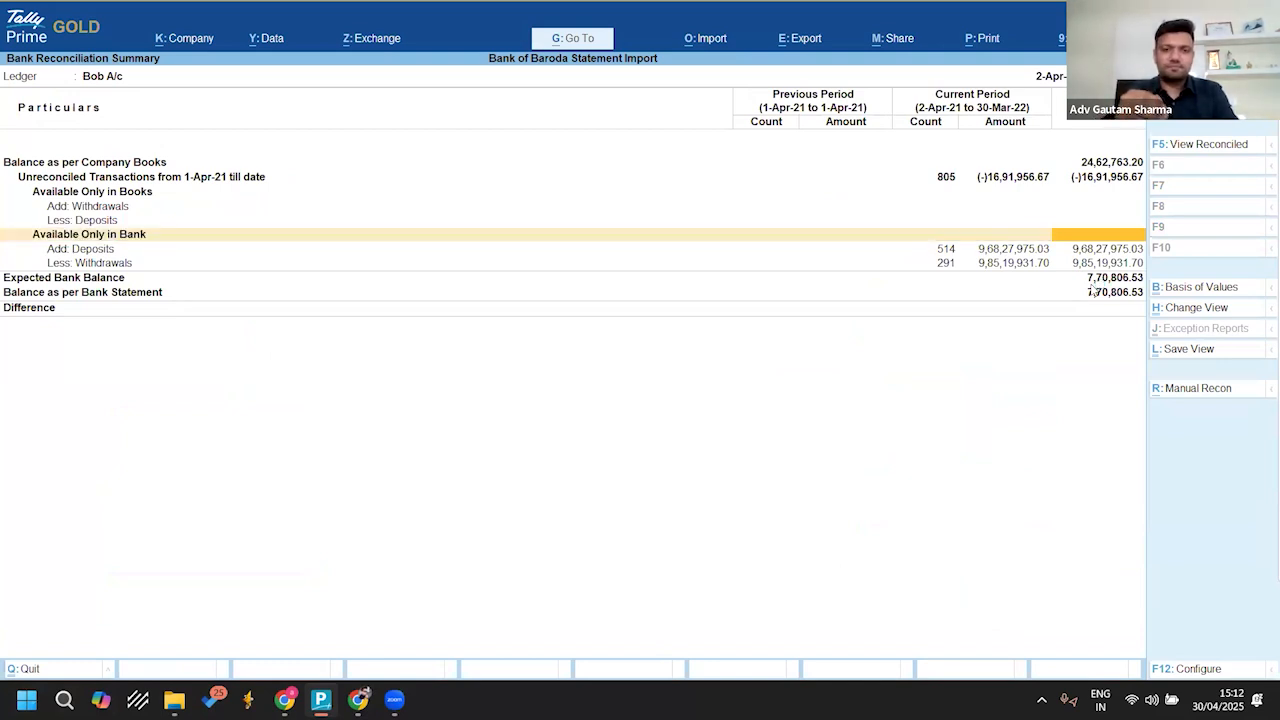
key("Escape")
key("Escape")
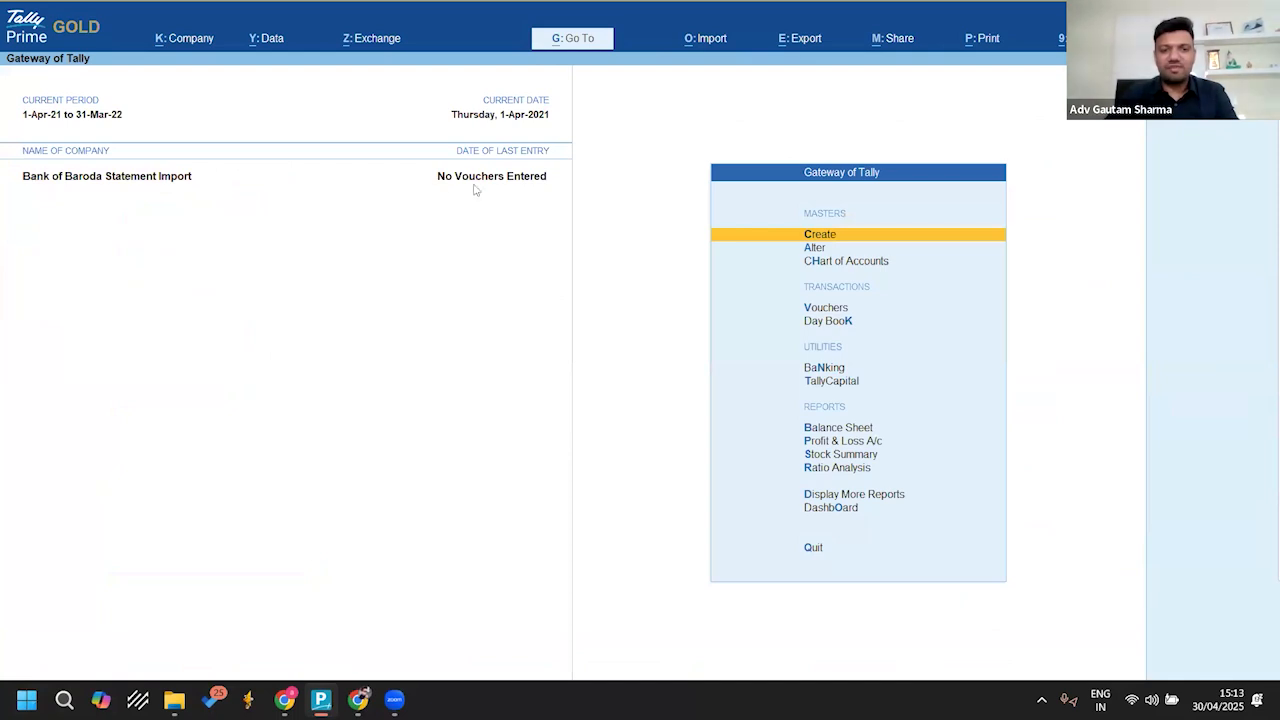
Step: Open the Bank Reconciliation Summary of Bob A/c from the company's banking activities
key("ctrl")
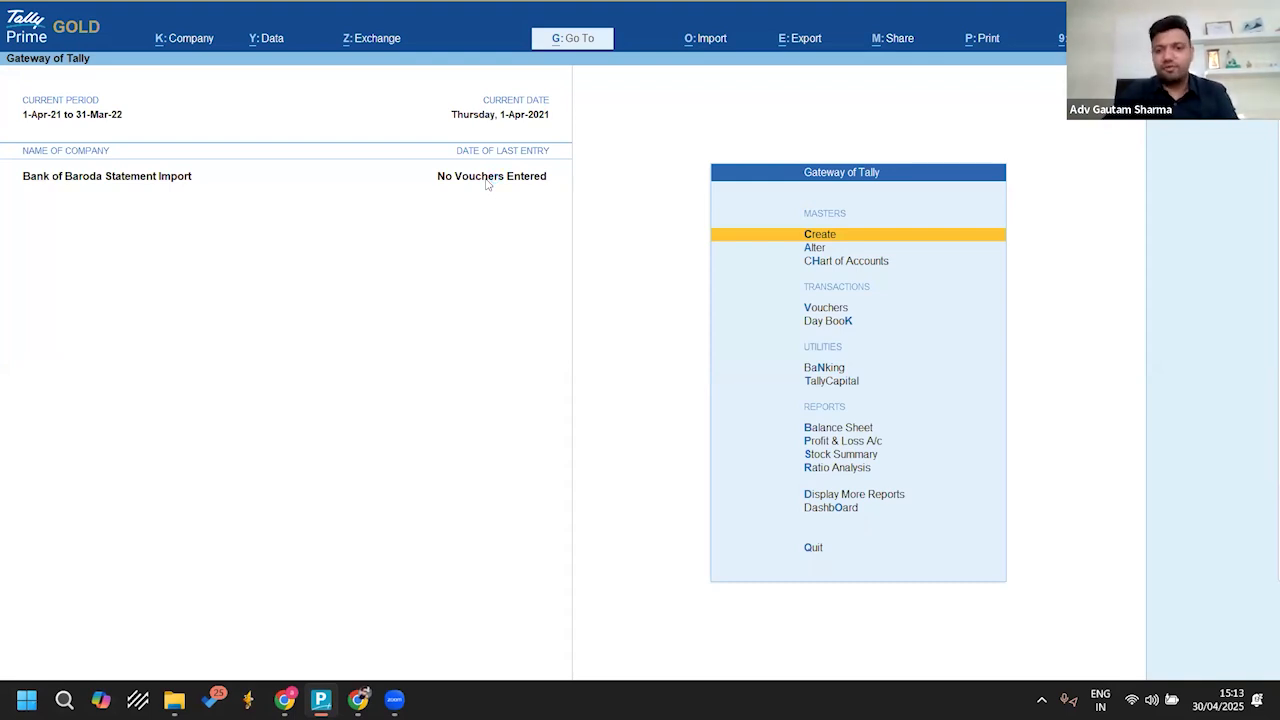
key("Down")
key("Down")
key("Down")
key("Down")
key("Down")
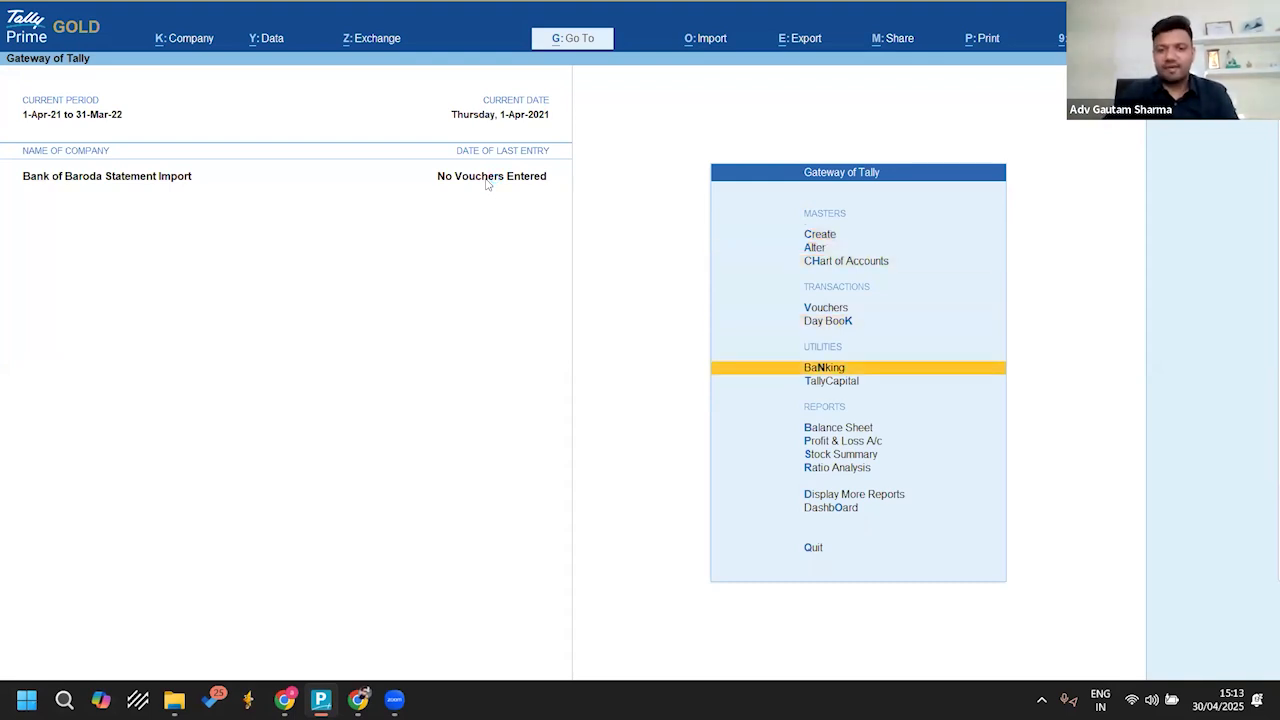
key("Return")
key("Return")
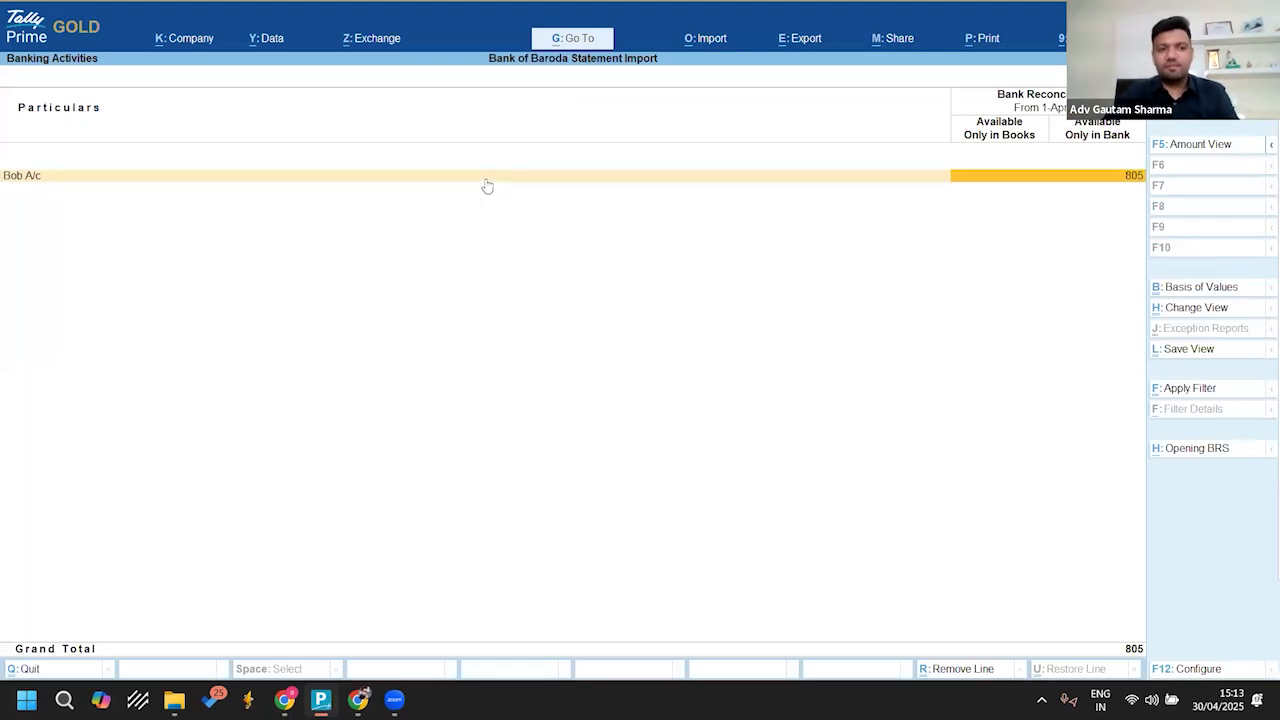
key("Return")
Step: Look at the first April 2021 entries available only in bank, and go back to the Gateway of Tally
key("Down")
key("Down")
key("Down")
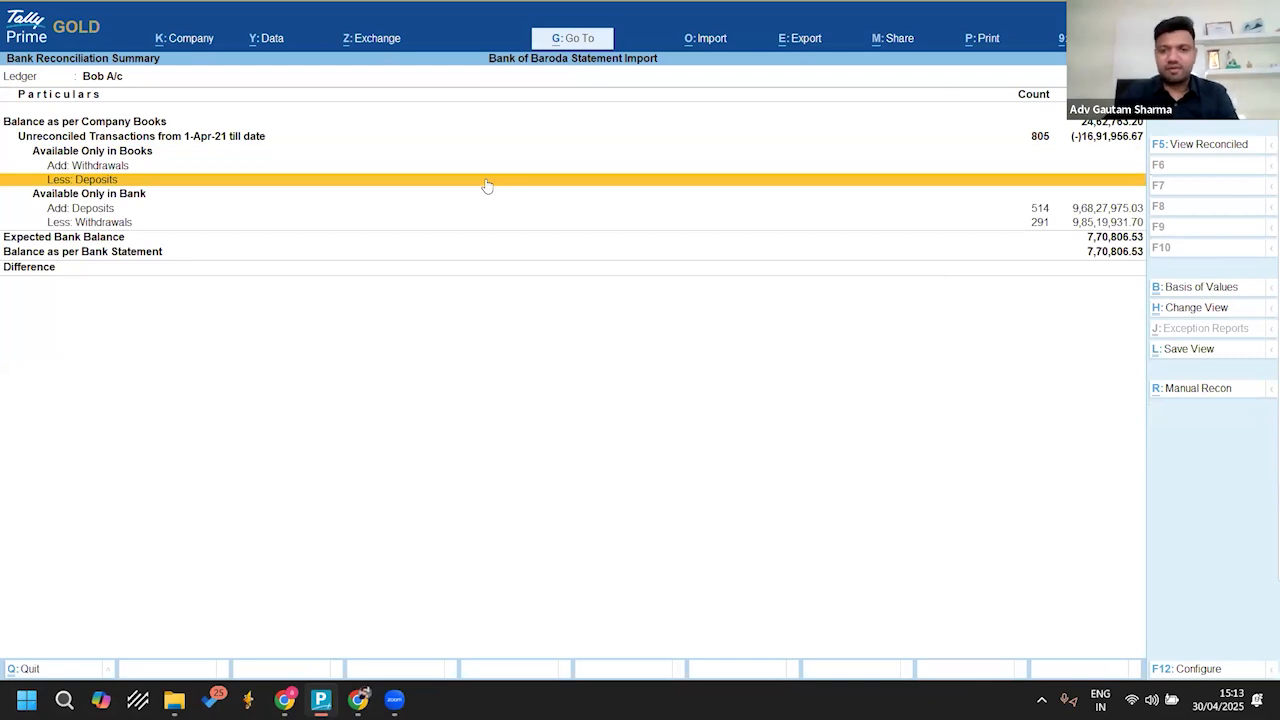
key("Down")
key("Return")
key("Down")
key("Down")
key("Down")
key("Down")
key("Down")
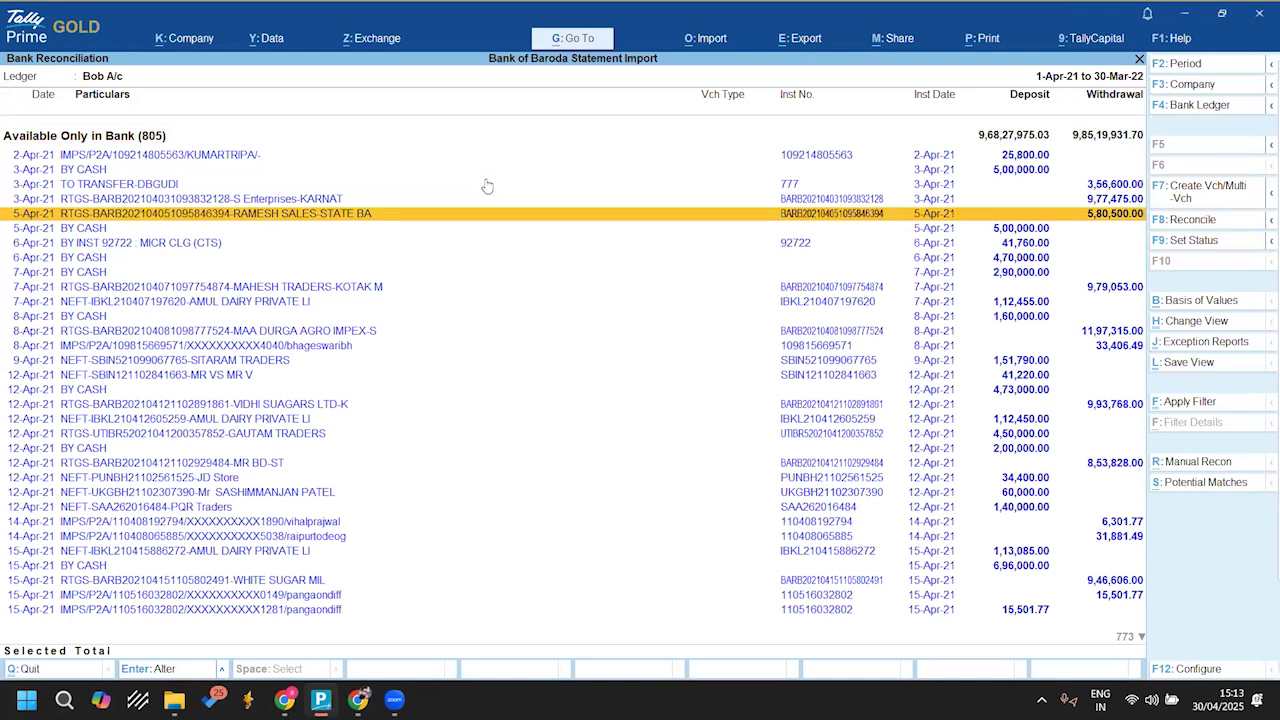
key("Escape")
key("Escape")
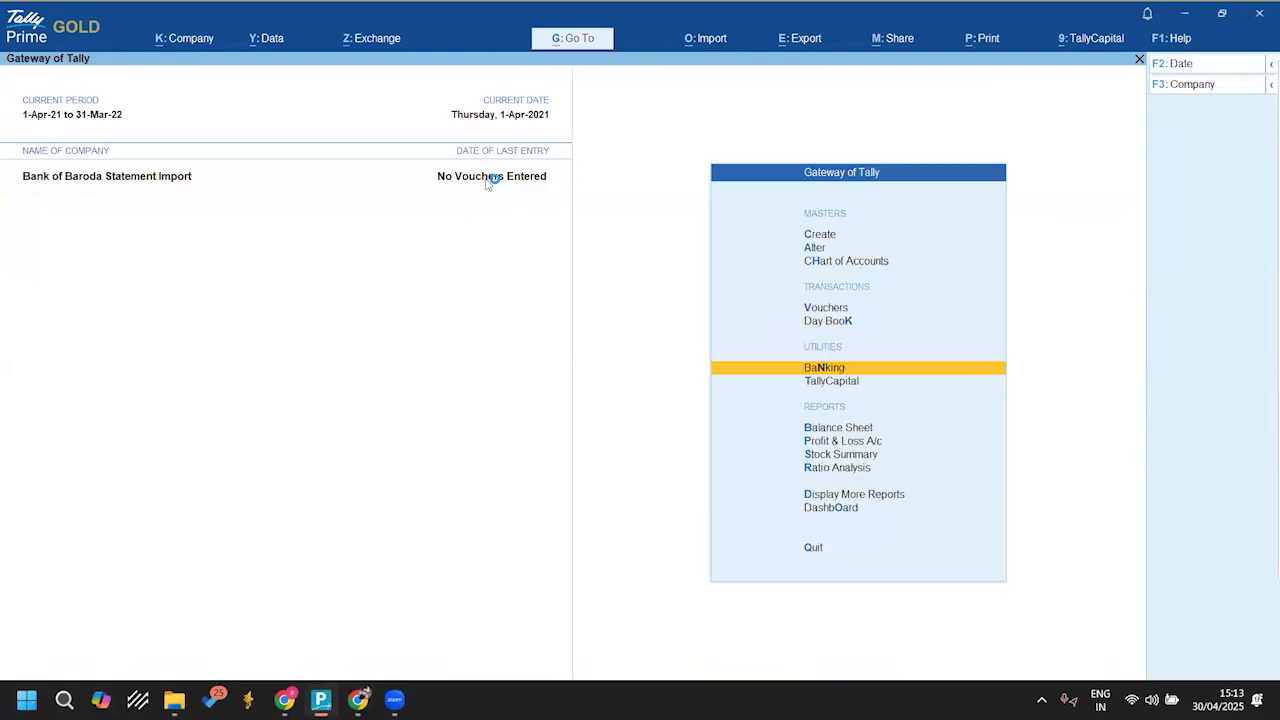
key("Escape")
key("Escape")
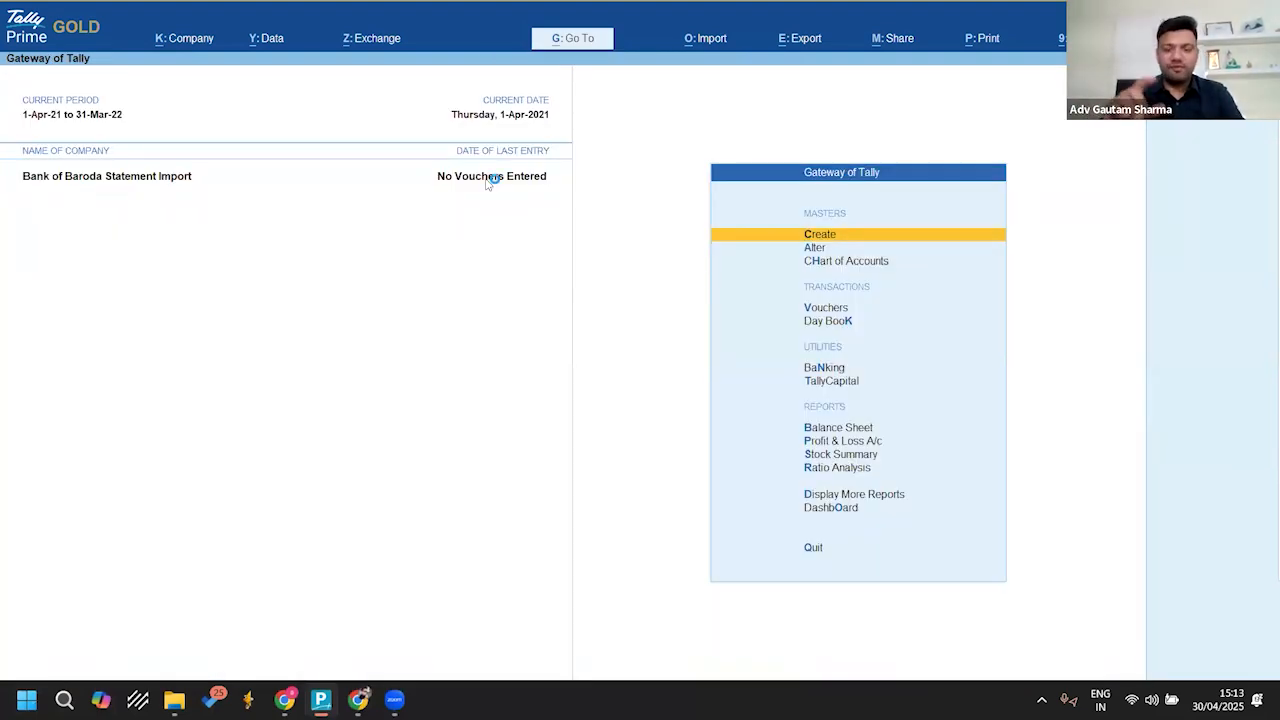
Step: Start a Reset Bank Statement Data operation for the Bob A/c ledger, keeping Retain Reconciliation Status as Yes
key("F1")
key("Up")
key("Up")
key("Up")
key("Up")
key("Up")
key("Up")
key("Up")
key("Up")
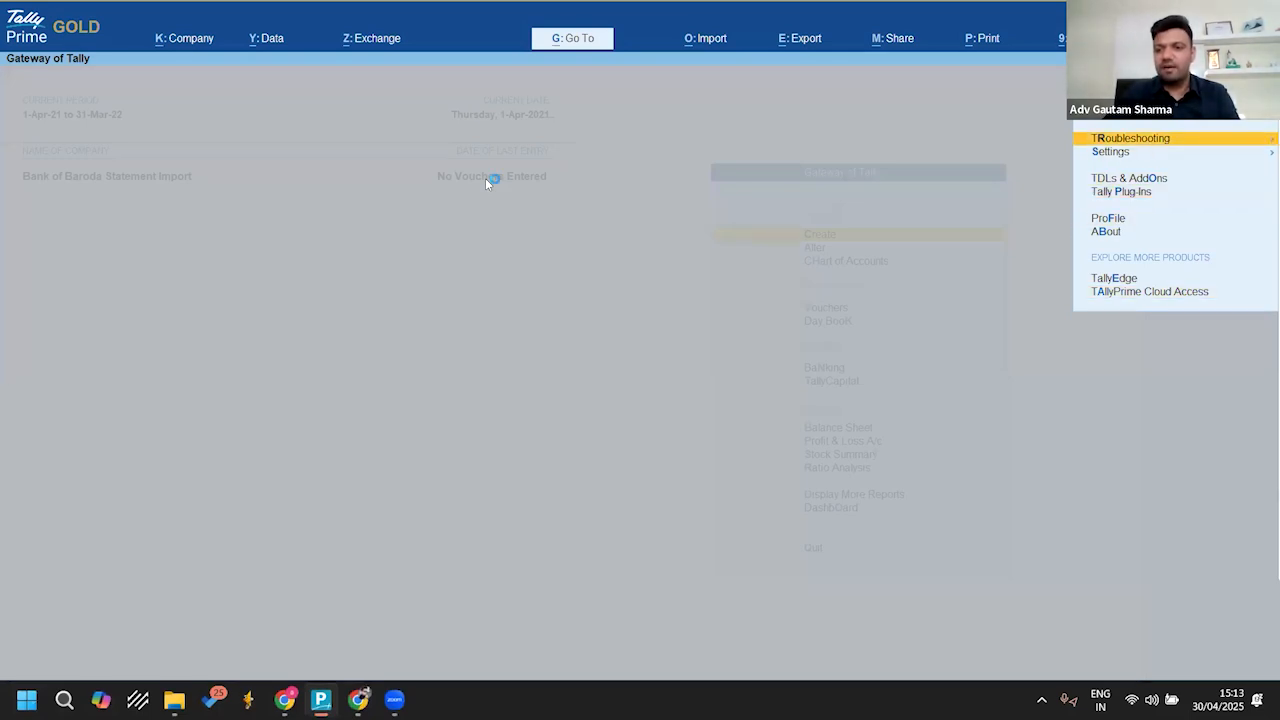
key("Return")
key("Up")
key("Up")
key("Up")
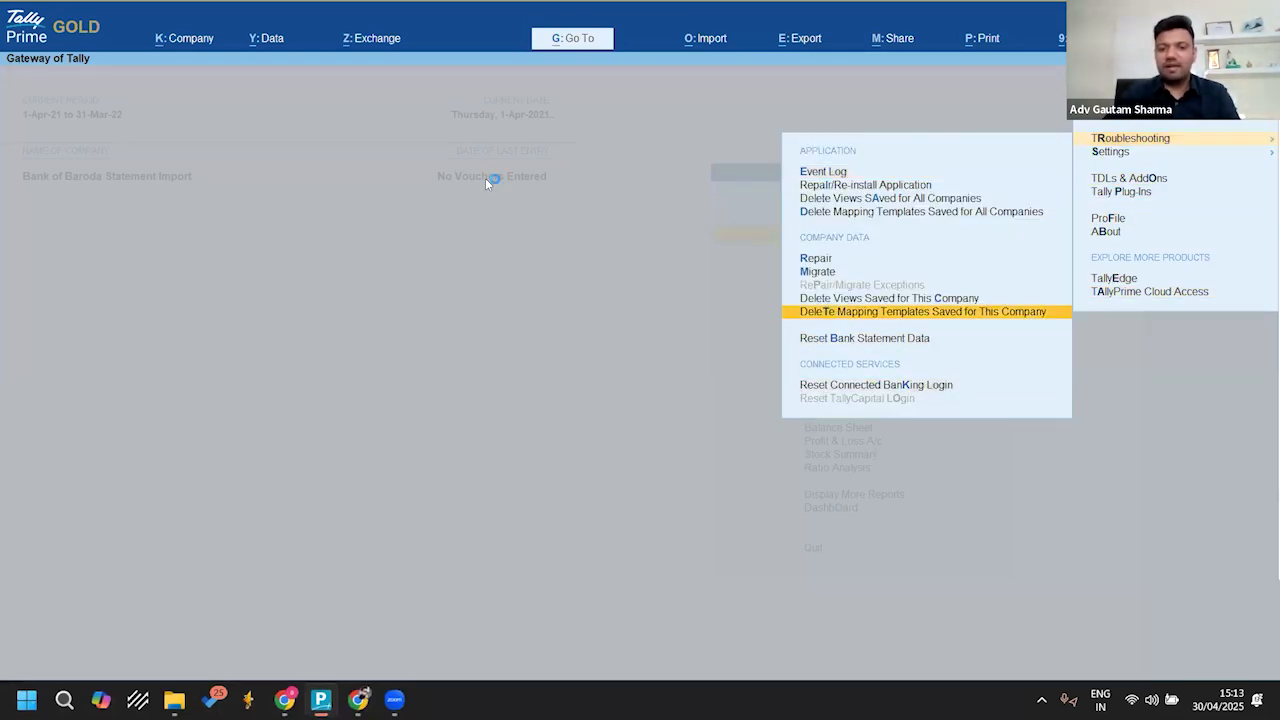
key("Down")
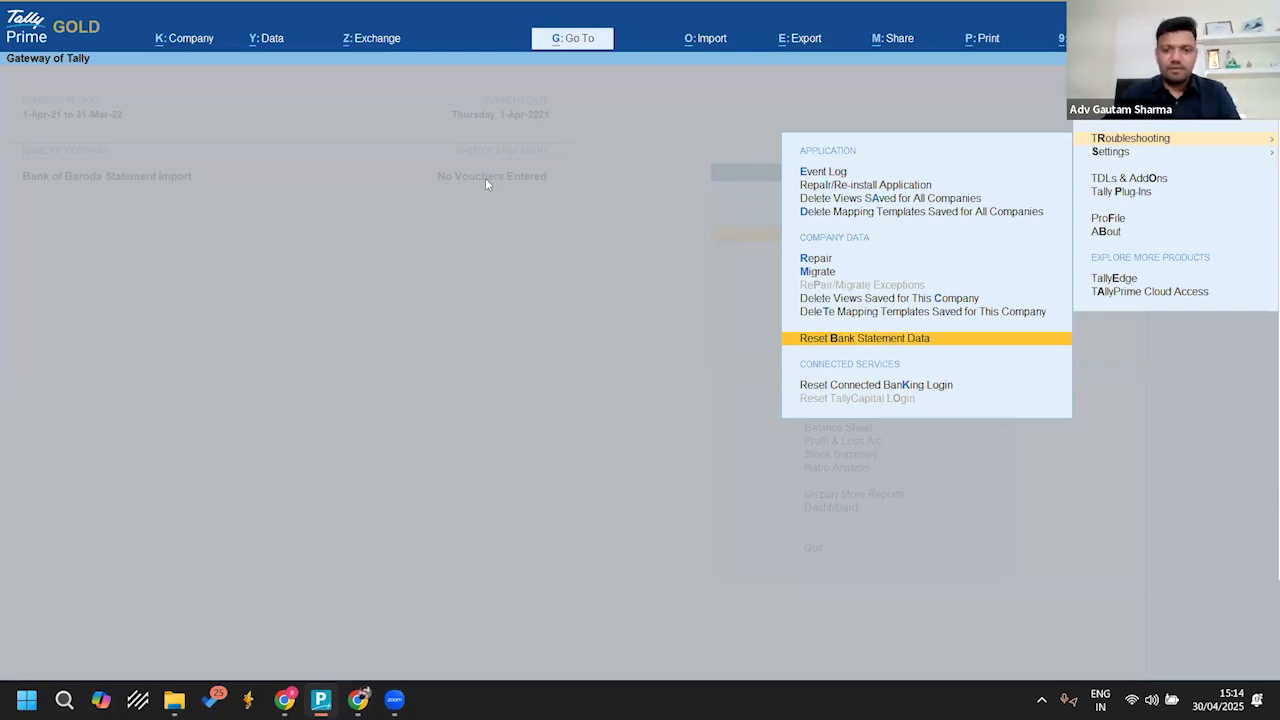
key("Return")
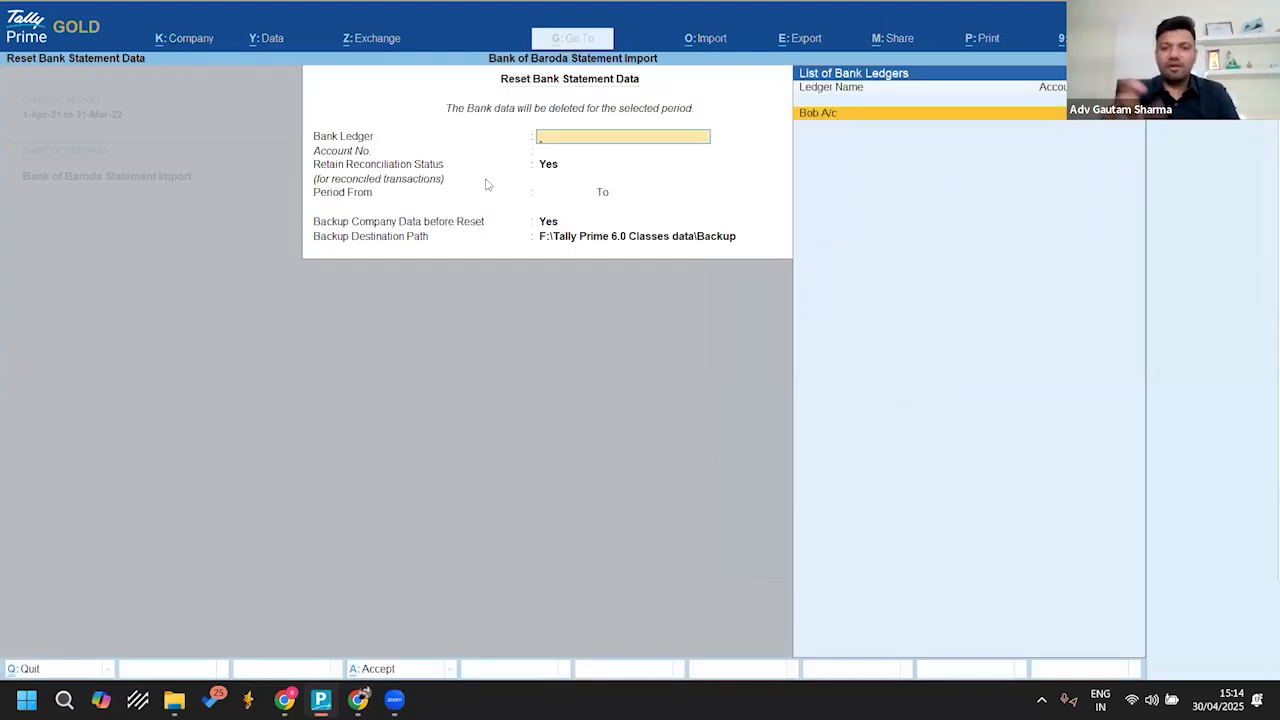
key("Return")
key("Return")
Step: Set the reset period to 1-Apr-21 to 31-Mar-22, turn off the company data backup, and run the reset
type("1.4.")
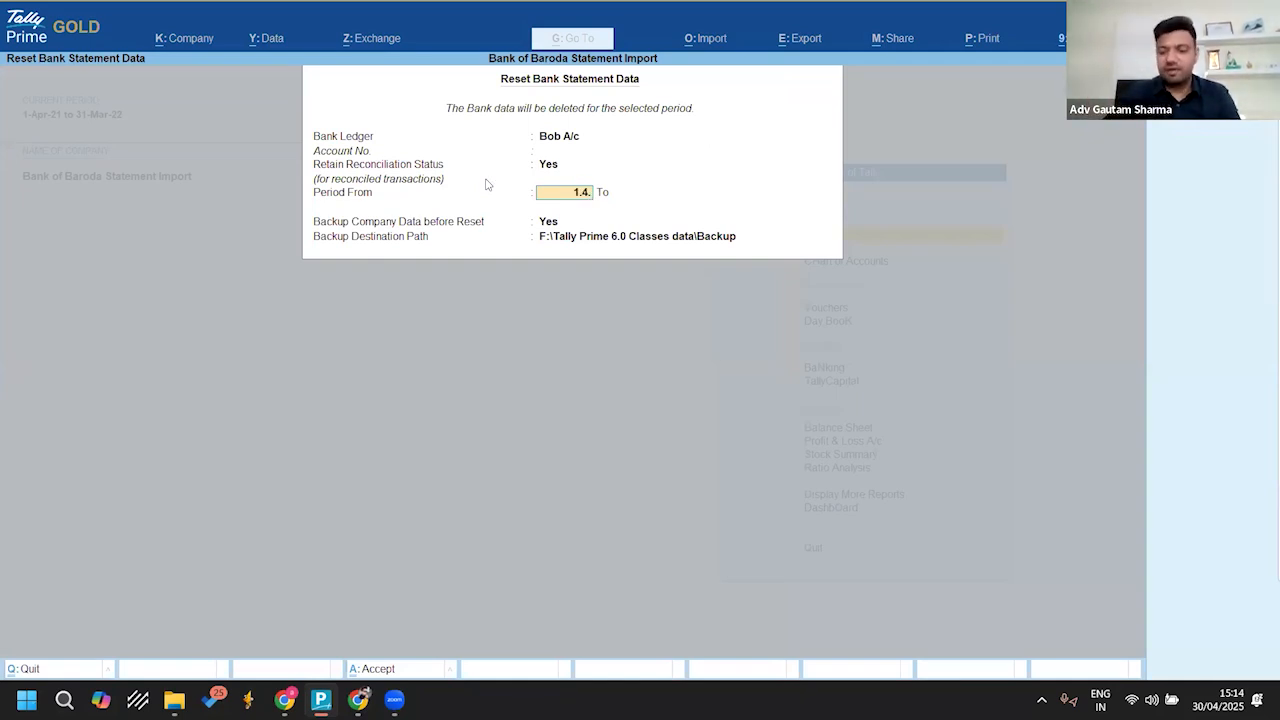
type("21")
key("Return")
type("31.3.22")
key("Return")
type("n")
key("Return")
key("Return")
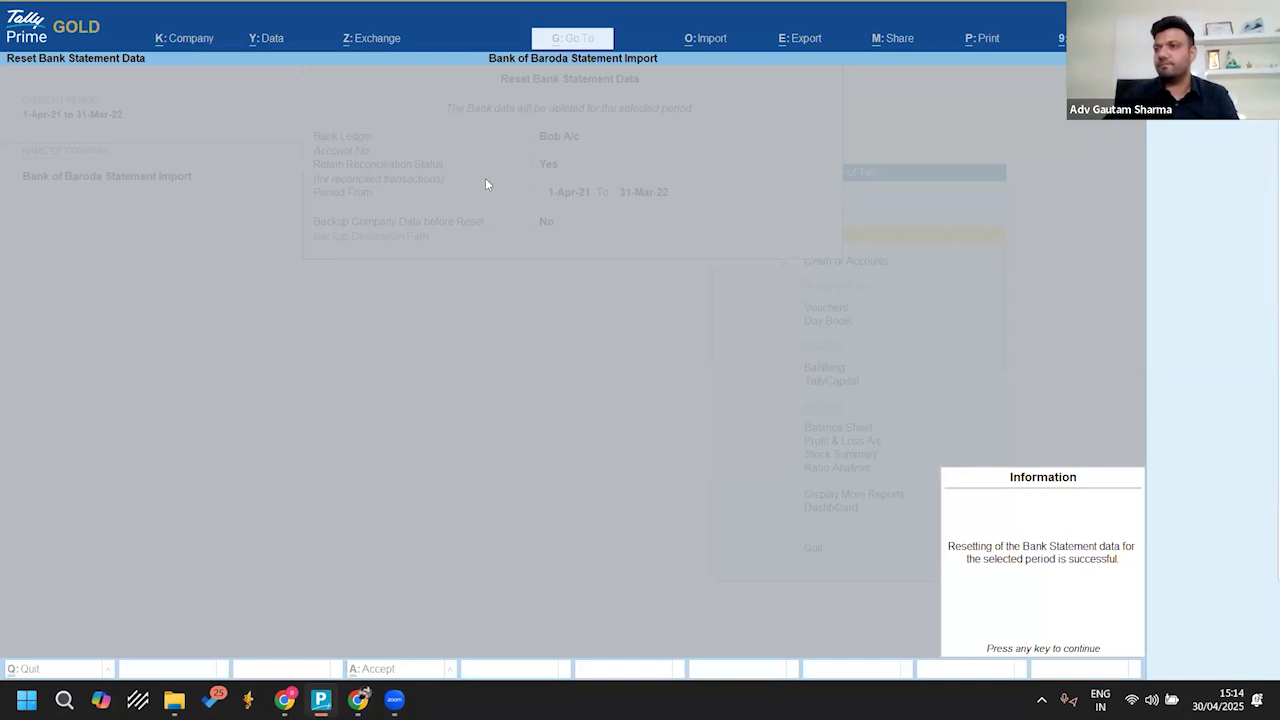
key("Return")
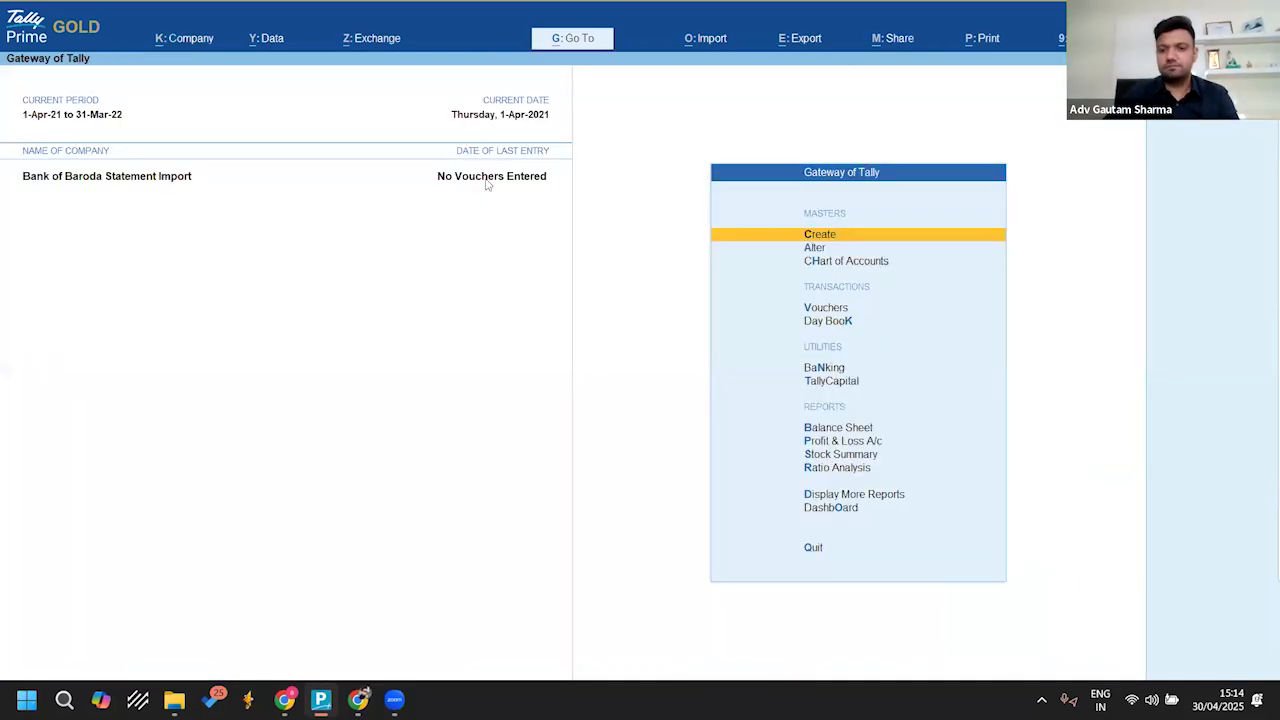
Step: Check the Banking Activities report after the reset and return to the Gateway of Tally
key("Escape")
key("Escape")
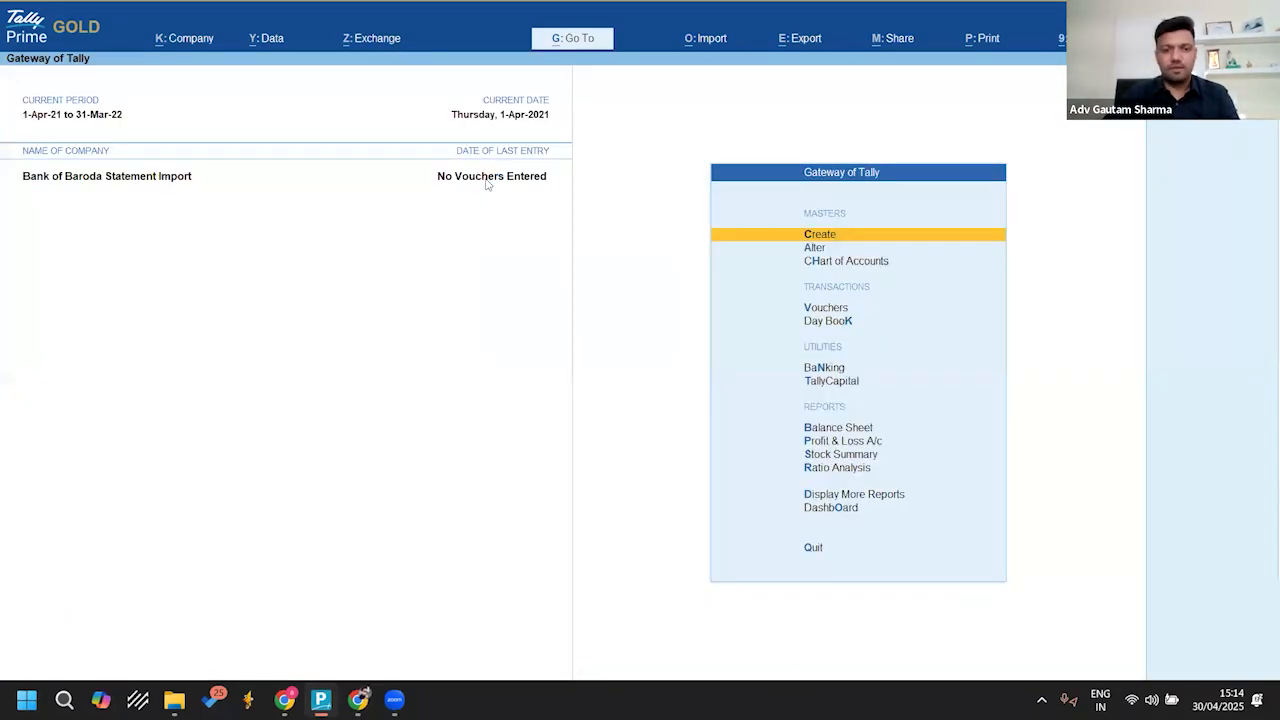
key("n")
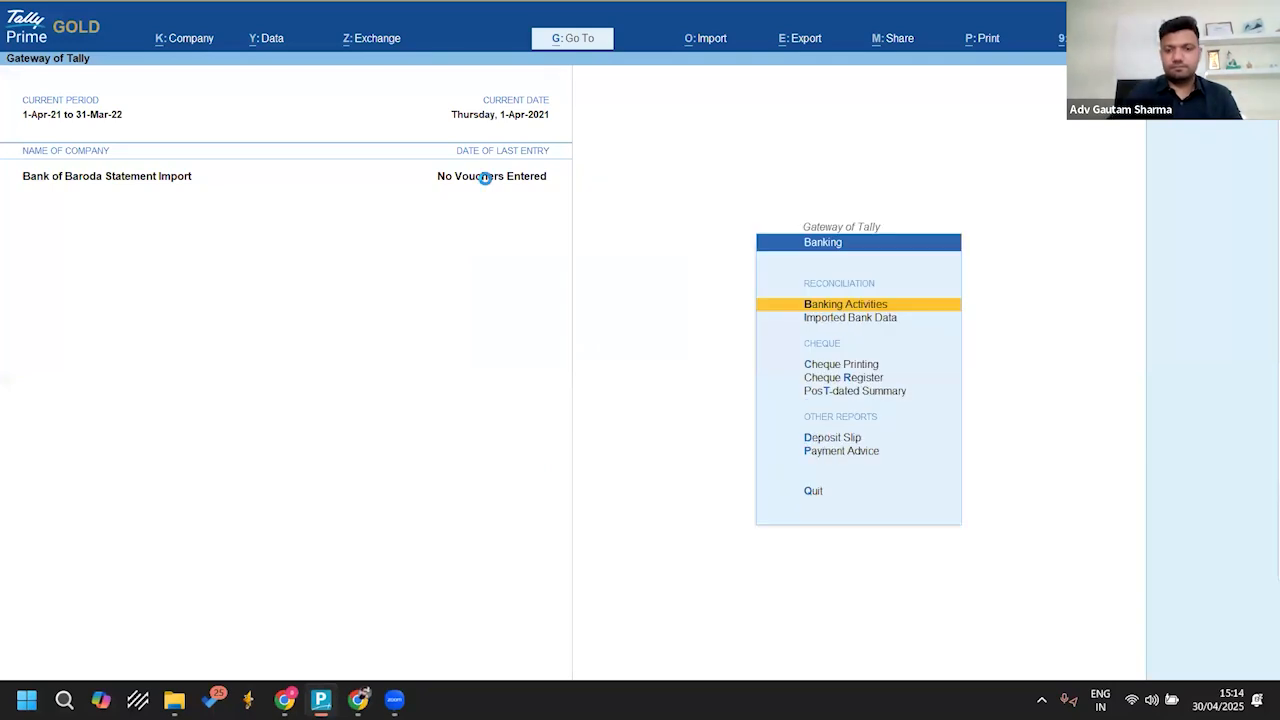
key("Return")
key("Escape")
key("Escape")
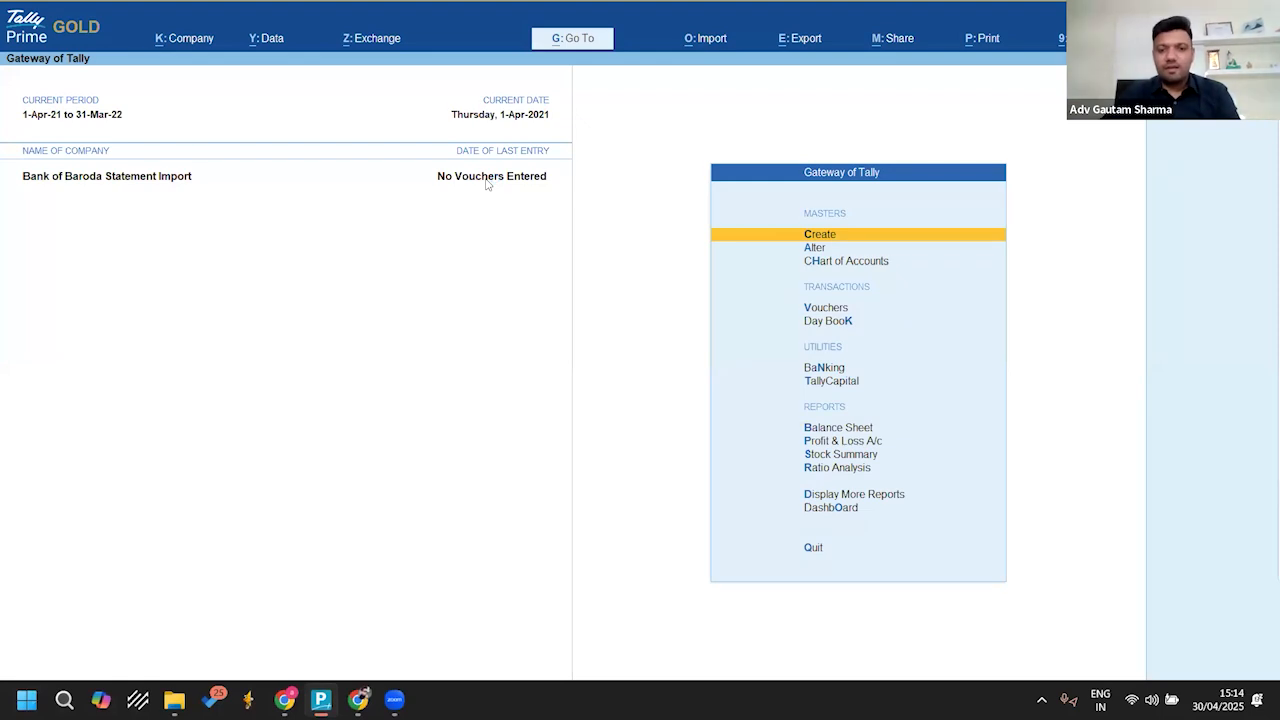
Step: Open the Bob A/c ledger for alteration
key("Return")
key("Escape")
key("Down")
key("Return")
key("Return")
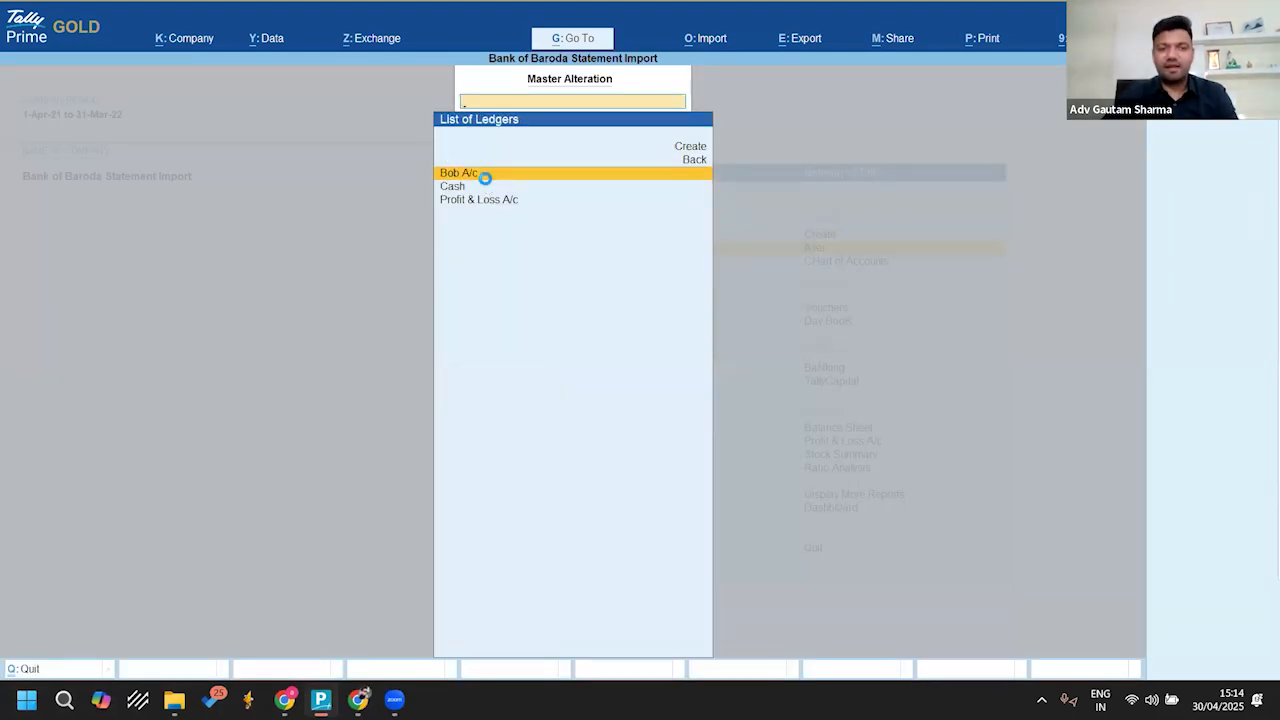
left_click(484, 176)
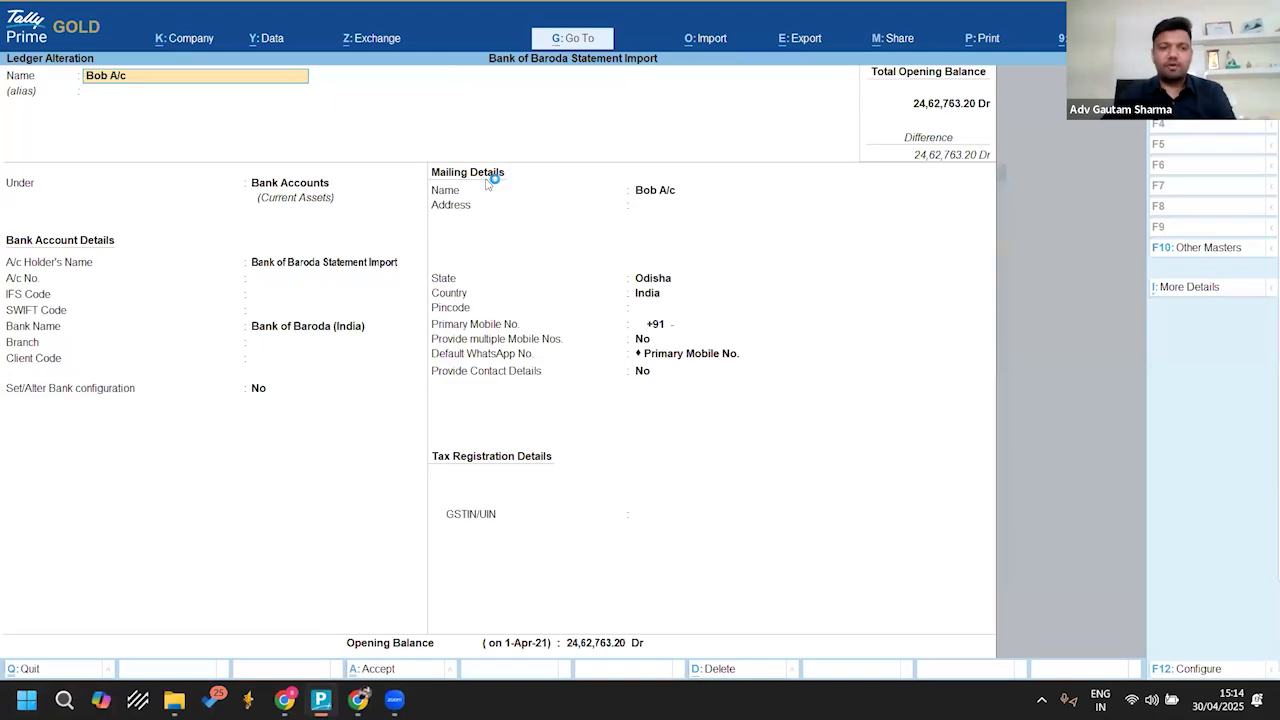
Step: Check the Bank Name set in the Bob A/c ledger's bank account details, and leave the ledger for the Gateway of Tally
key("Return")
key("Return")
key("Return")
key("Return")
key("Return")
key("Return")
key("Return")
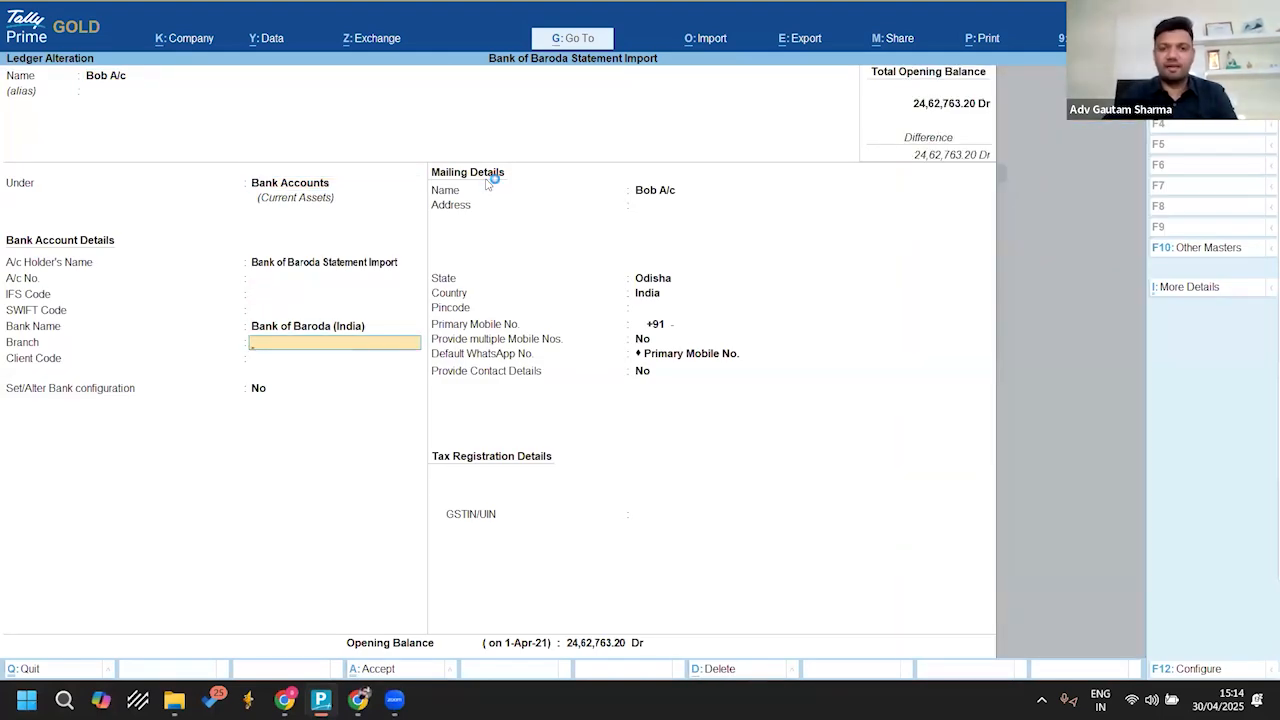
key("BackSpace")
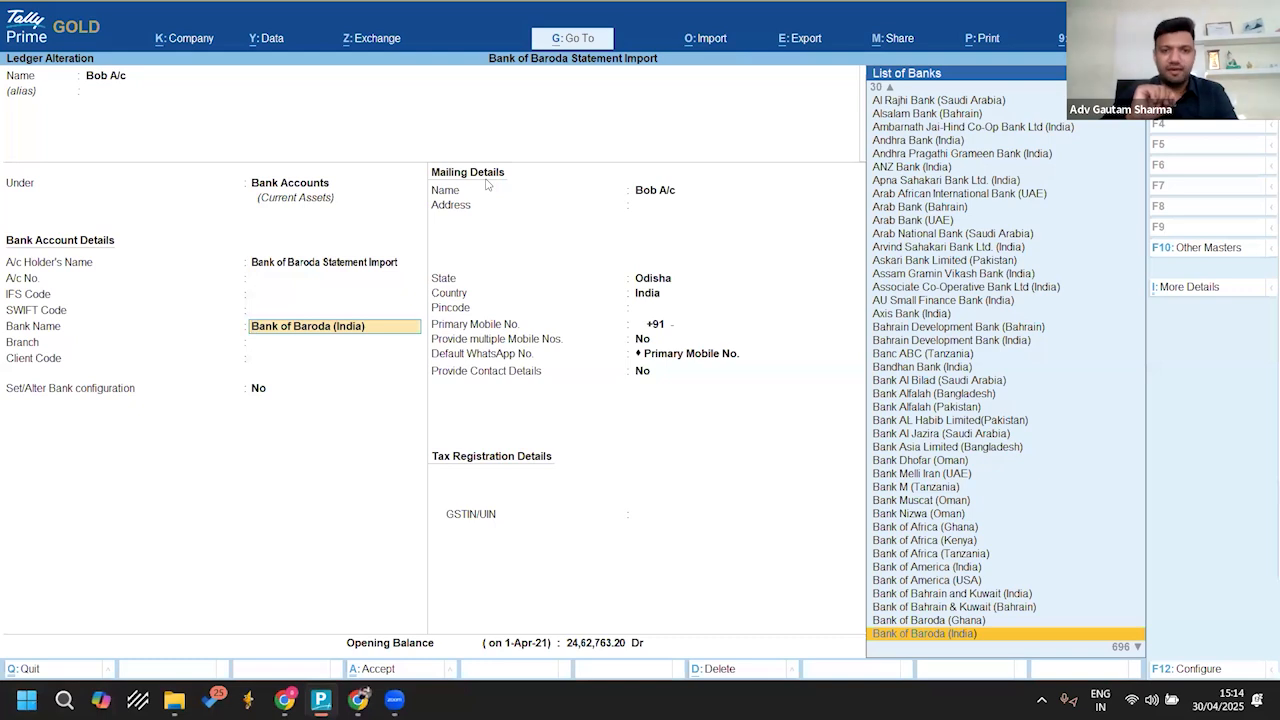
key("Escape")
key("Escape")
key("Escape")
key("Escape")
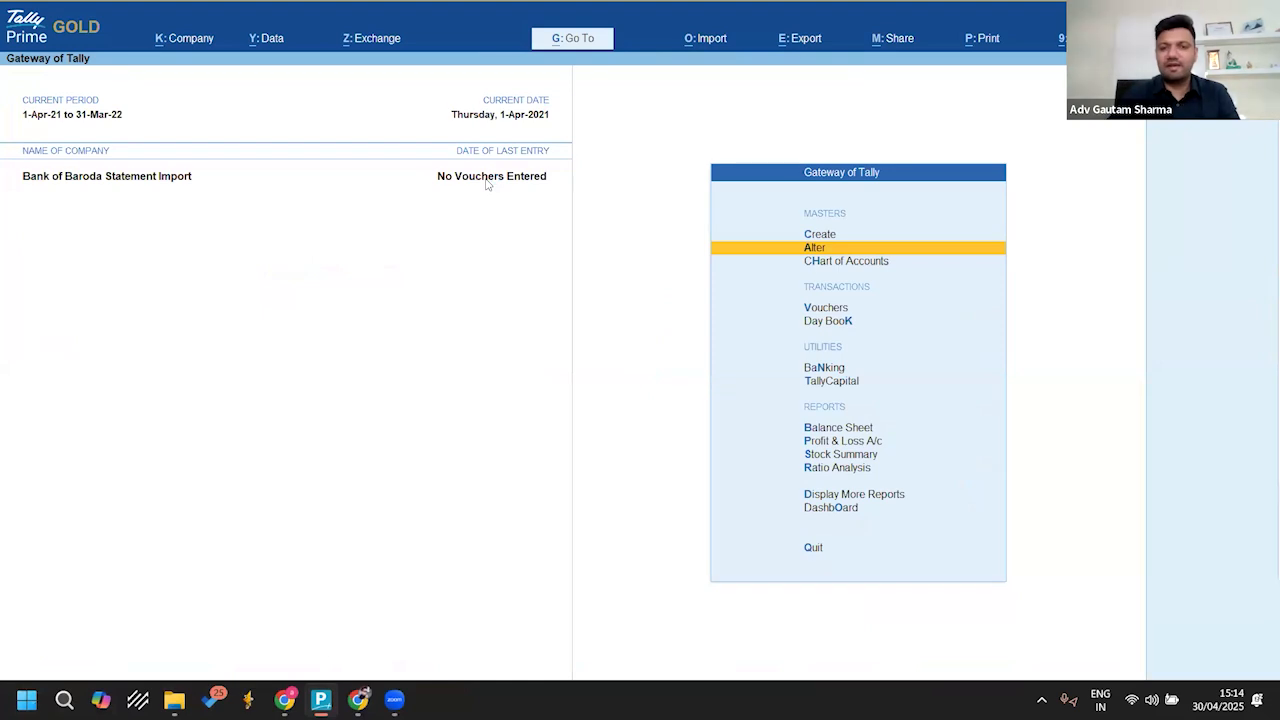
Step: Start a bank statement import with Bob A/c as the bank ledger
key("alt+o")
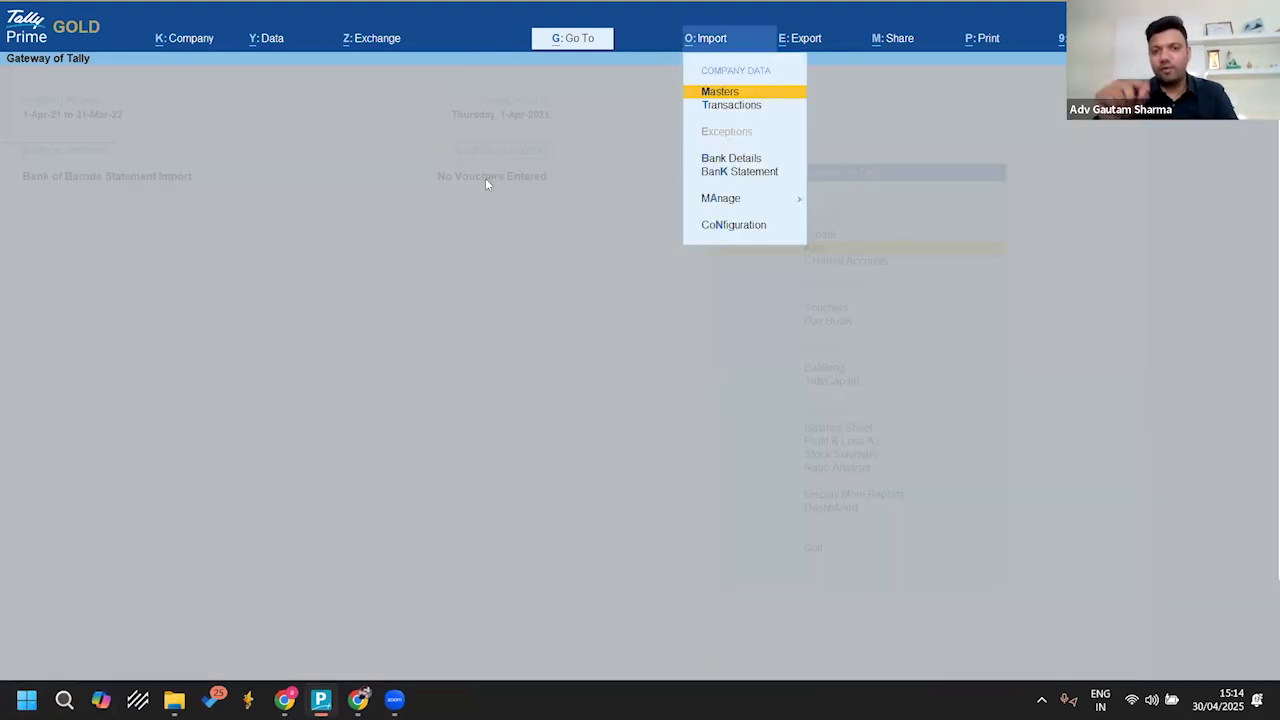
key("Down")
key("Down")
key("Down")
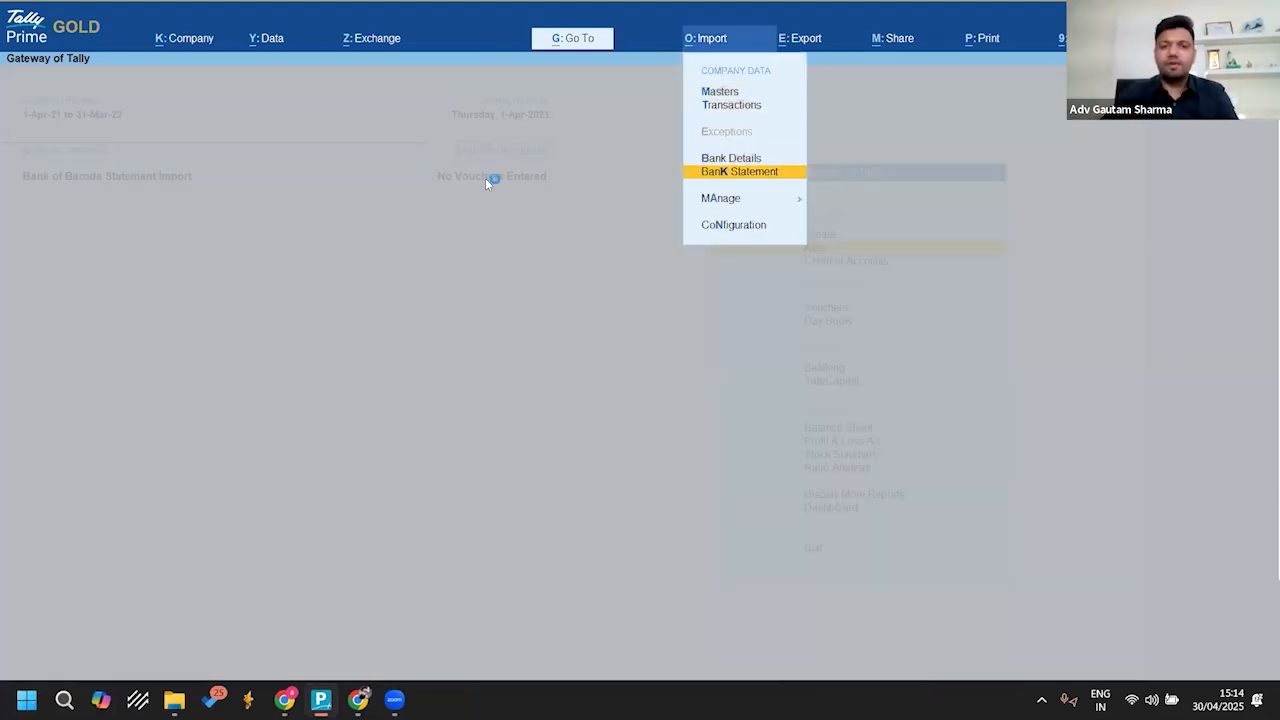
key("Return")
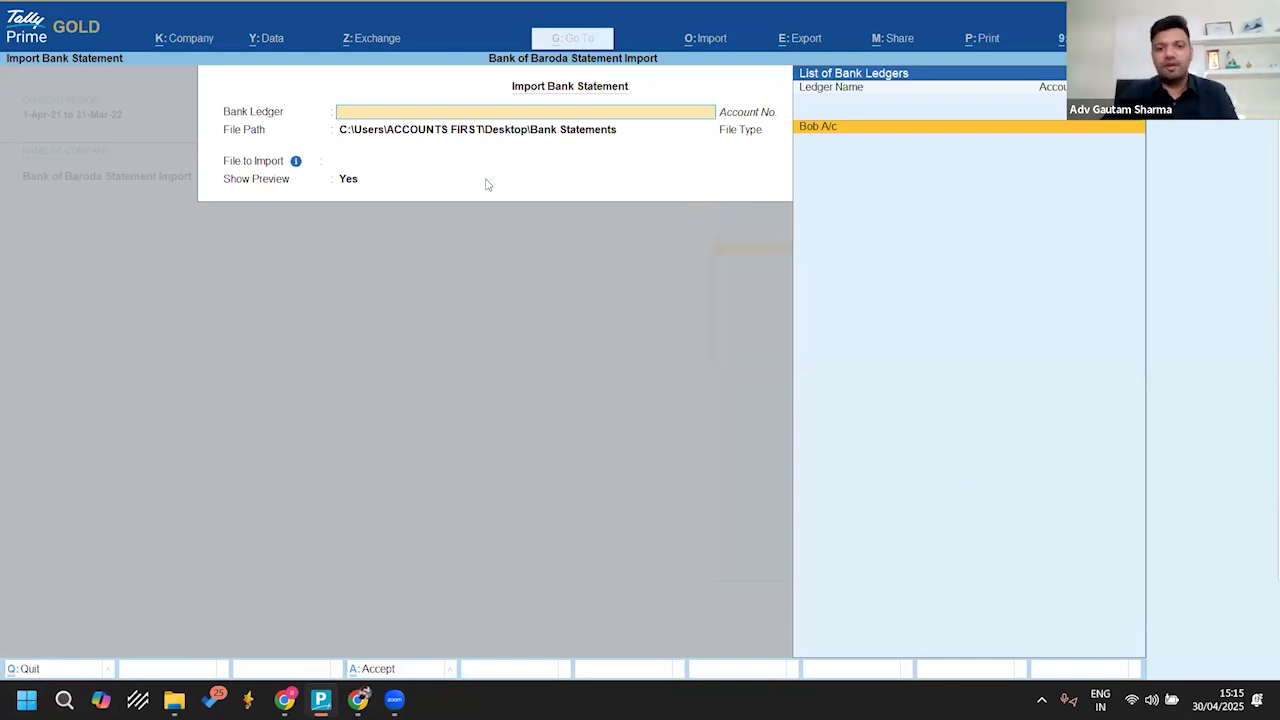
key("Return")
key("Return")
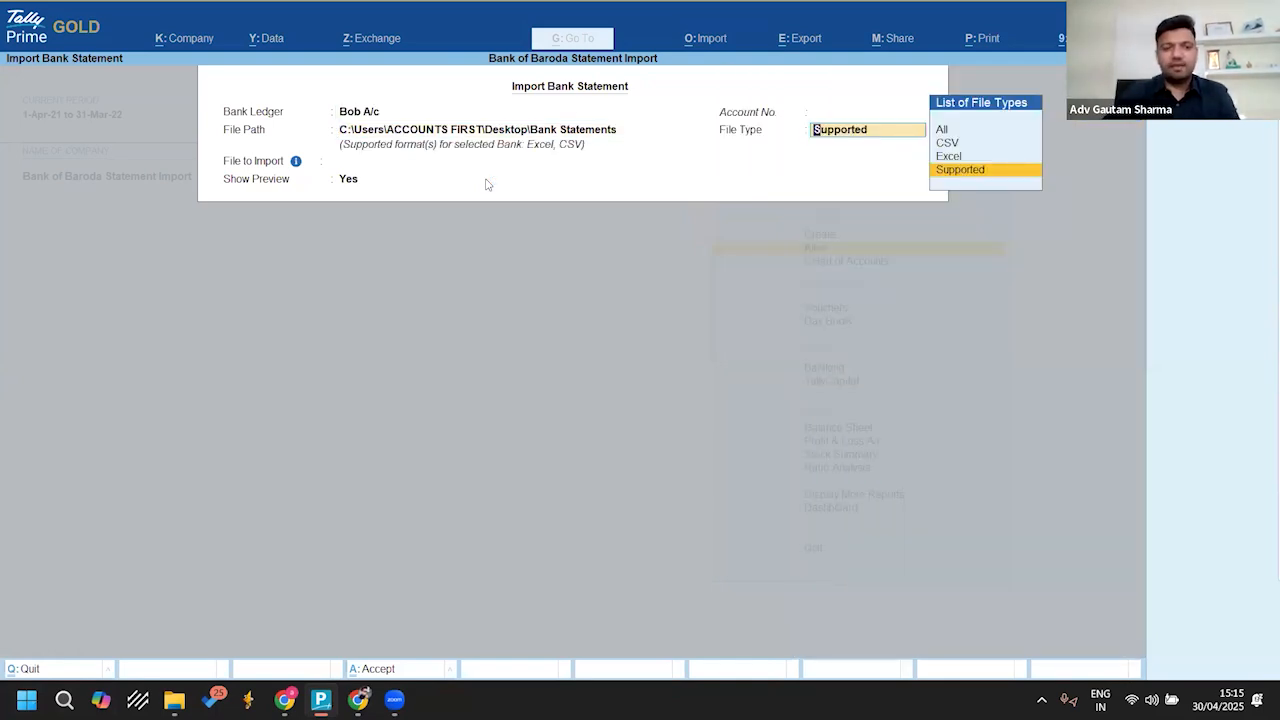
Step: Switch to File Explorer, copy the path of the Bank Statements folder holding BOB-imp.xls, and return to TallyPrime
key("BackSpace")
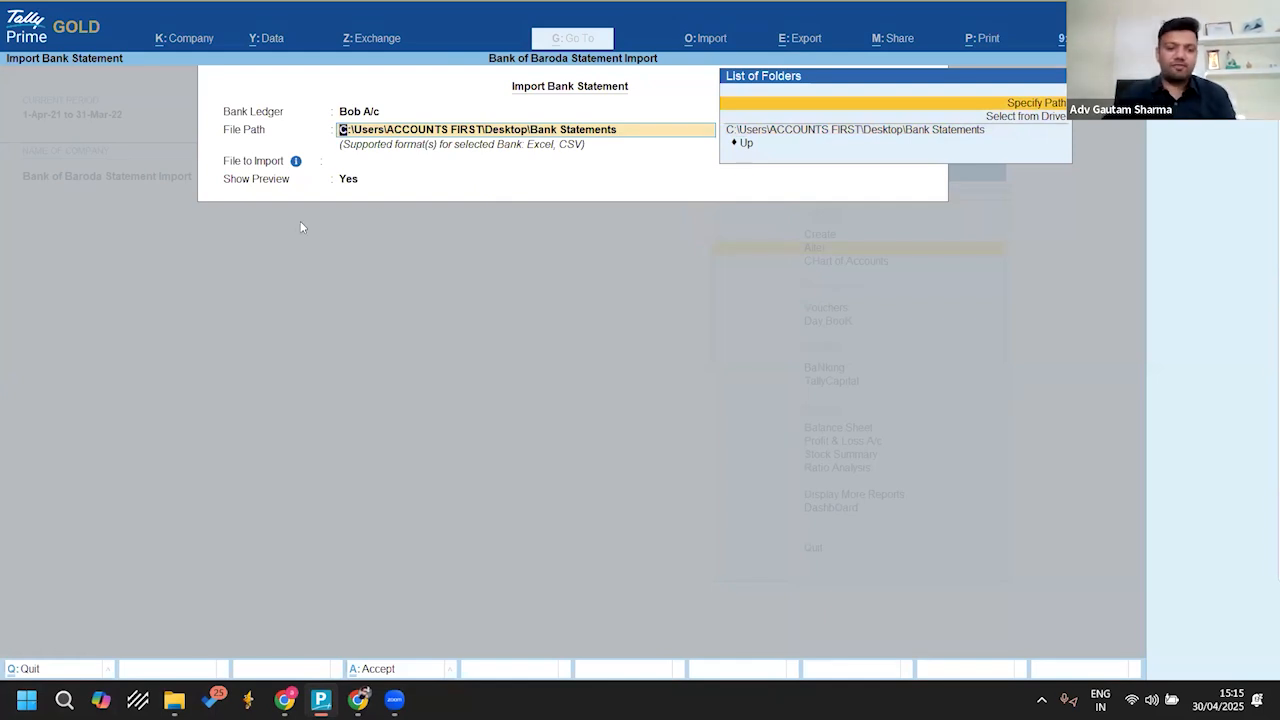
mouse_move(174, 699)
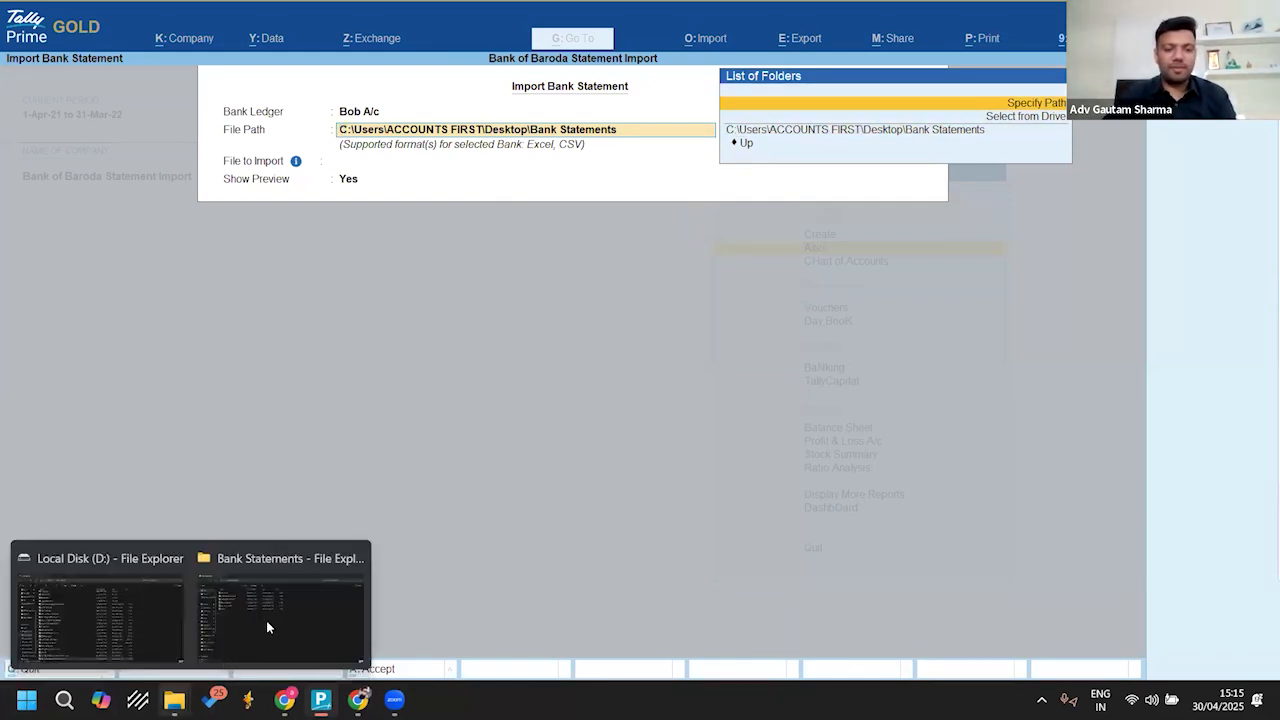
left_click(271, 614)
left_click(228, 147)
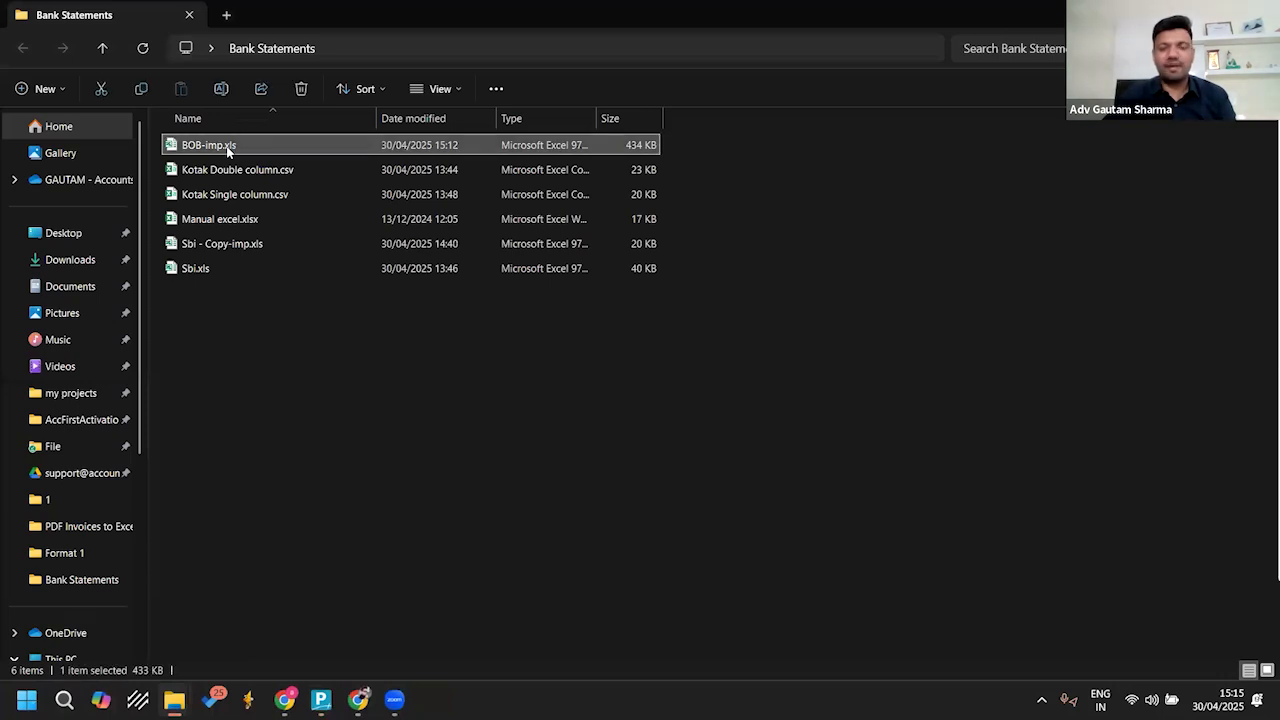
left_click(461, 44)
key("ctrl+c")
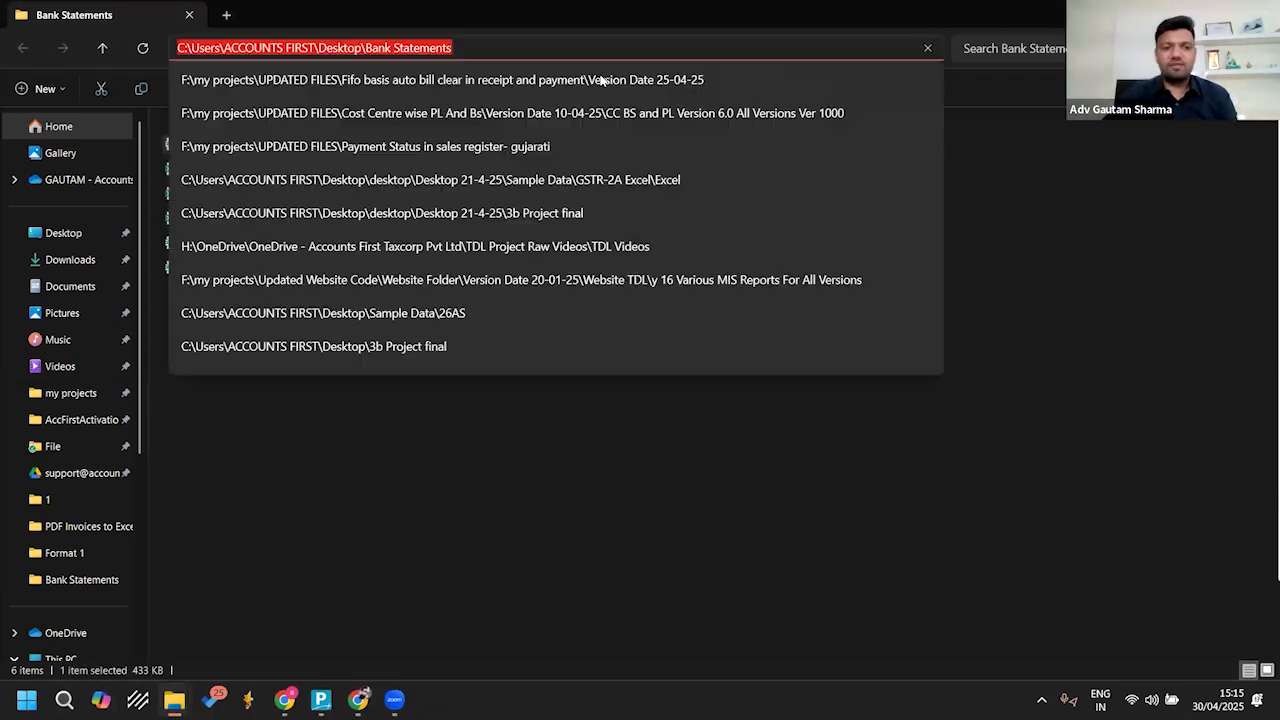
left_click(572, 466)
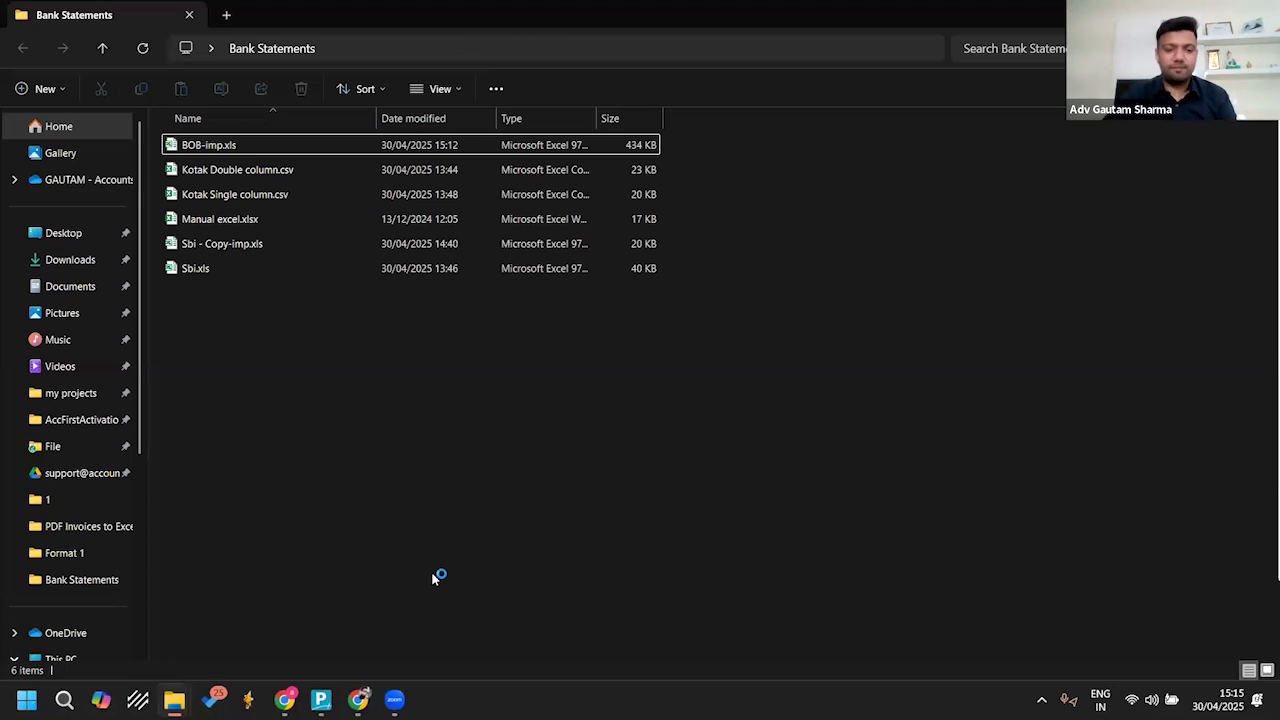
left_click(320, 700)
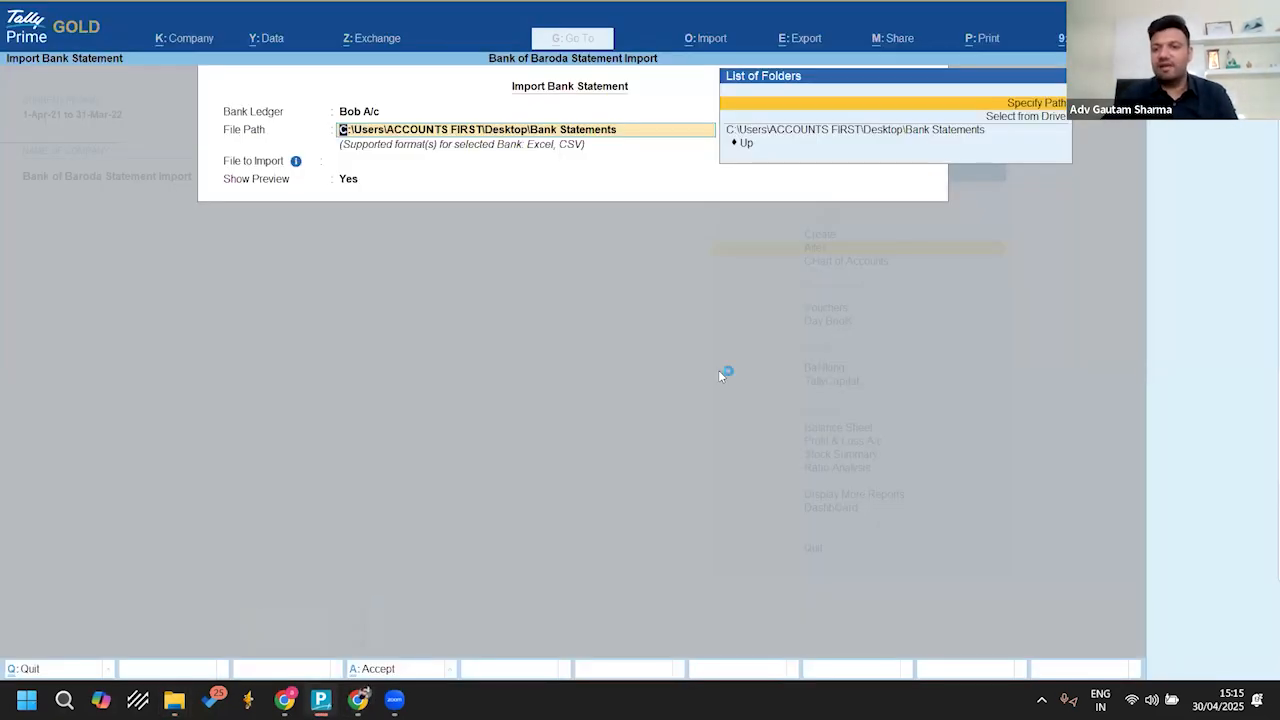
Step: Specify C:\Users\ACCOUNTS FIRST\Desktop\Bank Statements as the import file path and keep the file type Supported
key("Return")
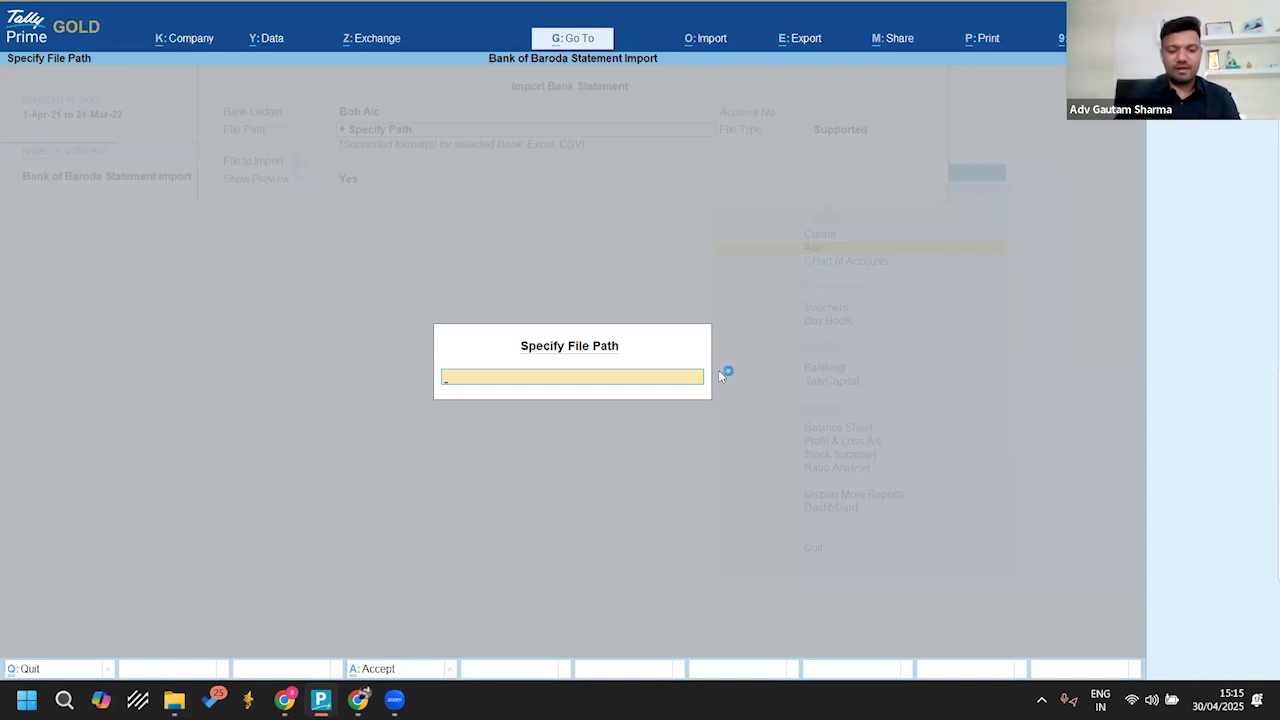
key("ctrl+v")
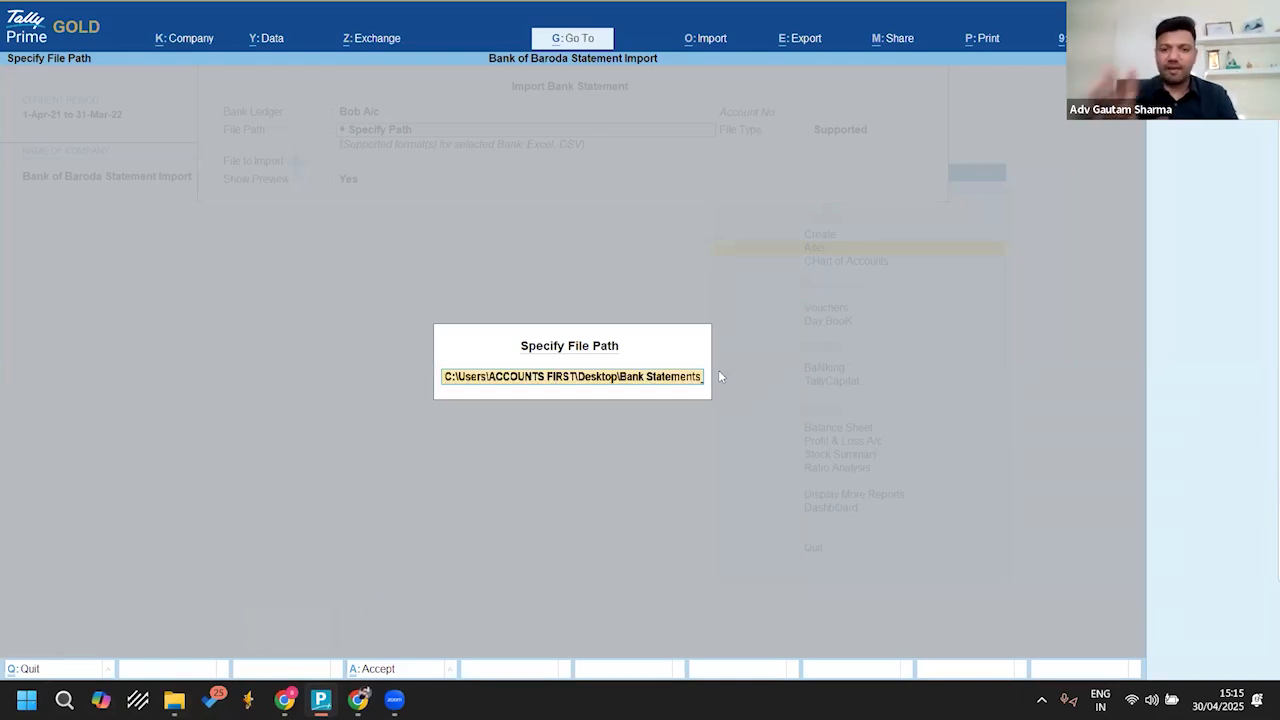
key("Return")
key("Return")
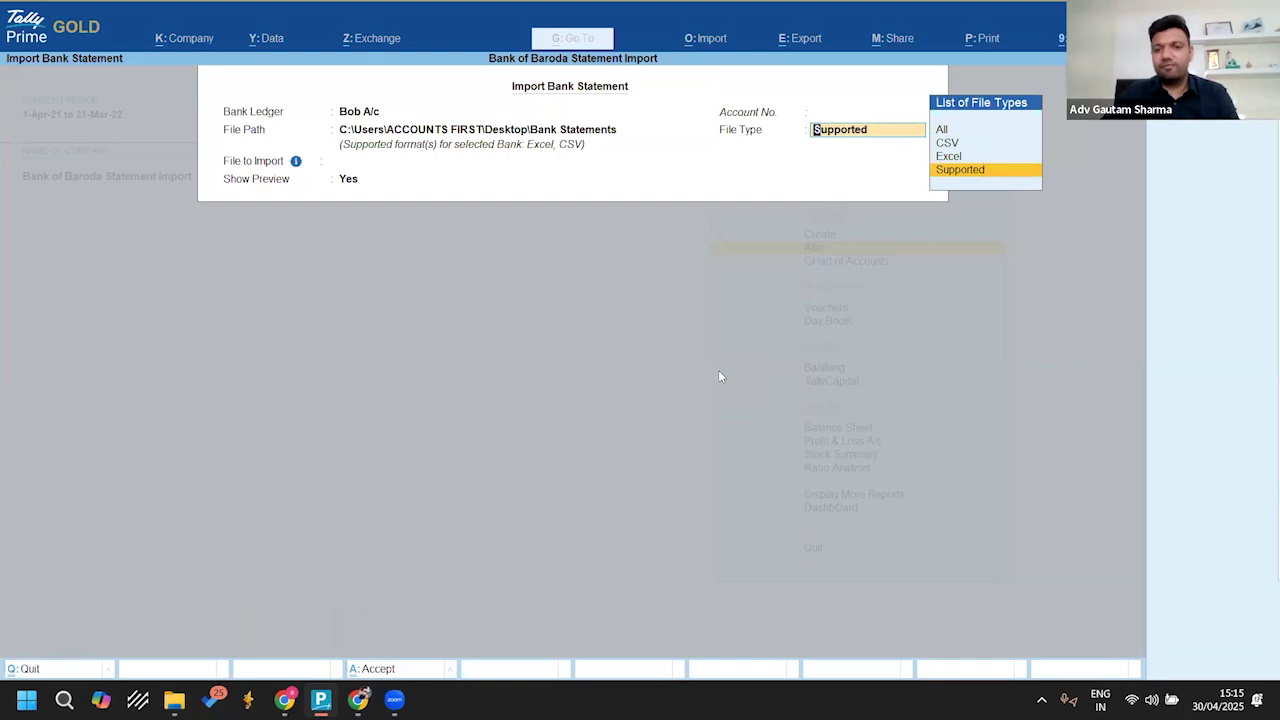
key("Return")
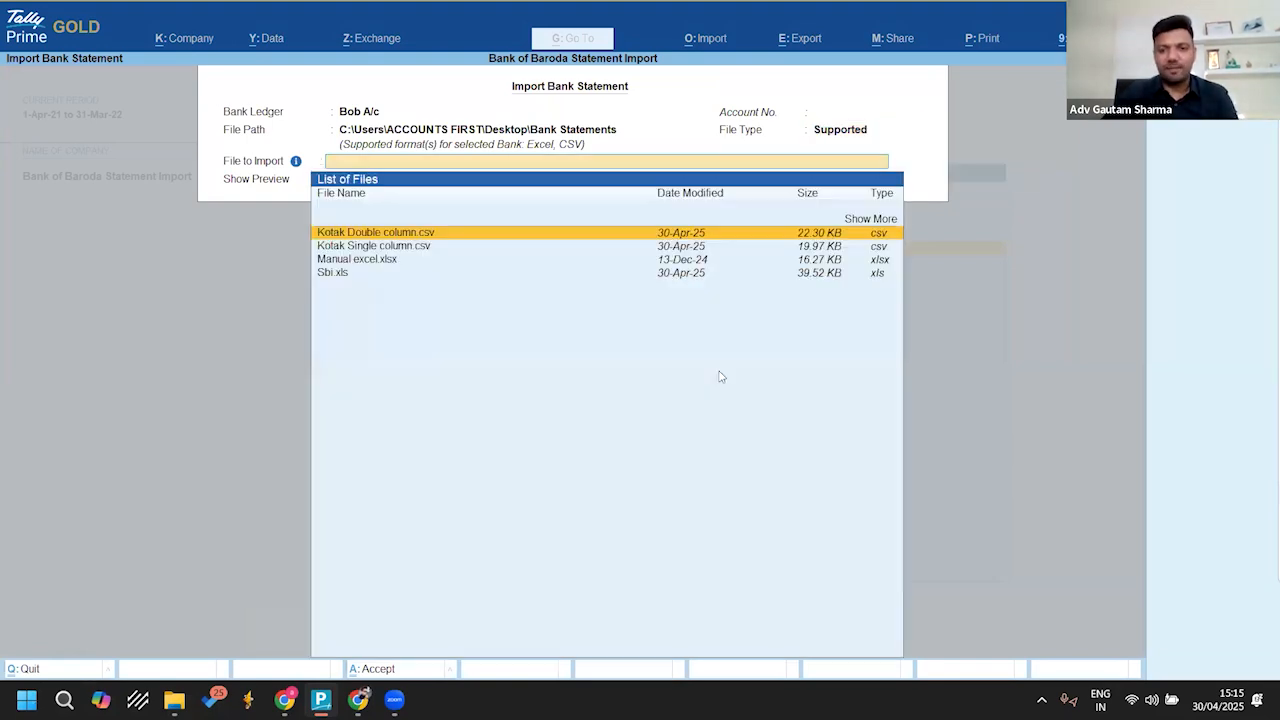
Step: Show all files, choose BOB-imp.xls to import again with Show Preview as Yes, and accept the import settings
key("Up")
key("Return")
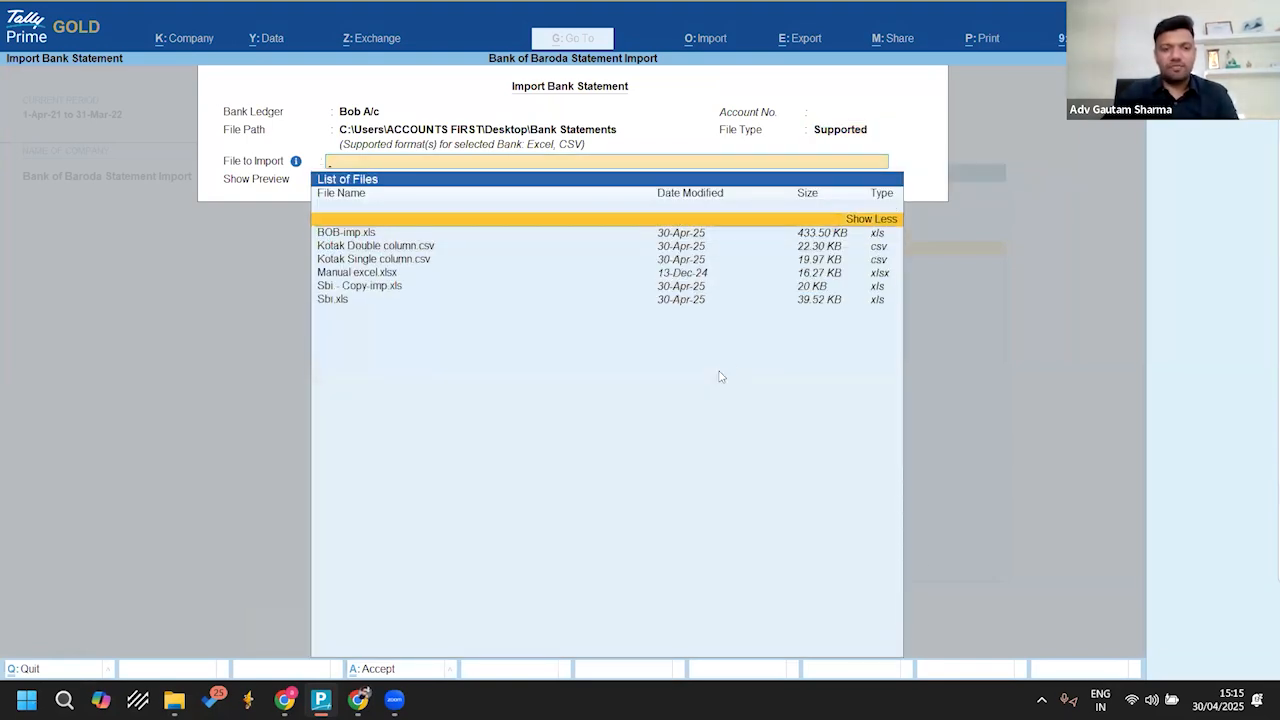
key("Down")
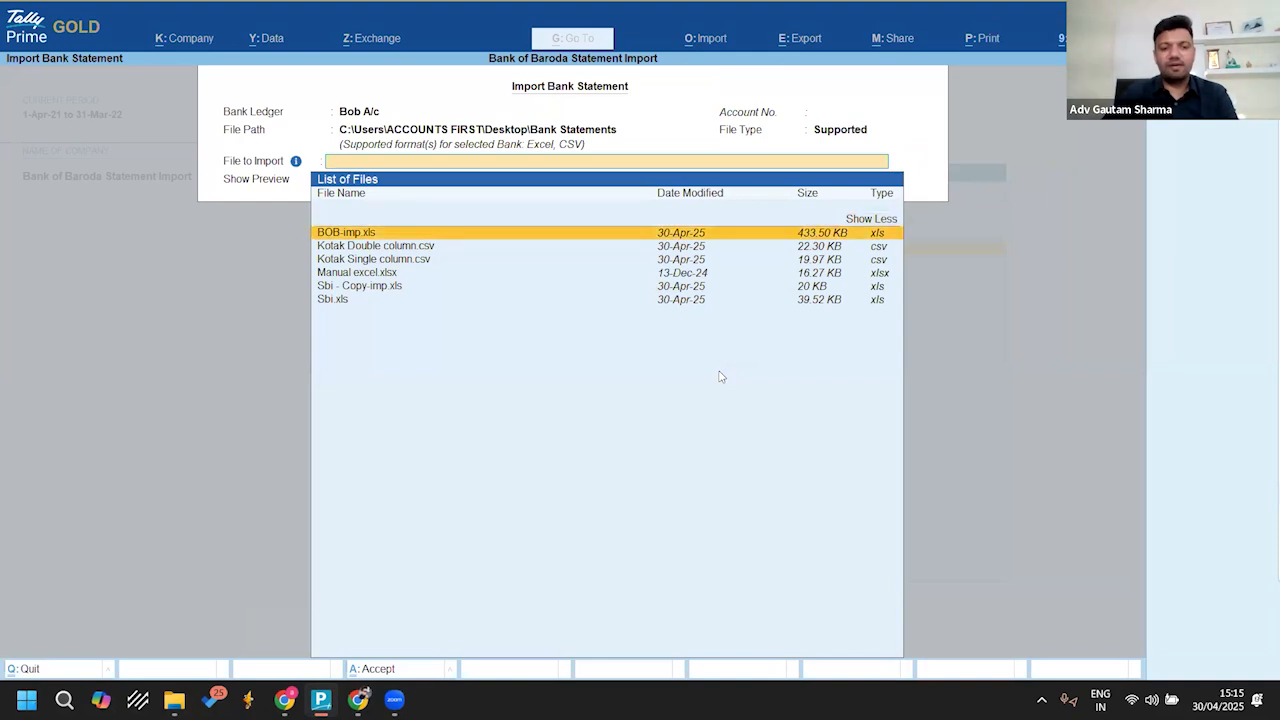
key("Return")
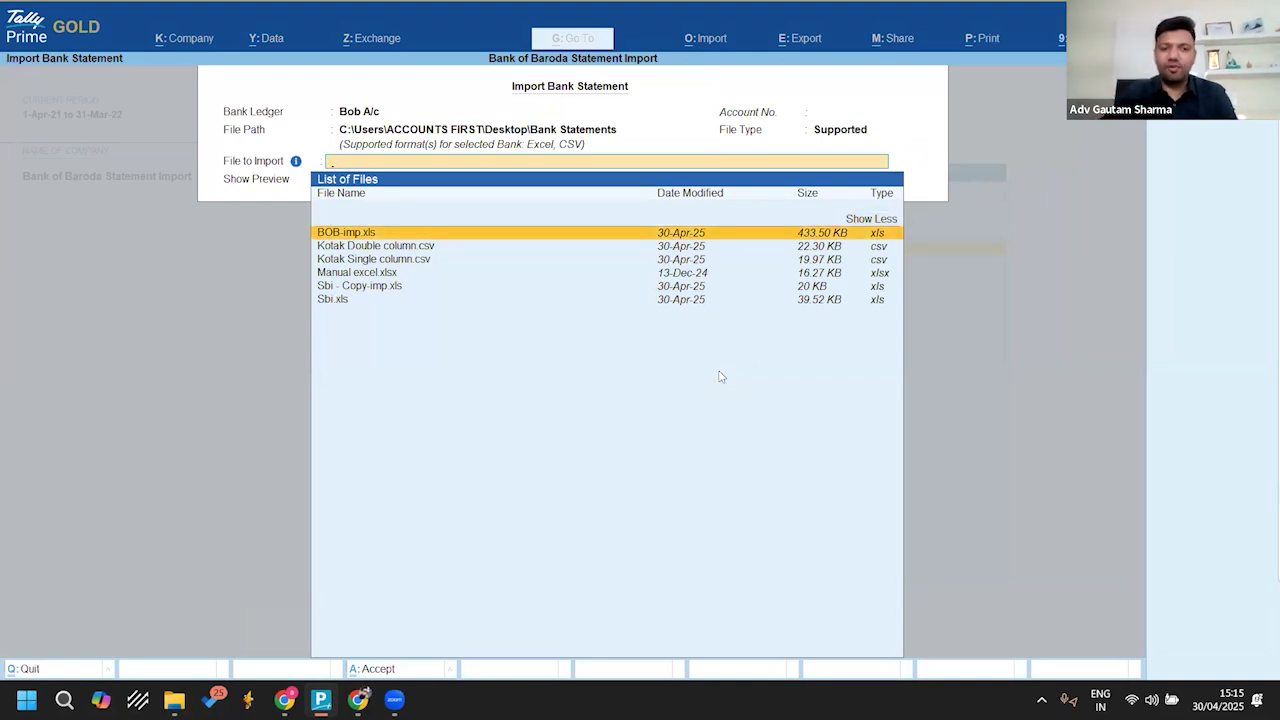
key("Return")
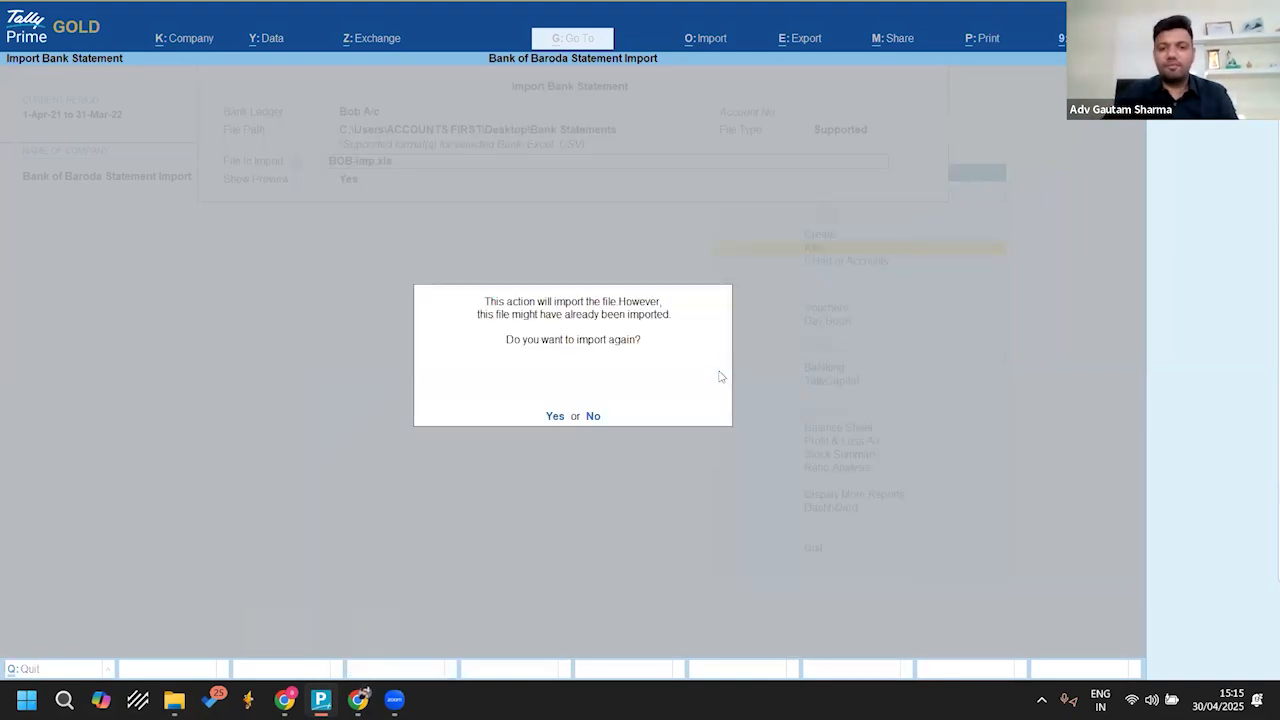
key("Return")
key("Return")
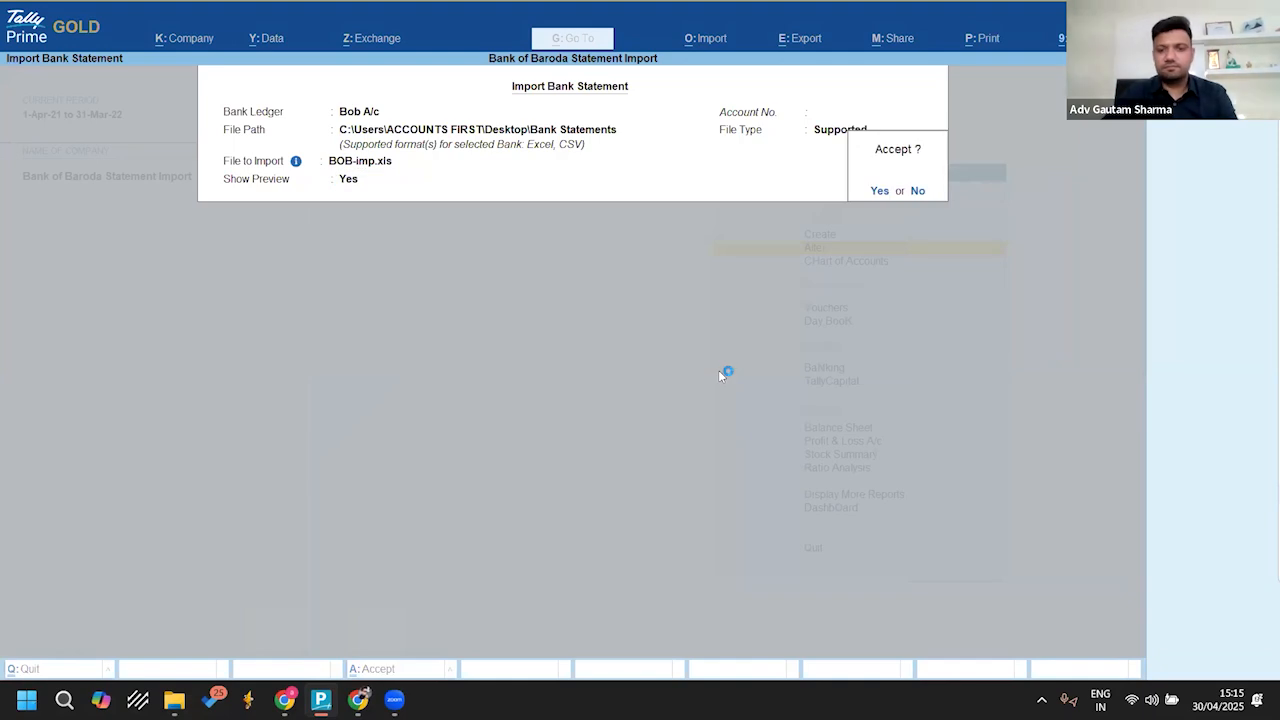
key("Return")
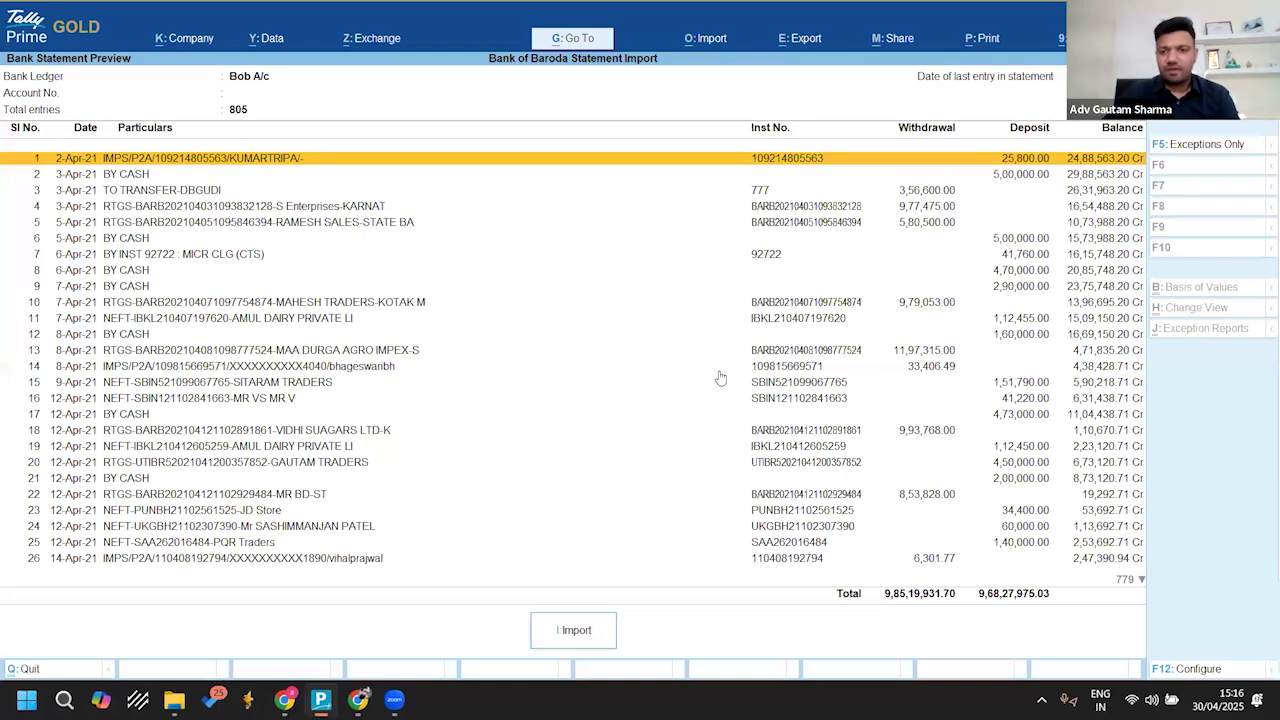
Step: Review the entries in the Bank Statement Preview from the first one down to the last
key("Down")
key("Down")
key("Down")
key("Down")
key("Down")
key("Down")
key("Down")
key("Down")
key("Down")
key("Down")
key("Down")
key("Down")
key("Down")
key("Down")
key("Down")
key("Down")
key("Down")
key("Down")
key("Down")
key("Down")
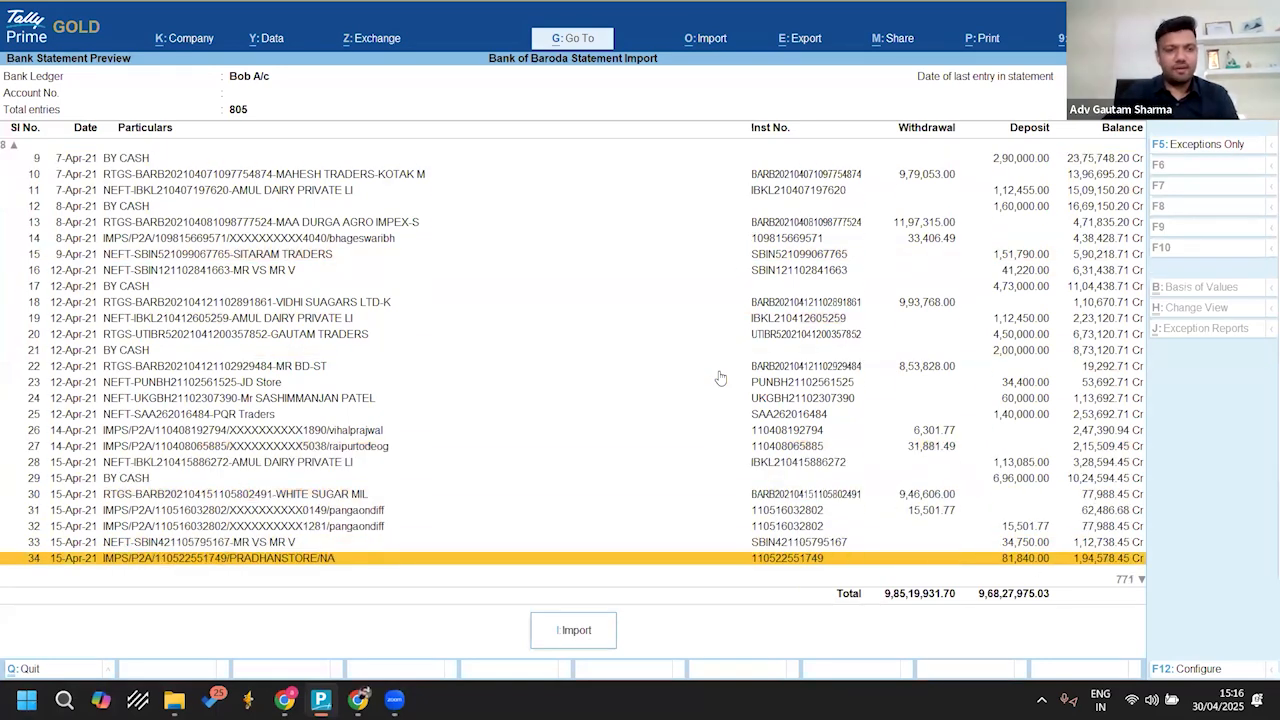
key("Page_Down")
key("Page_Down")
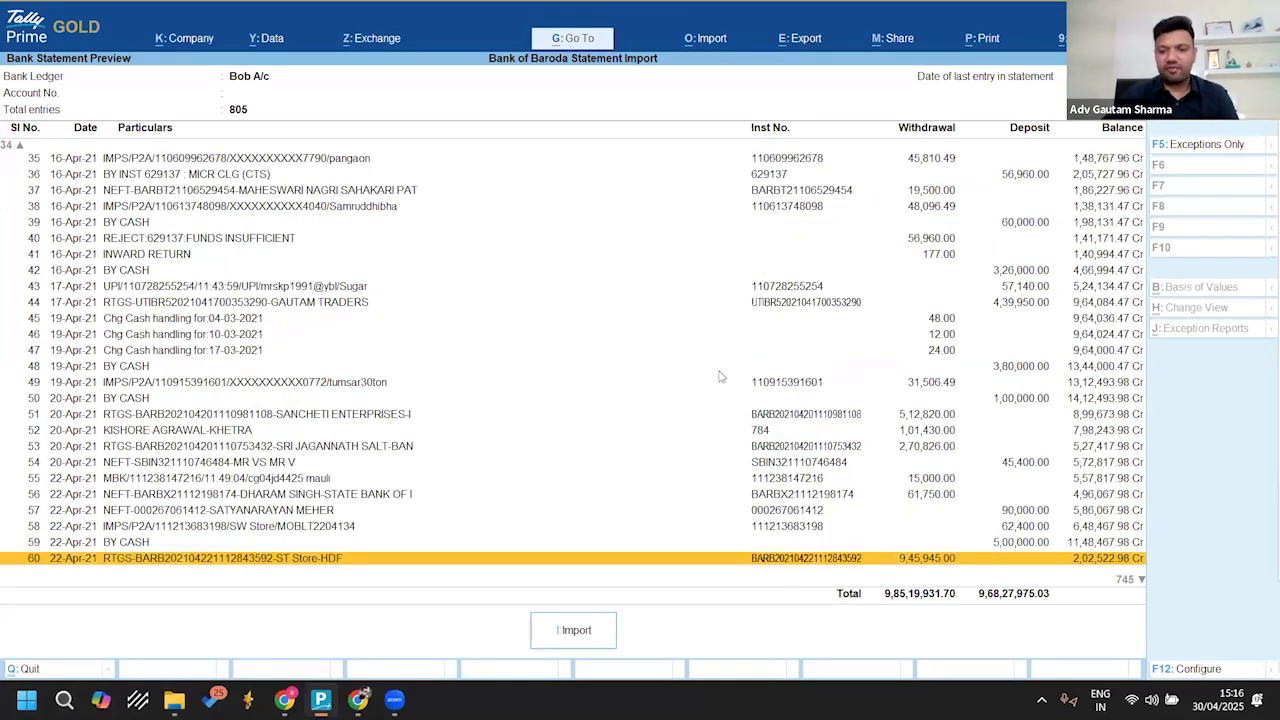
key("Page_Down")
key("Page_Down")
key("Page_Down")
key("Page_Down")
key("Page_Down")
key("Page_Down")
key("Page_Down")
key("Page_Down")
key("Page_Down")
key("Page_Down")
key("Page_Down")
key("Page_Down")
key("Page_Down")
key("Page_Down")
key("Page_Down")
key("Page_Down")
key("Page_Down")
key("Page_Down")
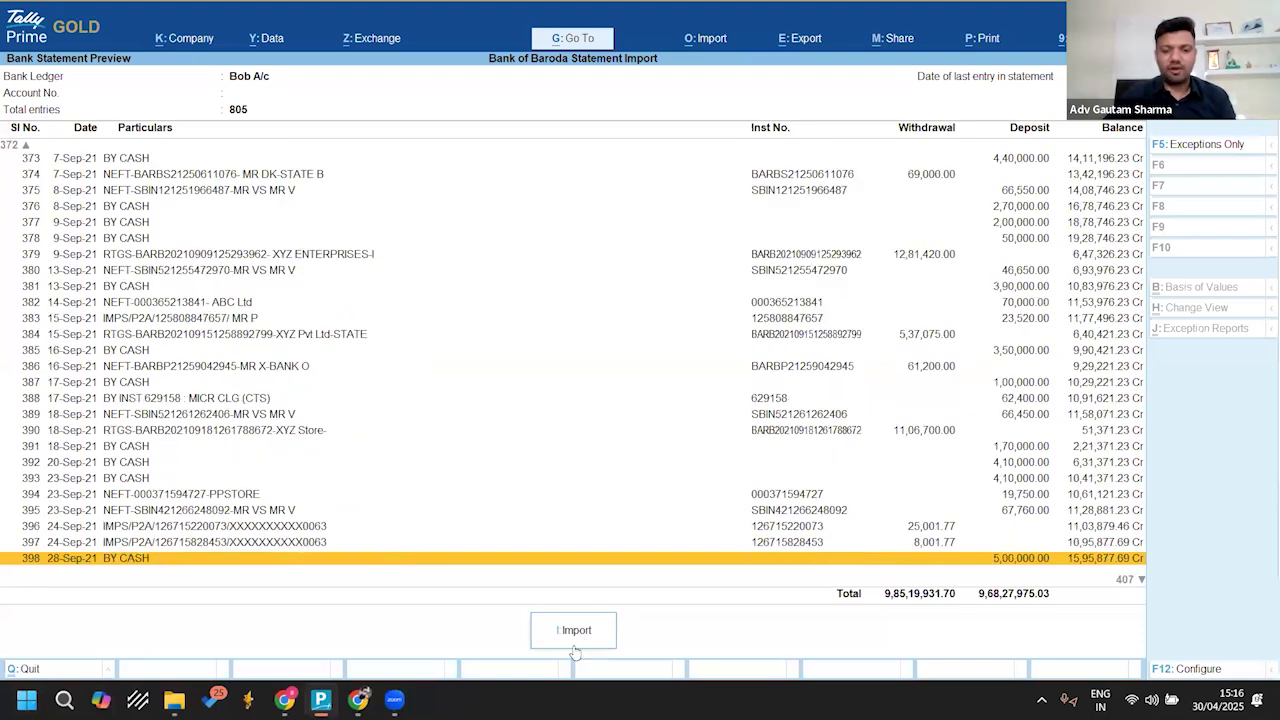
key("Page_Down")
key("Page_Down")
key("Page_Down")
key("Page_Down")
key("Page_Down")
key("Page_Down")
key("Page_Down")
key("Page_Down")
key("Page_Down")
key("Page_Down")
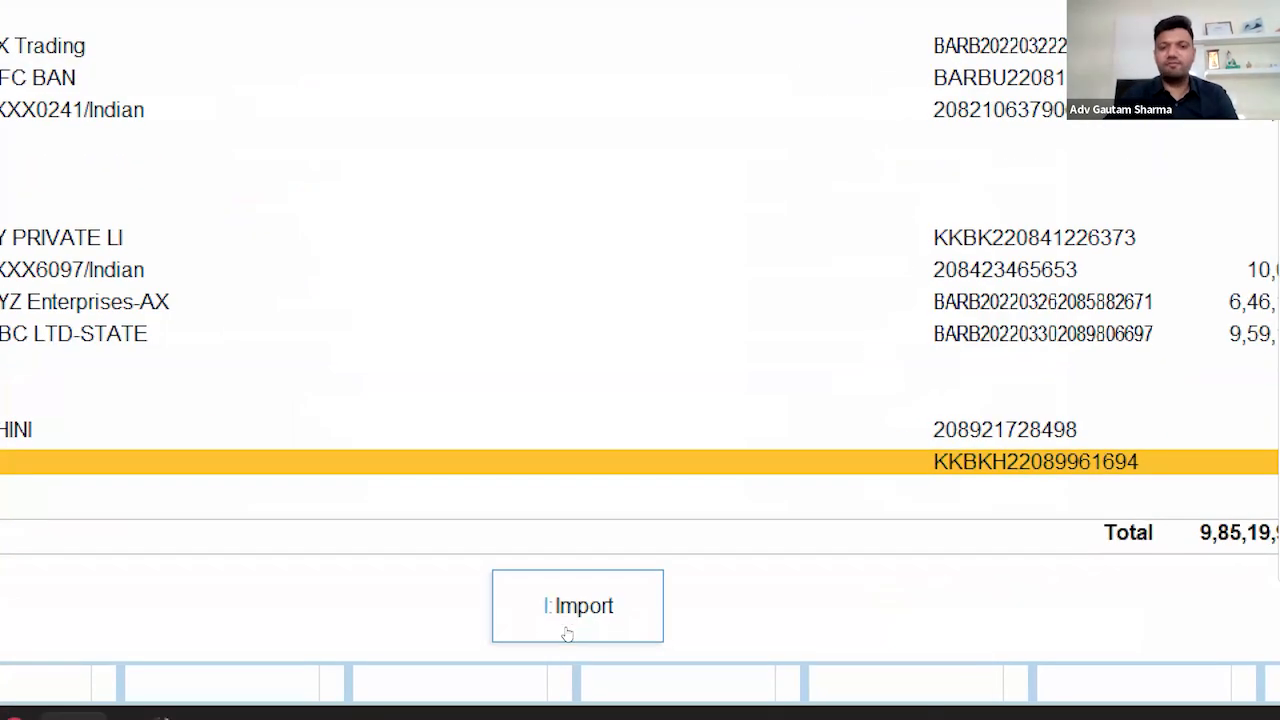
Step: Import the previewed bank statement entries and open the Bank Reconciliation Summary for Bob A/c
left_click(566, 633)
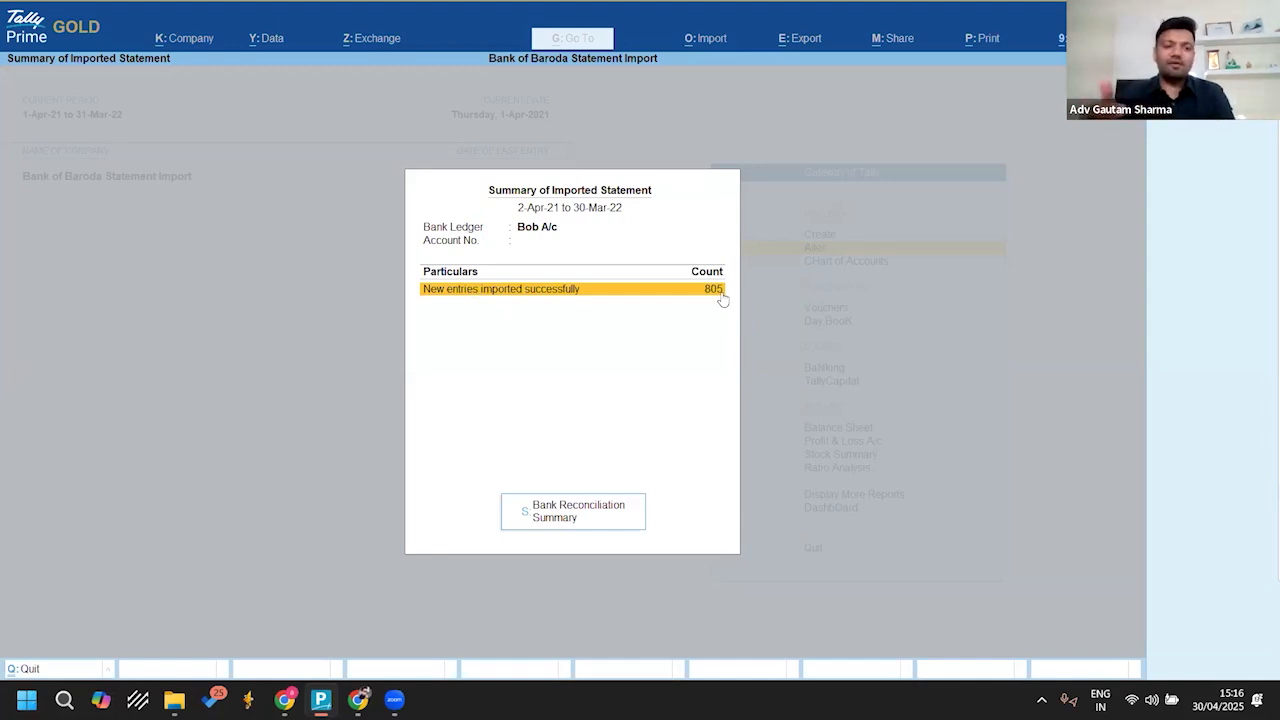
left_click(547, 515)
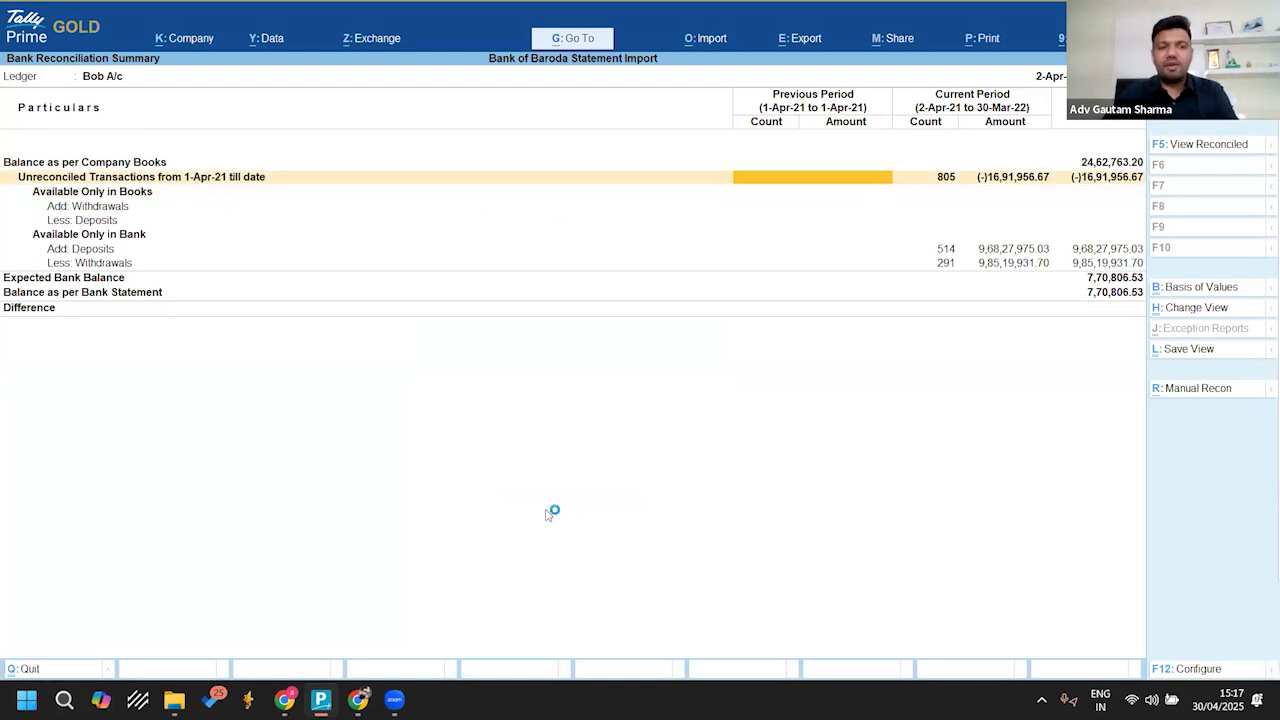
Step: Examine the unreconciled transactions in the Bank Reconciliation Summary, covering those available only in books and only in bank
key("Down")
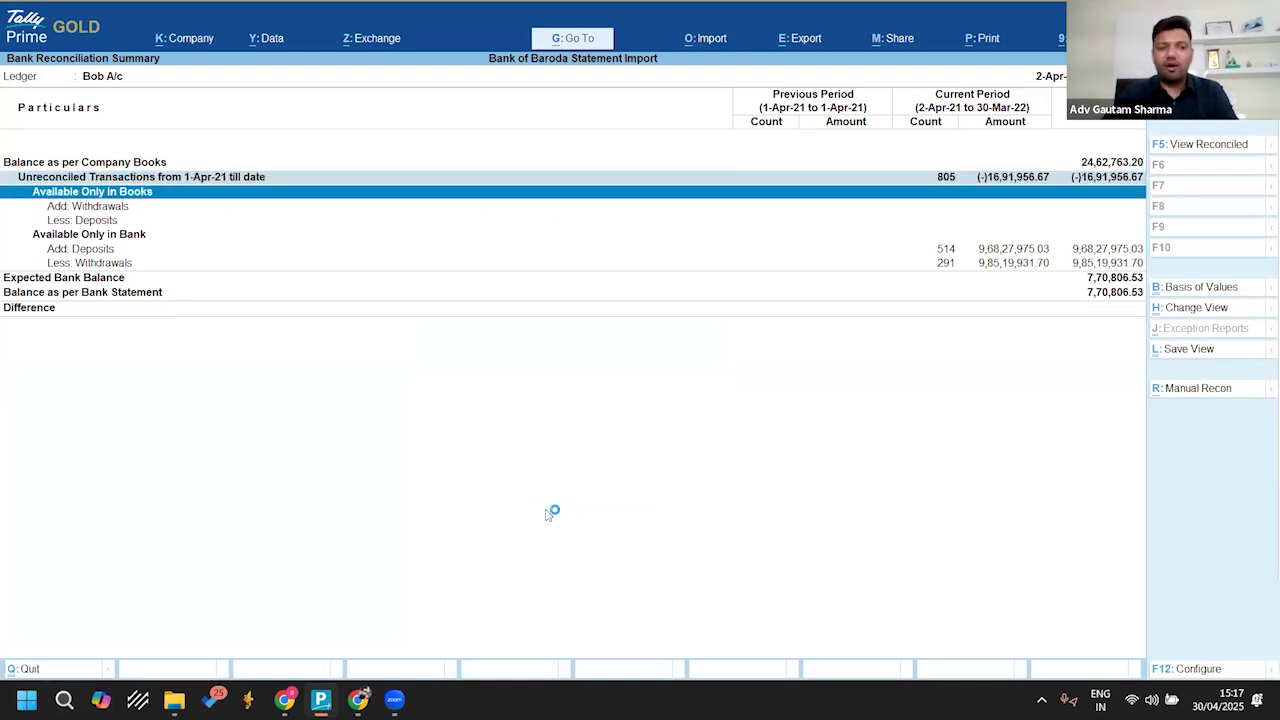
key("space")
key("Down")
key("Down")
key("Down")
key("Down")
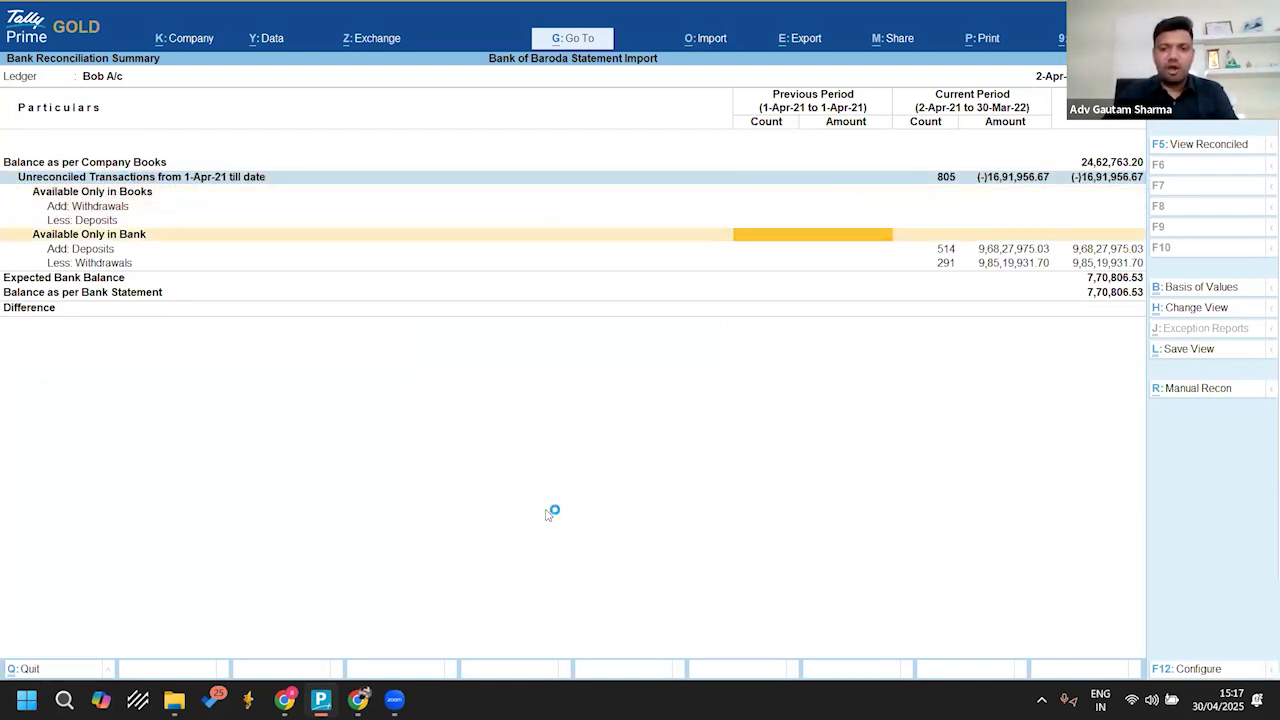
key("space")
key("Up")
key("space")
key("space")
key("space")
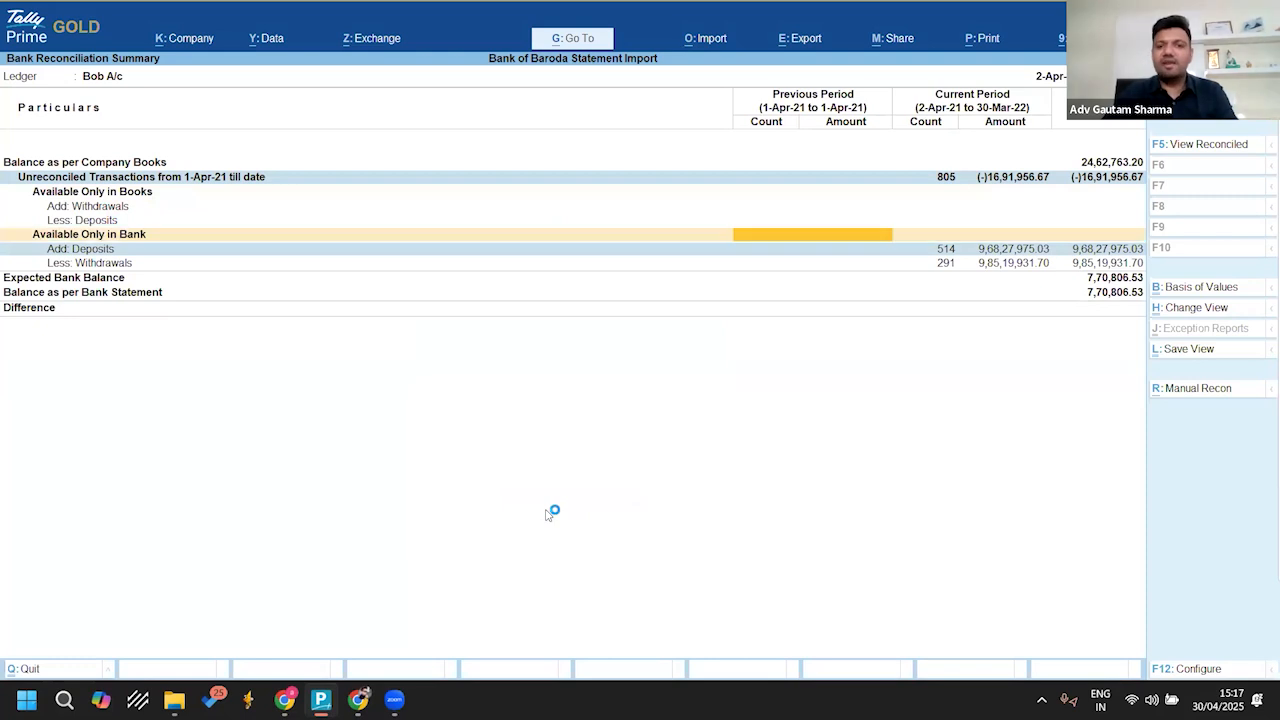
key("ctrl+space")
key("Right")
key("Right")
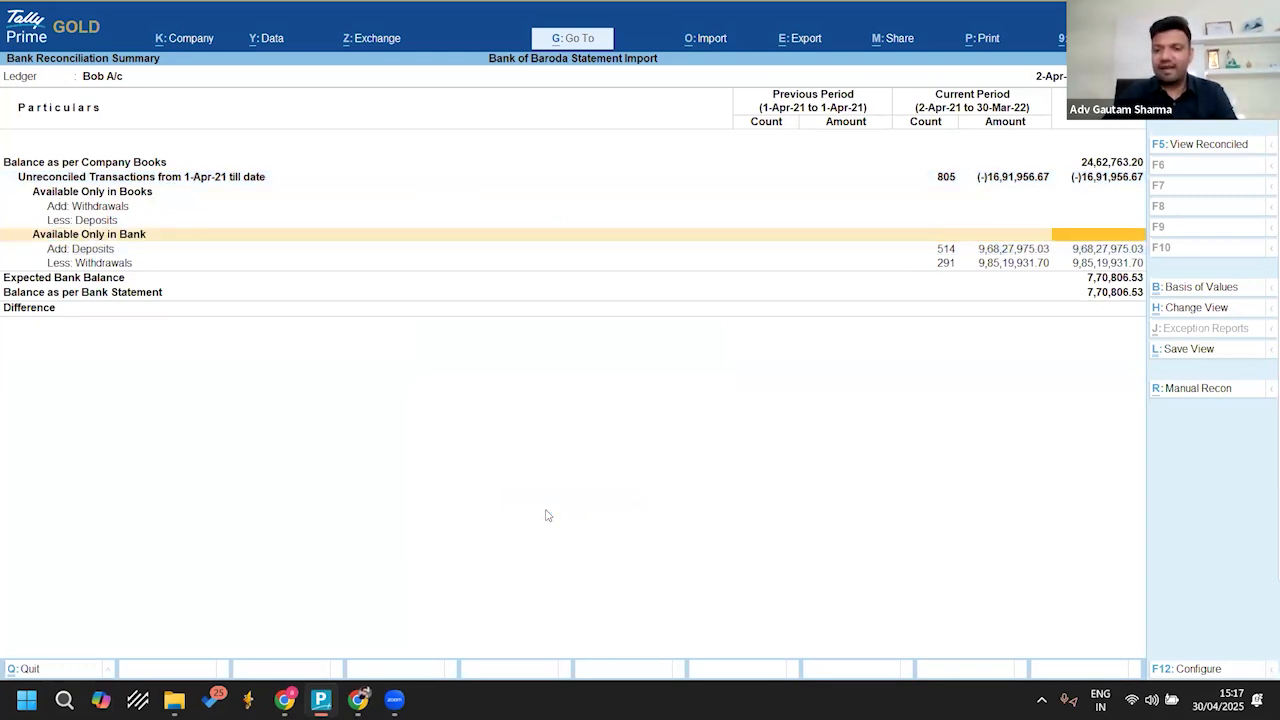
Step: Open the Available Only in Bank transactions in turn for the total, the previous period and the current period (2-Apr-21 to 30-Mar-22)
key("Return")
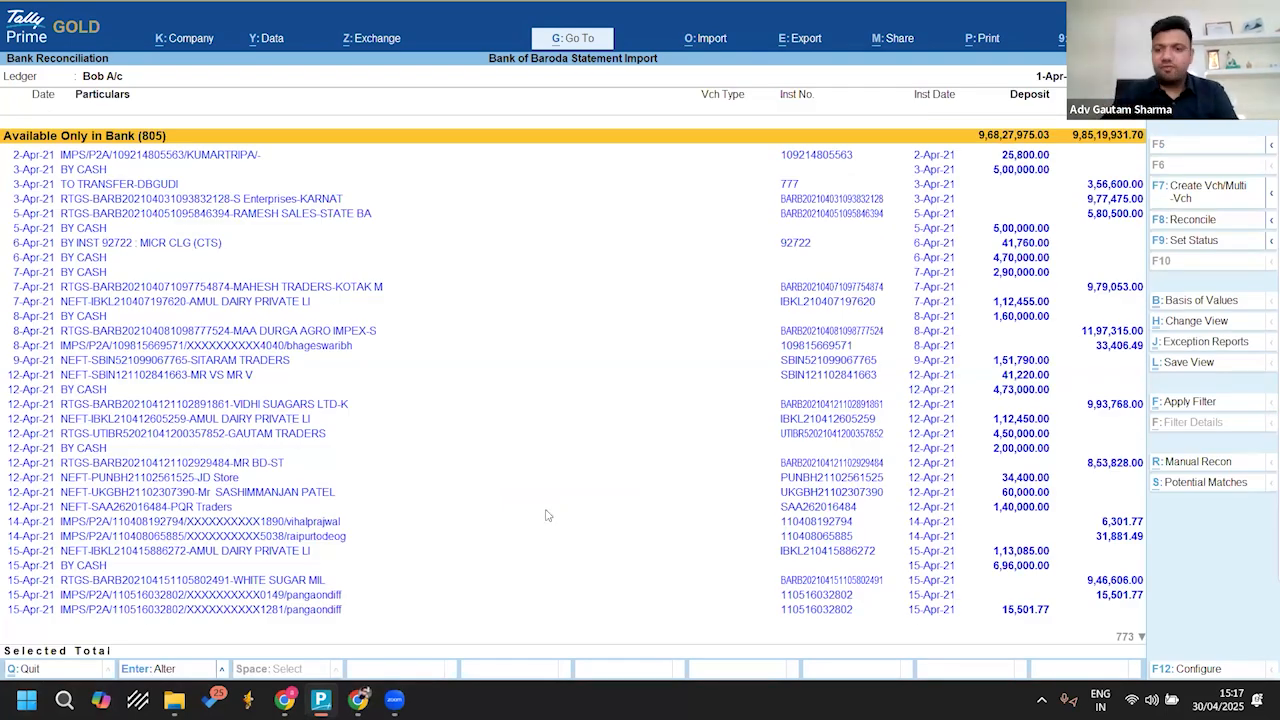
key("Escape")
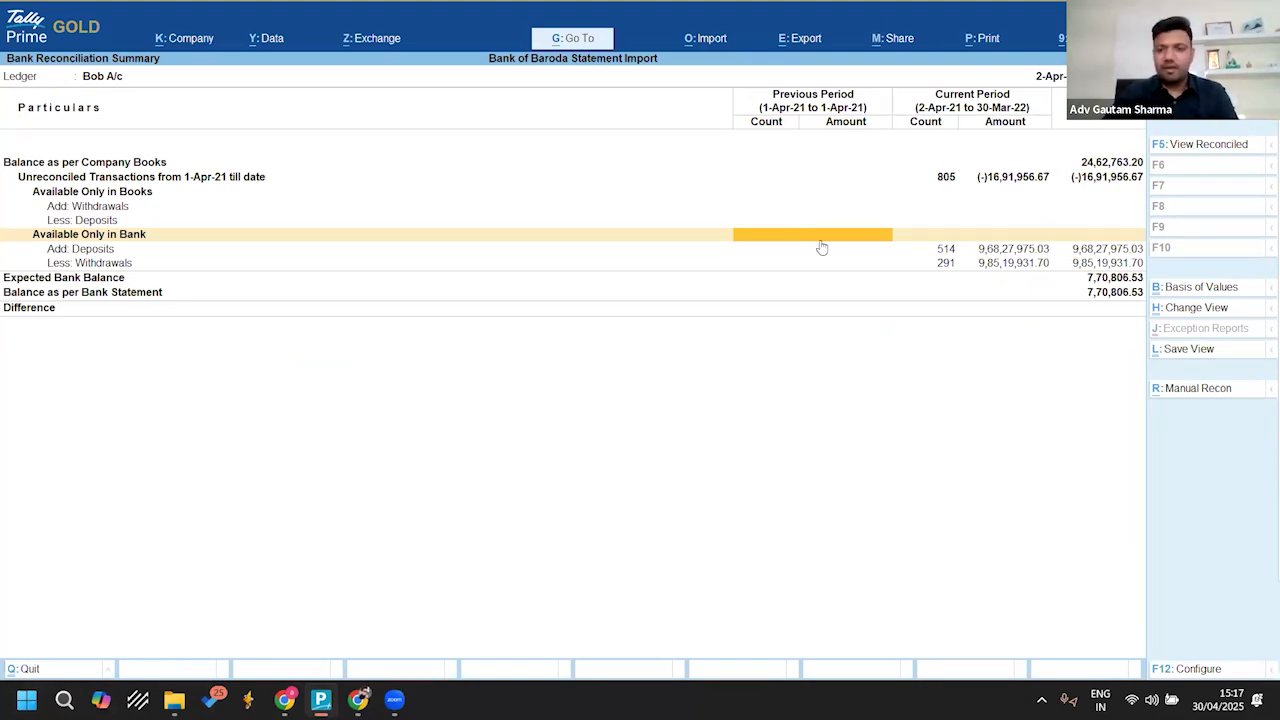
key("Right")
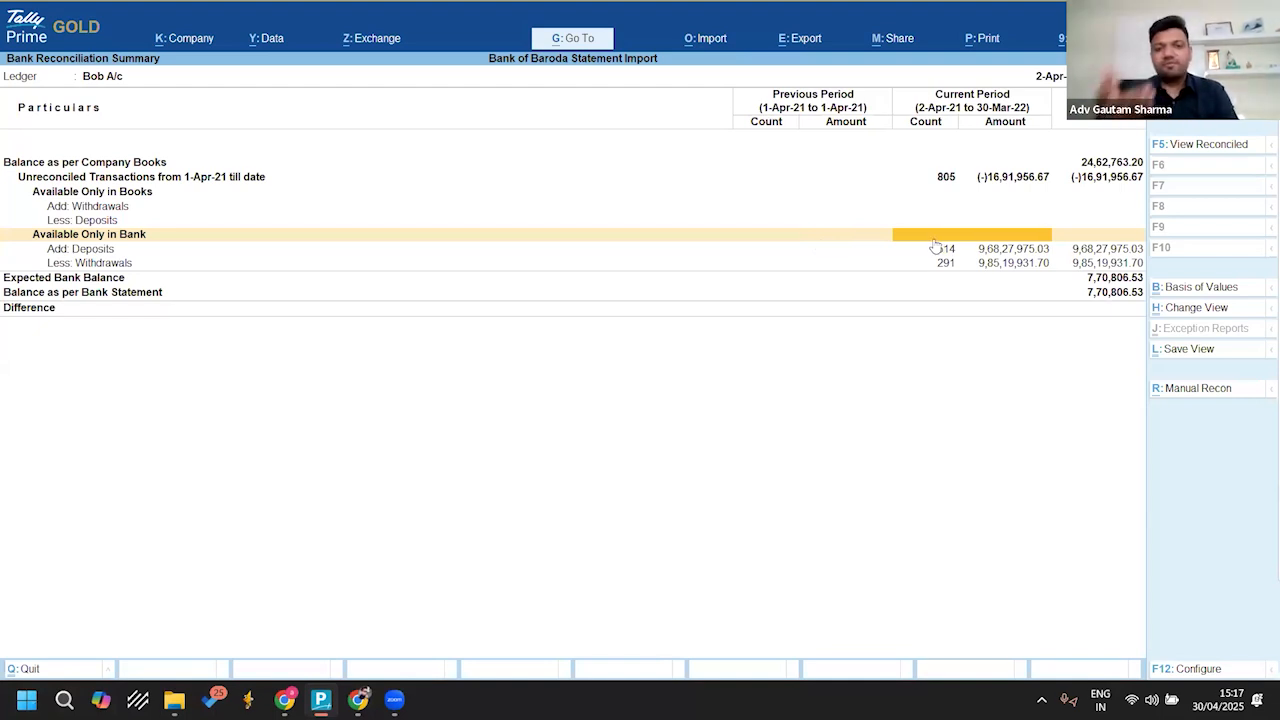
key("Left")
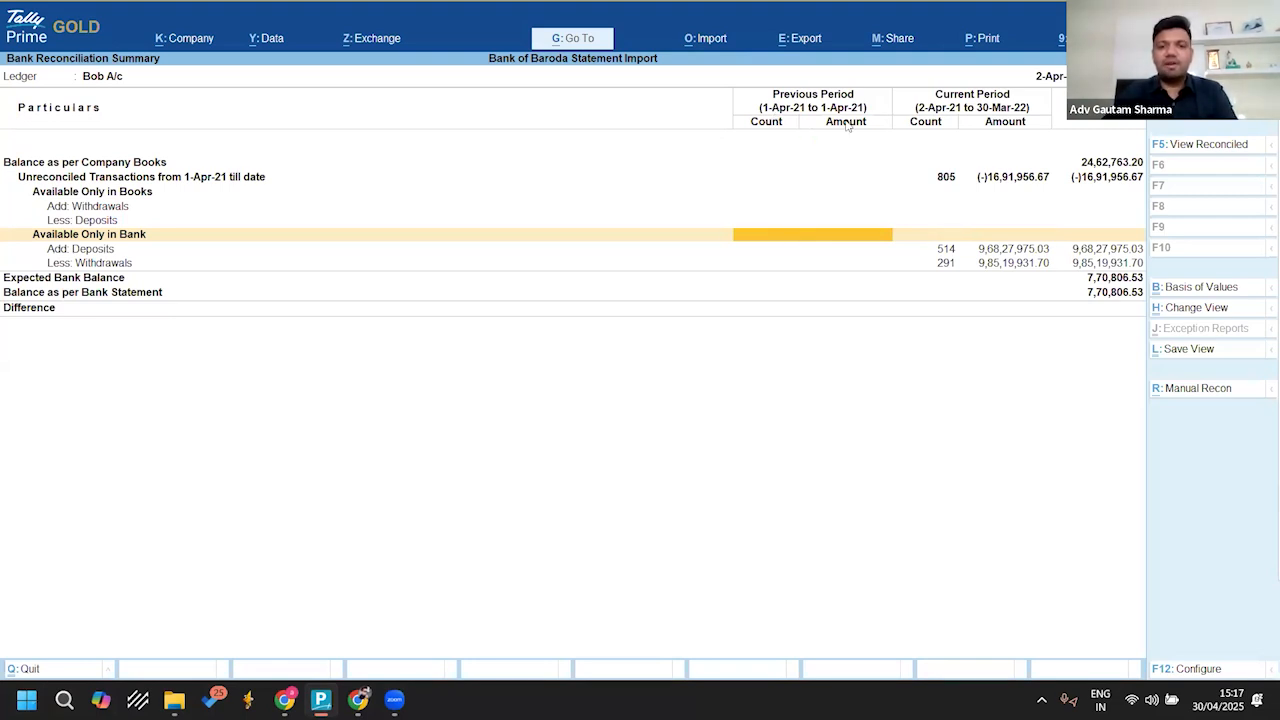
key("Return")
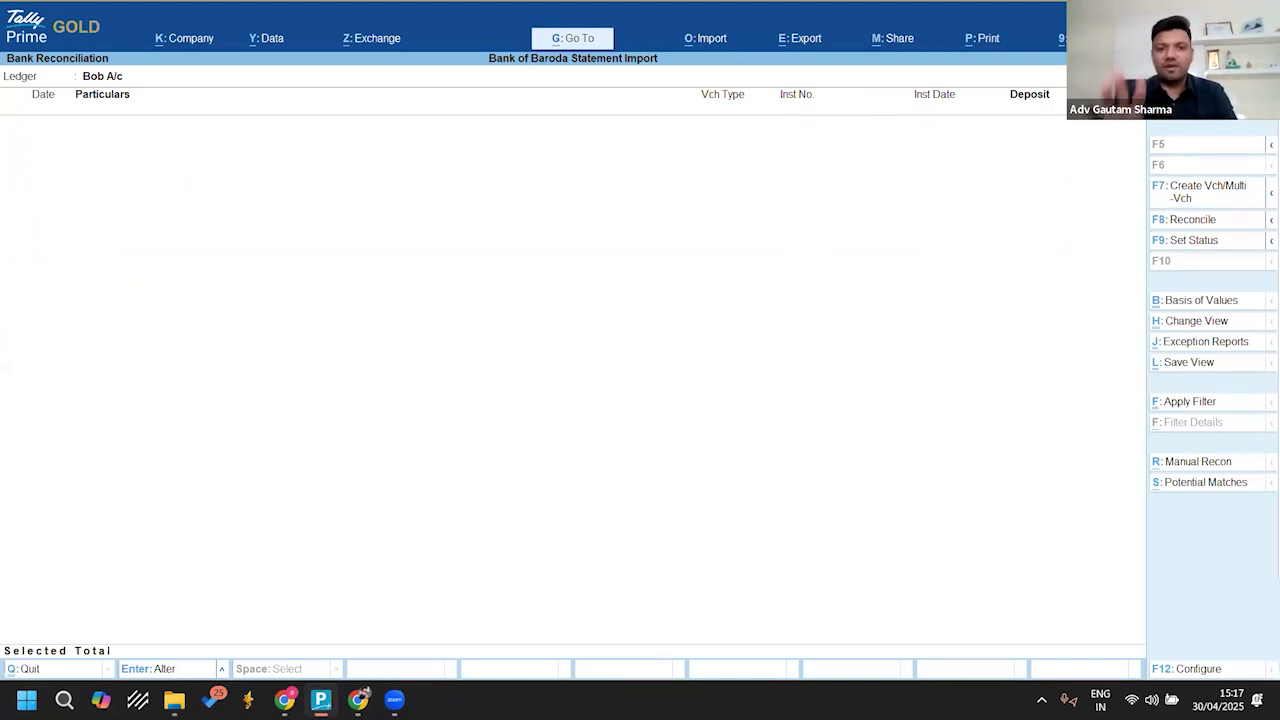
key("Escape")
key("Right")
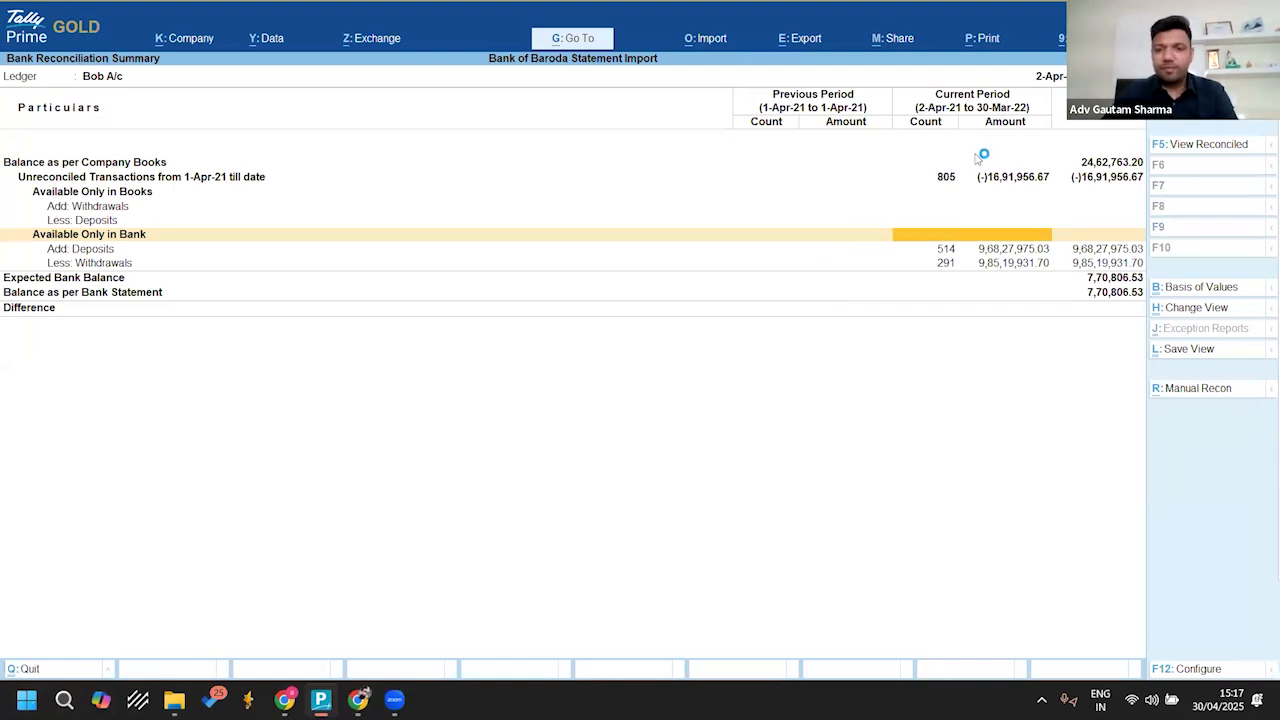
key("Return")
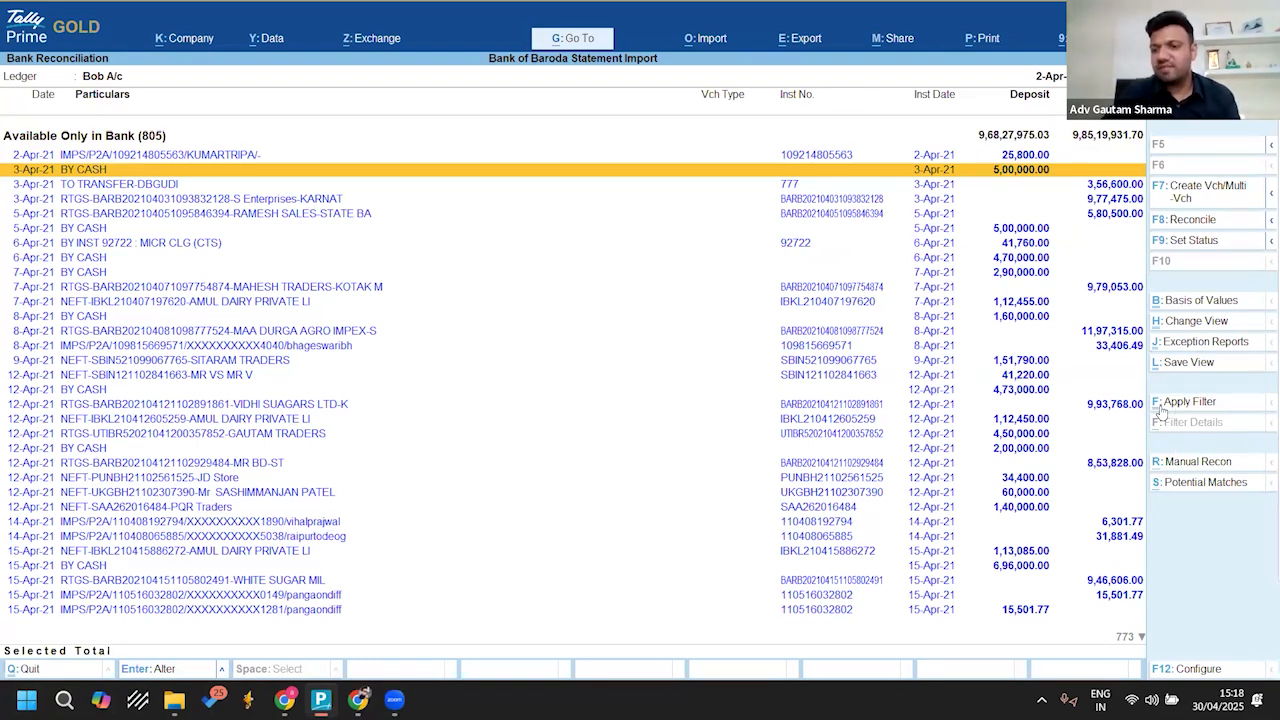
Step: Select the BY CASH deposits dated 3, 5, 6, 7, 8 and 12-Apr-21 one by one, ending at the 4,73,000.00 entry
key("ctrl")
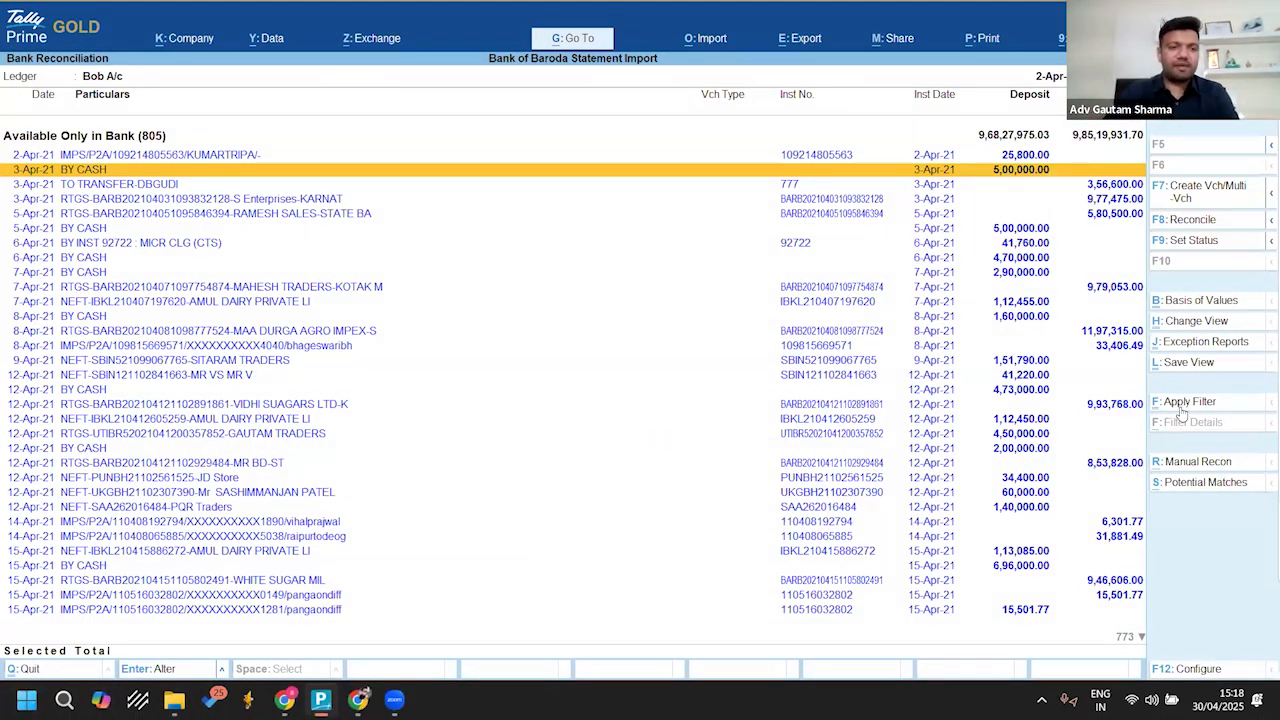
key("Down")
key("Down")
key("Down")
key("Down")
key("Down")
key("Down")
key("Down")
key("Down")
key("Down")
key("Down")
key("Down")
key("Down")
key("Down")
key("Down")
key("Down")
key("Down")
key("Down")
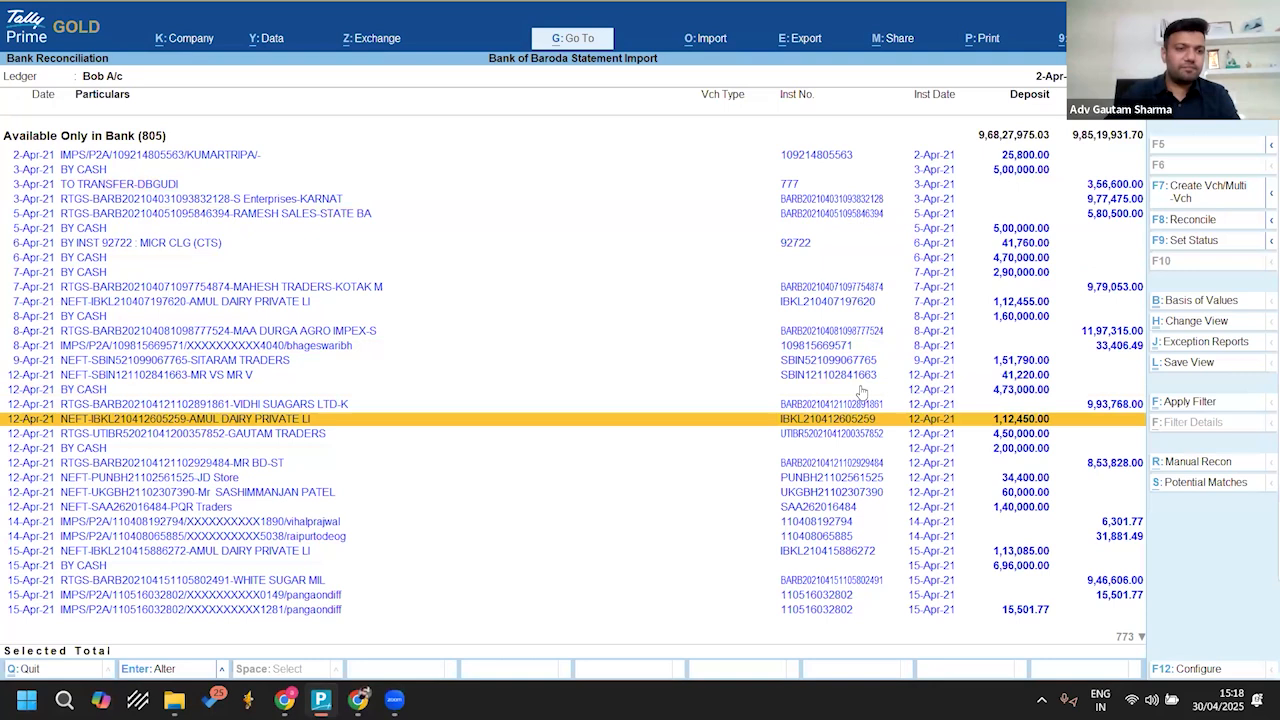
left_click(82, 172)
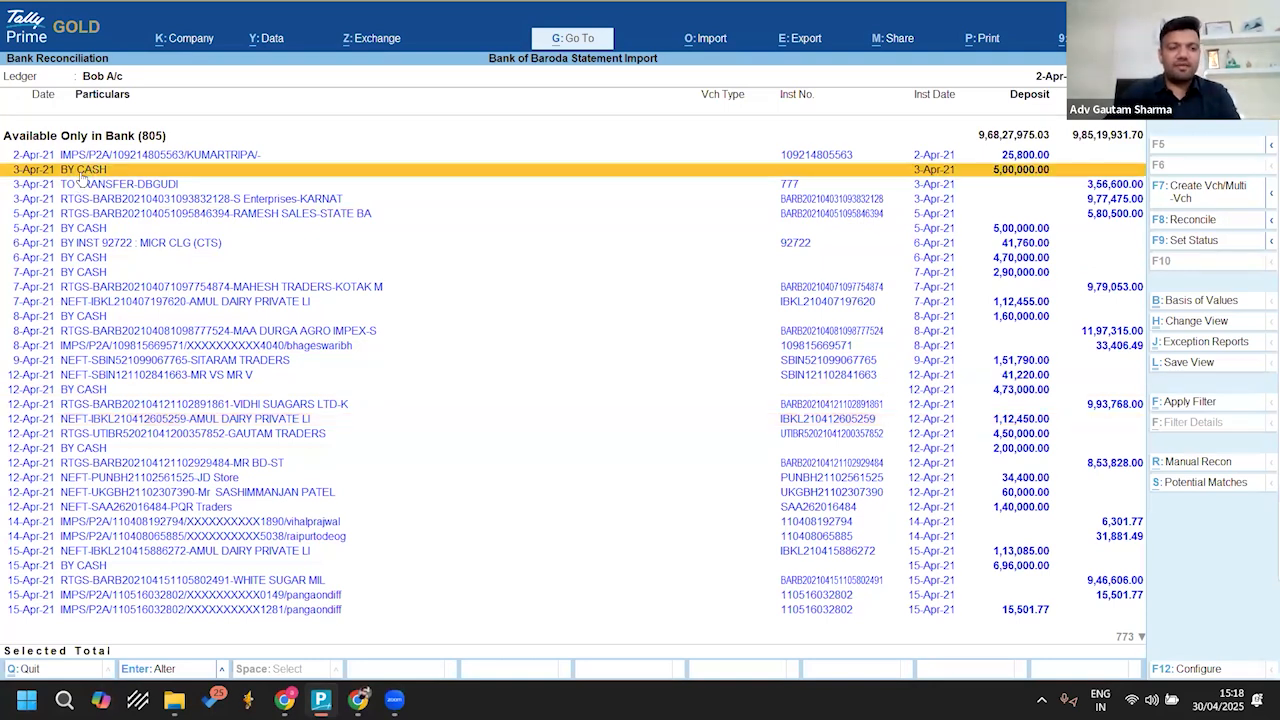
key("space")
key("Down")
key("Down")
key("Down")
key("Down")
key("space")
key("Down")
key("Down")
key("space")
key("Down")
key("space")
key("Down")
key("Down")
key("Down")
key("space")
key("Down")
key("Down")
key("Down")
key("Down")
key("Down")
key("space")
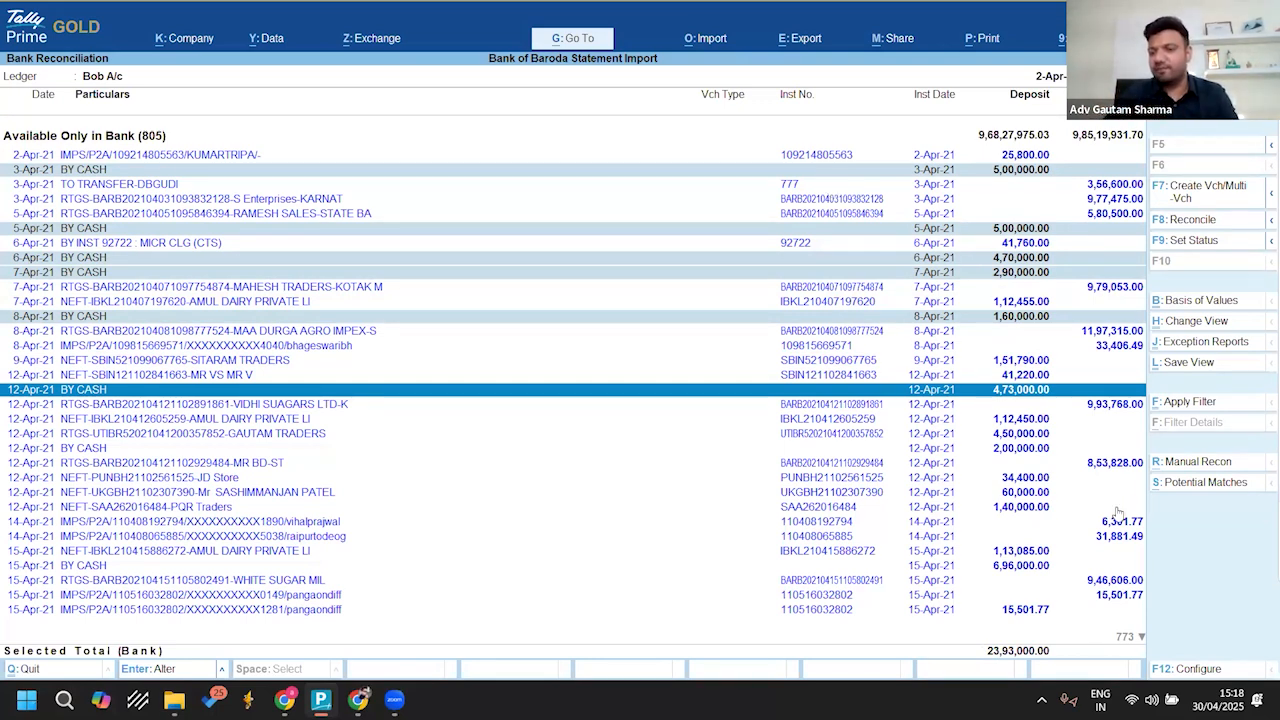
Step: Apply a basic filter on External Data that looks for Cash
left_click(1166, 403)
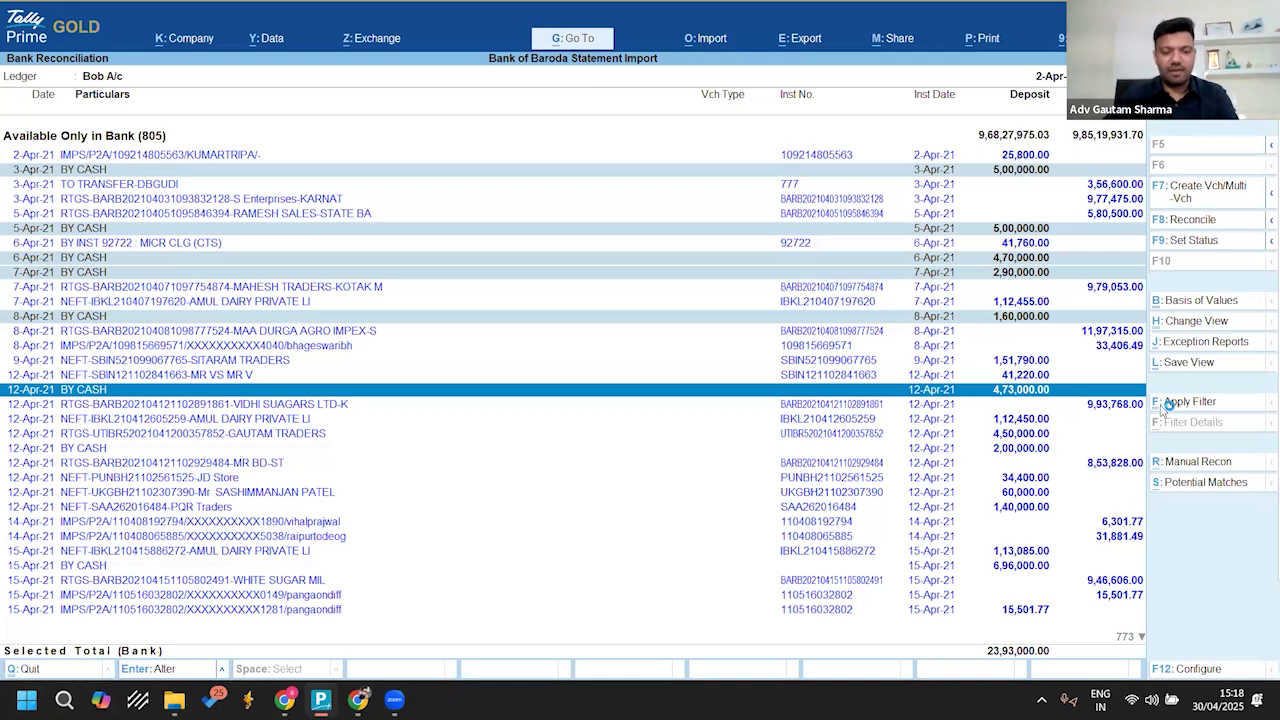
type("Cash")
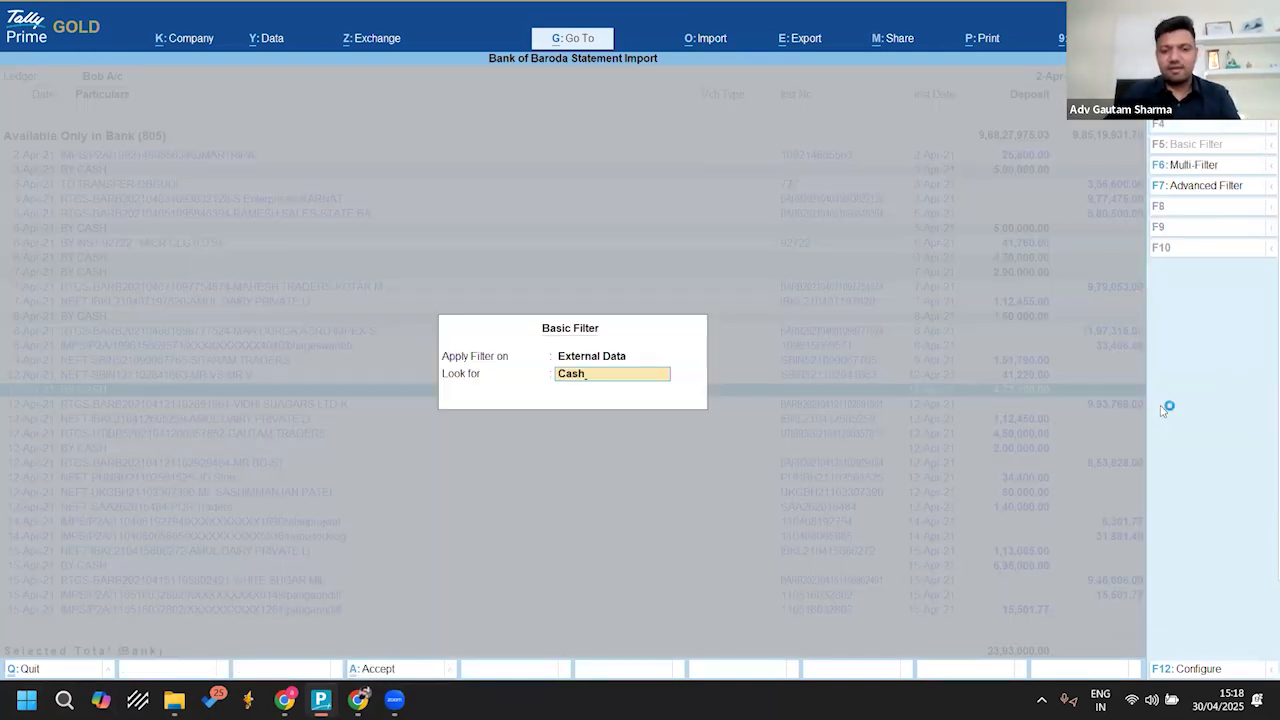
key("Return")
Step: Examine the filtered cash transactions from April through October 2021 and return to the first entry
key("Down")
key("Down")
key("Down")
key("Down")
key("Down")
key("Down")
key("Down")
key("Down")
key("Down")
key("Down")
key("Down")
key("Down")
key("Down")
key("Down")
key("Down")
key("Down")
key("Down")
key("Down")
key("Down")
key("Down")
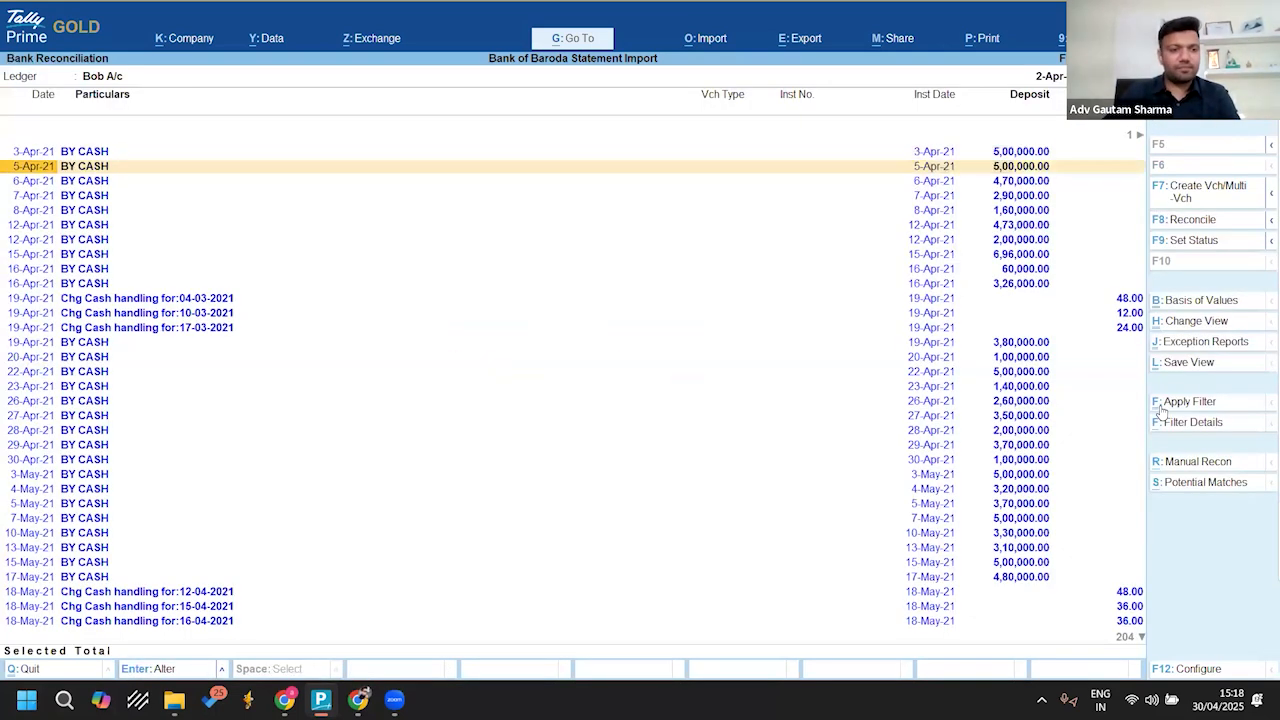
key("Down")
key("Down")
key("Down")
key("Down")
key("Down")
key("Down")
key("Down")
key("Down")
key("Down")
key("Down")
key("Down")
key("Down")
key("Down")
key("Down")
key("Down")
key("Down")
key("Down")
key("Down")
key("Down")
key("Down")
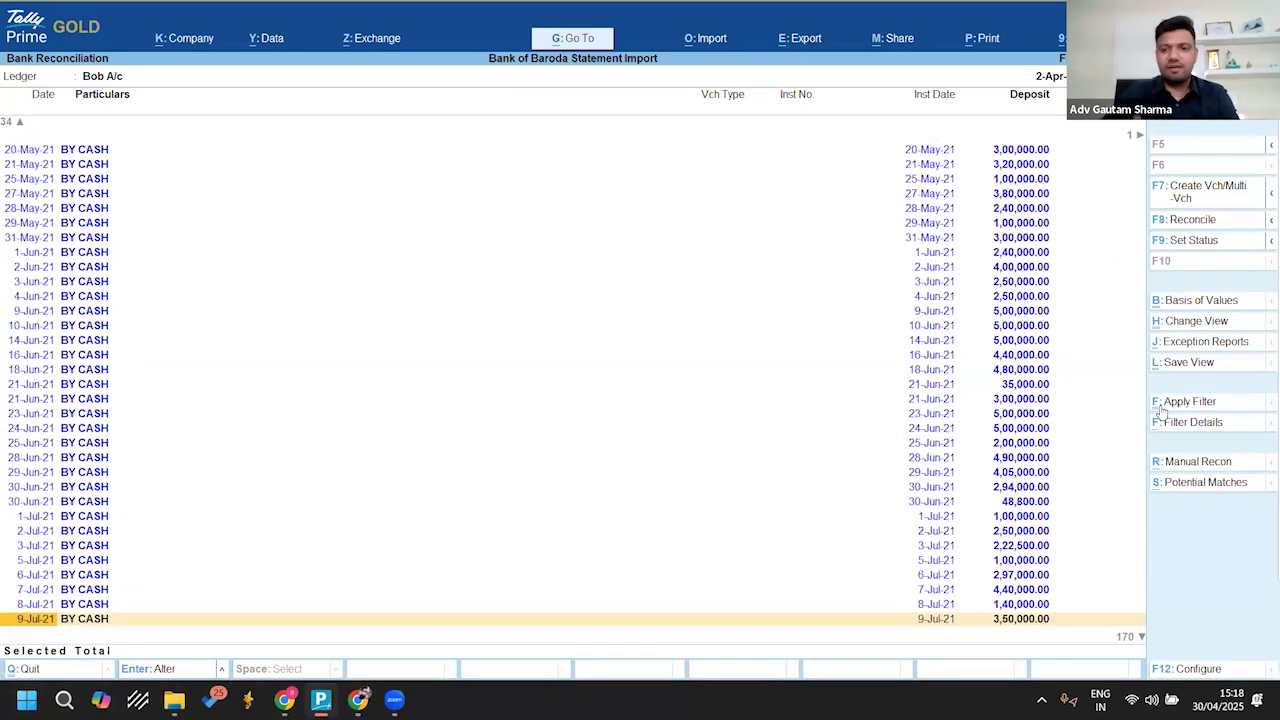
key("Down")
key("Down")
key("Down")
key("Down")
key("Down")
key("Down")
key("Down")
key("Down")
key("Down")
key("Down")
key("Down")
key("Down")
key("Down")
key("Down")
key("Down")
key("Down")
key("Down")
key("Down")
key("Down")
key("Down")
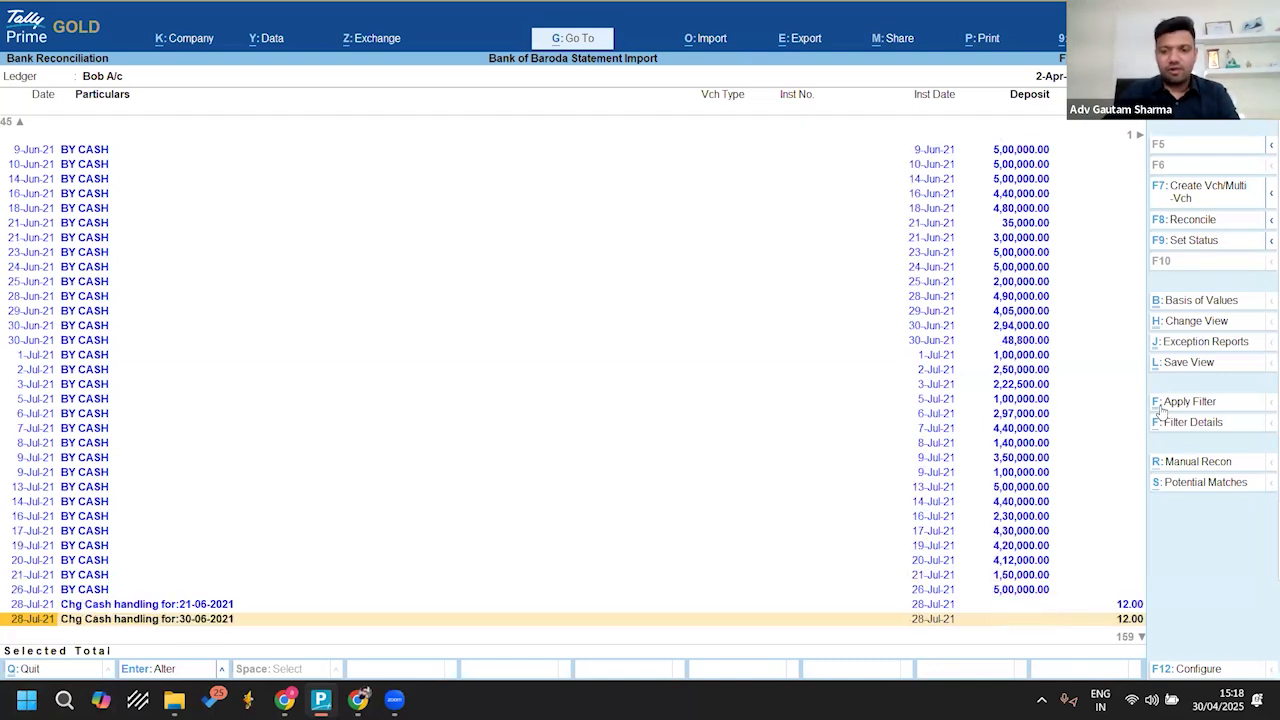
key("Down")
key("Down")
key("Down")
key("Down")
key("Down")
key("Down")
key("Down")
key("Down")
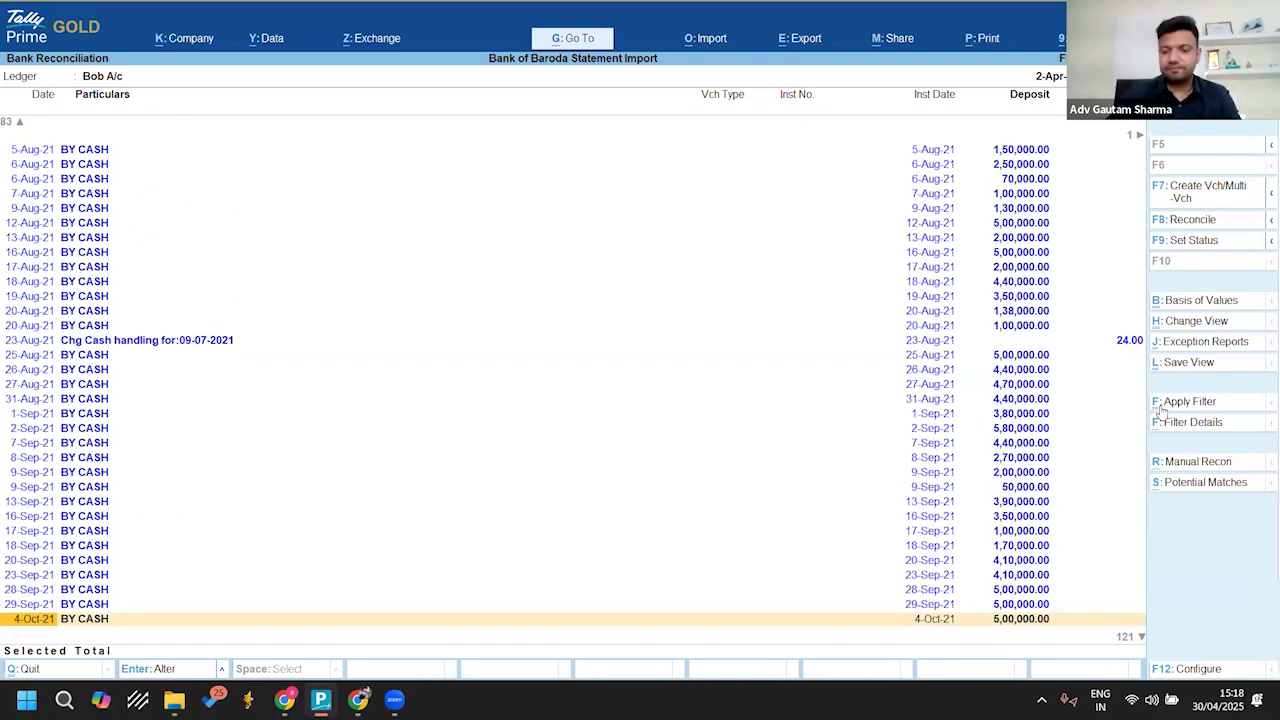
key("Home")
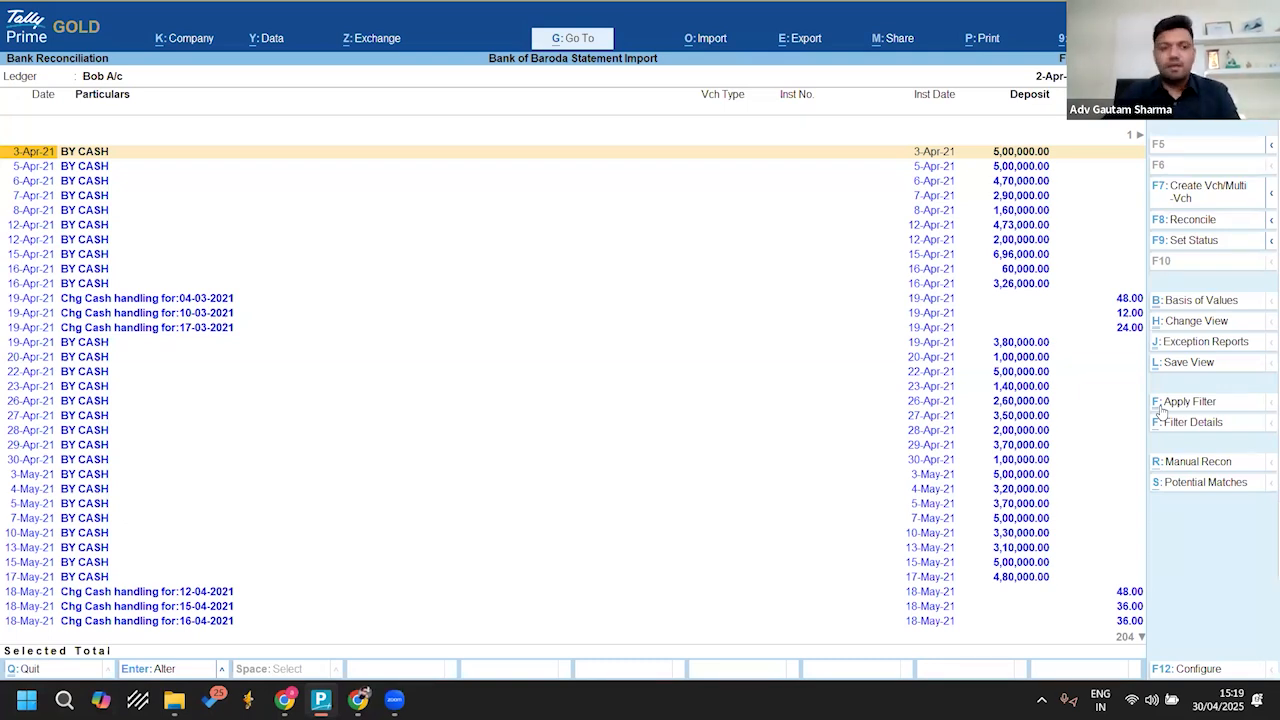
Step: Select the five BY CASH deposits dated 3-Apr-21 to 8-Apr-21 and start multiple voucher creation for them
key("space")
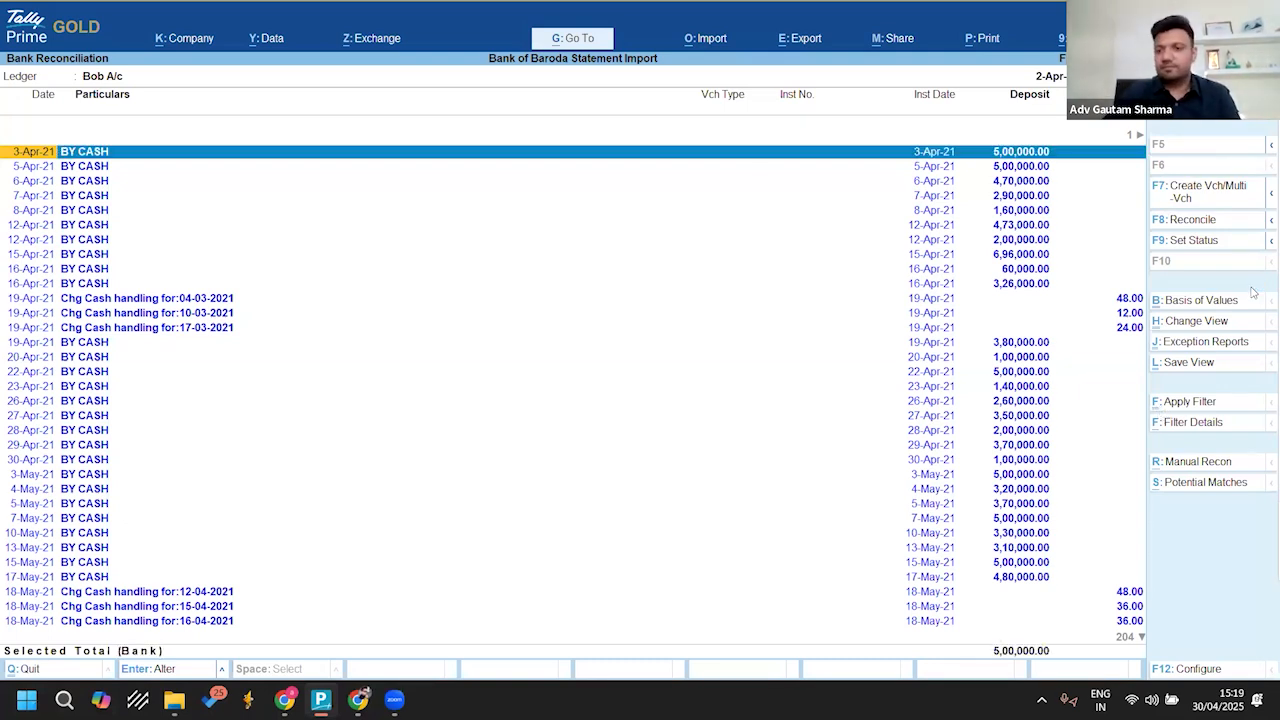
key("shift+Down")
key("shift+Down")
key("shift+Down")
key("shift+Down")
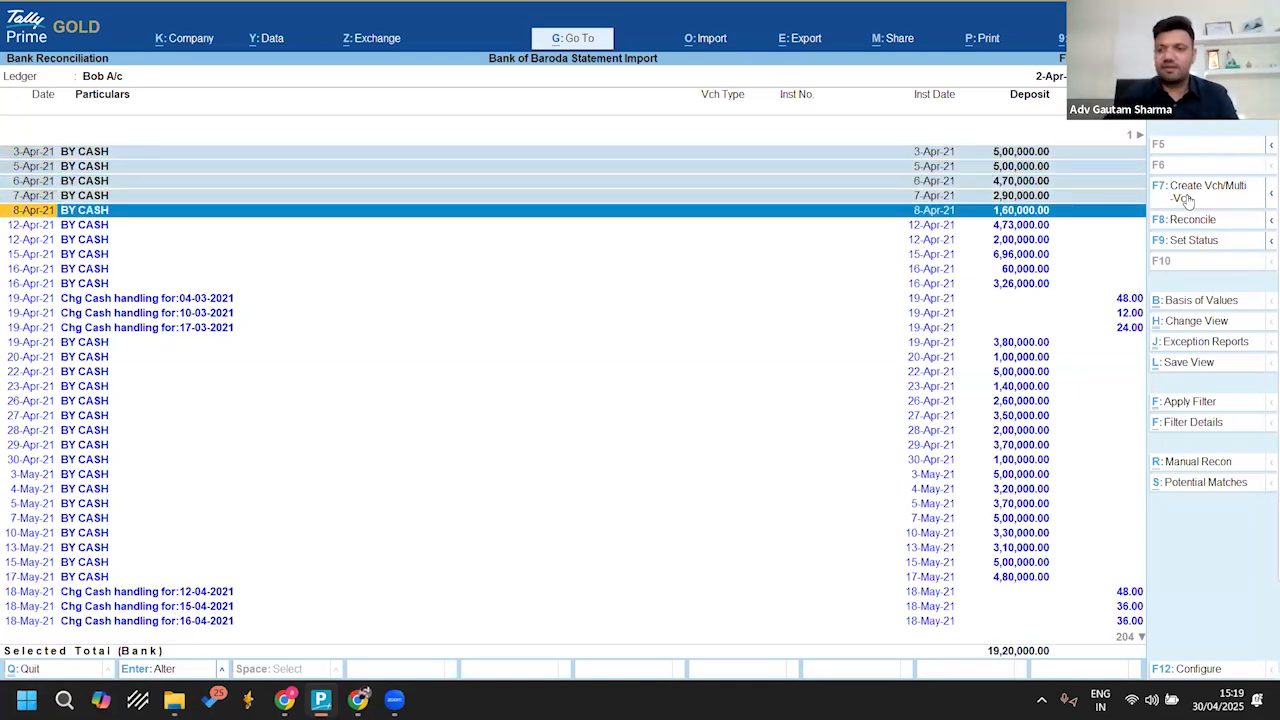
left_click(1191, 196)
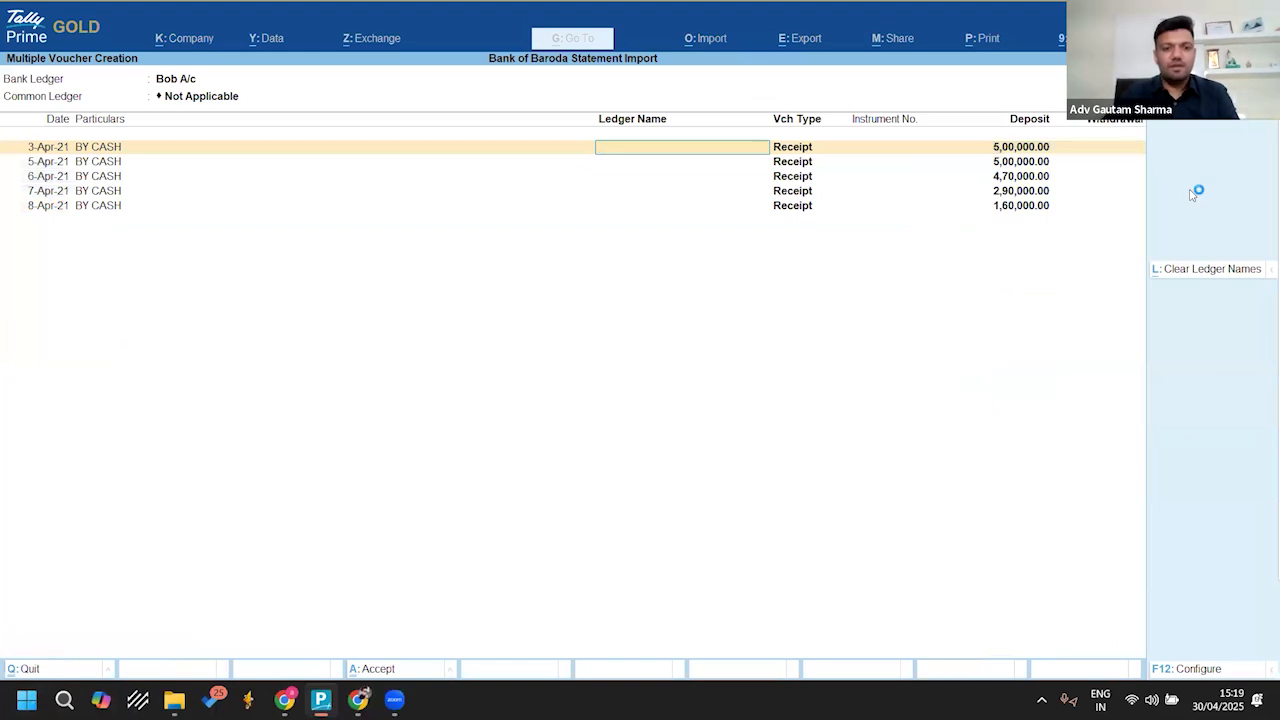
Step: Set the common ledger to Cash for all the receipt vouchers and check the ledger name of the listed entries
key("BackSpace")
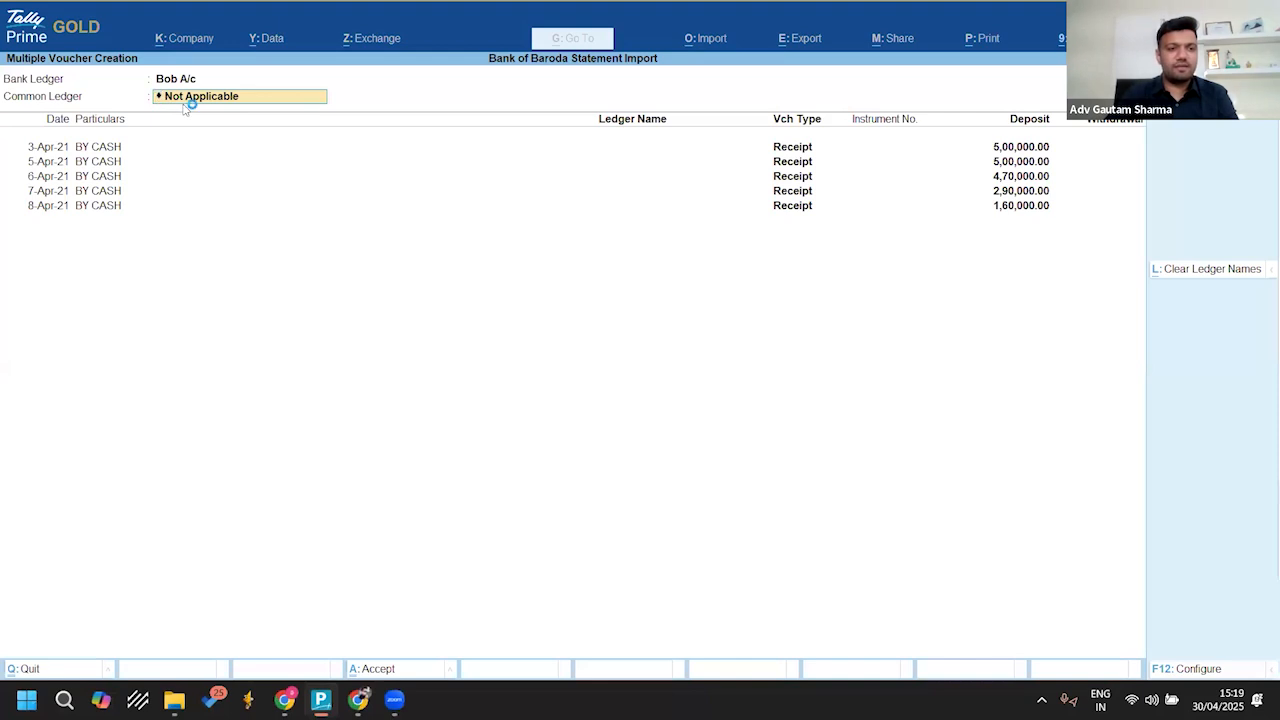
type("Cas")
key("Return")
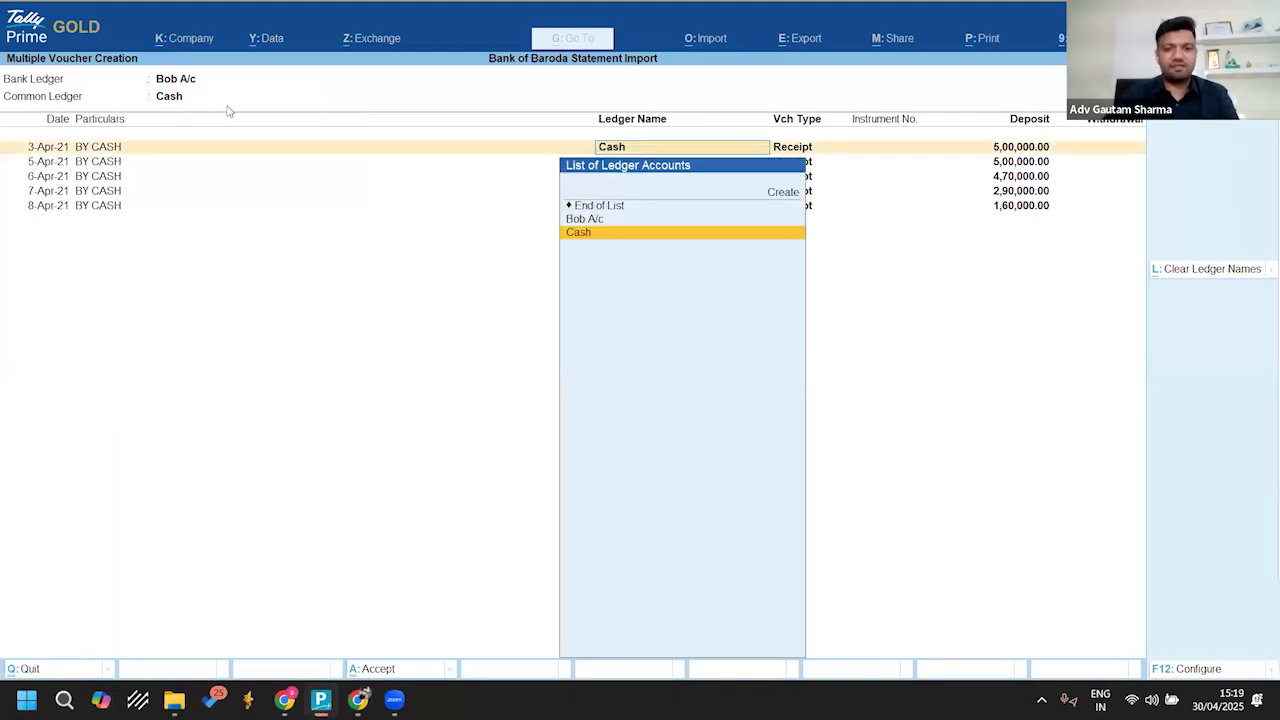
key("Return")
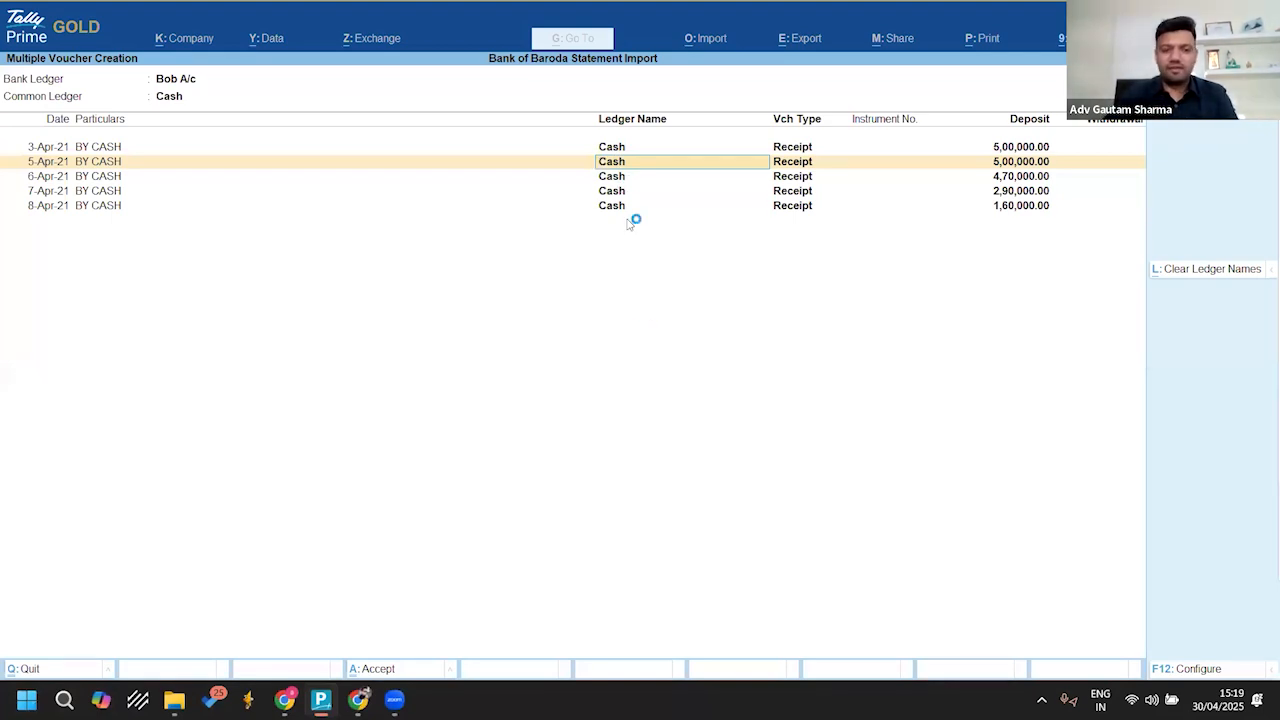
key("Up")
key("Up")
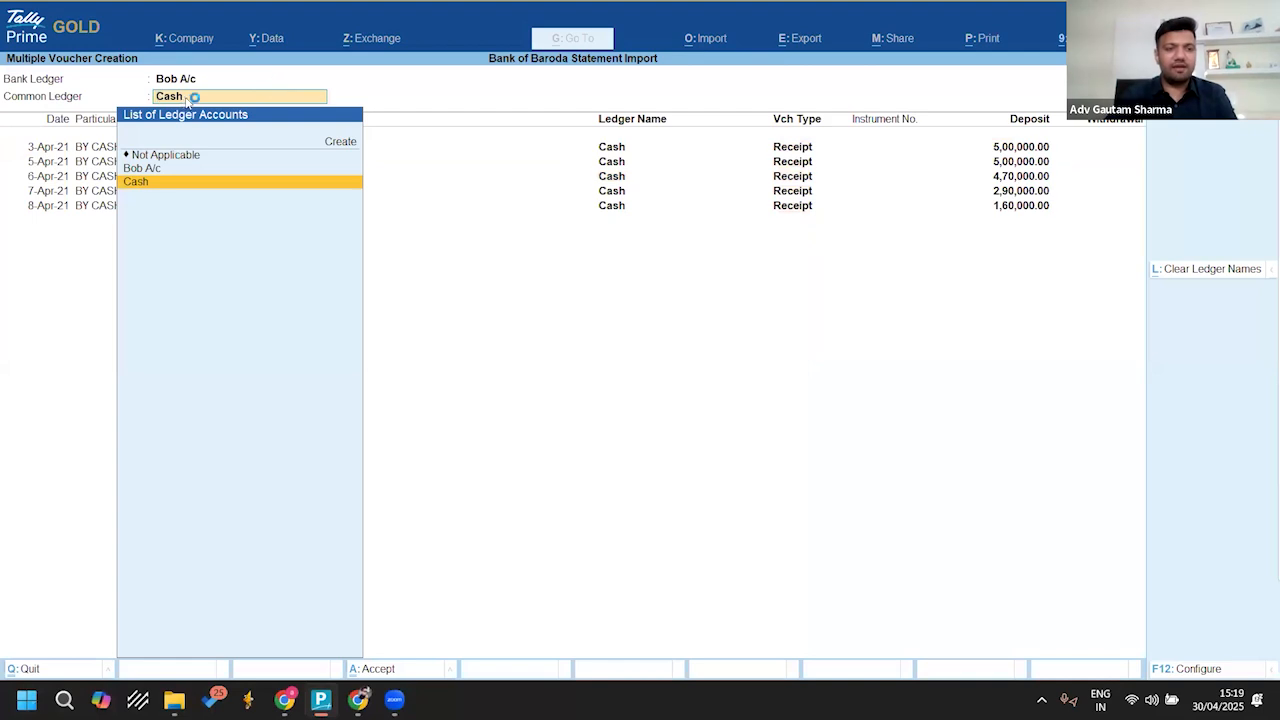
key("Down")
key("Down")
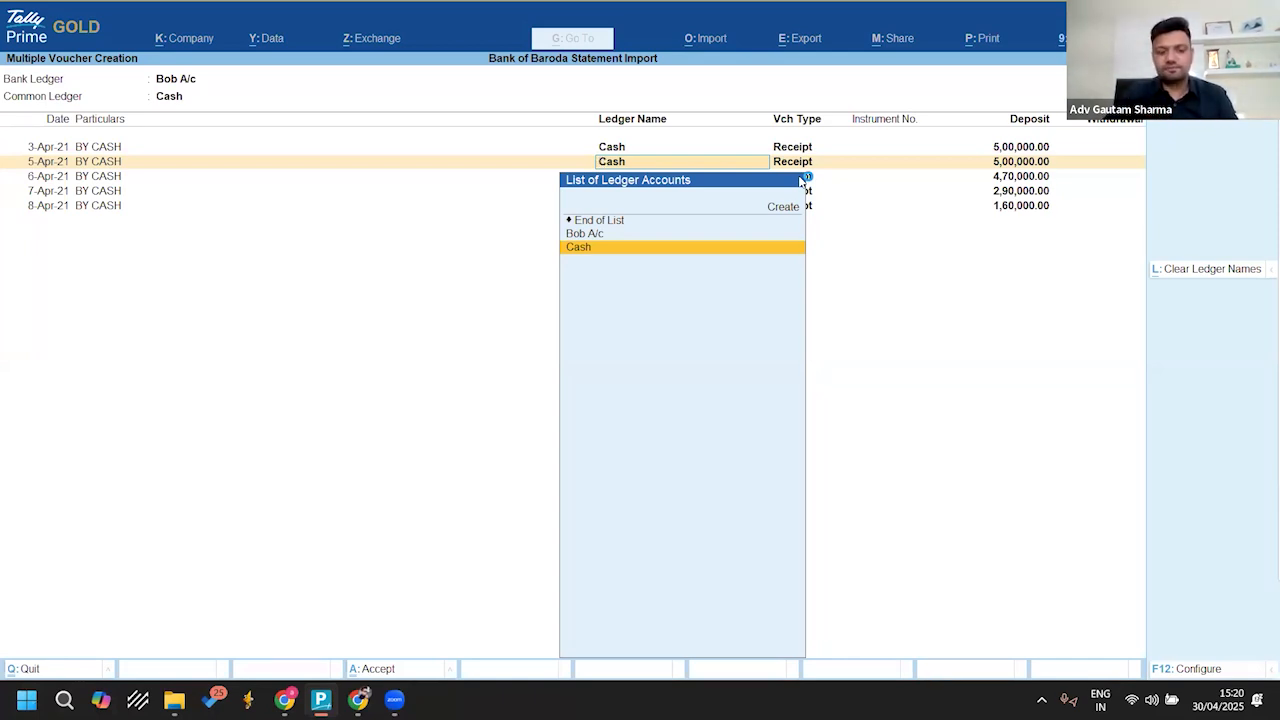
Step: Quit the multiple voucher creation without saving, leave the filtered list and return to the Bank Reconciliation Summary
key("Escape")
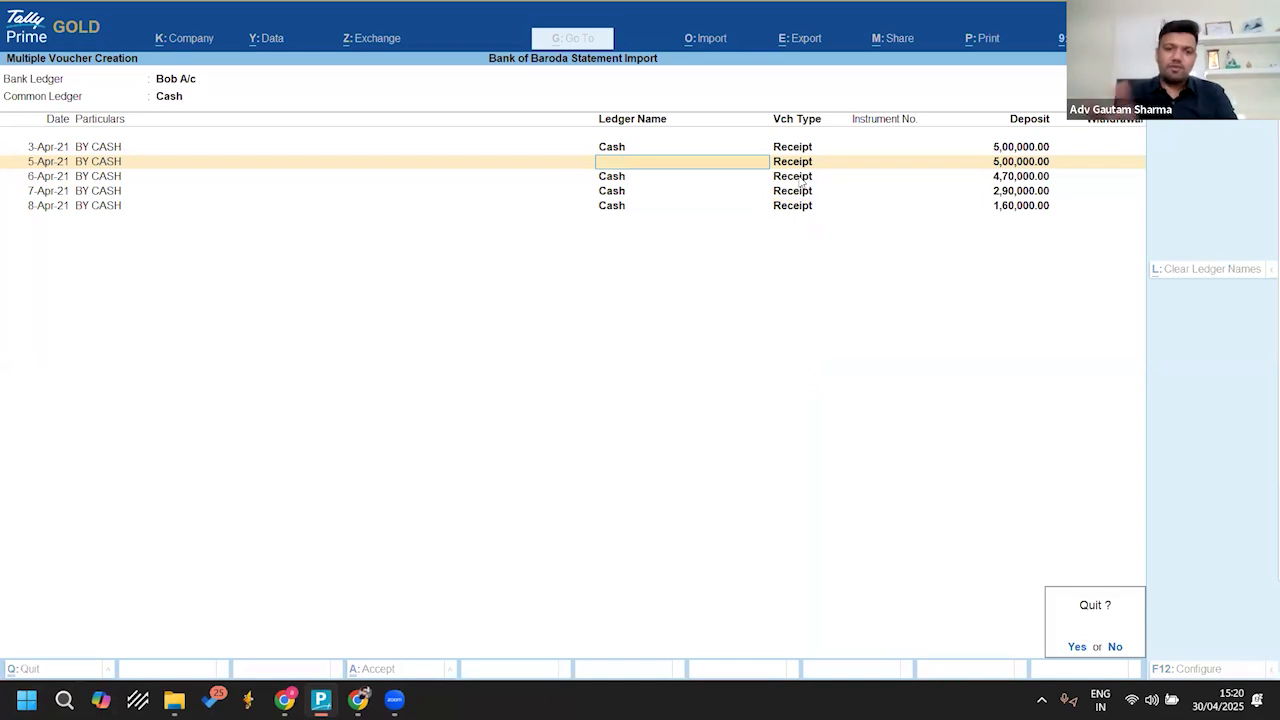
key("y")
key("Escape")
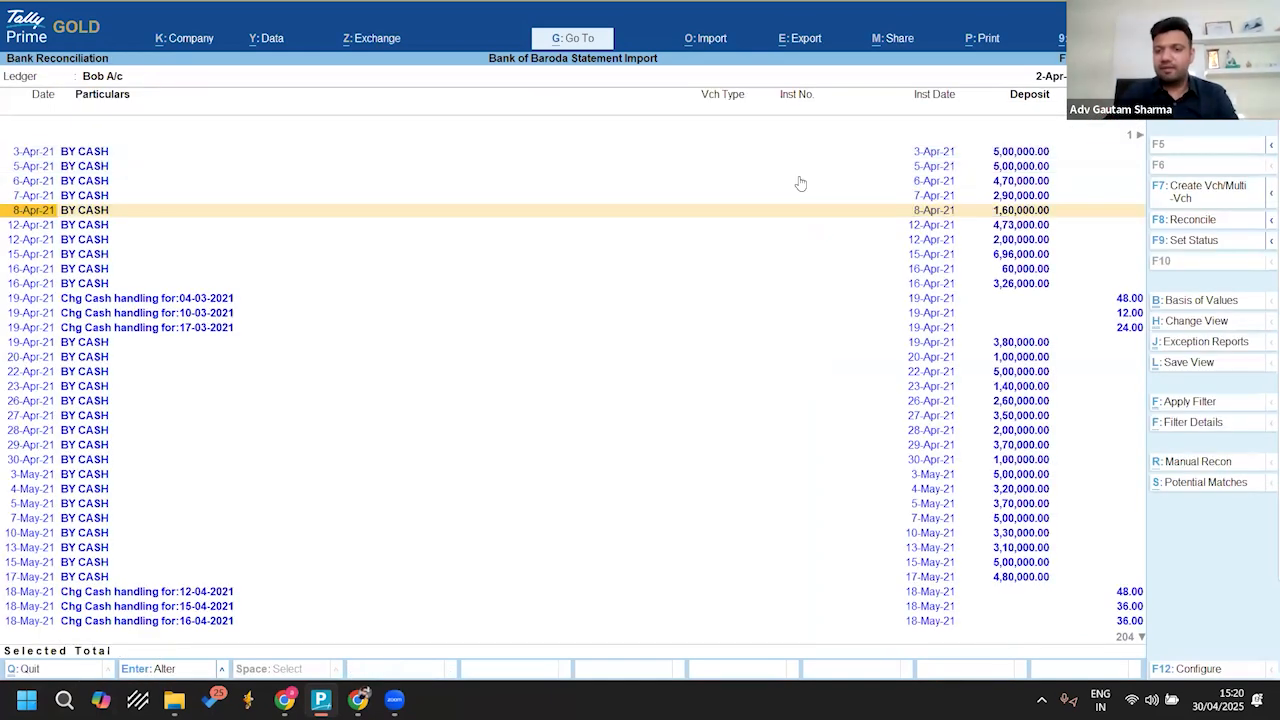
key("Escape")
key("Escape")
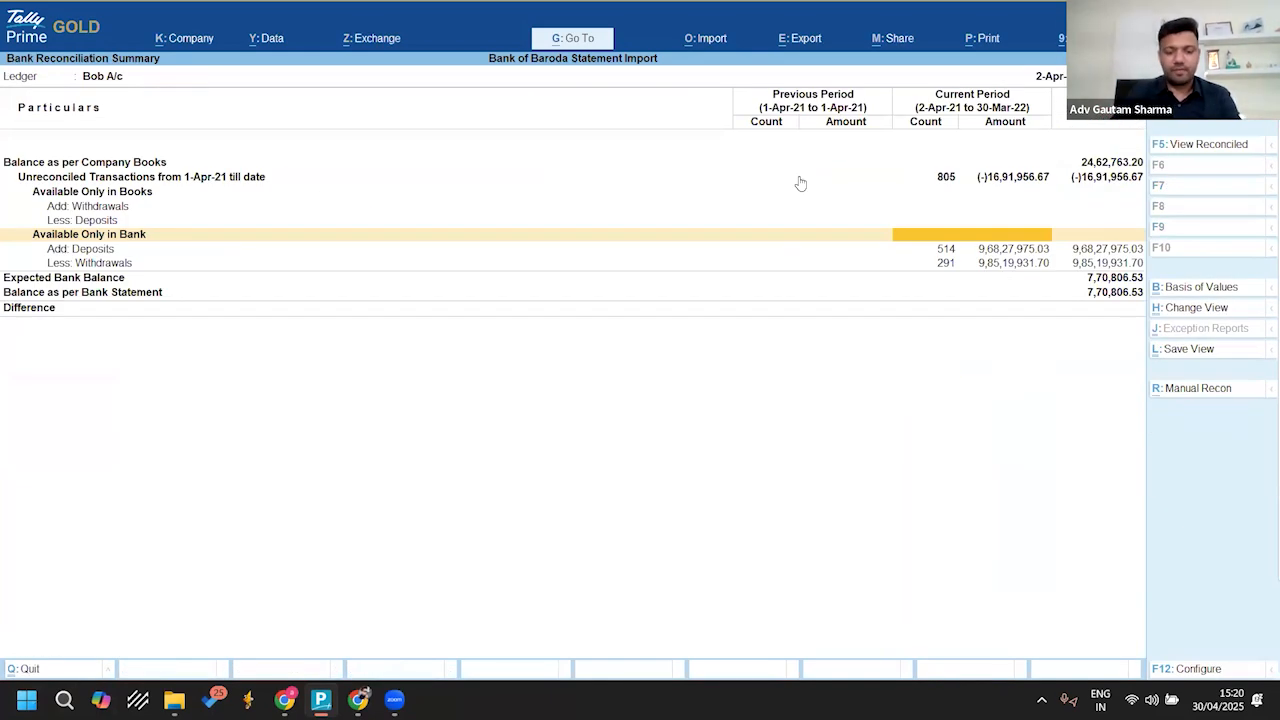
Step: Open the Bob A/c ledger for alteration from the list of accounting masters
key("alt+g")
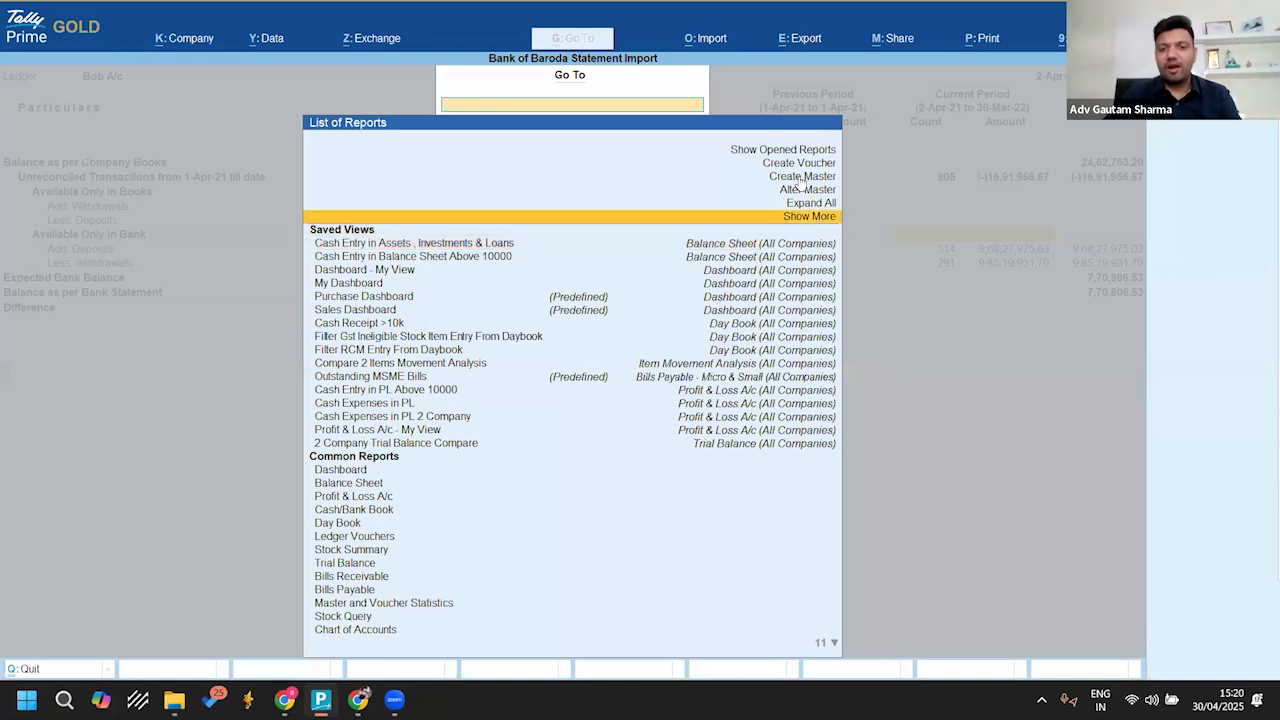
key("Up")
key("Up")
key("Return")
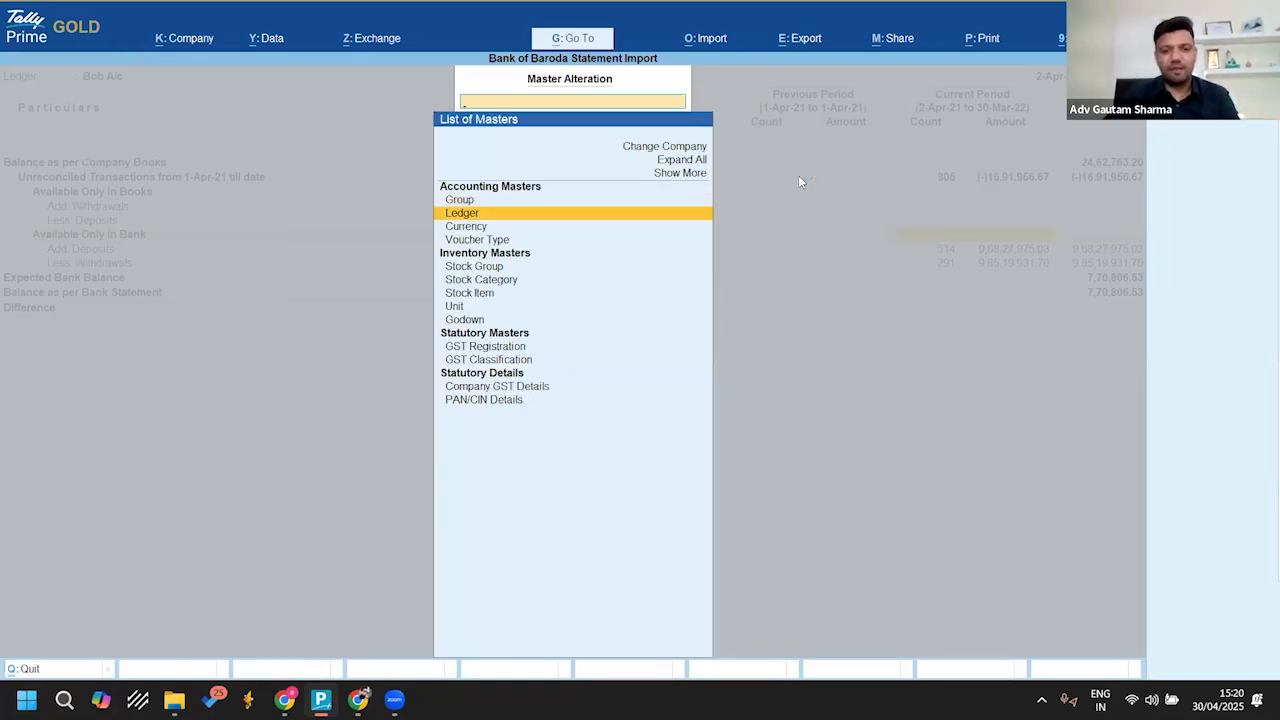
key("Return")
key("Down")
key("Up")
key("Return")
key("Return")
key("Return")
key("Return")
key("Return")
key("Return")
key("Return")
key("Return")
key("Return")
key("Return")
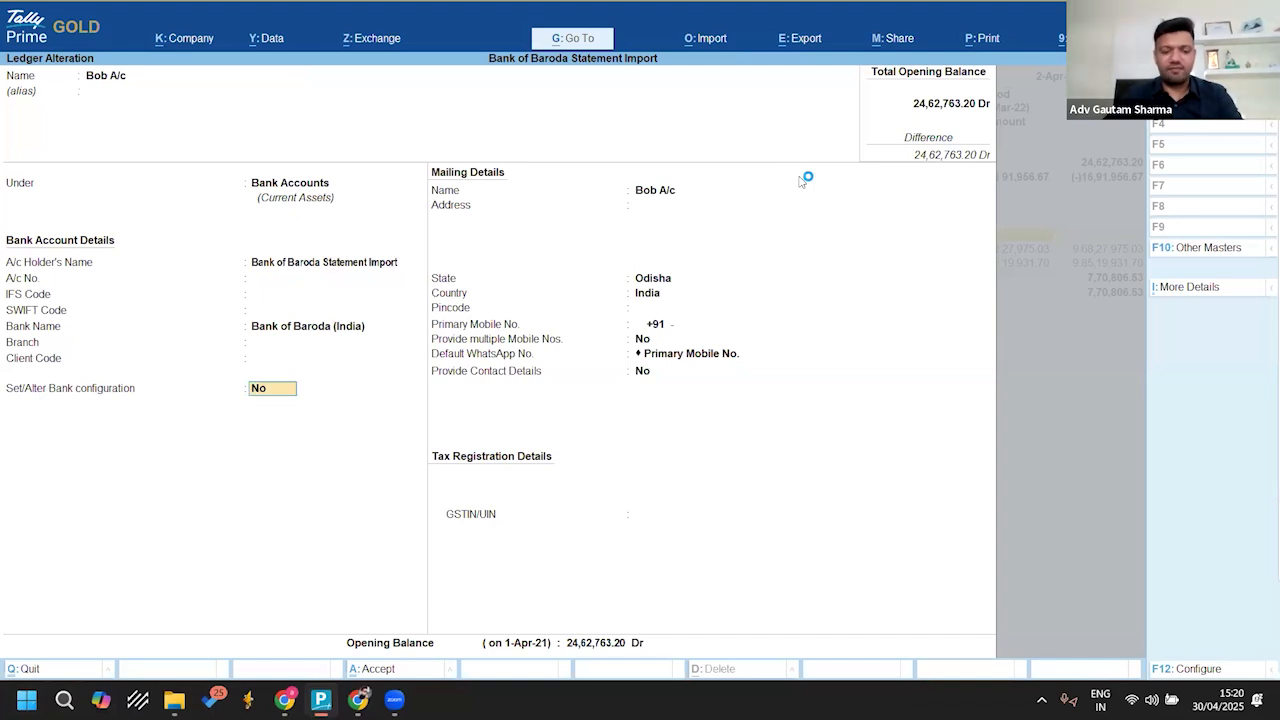
Step: Open the Bob A/c bank ledger for alteration and bring up its bank configuration
key("y")
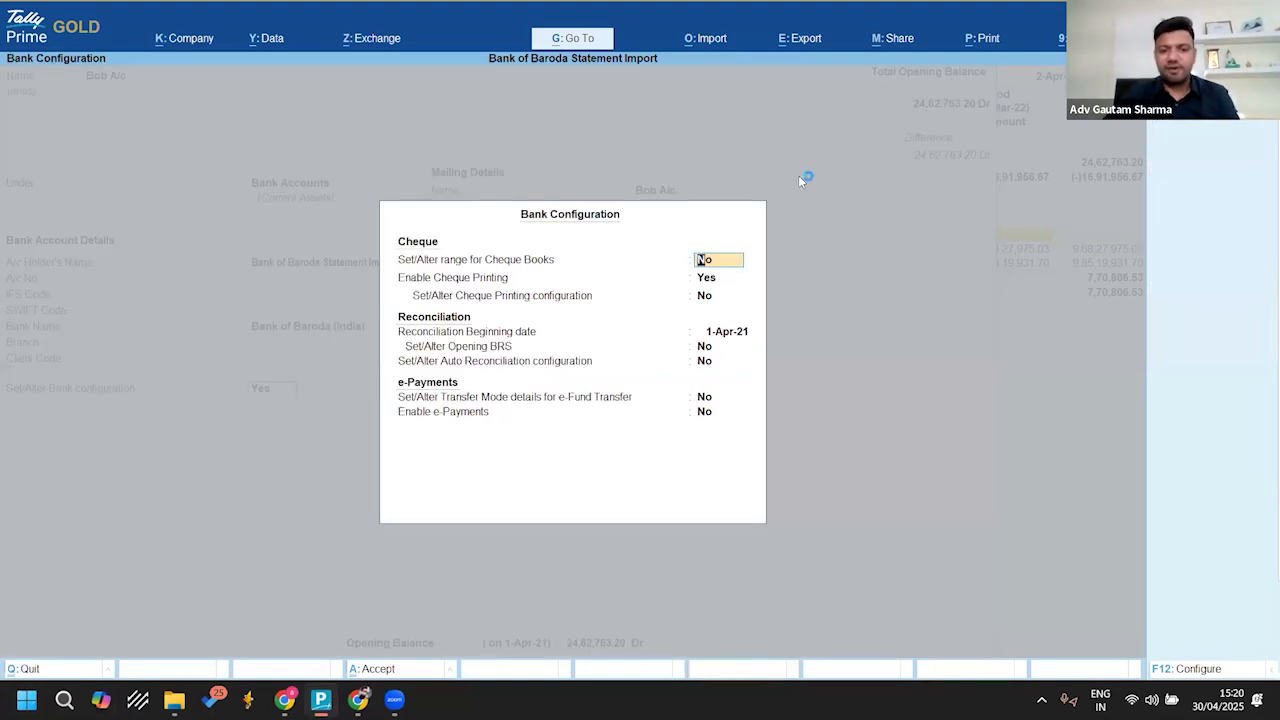
Step: Keep the cheque and opening BRS settings and set Set/Alter Auto Reconciliation configuration to Yes
key("Return")
key("Return")
key("Return")
key("Return")
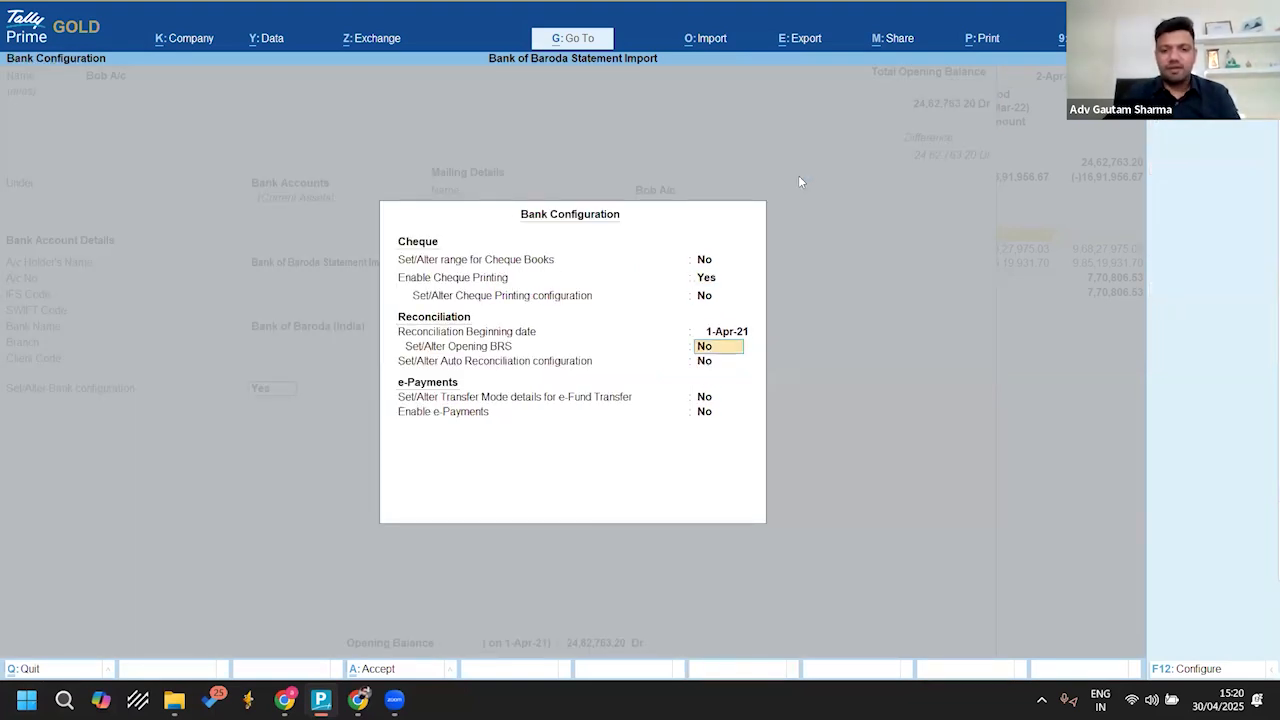
key("BackSpace")
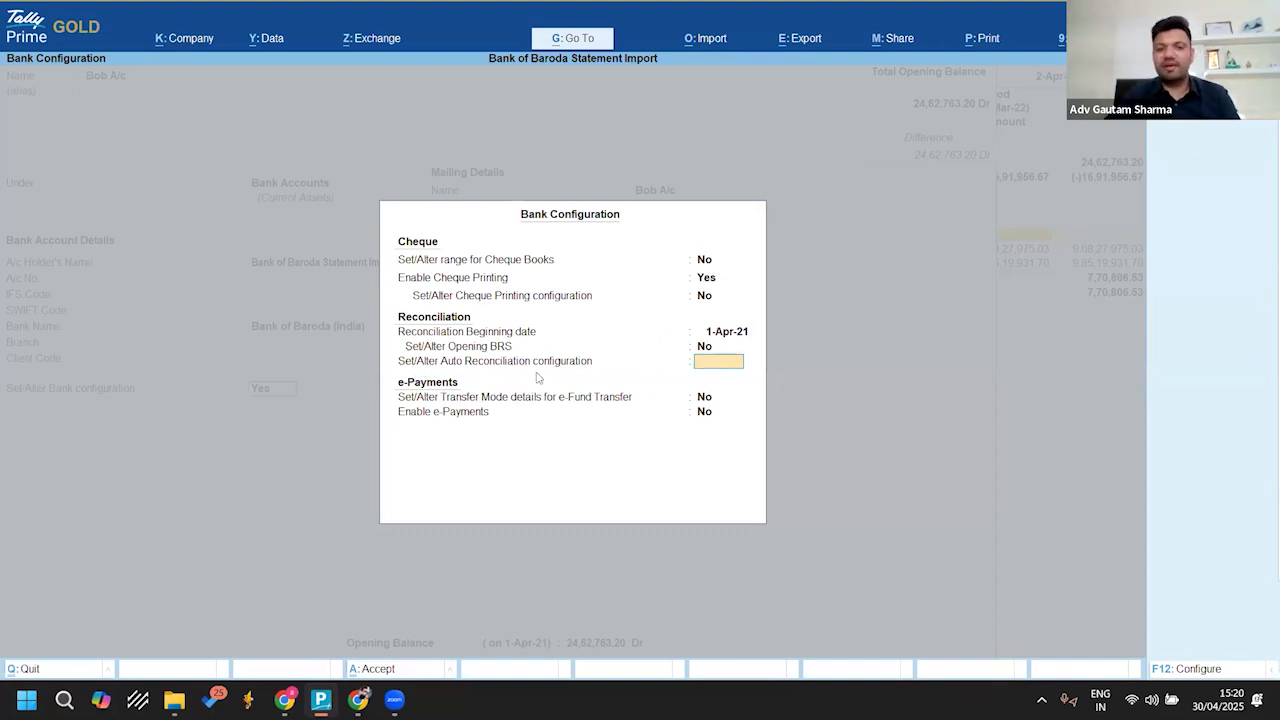
type("y")
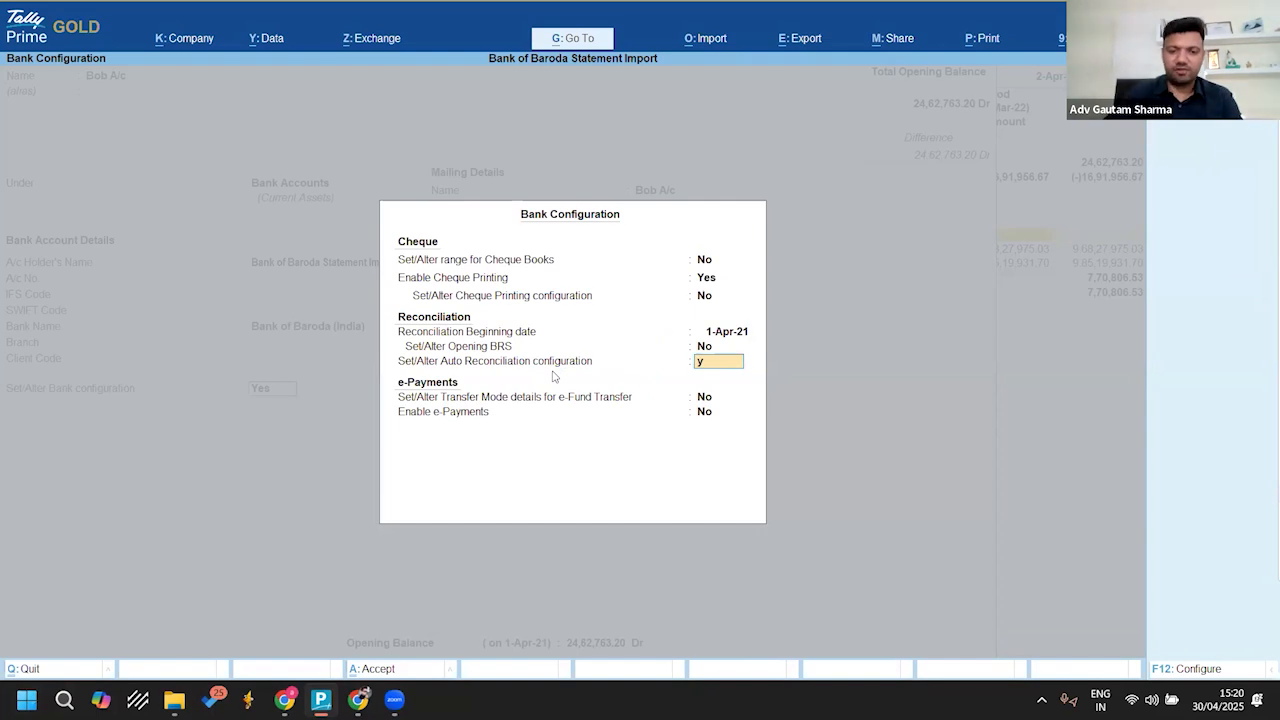
key("Return")
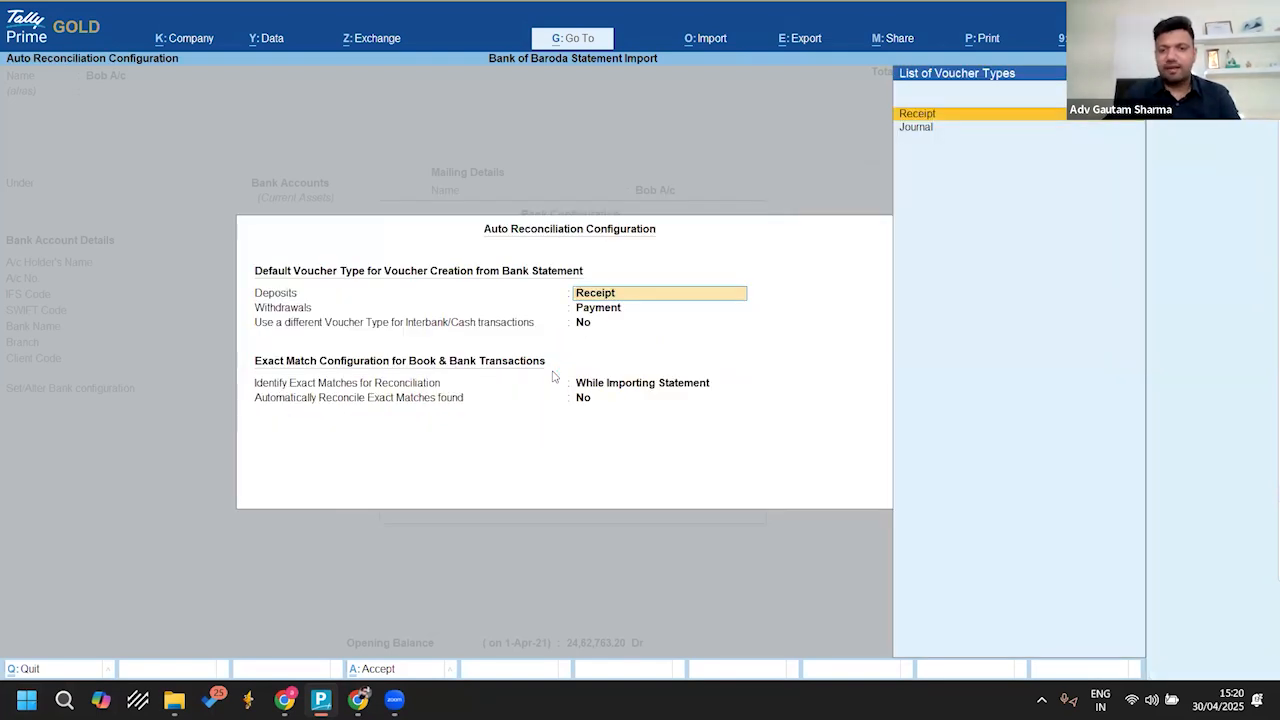
Step: Keep Receipt for deposits and Payment for withdrawals, and enable a different voucher type, Contra, for interbank/cash transactions
key("Return")
key("Return")
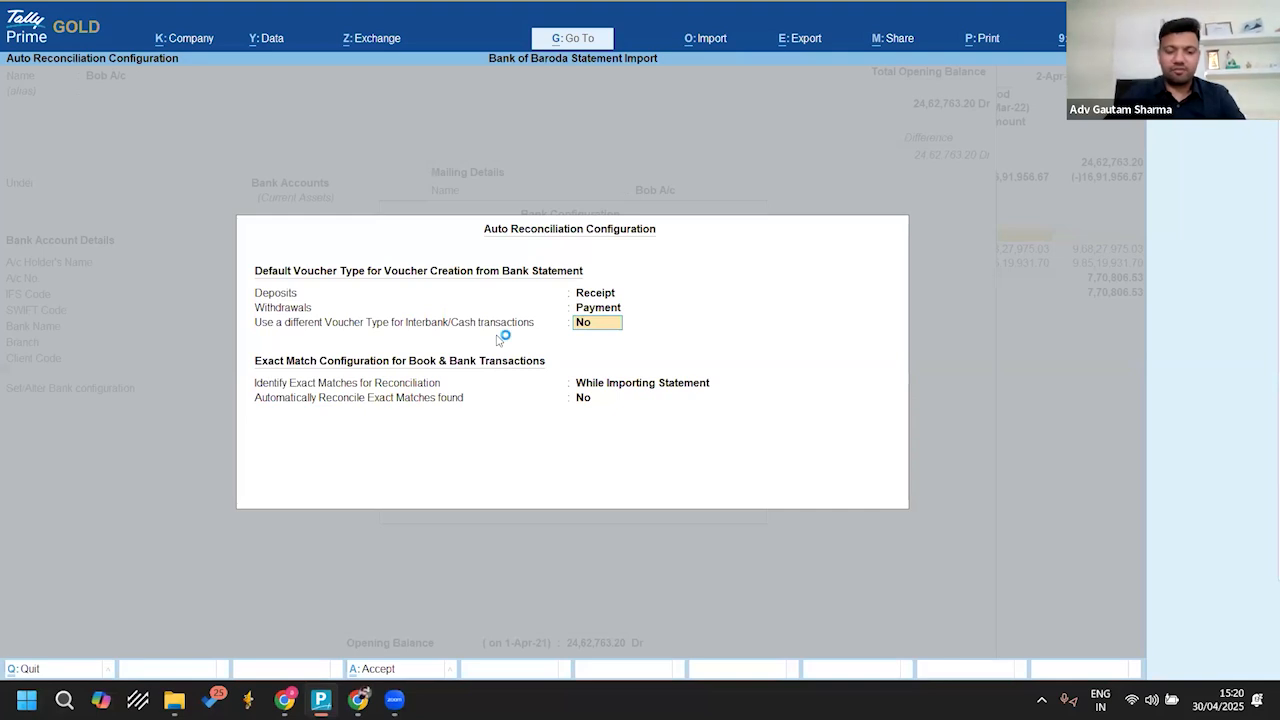
type("y")
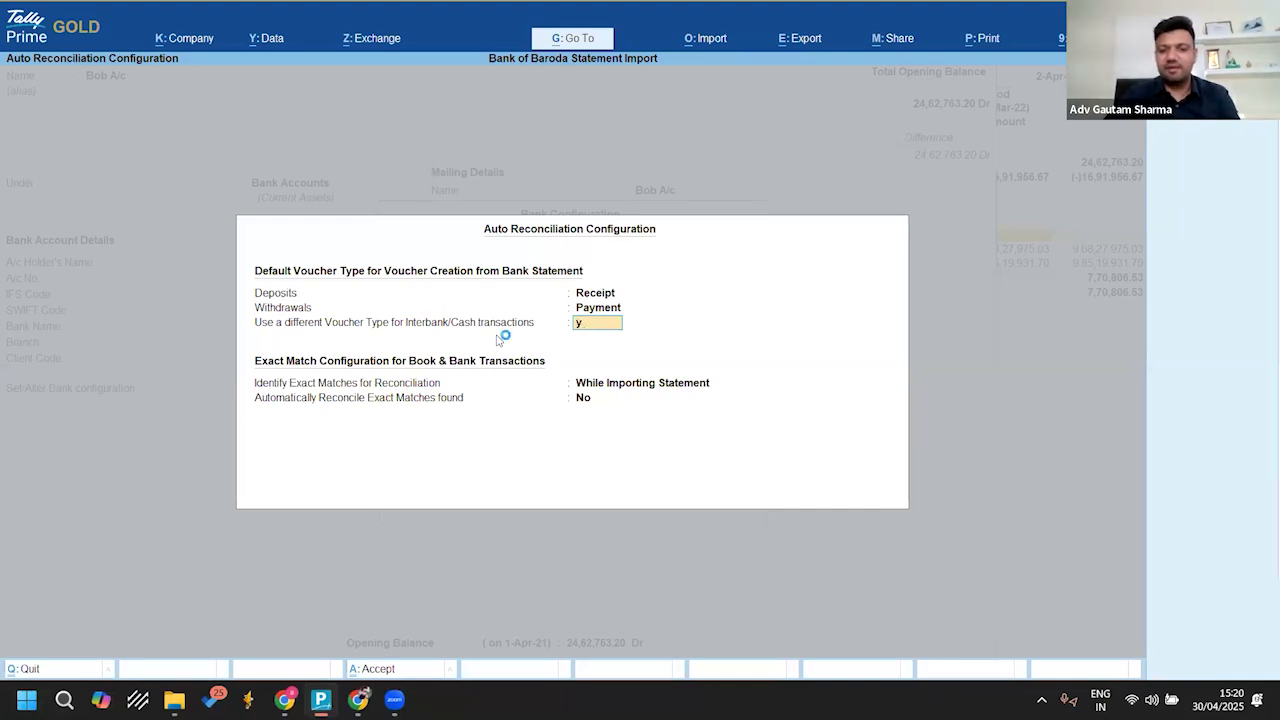
key("Return")
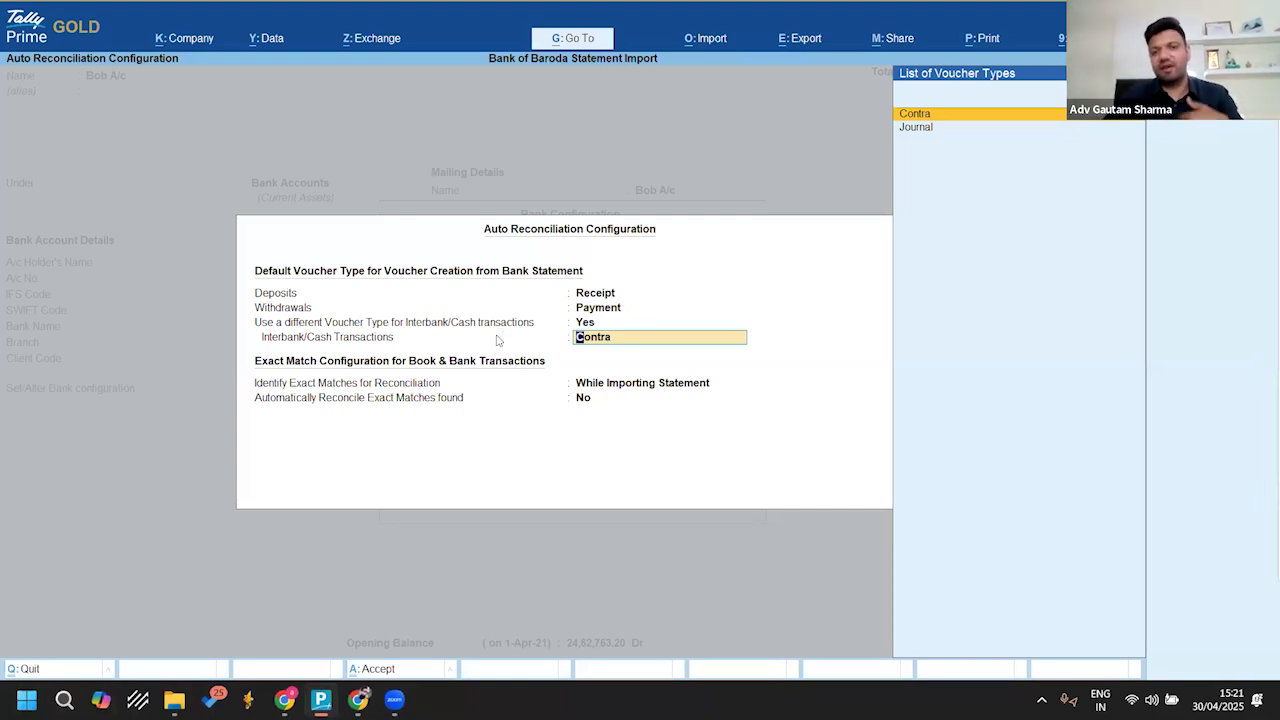
key("Return")
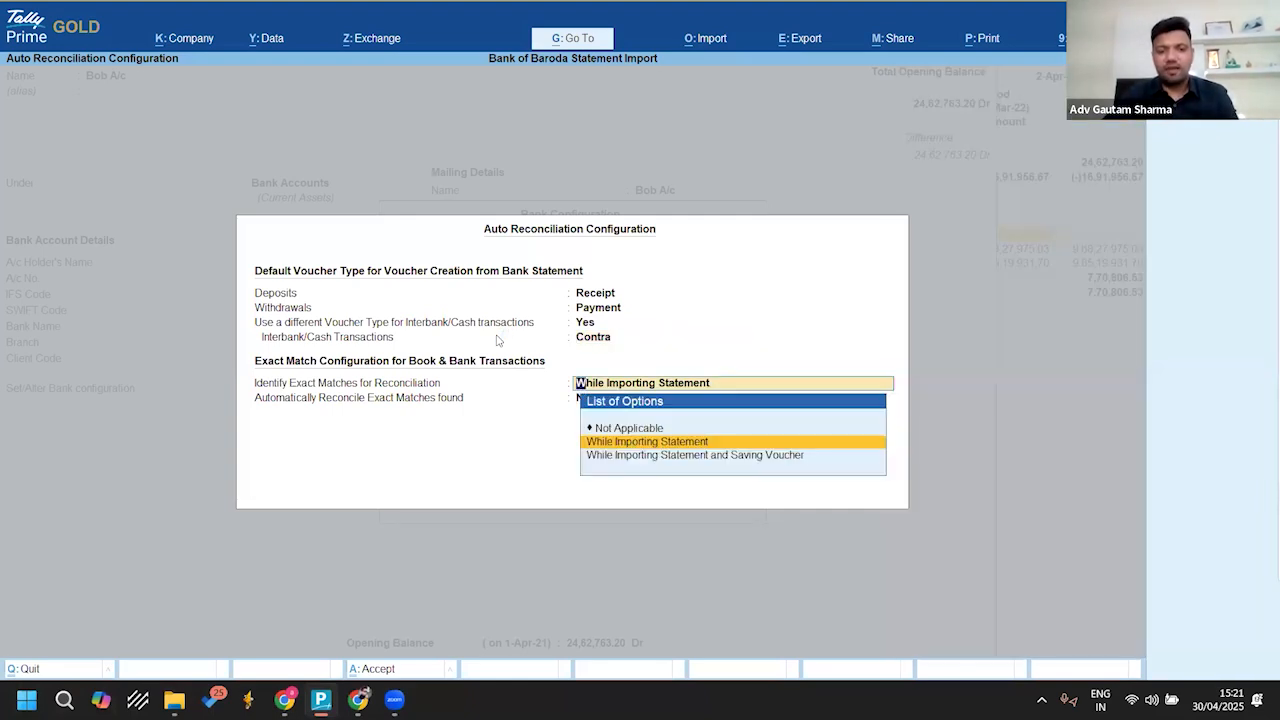
Step: Keep exact matching at While Importing Statement with automatic reconciliation at No, and save the Bob A/c ledger
key("Return")
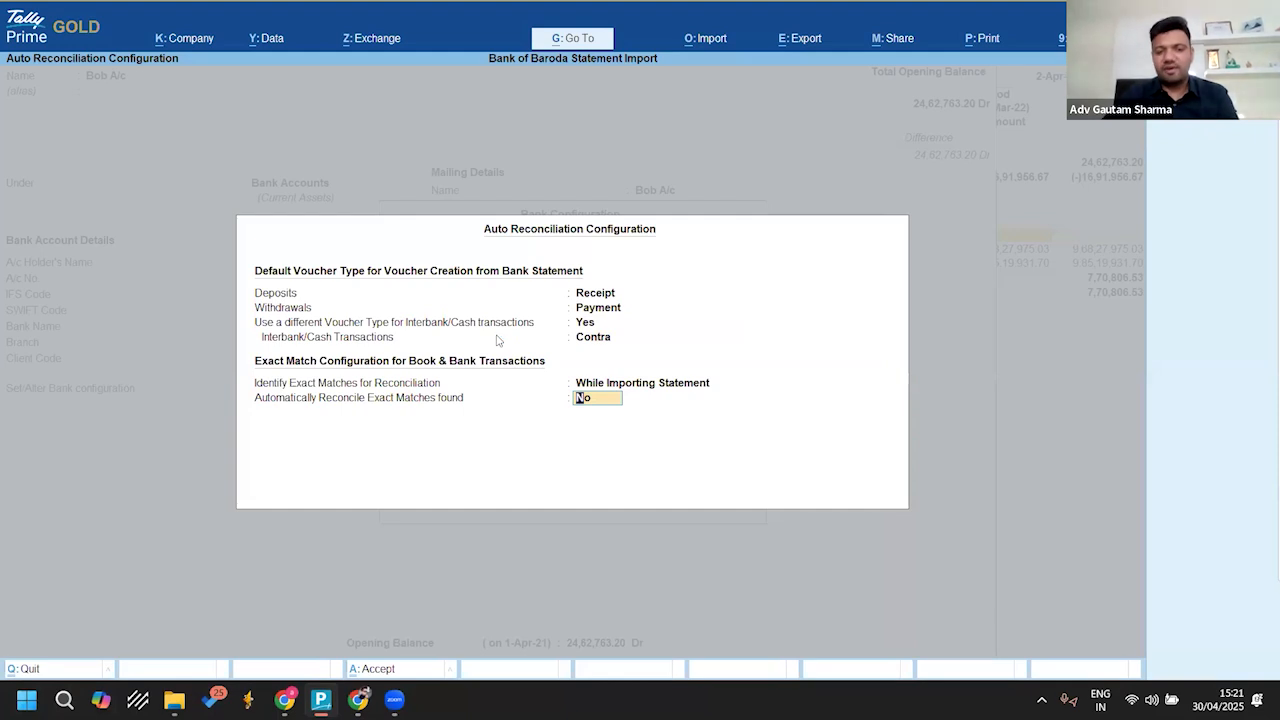
key("Return")
key("Return")
key("Return")
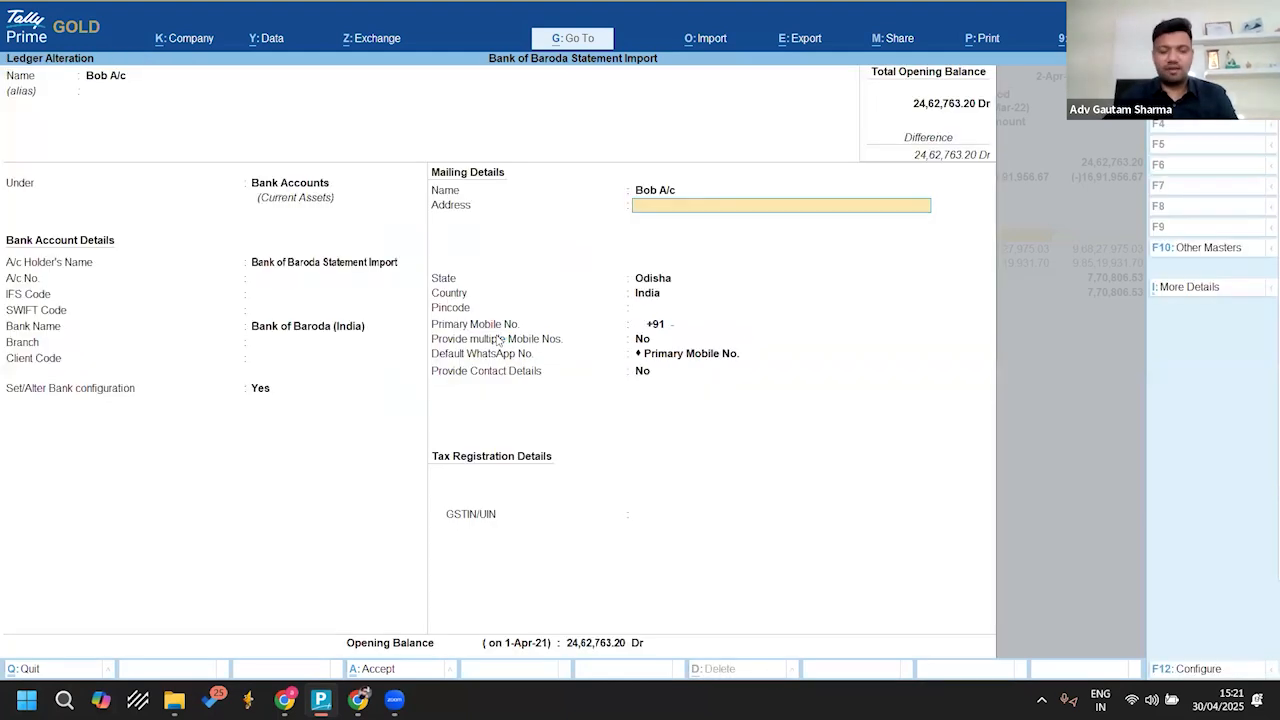
key("ctrl+a")
Step: Return to the Gateway of Tally and open the Bank Reconciliation Summary of Bob A/c from Banking Activities
key("Escape")
key("Escape")
key("Up")
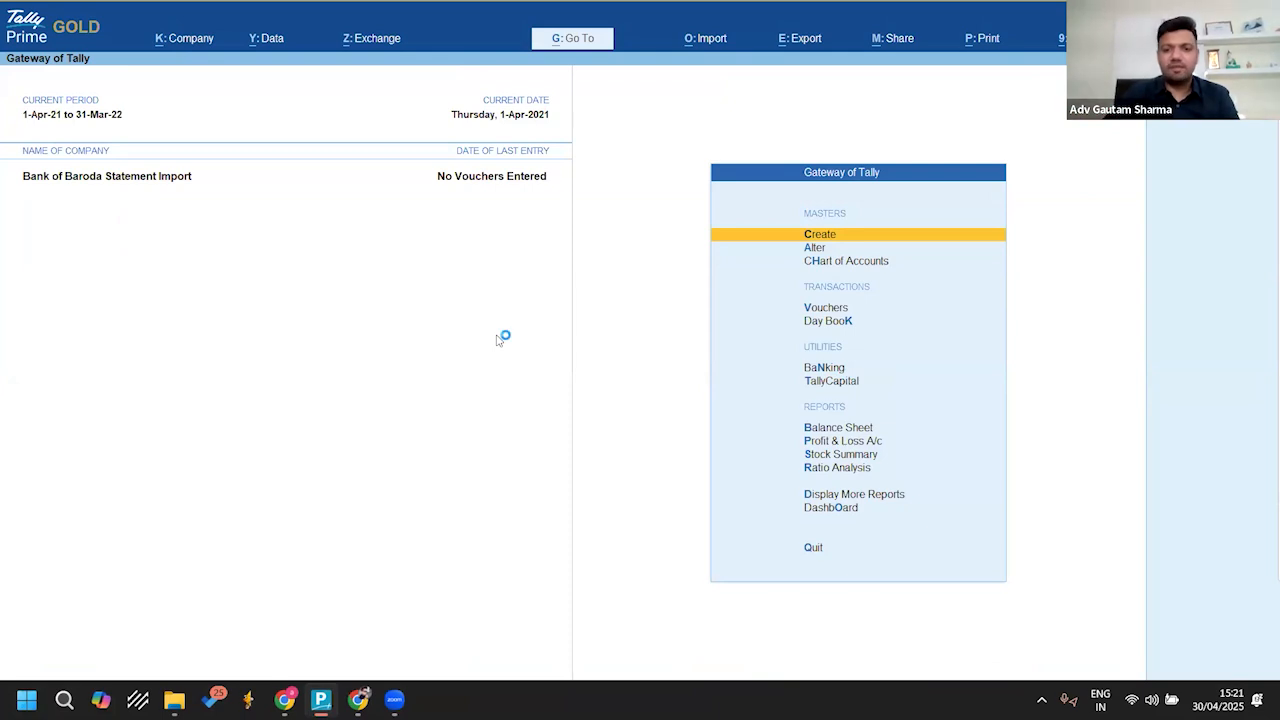
key("Down")
key("Down")
key("Down")
key("Down")
key("Down")
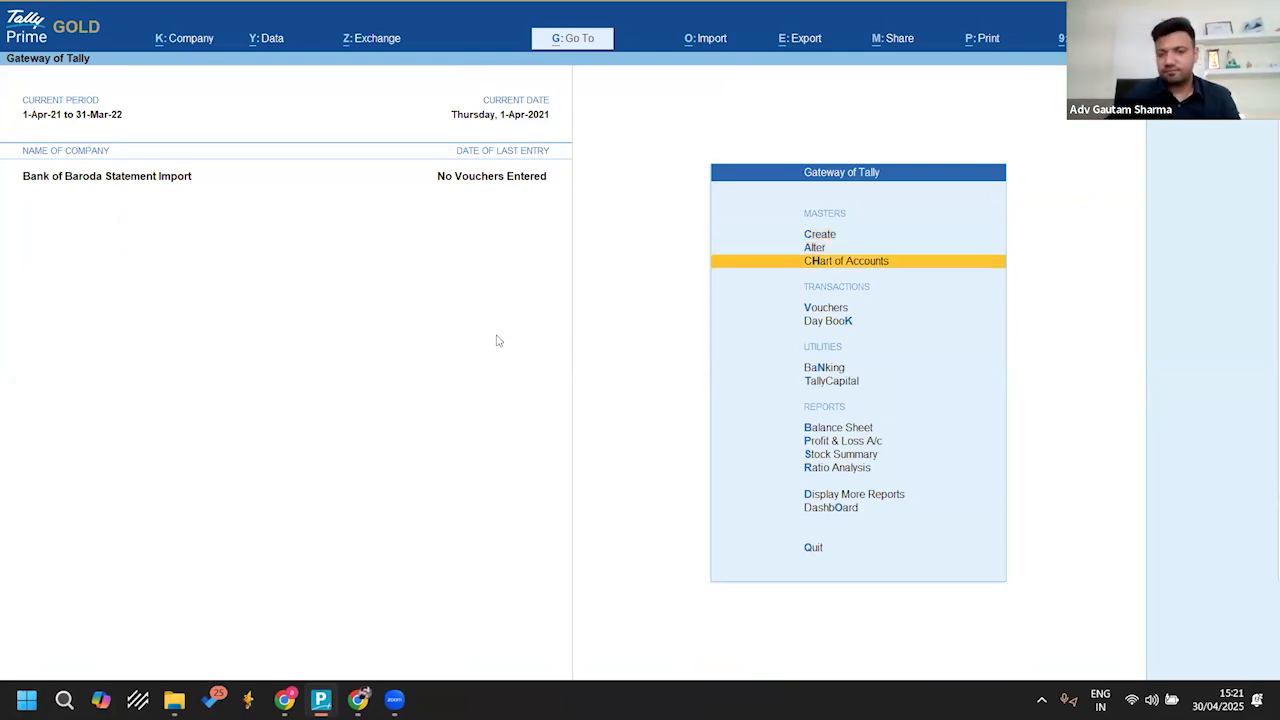
key("Down")
key("Up")
key("Return")
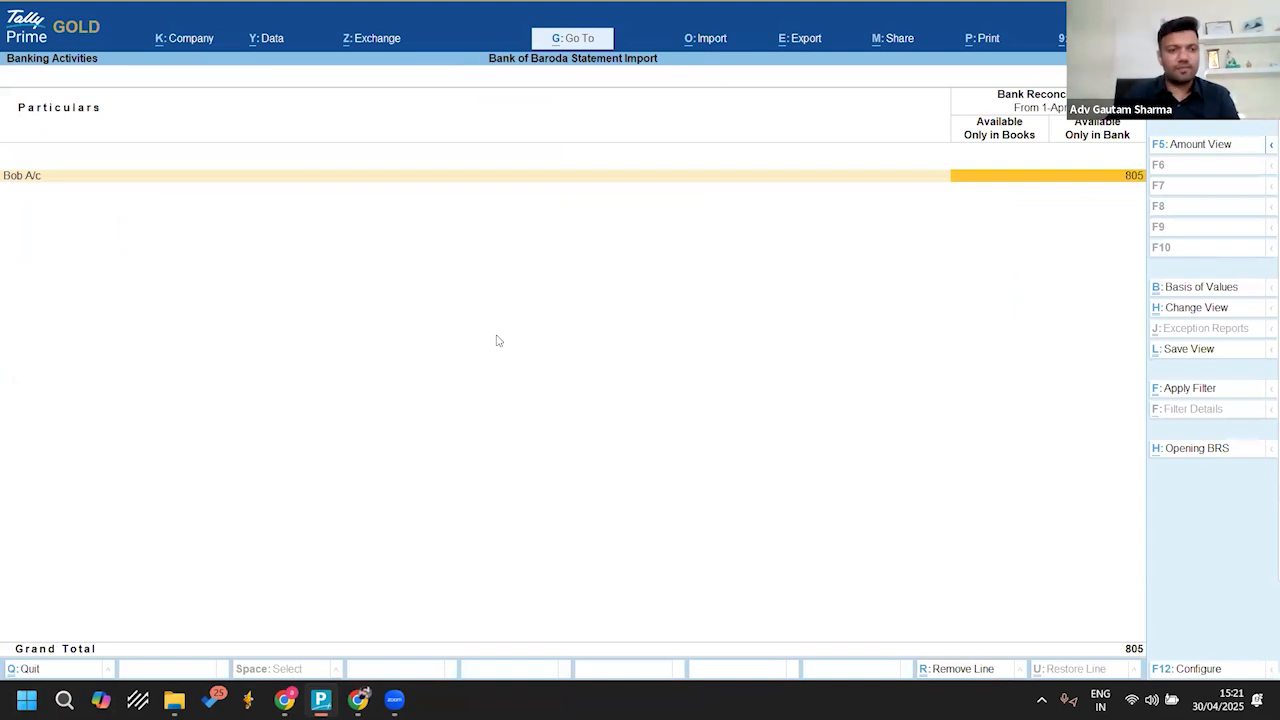
key("Return")
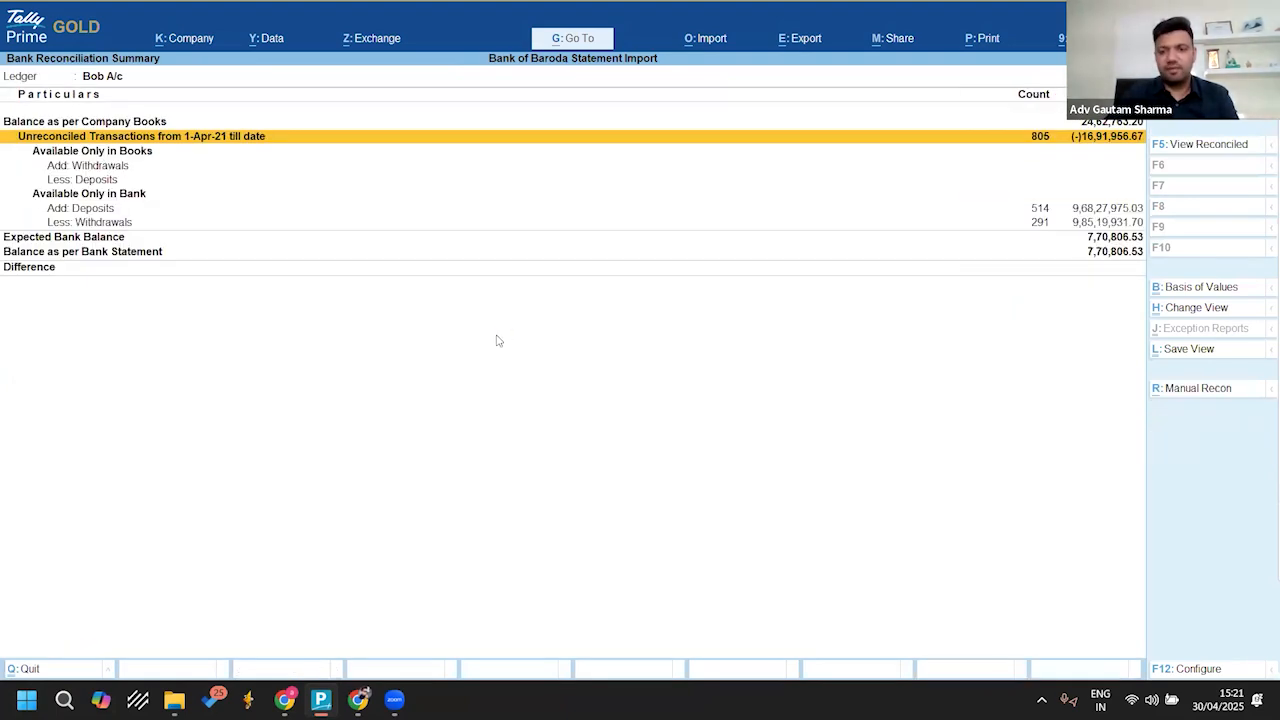
Step: Open the transactions available only in the bank and filter the list by Cash
key("Down")
key("Down")
key("Down")
key("Down")
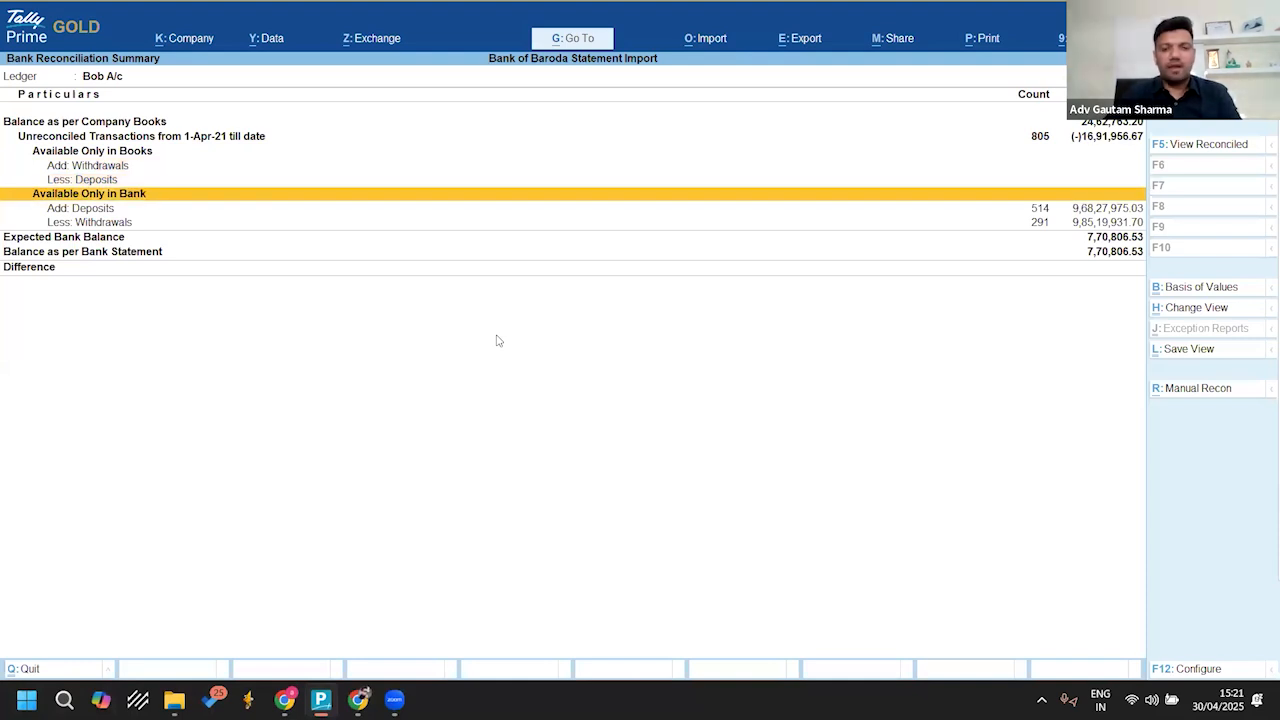
key("Return")
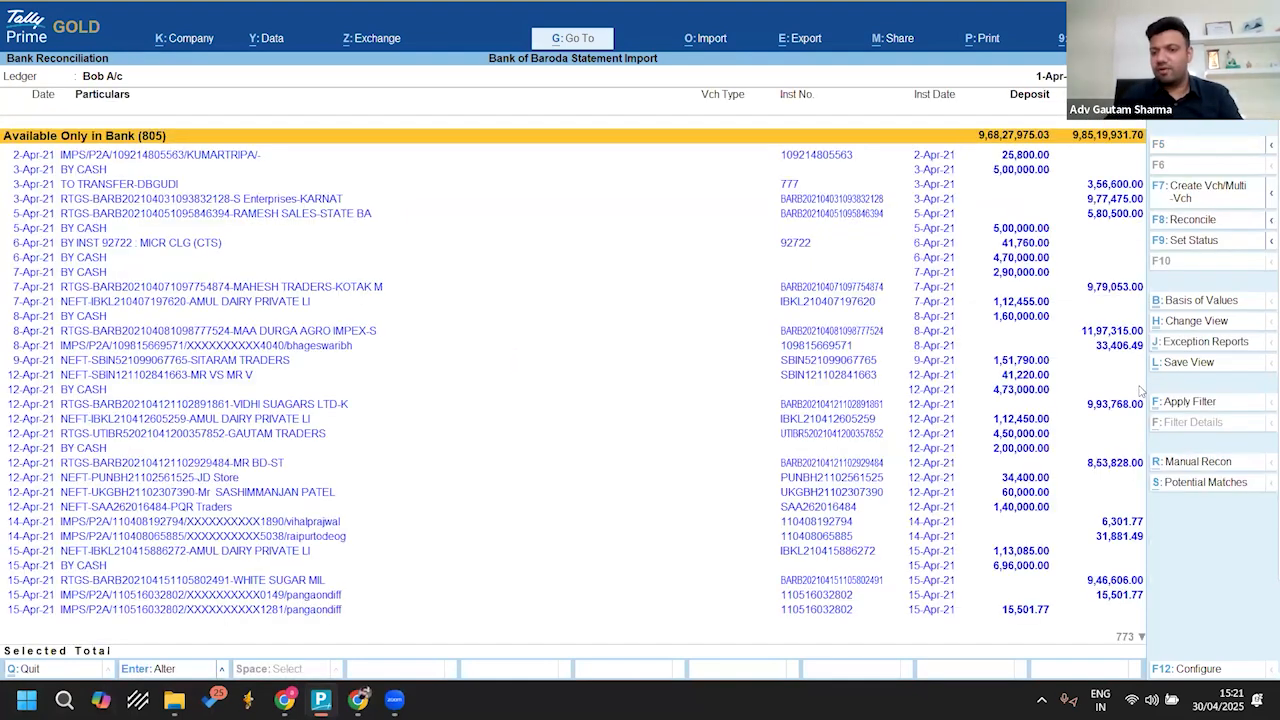
left_click(1176, 405)
type("Cash")
key("Return")
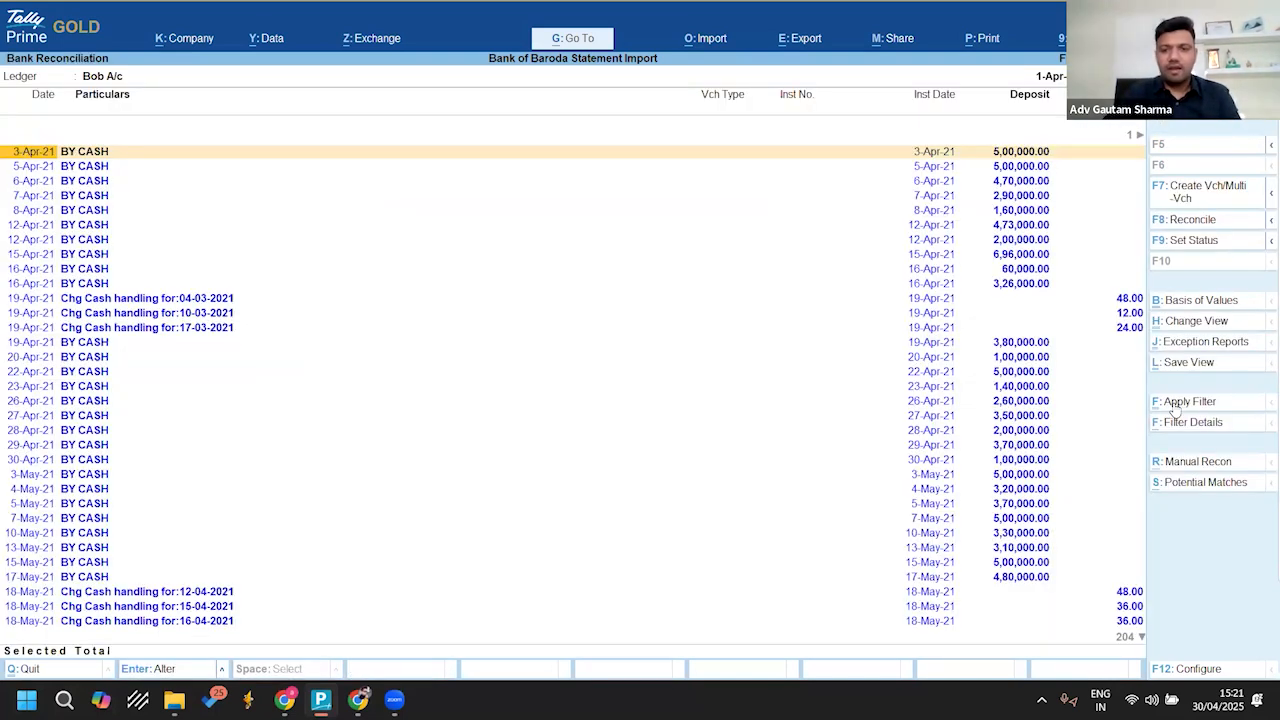
Step: Select only the BY CASH deposits dated 3-Apr-21 to 17-May-21 and start multiple voucher creation for them
key("space")
key("space")
key("space")
key("space")
key("space")
key("space")
key("space")
key("space")
key("space")
key("space")
key("Down")
key("Down")
key("Down")
key("space")
key("space")
key("space")
key("space")
key("space")
key("space")
key("space")
key("space")
key("space")
key("space")
key("space")
key("space")
key("space")
key("space")
key("space")
key("space")
key("space")
key("space")
key("Up")
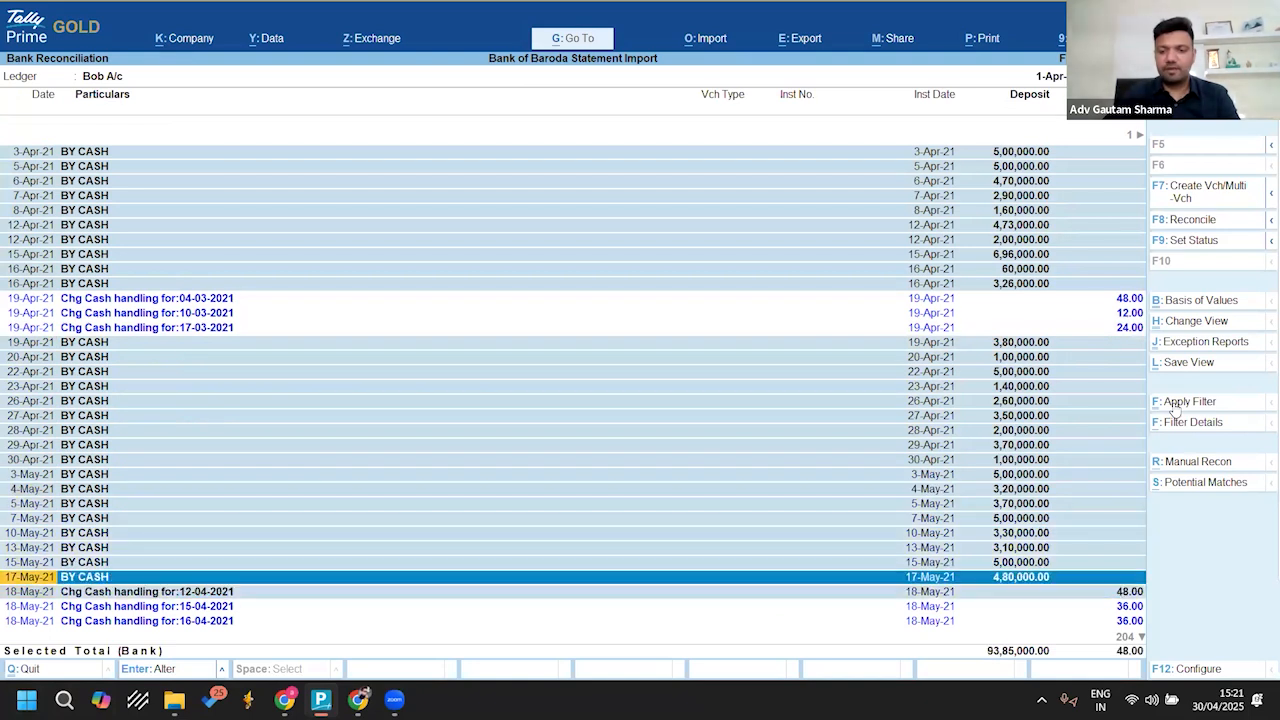
key("Up")
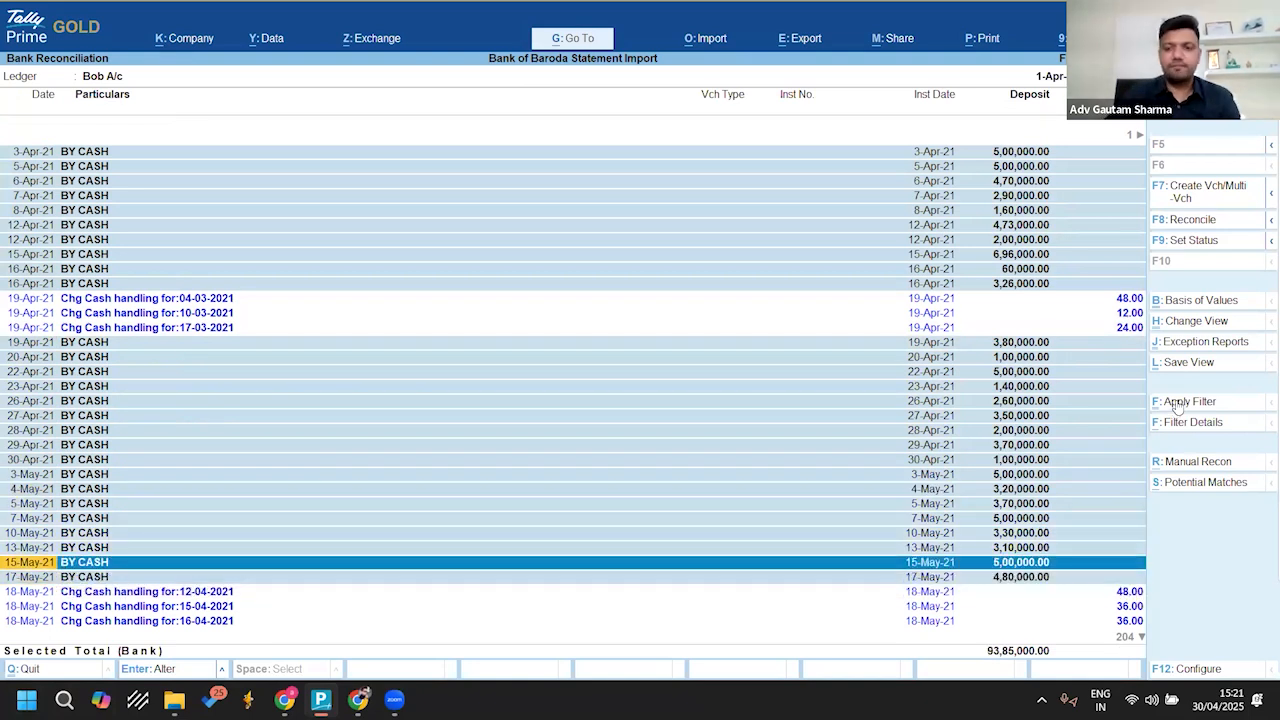
left_click(1174, 196)
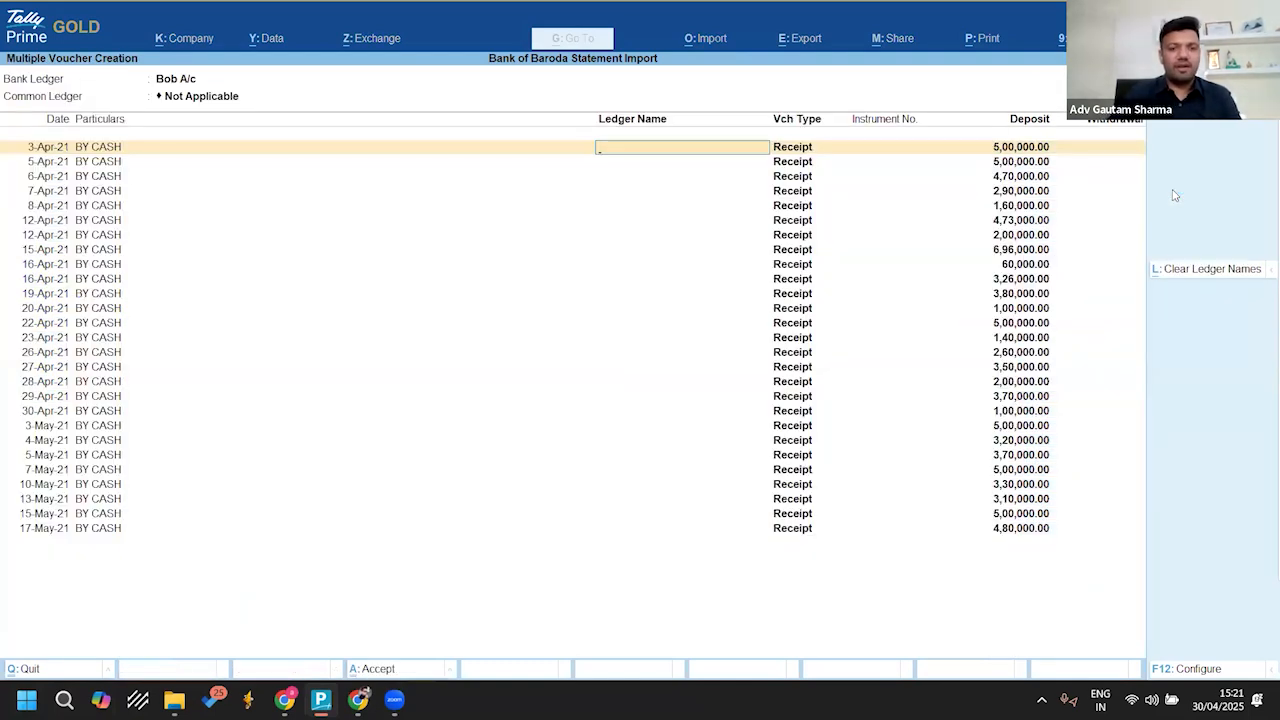
Step: Set the common ledger to Cash for all listed deposits and save the multiple Contra vouchers
key("Up")
type("Cas")
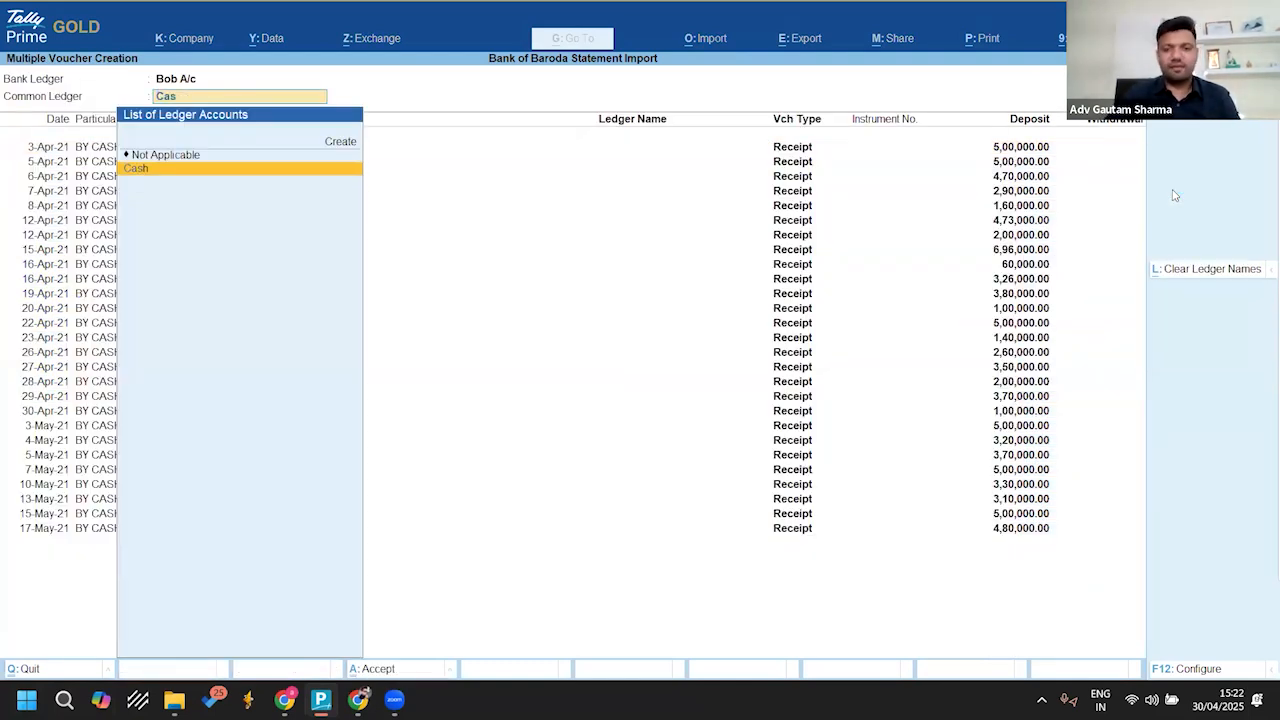
key("Return")
key("Return")
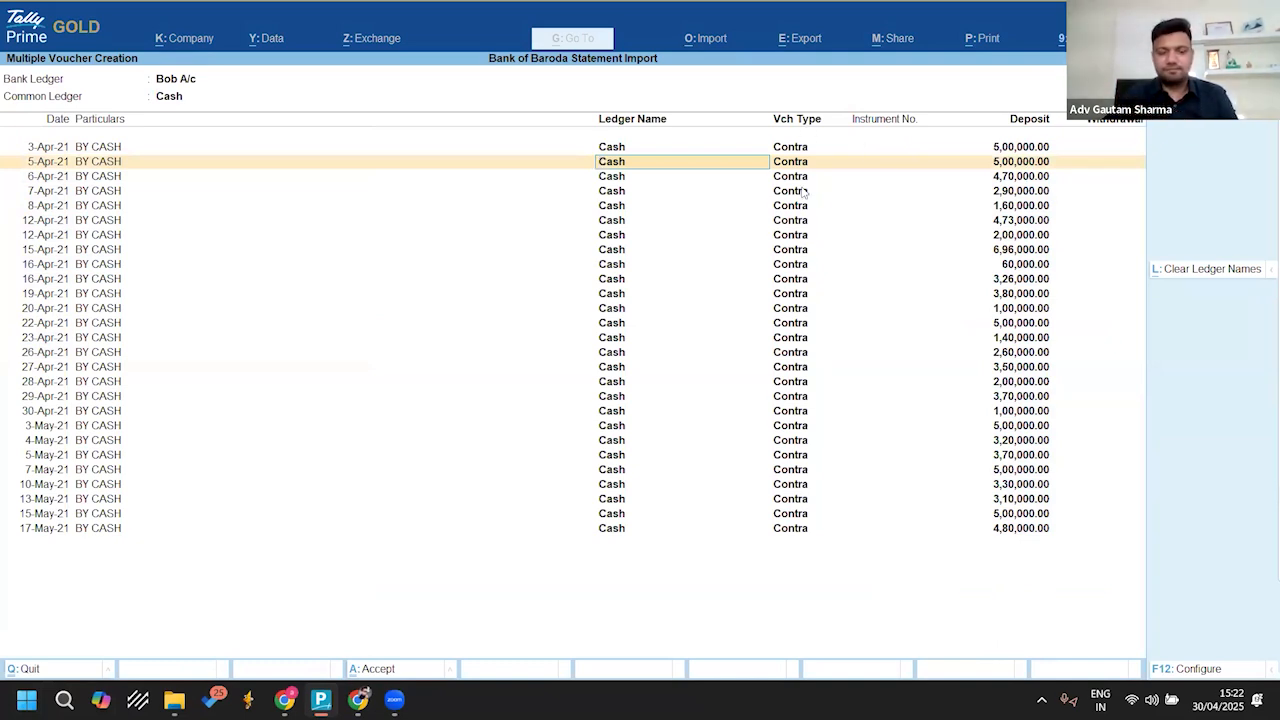
key("ctrl+a")
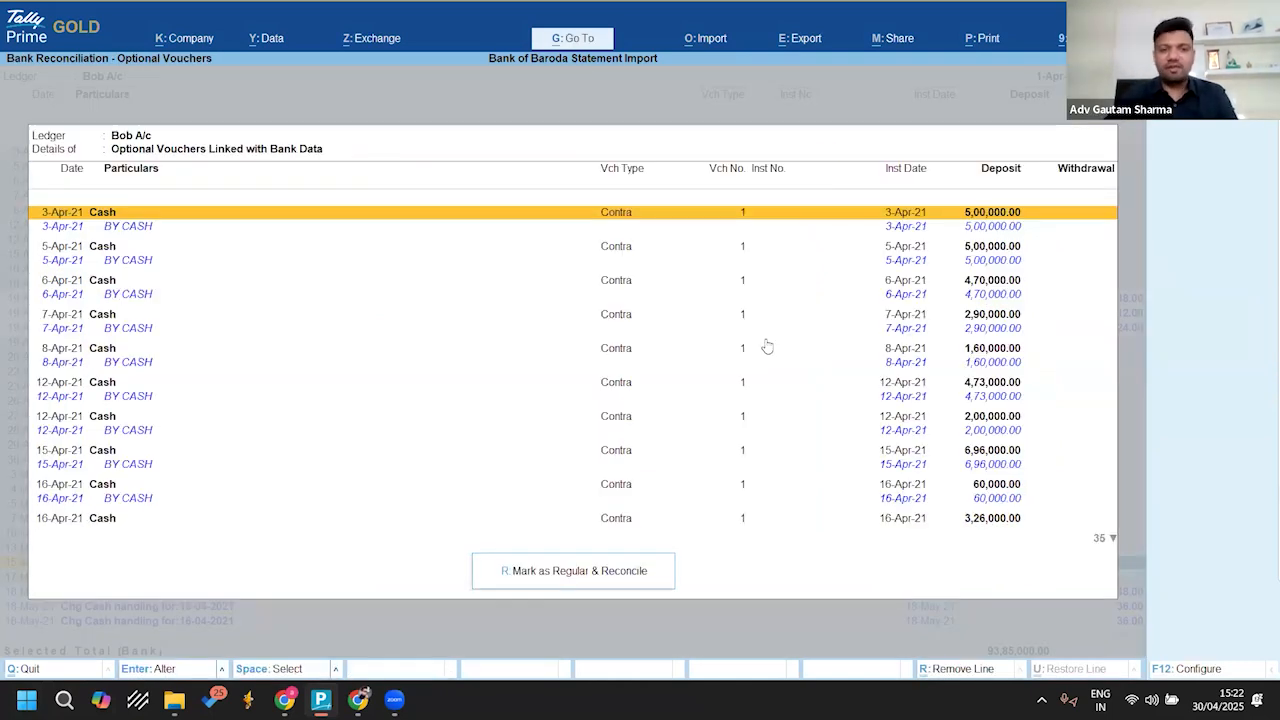
Step: Mark the optional vouchers linked with bank data as regular, reconcile them and close the emptied list
left_click(581, 578)
key("y")
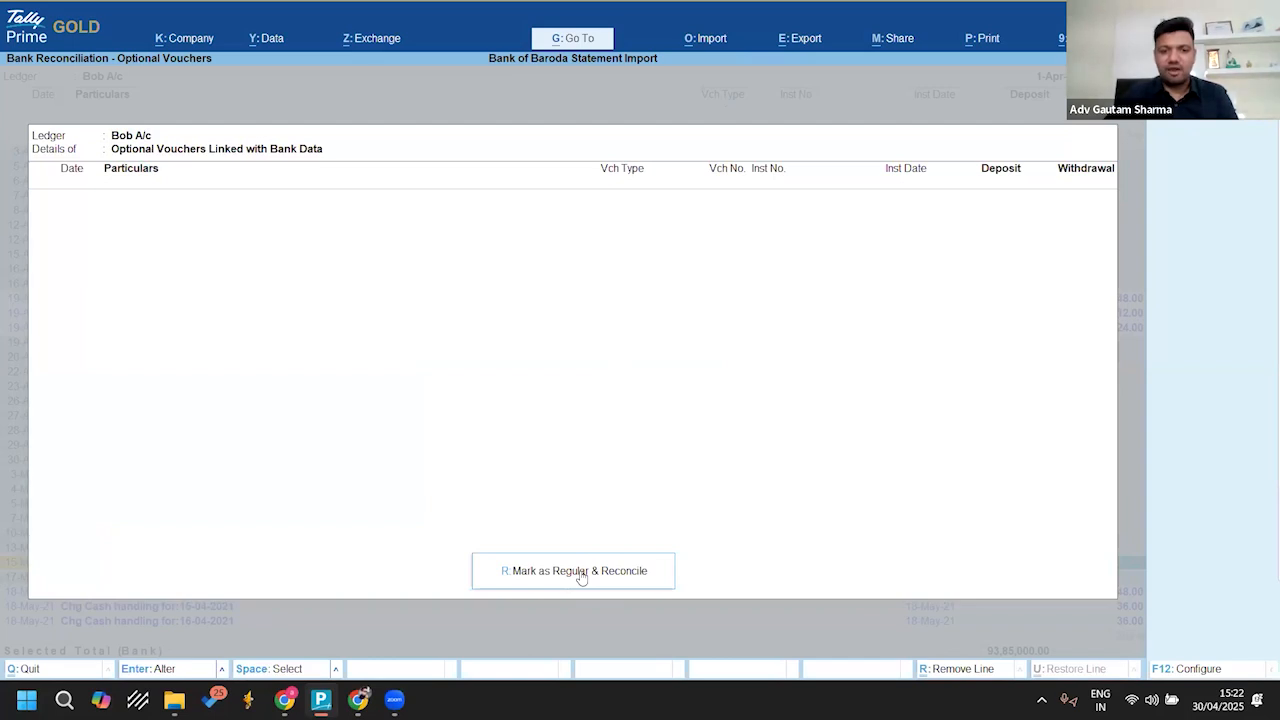
key("Escape")
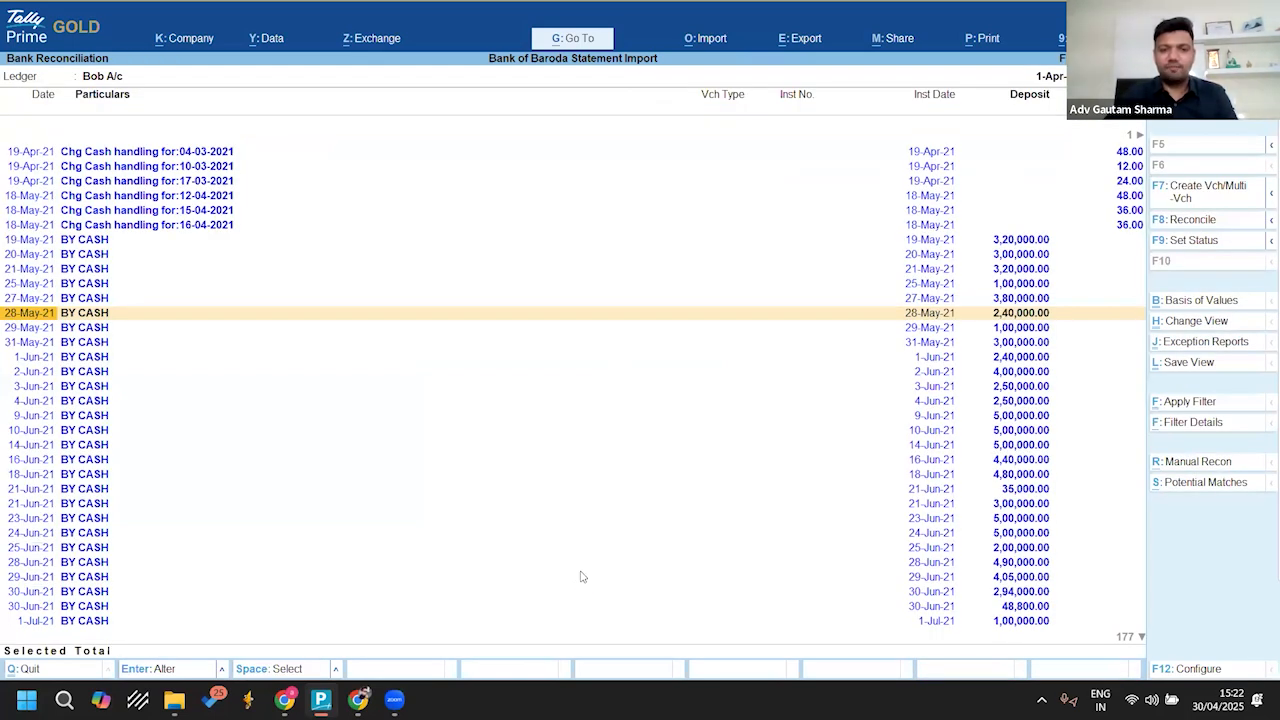
Step: Leave the bank reconciliation, open the Day Book and change its period to start from 1-Apr-21
key("Escape")
key("Escape")
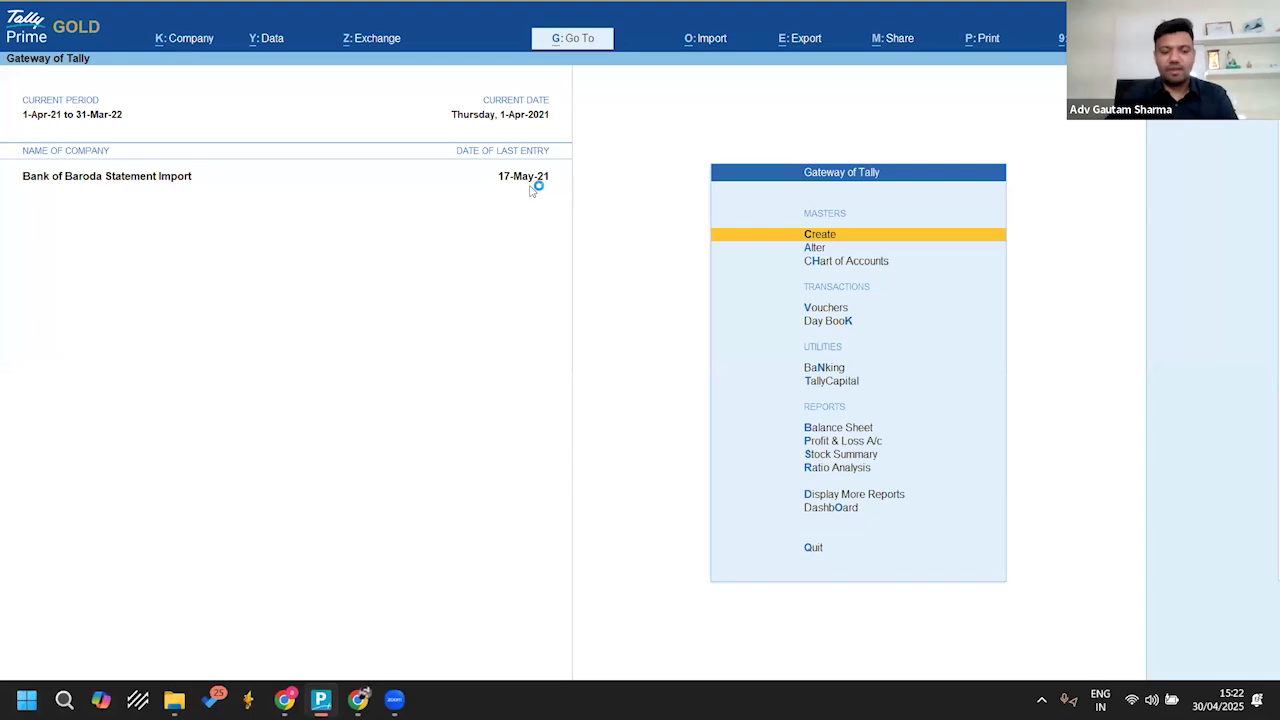
key("k")
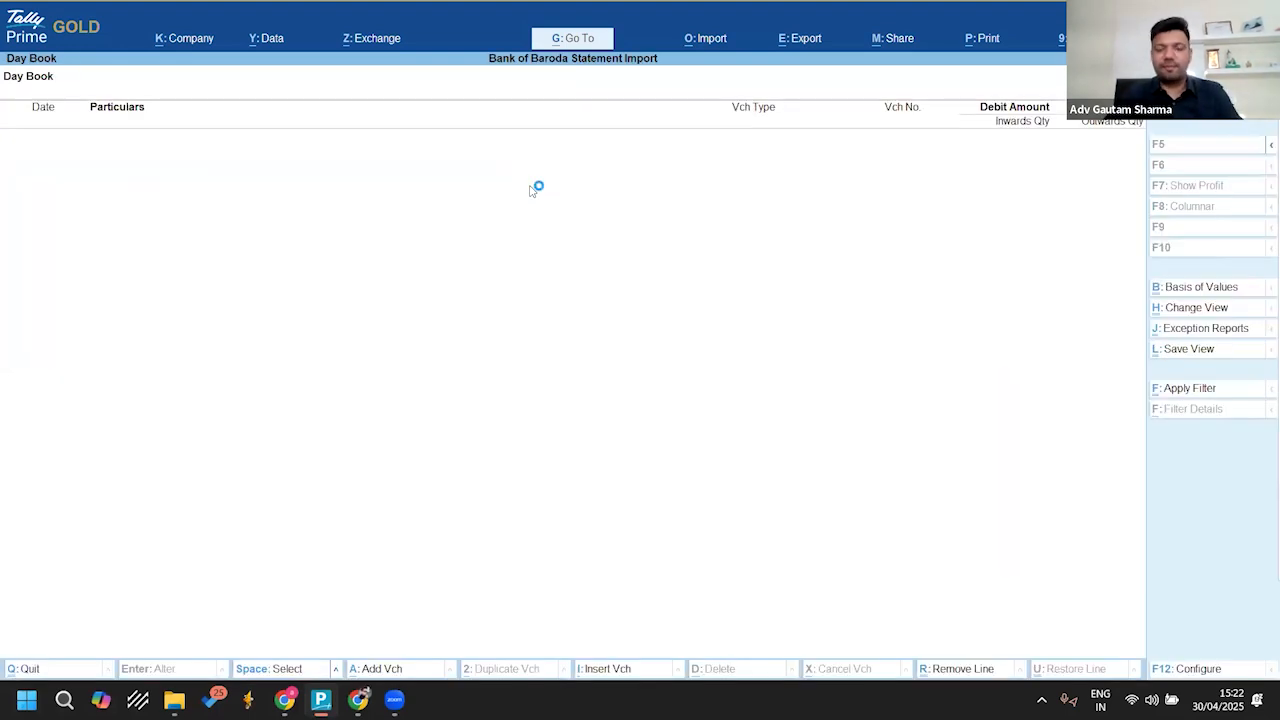
key("alt+F2")
key("space")
key("Return")
key("Return")
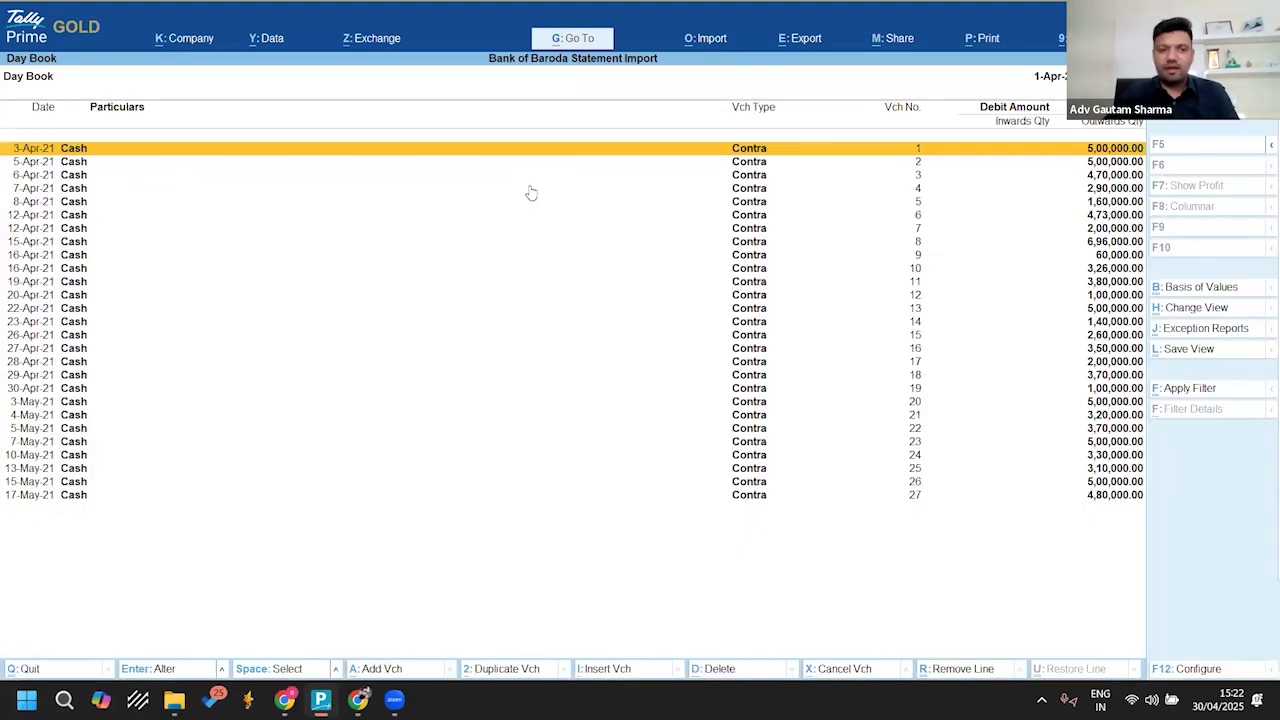
Step: Review the Cash contra vouchers listed in the Day Book from 3-Apr-21 to 17-May-21
key("Down")
key("Down")
key("Down")
key("Down")
key("Down")
key("Down")
key("Down")
key("Down")
key("Down")
key("Down")
key("Down")
key("Down")
key("Down")
key("Down")
key("Down")
key("Down")
key("Down")
key("Down")
key("Down")
key("Down")
key("Up")
key("Up")
key("Up")
key("Up")
key("Up")
key("Up")
key("Up")
key("Up")
key("Up")
key("Up")
key("Up")
key("Up")
key("Up")
key("Up")
key("Up")
key("Up")
key("Up")
key("Up")
key("Up")
key("Up")
key("Up")
key("Up")
key("Up")
key("Up")
key("Up")
key("Down")
key("Down")
key("Down")
key("Down")
key("Down")
key("Down")
key("Down")
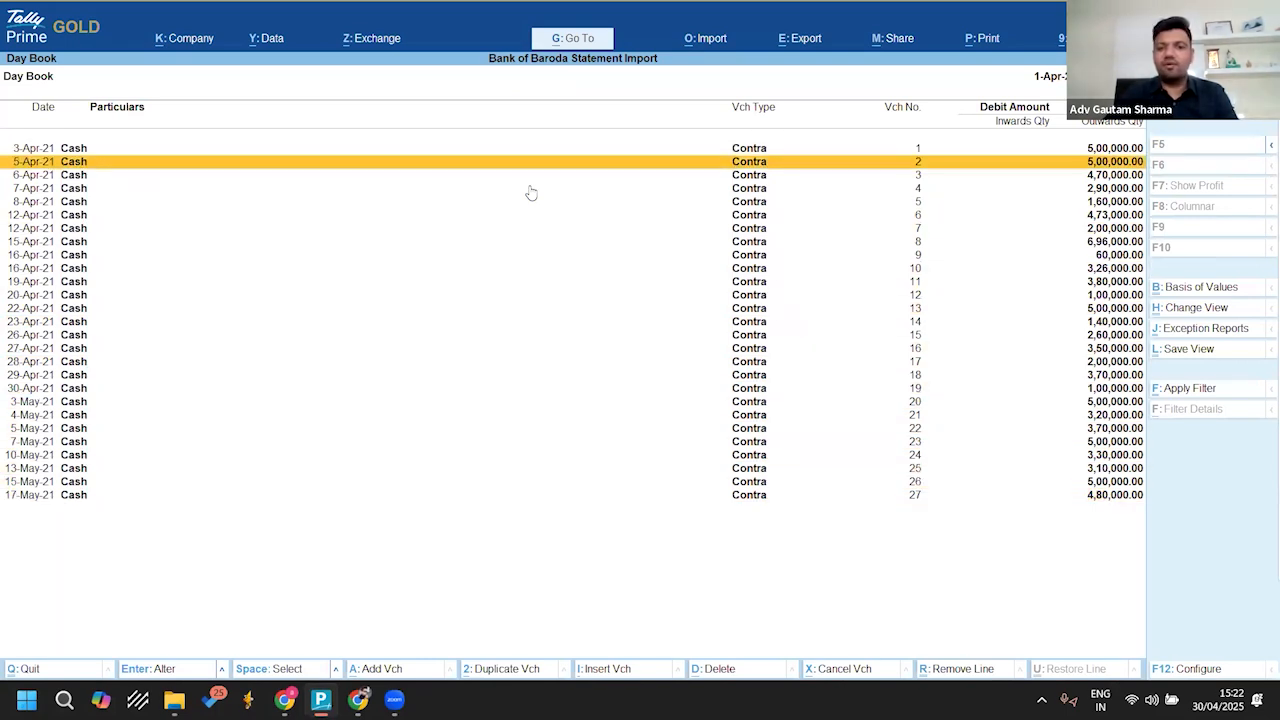
key("Down")
key("Down")
key("Down")
key("Down")
key("Down")
key("Down")
key("Down")
key("Down")
key("Down")
key("Down")
key("Down")
key("Down")
key("Down")
key("Down")
key("Down")
key("Down")
key("Down")
key("Down")
key("Down")
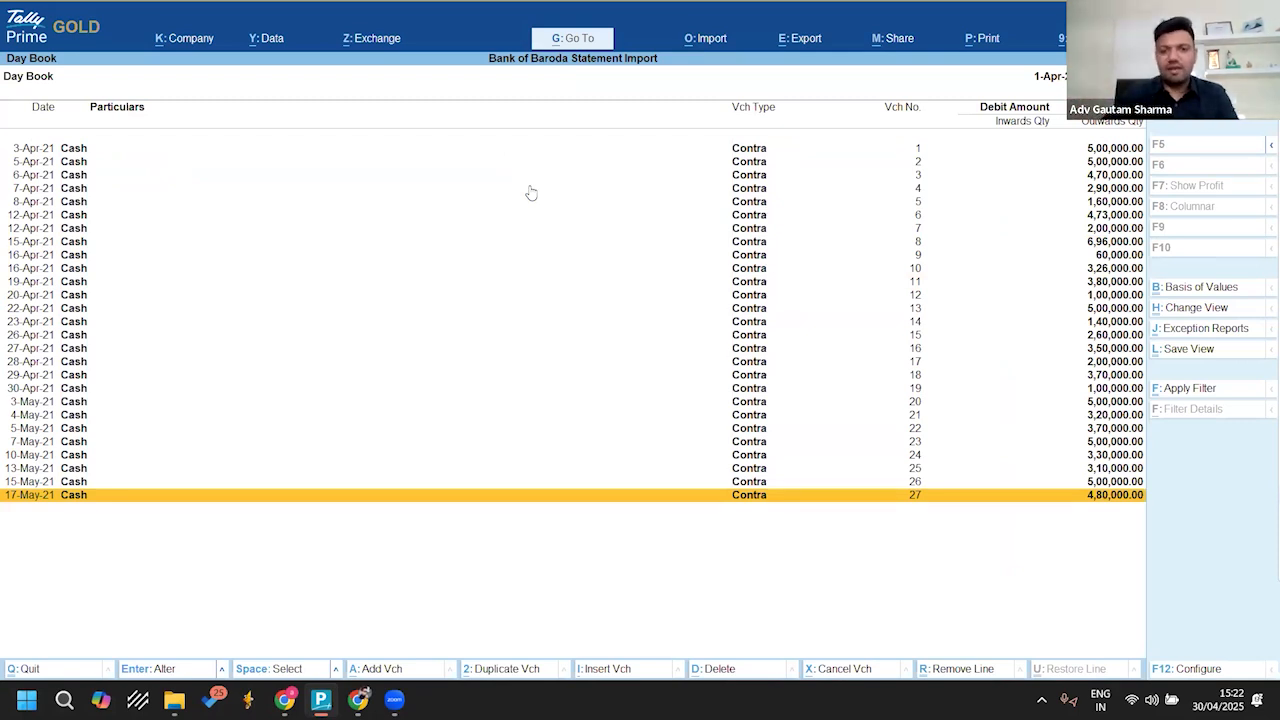
Step: Leave the Day Book and open Banking Activities
key("Escape")
key("Escape")
key("Escape")
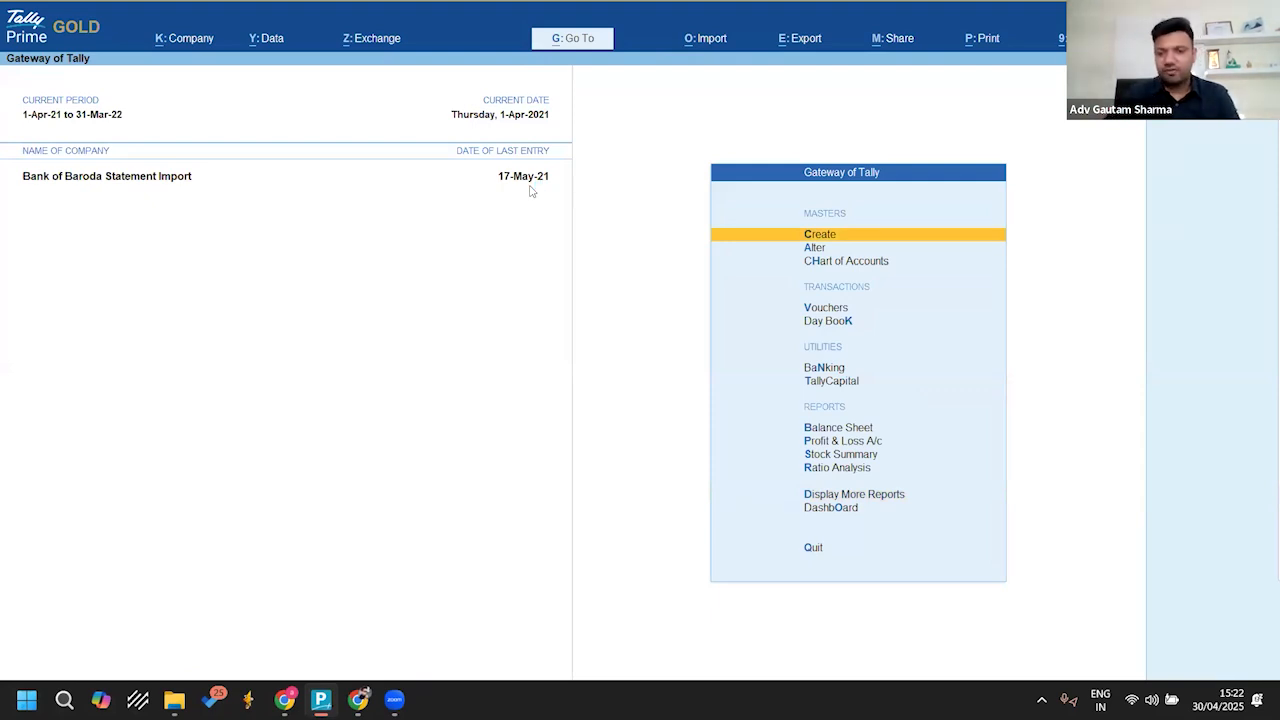
key("Down")
key("Down")
key("Down")
key("Down")
key("Down")
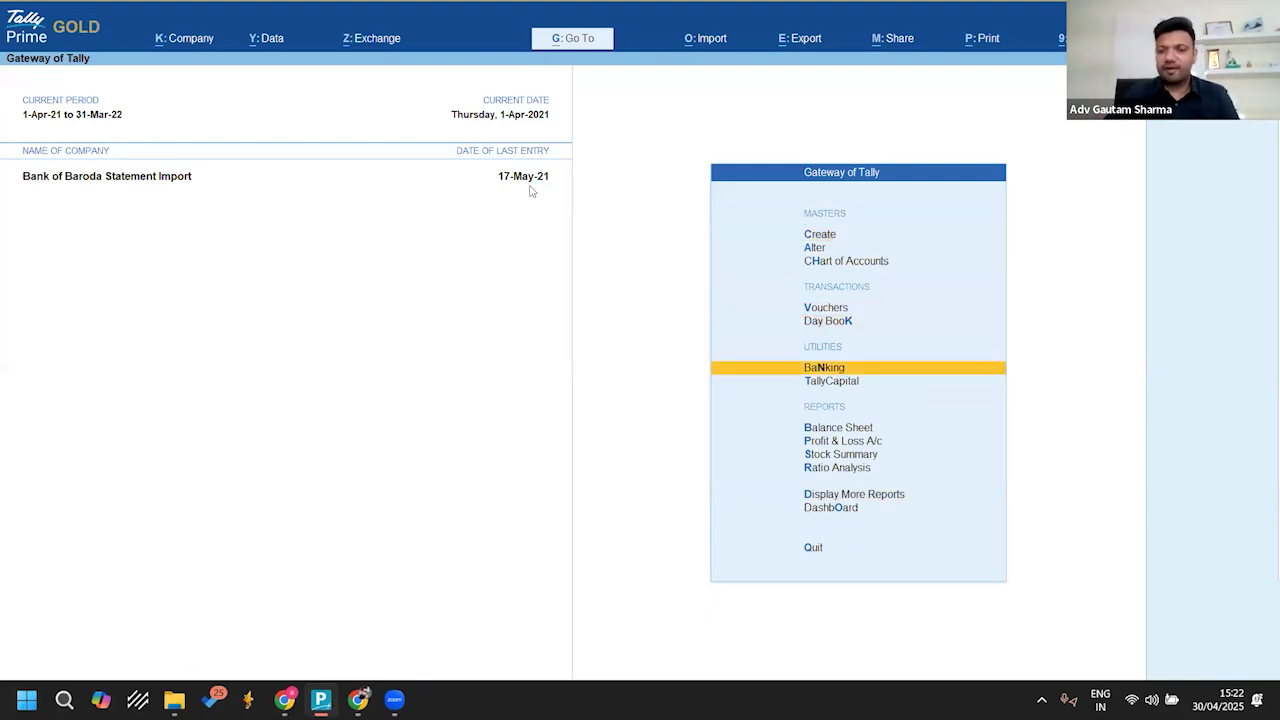
key("Return")
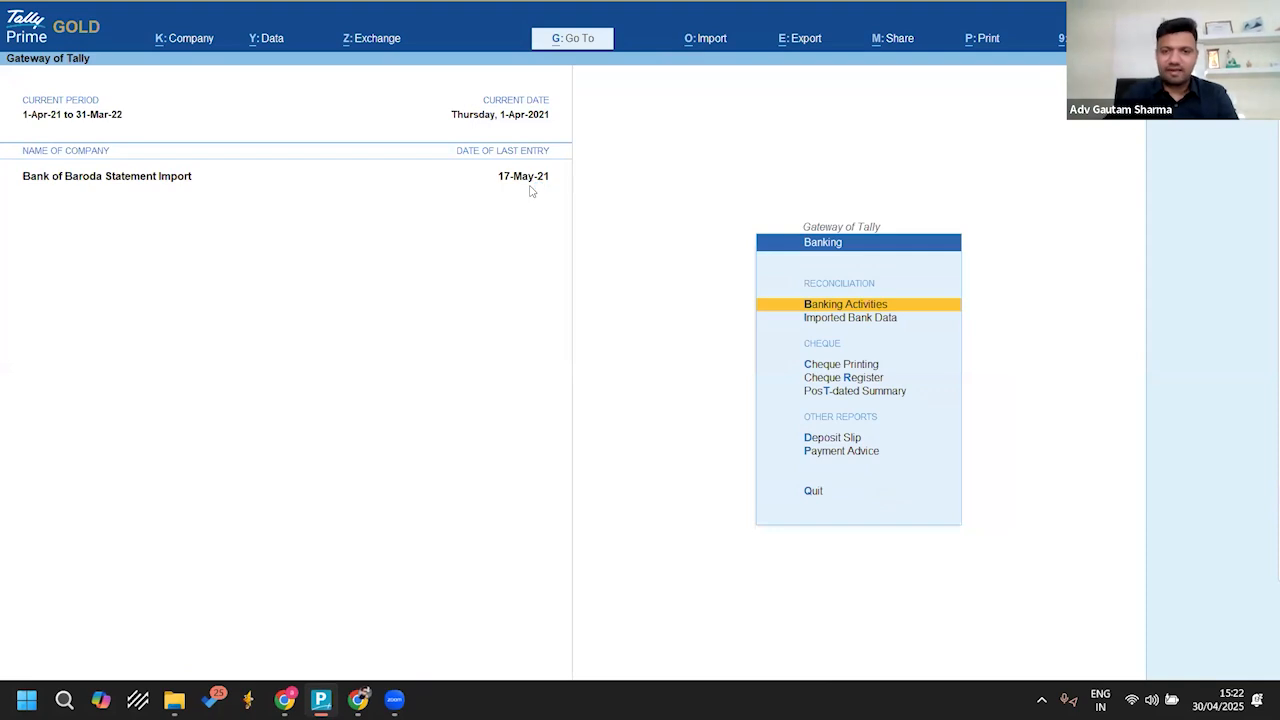
key("Return")
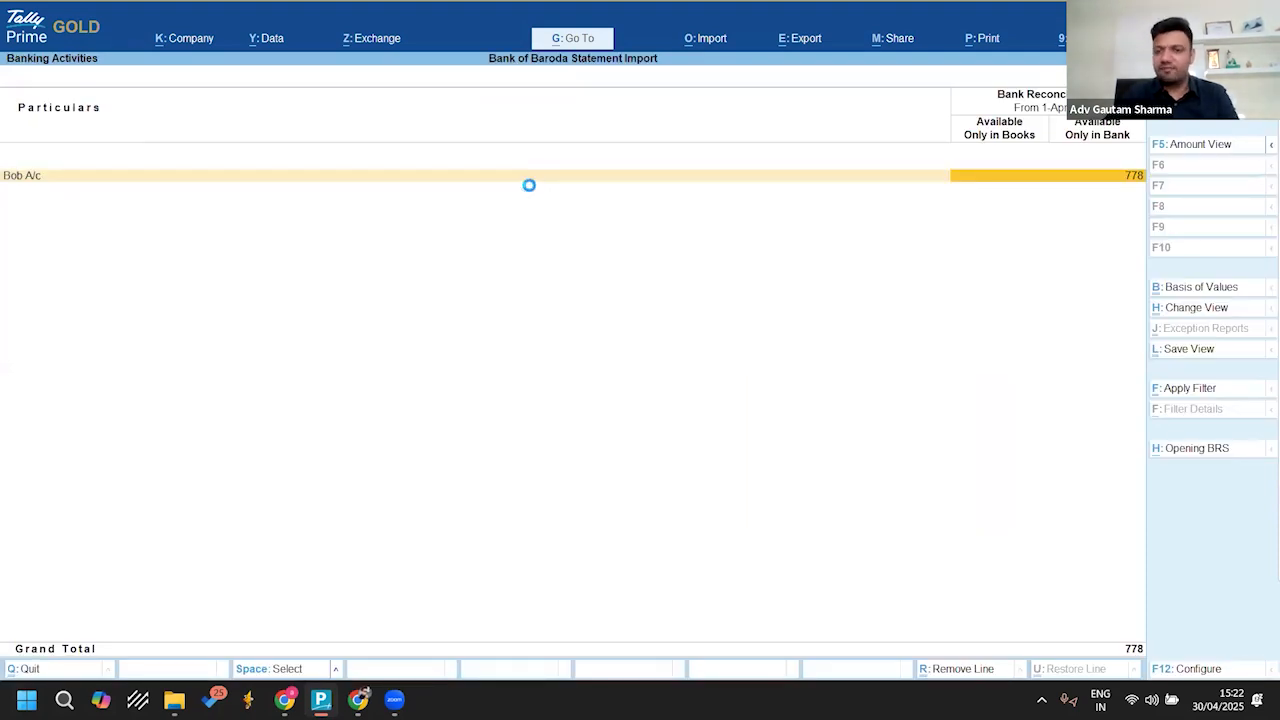
Step: Open the reconciliation summary of Bob A/c and list the transactions available only in bank
key("Return")
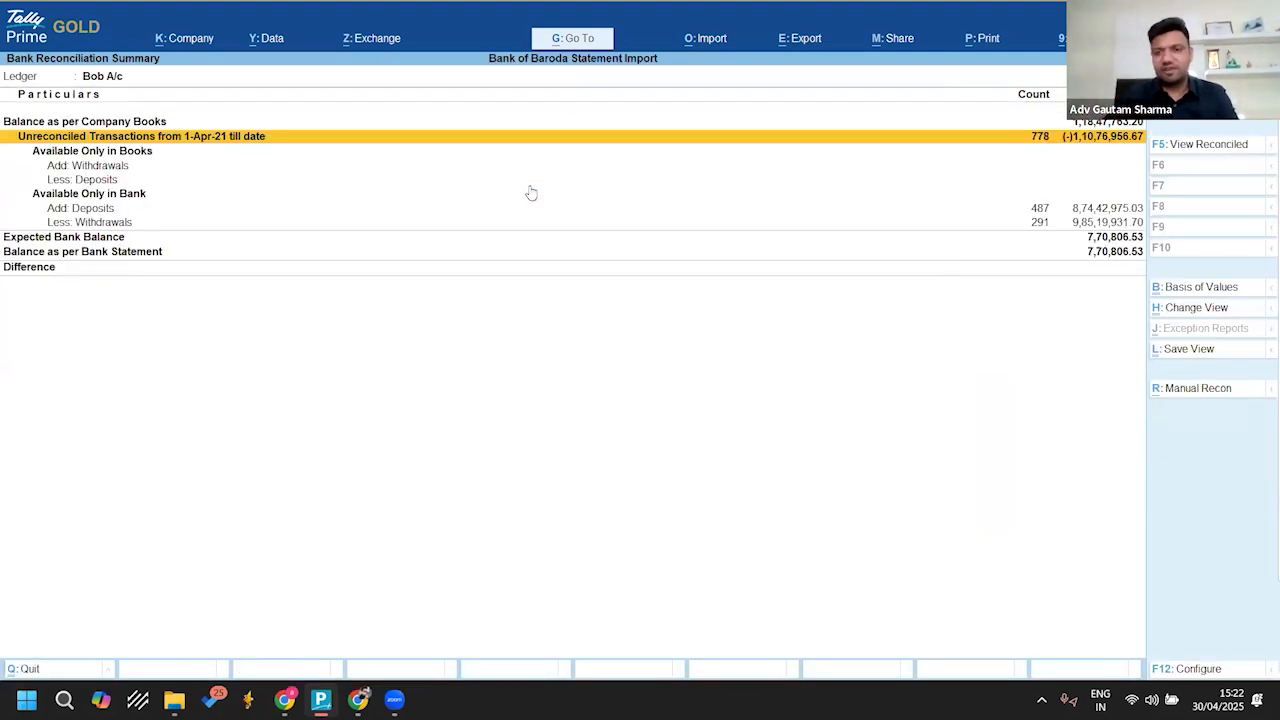
key("Down")
key("Down")
key("Down")
key("Down")
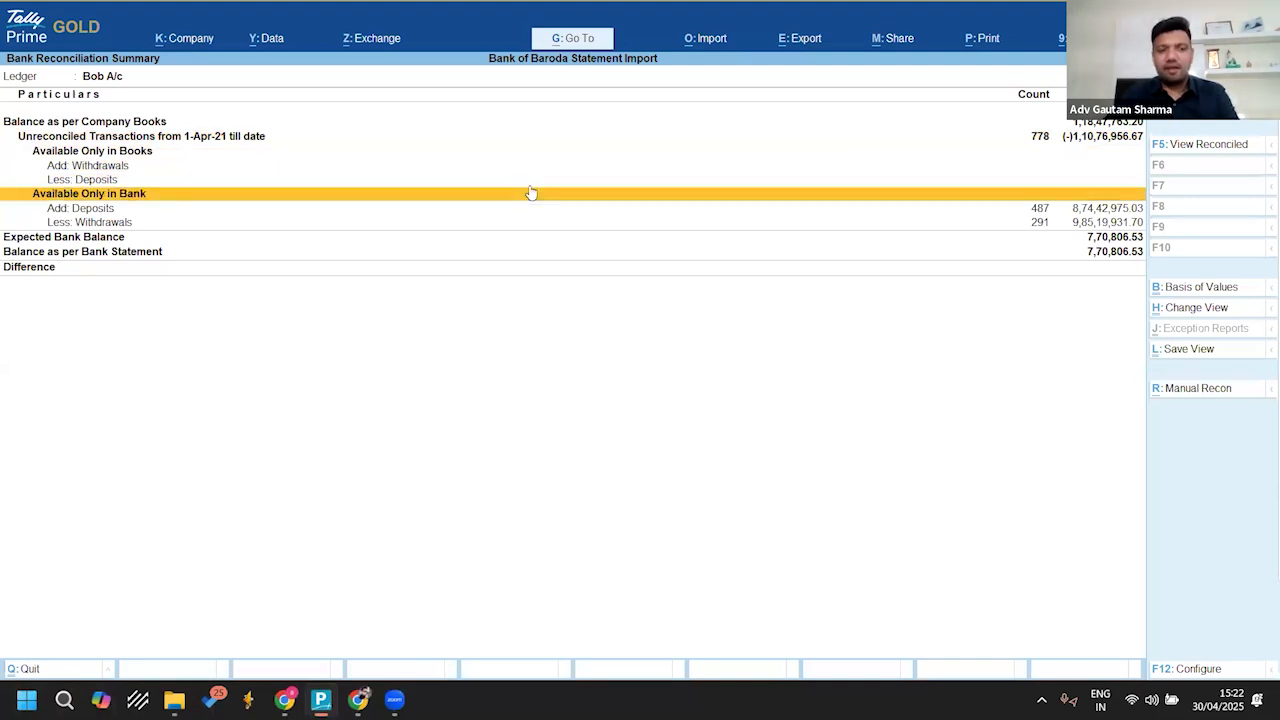
key("Return")
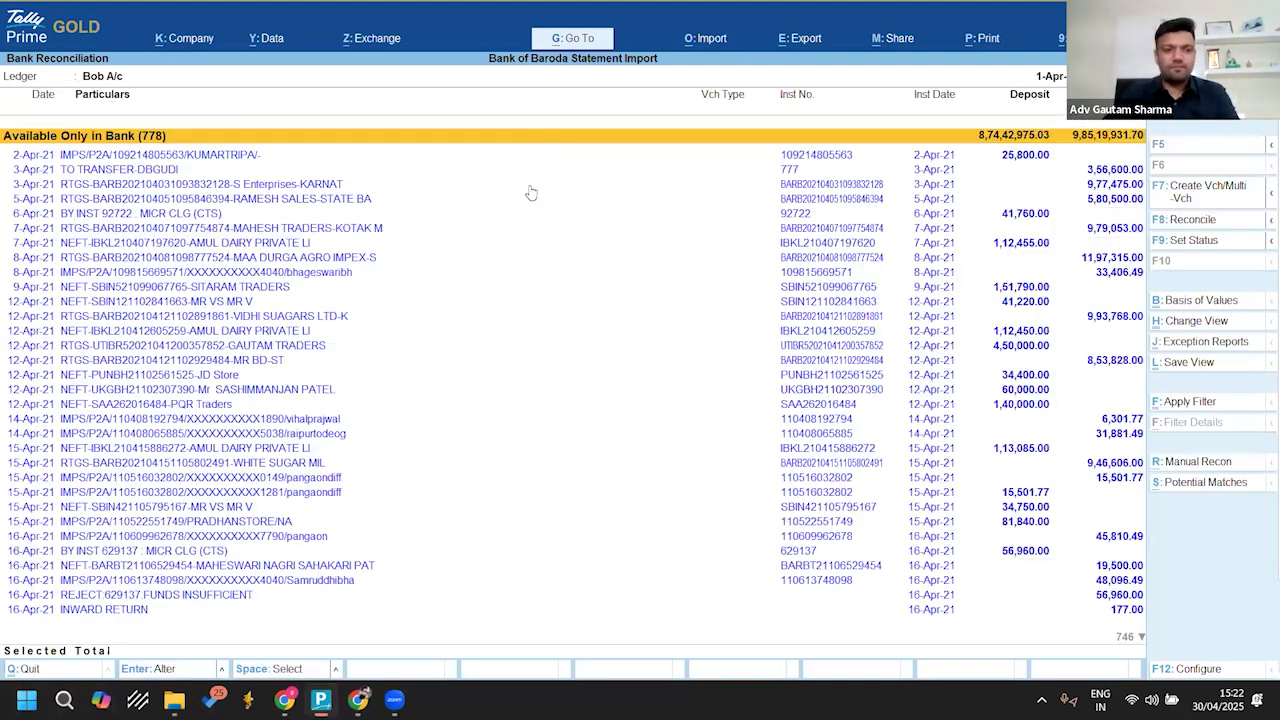
Step: Select the bank transactions from 2-Apr-21 to 26-Apr-21 and start creating multiple vouchers, keeping the common ledger Not Applicable
key("shift+Down")
key("shift+Down")
key("shift+Down")
key("shift+Down")
key("shift+Down")
key("shift+Down")
key("shift+Down")
key("shift+Down")
key("shift+Down")
key("shift+Down")
key("shift+Down")
key("shift+Down")
key("shift+Down")
key("shift+Down")
key("shift+Down")
key("shift+Down")
key("shift+Down")
key("shift+Down")
key("shift+Down")
key("shift+Down")
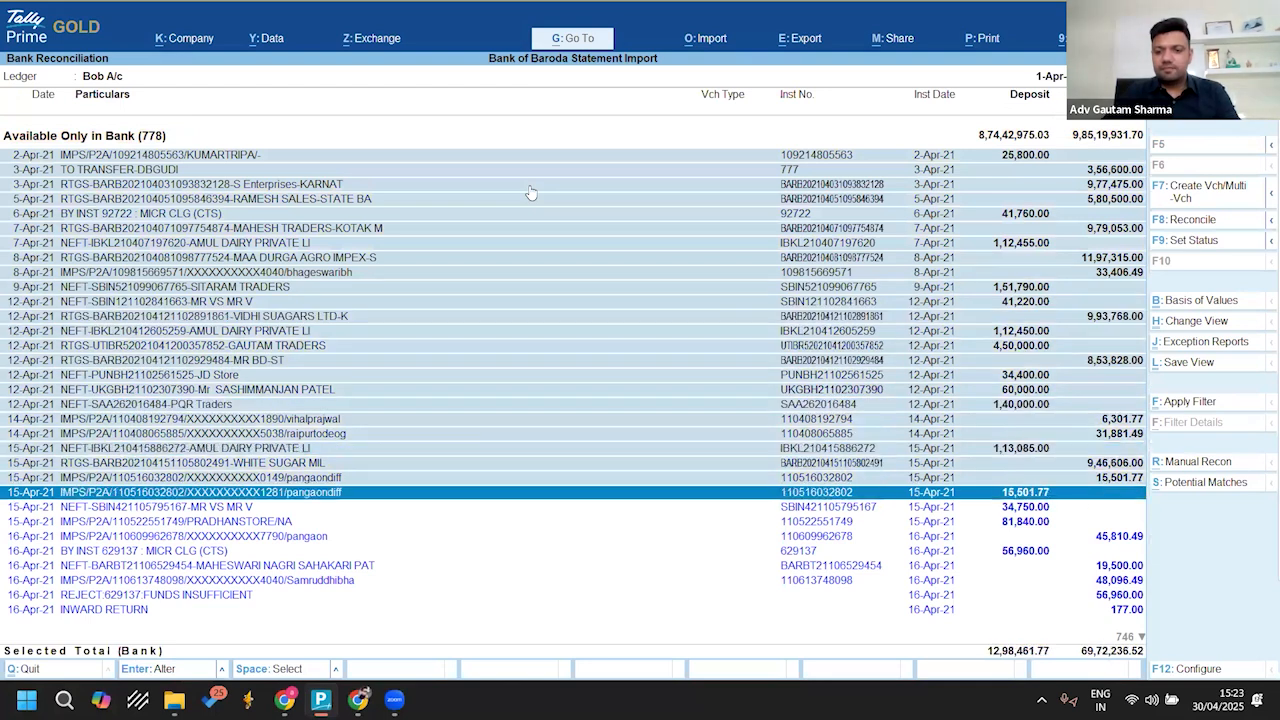
key("shift+Down")
key("shift+Down")
key("shift+Down")
key("shift+Down")
key("shift+Down")
key("shift+Down")
key("shift+Down")
key("shift+Down")
key("shift+Down")
key("shift+Down")
key("shift+Down")
key("shift+Down")
key("shift+Down")
key("shift+Down")
key("shift+Down")
key("shift+Down")
key("shift+Down")
key("shift+Down")
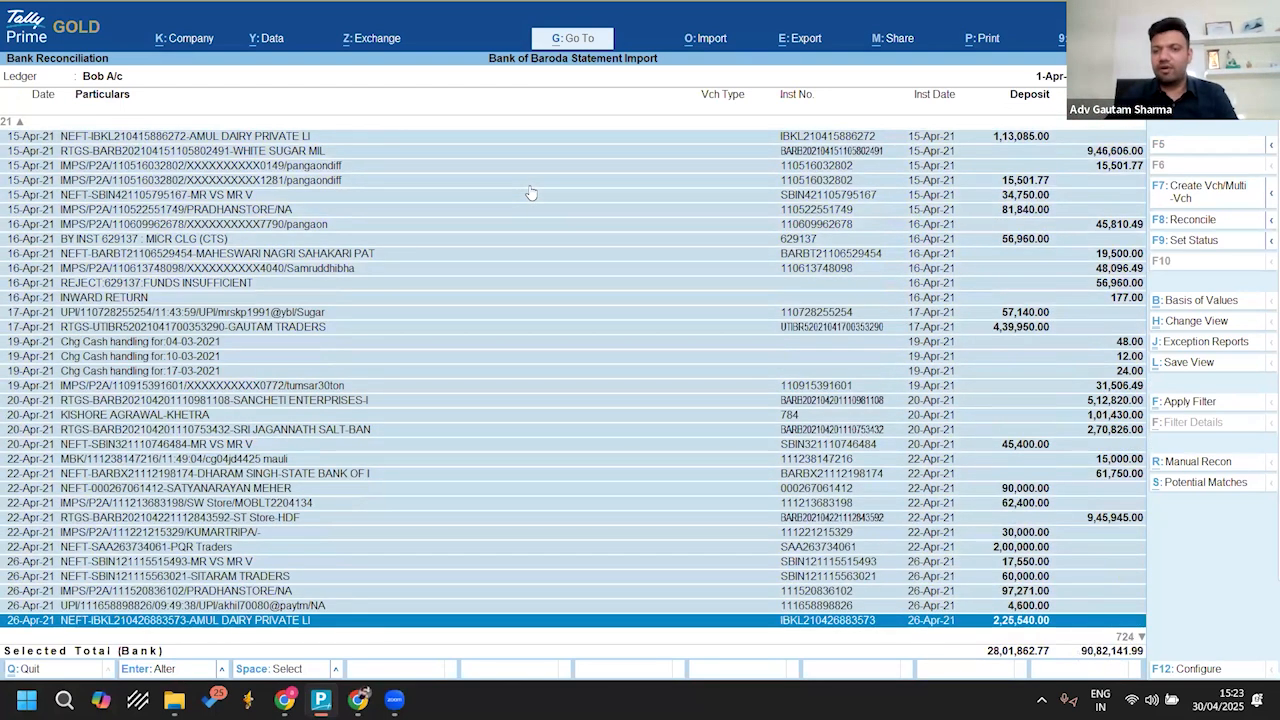
left_click(1186, 194)
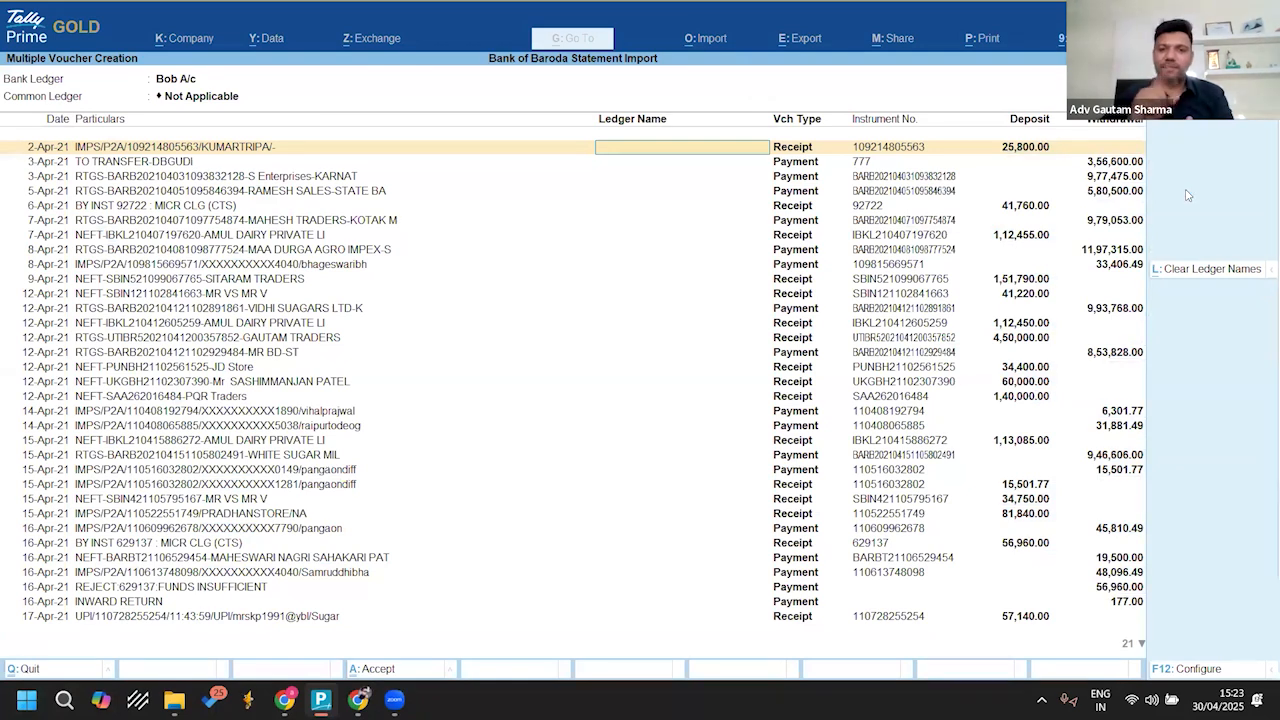
key("BackSpace")
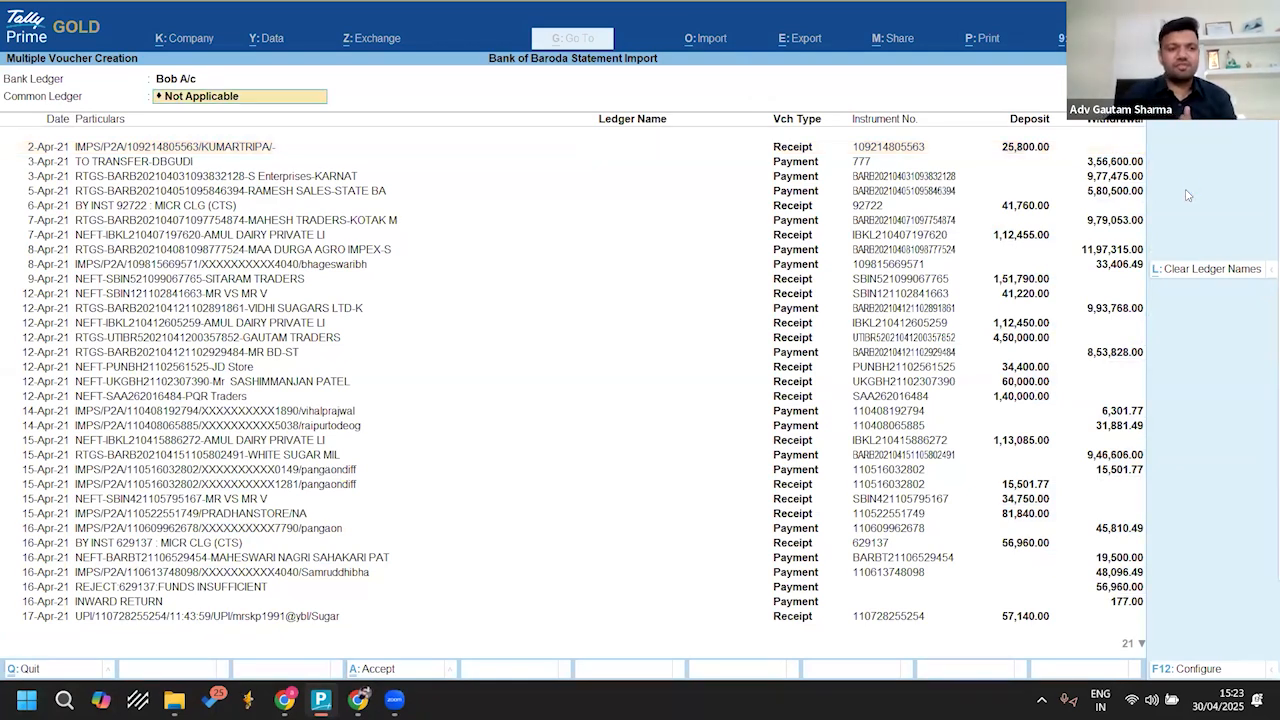
key("Return")
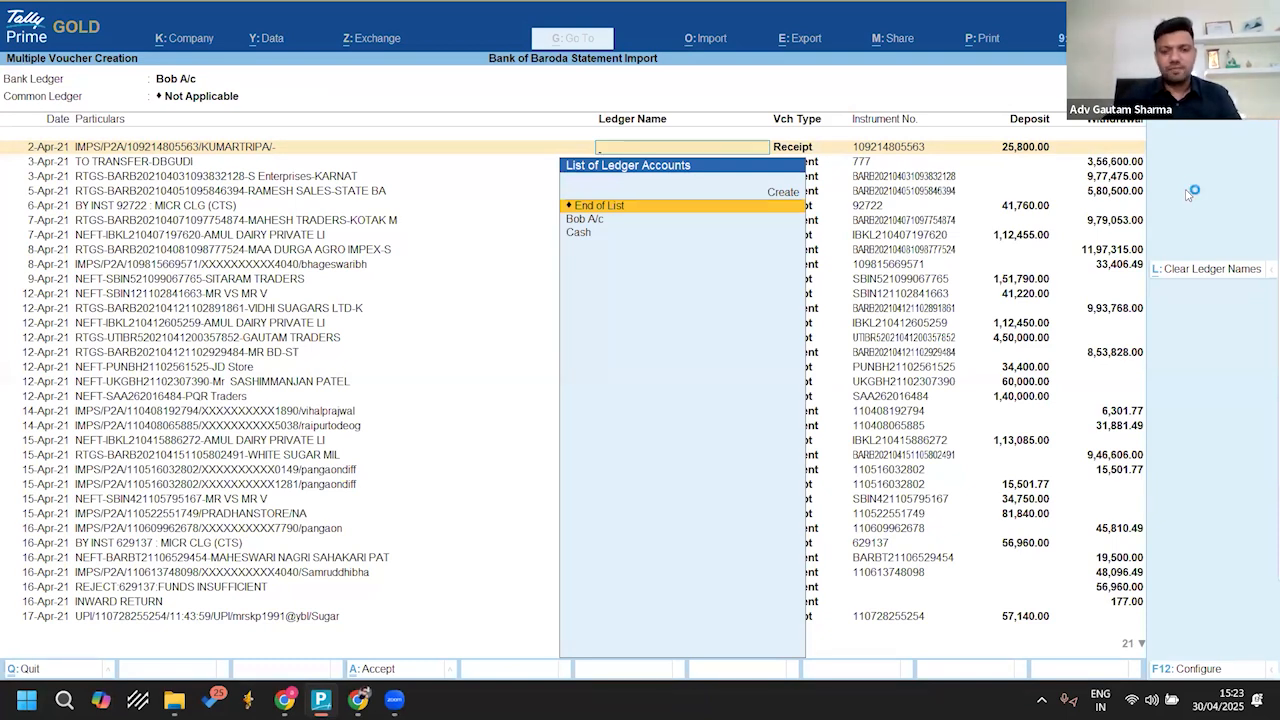
Step: Create the ledger Mr A under Sundry Debtors for the 2-Apr-21 receipt
key("Down")
key("Down")
key("Up")
key("Down")
key("Up")
key("Up")
key("Up")
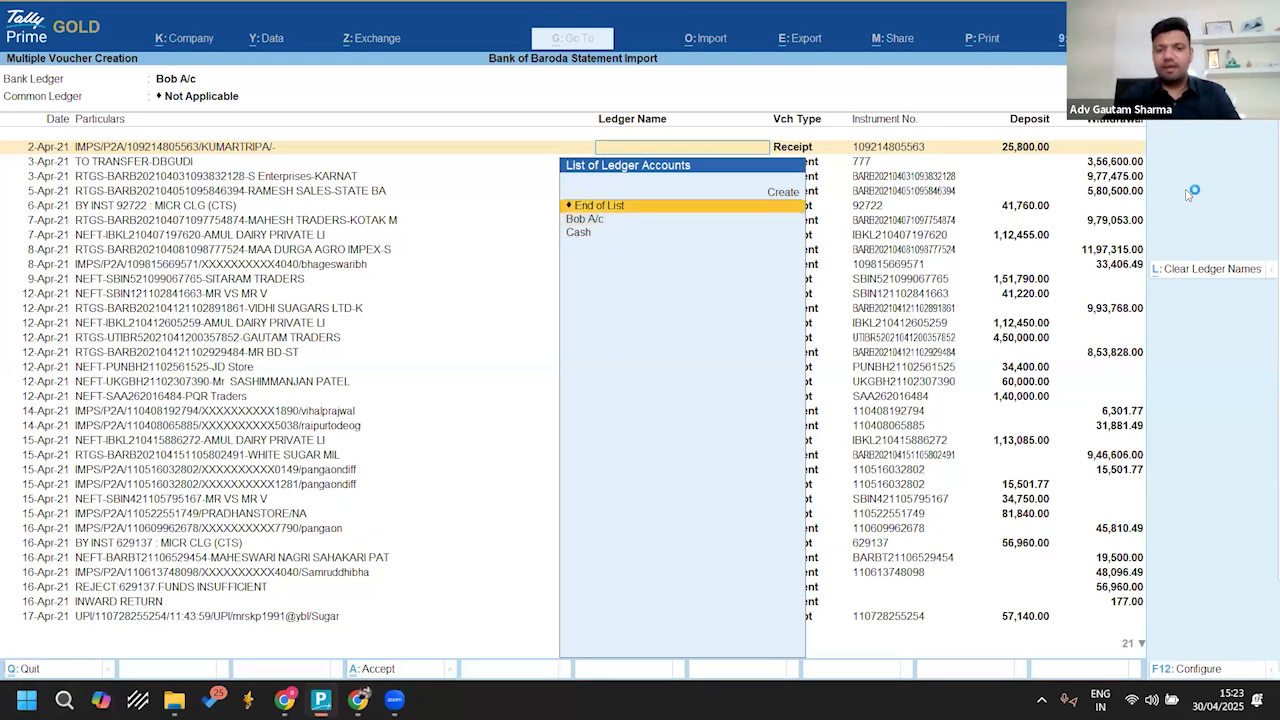
key("Return")
type("Mr A")
key("Return")
type("Debto")
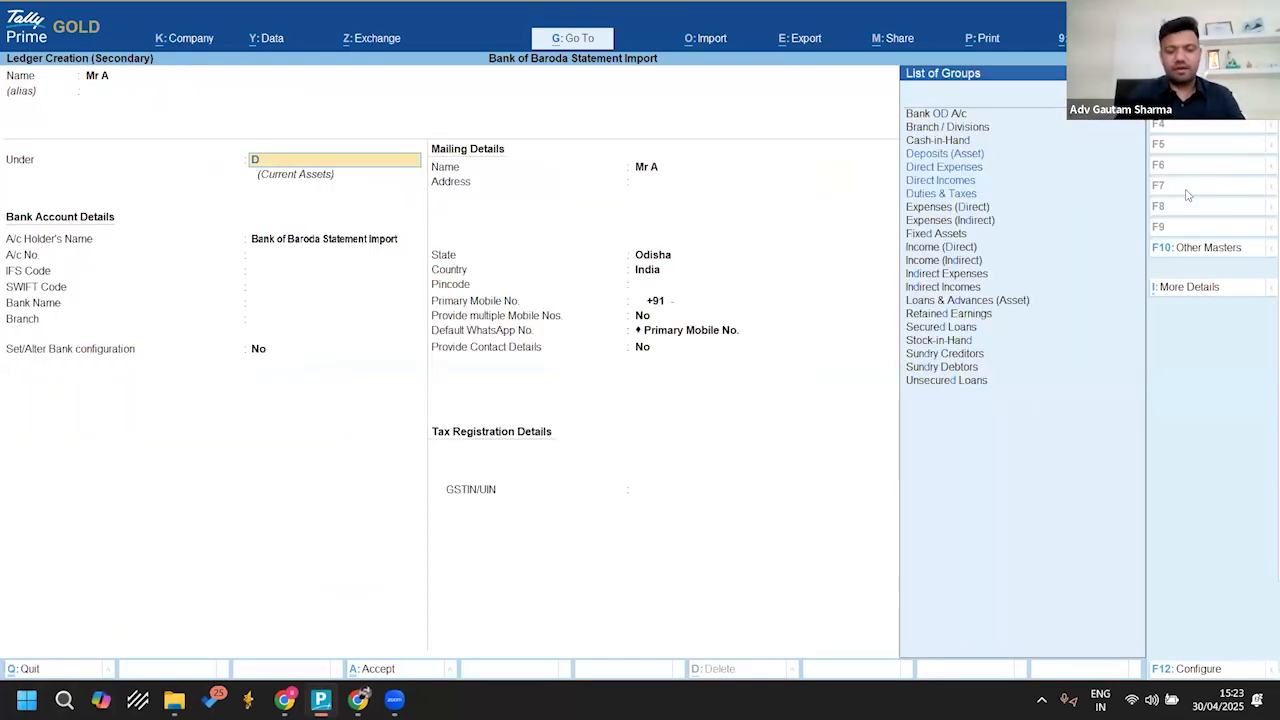
key("Return")
key("ctrl+a")
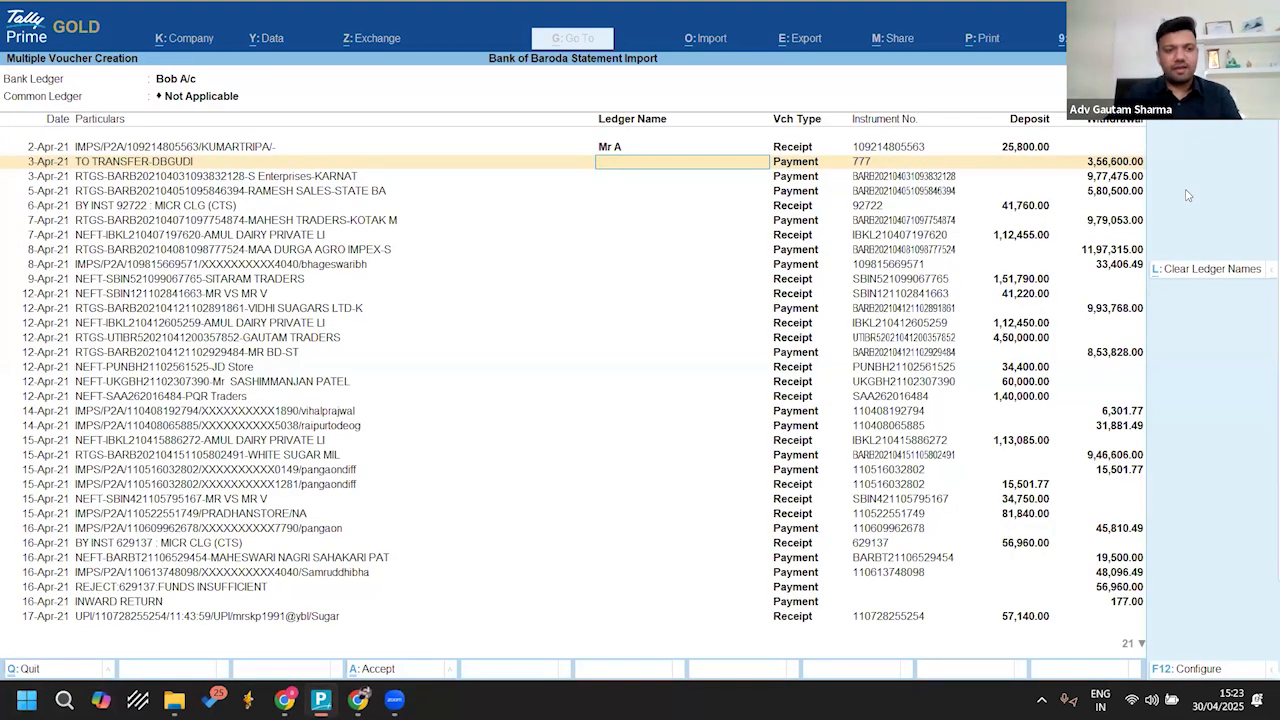
Step: Create the ledgers Mr B, Mr C and Mr D under Sundry Debtors for the following three payments
key("alt+c")
type("Mr b")
key("ctrl+a")
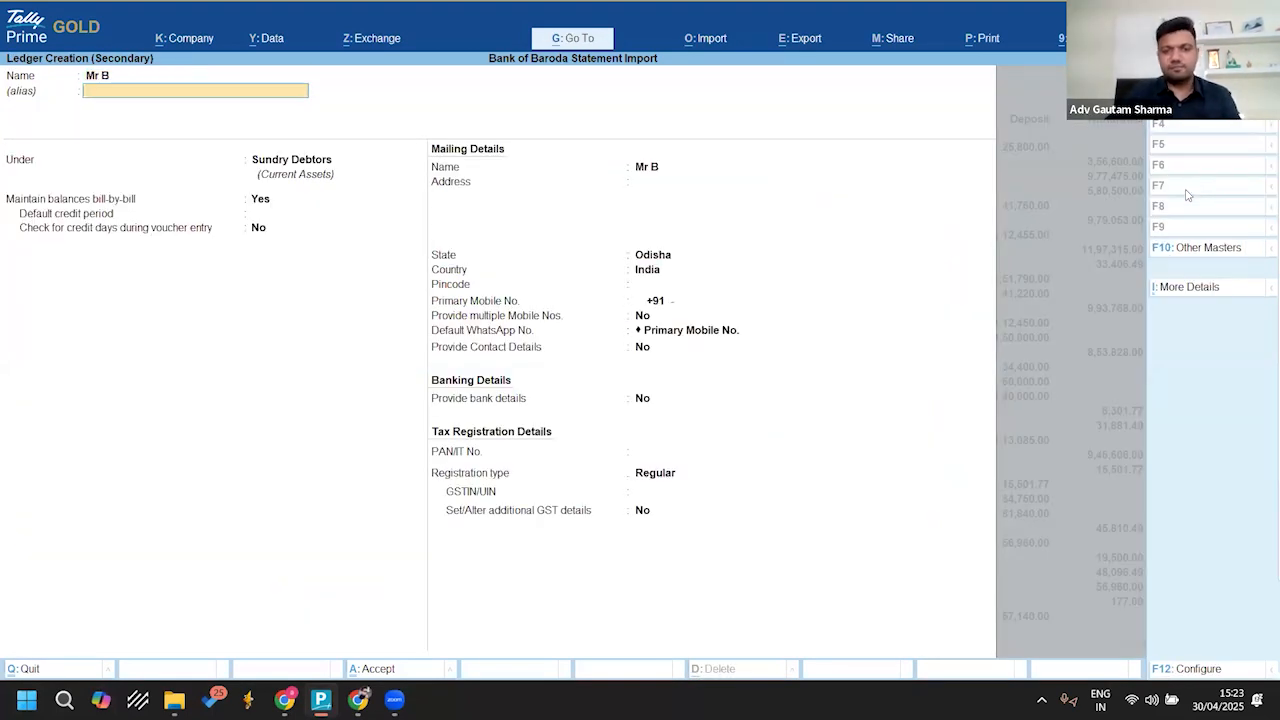
key("alt+c")
type("Mr C")
key("Return")
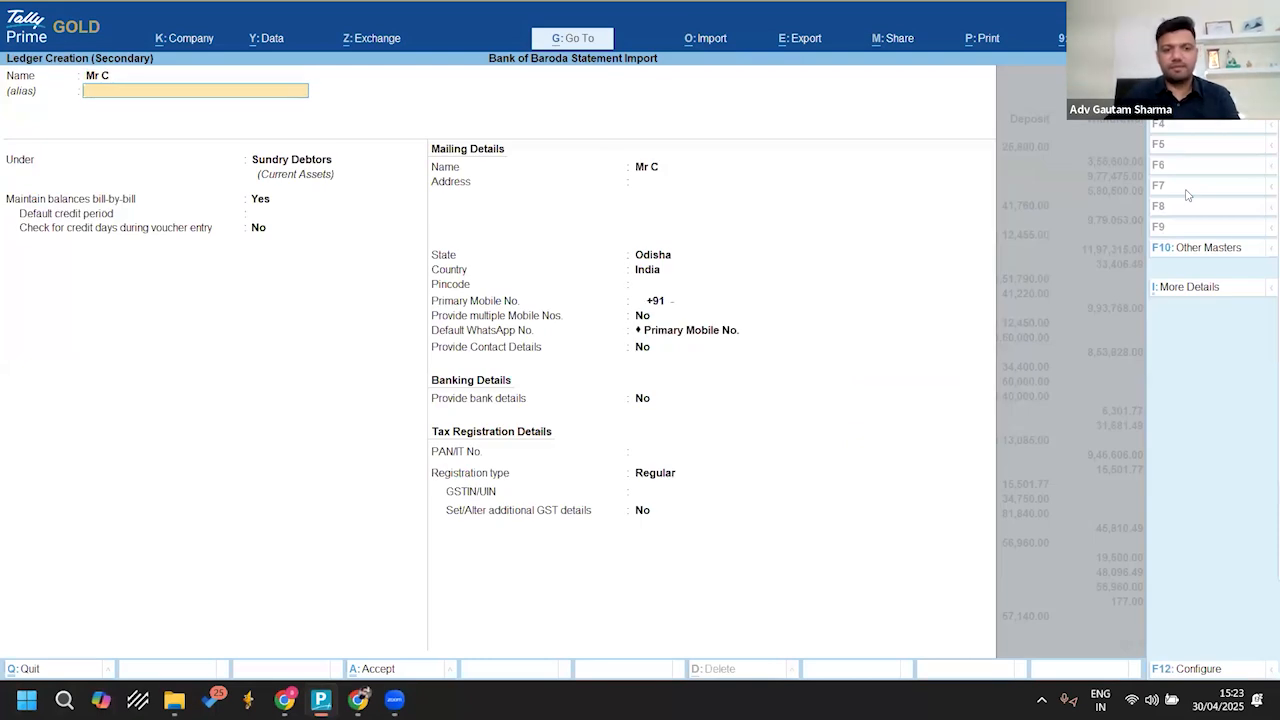
key("ctrl+a")
key("alt+c")
type("Mr d")
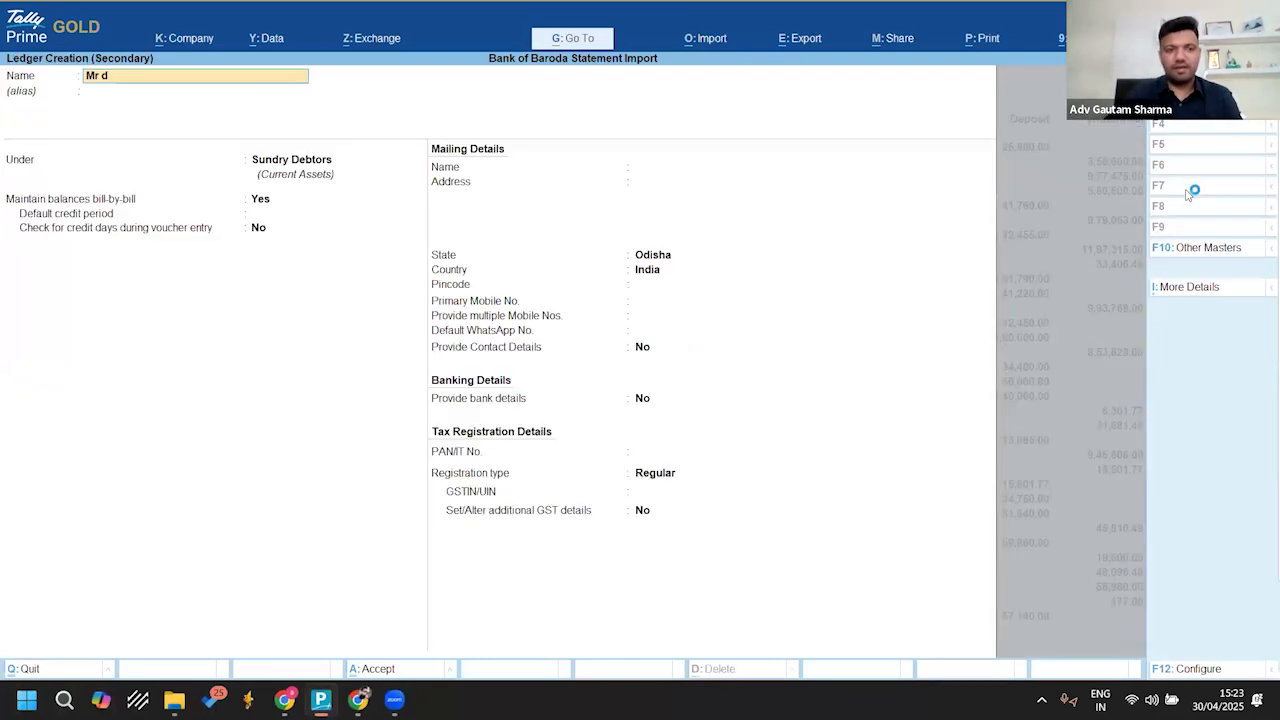
key("Return")
key("ctrl+a")
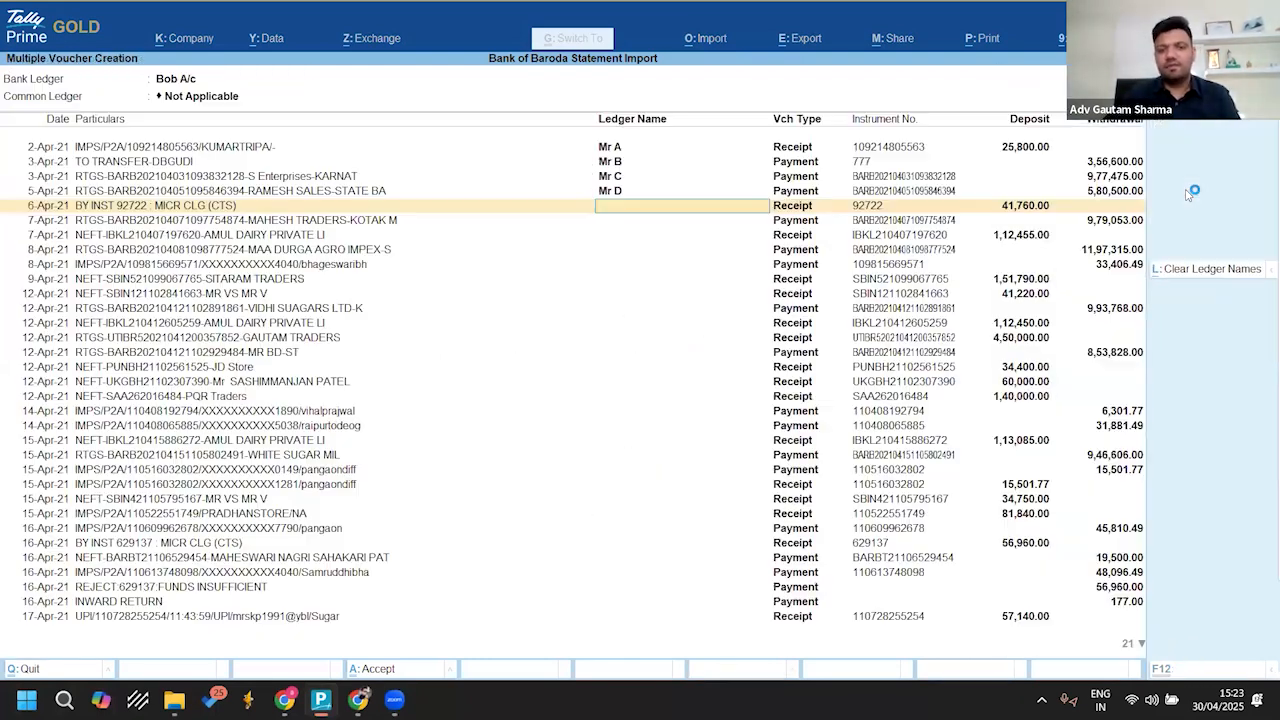
Step: Assign the existing ledger Mr A to the 6-Apr-21 receipt
key("Return")
key("Down")
key("Down")
key("Down")
key("Down")
key("Down")
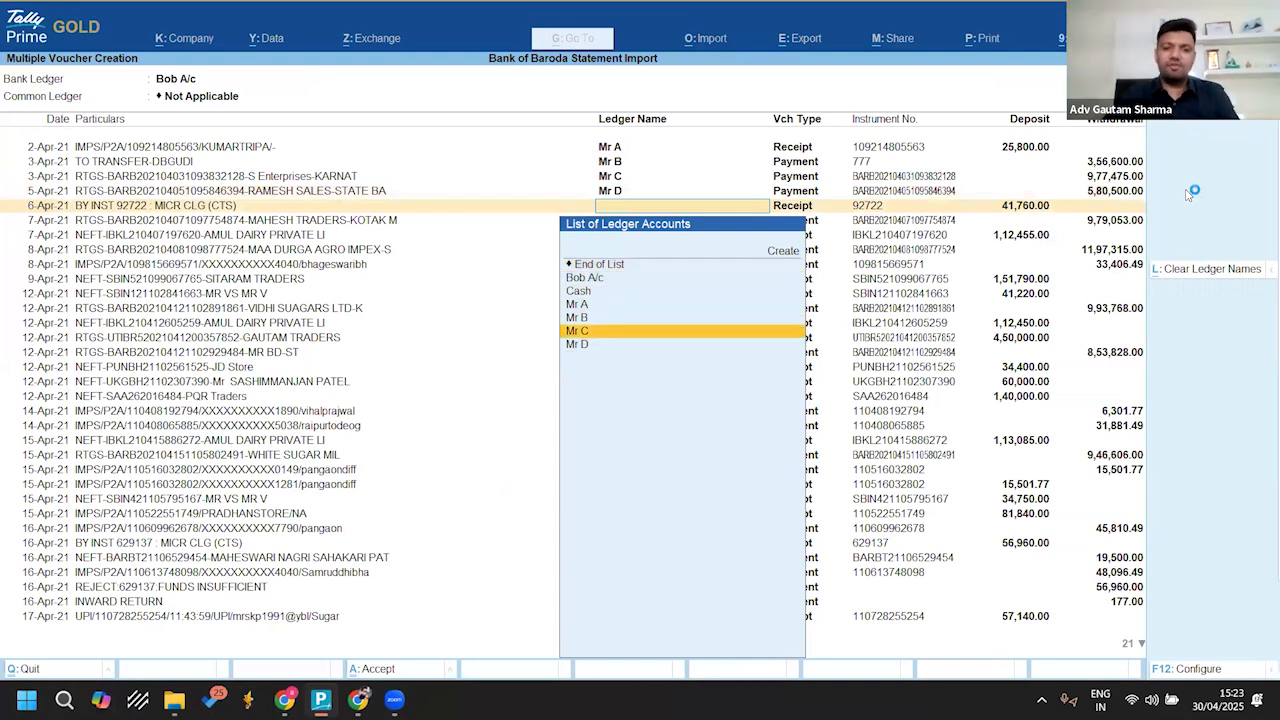
key("Up")
key("Up")
key("Return")
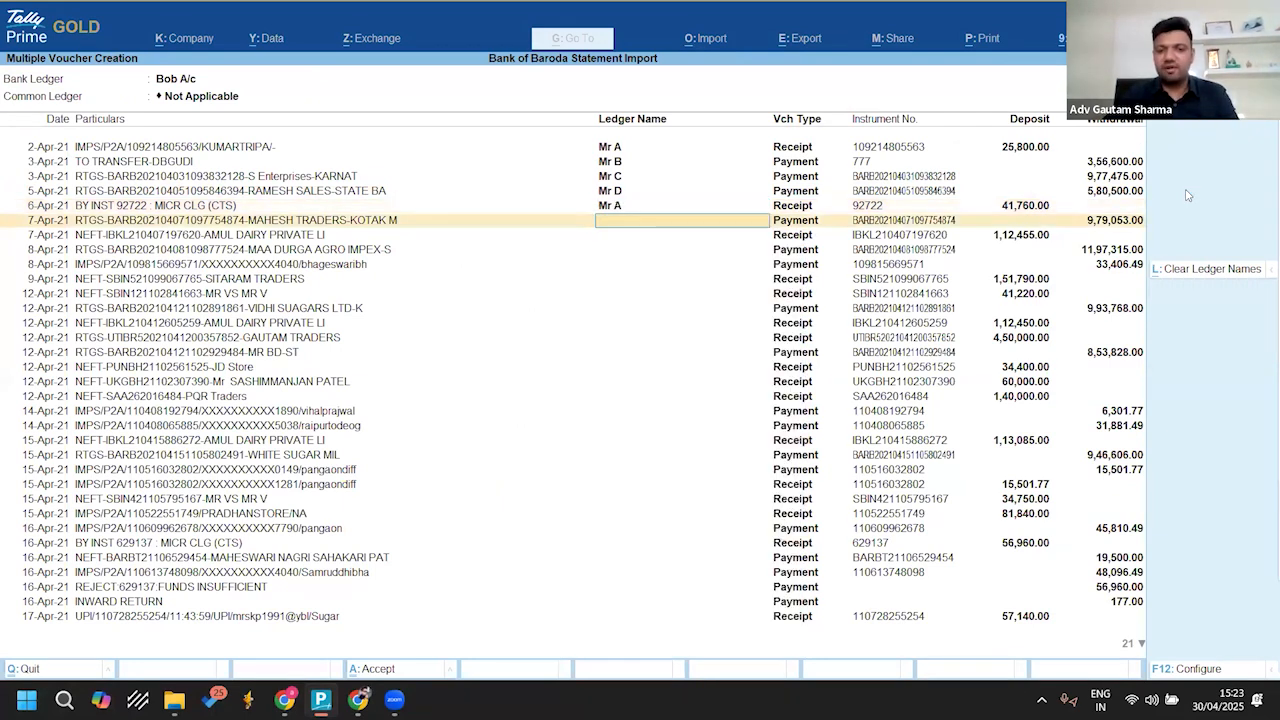
Step: Assign Mr A to the 7-Apr-21 payment, set End of List on the next row and save the vouchers
key("Down")
key("Up")
key("Down")
key("Down")
key("Down")
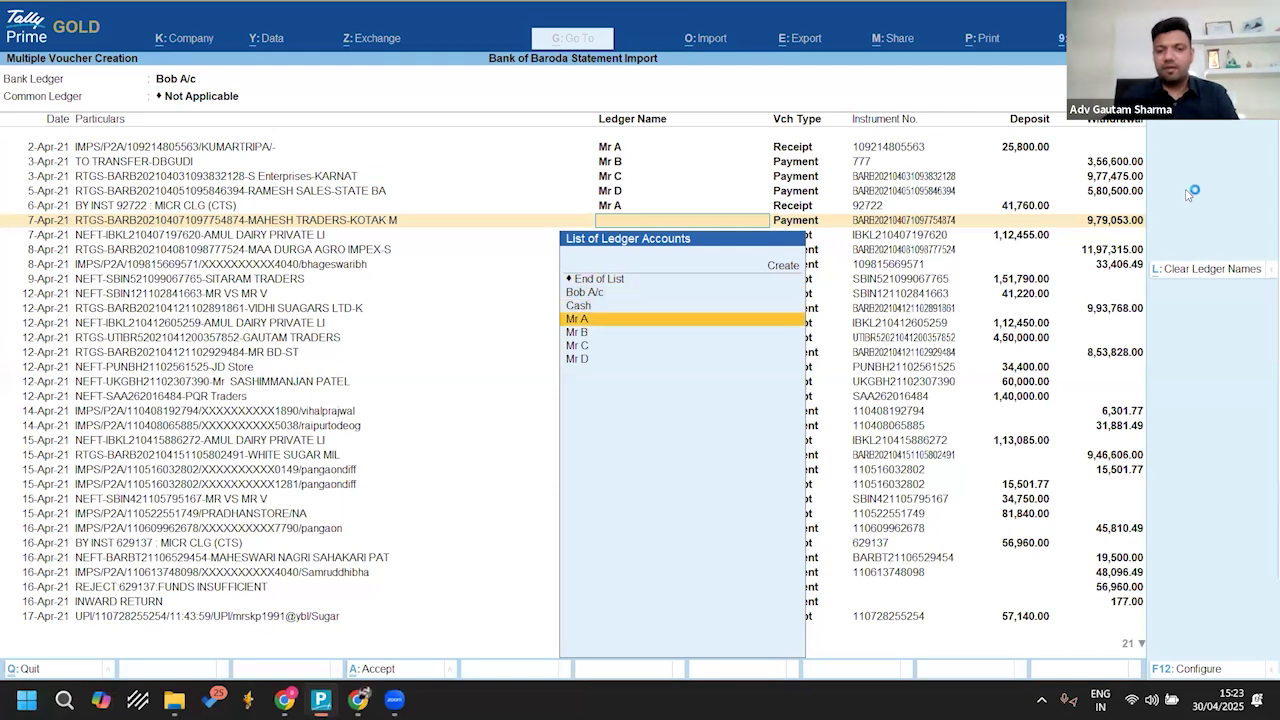
key("Return")
key("Return")
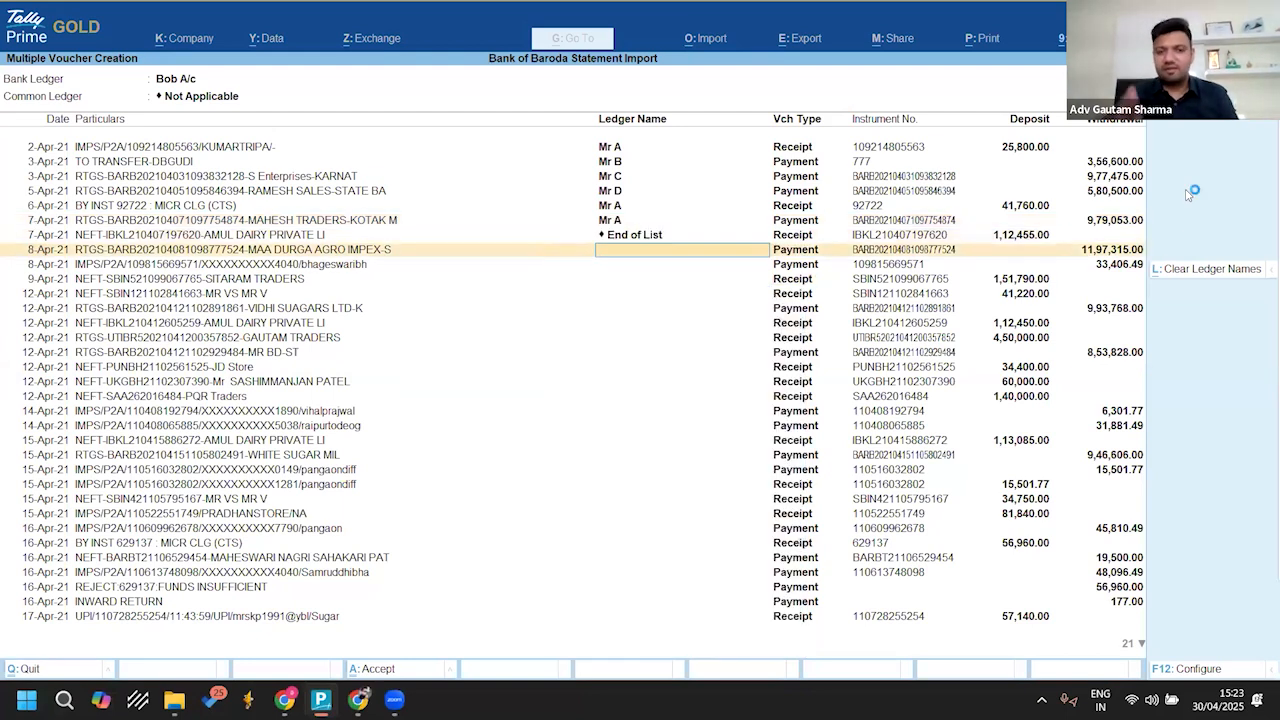
key("ctrl+a")
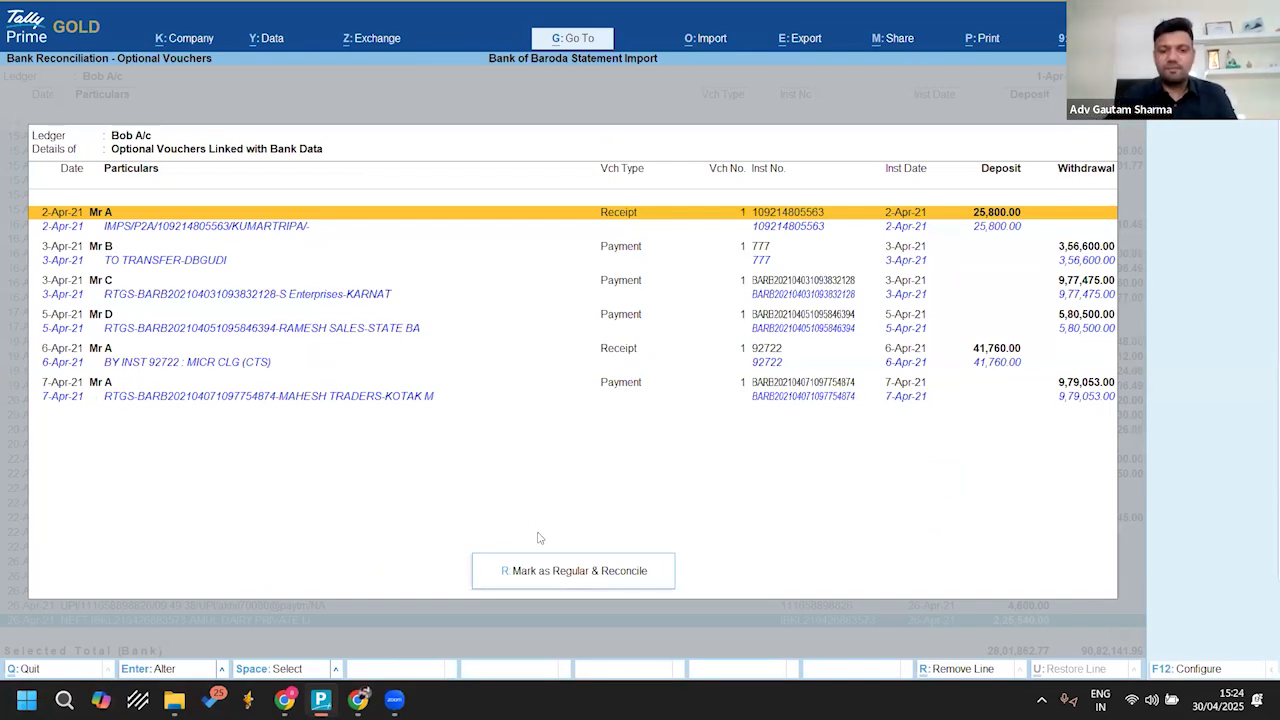
Step: Mark the optional vouchers linked with bank data as regular, reconcile them and return to the Gateway of Tally
left_click(562, 579)
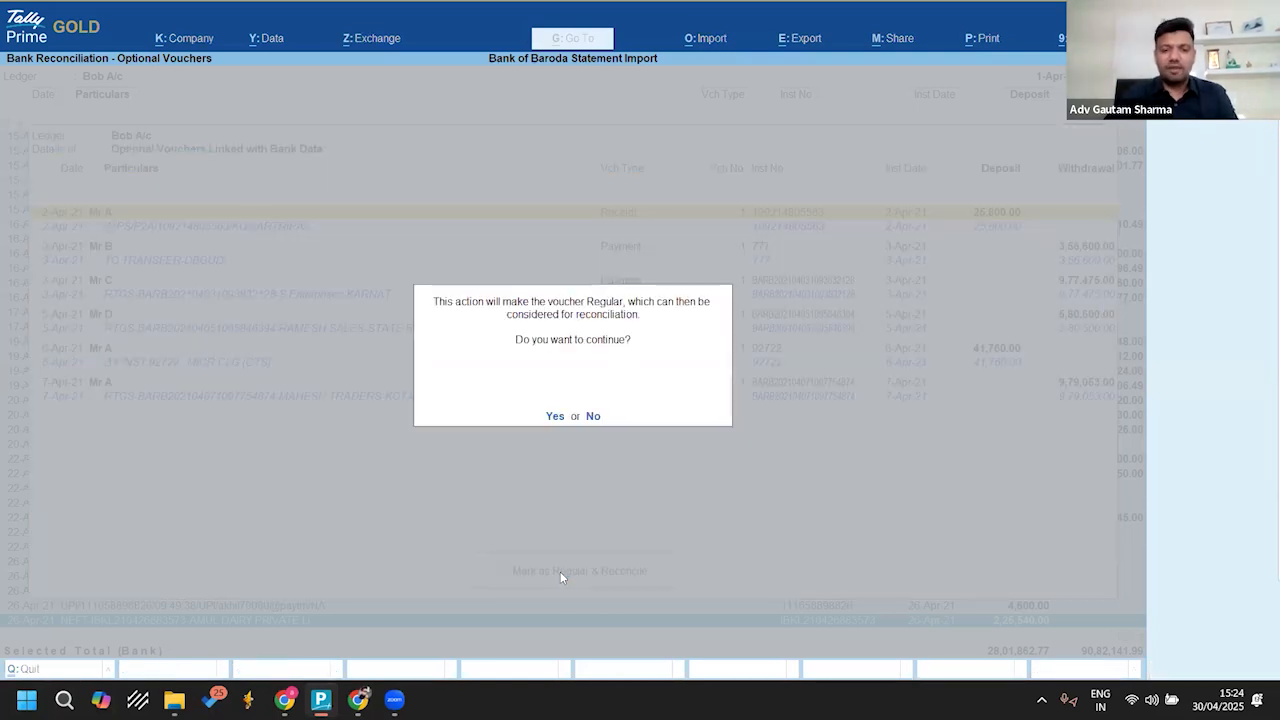
key("y")
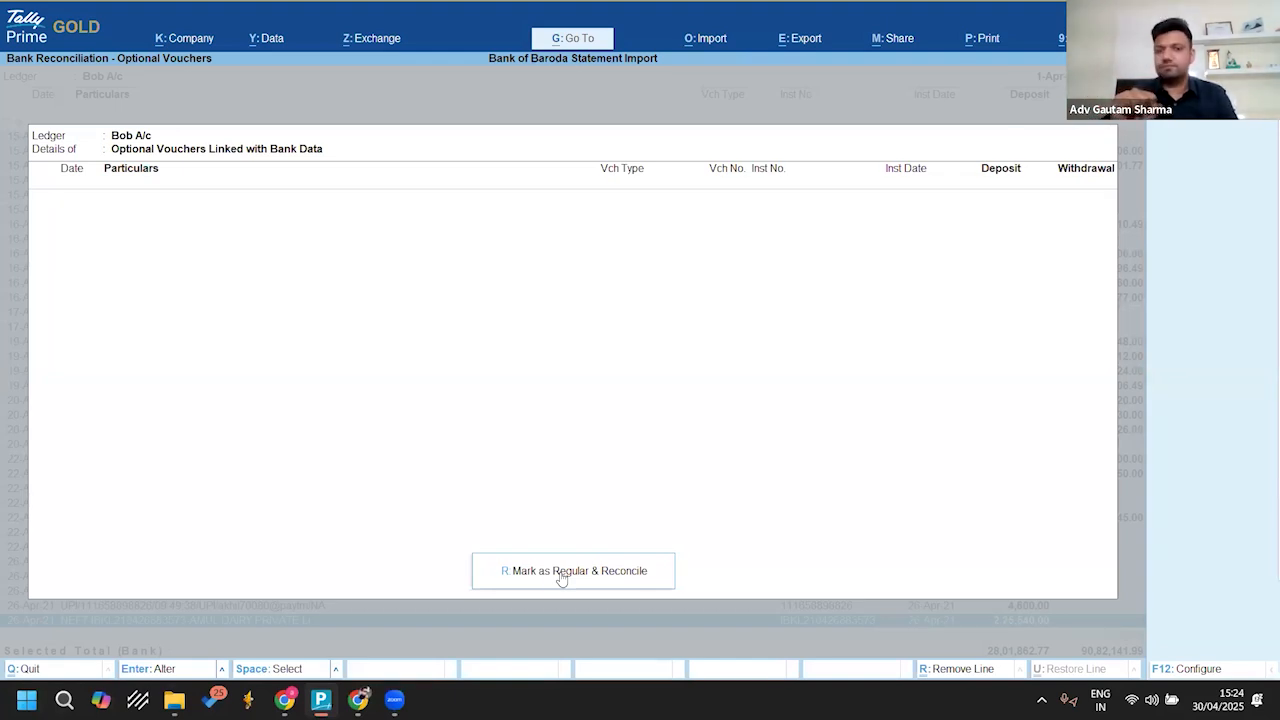
key("Escape")
key("Escape")
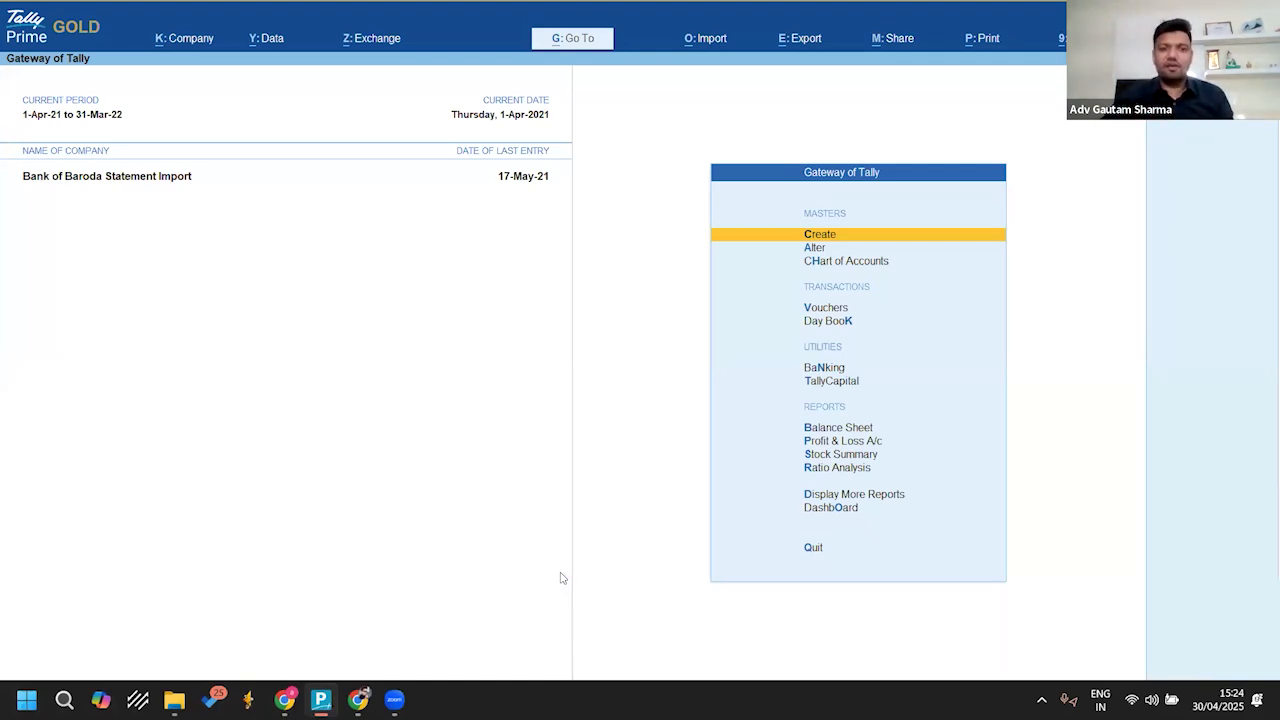
Step: Switch to the Bank Statements folder in File Explorer, open BOB-imp.xls in Excel and maximize its window
left_click(174, 699)
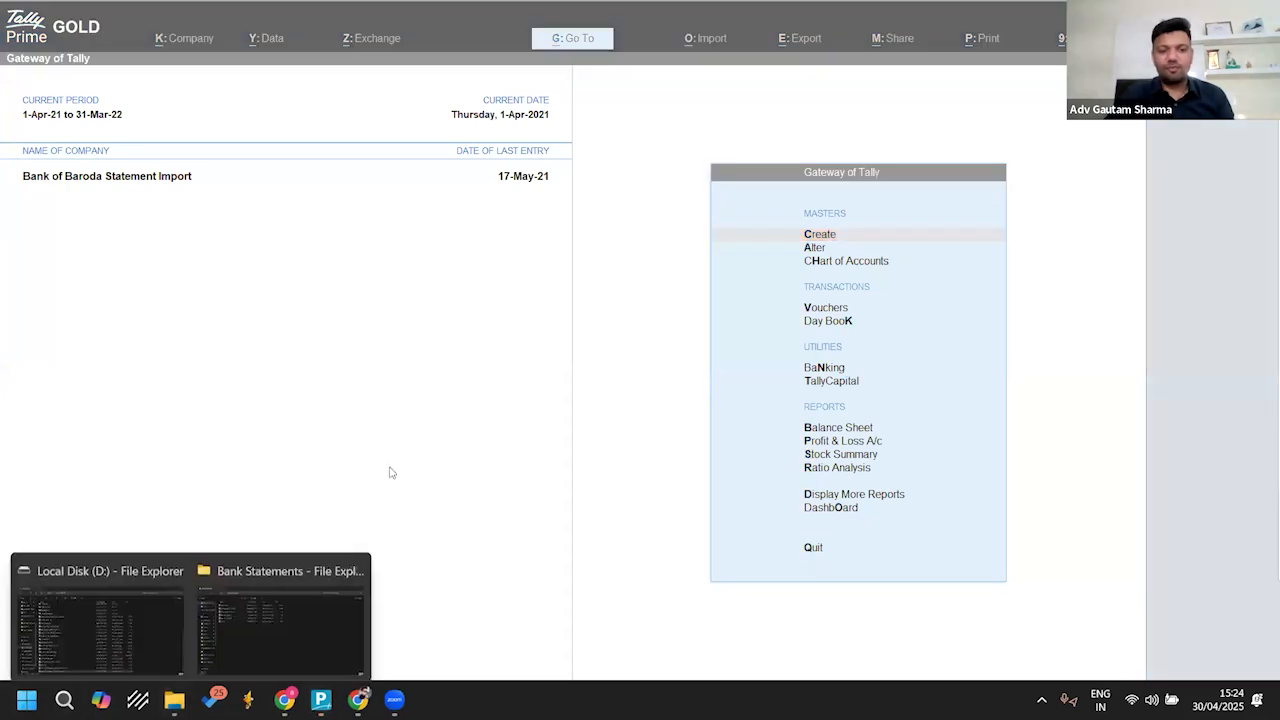
left_click(266, 643)
left_click(237, 147)
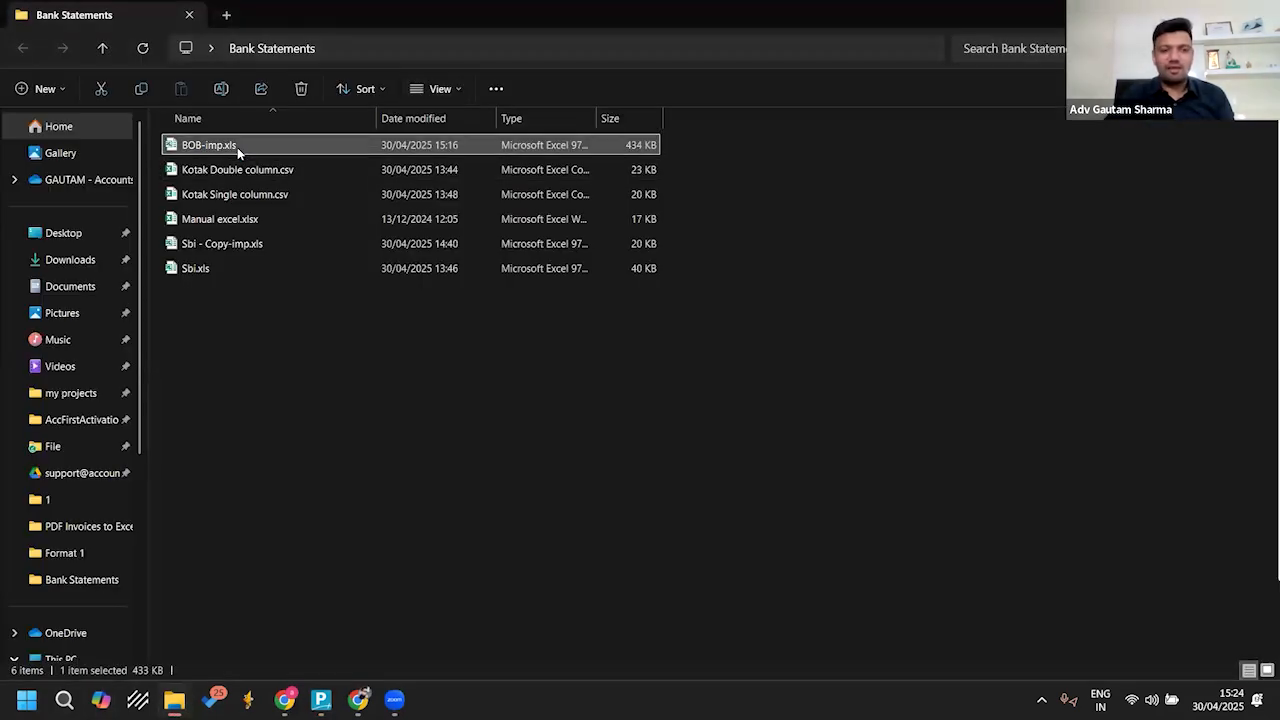
double_click(563, 240)
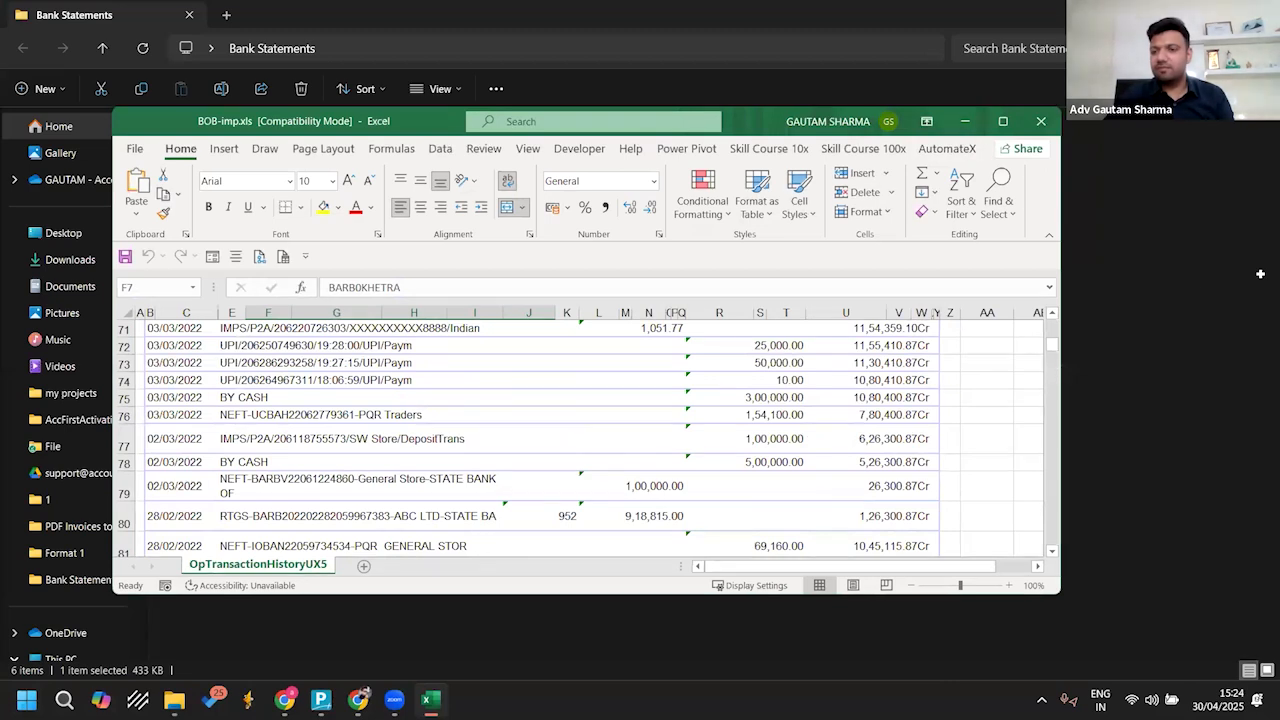
left_click(1003, 121)
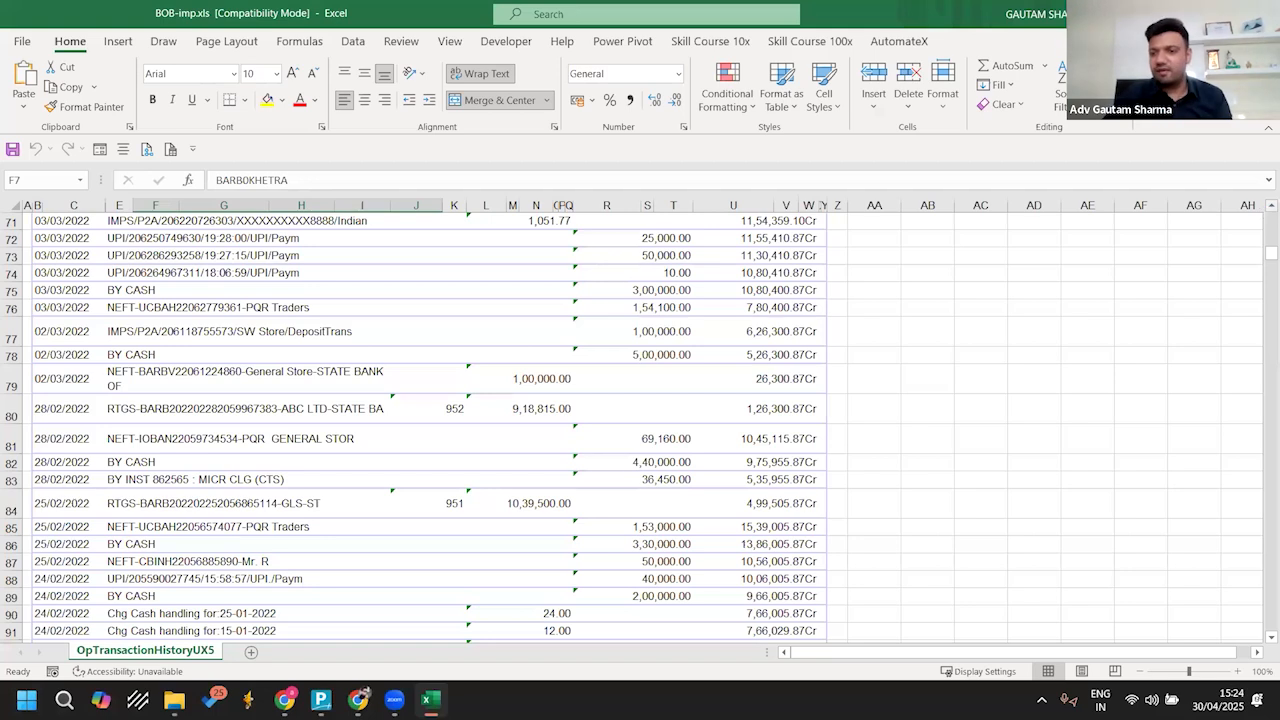
Step: Examine the bank statement's logo, header details, column headings and transaction rows
left_click_drag(1270, 255, 1270, 215)
scroll(715, 280, "down", 4)
scroll(715, 280, "up", 4)
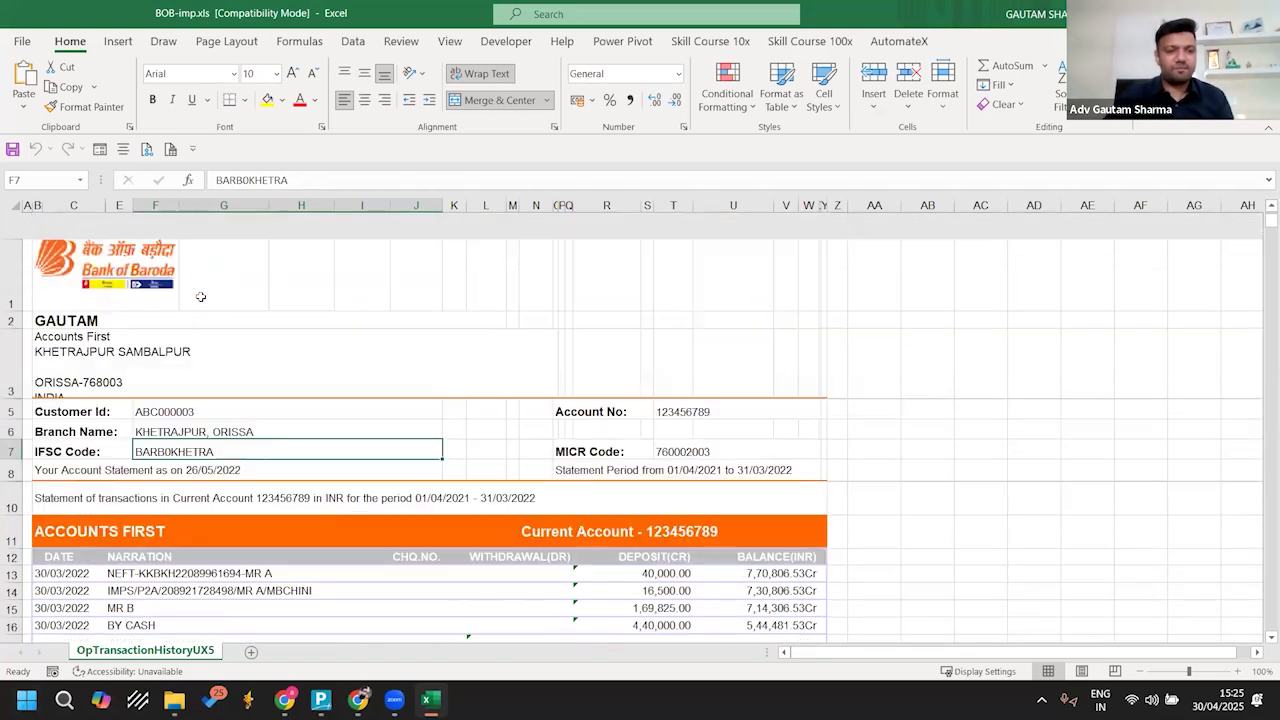
left_click(92, 238)
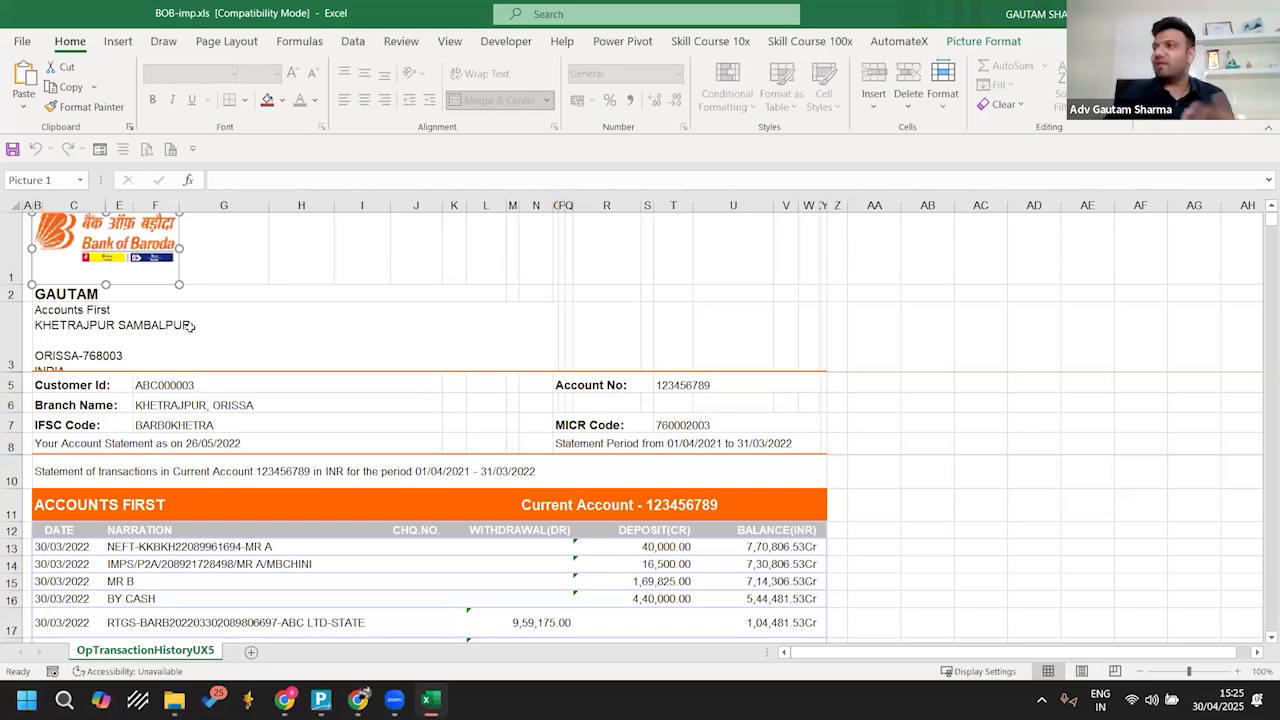
scroll(192, 326, "down", 2)
left_click(282, 285)
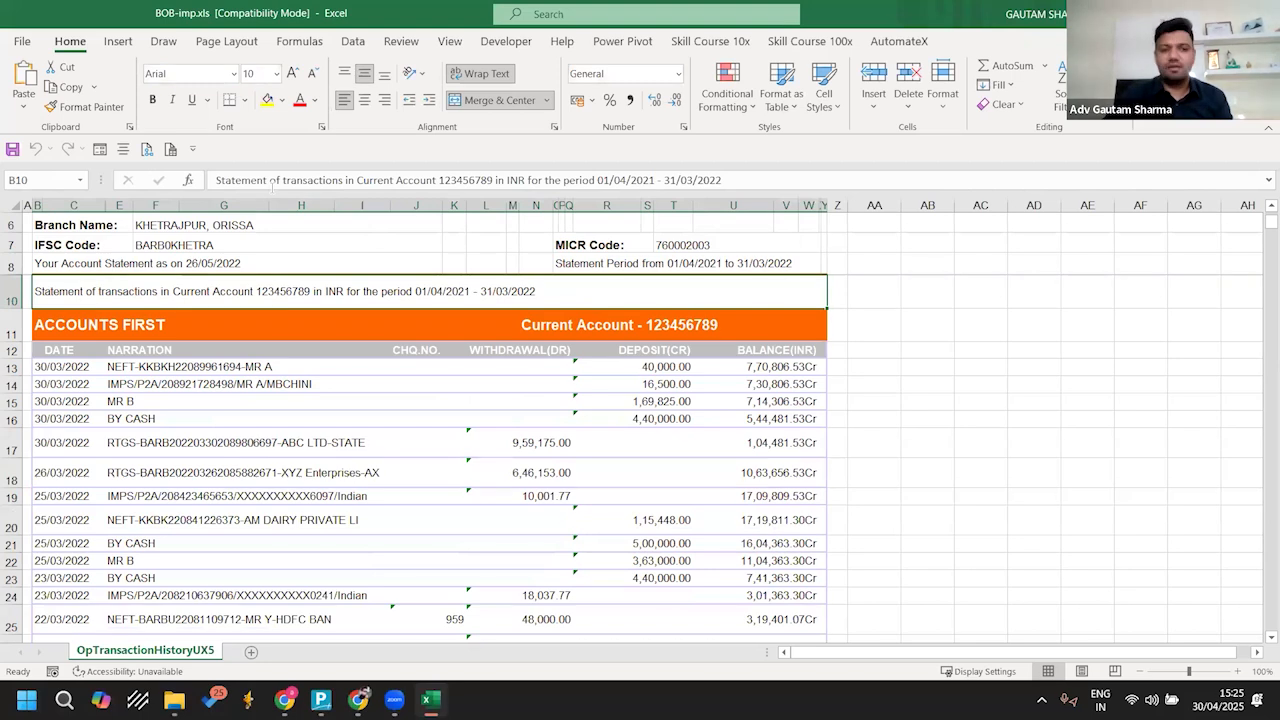
scroll(56, 494, "down", 10)
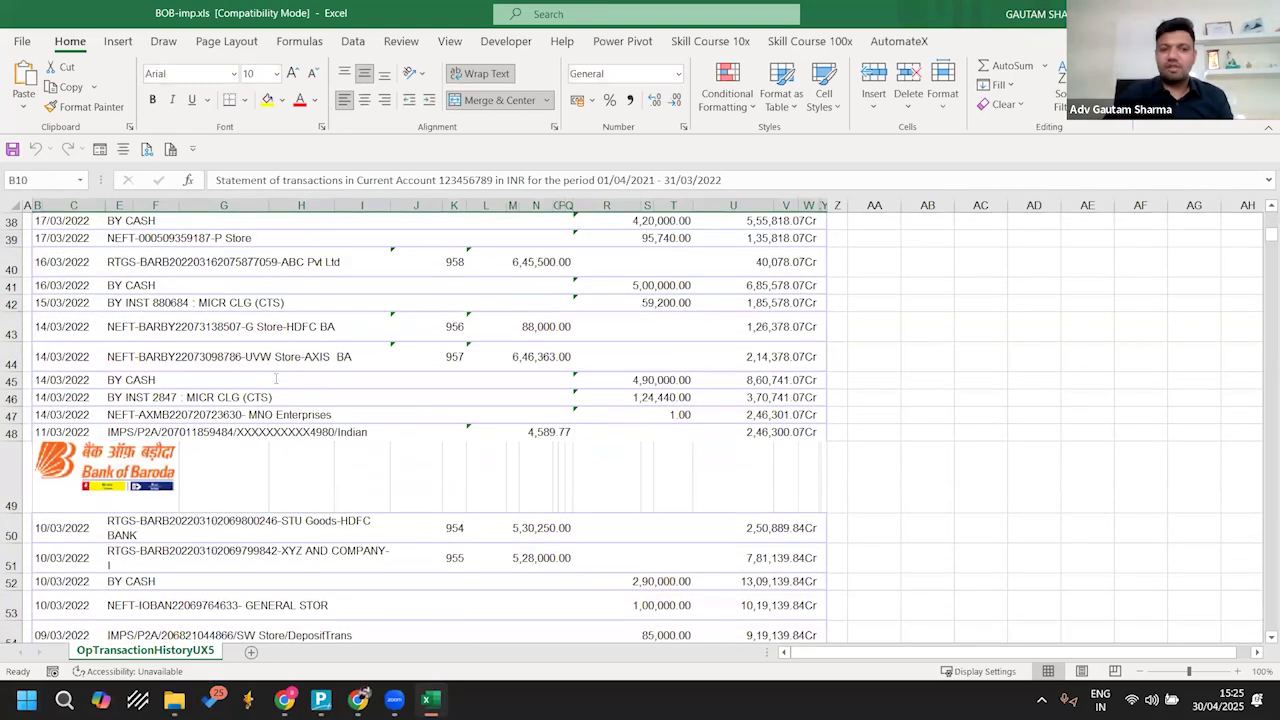
Step: Examine the rows around the repeated bank logo in row 49, close BOB-imp.xls and switch to TallyPrime
left_click(100, 473)
left_click(290, 484)
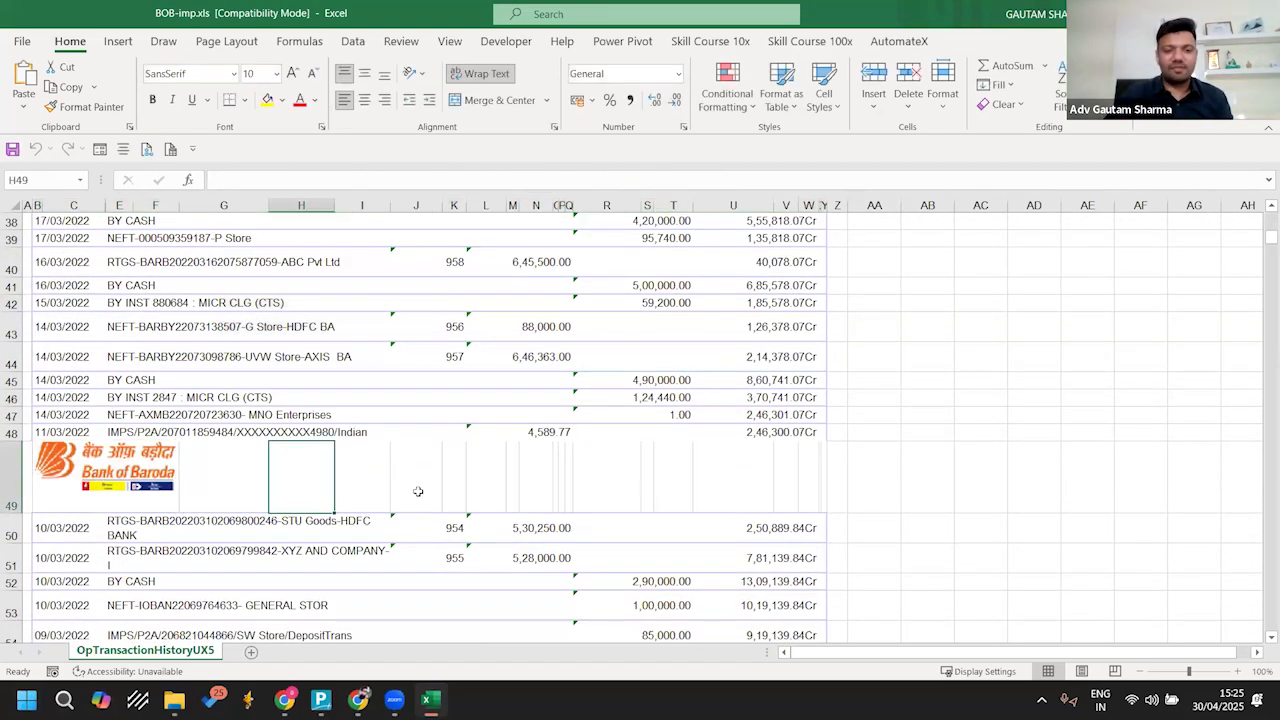
scroll(567, 484, "down", 20)
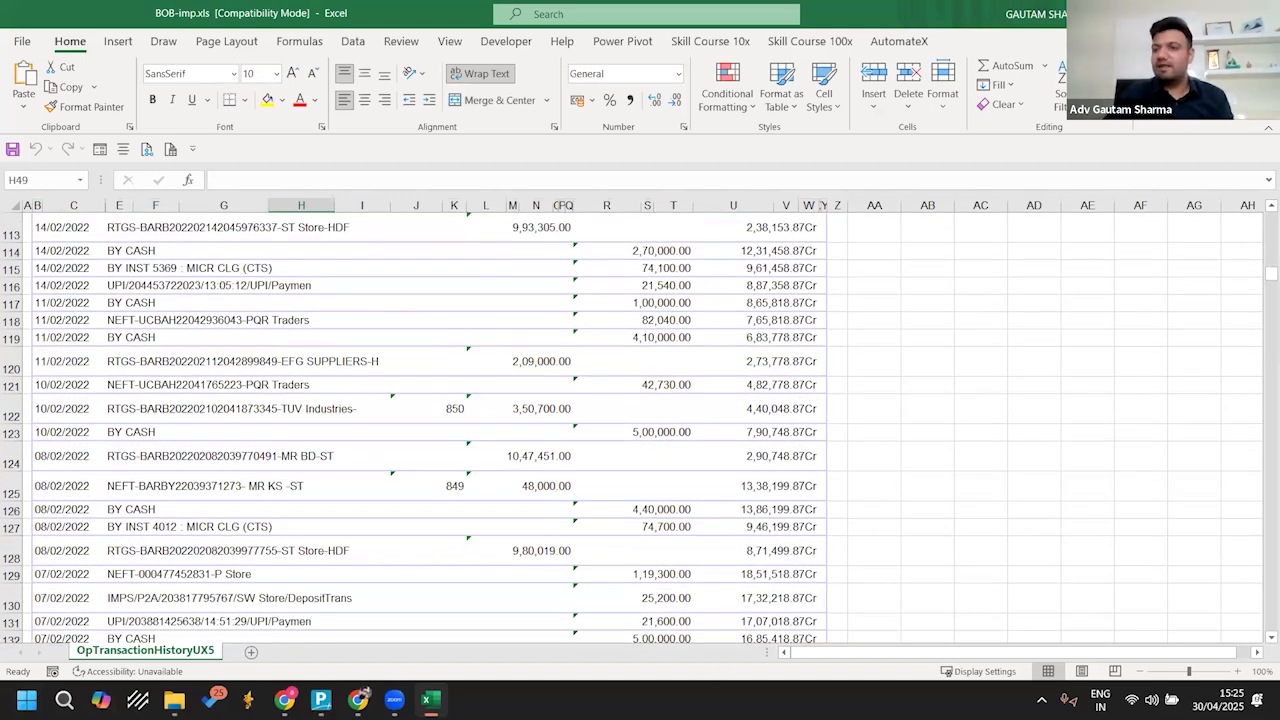
key("alt+F4")
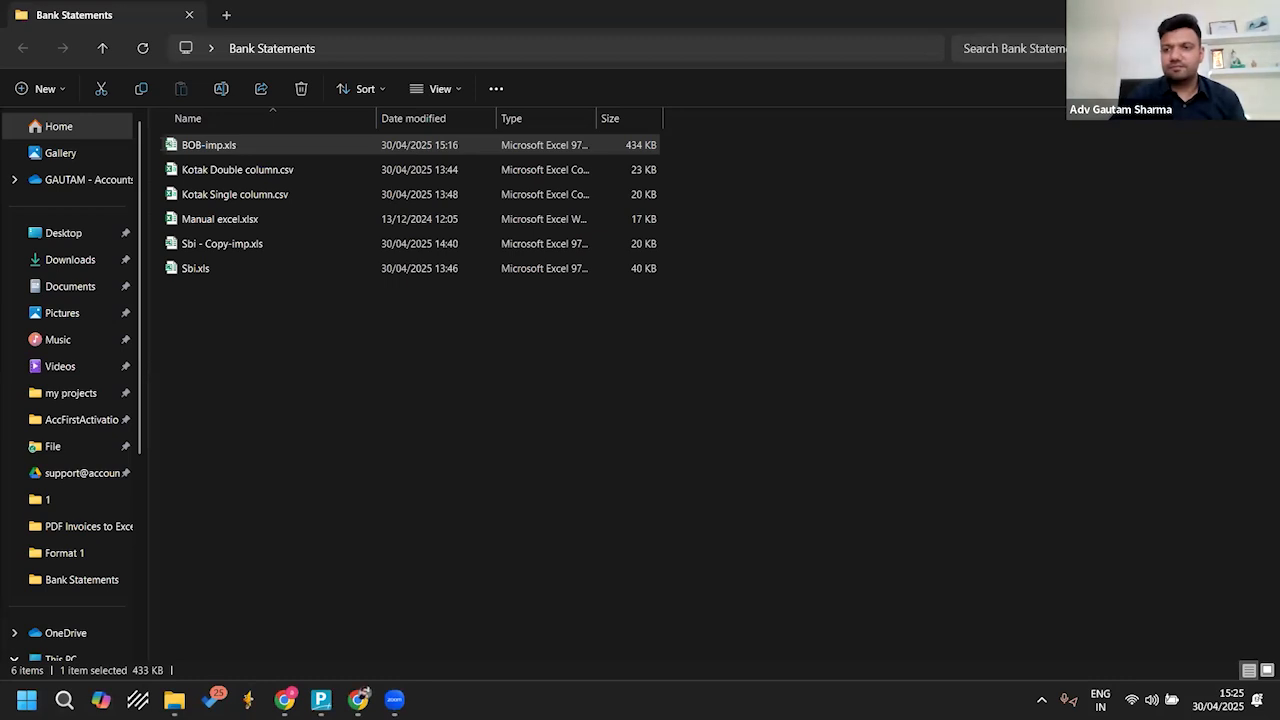
left_click(321, 700)
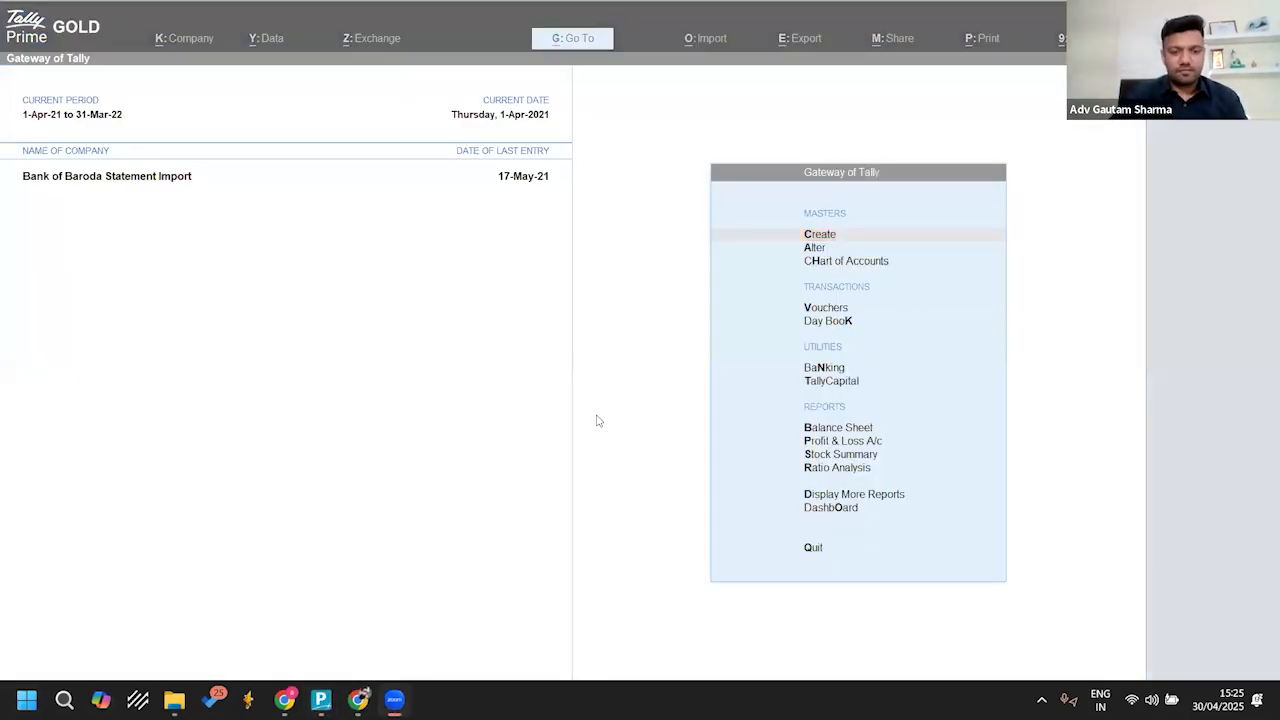
Step: Open Kotak Single column.csv from the Bank Statements folder in Excel and widen the Balance and Dr / Cr columns
mouse_move(175, 700)
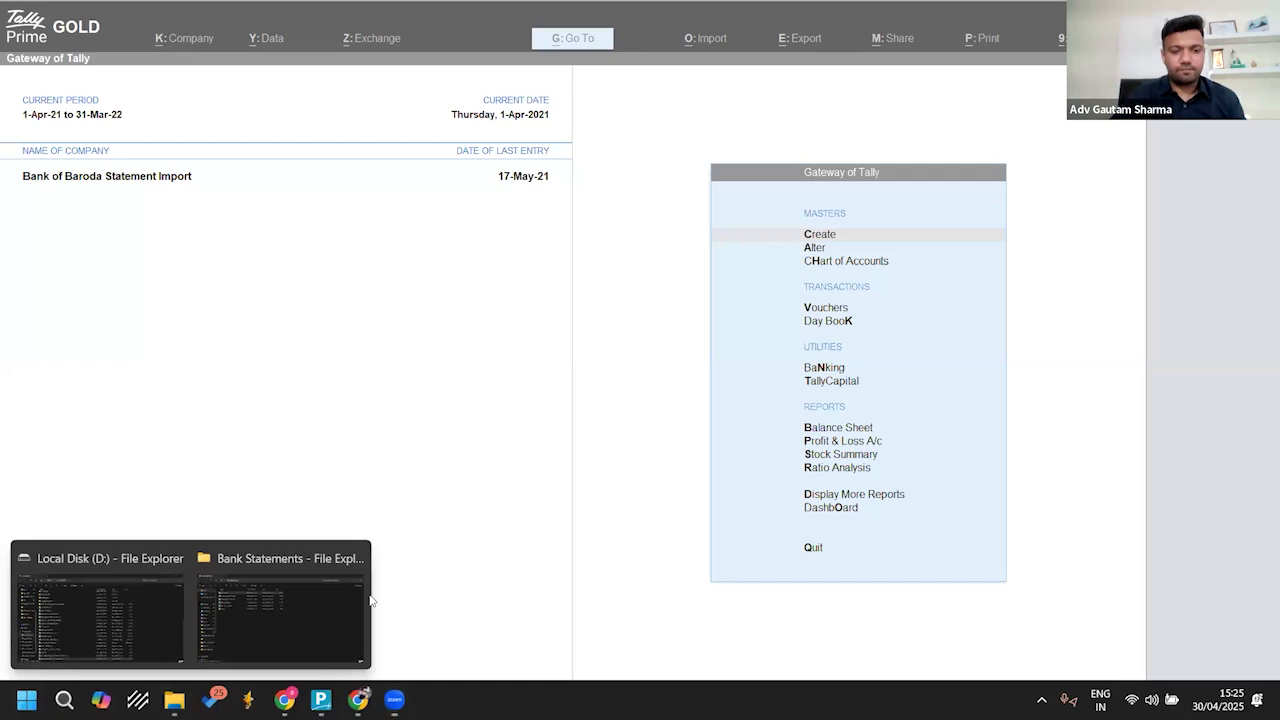
left_click(318, 601)
double_click(237, 193)
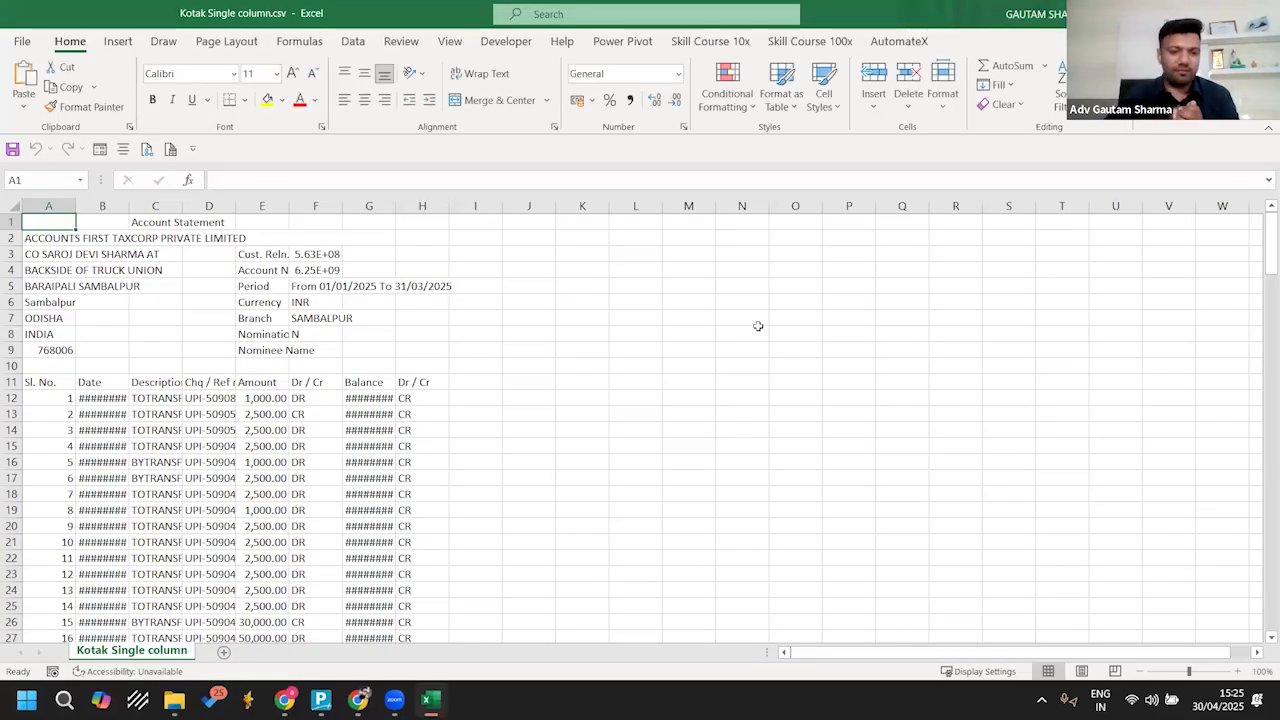
left_click_drag(449, 206, 482, 211)
scroll(491, 406, "down", 3)
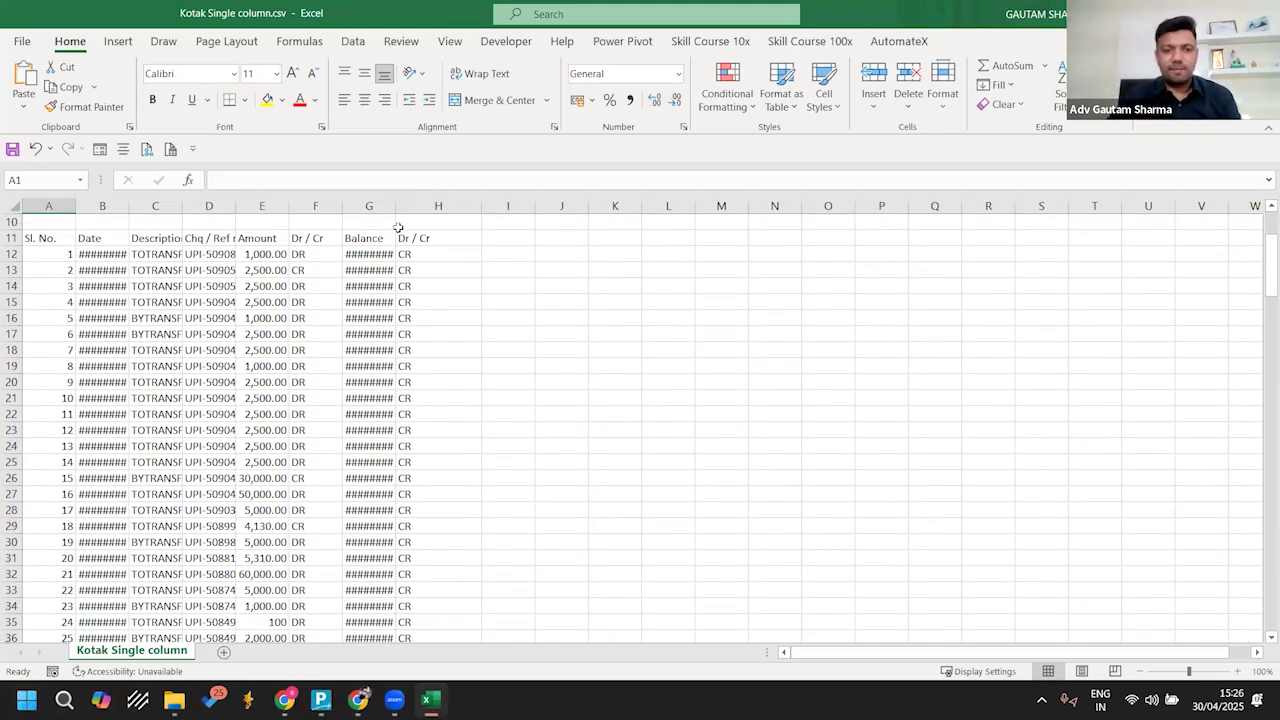
double_click(395, 206)
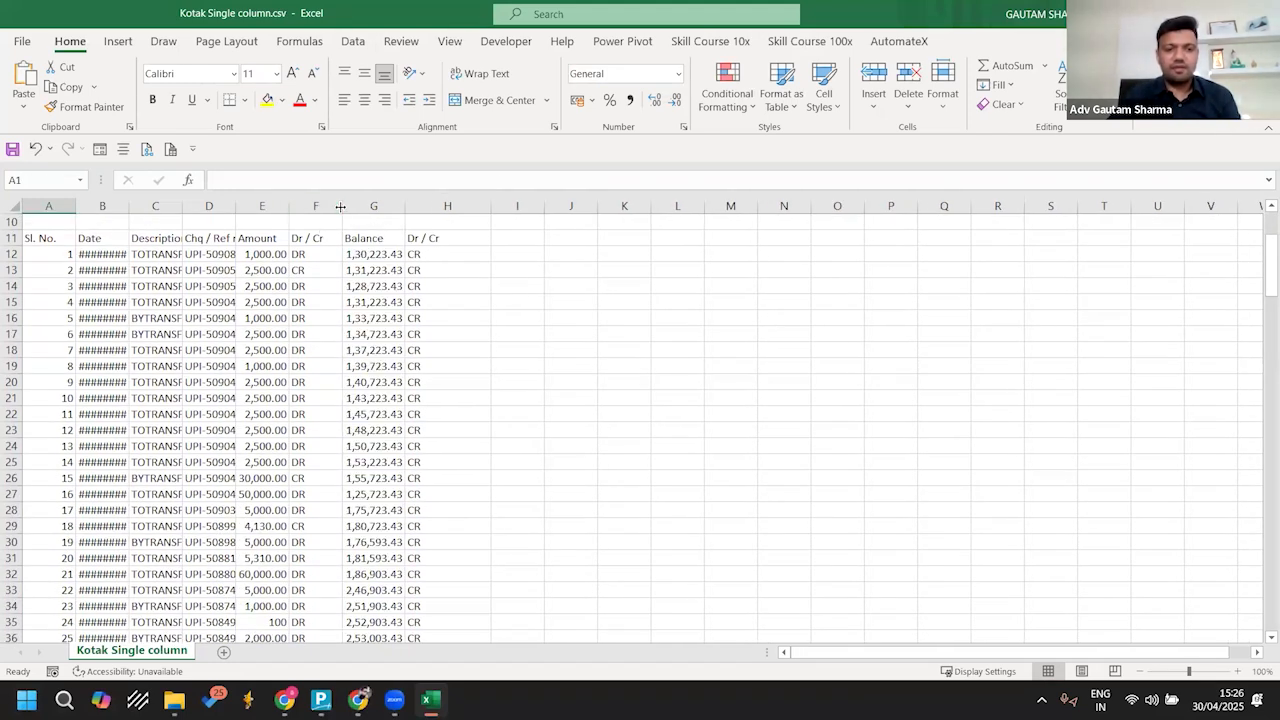
left_click_drag(340, 206, 458, 206)
Step: Examine the Amount and Dr / Cr columns with their DR and CR entries, and close the file without saving
left_click(410, 206)
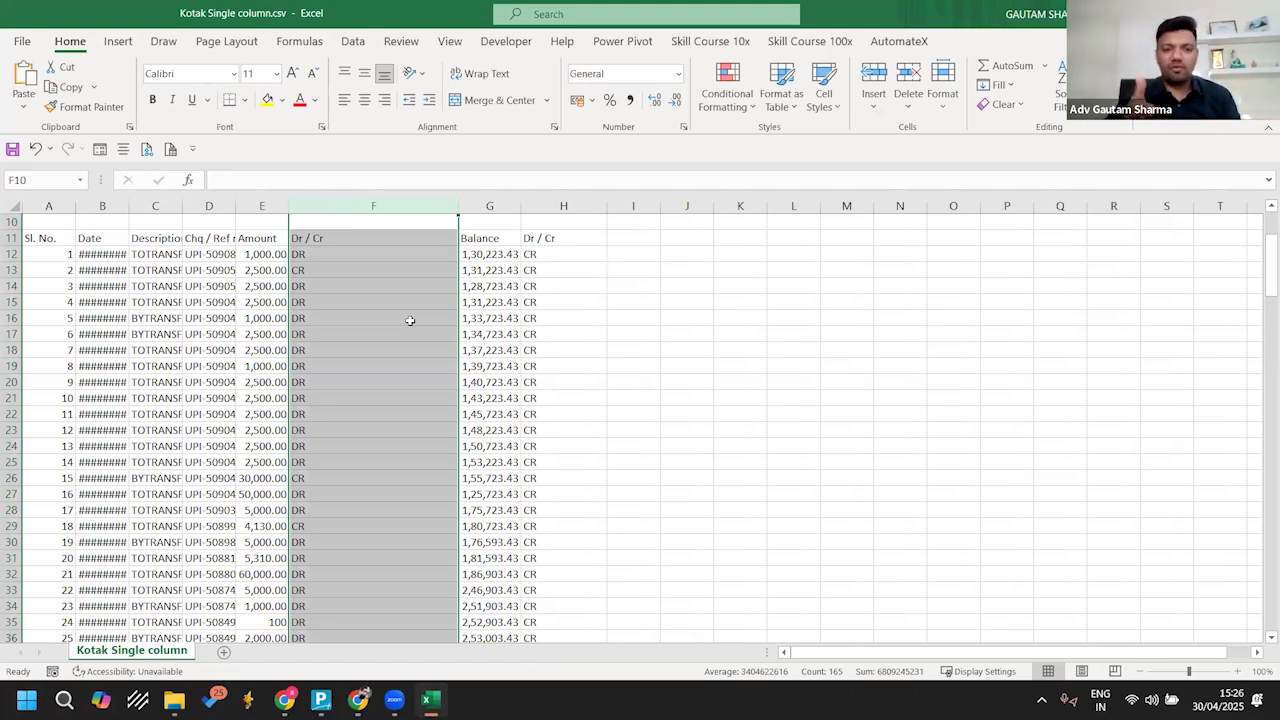
left_click(268, 206)
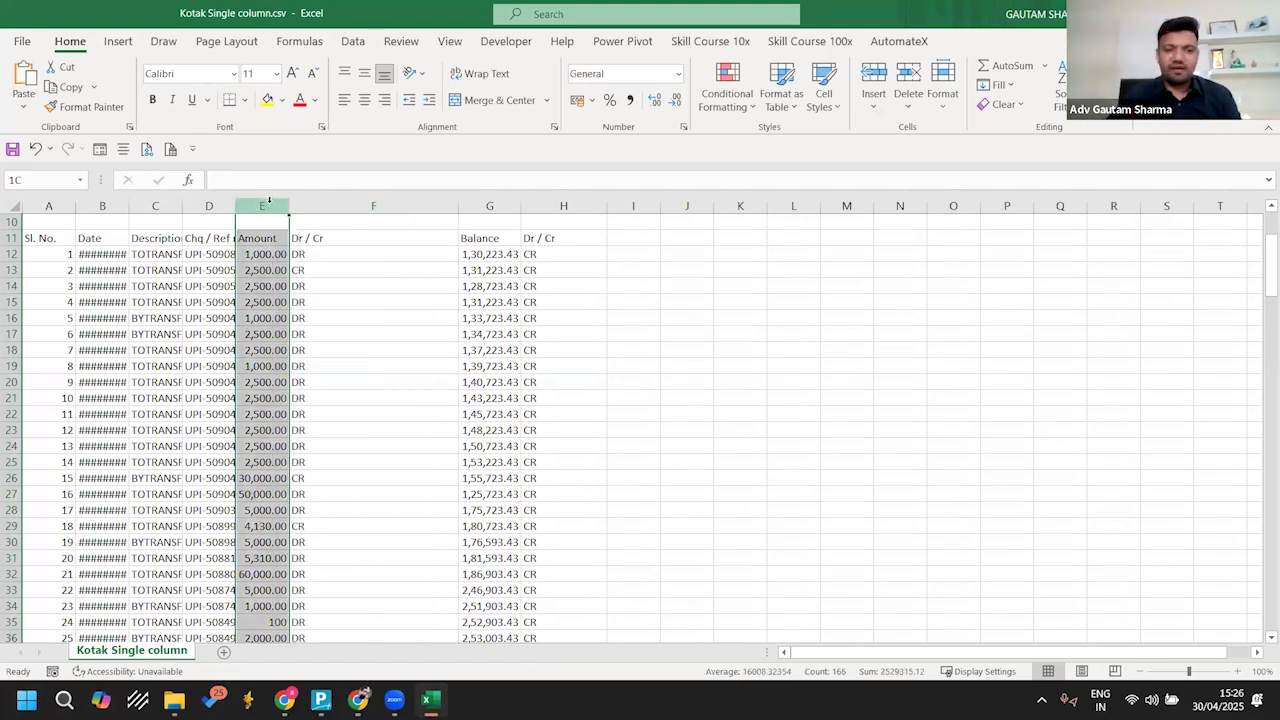
left_click(310, 255)
left_click(310, 271)
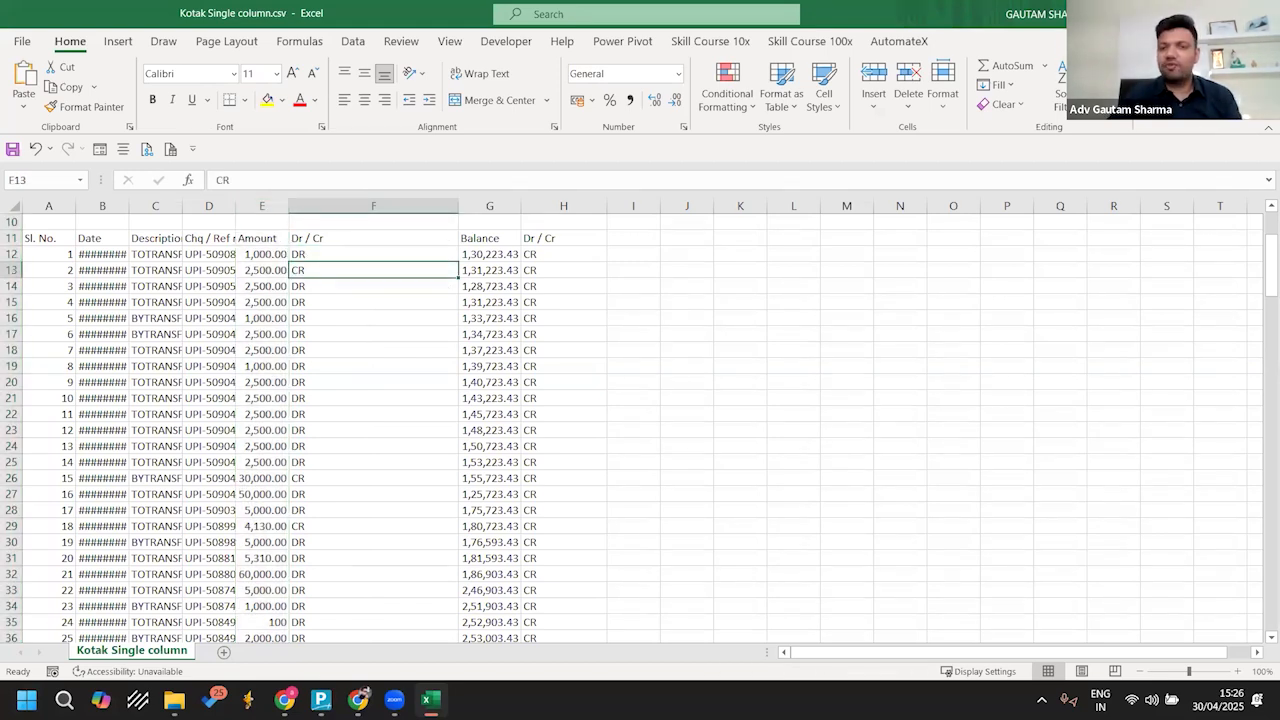
key("alt+F4")
left_click(636, 368)
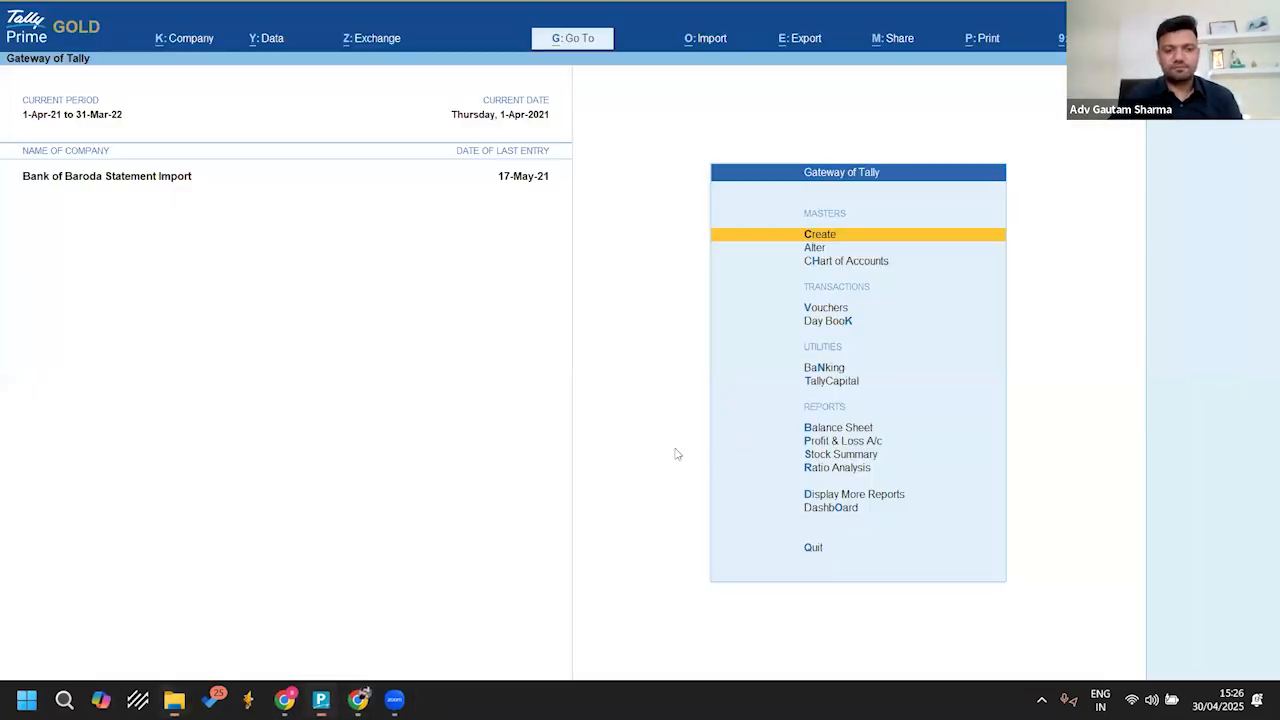
Step: In TallyPrime, start a new ledger named Kotak A/c under Bank Accounts
left_click(321, 699)
key("Return")
key("Escape")
key("Return")
key("Down")
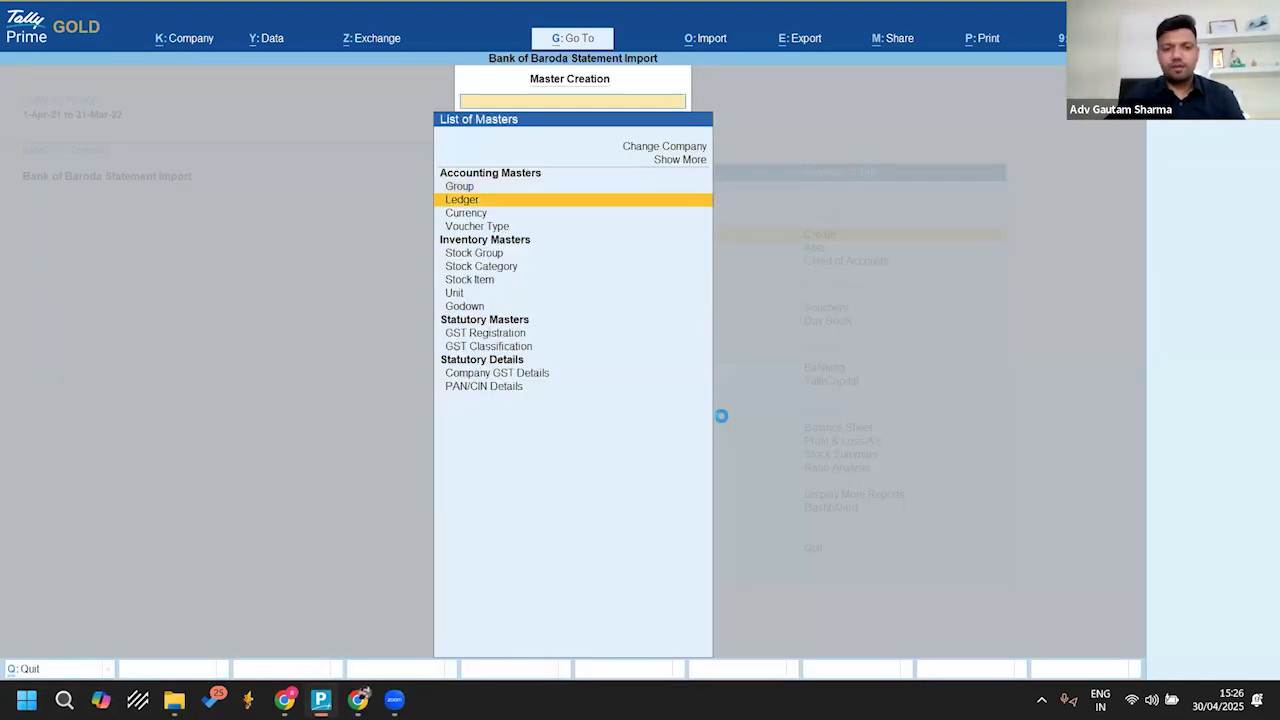
key("Return")
type("Kotak")
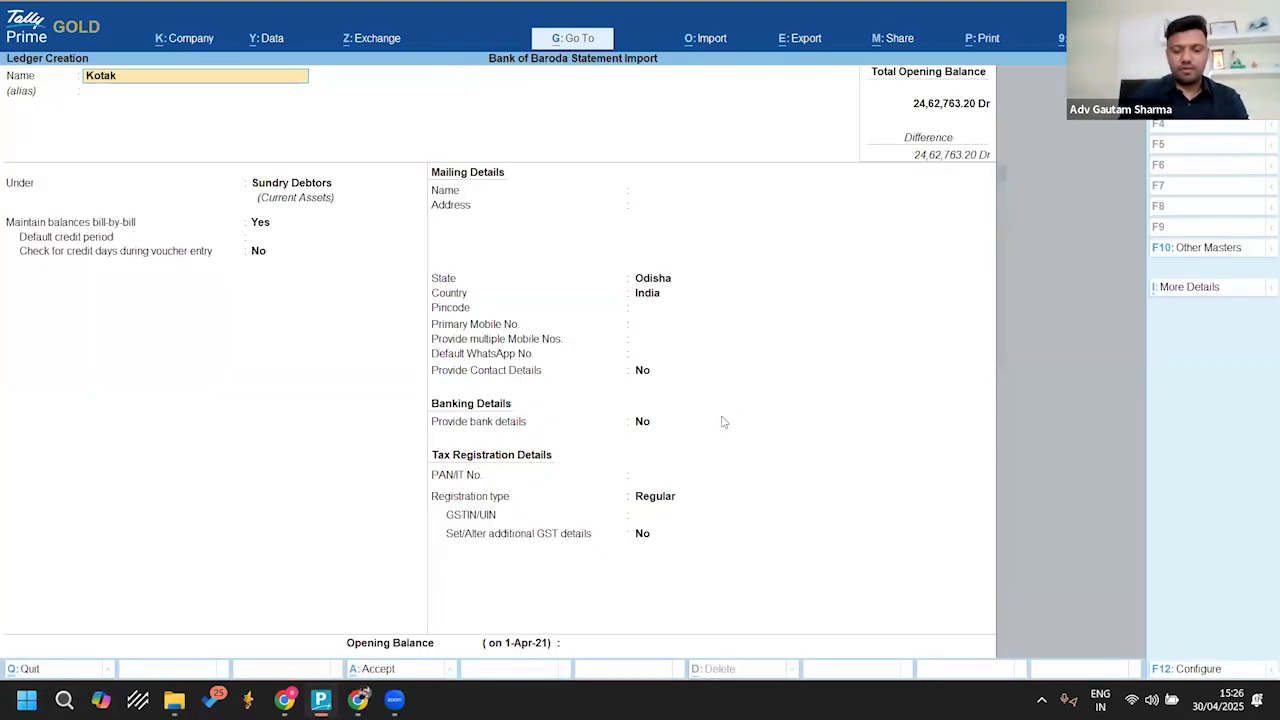
type(" A/c")
key("Return")
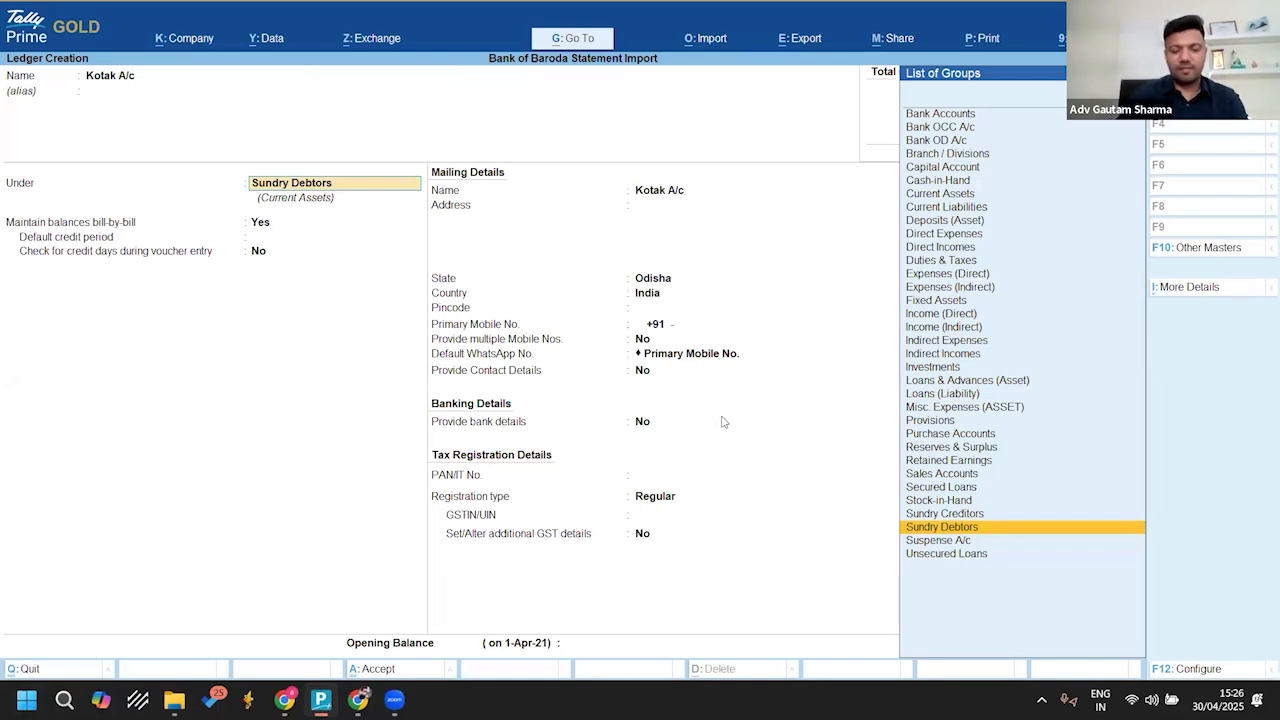
type("B")
key("Return")
key("Return")
key("Return")
key("Return")
key("Return")
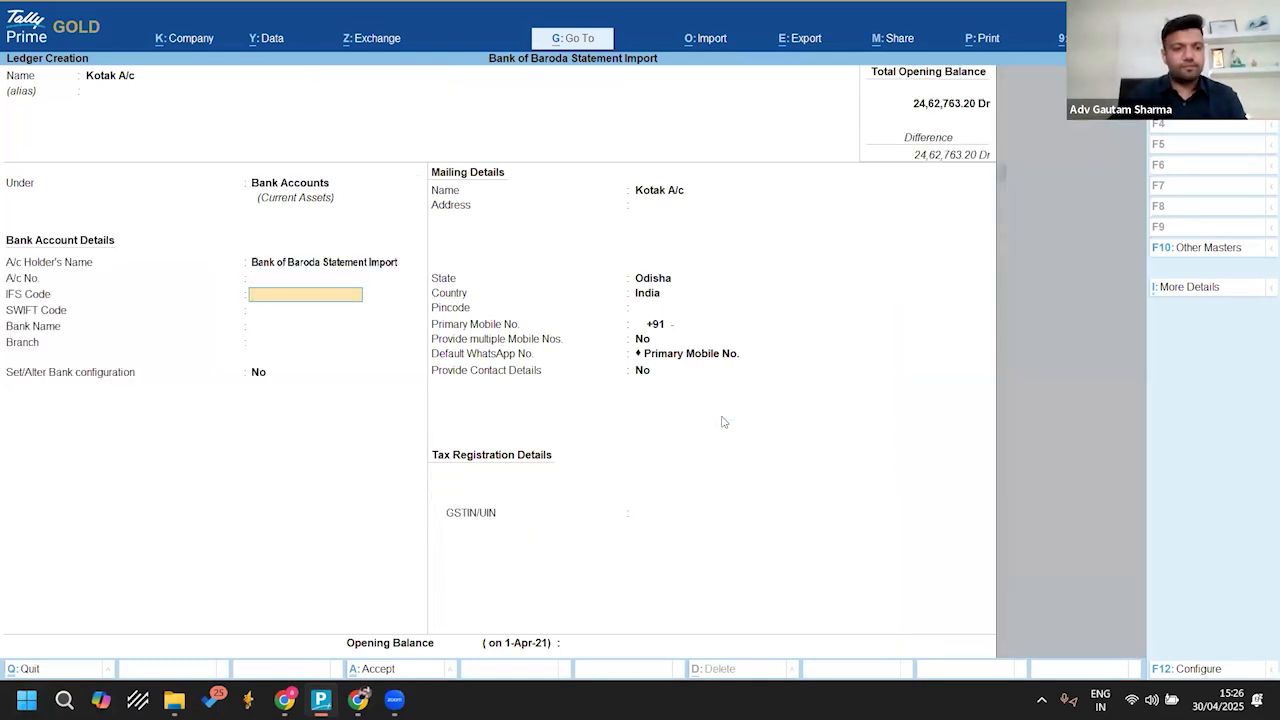
Step: Set the ledger's bank name to Kotak Mahindra Bank (India), leaving the other bank and mailing details at their defaults
type("Ko")
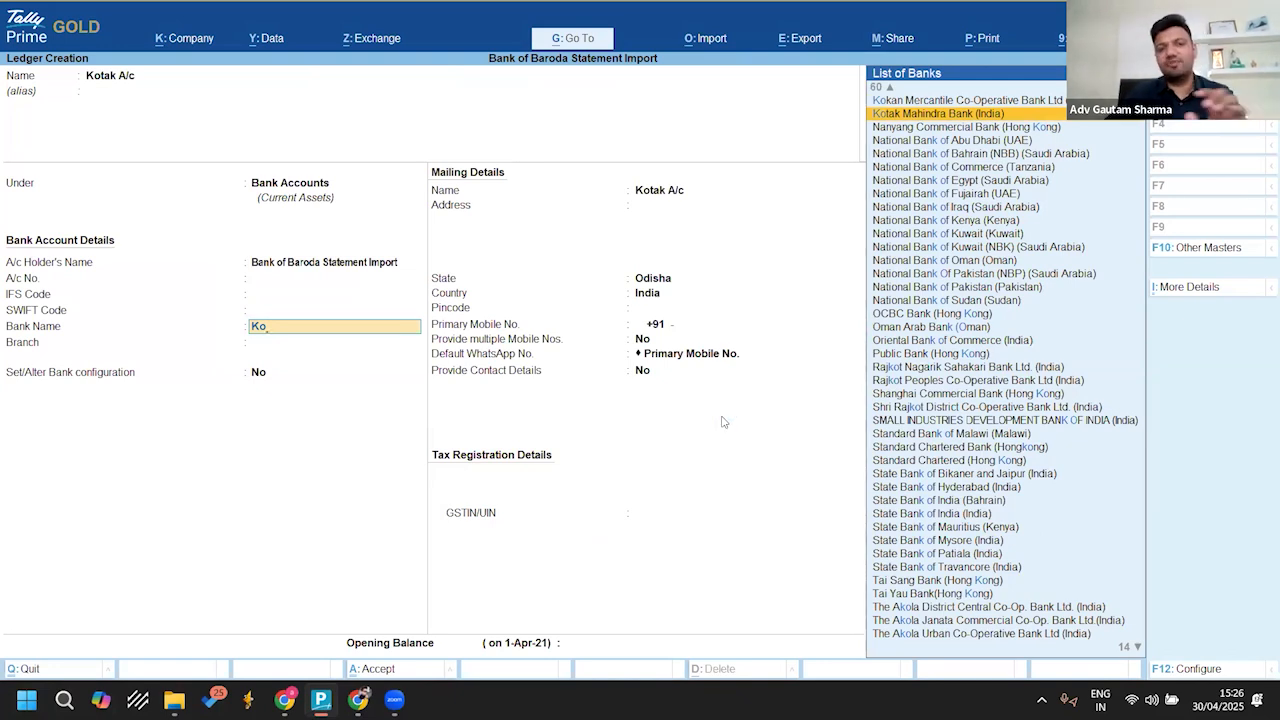
key("Return")
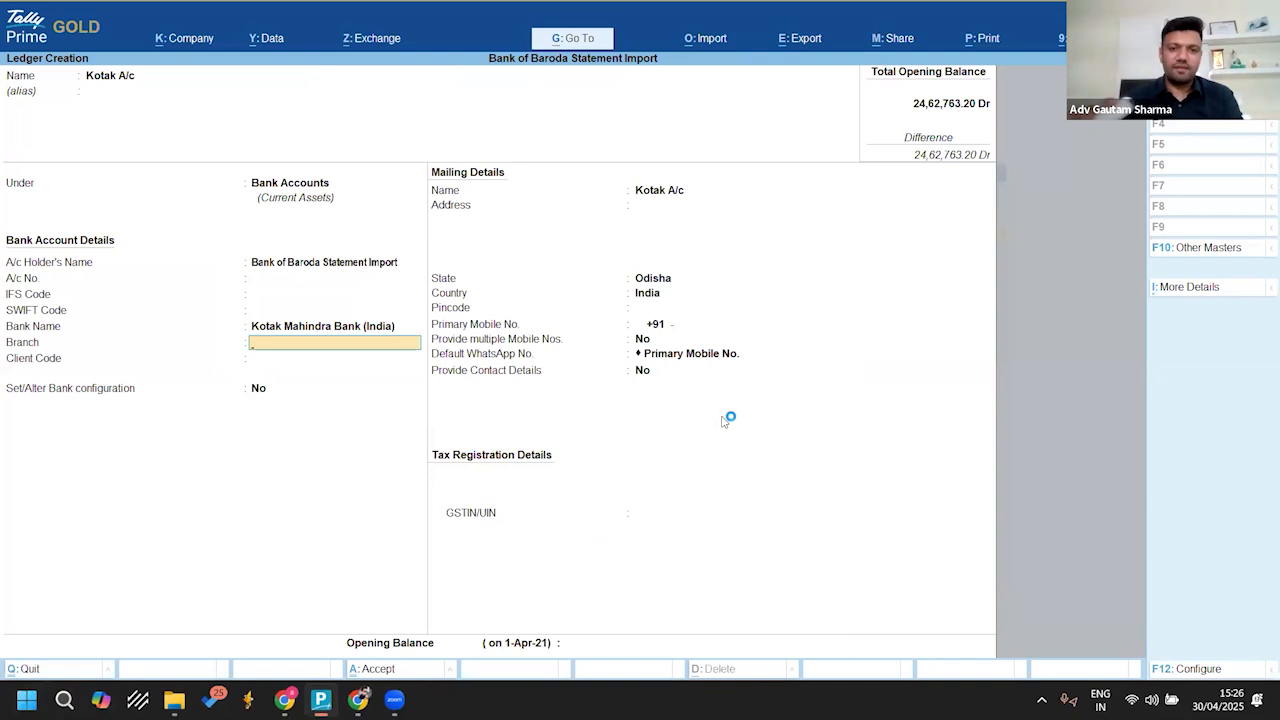
key("Return")
key("Return")
key("Return")
key("Return")
key("Return")
key("Return")
key("Return")
key("Return")
key("Return")
key("Return")
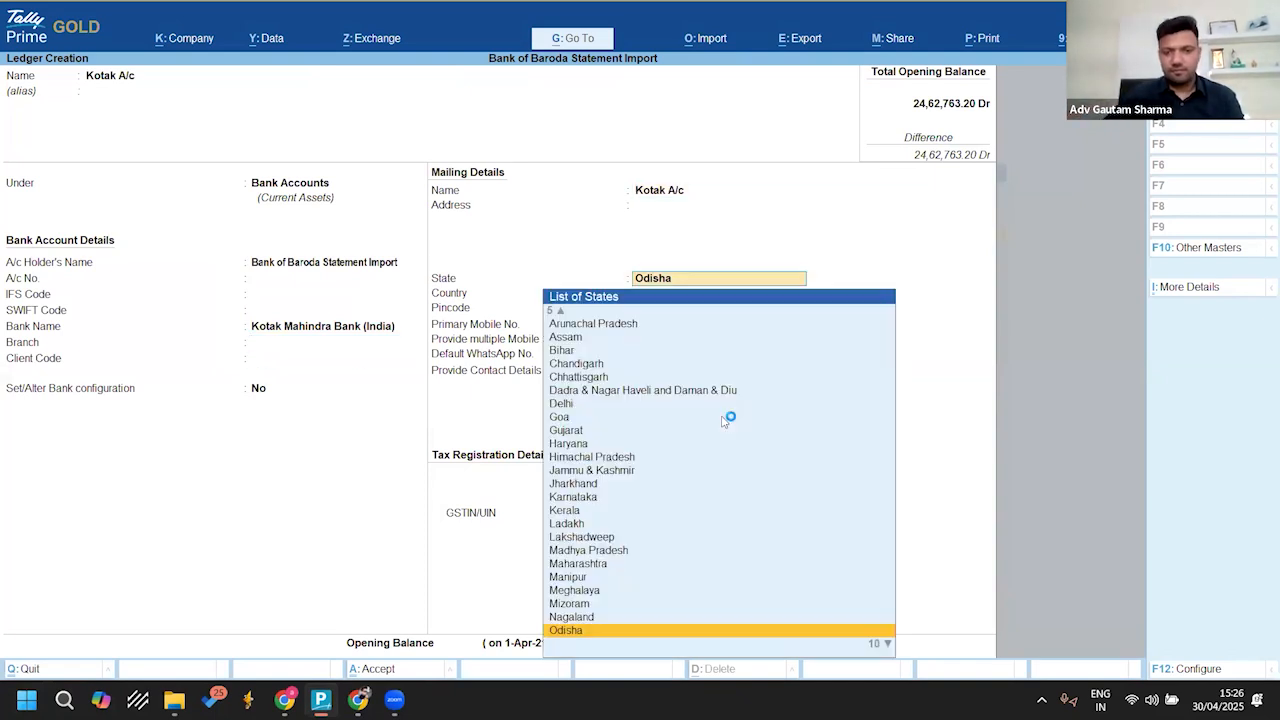
key("Return")
key("Return")
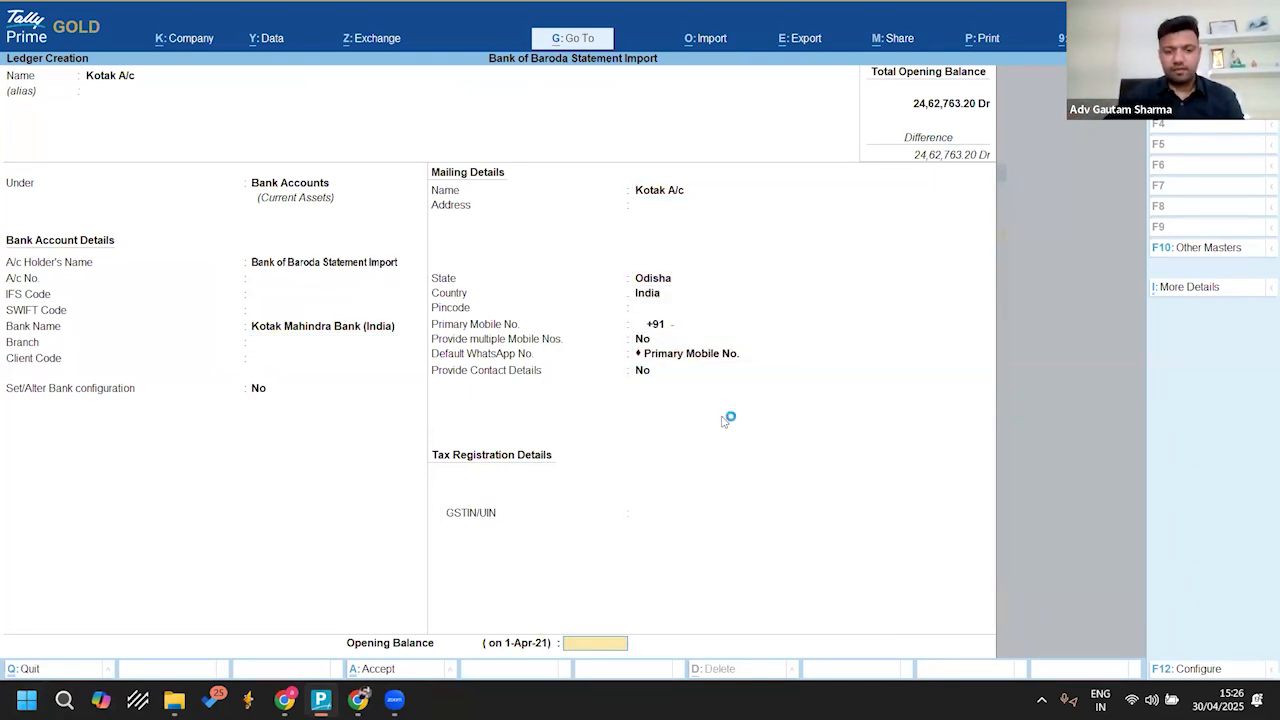
Step: Switch to the Bank Statements folder and reopen Kotak Single column.csv in Excel
mouse_move(174, 700)
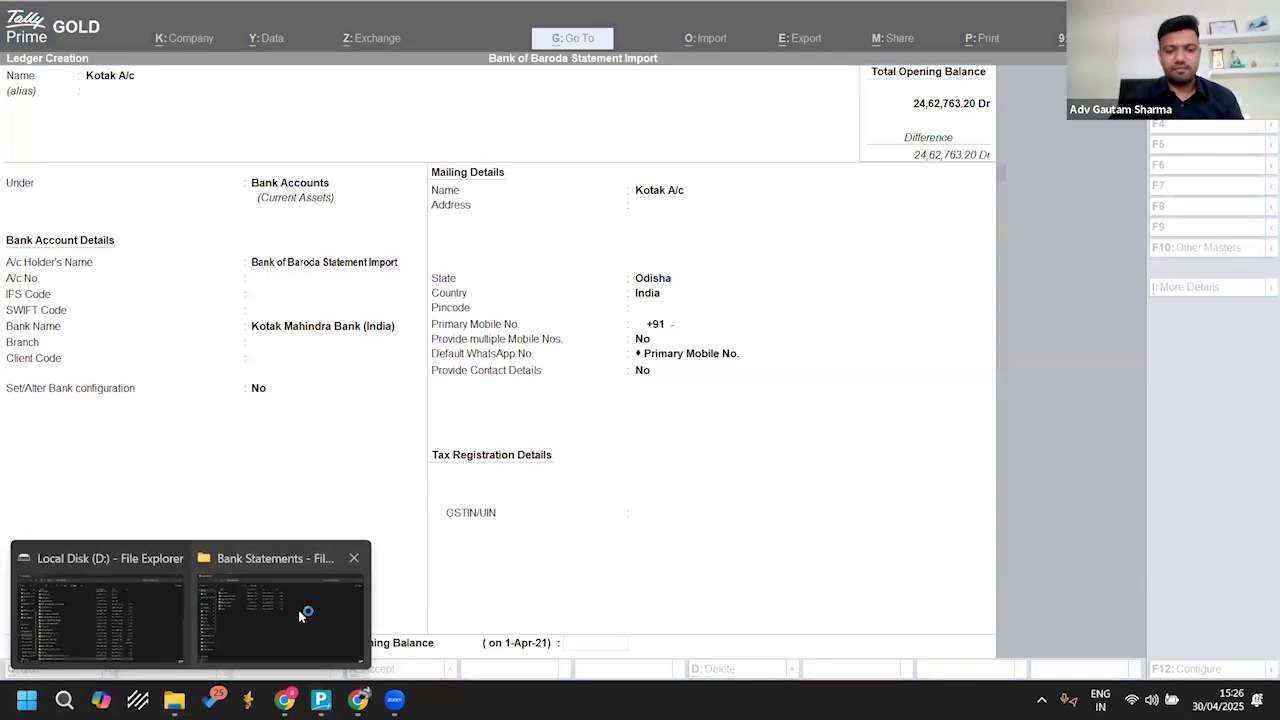
left_click(308, 610)
left_click(222, 197)
double_click(222, 197)
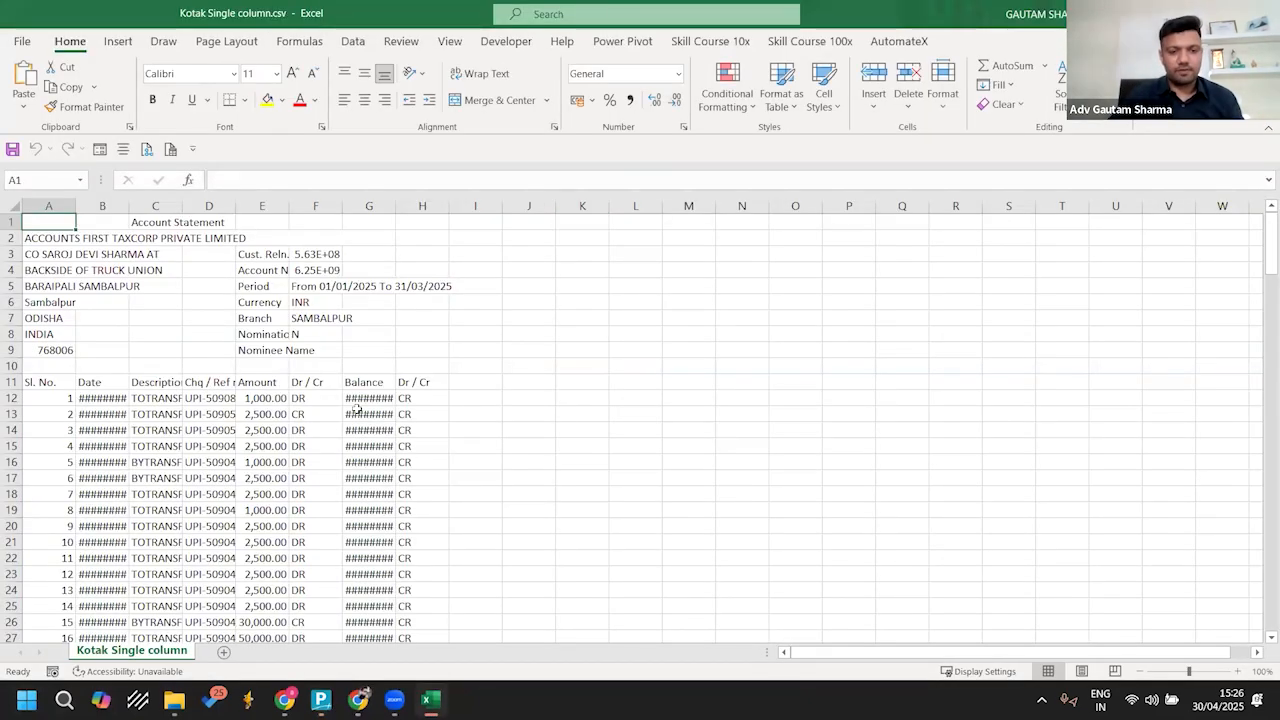
Step: Calculate the opening balance in J169 by subtracting the last transaction's amount in E169 from its balance in G169
left_click(352, 410)
key("ctrl+Down")
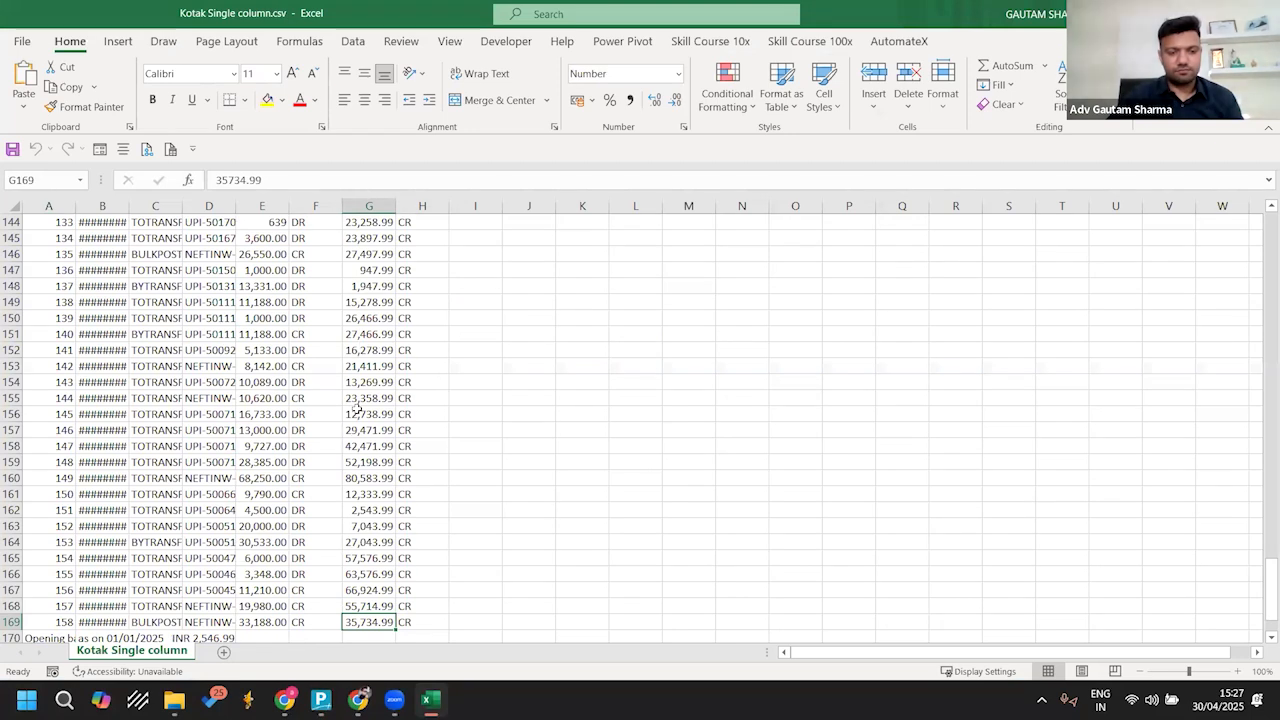
key("Right")
key("Right")
key("Right")
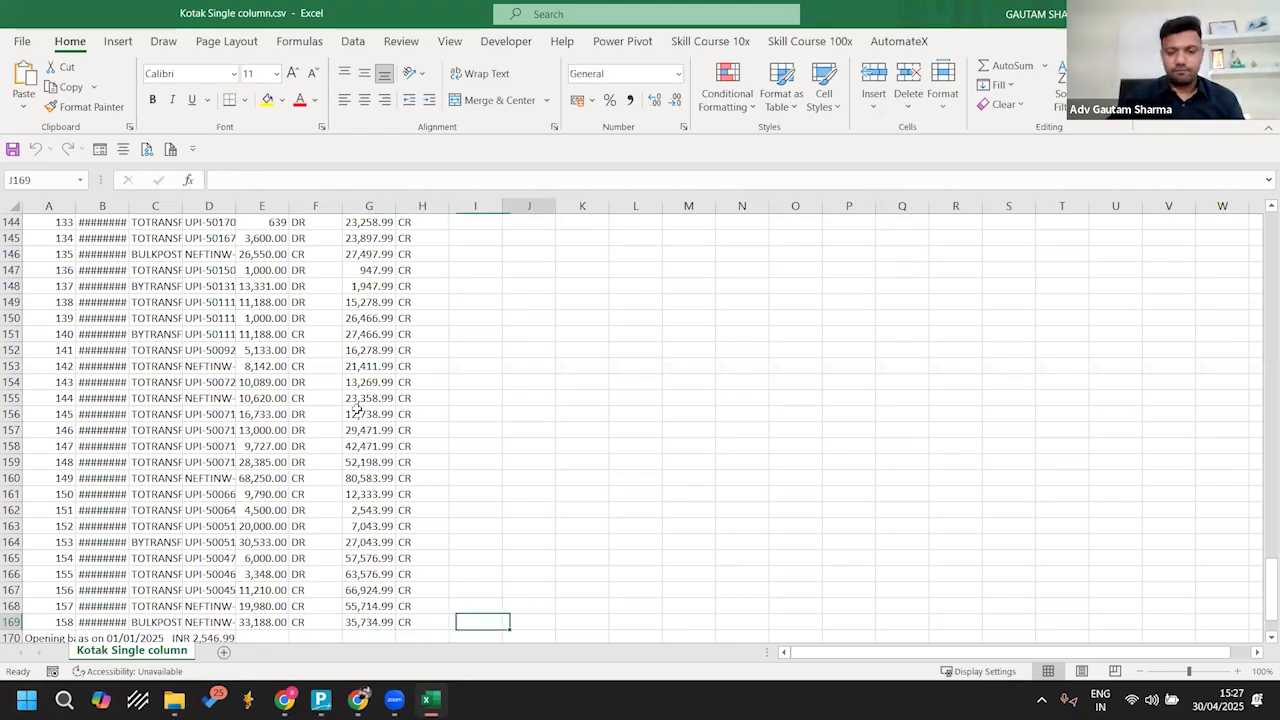
type("=")
key("Left")
key("Left")
key("Left")
type("-")
key("Left")
key("Left")
key("Left")
key("Left")
key("Left")
key("Return")
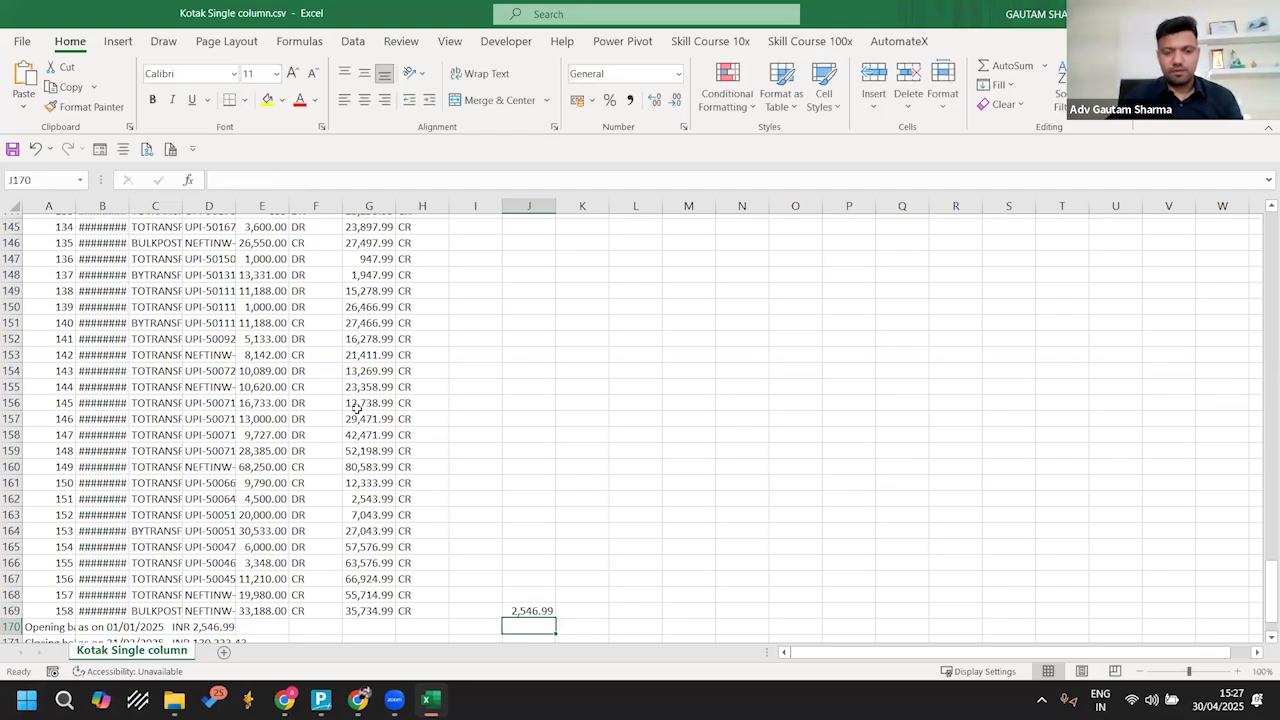
key("Up")
Step: Switch back to TallyPrime, set the Kotak A/c opening balance to 2546.99 and save the ledger
key("alt+Tab")
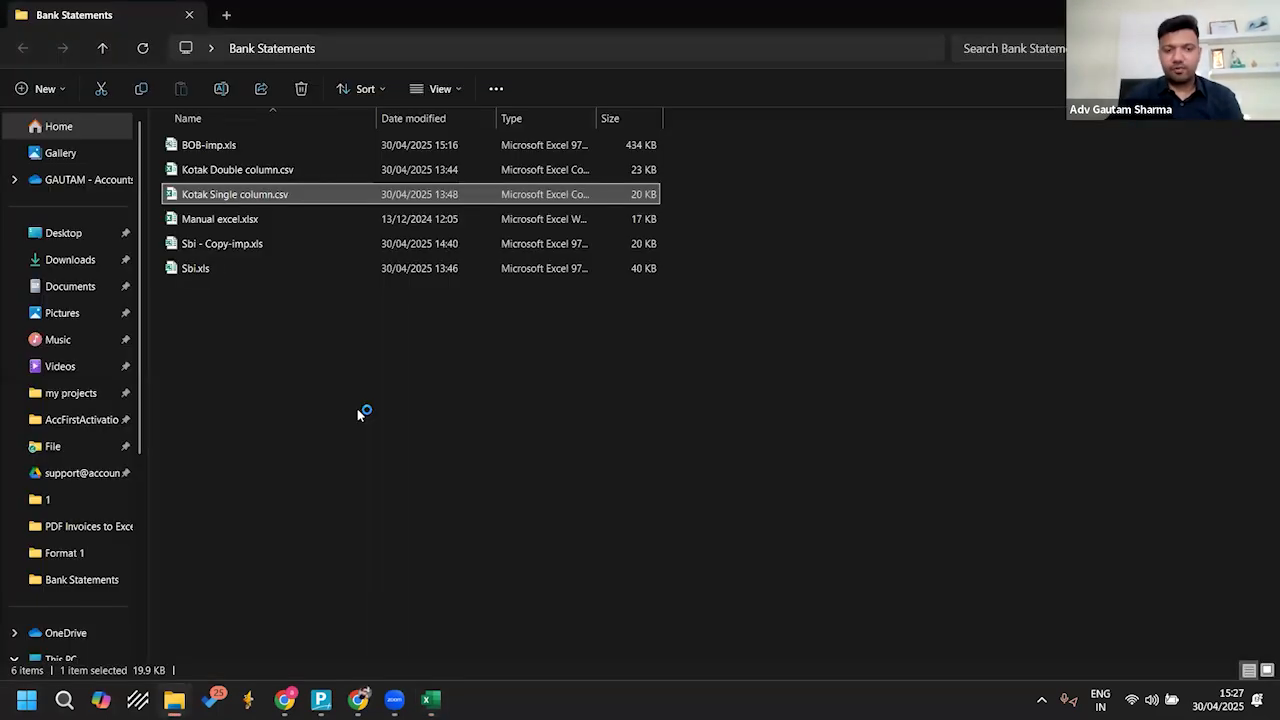
key("alt+Tab")
key("alt+Tab")
type("2546.99")
key("Return")
key("Return")
key("Return")
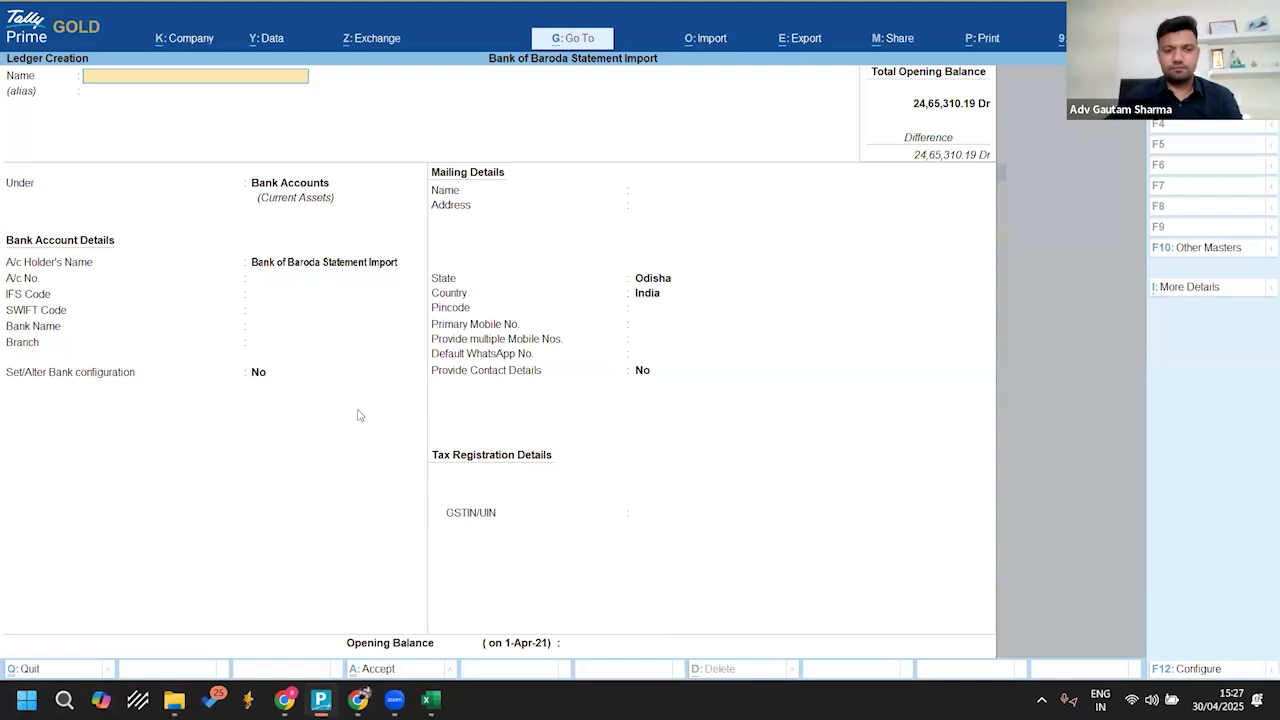
Step: Return to the Kotak Single column.csv workbook and close it without saving
key("alt+Tab")
key("ctrl+w")
left_click(645, 367)
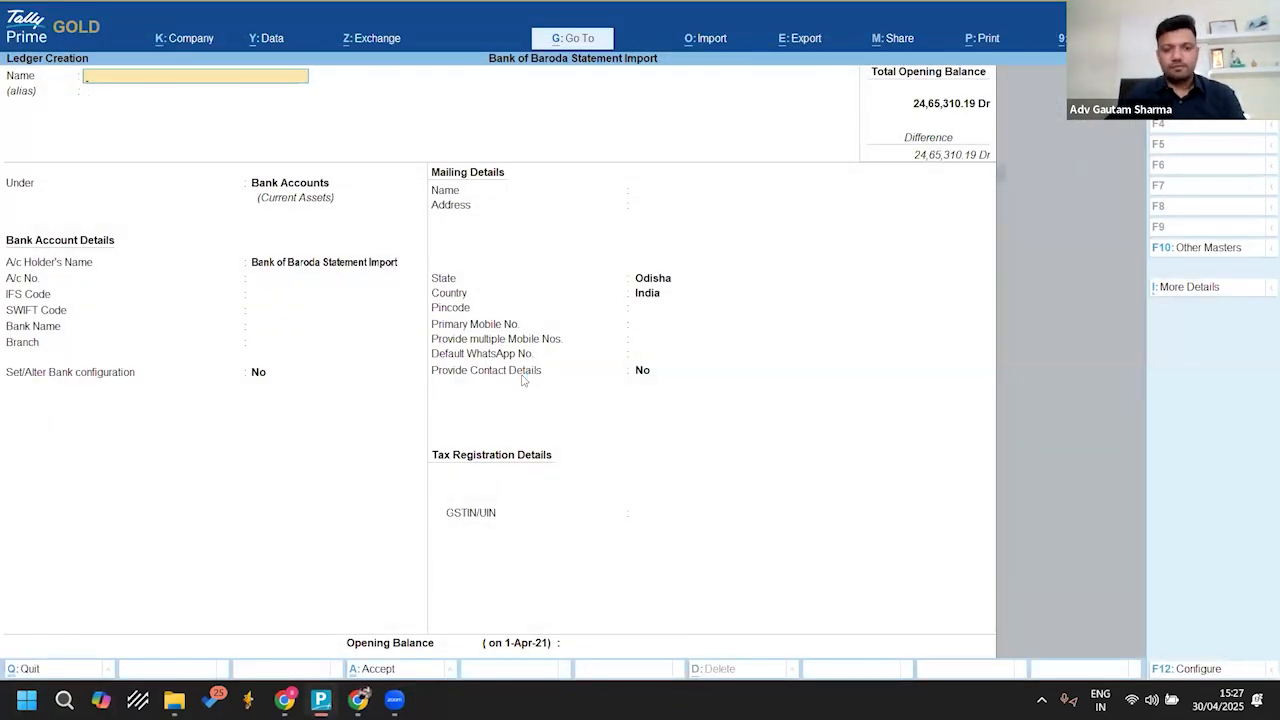
Step: Leave ledger creation, open Kotak A/c for alteration and quit to the Gateway of Tally without altering it
key("Escape")
key("a")
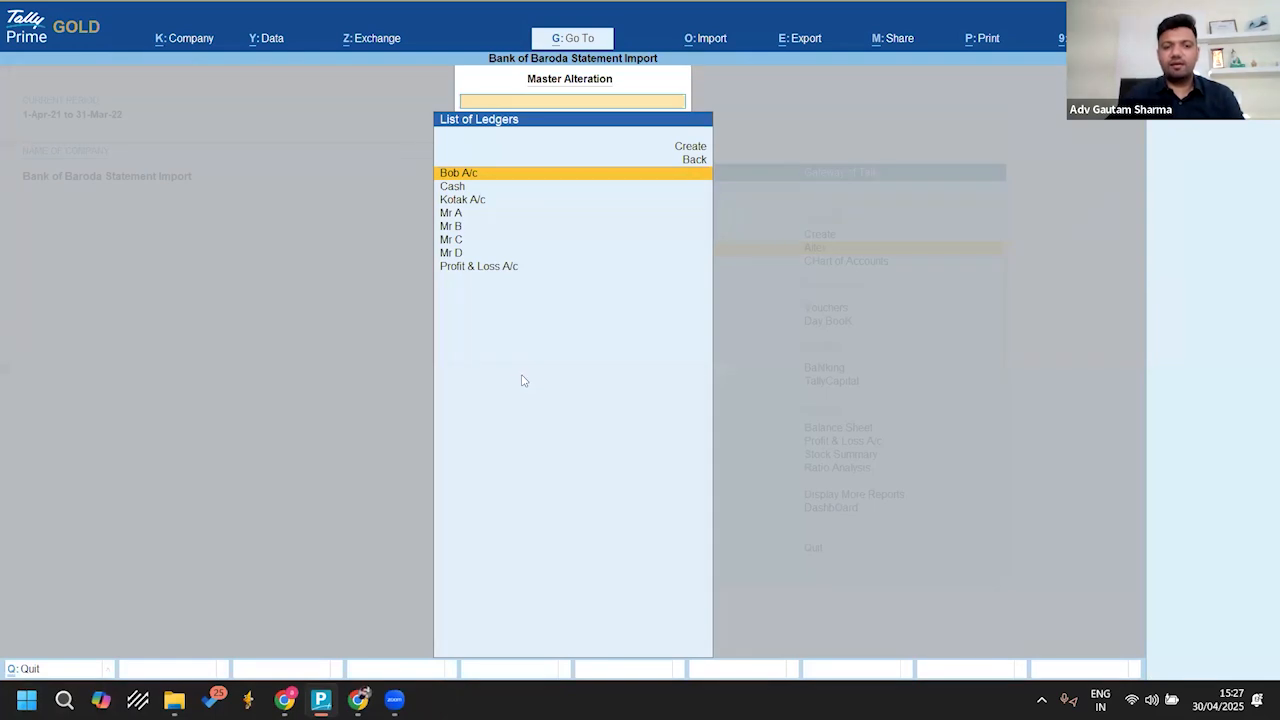
key("Down")
key("Down")
key("Return")
key("BackSpace")
key("Escape")
key("y")
key("Escape")
key("Up")
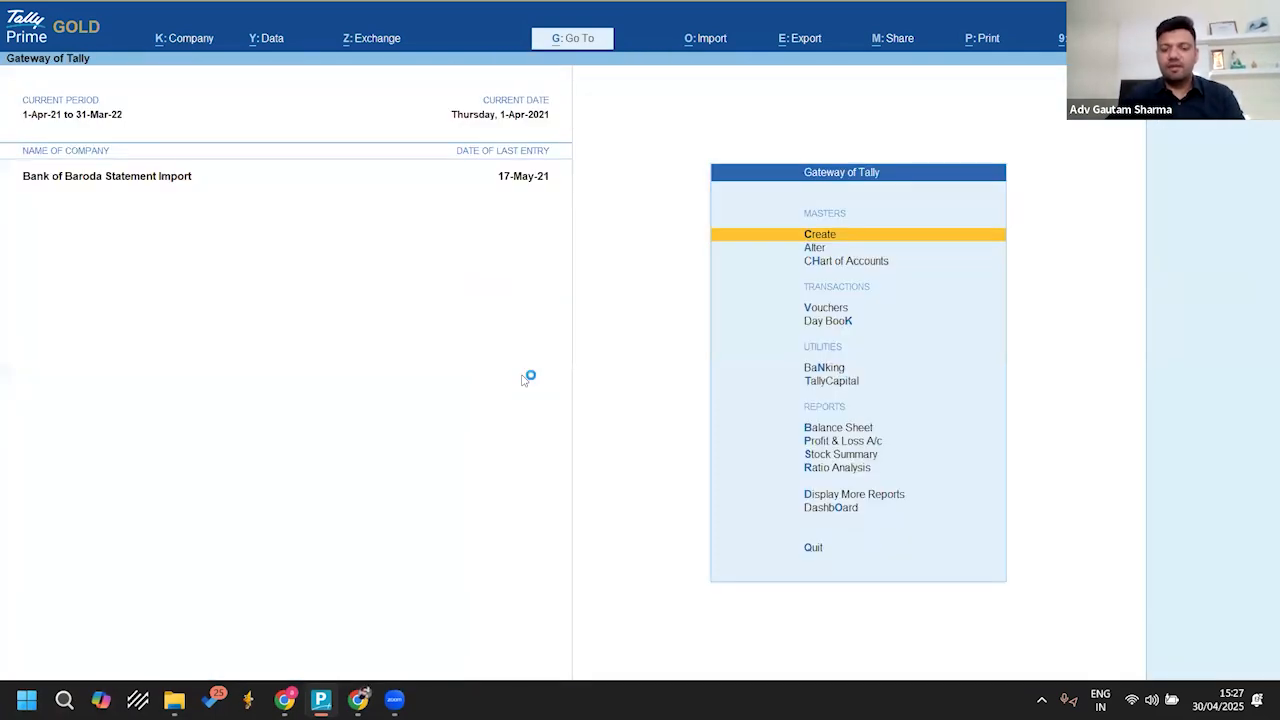
Step: Start a bank statement import for Kotak A/c, using the Bank Statements folder and the Supported file type
key("alt+o")
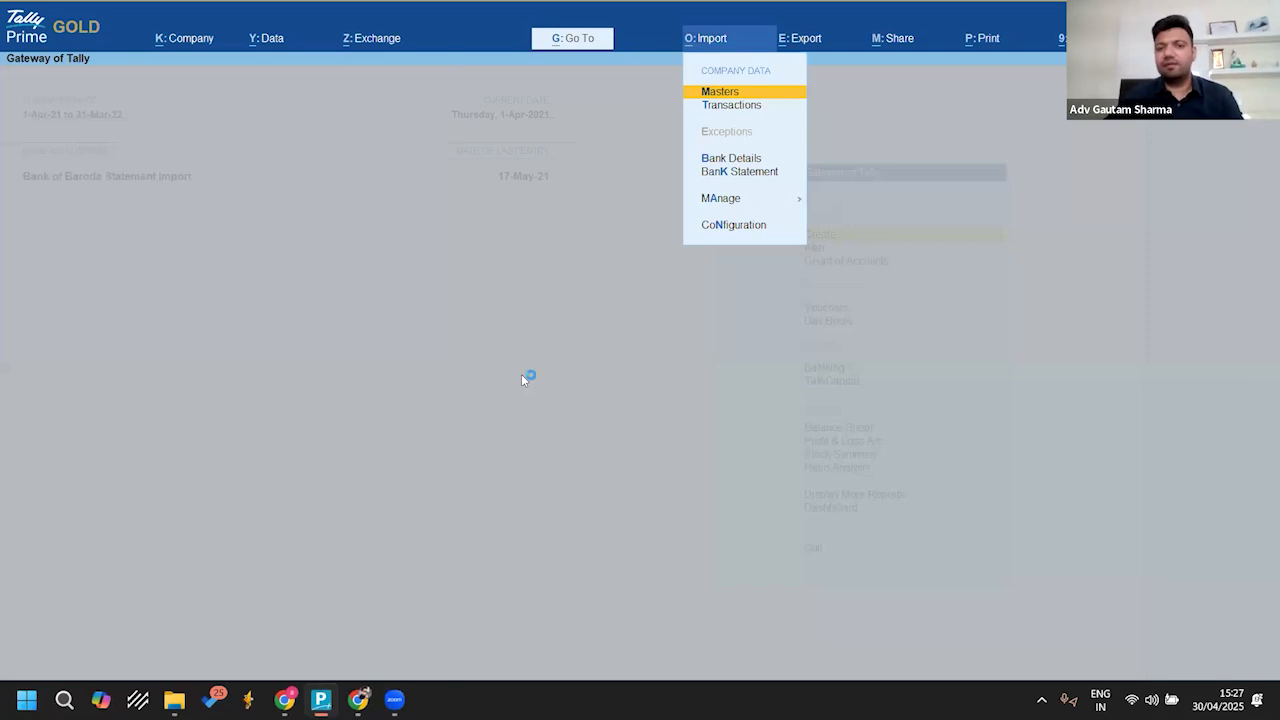
key("Up")
key("Up")
key("Up")
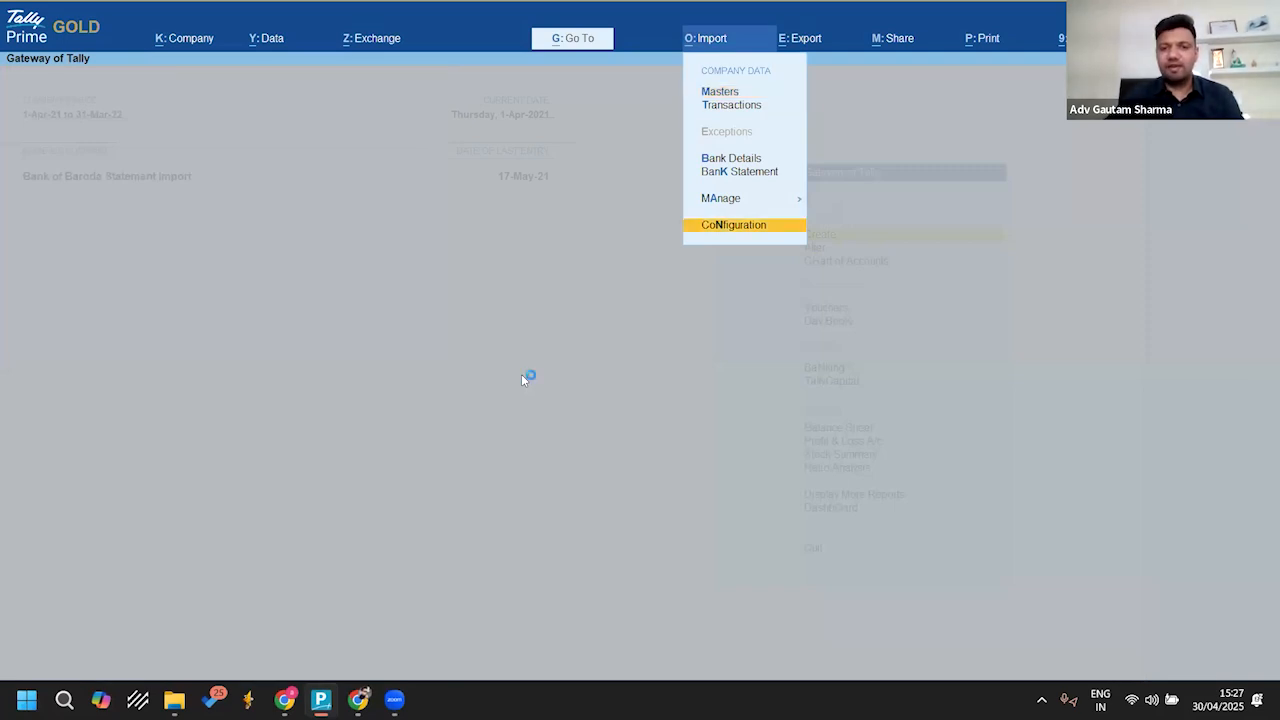
key("Return")
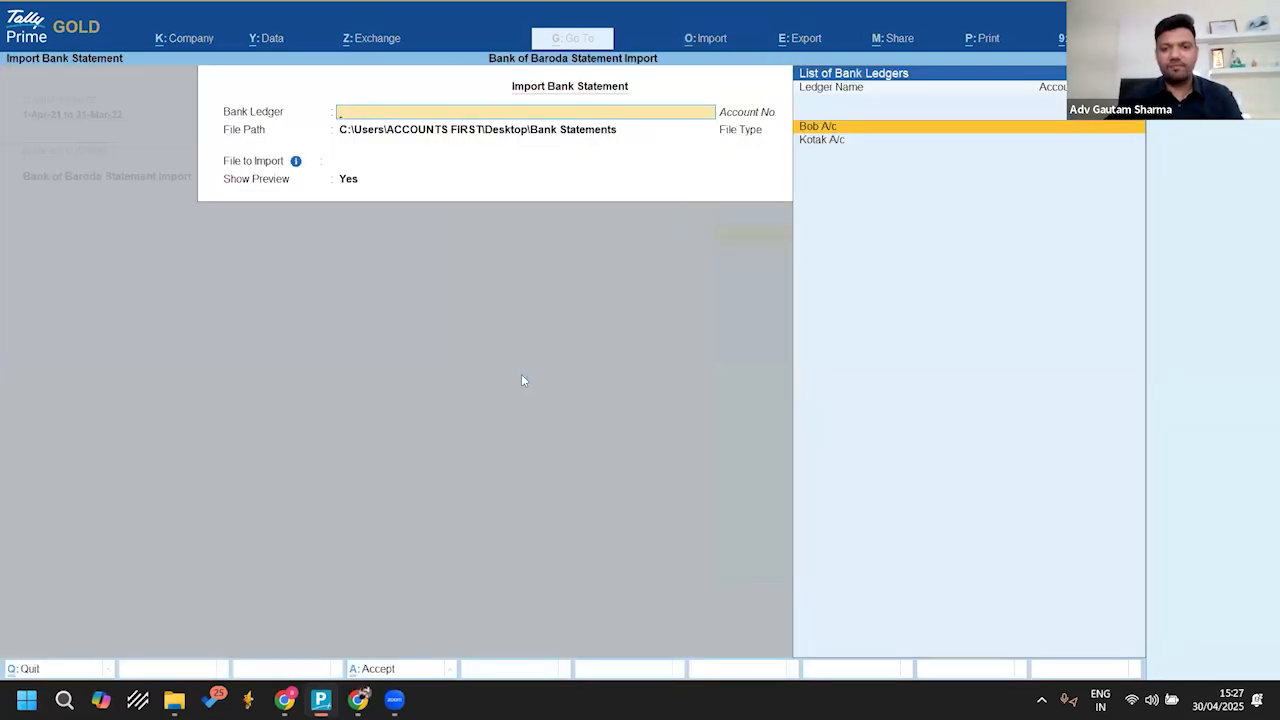
key("Down")
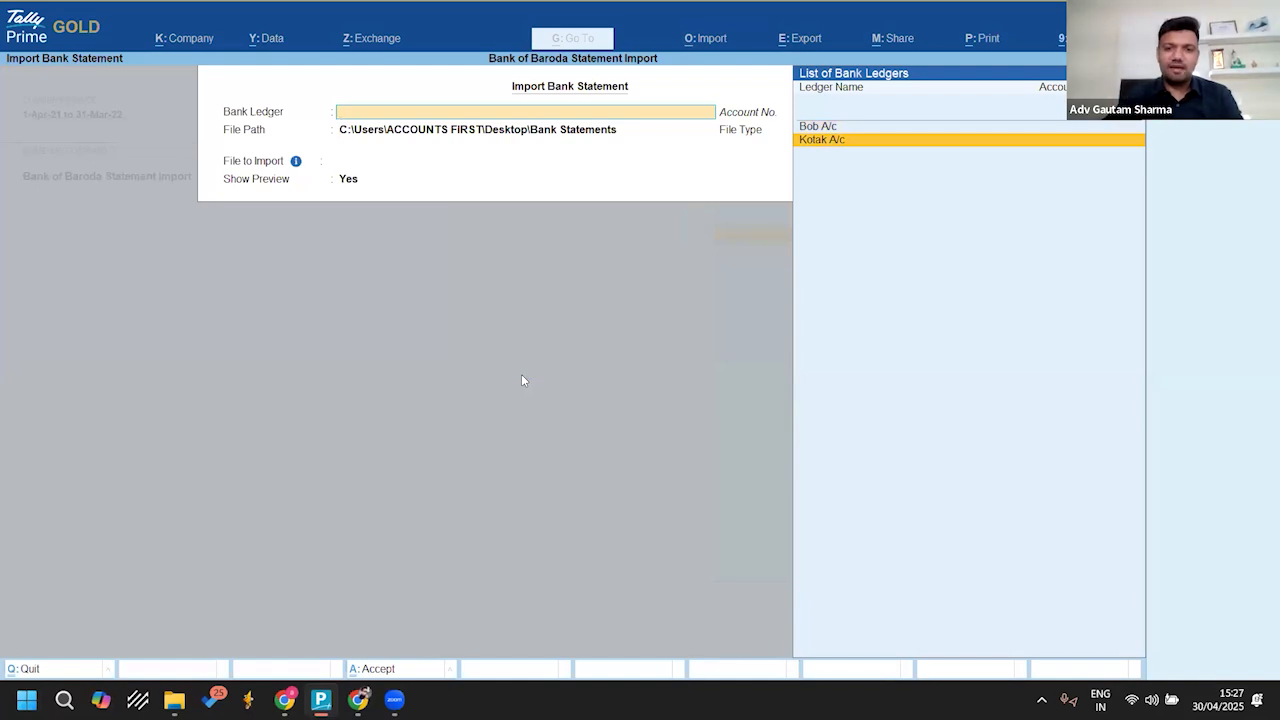
key("Return")
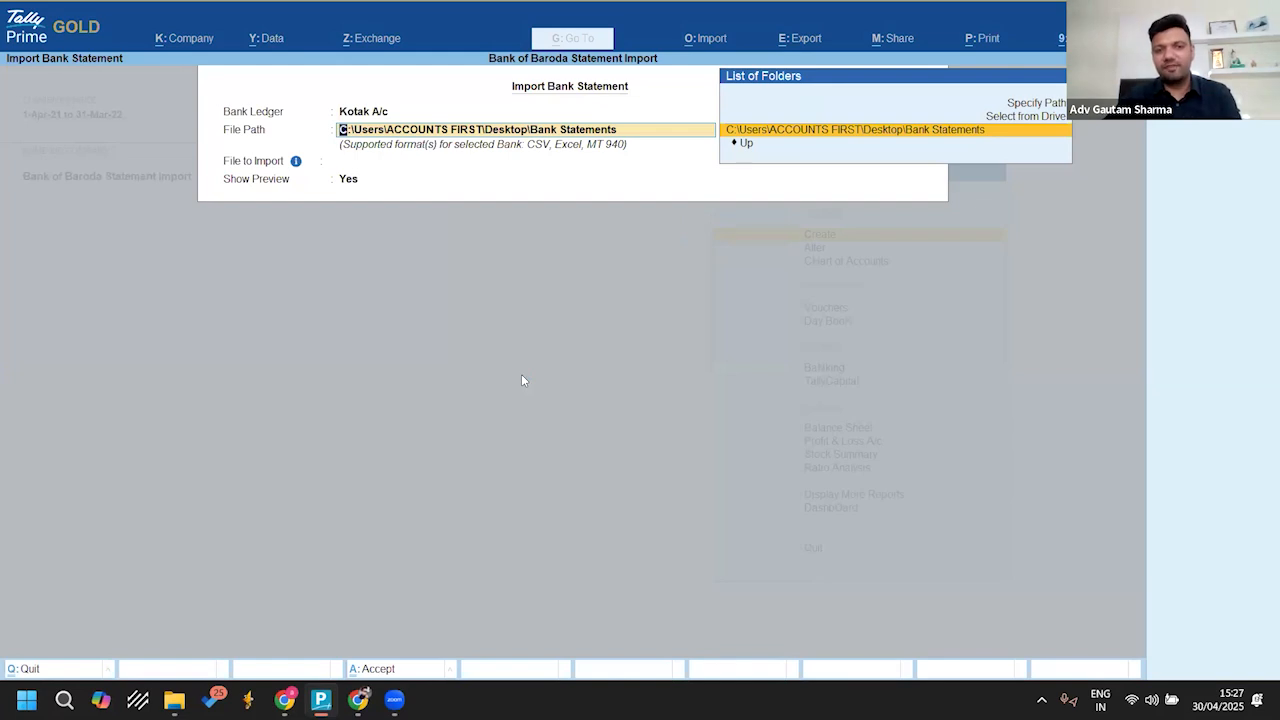
key("Return")
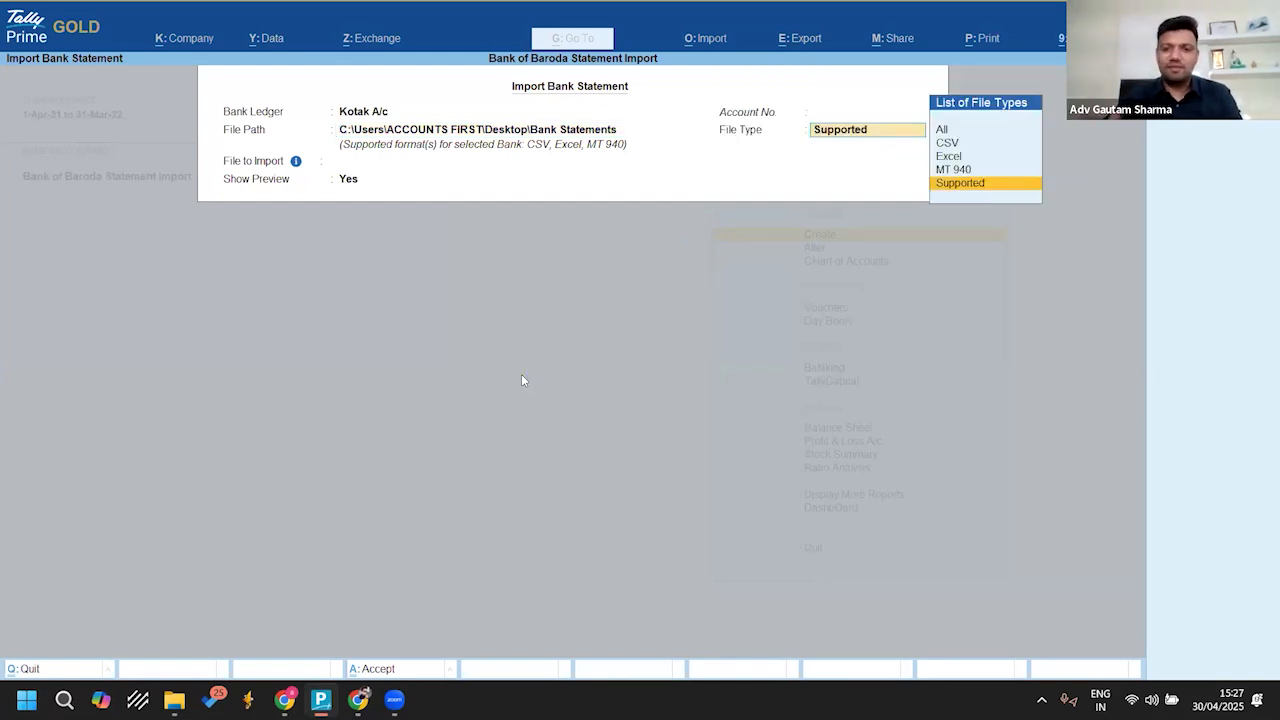
key("Return")
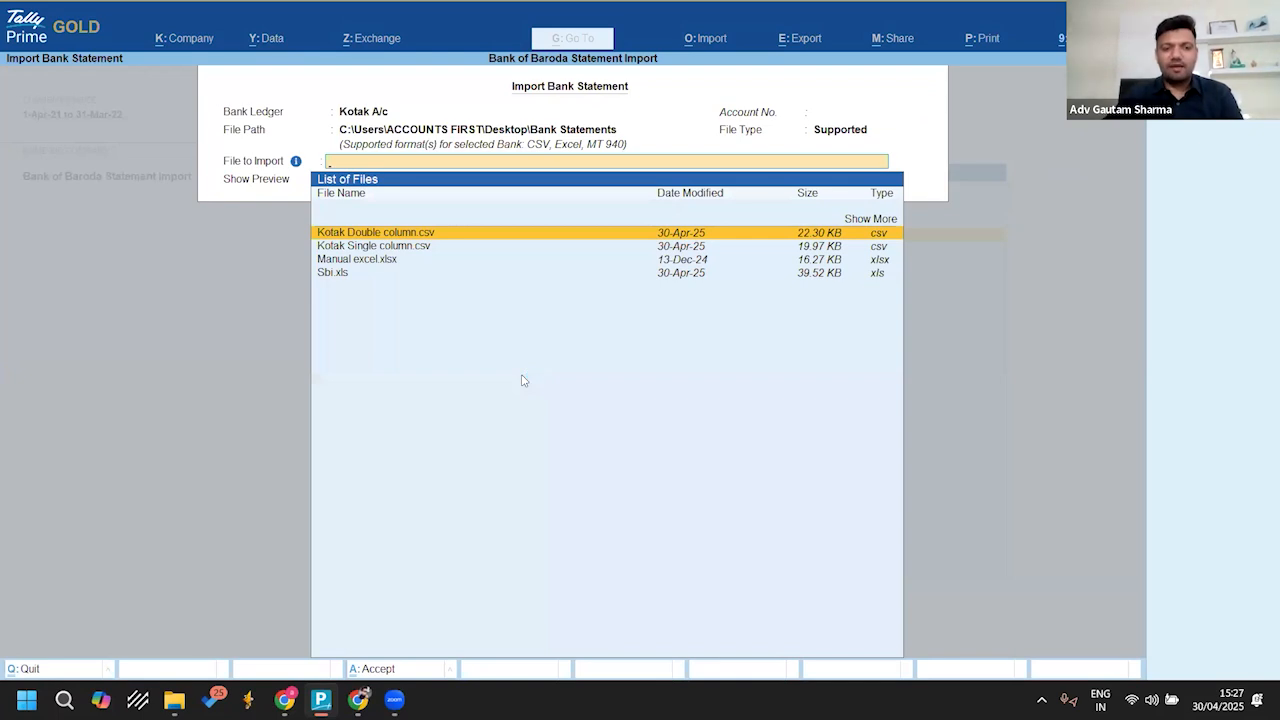
Step: Choose Kotak Single column.csv as the file to import, keep Show Preview at Yes and accept the import
key("Down")
key("Return")
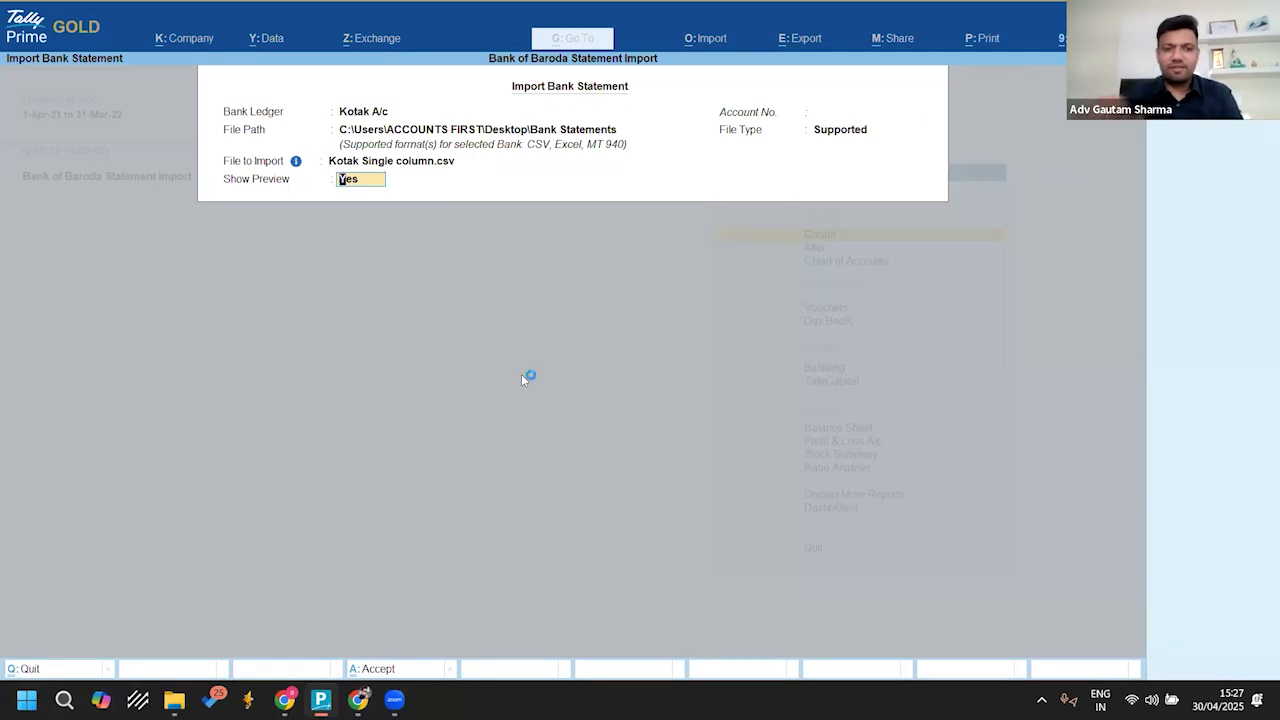
key("Return")
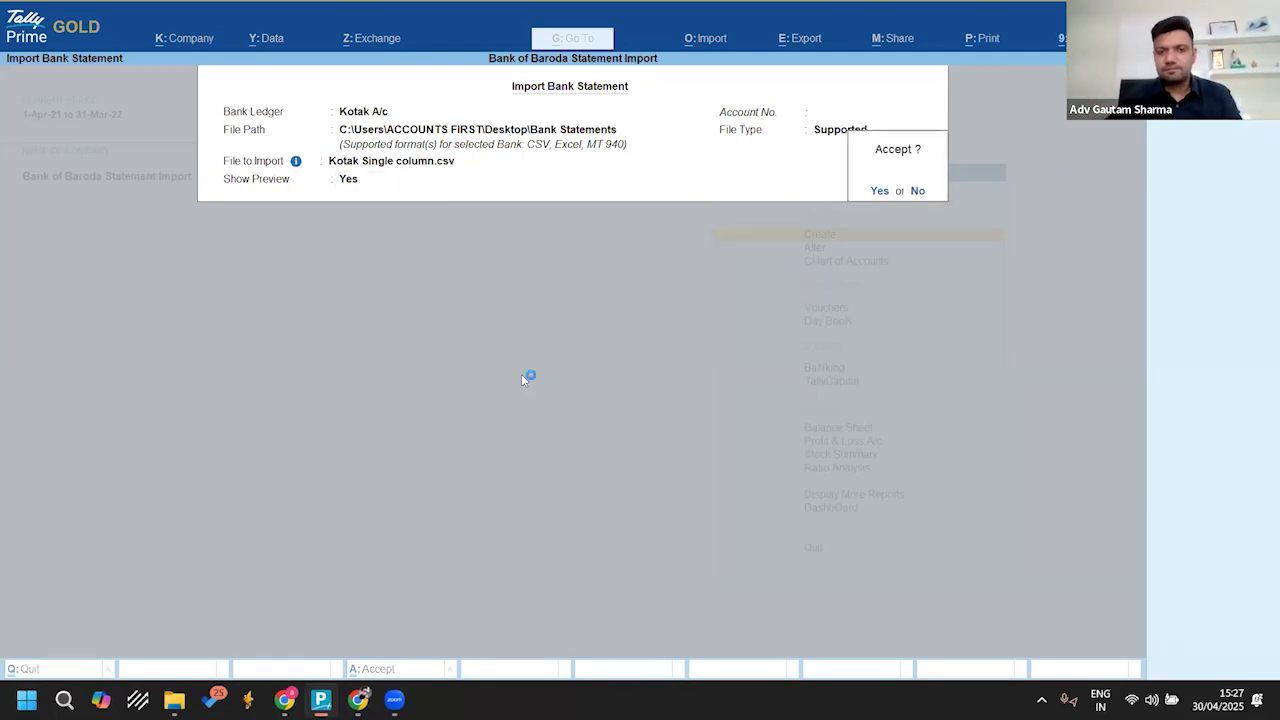
key("Return")
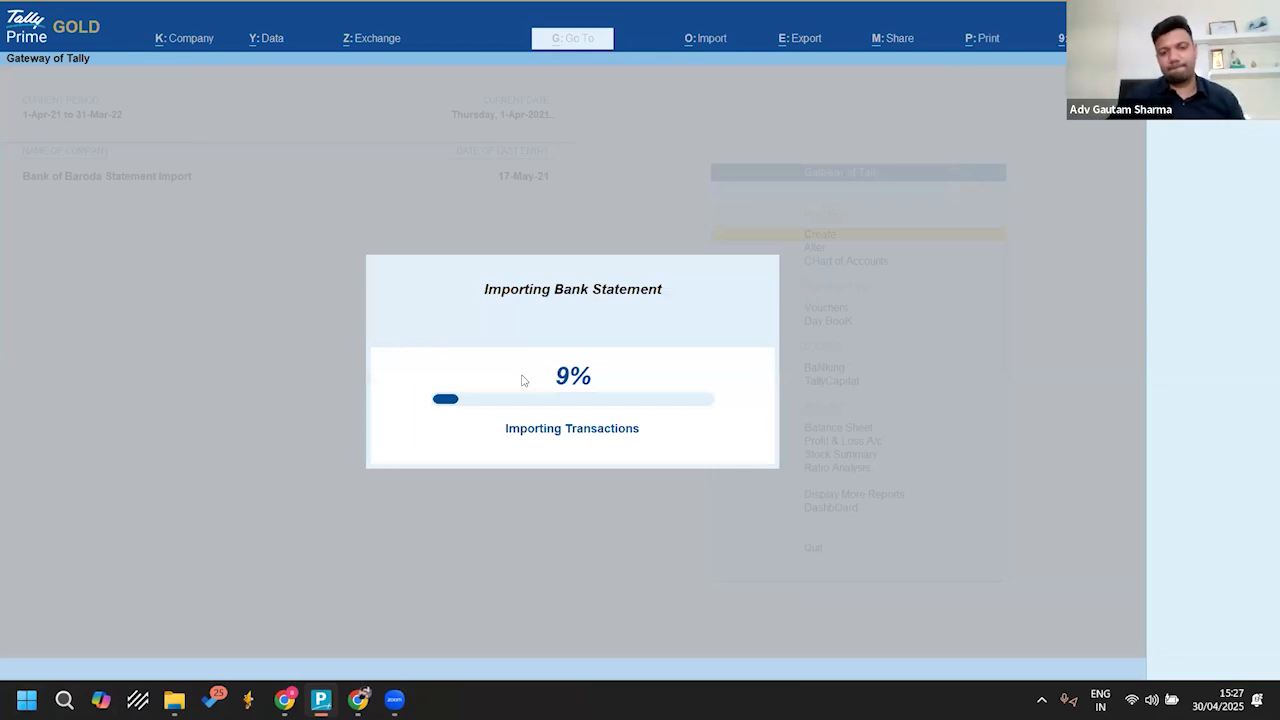
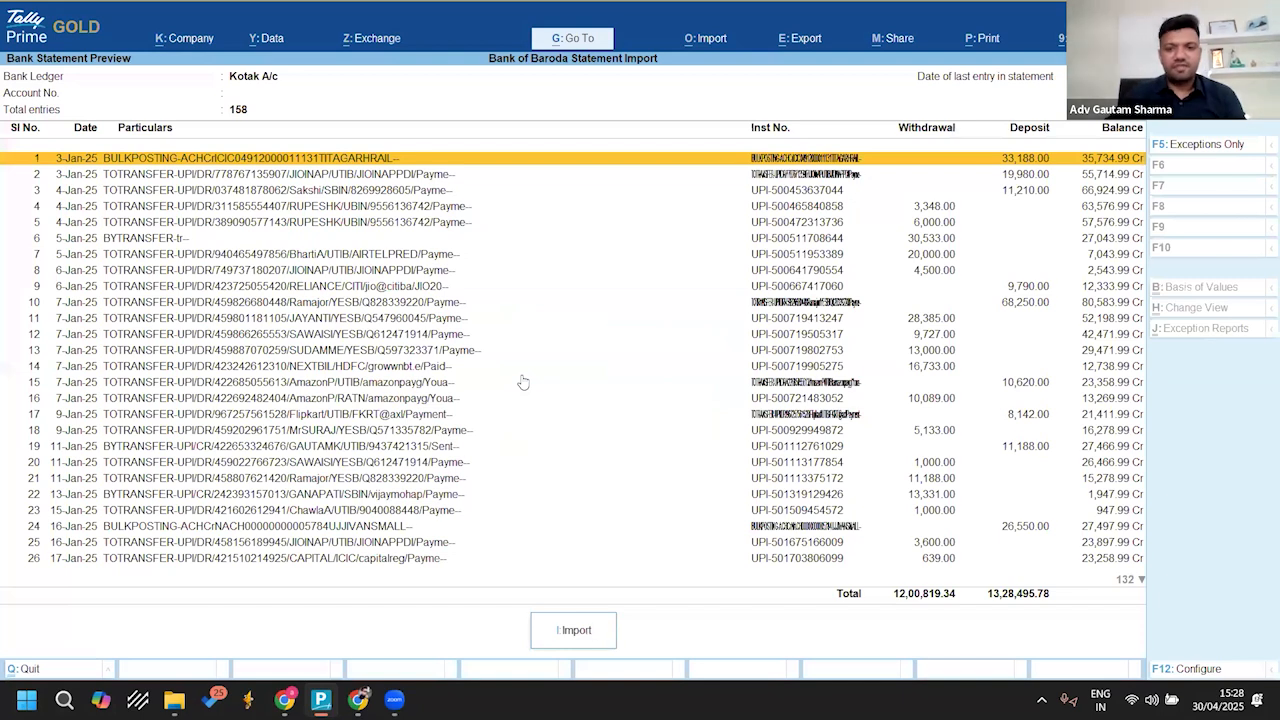
Step: Review the entries in the Kotak A/c bank statement preview and import them
key("Down")
key("Down")
key("Down")
key("Down")
key("Down")
key("Down")
key("Down")
key("Down")
key("Down")
key("Down")
key("Down")
key("Down")
key("Down")
key("Down")
key("Down")
key("Down")
key("Down")
key("Down")
key("Down")
key("Down")
key("Down")
key("Down")
key("Down")
key("Down")
key("Down")
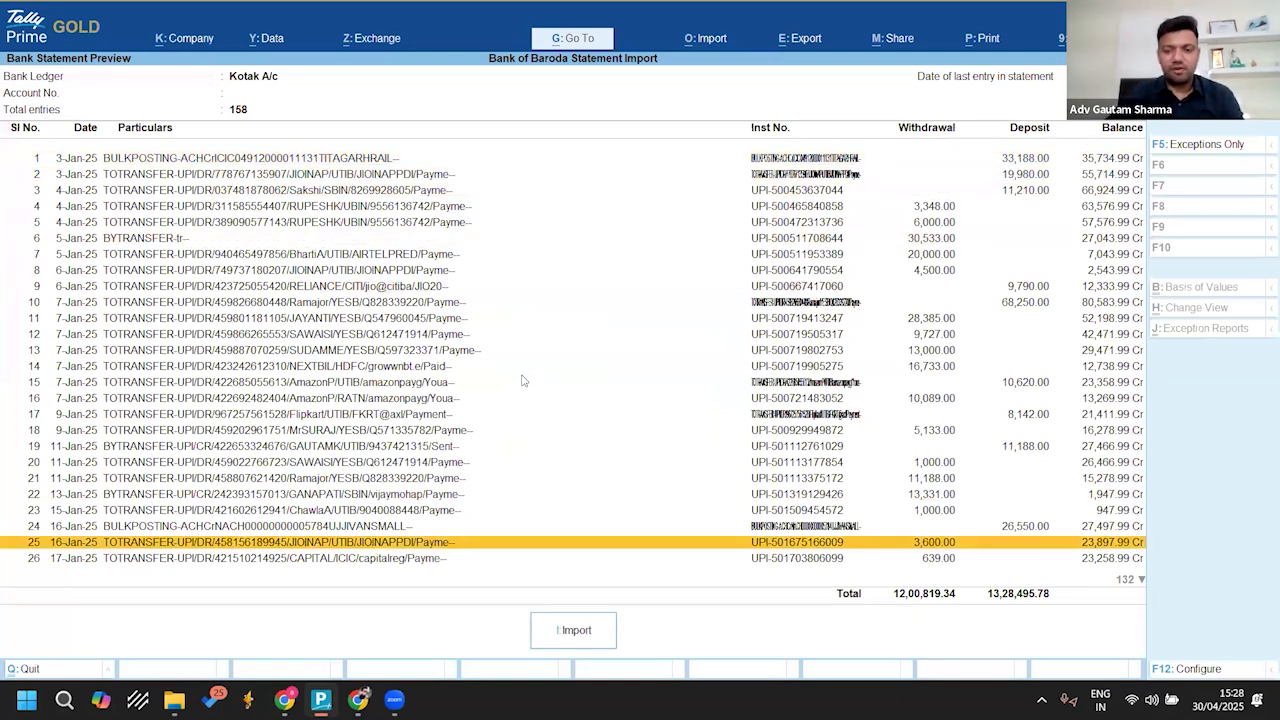
key("Down")
key("Down")
key("Down")
key("Down")
key("Down")
key("Down")
key("Down")
key("Down")
key("Down")
key("Down")
key("Down")
key("Down")
key("Down")
key("Down")
key("Down")
key("Down")
key("Down")
key("Down")
key("Down")
key("Down")
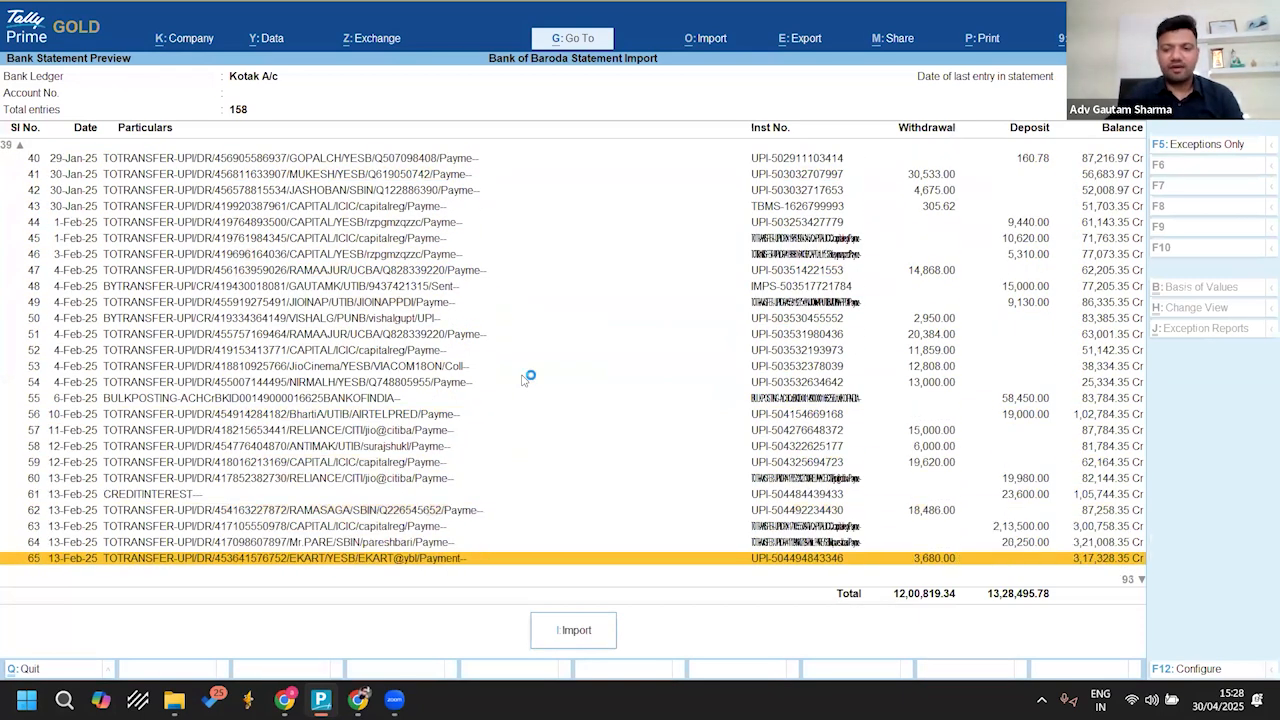
key("Down")
key("Down")
key("Down")
key("Down")
key("Down")
key("Down")
key("Down")
key("Down")
key("Down")
key("Down")
key("Down")
key("Down")
key("Down")
key("Down")
key("Down")
key("Down")
key("Down")
key("Down")
key("Down")
key("Down")
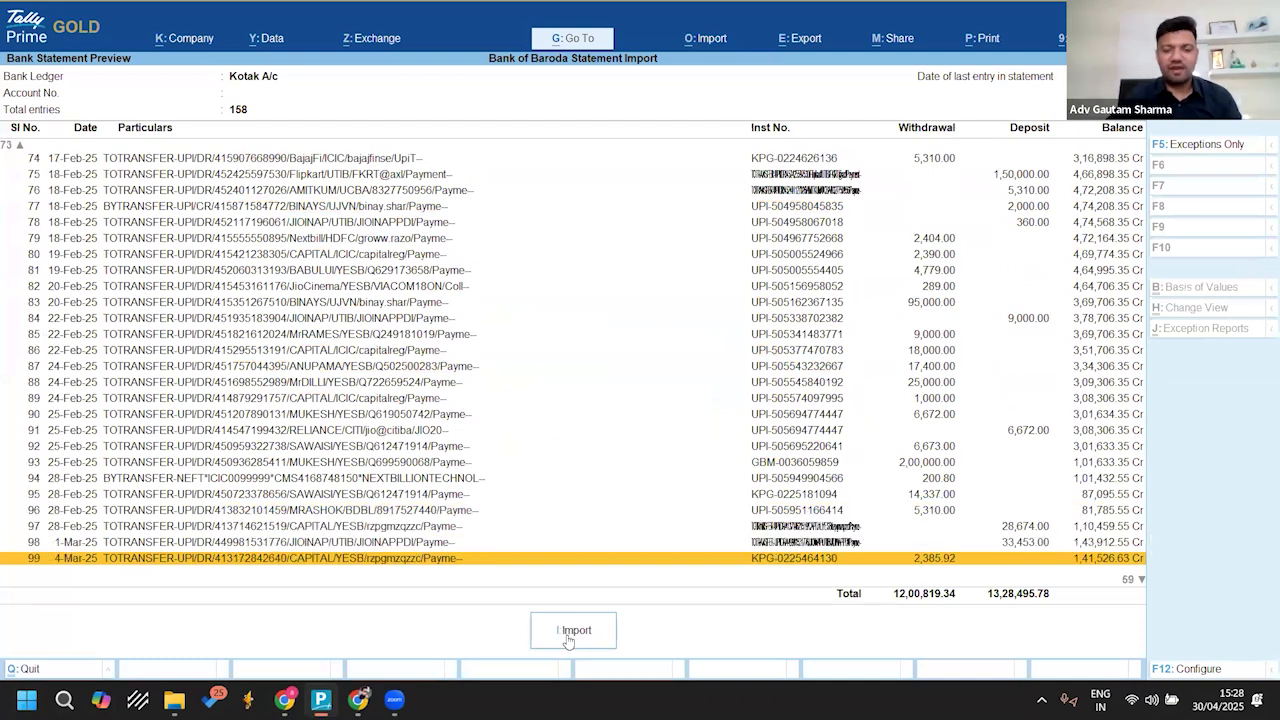
left_click(568, 633)
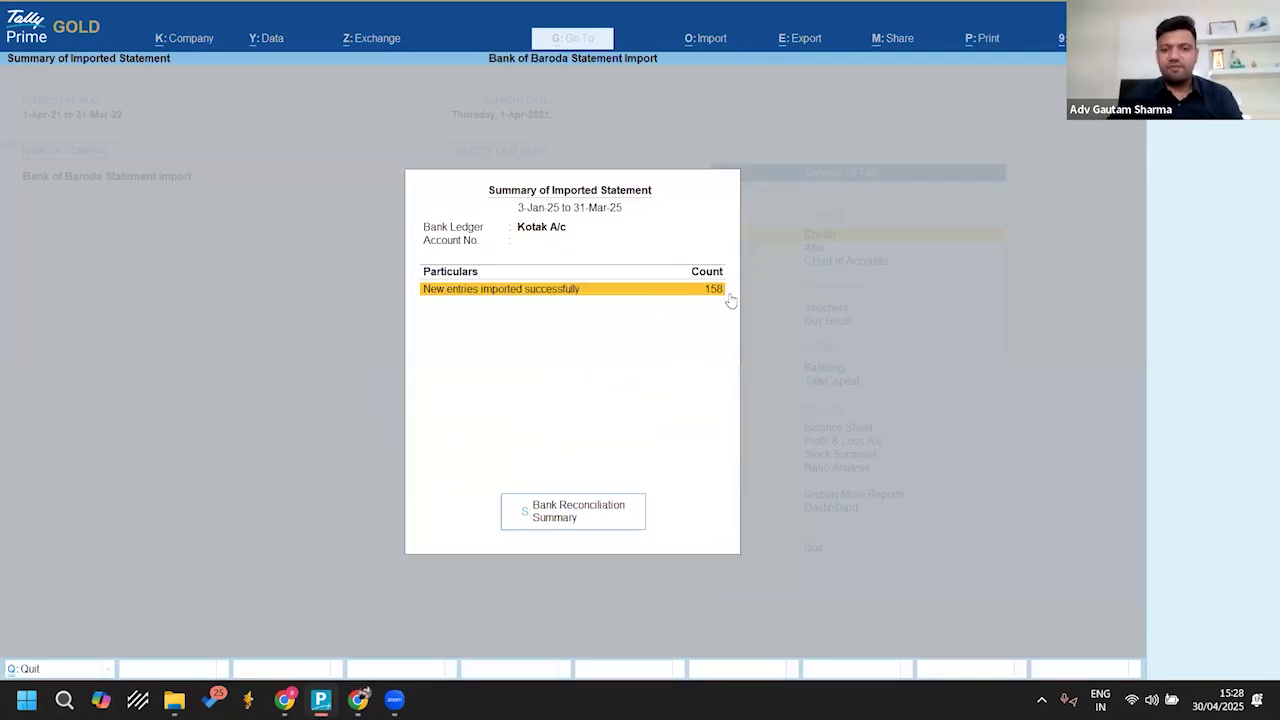
Step: Open the Bank Reconciliation Summary for Kotak A/c and examine the deposits and withdrawals available only in bank and the bank balances
left_click(569, 518)
key("Down")
key("Down")
key("Down")
key("Down")
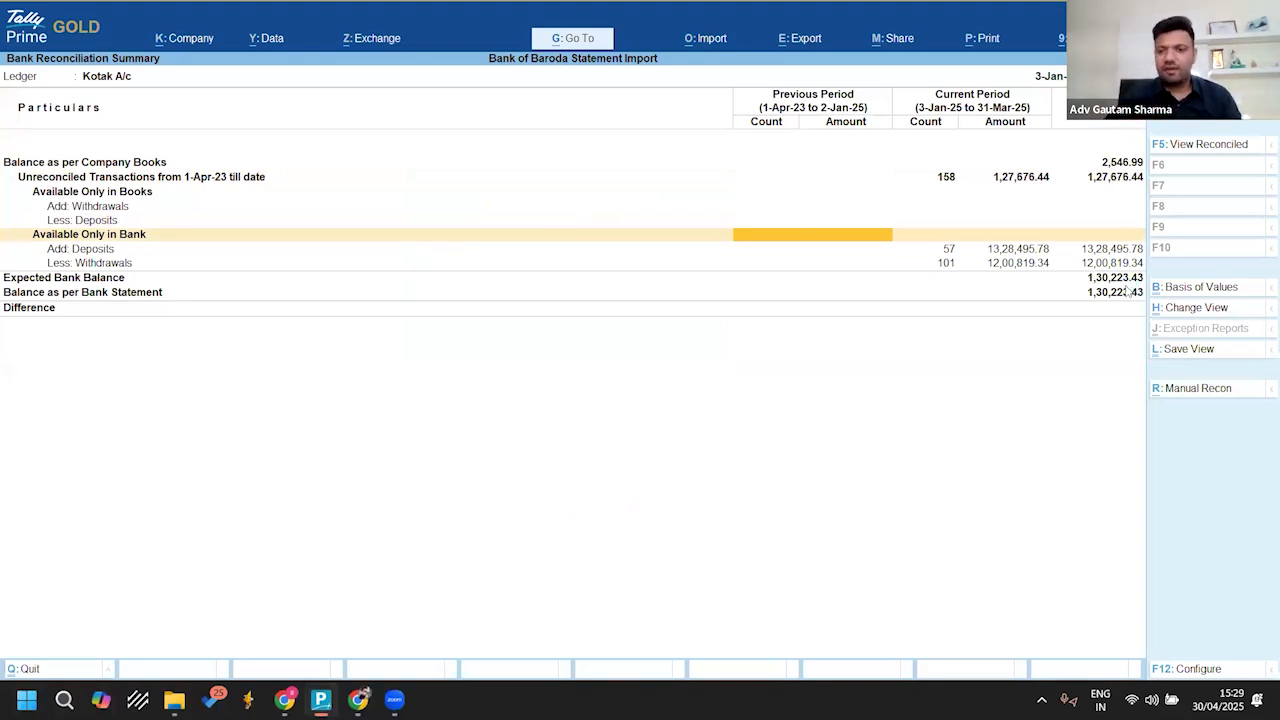
key("Right")
key("Down")
key("Down")
key("Down")
key("Down")
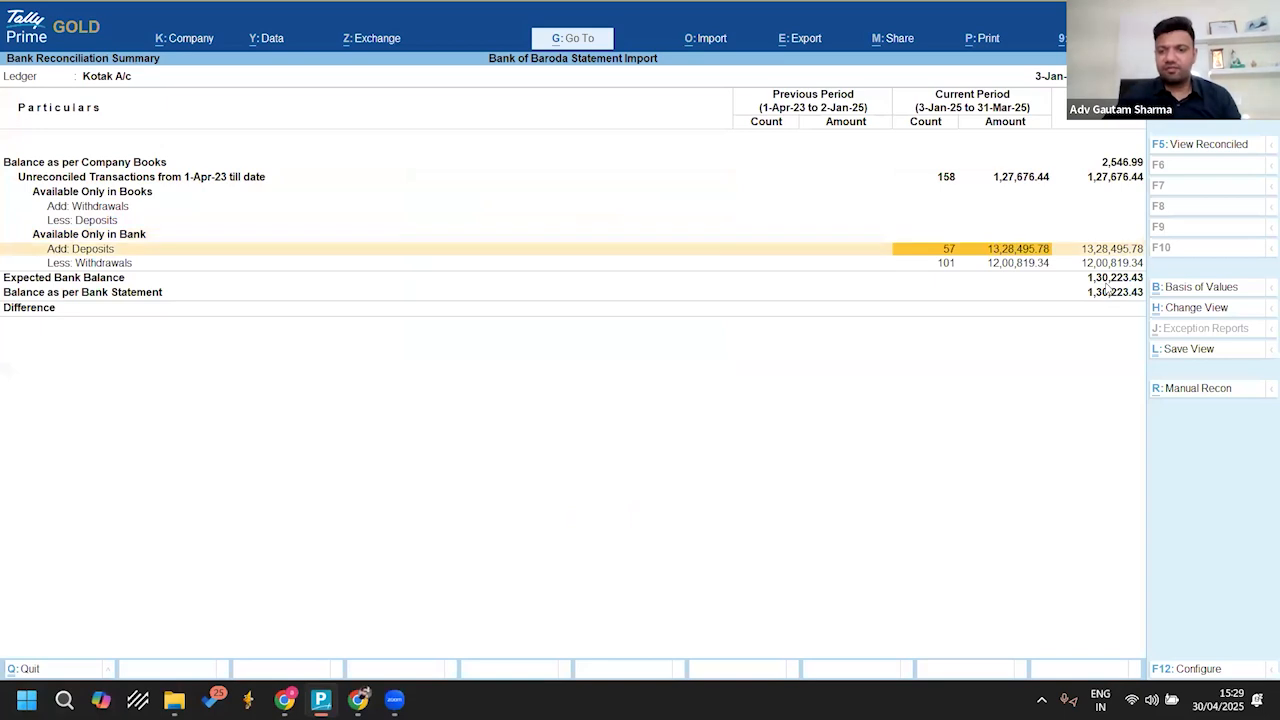
key("Right")
key("Up")
key("Up")
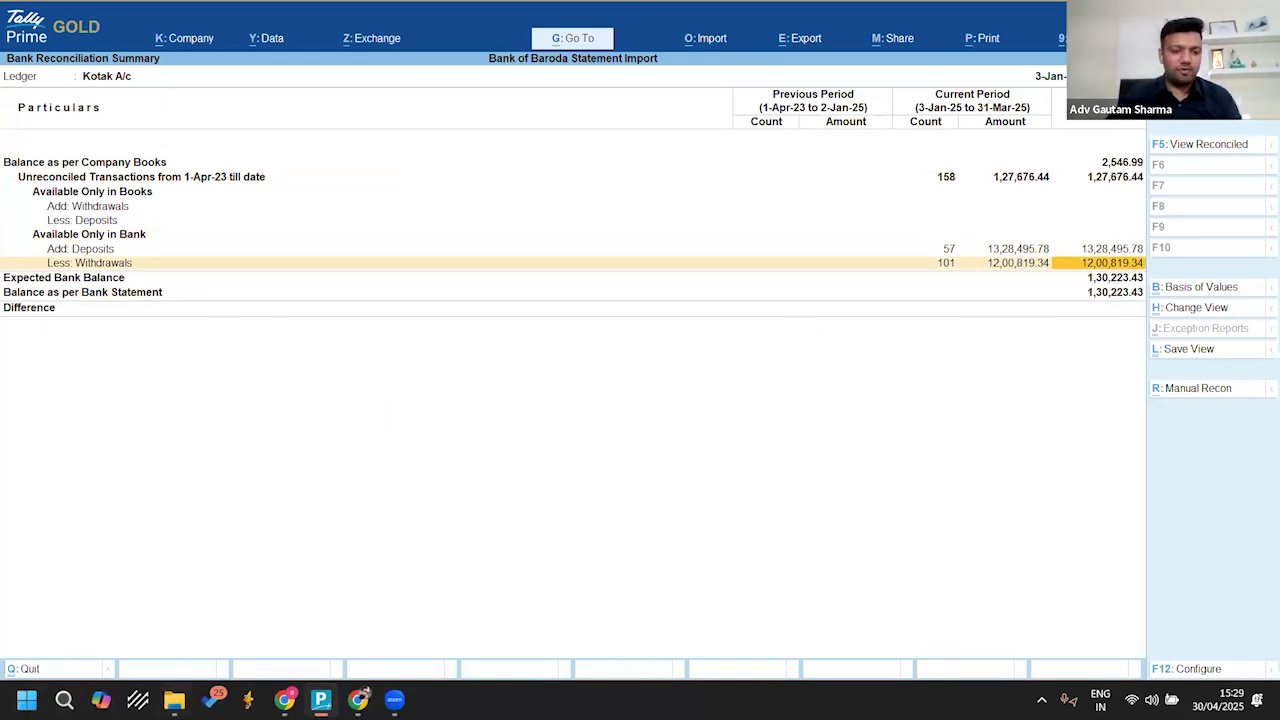
Step: Switch to the Bank Statements folder and open Kotak Single column-imp.csv in Excel
left_click(175, 695)
left_click(272, 640)
left_click(264, 195)
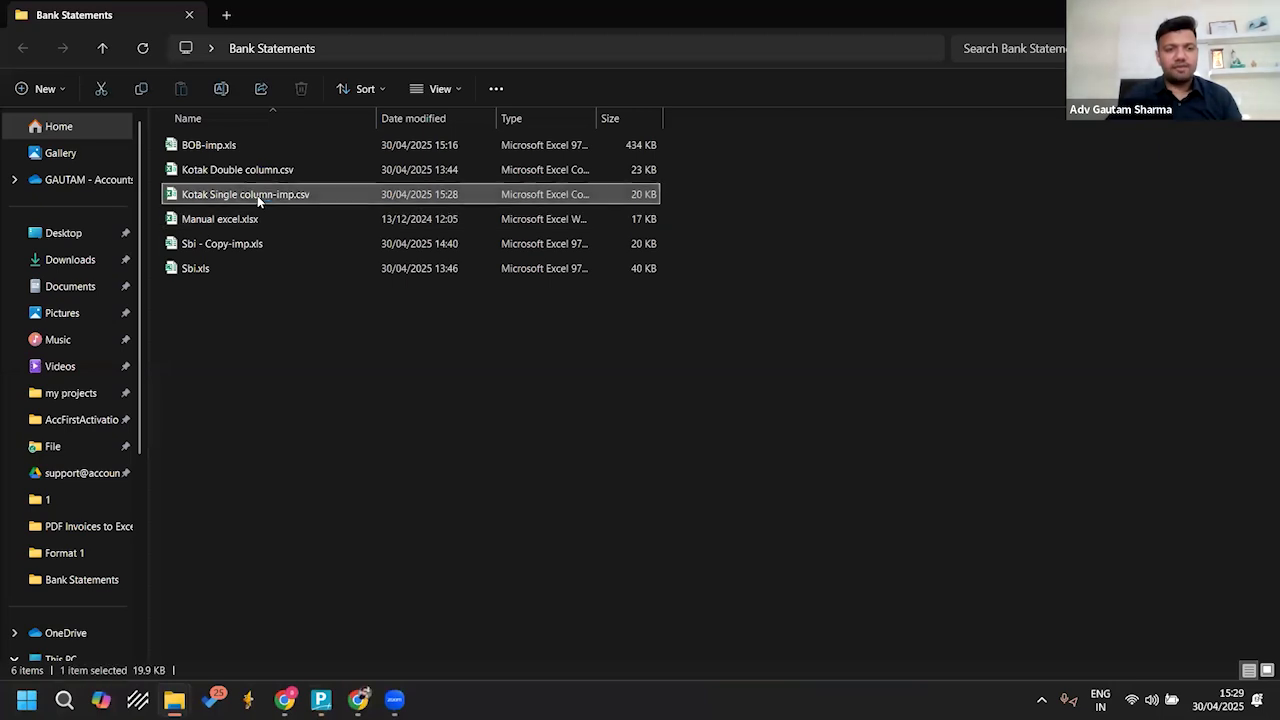
key("Return")
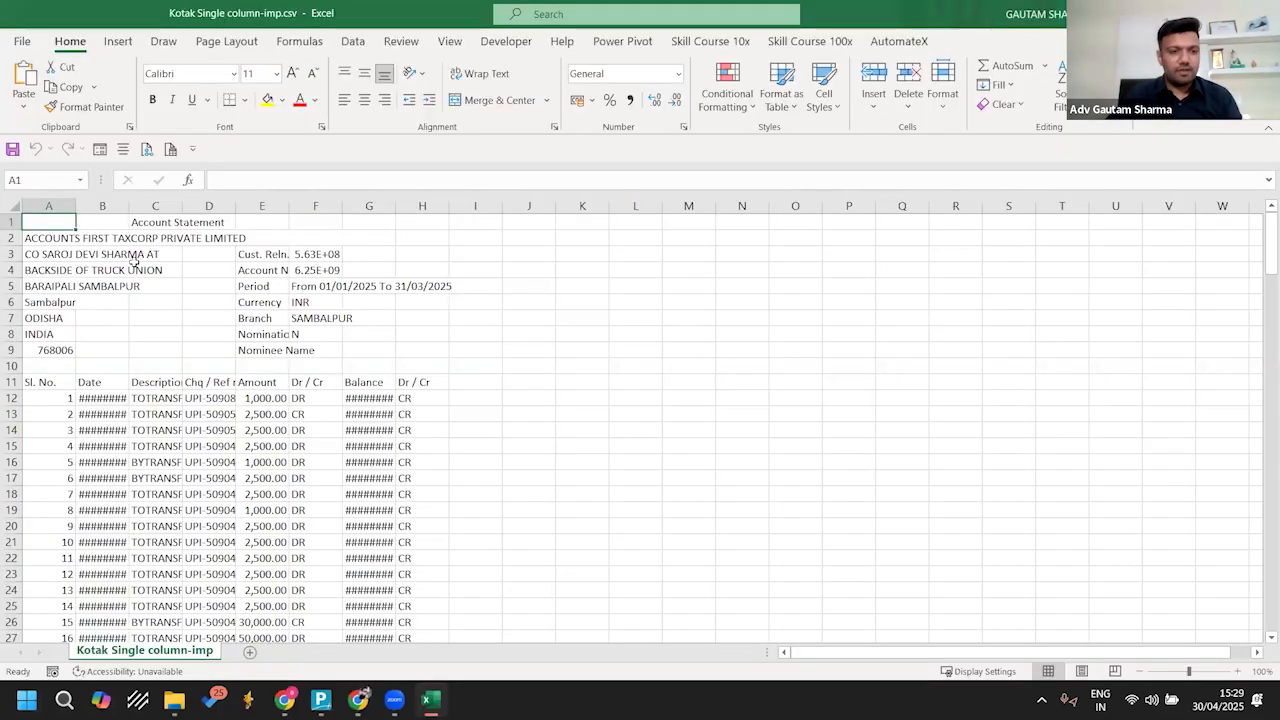
Step: Widen the Date and Balance columns and check the date, balance and Dr / Cr marker of the first transaction row
double_click(128, 206)
scroll(172, 466, "down", 2)
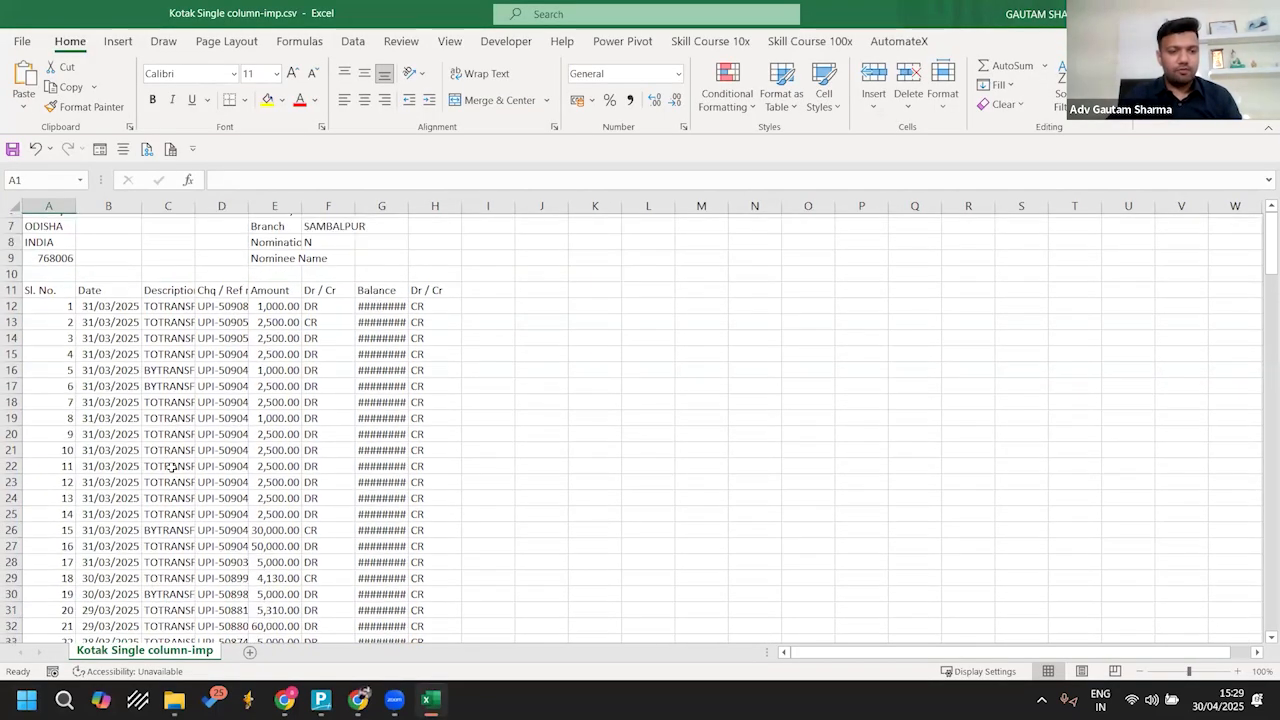
scroll(158, 341, "down", 1)
scroll(157, 341, "up", 3)
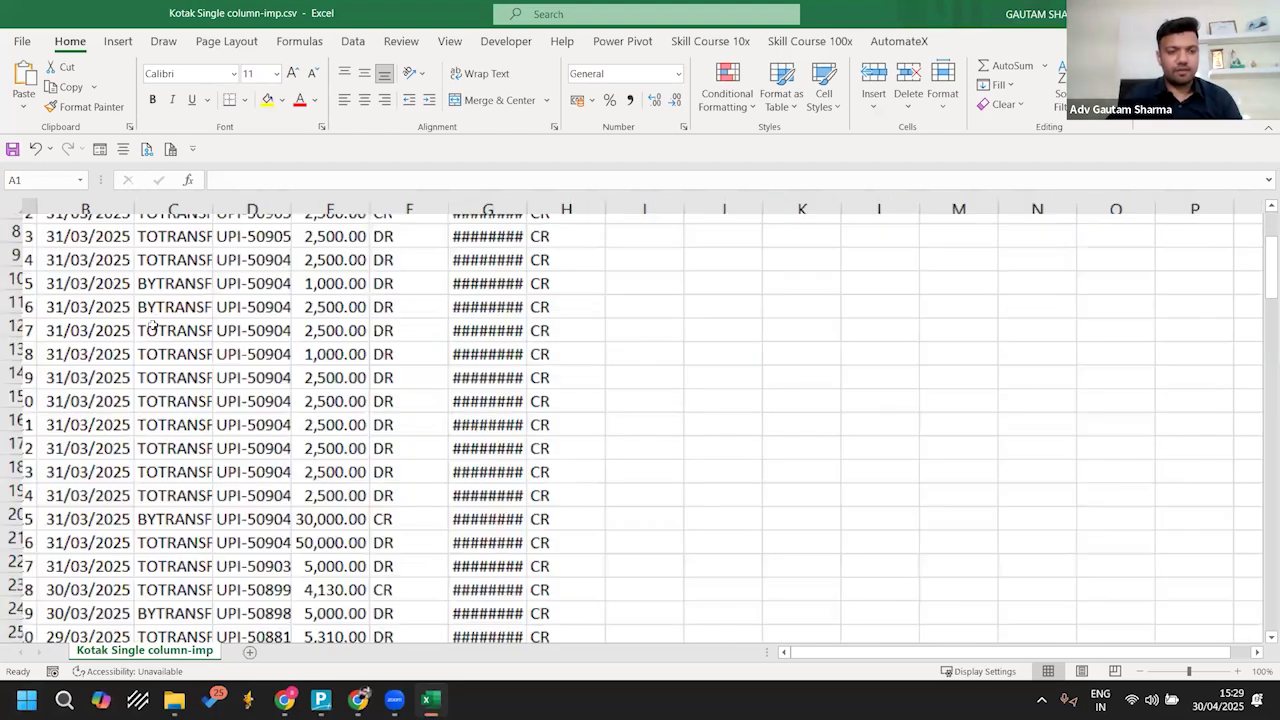
scroll(175, 405, "up", 3)
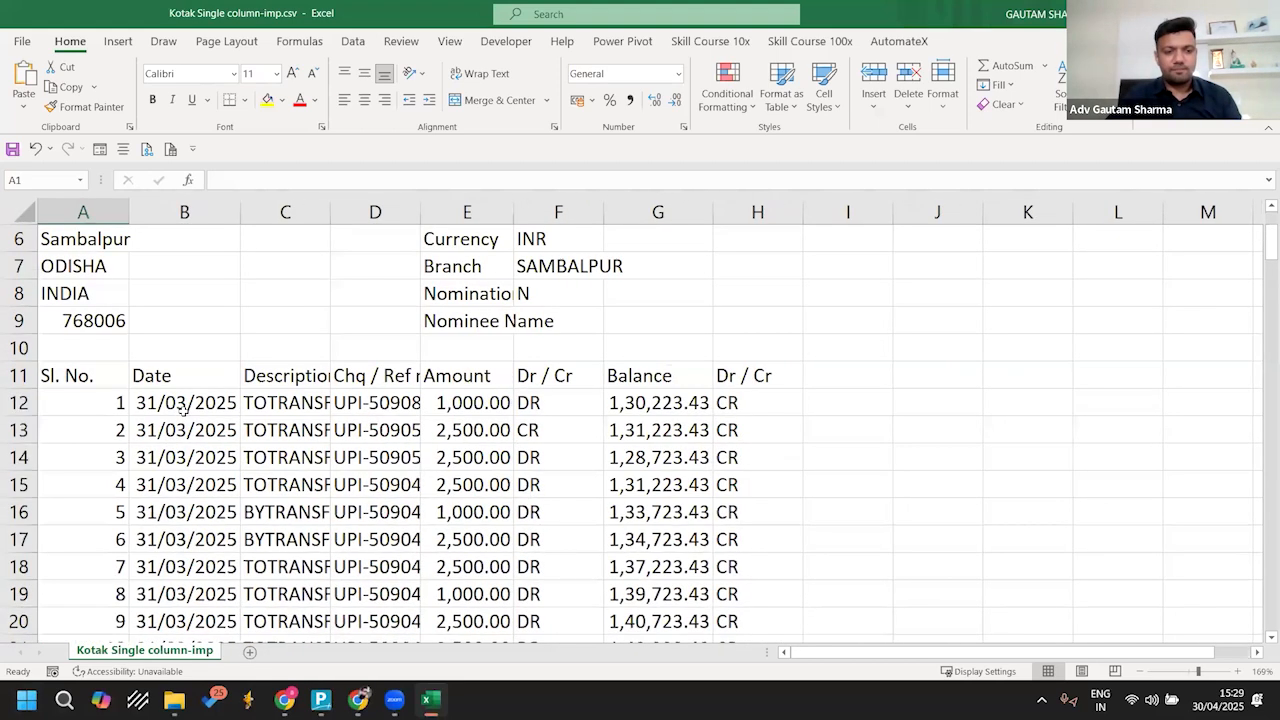
left_click(183, 405)
left_click(641, 408)
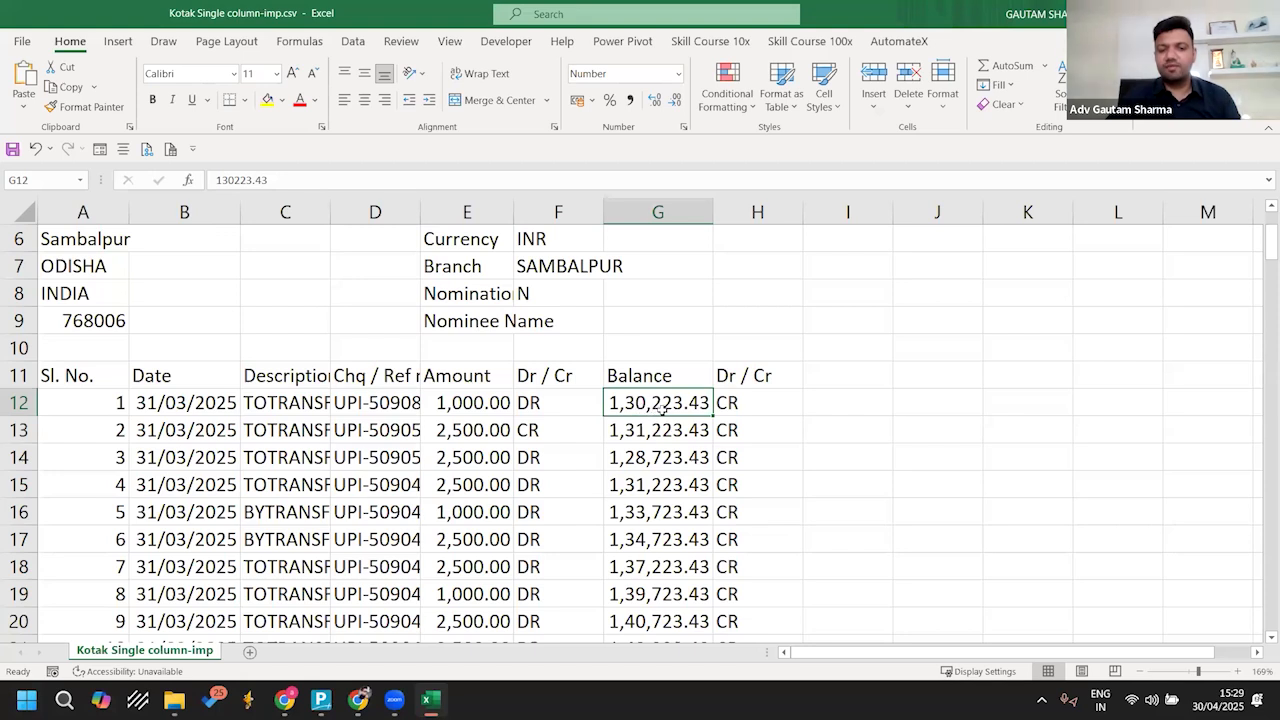
left_click(735, 405)
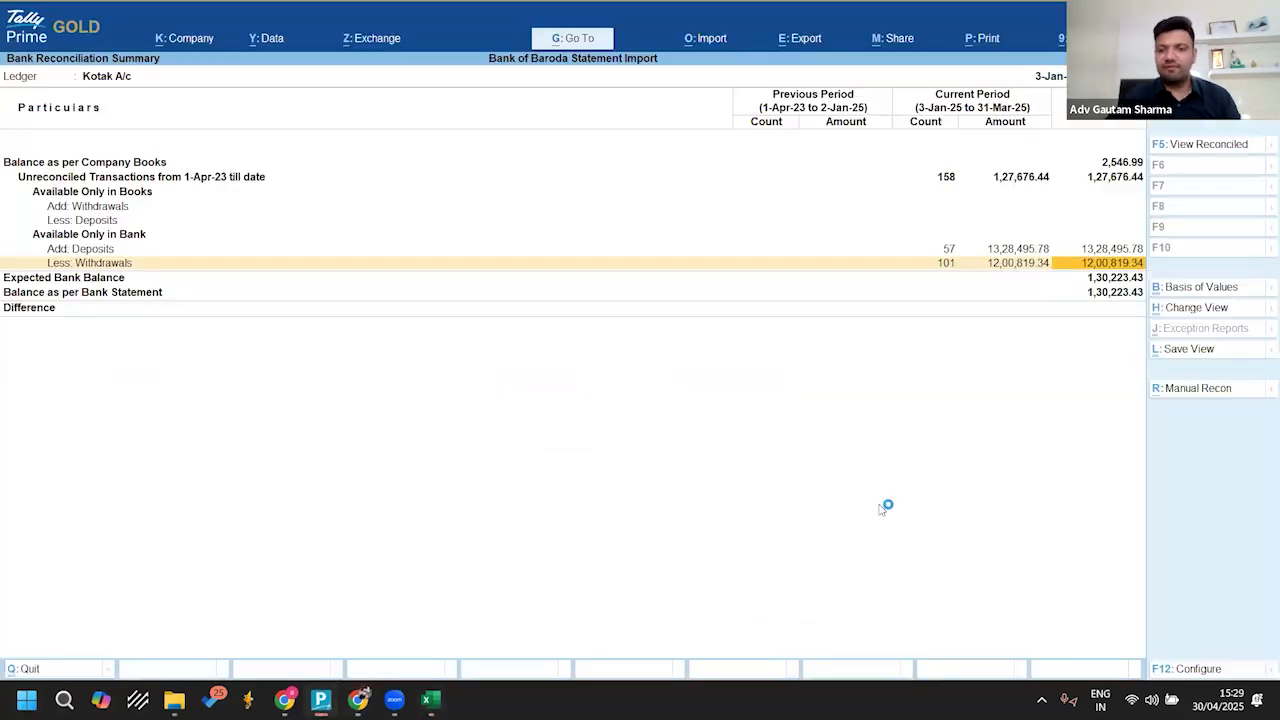
Step: Return to TallyPrime, open the Kotak A/c transactions available only in bank and select all of them
left_click(321, 699)
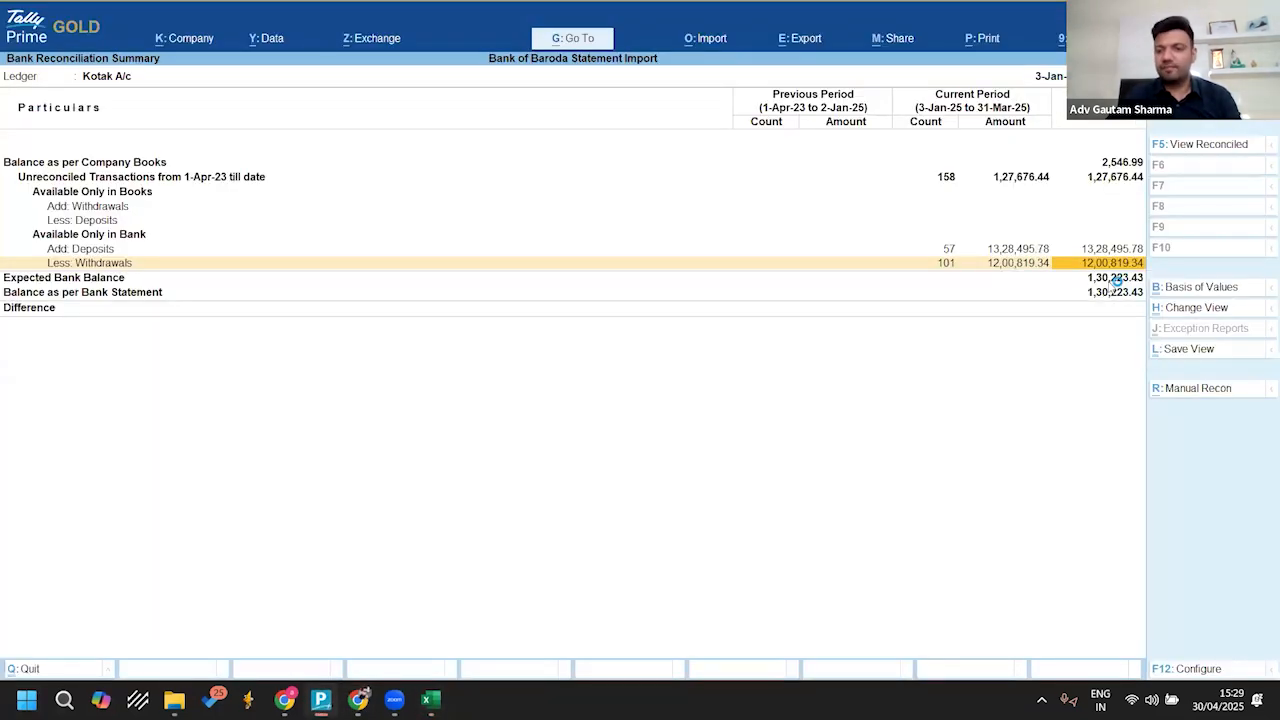
key("Up")
key("Up")
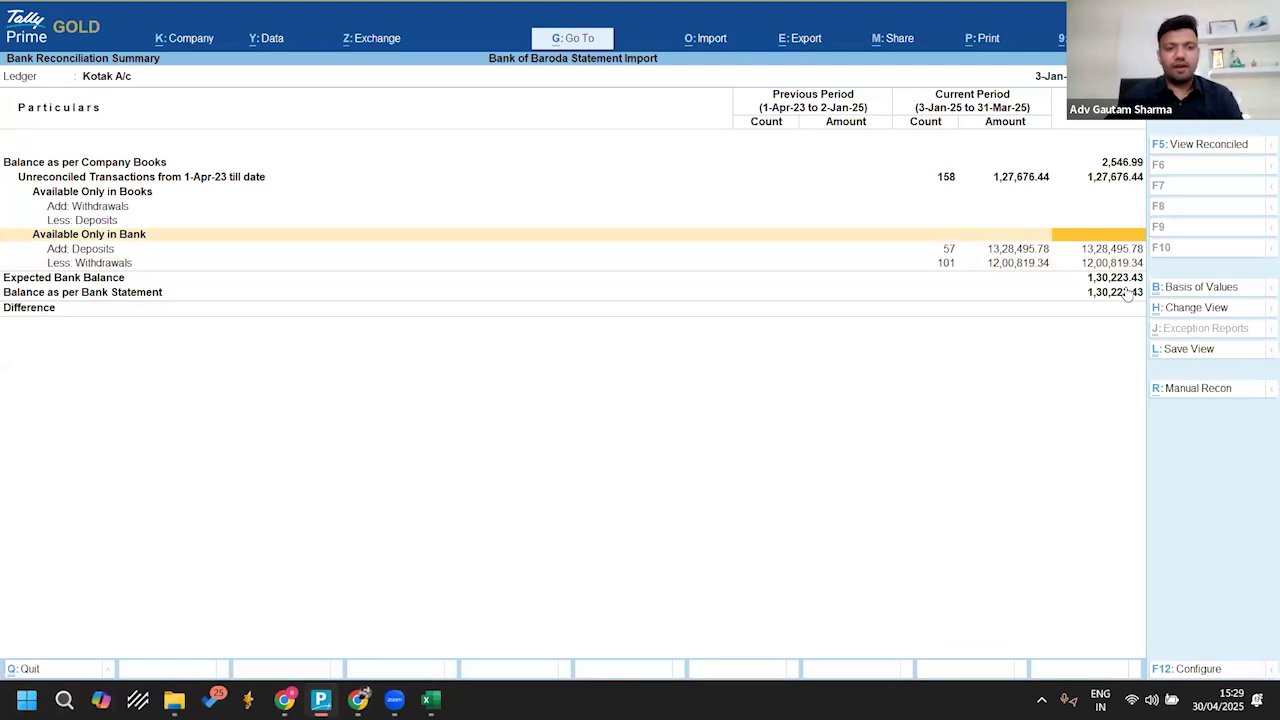
key("Return")
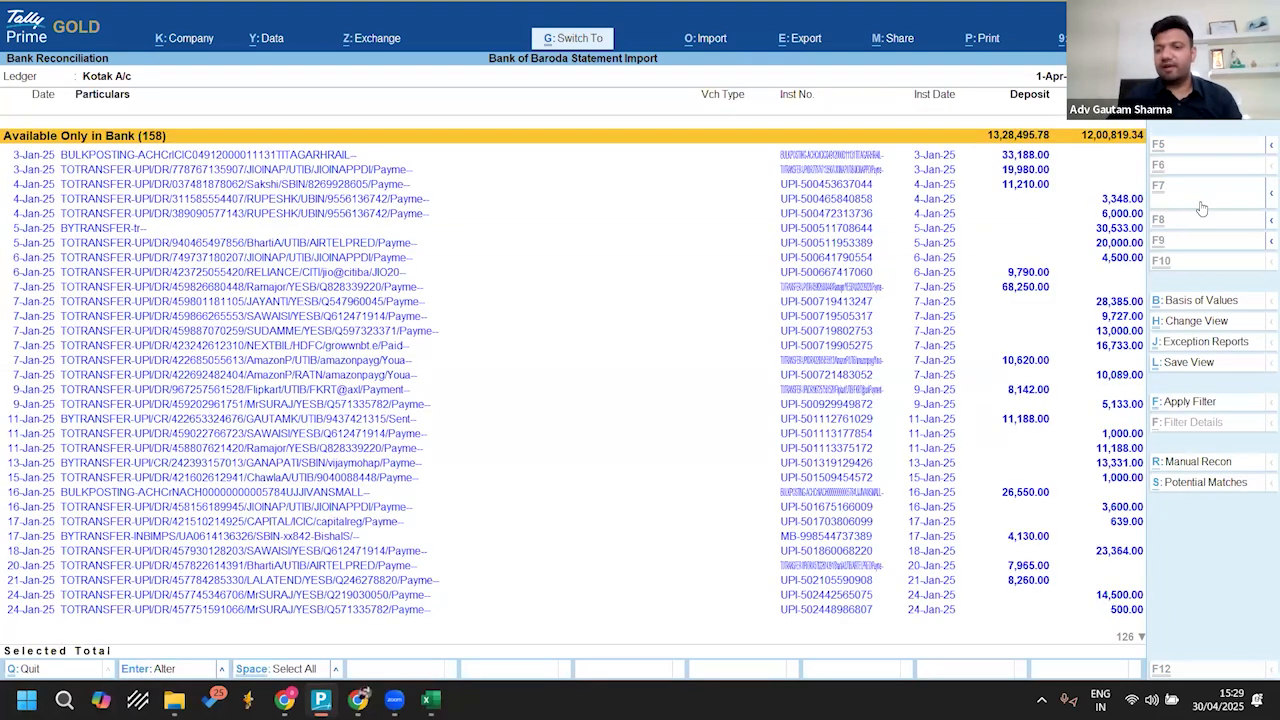
key("ctrl+space")
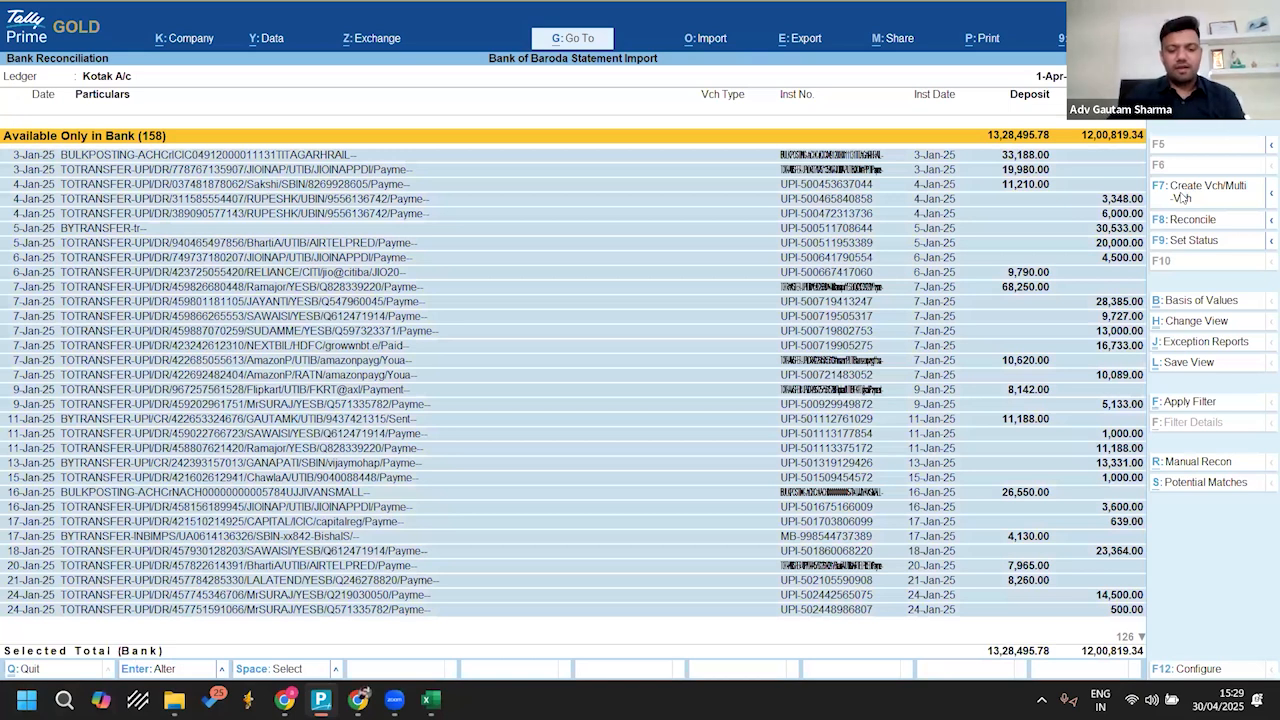
Step: Start multiple voucher creation for the selected transactions and create a Suspense ledger under Suspense A/c as the common ledger
left_click(1183, 197)
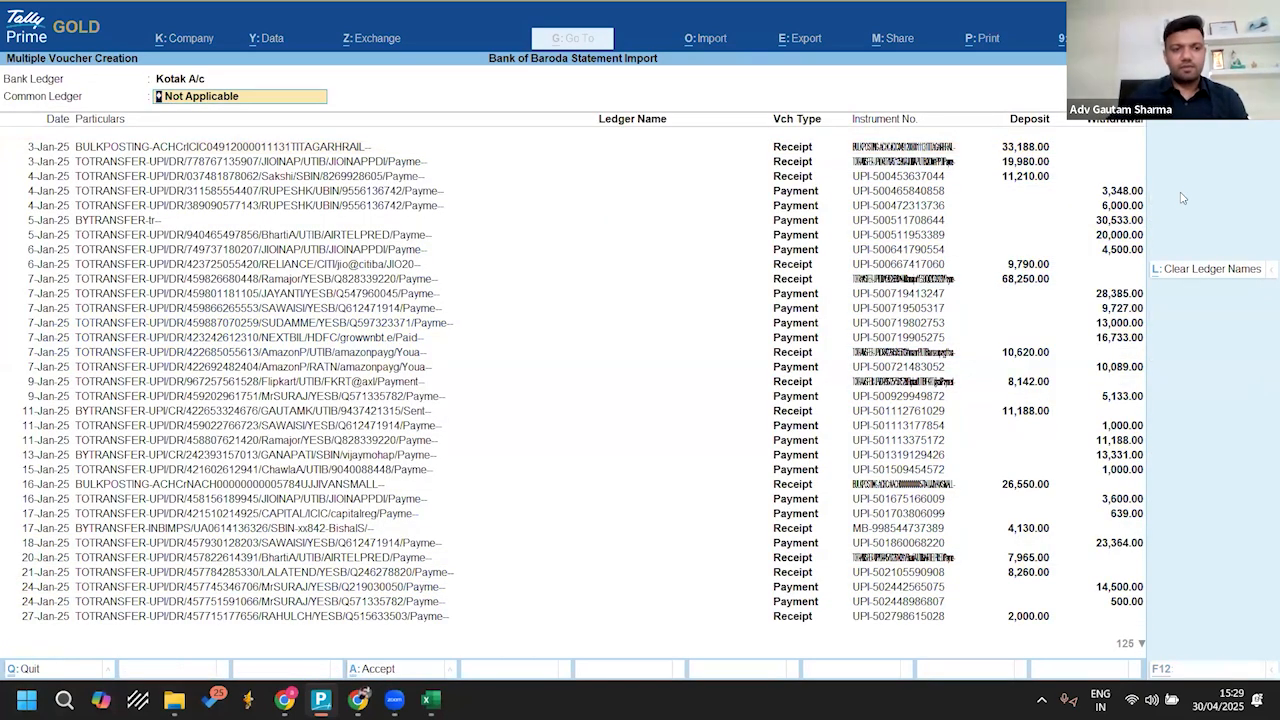
key("alt+c")
type("Suspense")
key("Return")
type("Susp")
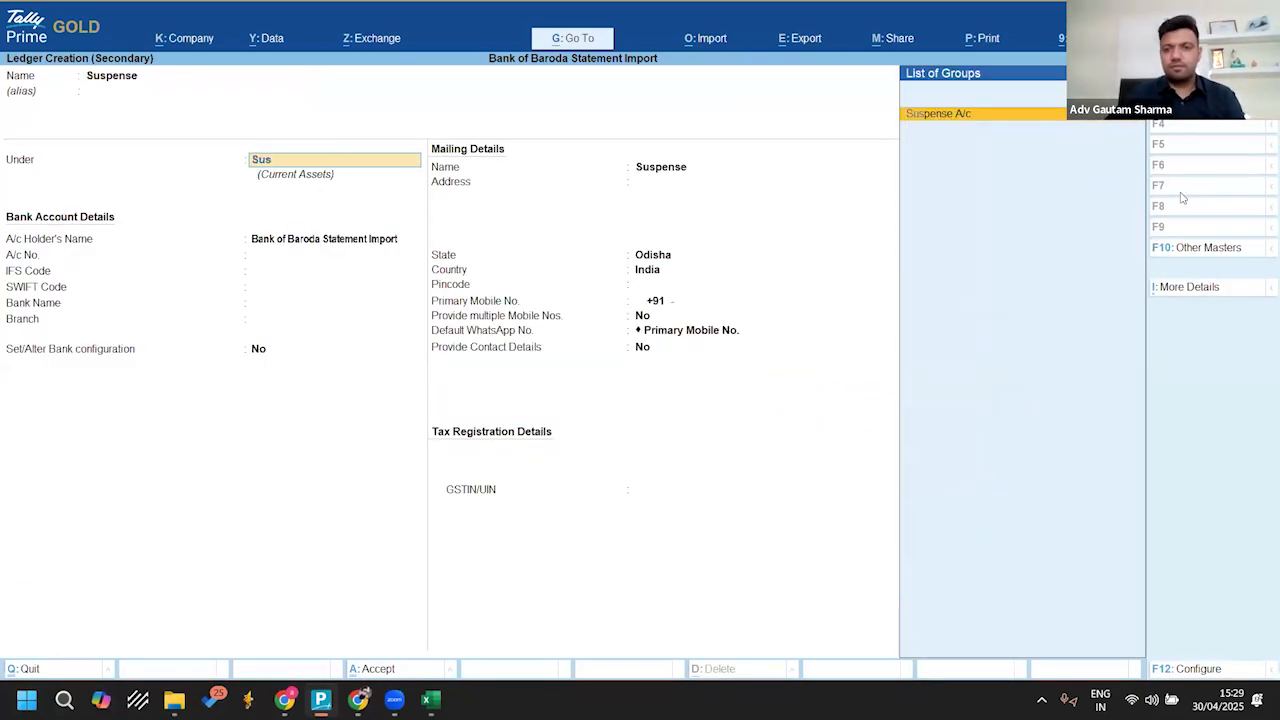
key("Return")
key("Return")
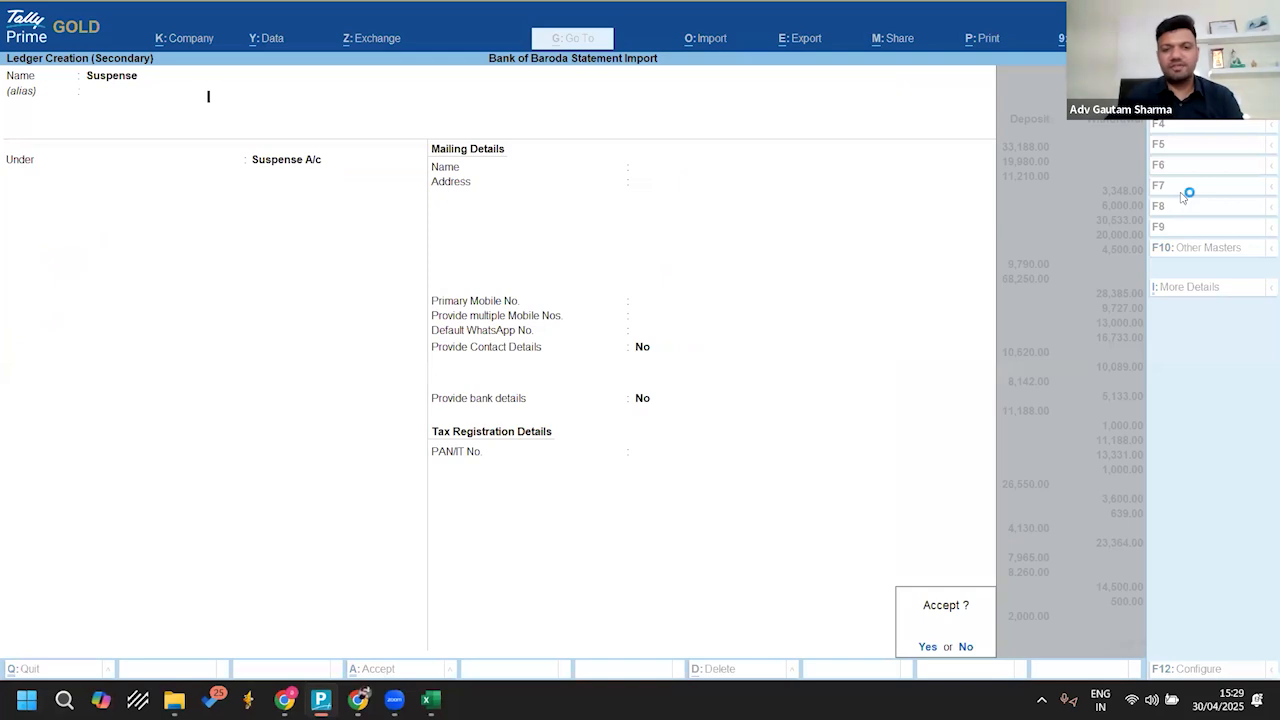
key("Return")
Step: Accept the vouchers with Suspense as their ledger, mark them as regular and reconcile them with the bank data
key("Return")
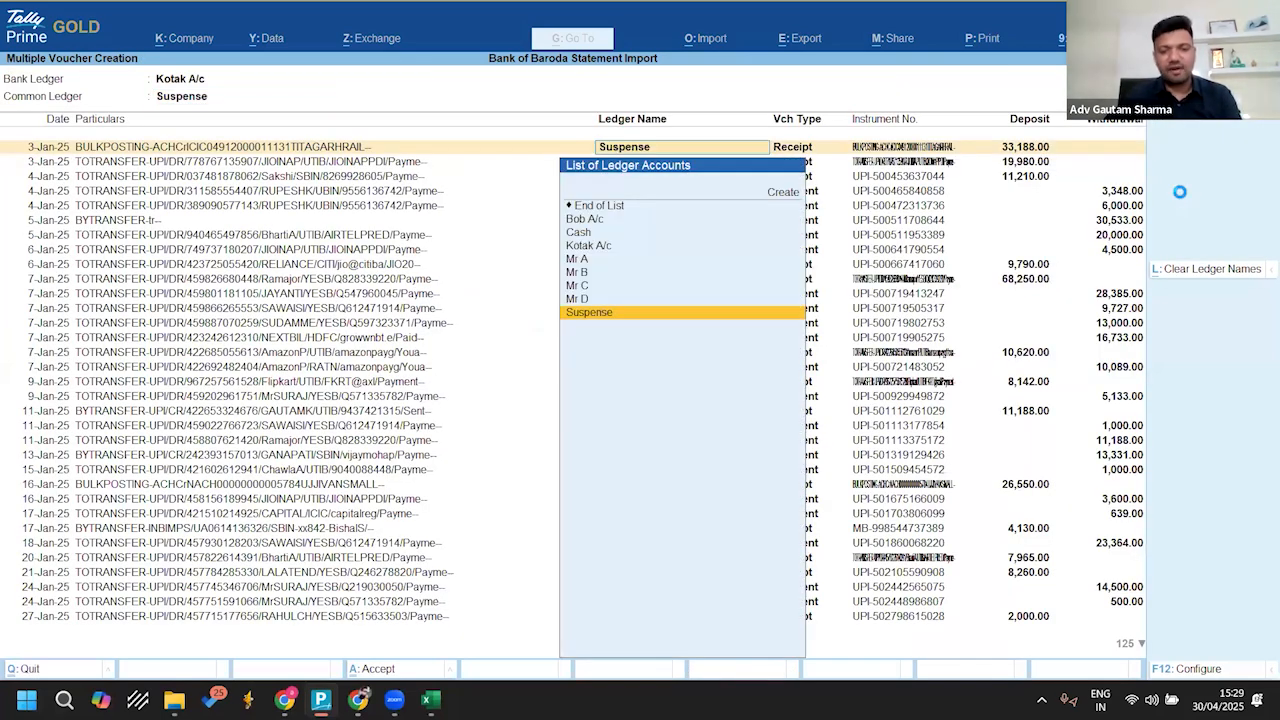
key("Return")
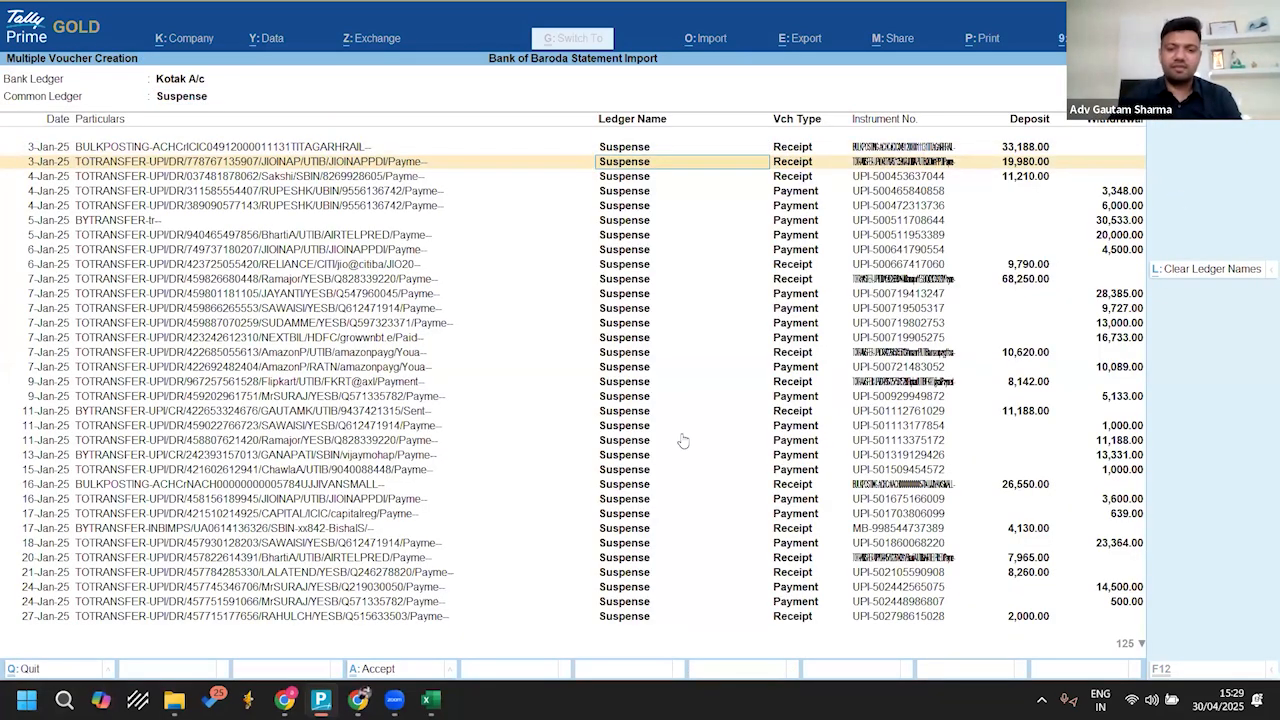
key("ctrl+a")
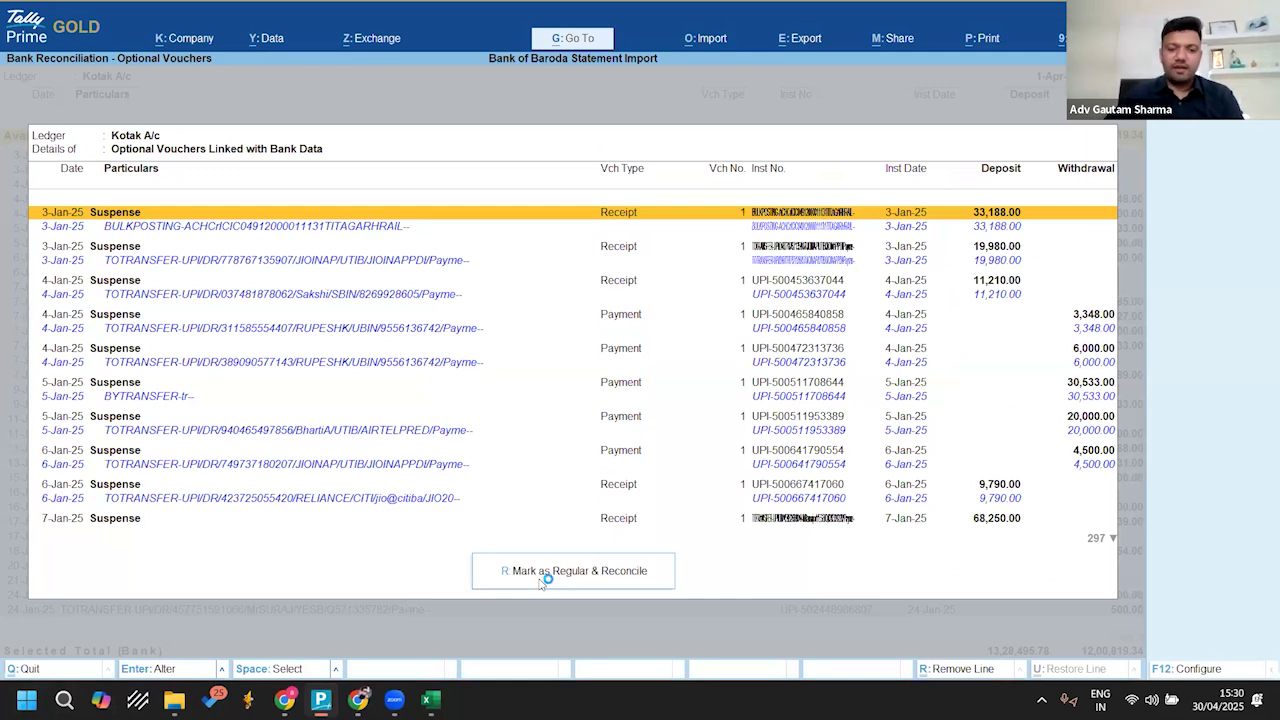
left_click(541, 578)
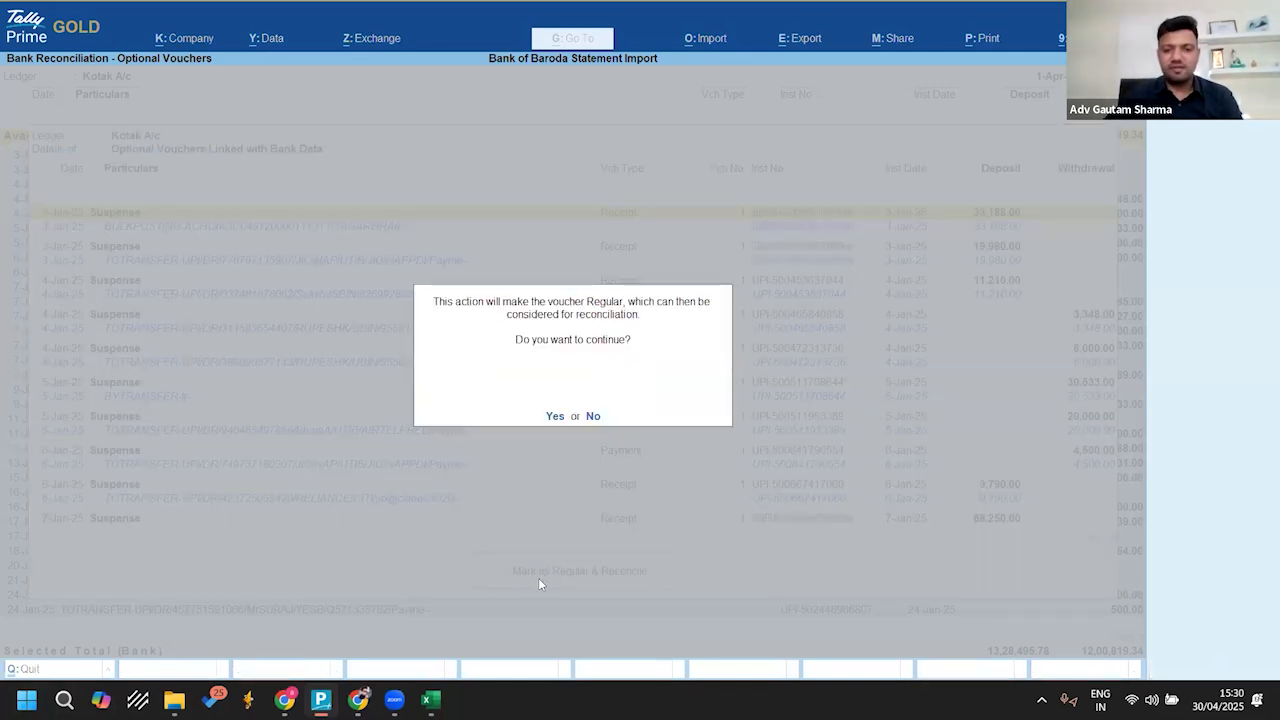
key("y")
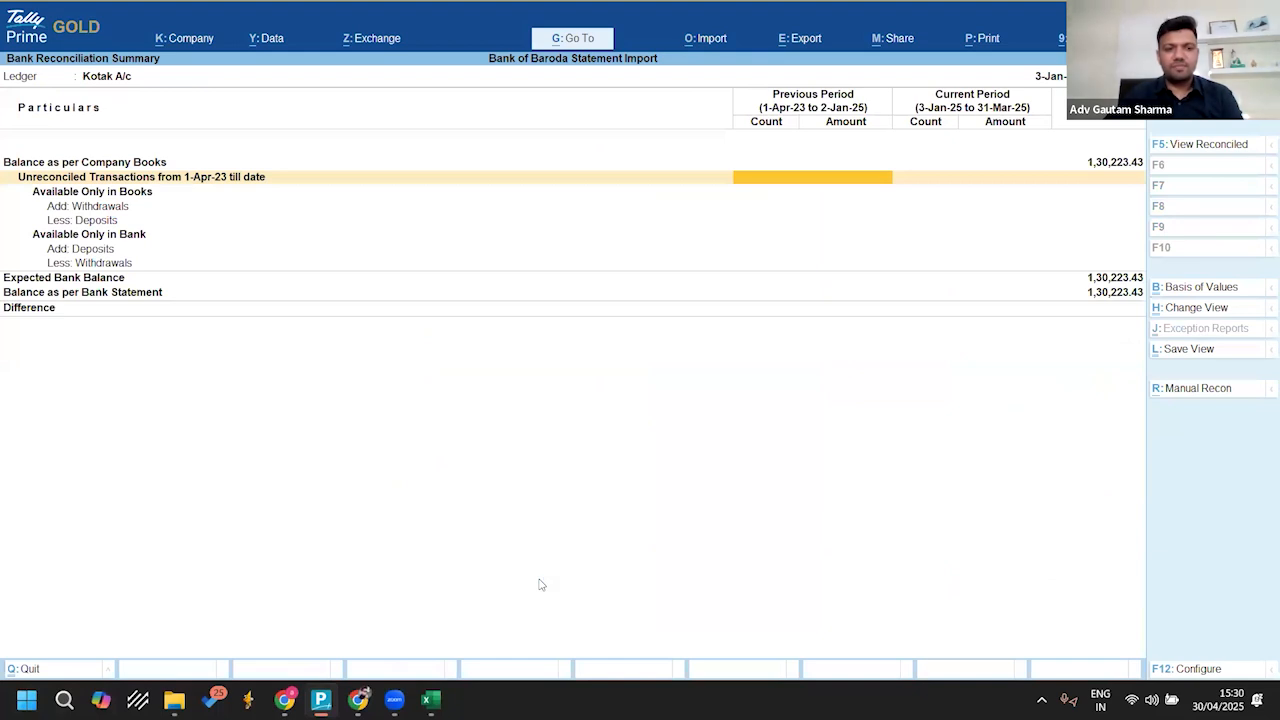
Step: Check the updated reconciliation summary and the monthly summary of reconciled Kotak A/c transactions, and quit to the Gateway of Tally
key("Down")
key("Down")
key("Down")
key("Down")
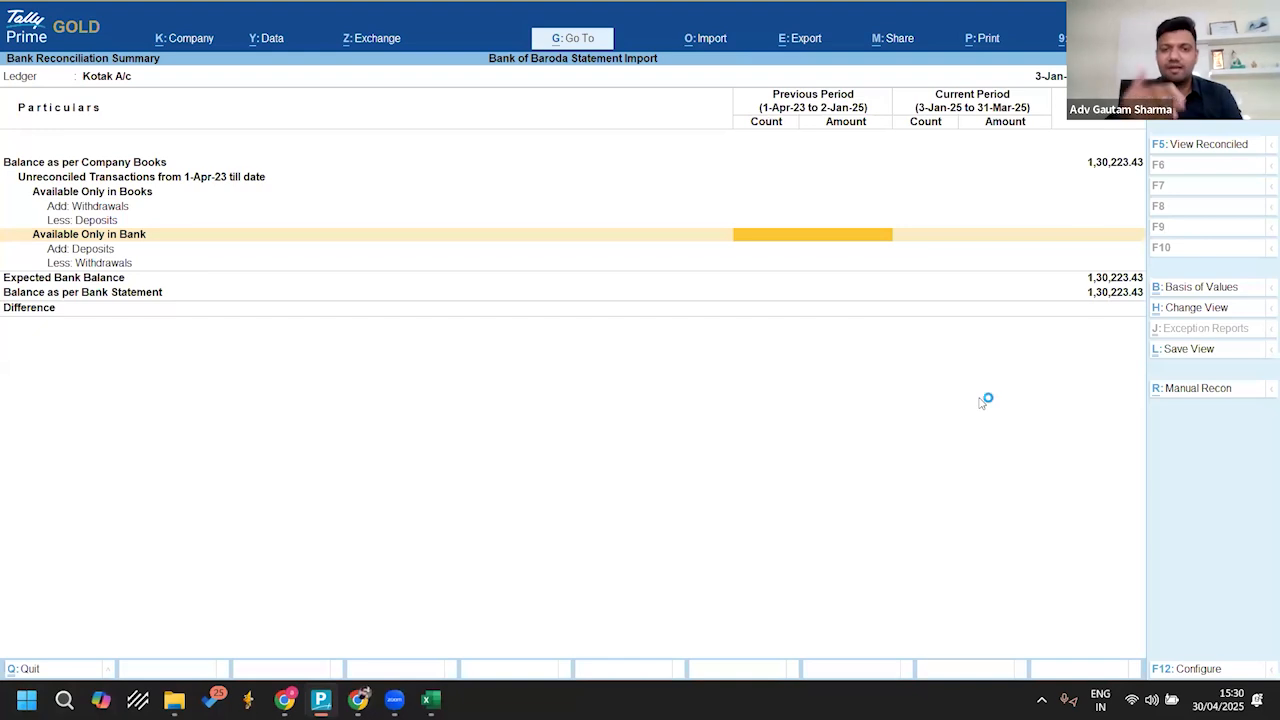
left_click(1195, 149)
key("Up")
key("Up")
key("Down")
key("shift+Down")
key("shift+Up")
key("Up")
key("Down")
key("Down")
key("Up")
key("Up")
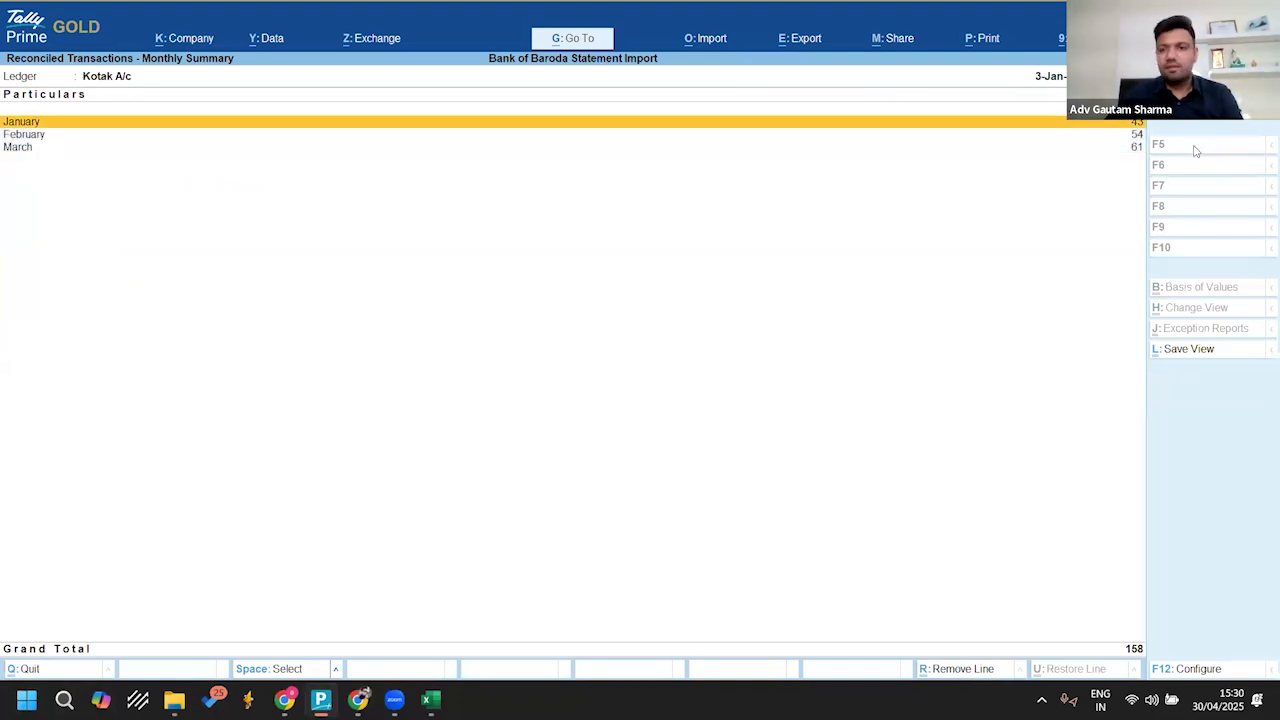
key("Escape")
key("Escape")
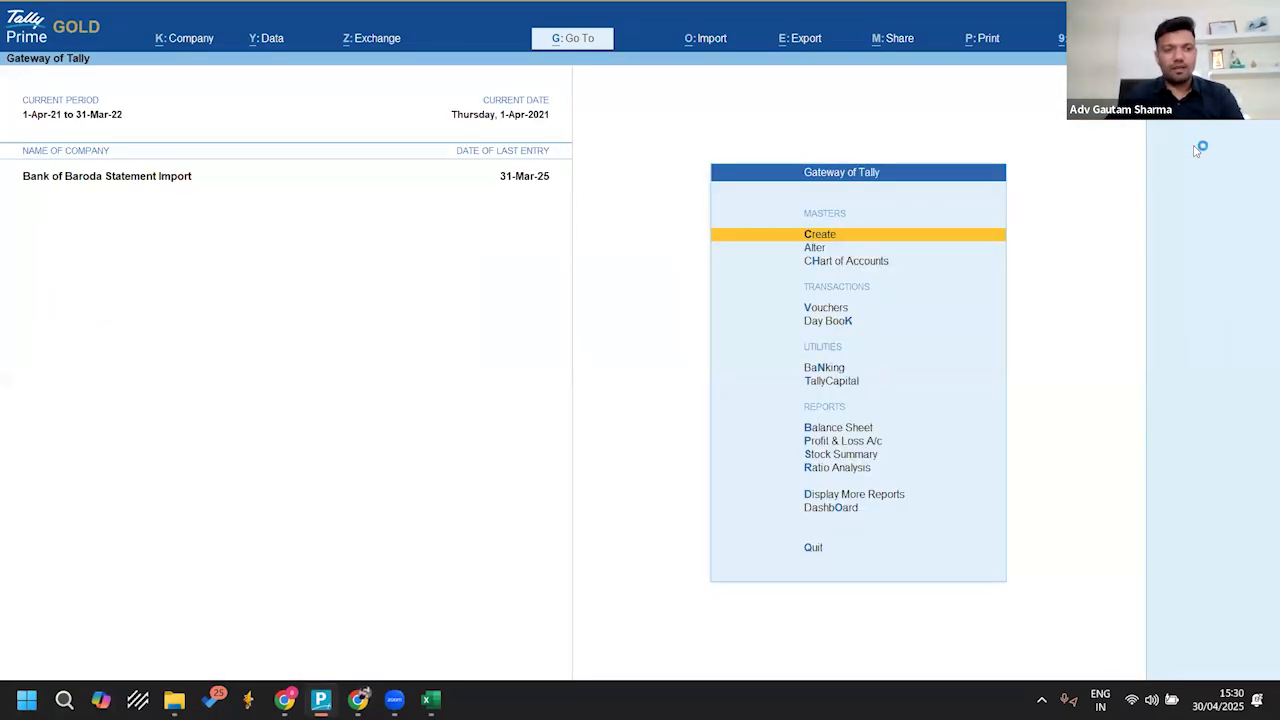
Step: Change the period to 1-4-2024 through 31-3-2025
key("alt+F2")
type("1-4-24")
key("Return")
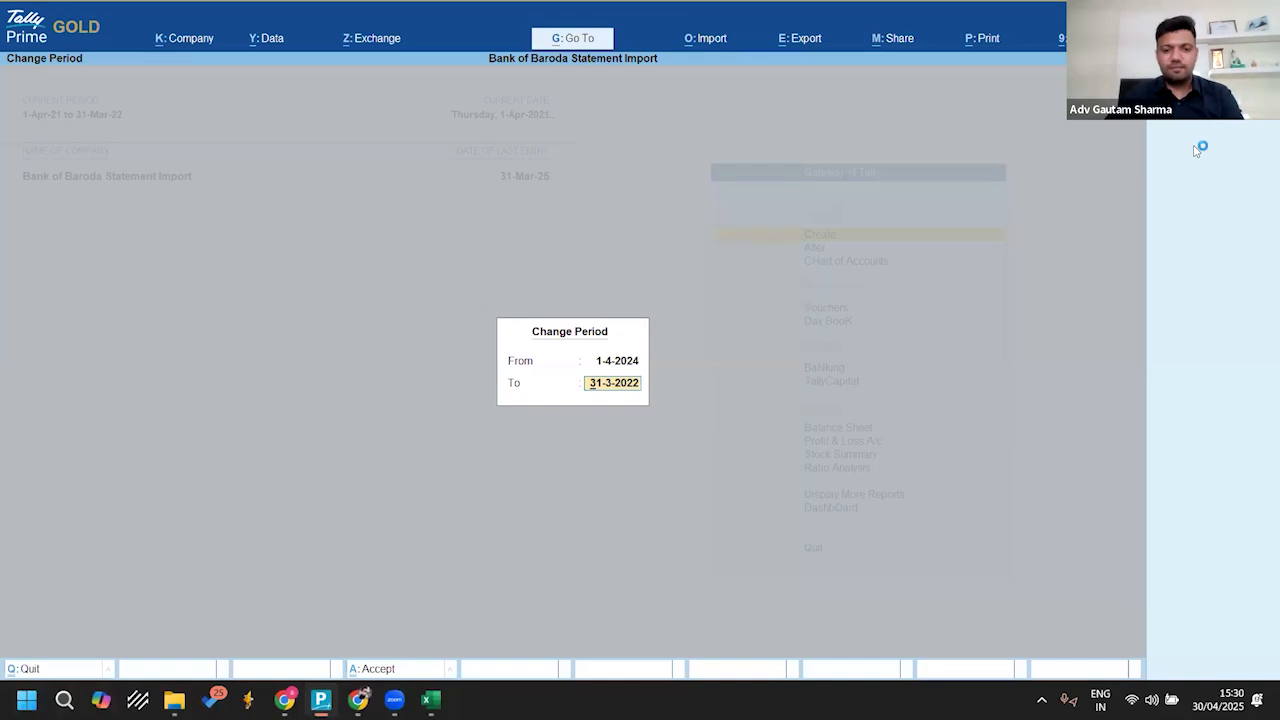
type("31-3-25")
key("Return")
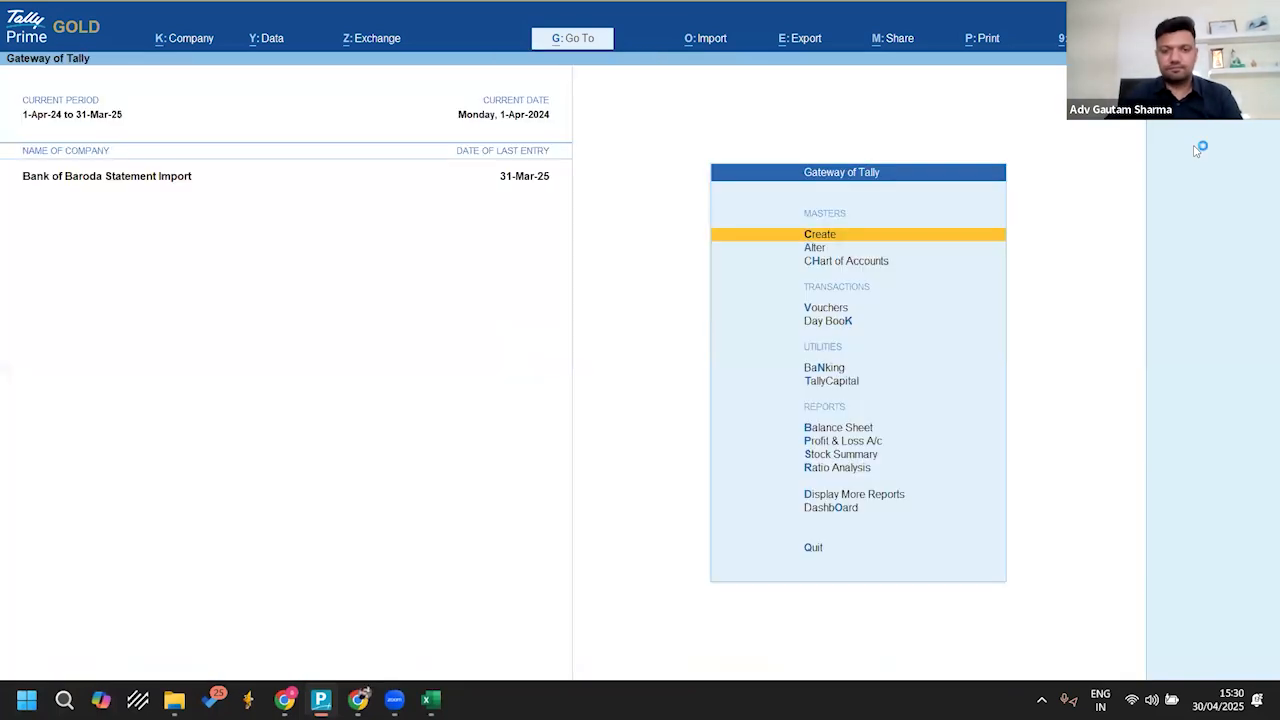
Step: Display the ledger vouchers of Kotak A/c for March and go to the last entry to check the closing balance
type("dalKot")
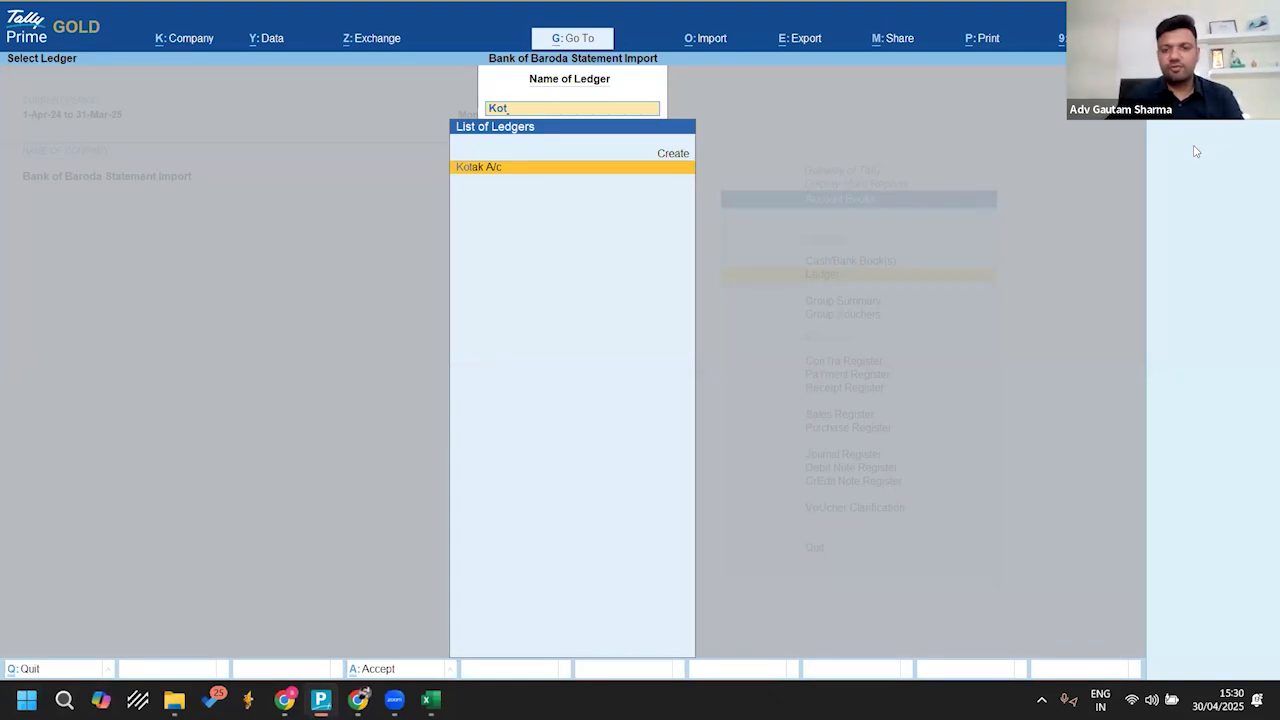
key("Return")
key("End")
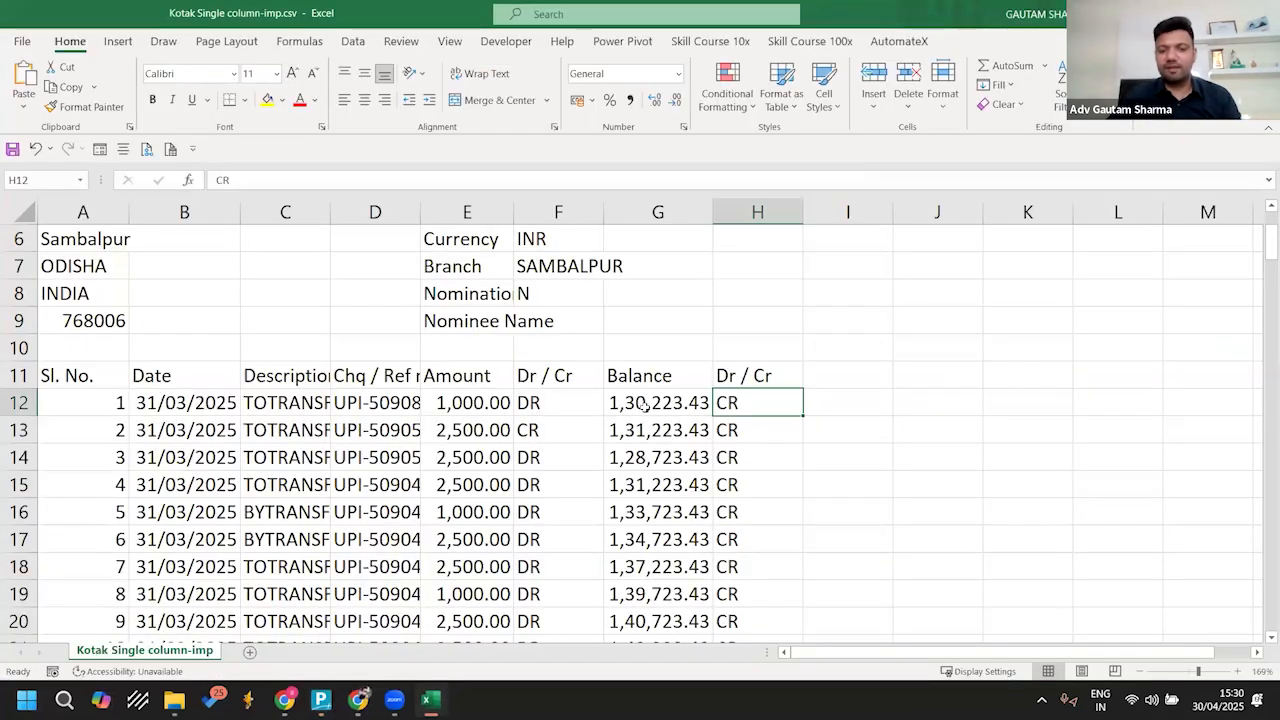
Step: Switch to the Kotak Single column-imp.csv workbook, check the first row's balance and Dr / Cr marker, and close it without saving
left_click(649, 409)
left_click(745, 407)
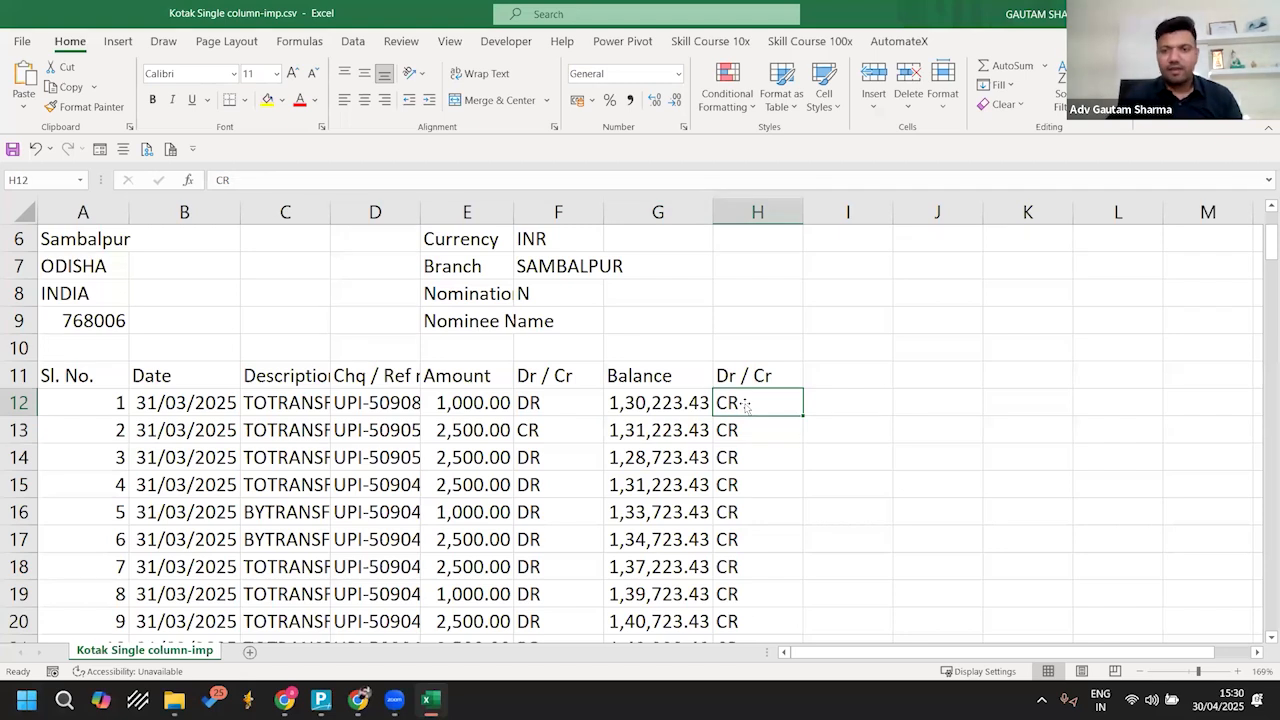
key("ctrl+w")
left_click(638, 372)
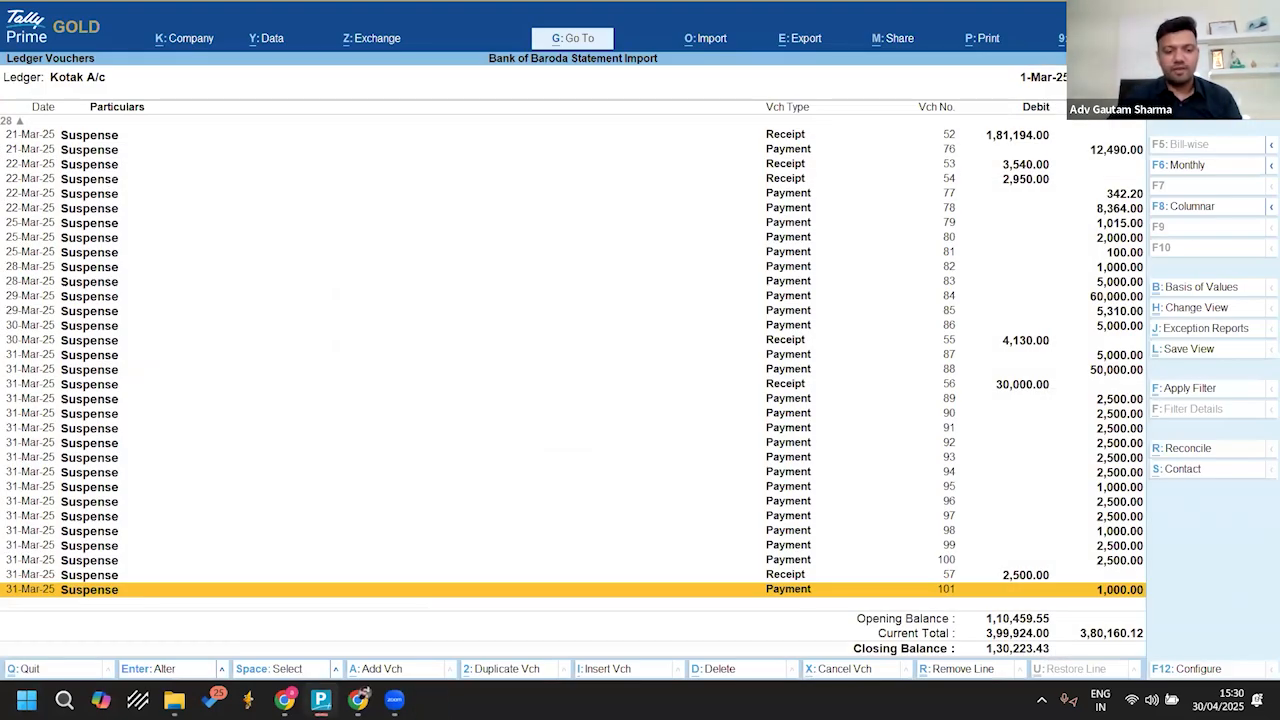
Step: Switch to the Bank Statements folder in File Explorer and open Sbi.xls
mouse_move(176, 700)
left_click(279, 618)
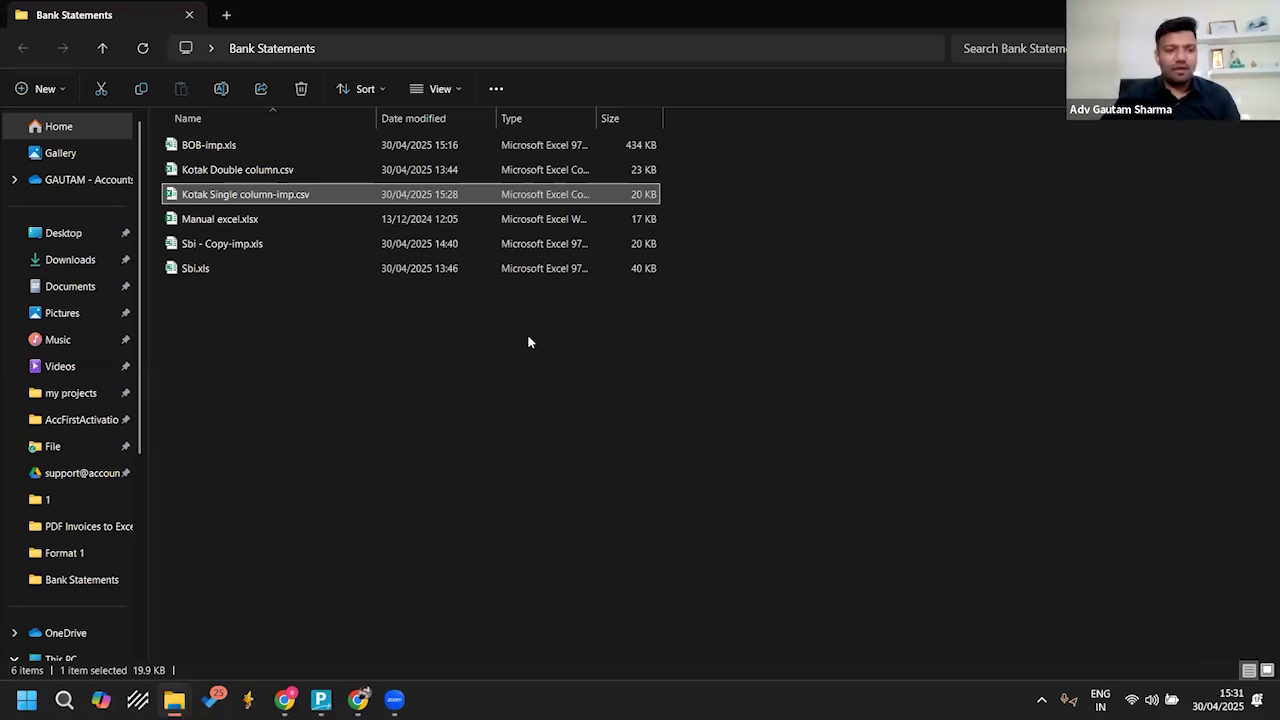
key("Down")
key("Down")
key("Down")
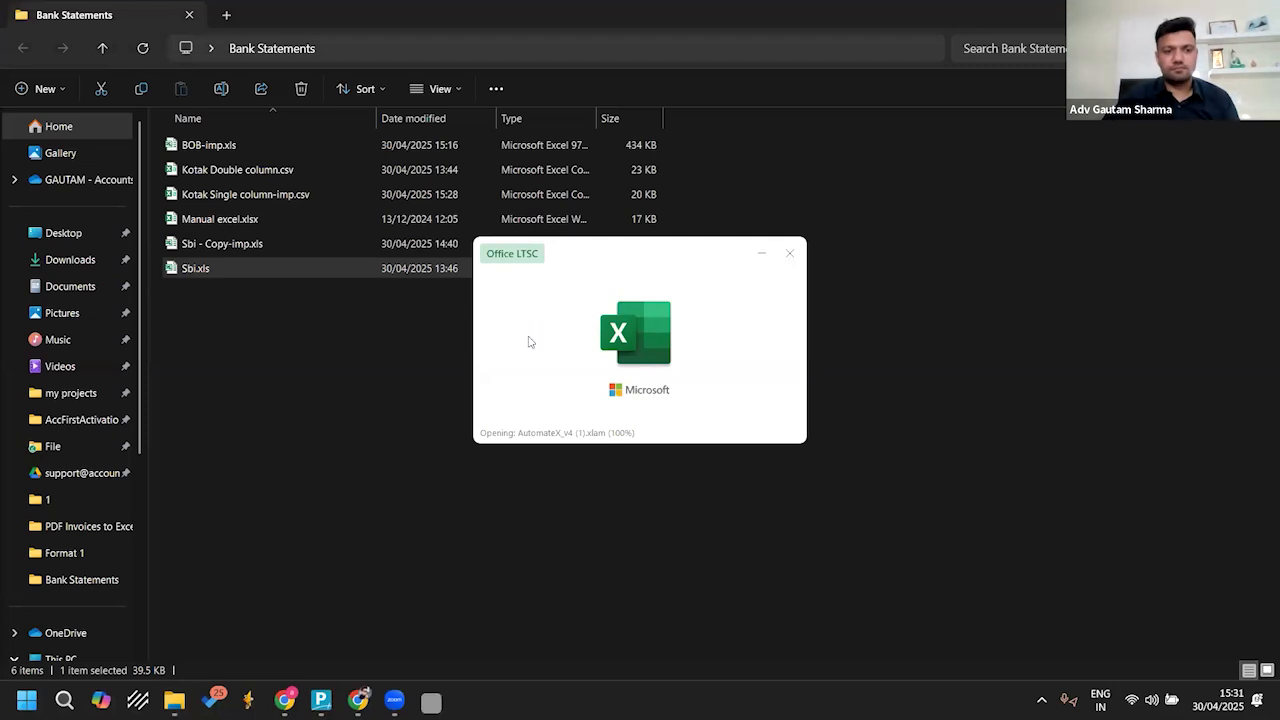
key("Return")
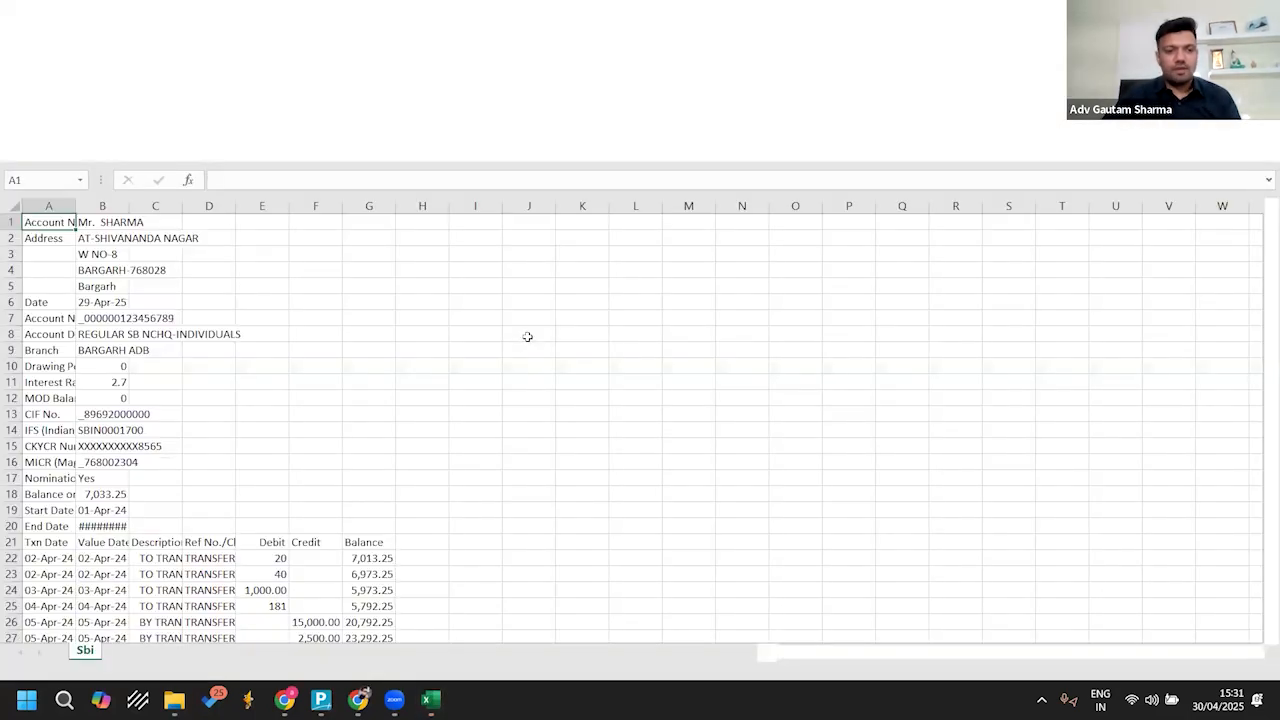
Step: Clear all transaction data in columns A to G from row 22 down, keeping the account details and column headings
scroll(271, 342, "down", 3)
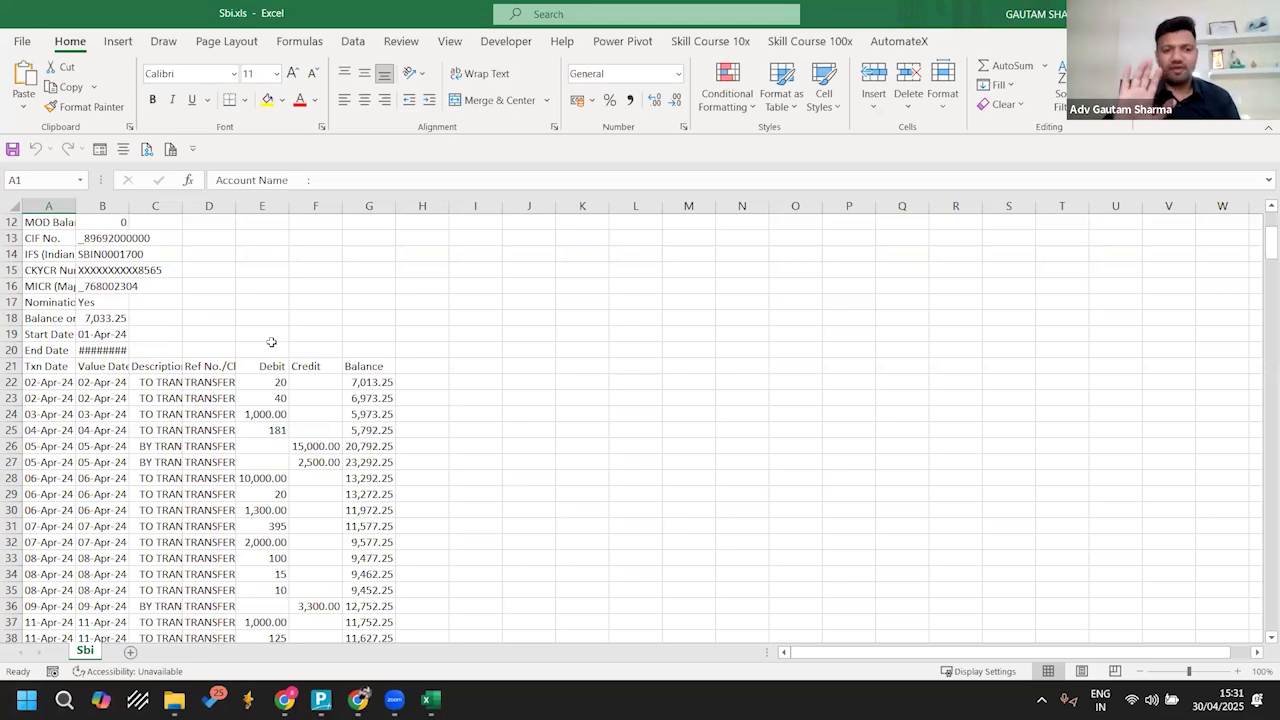
scroll(271, 342, "up", 4)
scroll(271, 342, "down", 7)
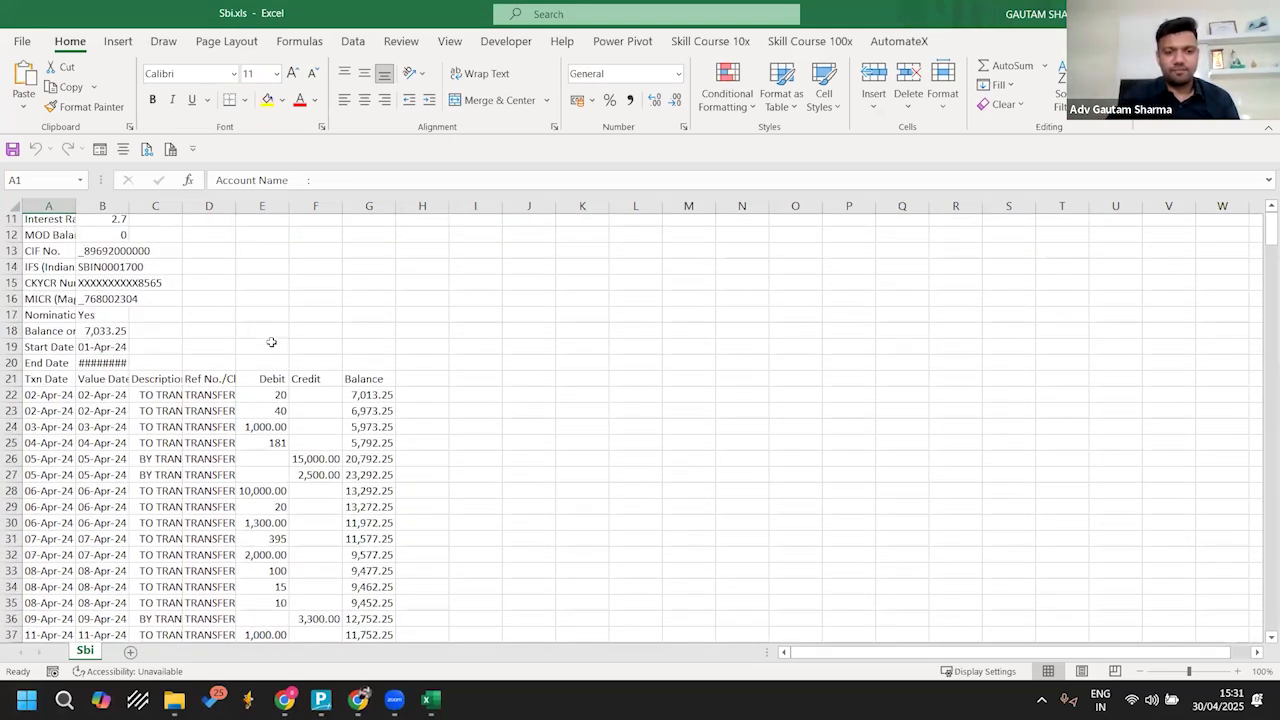
scroll(271, 342, "up", 2)
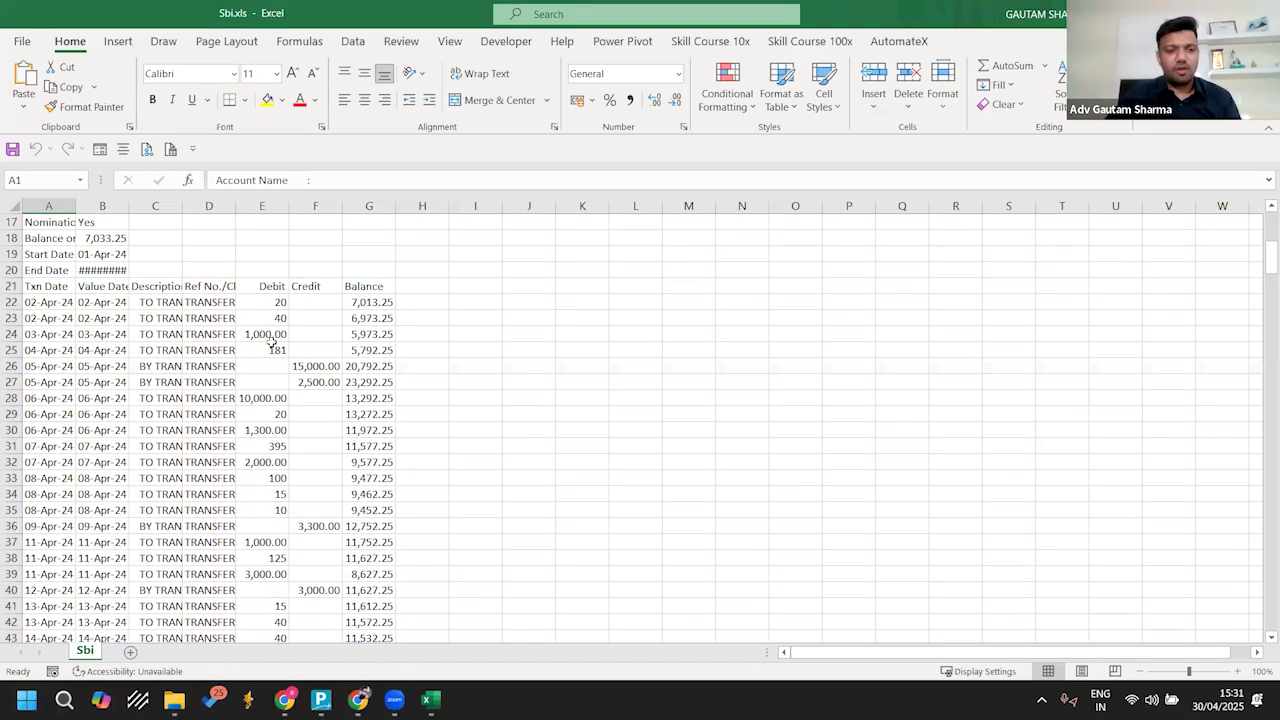
left_click(28, 302)
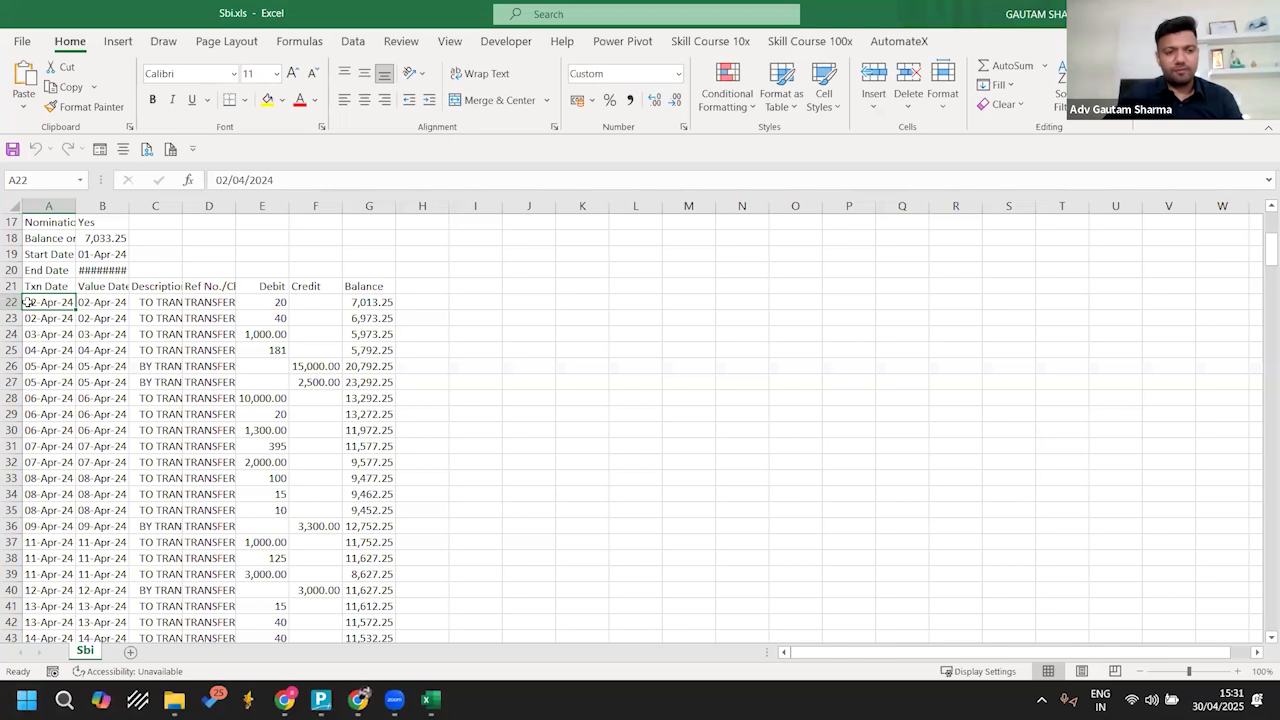
key("ctrl+shift+Down")
key("shift+Right")
key("shift+Right")
key("shift+Right")
key("shift+Right")
key("shift+Right")
key("shift+Right")
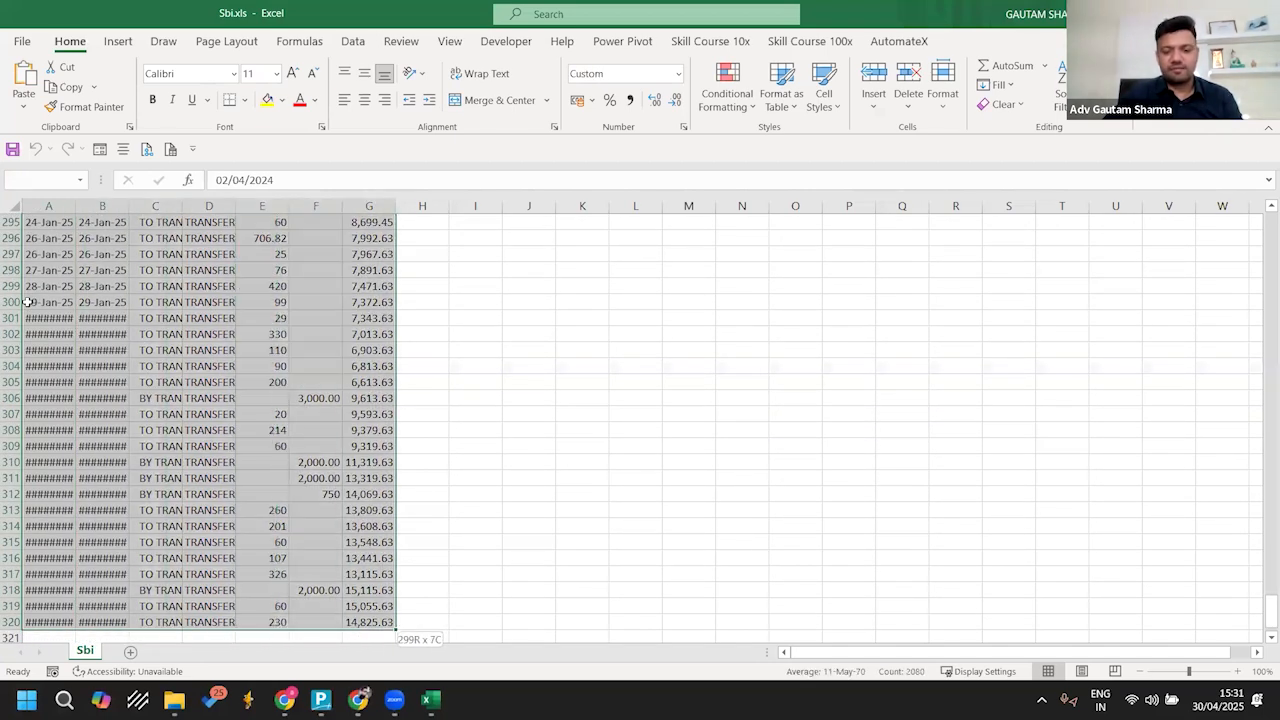
key("Delete")
key("Down")
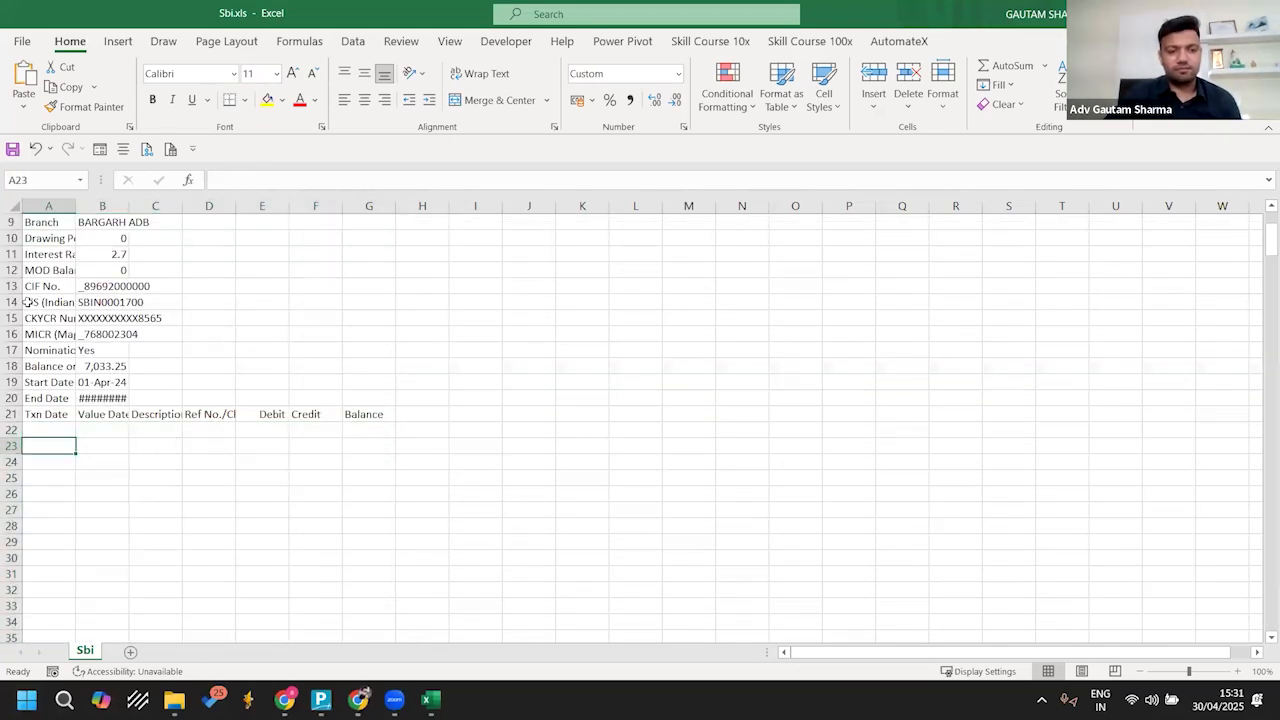
key("ctrl+Down")
key("ctrl+Down")
key("ctrl+Up")
key("ctrl+Up")
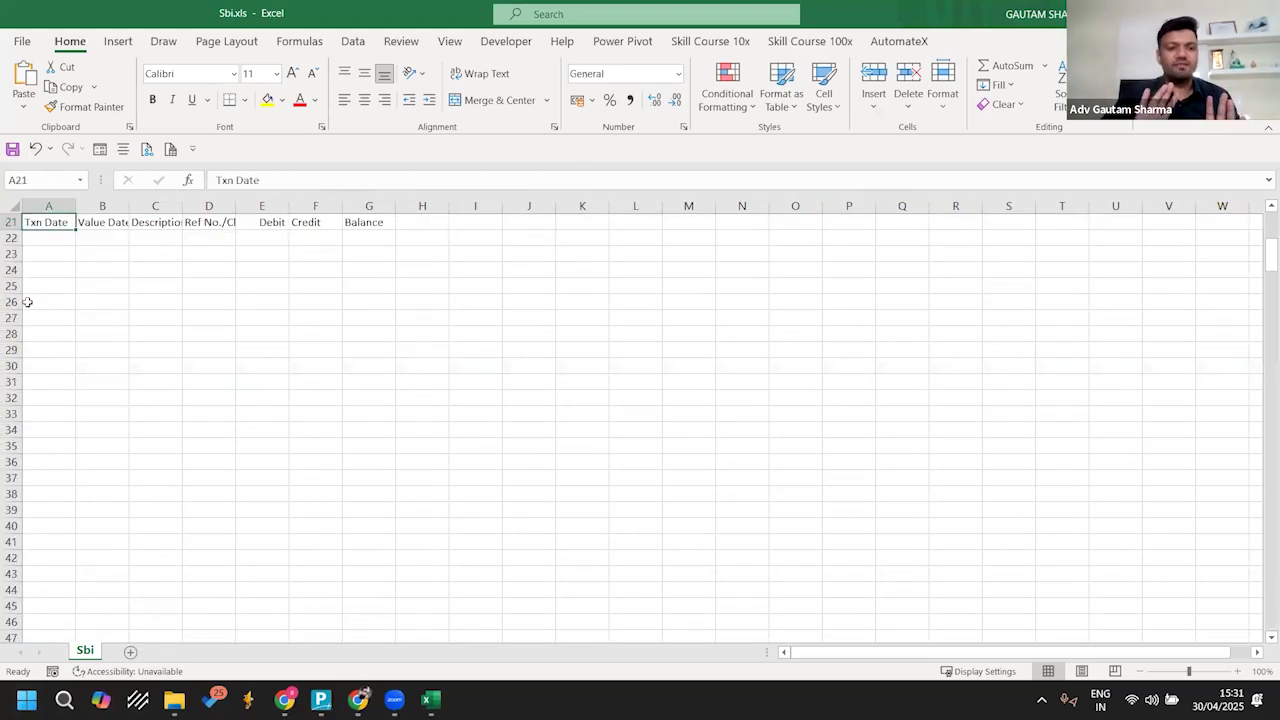
key("ctrl+Home")
key("Down")
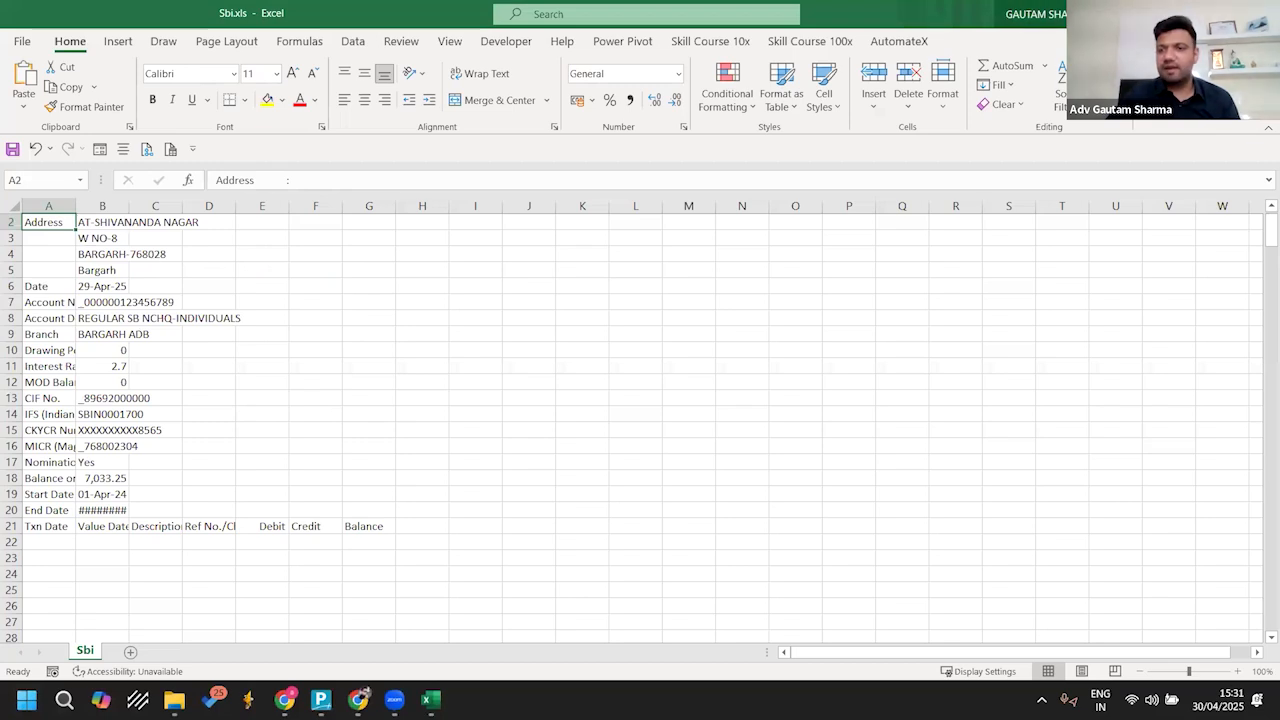
Step: Open Manual excel.xlsx from the Bank Statements folder and review its Date, Narration, DR and Cr columns
key("alt+Tab")
left_click(236, 221)
double_click(236, 224)
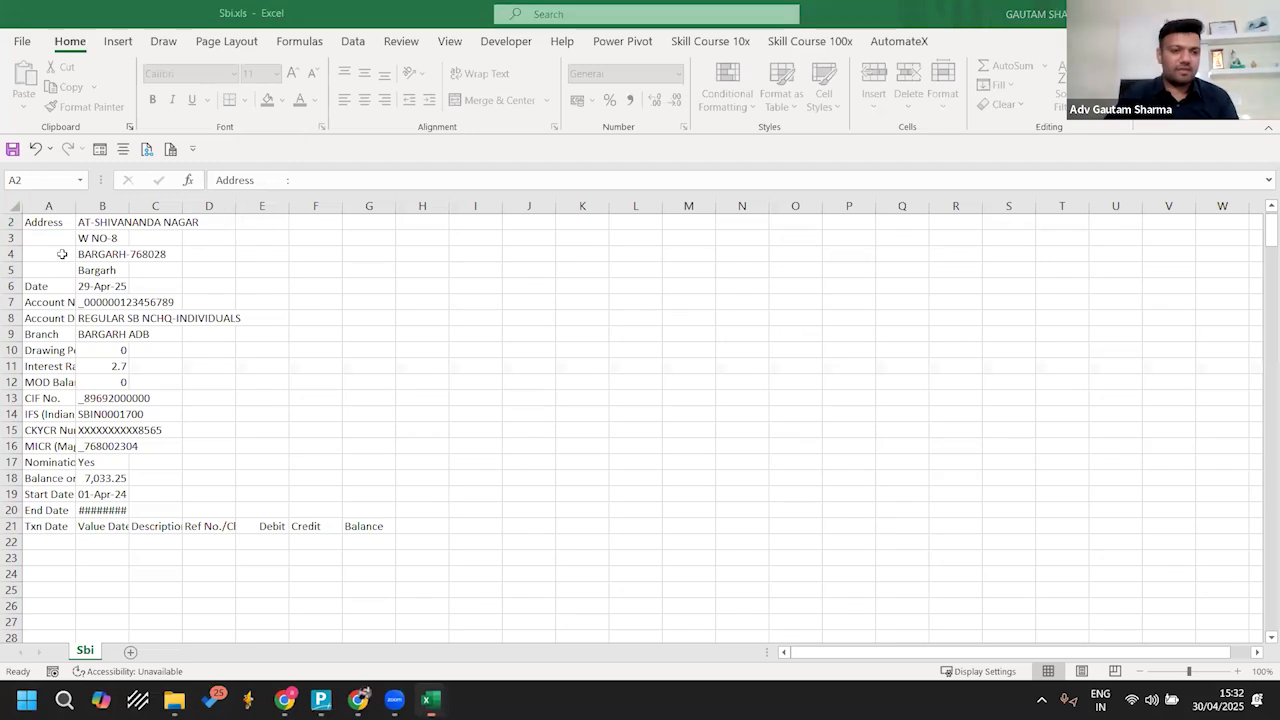
left_click(55, 239)
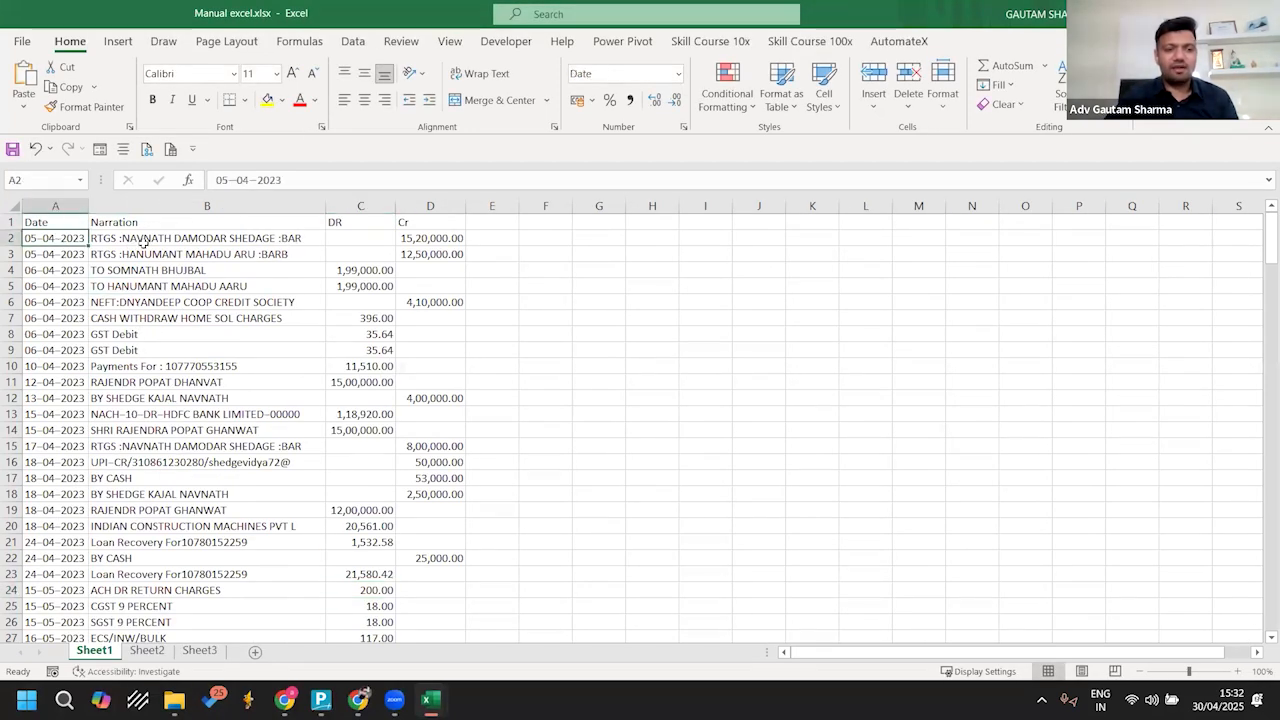
left_click(304, 241)
left_click(360, 238)
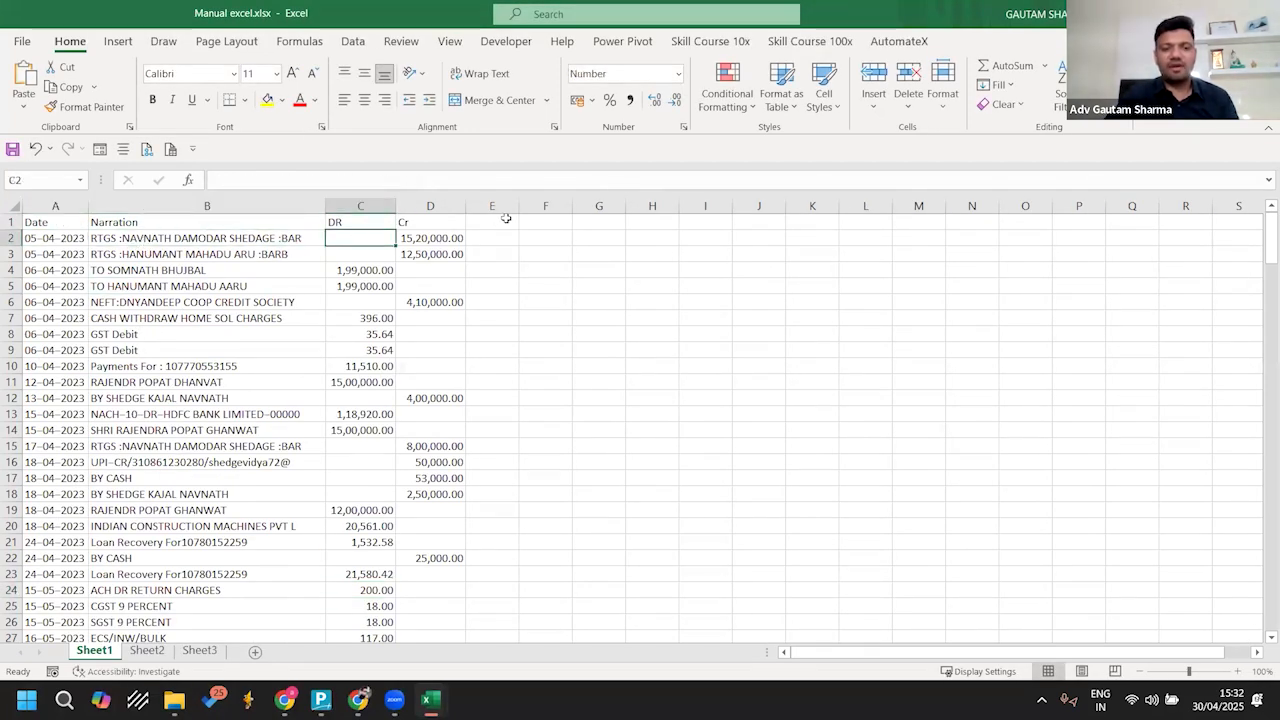
left_click(441, 242)
Step: Add a Chq No heading in E1 and fill the column from E2 with a copy of all the Narration entries
left_click(506, 218)
type("Chq No")
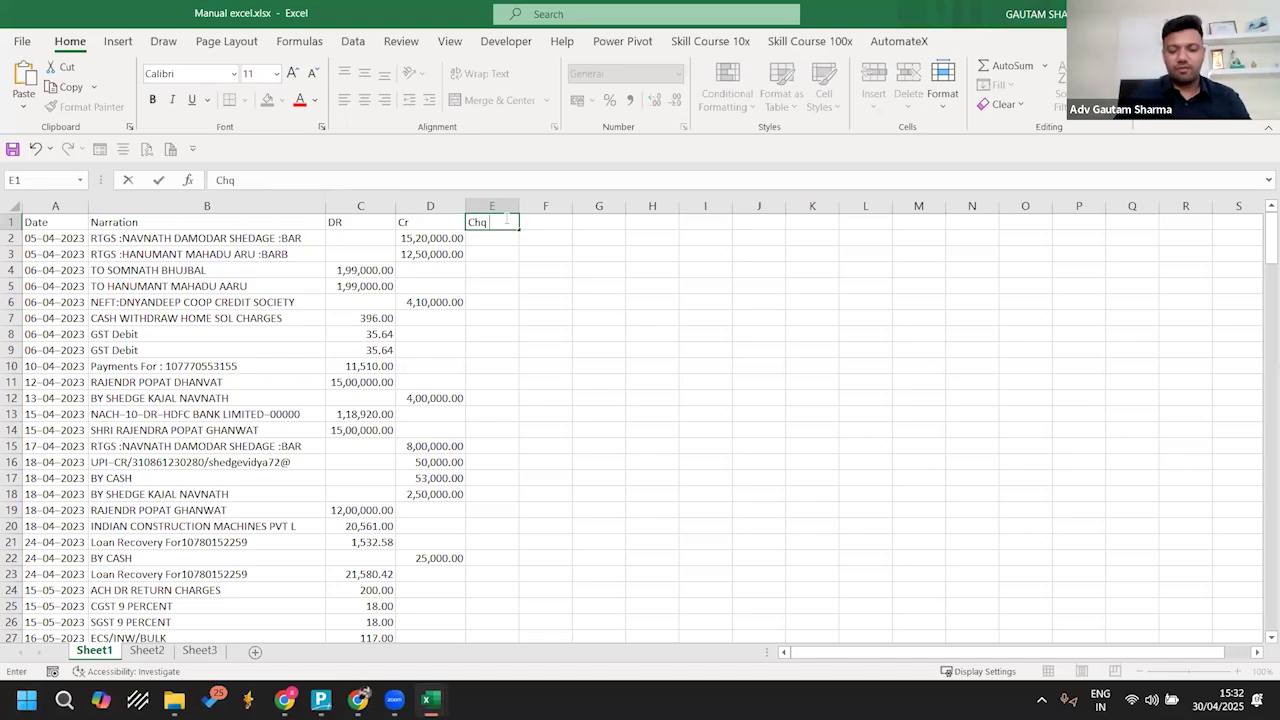
key("Return")
key("ctrl+Left")
key("ctrl+Left")
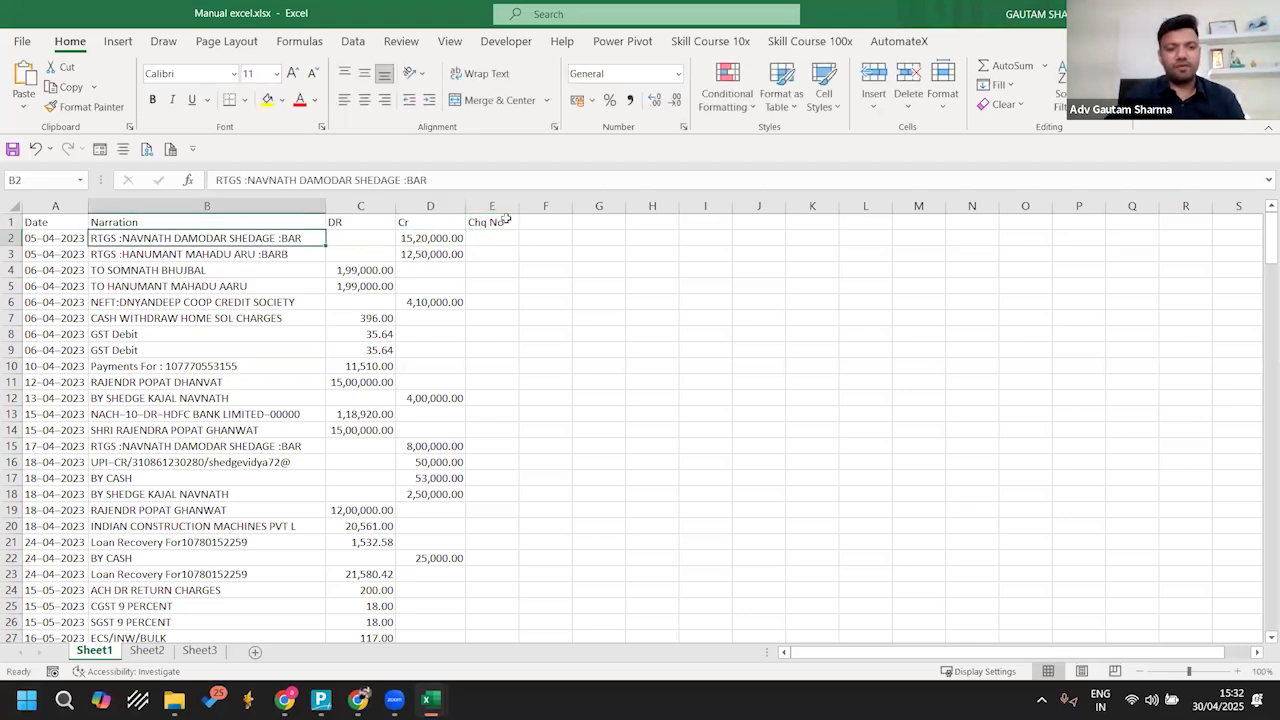
key("ctrl+shift+Down")
key("ctrl+c")
key("Right")
key("Right")
key("Right")
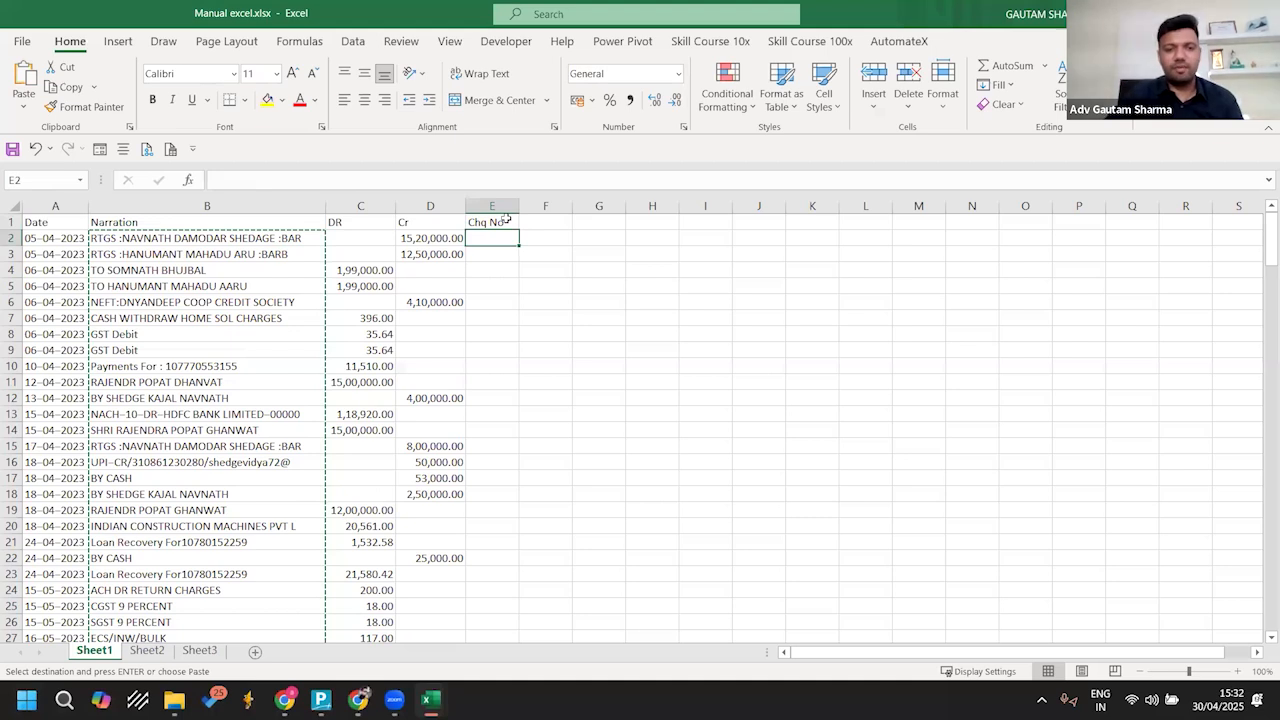
key("Return")
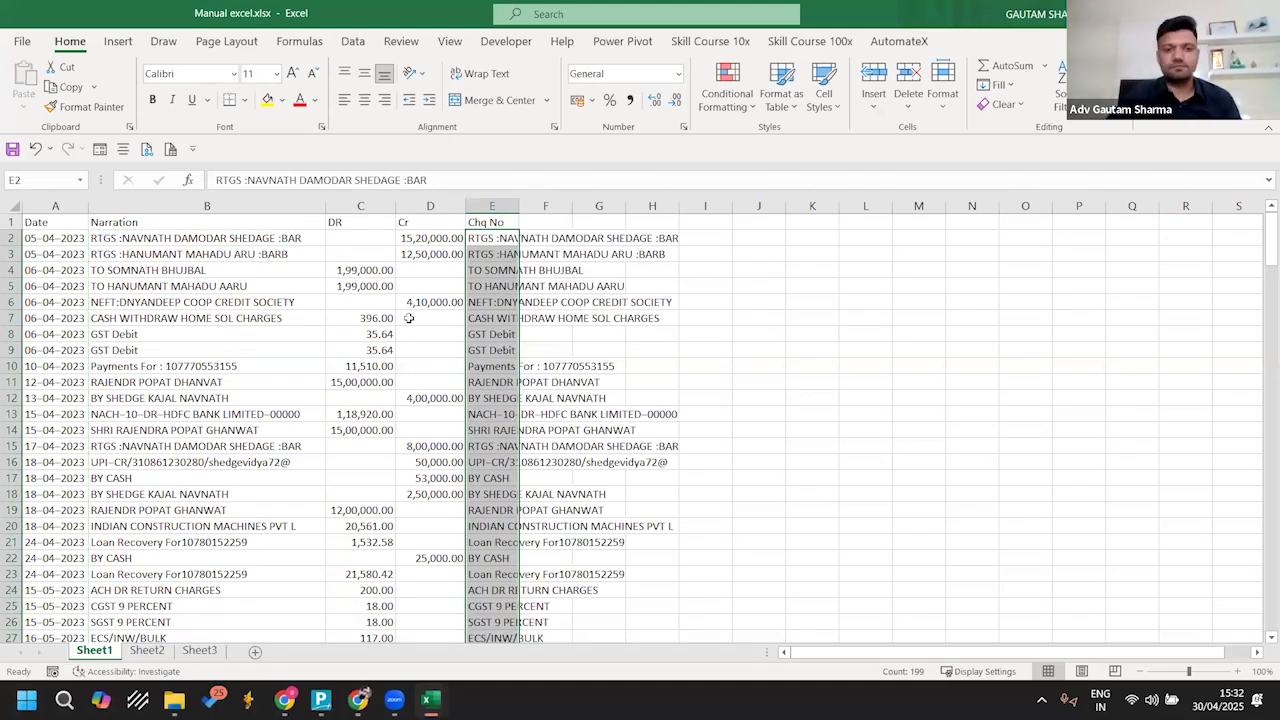
Step: Copy all dates from Manual excel.xlsx into both the Txn Date and Value Date columns of Sbi.xls, starting at row 22
left_click(53, 240)
key("ctrl+shift+Down")
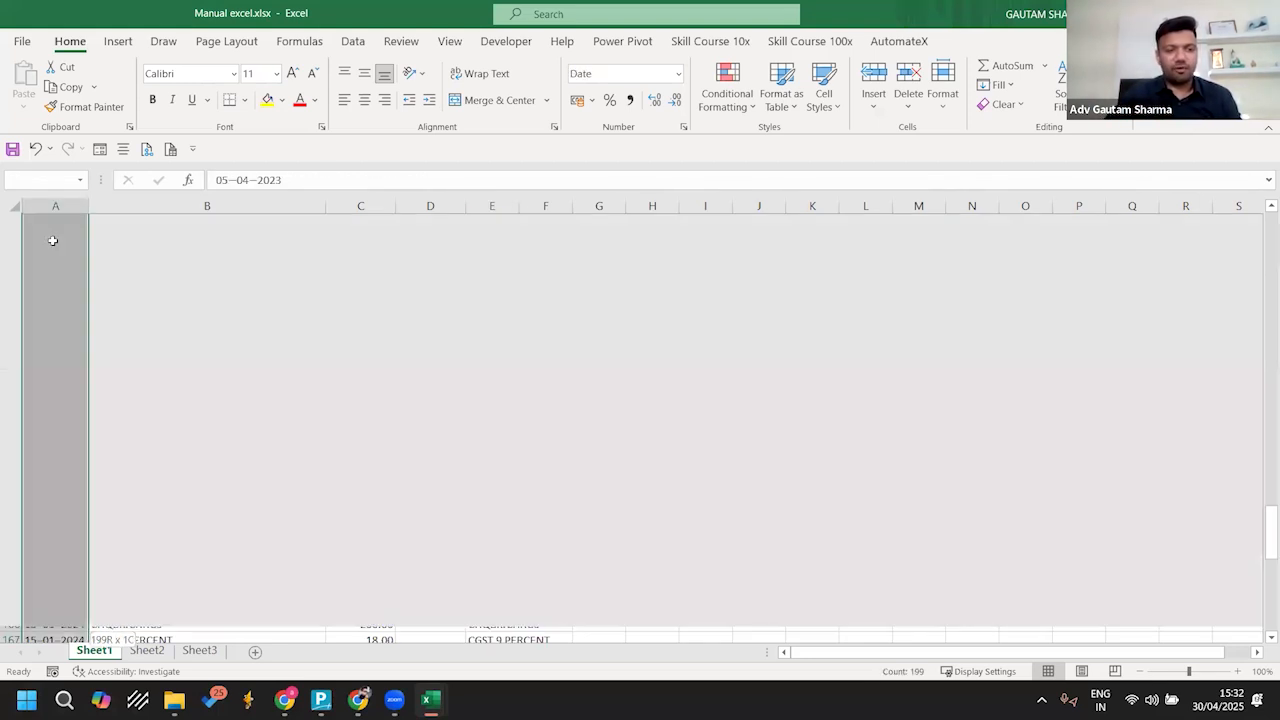
key("ctrl+c")
key("alt+Tab")
key("Down")
key("Down")
key("Down")
key("ctrl+Down")
key("ctrl+Down")
key("Down")
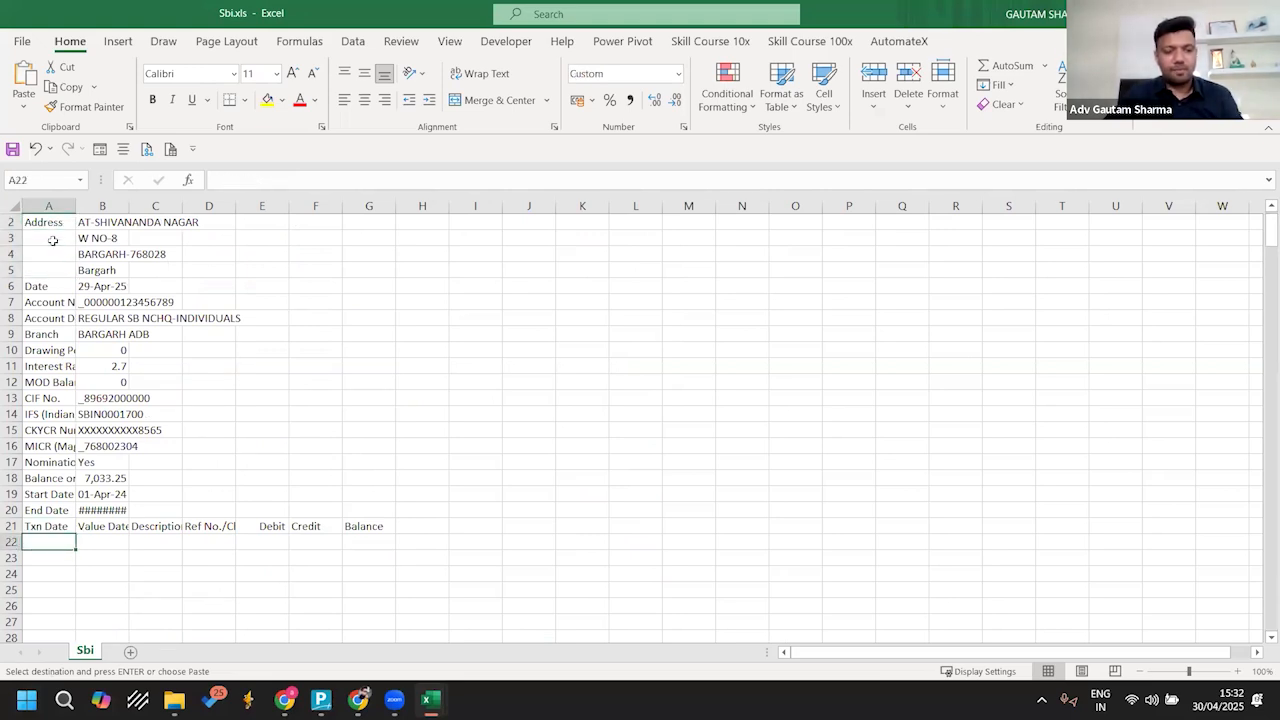
key("ctrl+v")
key("Right")
key("ctrl+v")
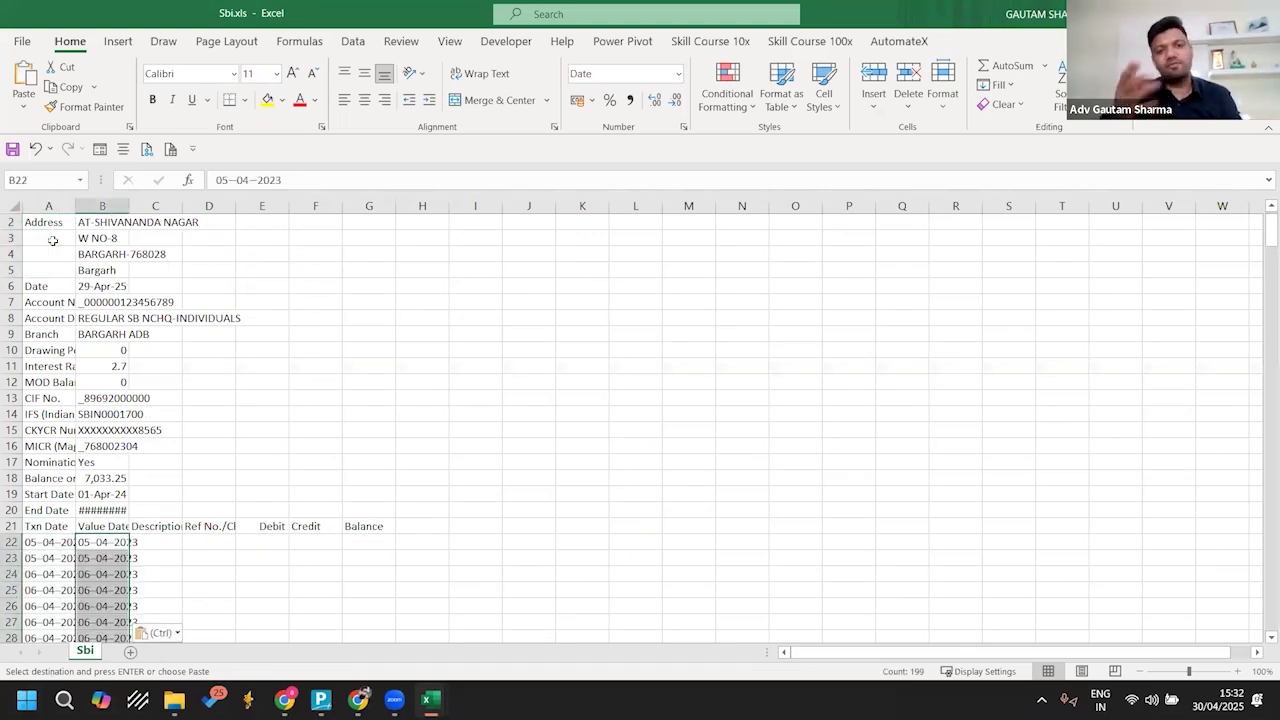
key("Escape")
key("Right")
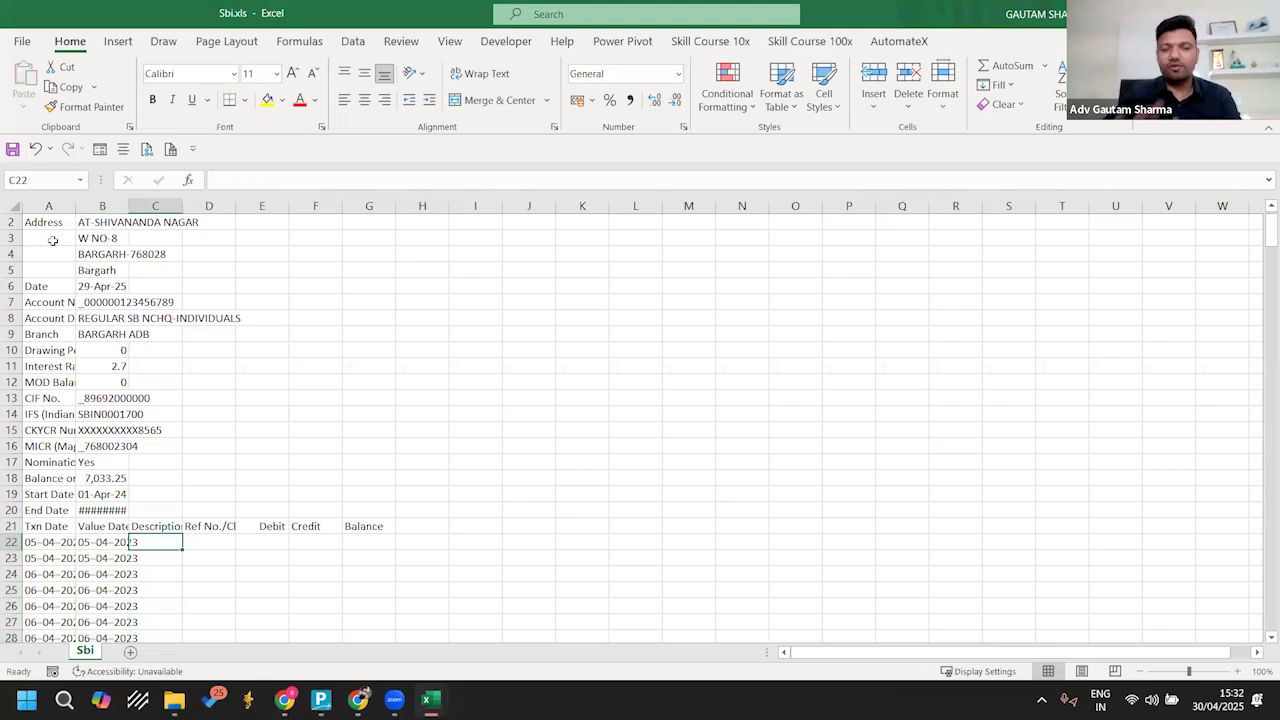
Step: Copy the Narration entries from Manual excel.xlsx into the Description and Ref No./Cheque No. columns of Sbi.xls, starting at row 22
key("alt+Tab")
key("Right")
key("ctrl+shift+Down")
key("ctrl+c")
key("alt+Tab")
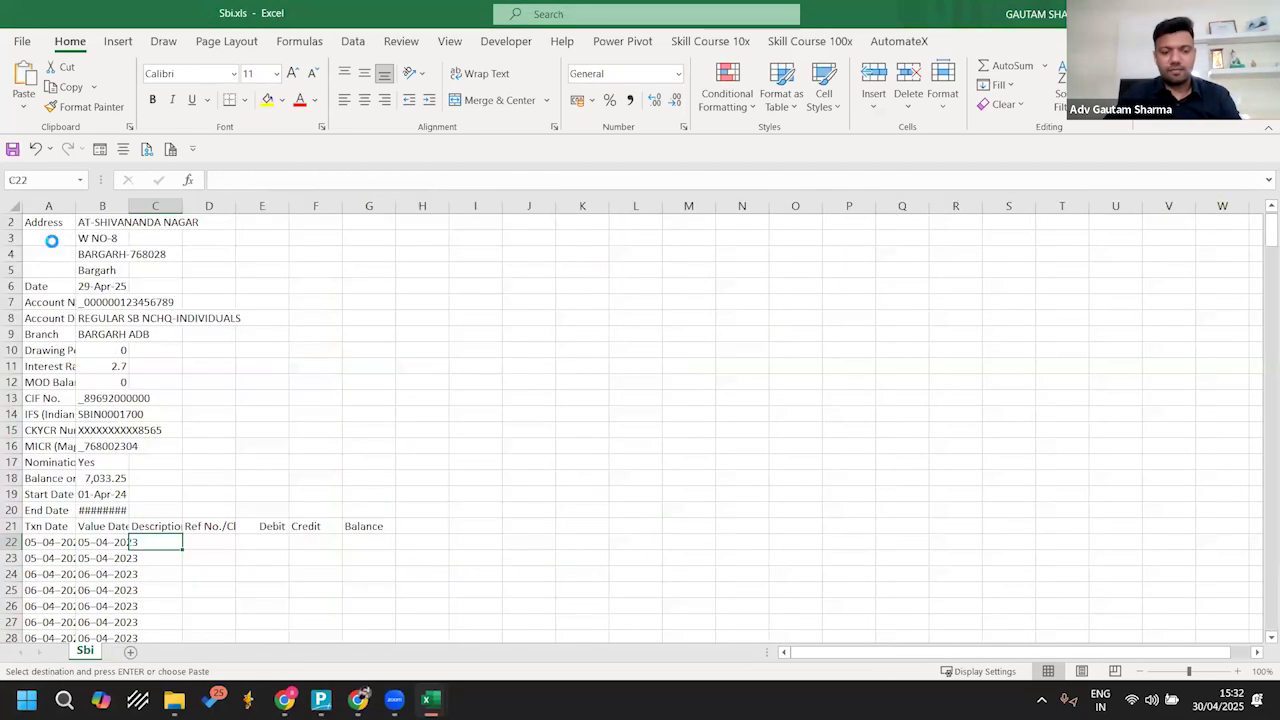
key("Right")
key("ctrl+v")
Step: Copy the DR and Cr amounts in C2:D200 of Manual excel.xlsx into the Debit and Credit columns of Sbi.xls from E22
key("alt+Tab")
key("Right")
key("Down")
key("Escape")
key("shift+Right")
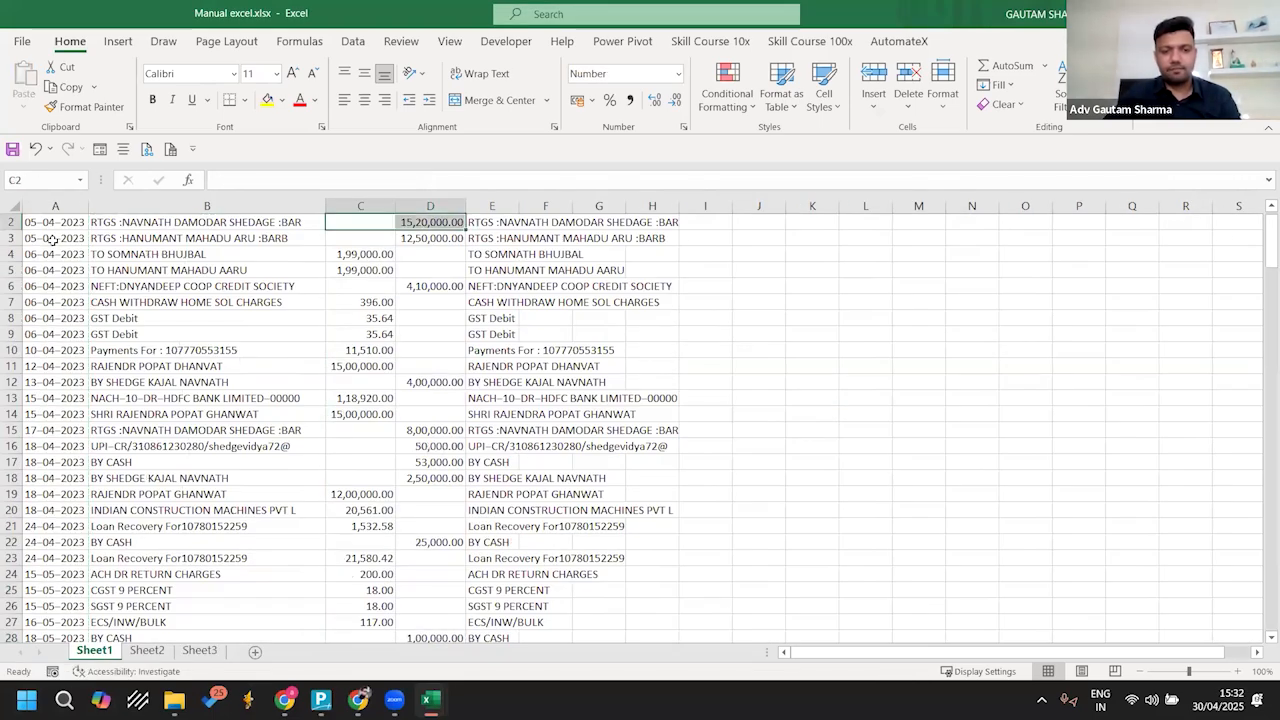
scroll(52, 240, "up", 1)
key("shift+Down")
key("shift+Down")
key("shift+Down")
key("shift+Down")
key("shift+Down")
key("shift+Down")
key("shift+Down")
key("shift+Down")
key("shift+Down")
key("shift+Down")
key("shift+Down")
key("shift+Down")
key("shift+Down")
key("shift+Down")
key("shift+Down")
key("shift+Down")
key("shift+Down")
key("shift+Down")
key("shift+Down")
key("shift+Down")
key("shift+Down")
key("shift+Down")
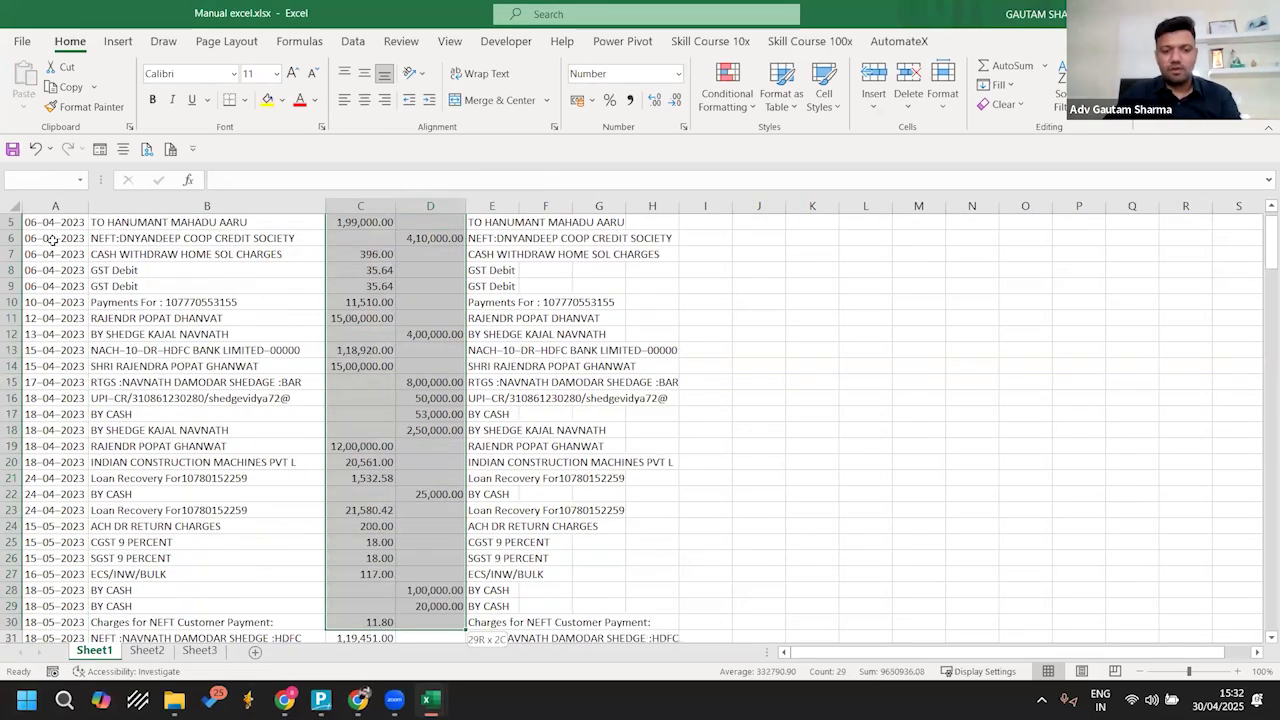
key("shift+Down")
key("shift+Down")
key("shift+Down")
key("shift+Down")
key("shift+Down")
key("shift+Down")
key("shift+Down")
key("shift+Down")
key("shift+Down")
key("shift+Down")
key("shift+Down")
key("shift+Down")
key("shift+Down")
key("shift+Down")
key("shift+Down")
key("shift+Down")
key("shift+Down")
key("shift+Down")
key("shift+Down")
key("shift+Down")
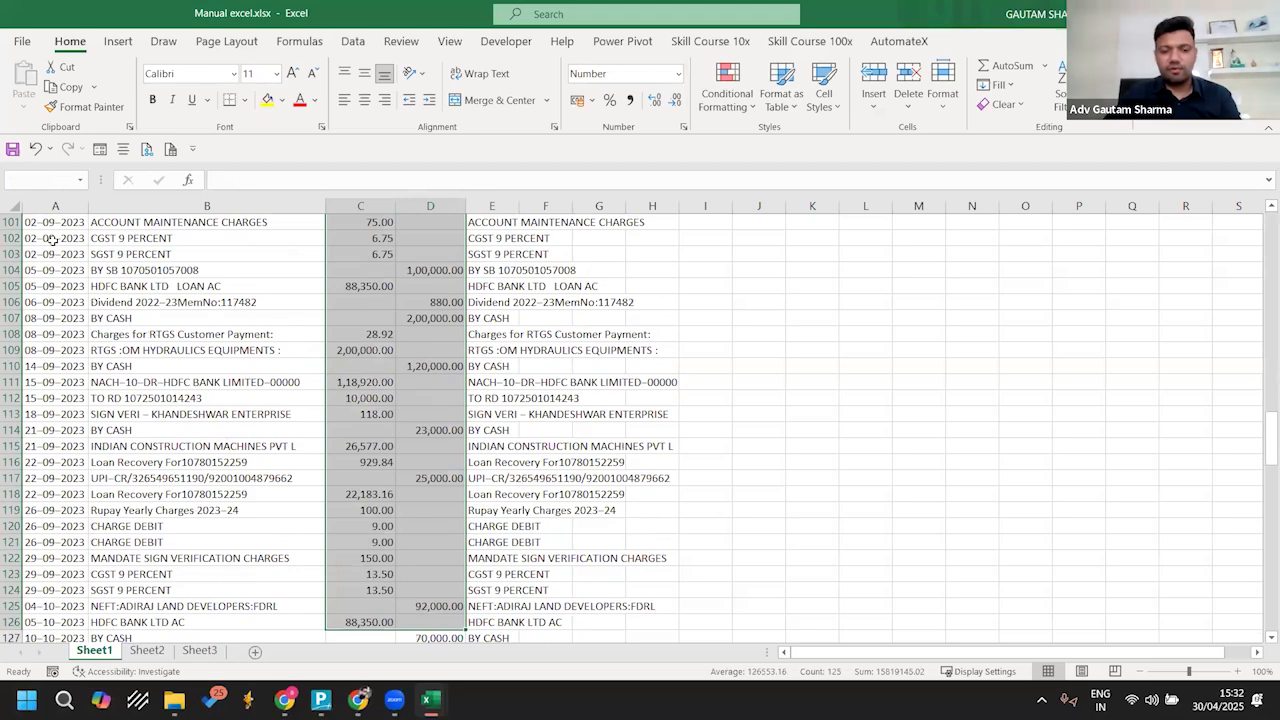
key("shift+Down")
key("shift+Down")
key("shift+Down")
key("shift+Down")
key("shift+Down")
key("shift+Down")
key("shift+Down")
key("shift+Down")
key("shift+Down")
key("shift+Down")
key("shift+Down")
key("shift+Down")
key("shift+Down")
key("shift+Down")
key("shift+Down")
key("shift+Down")
key("shift+Down")
key("shift+Down")
key("shift+Down")
key("shift+Down")
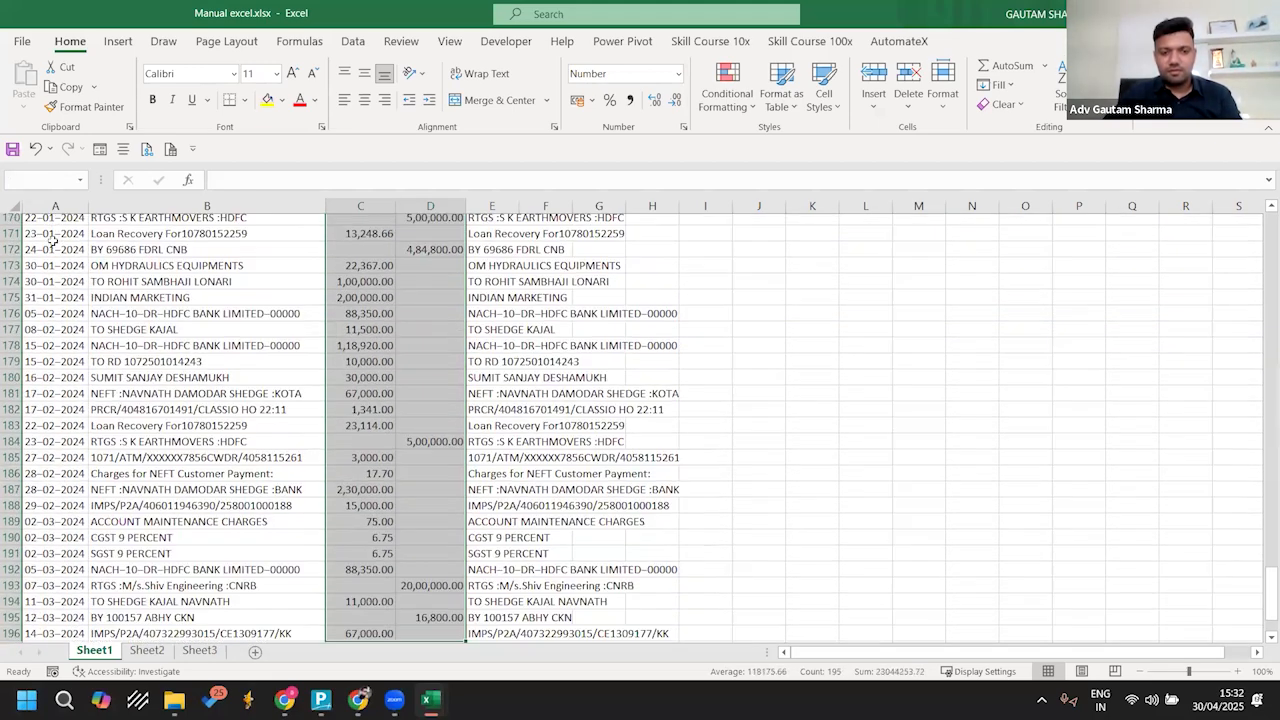
scroll(50, 242, "down", 8)
key("ctrl+c")
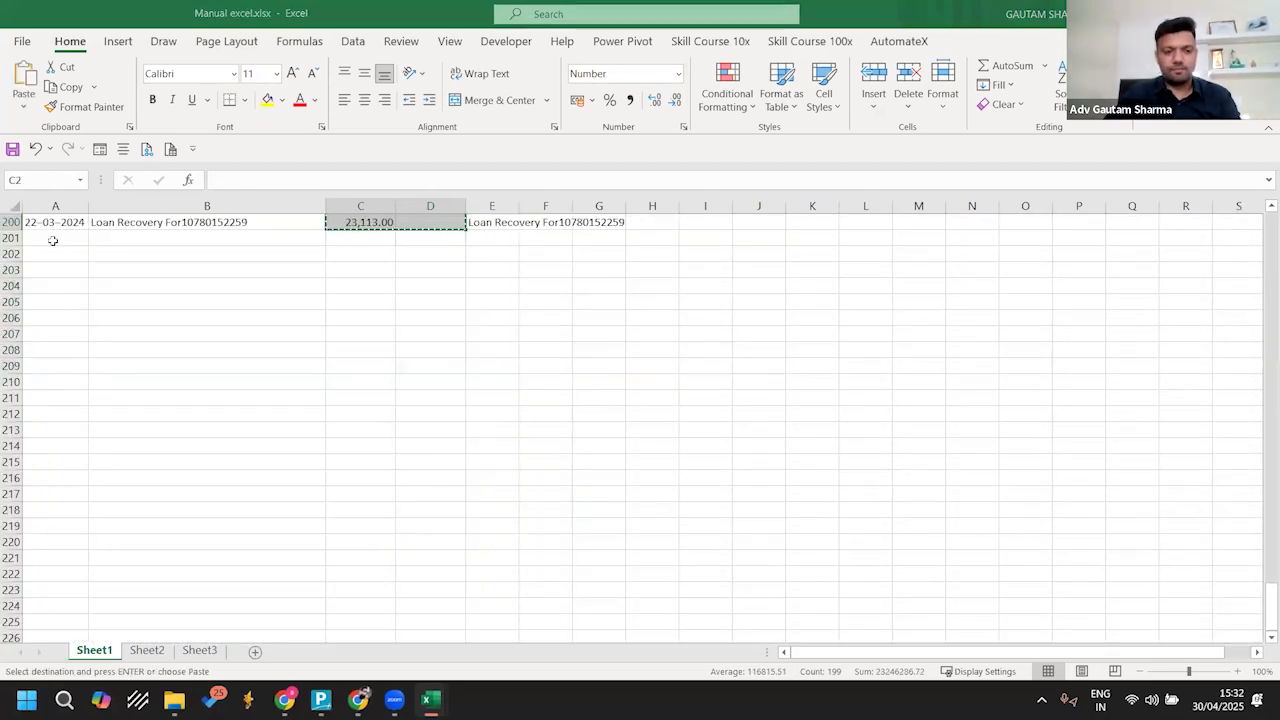
key("alt+Tab")
key("ctrl+v")
key("Escape")
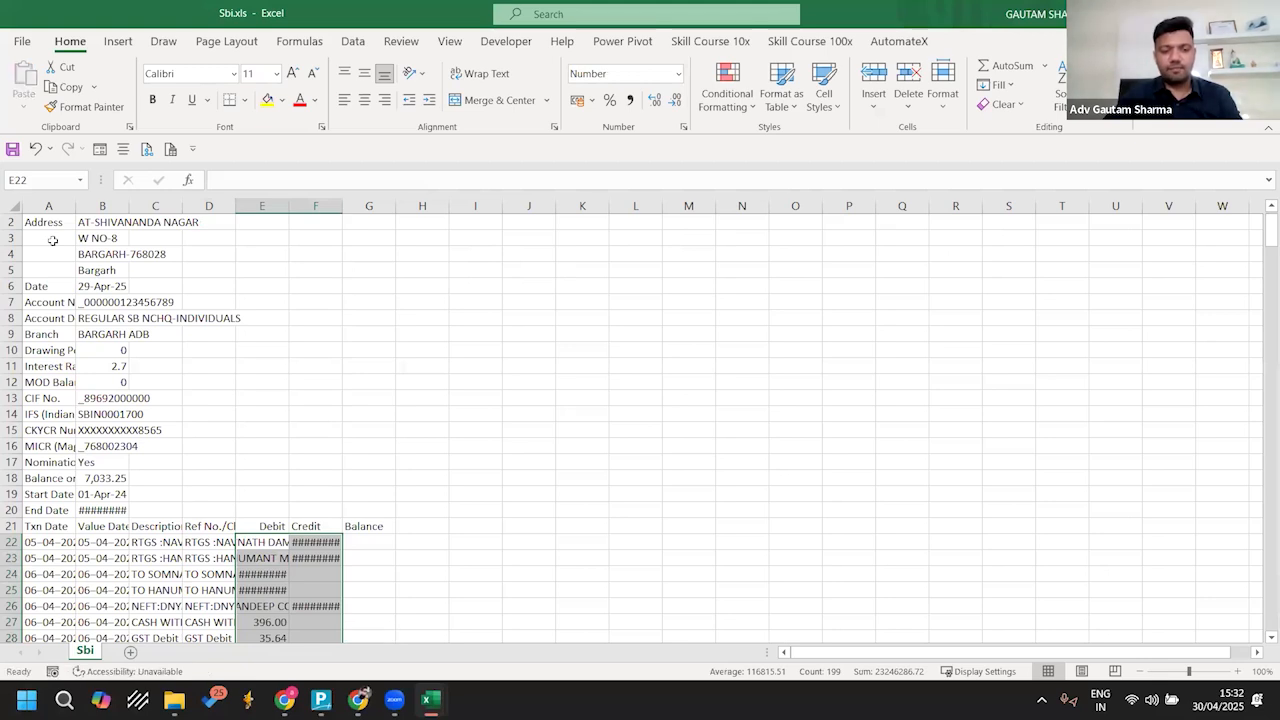
Step: Auto-fit the widths of the Ref No./Cheque No., Credit and Debit columns to their contents
key("Right")
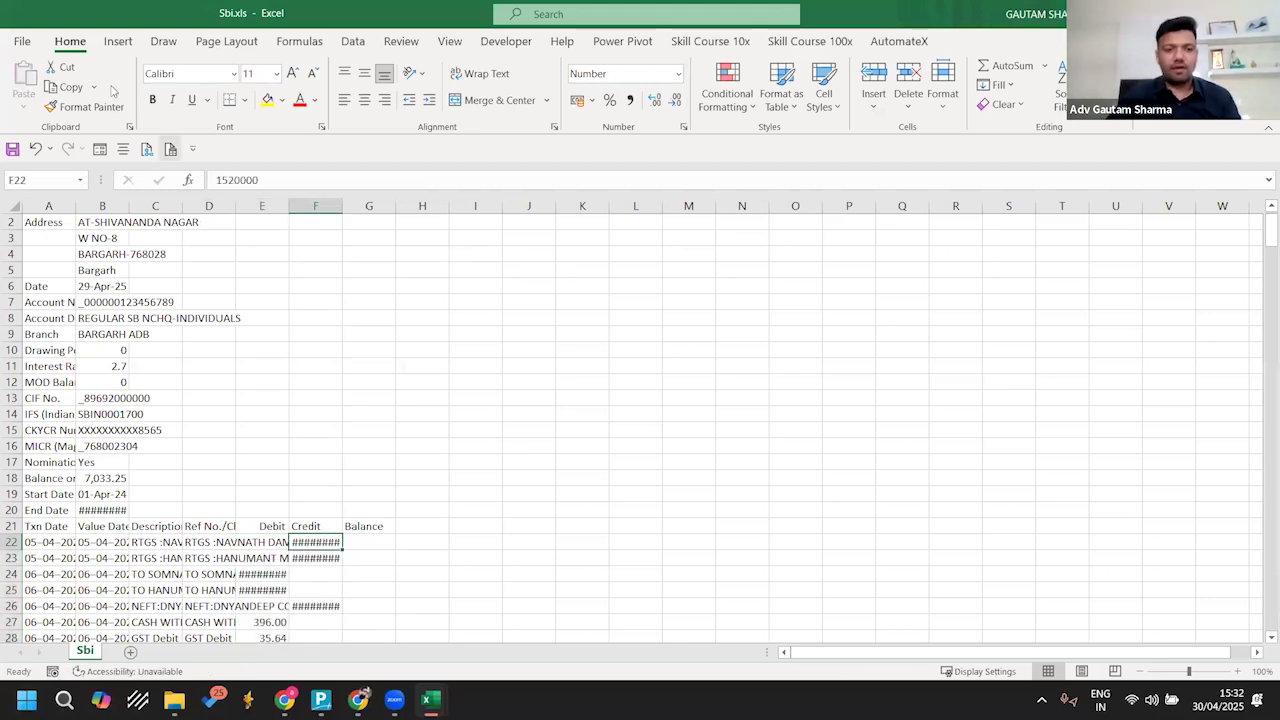
double_click(235, 206)
scroll(455, 473, "down", 5)
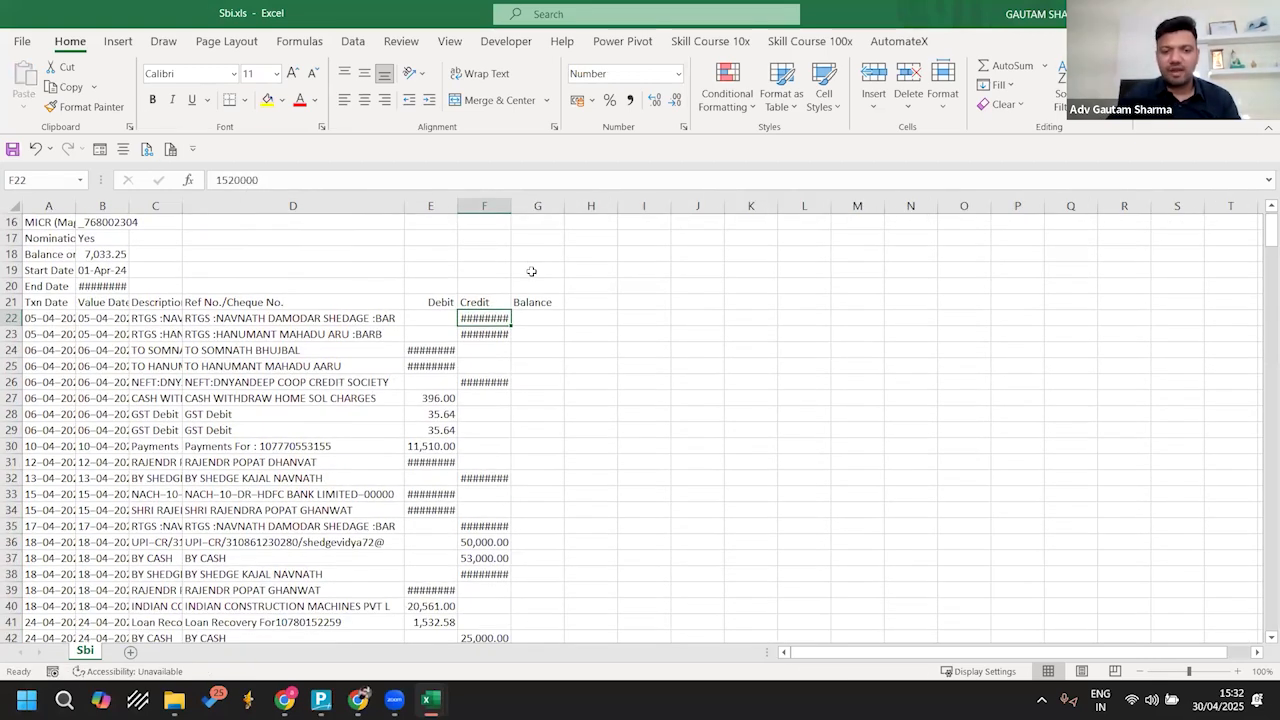
double_click(511, 206)
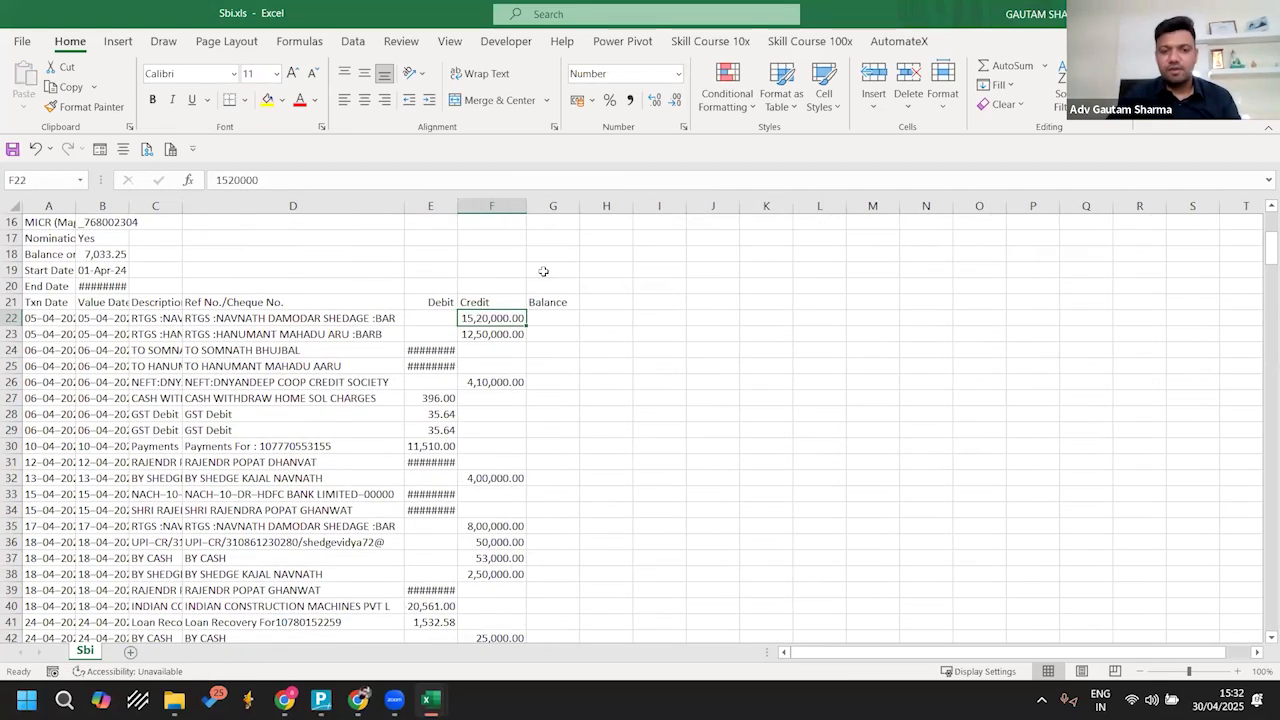
double_click(457, 206)
Step: Enter running balance formulas in the Balance column: =F22 in G22 and =G22+F23-E23 in G23
left_click(566, 317)
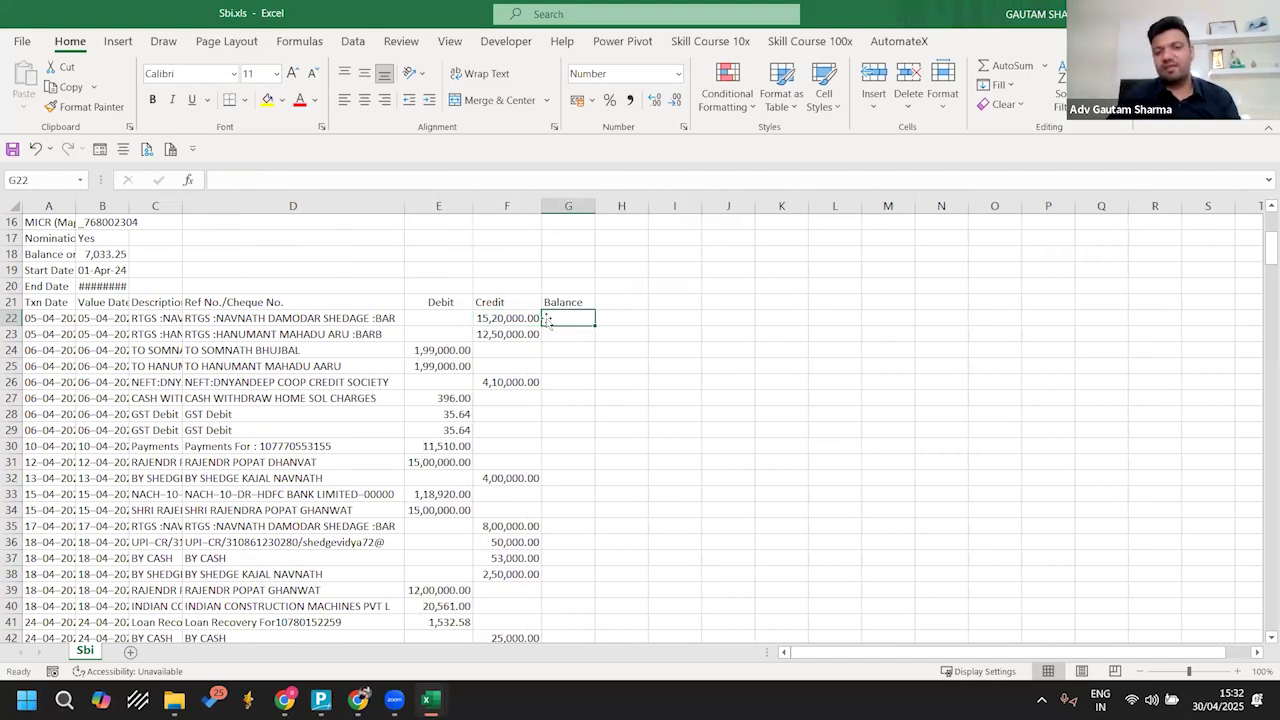
type("=F22")
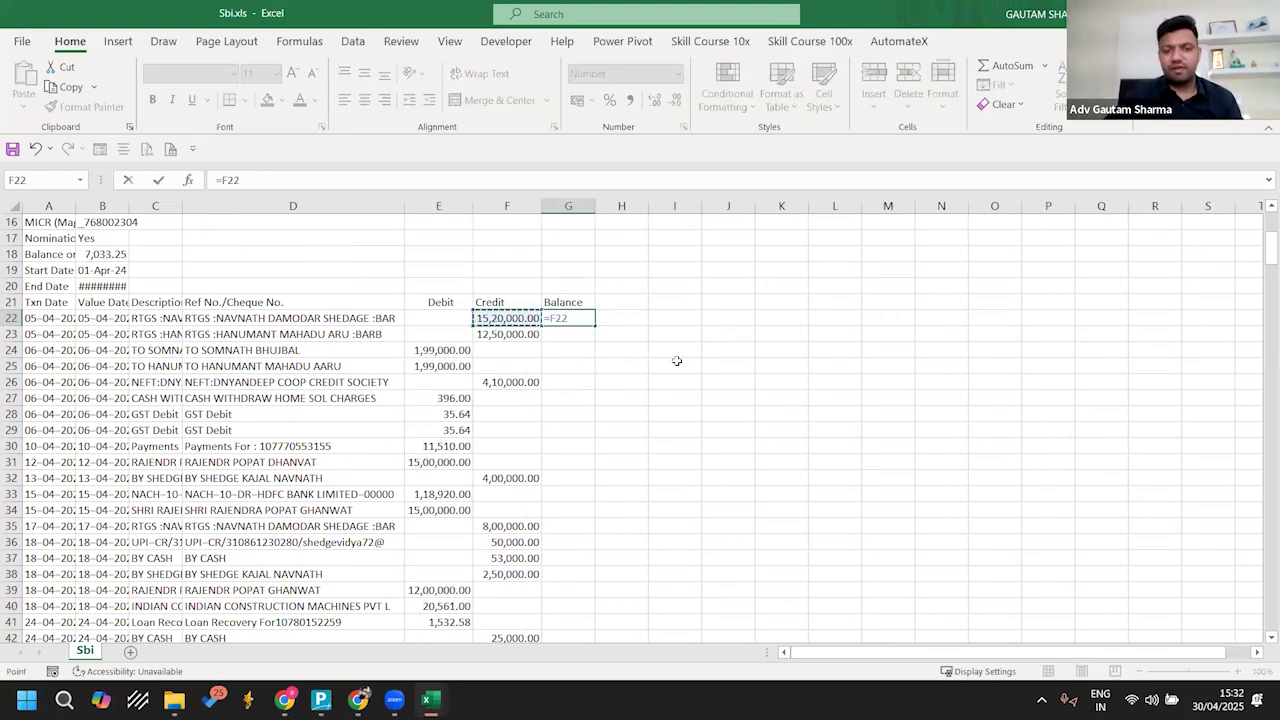
key("Return")
type("=")
key("Up")
type("+")
key("Left")
type("-")
key("Left")
key("Left")
key("Return")
key("Up")
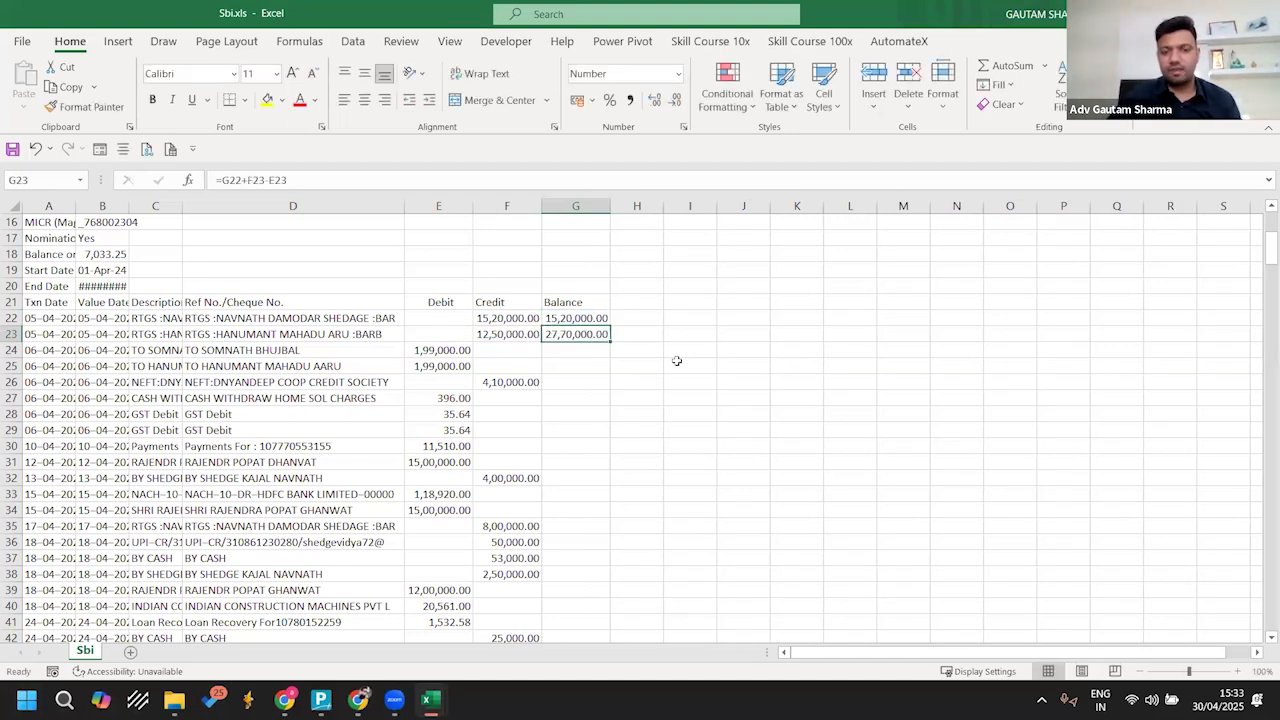
Step: Fill the running balance formula from G23 down the Balance column to row 220 of Sbi.xls
double_click(609, 342)
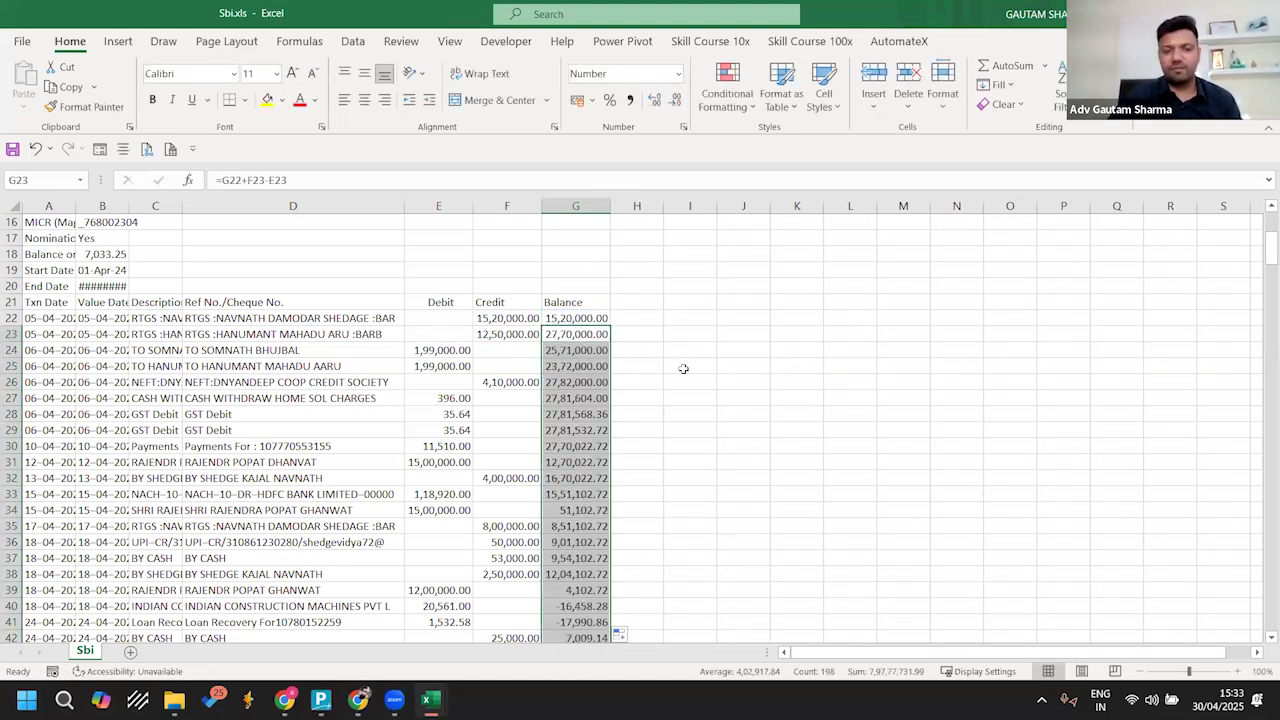
left_click(592, 367)
key("ctrl+Down")
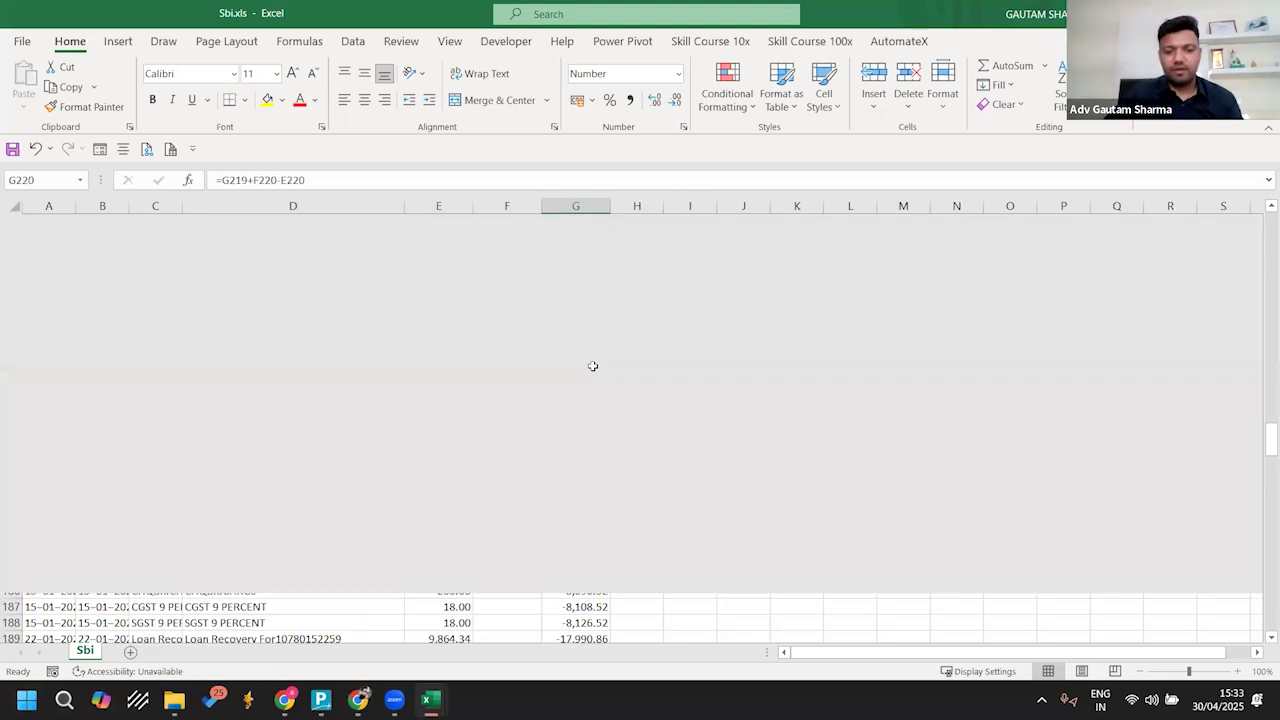
key("ctrl+Up")
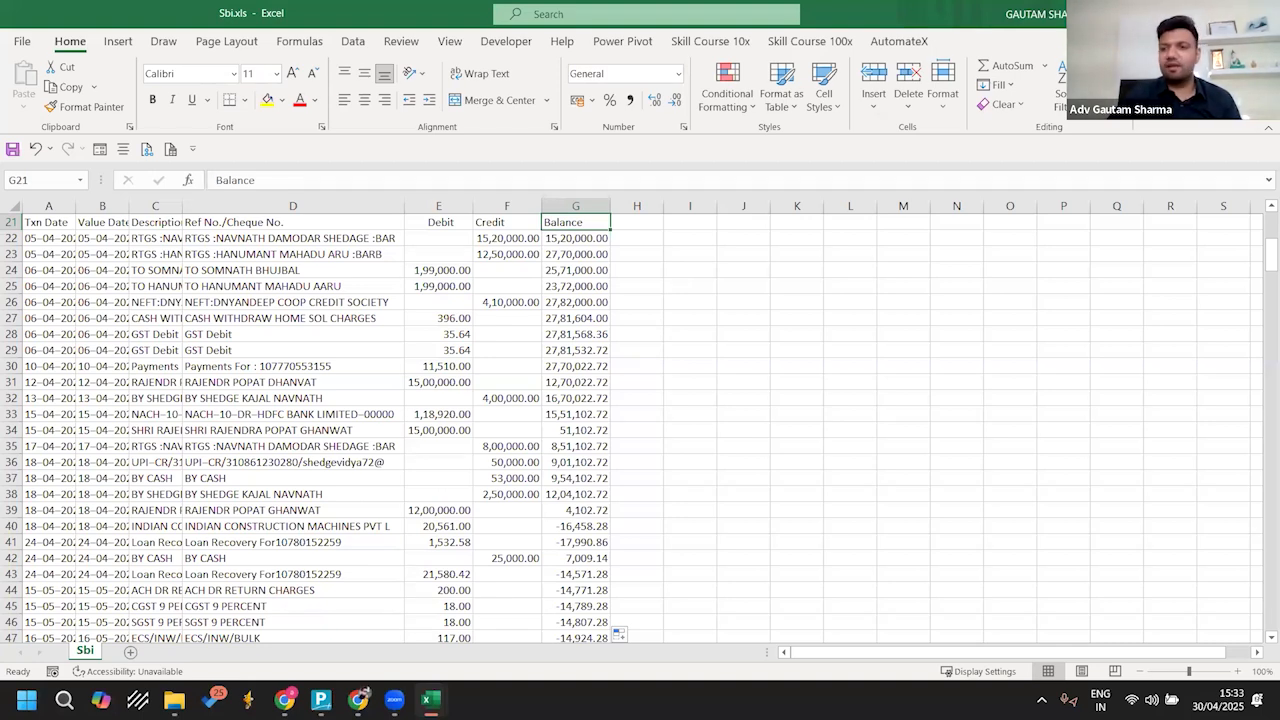
Step: Close Sbi.xls with its changes kept and close Manual excel.xlsx without saving
key("alt+Tab")
key("ctrl+w")
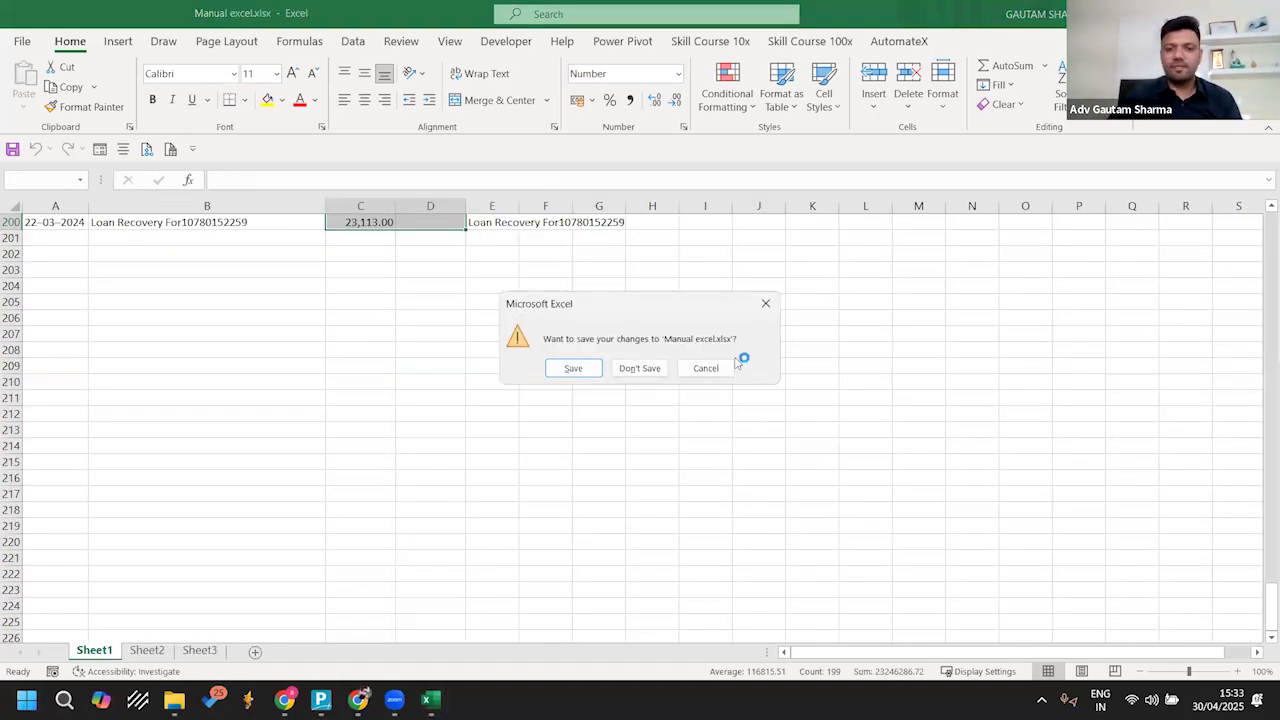
left_click(640, 366)
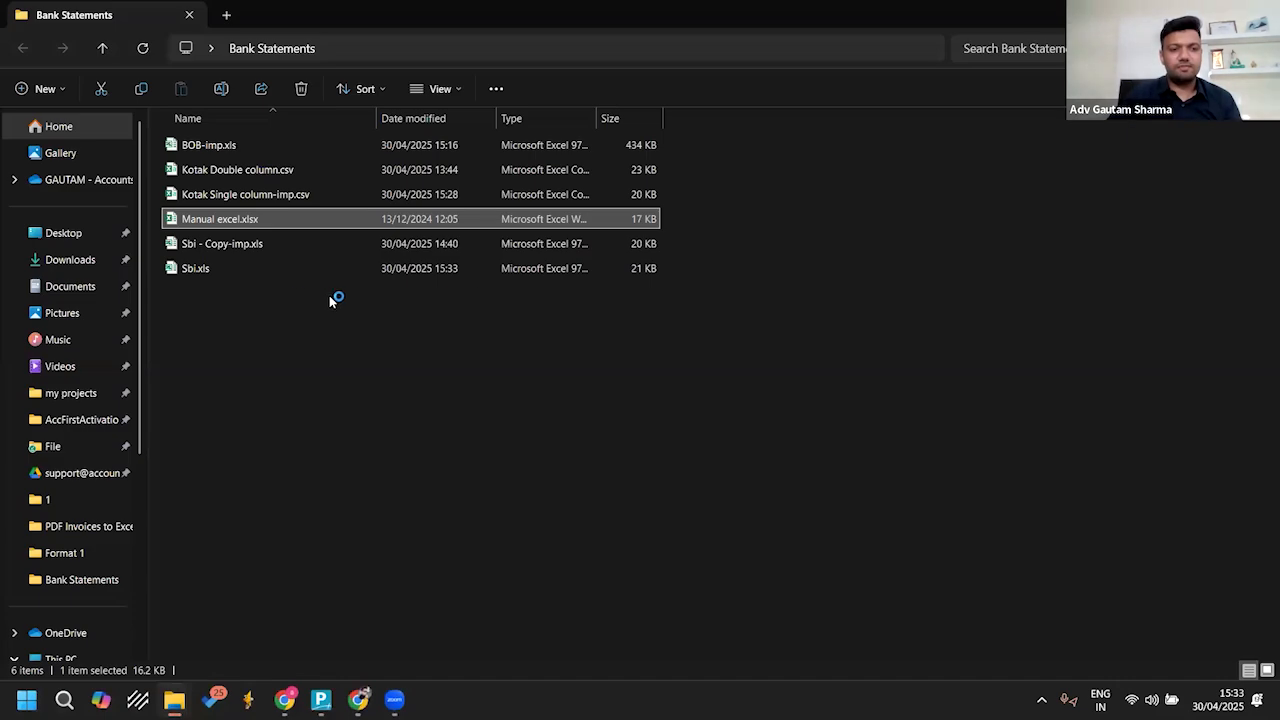
Step: Reopen Sbi.xls despite the format warning, review its entries down to the last row, and close it
left_click(225, 267)
double_click(205, 270)
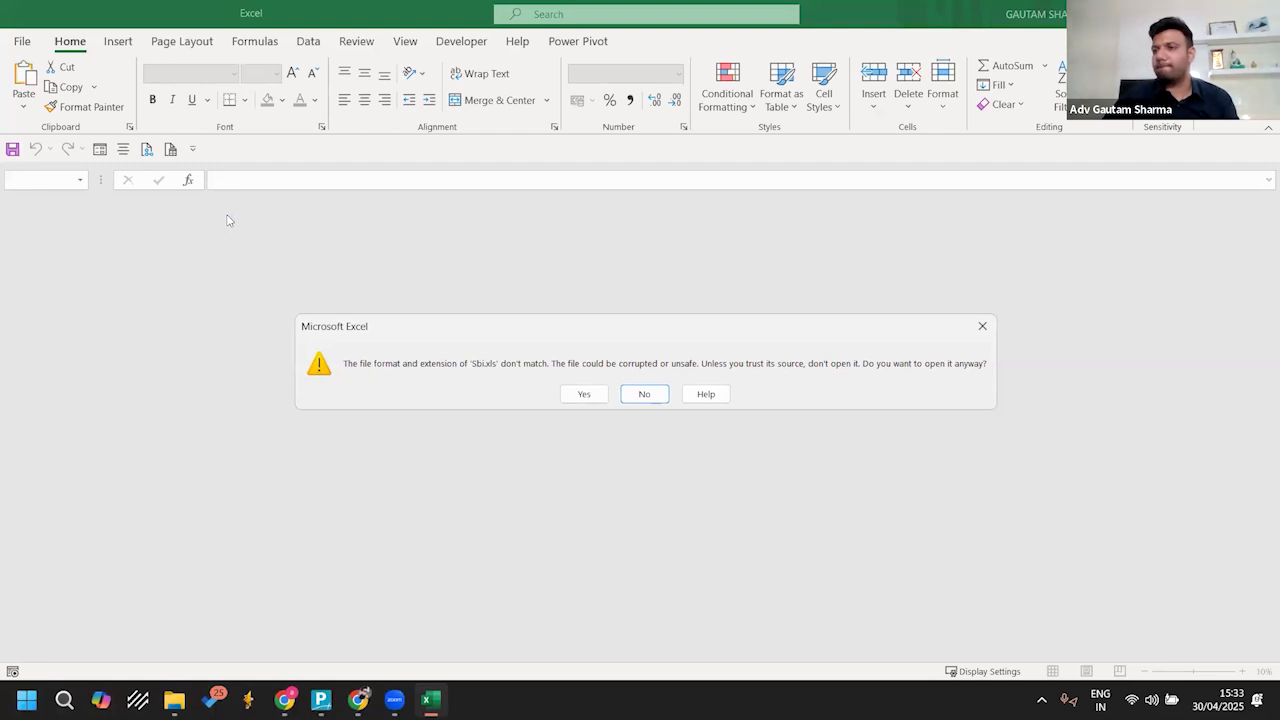
left_click(577, 392)
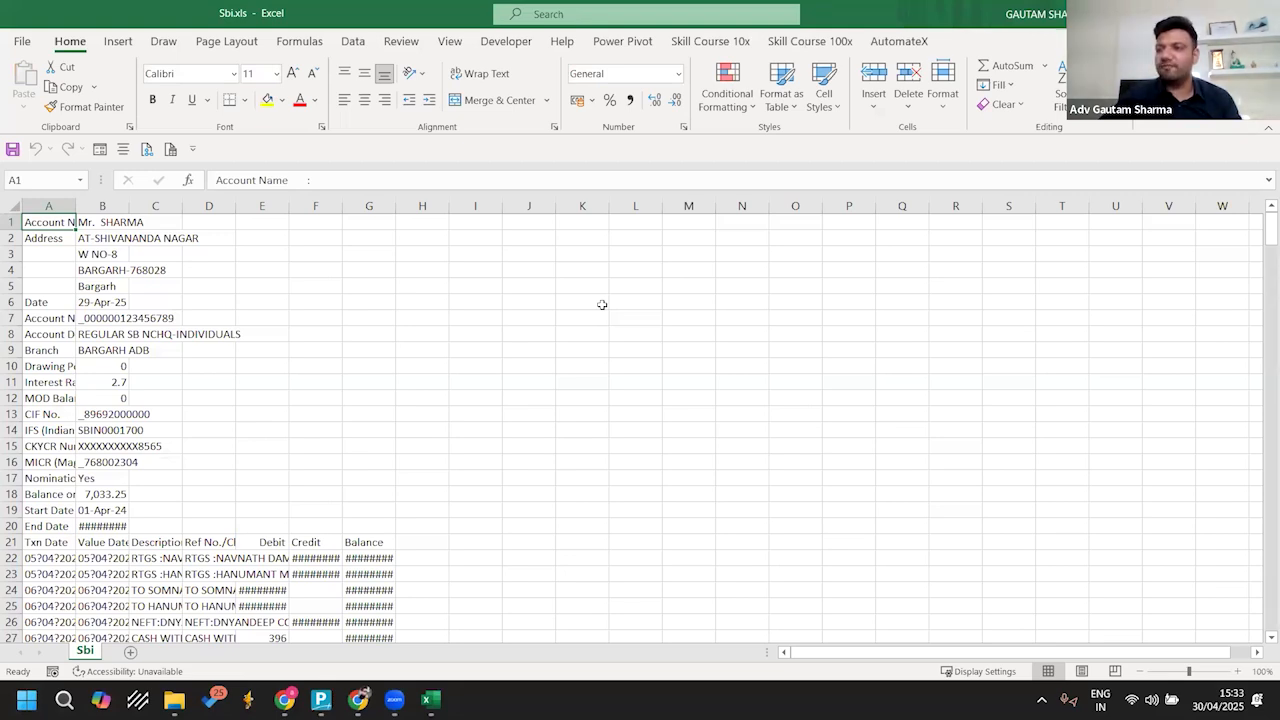
key("ctrl+Down")
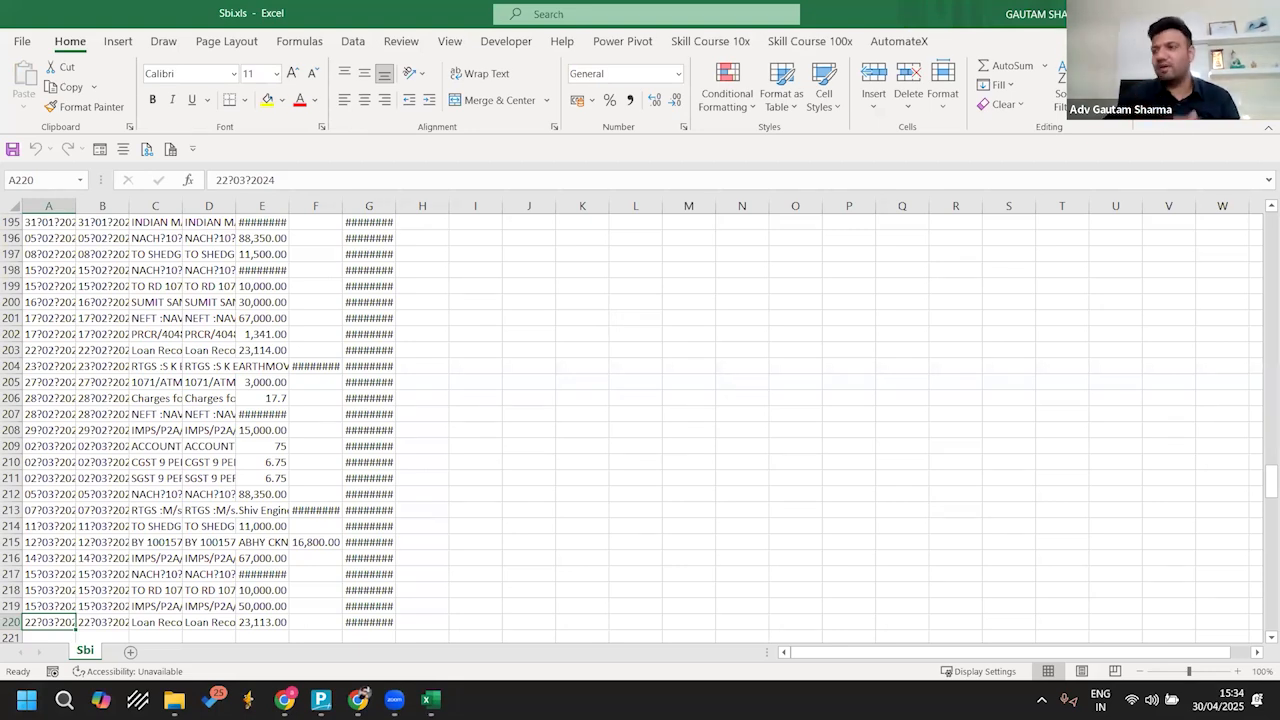
key("alt+F4")
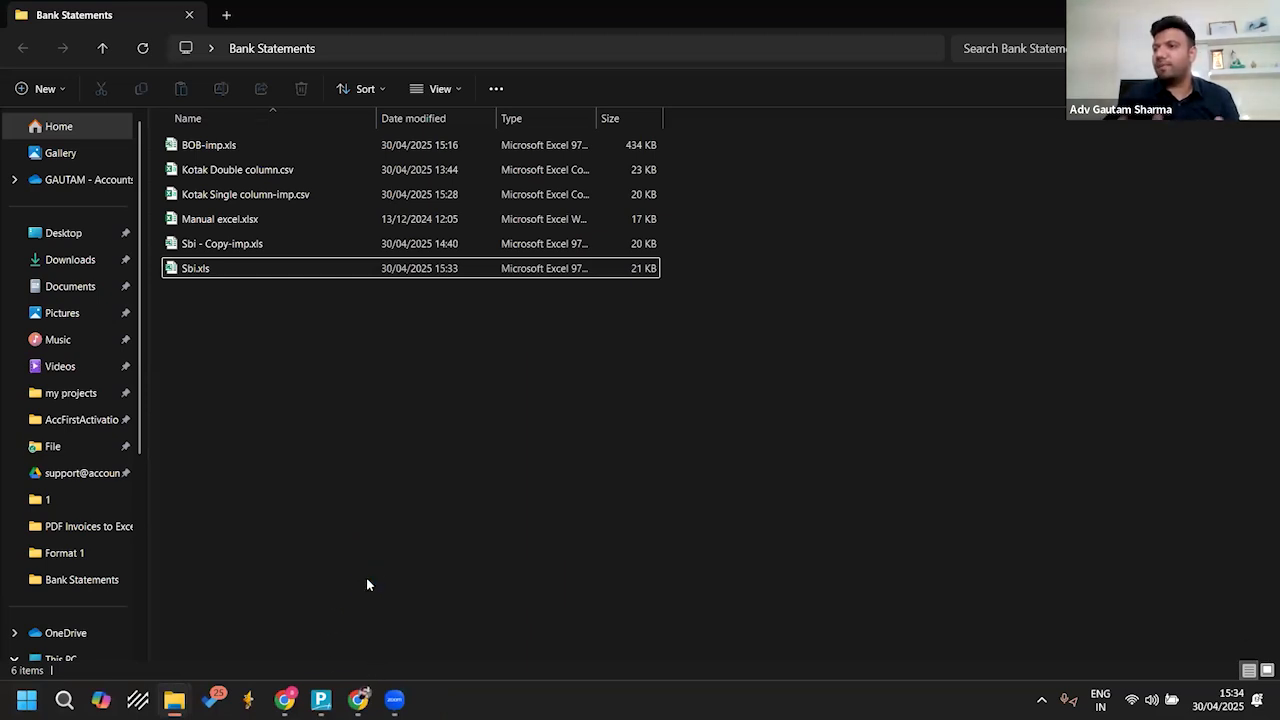
Step: Switch to TallyPrime, leave the Kotak A/c vouchers and start a new ledger named Sbi A/c
left_click(321, 699)
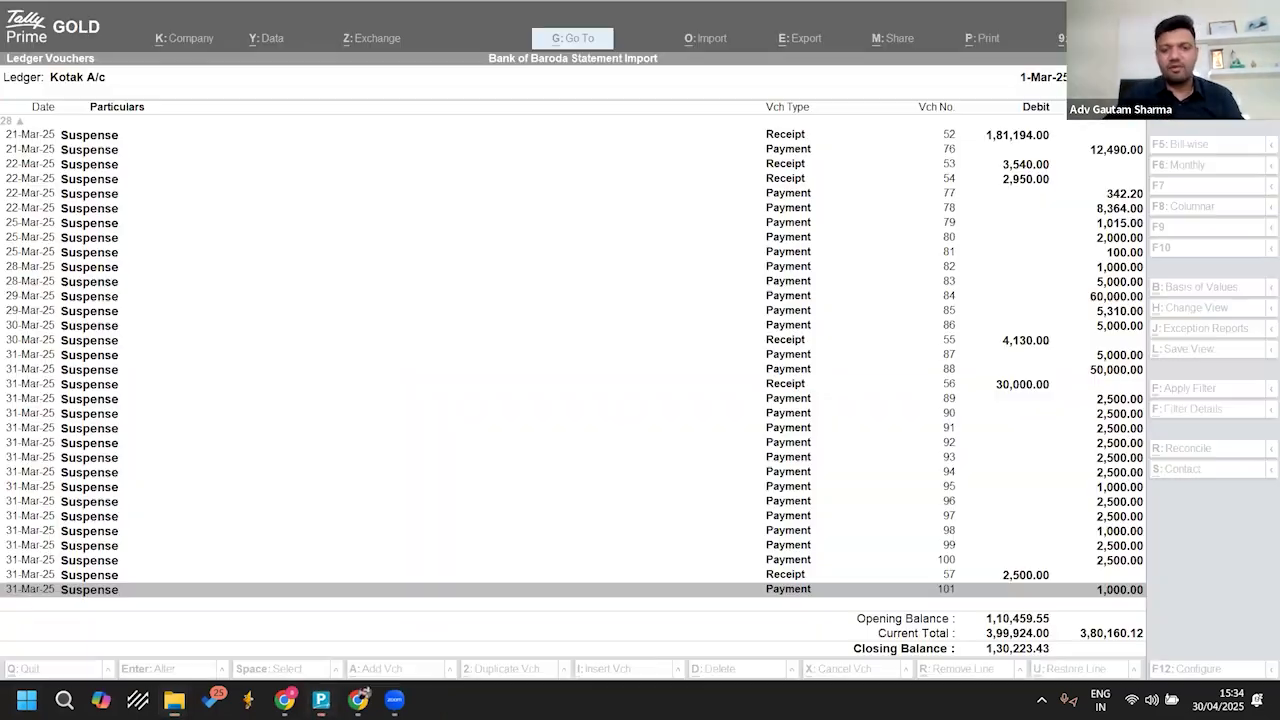
key("Escape")
key("Escape")
key("Escape")
key("Return")
key("Down")
key("Return")
type("Sbi a/c")
key("Return")
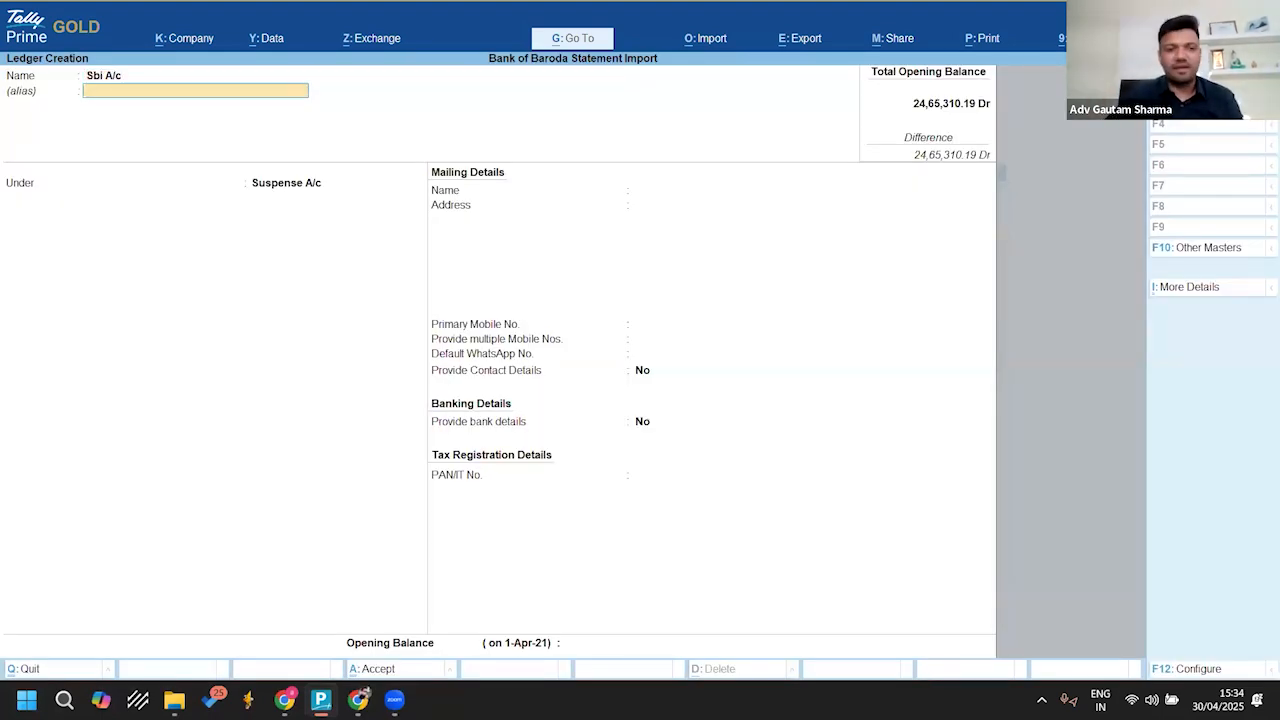
Step: Place the Sbi A/c ledger under Bank Accounts and set its bank name to State Bank of India (India)
key("Return")
type("B")
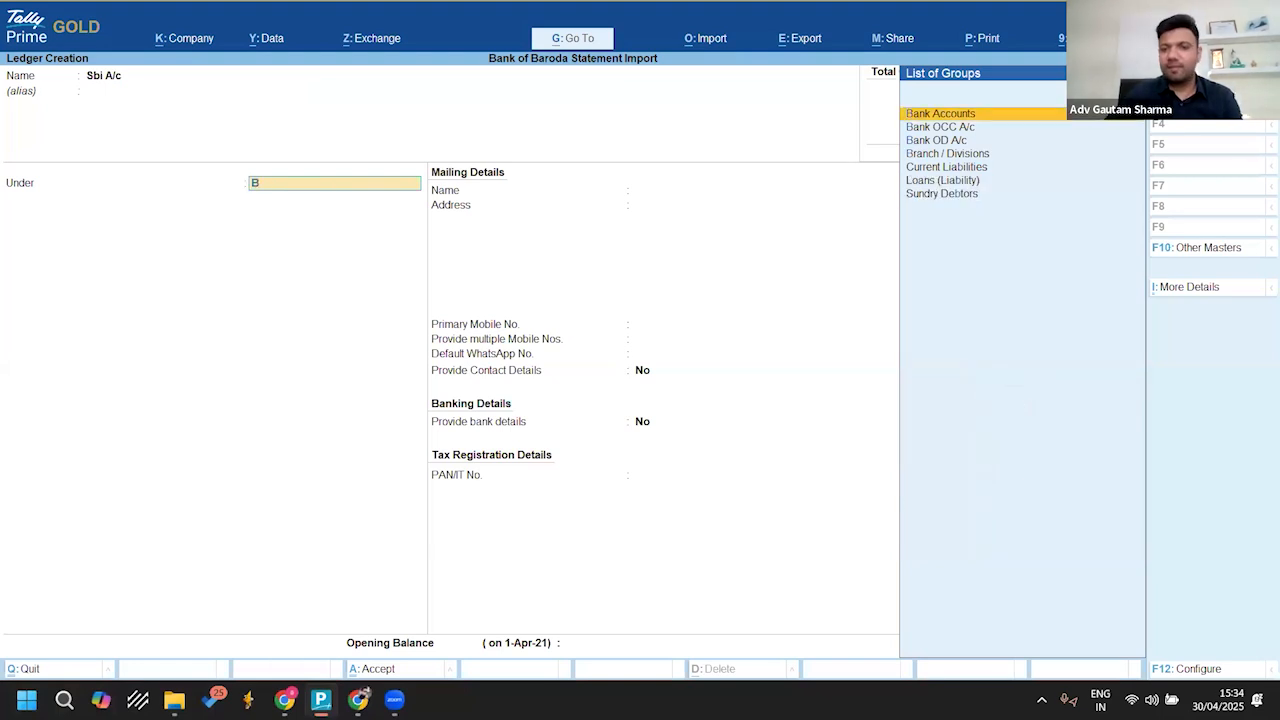
key("Return")
key("Return")
key("Return")
key("Return")
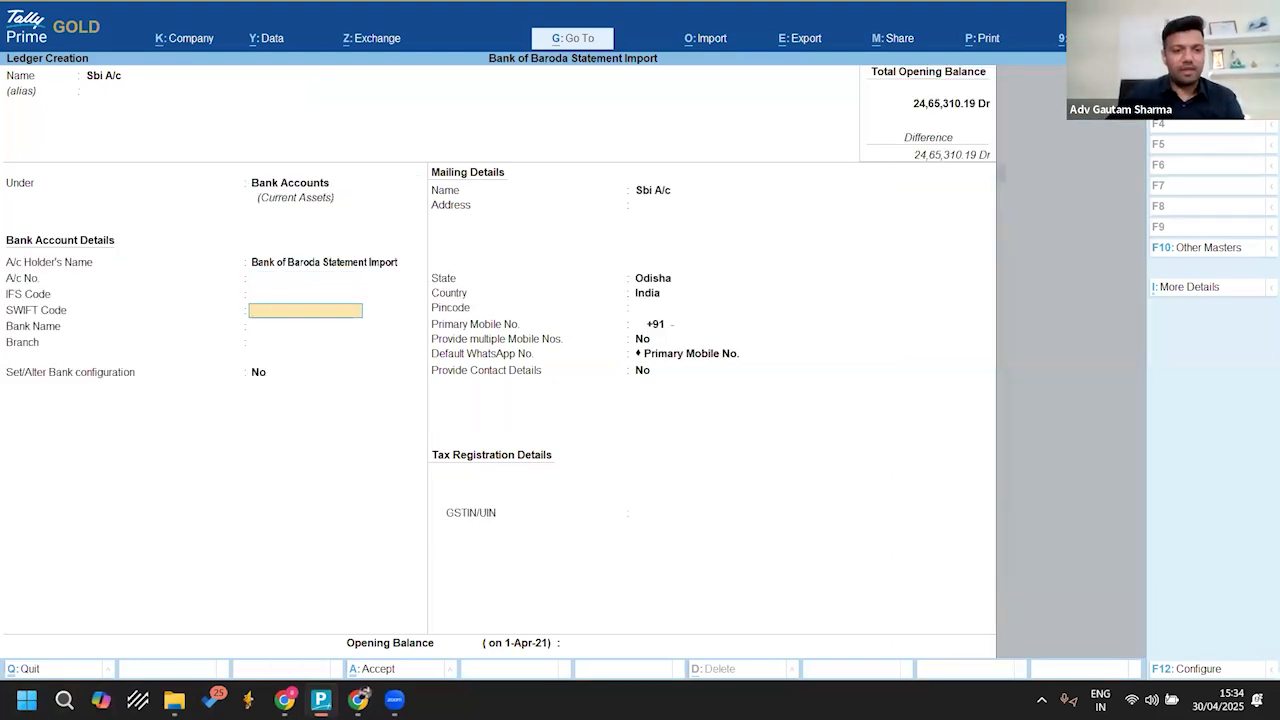
type("State")
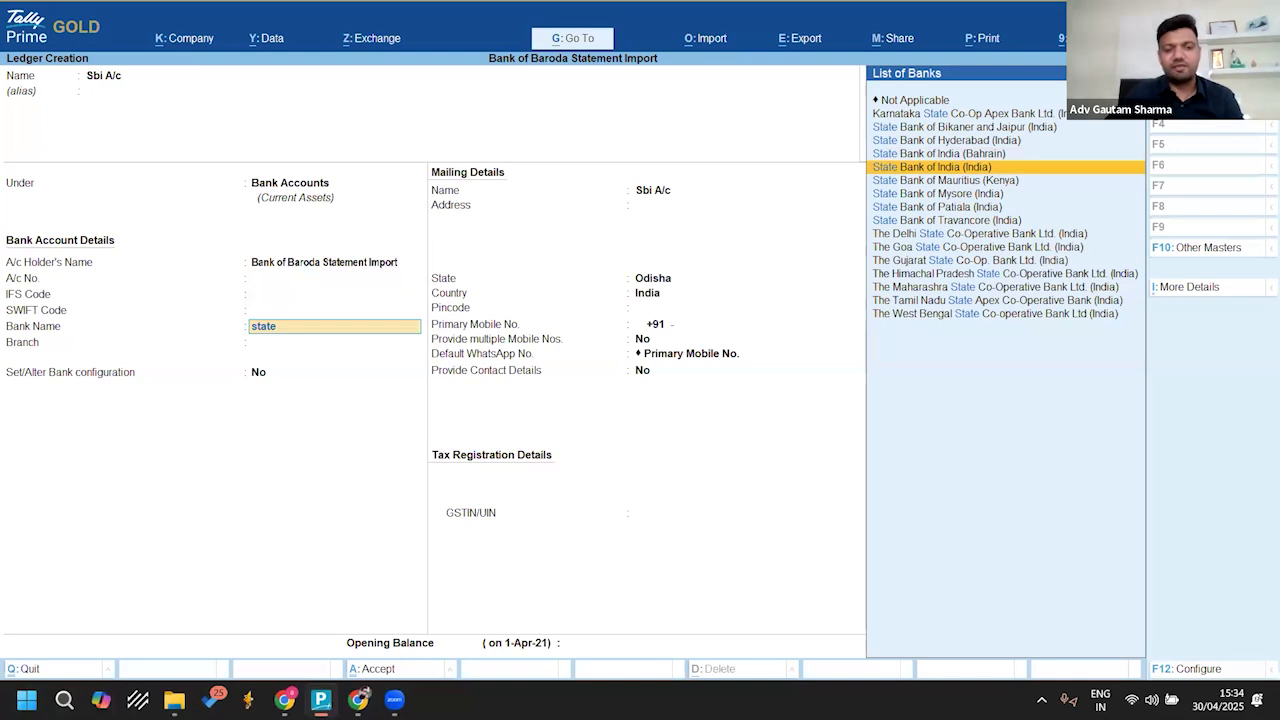
key("Return")
key("Return")
key("Return")
key("Return")
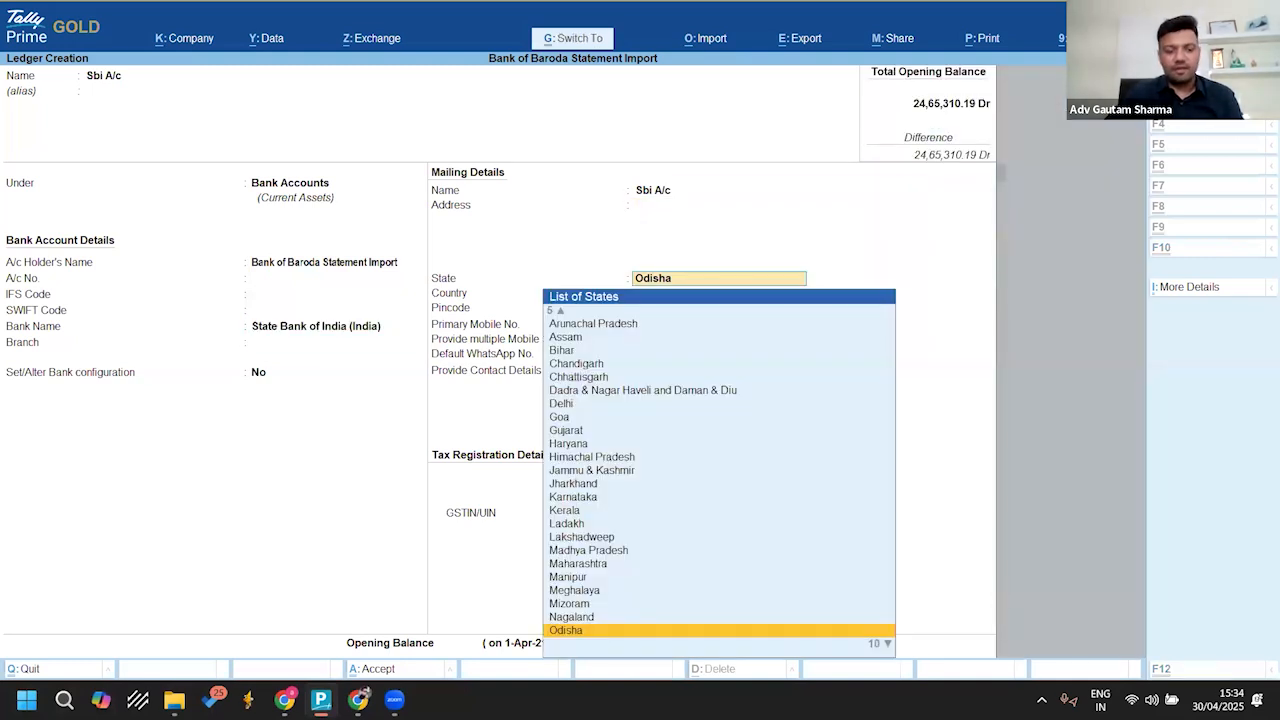
Step: Keep Odisha as the state, save the Sbi A/c ledger and return to the Gateway of Tally
key("Return")
key("ctrl+a")
key("Escape")
key("Return")
key("Escape")
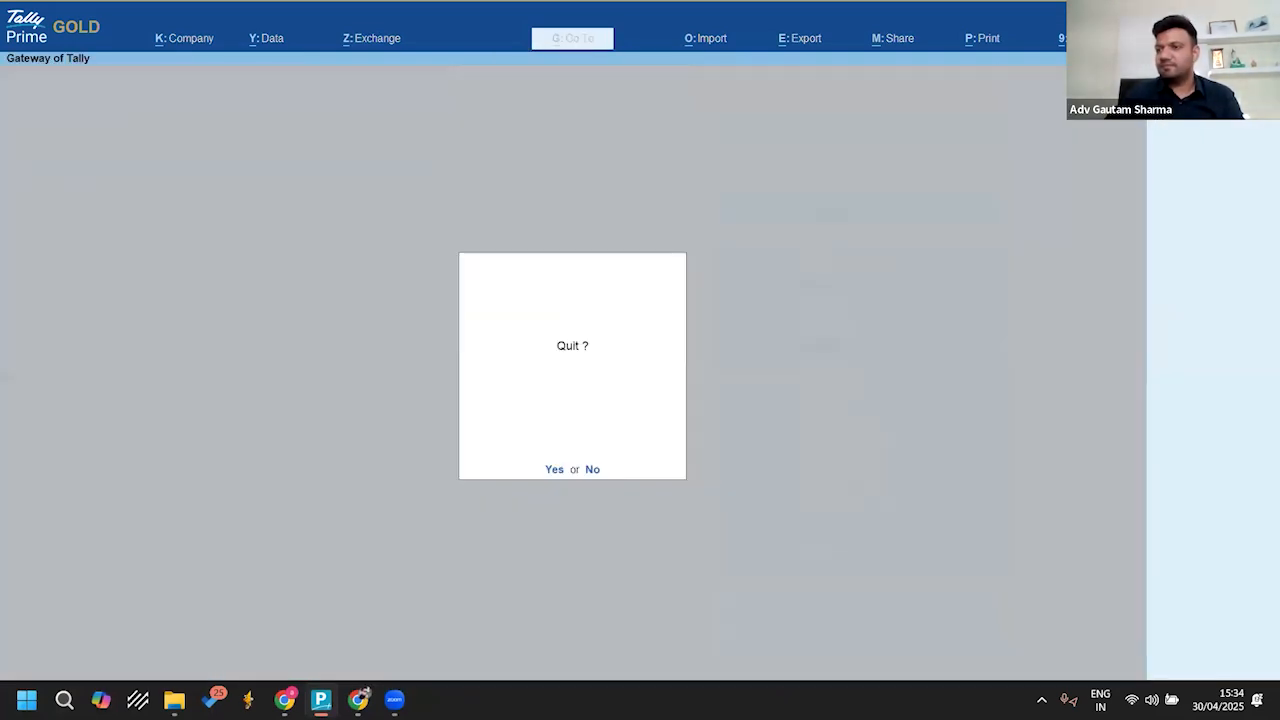
key("Escape")
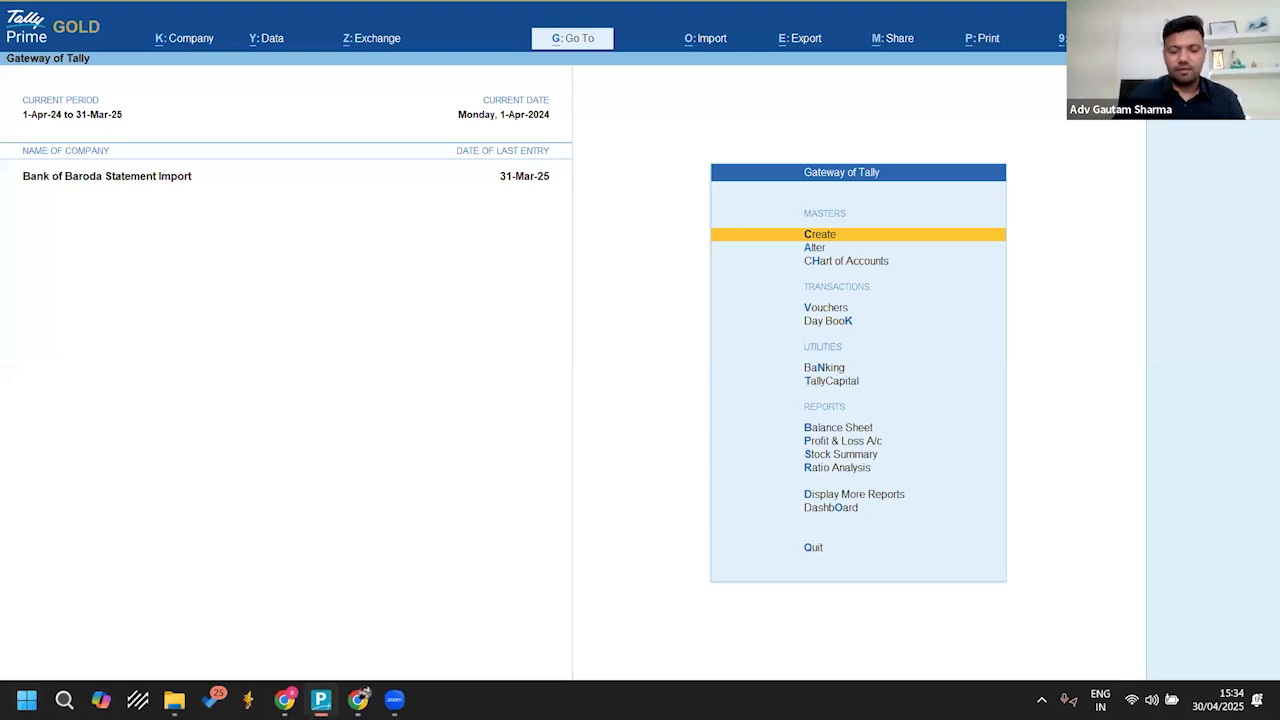
Step: Start a bank statement import and choose Sbi A/c as the bank ledger
left_click(690, 46)
key("Up")
key("Up")
key("Up")
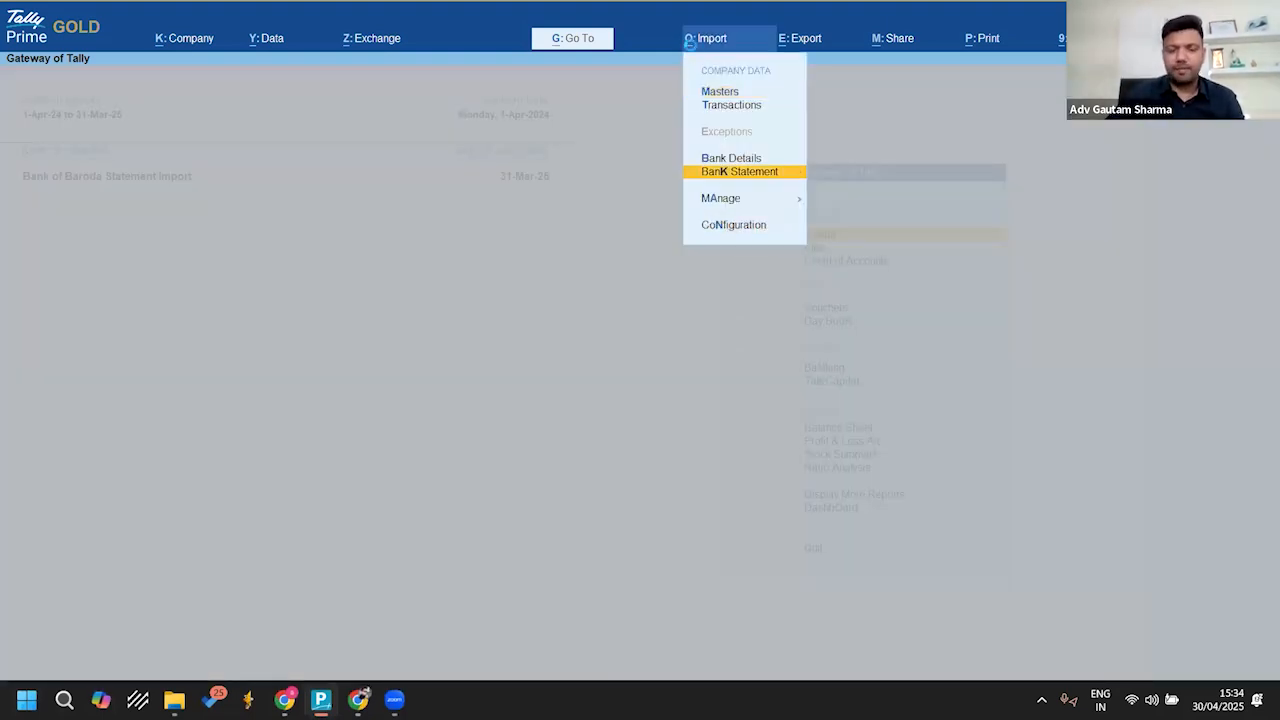
key("Return")
key("Down")
key("Down")
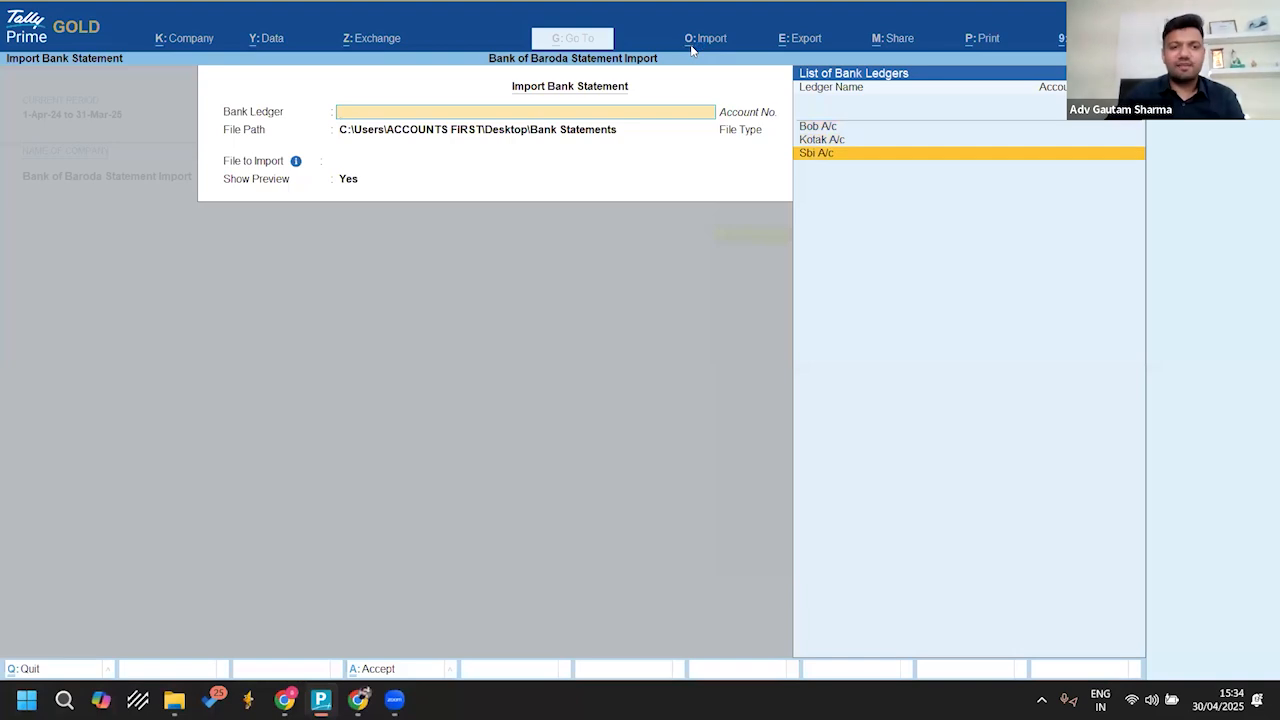
key("Return")
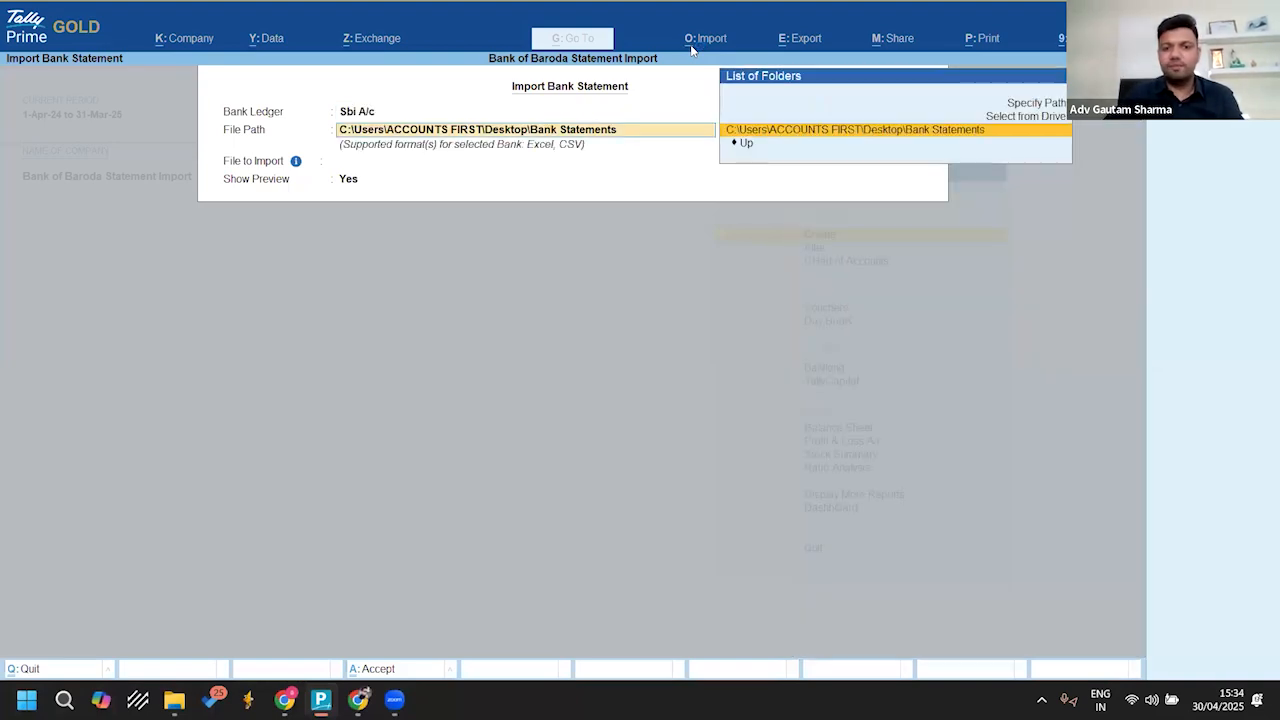
Step: Keep the Desktop\Bank Statements folder as the file path and highlight Sbi.xls as the file to import
key("Return")
key("BackSpace")
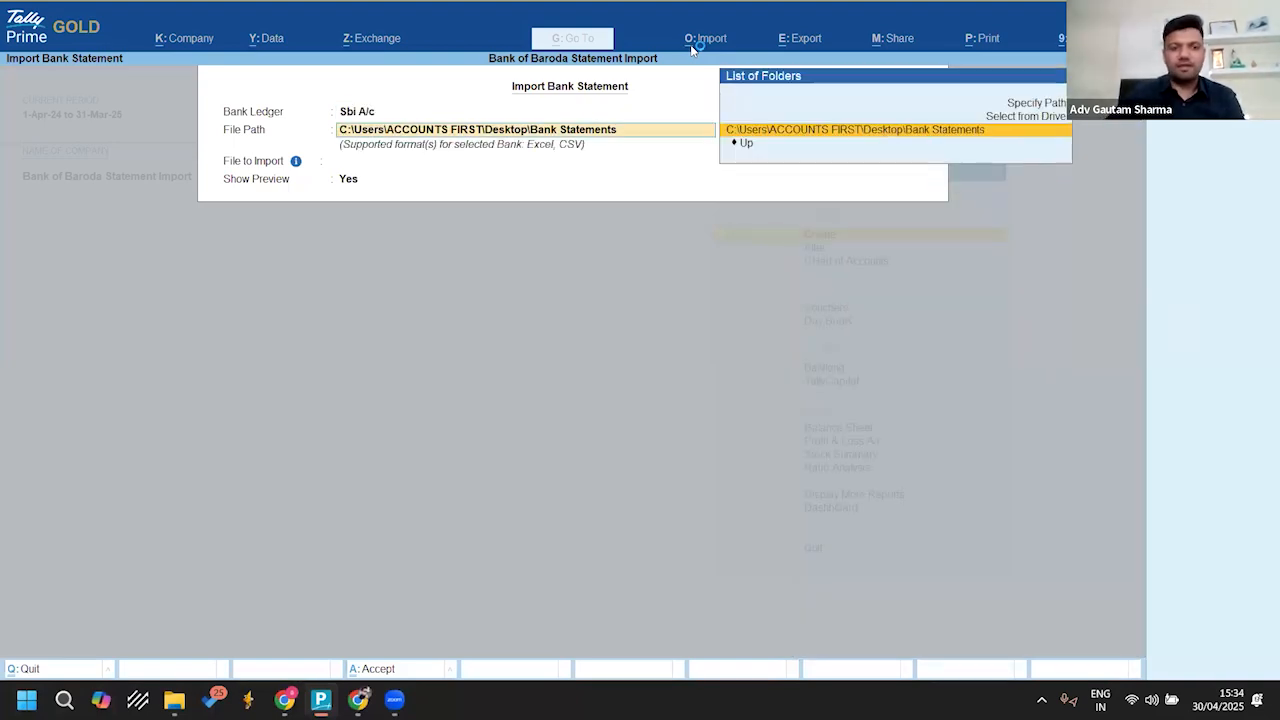
key("Return")
key("Return")
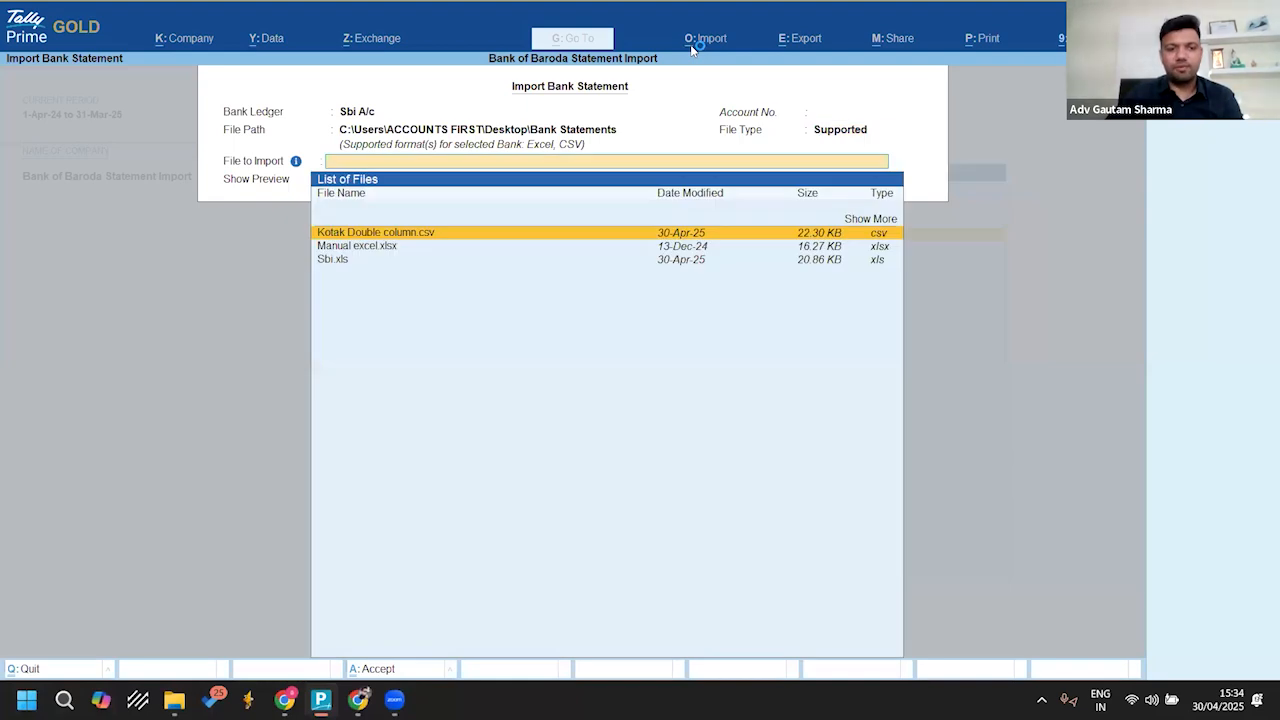
key("Down")
key("Down")
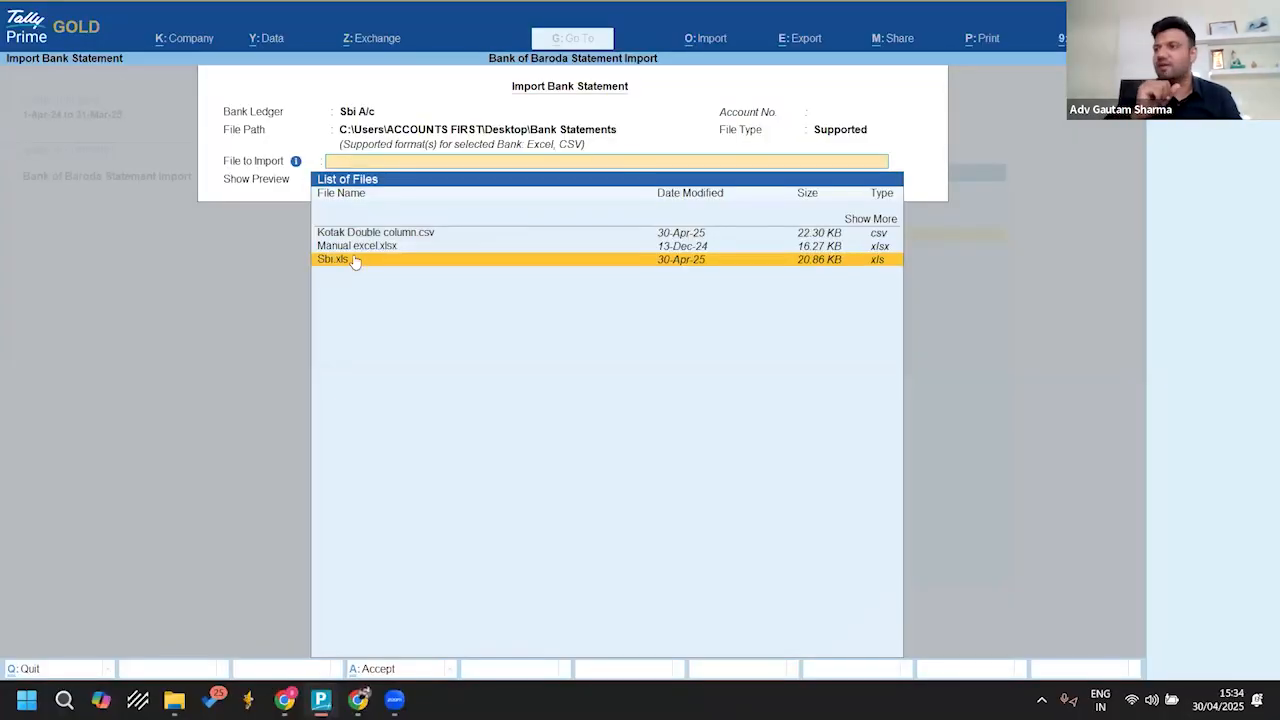
Step: Expand the list of files to import so that it includes the hidden -imp statements
key("Up")
key("Up")
key("Up")
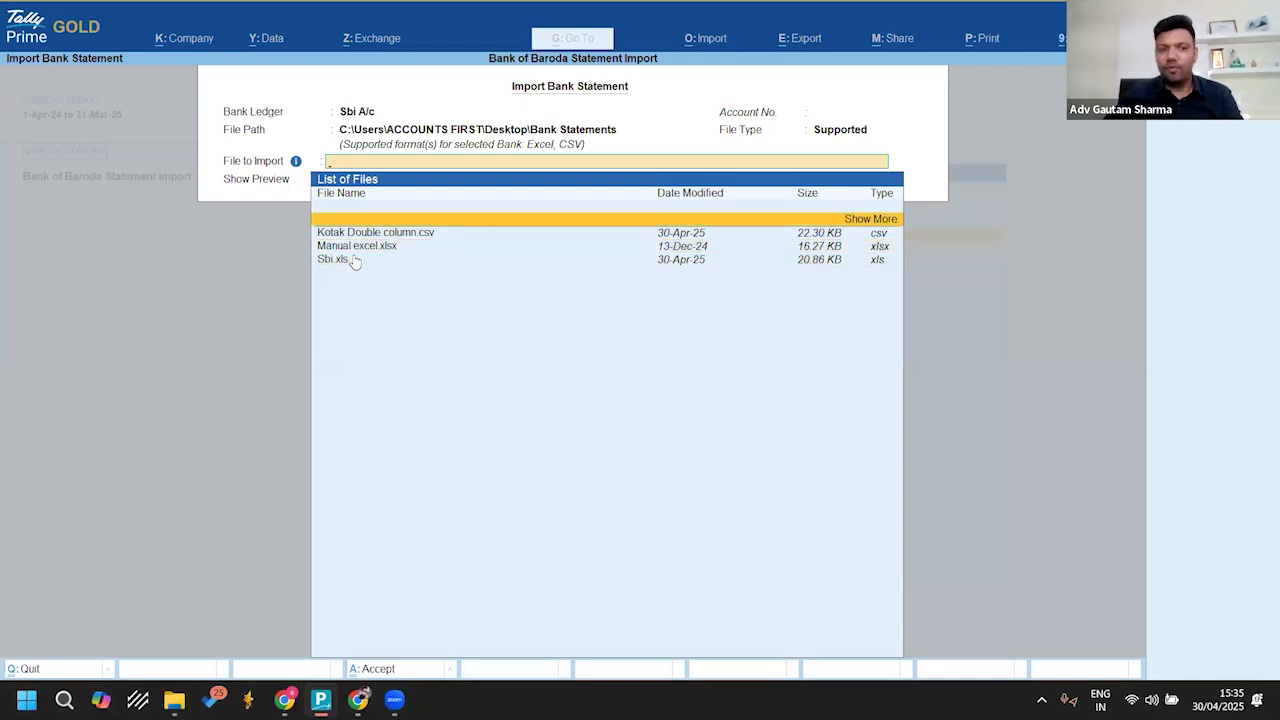
key("Return")
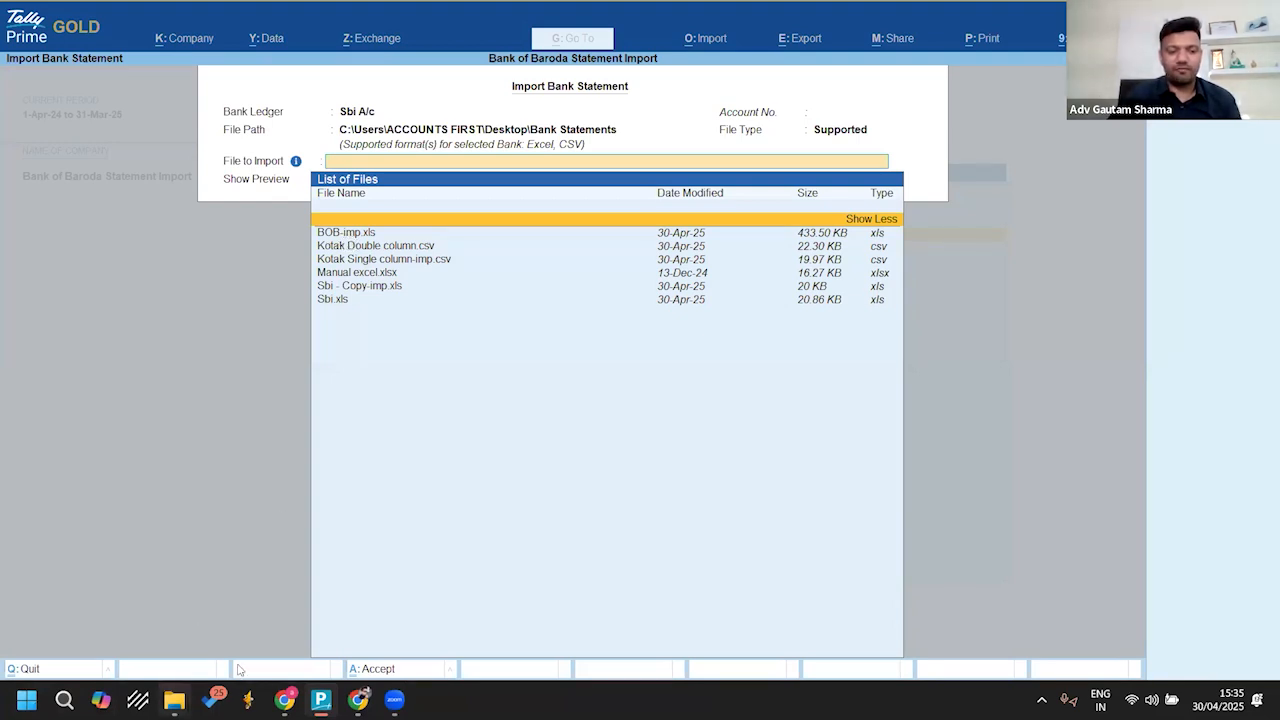
Step: Look at the -imp file names in the Bank Statements folder in File Explorer and return to TallyPrime
mouse_move(174, 699)
left_click(263, 640)
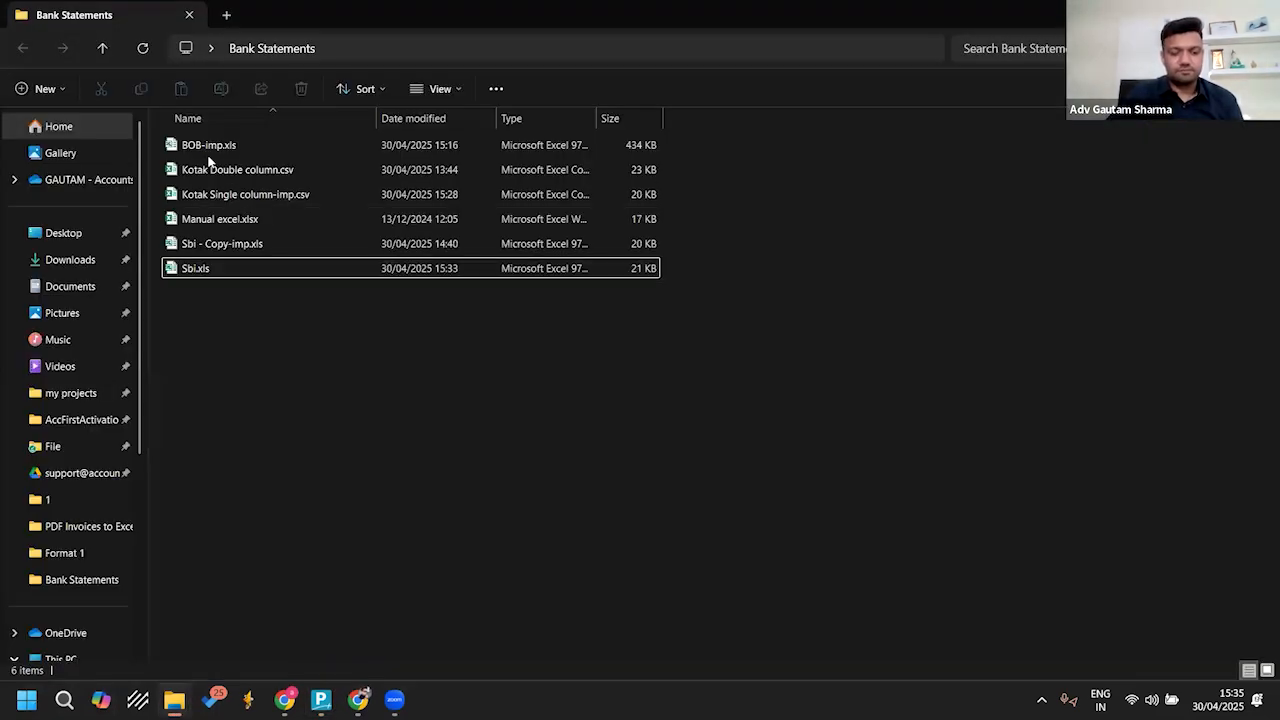
key("super+plus")
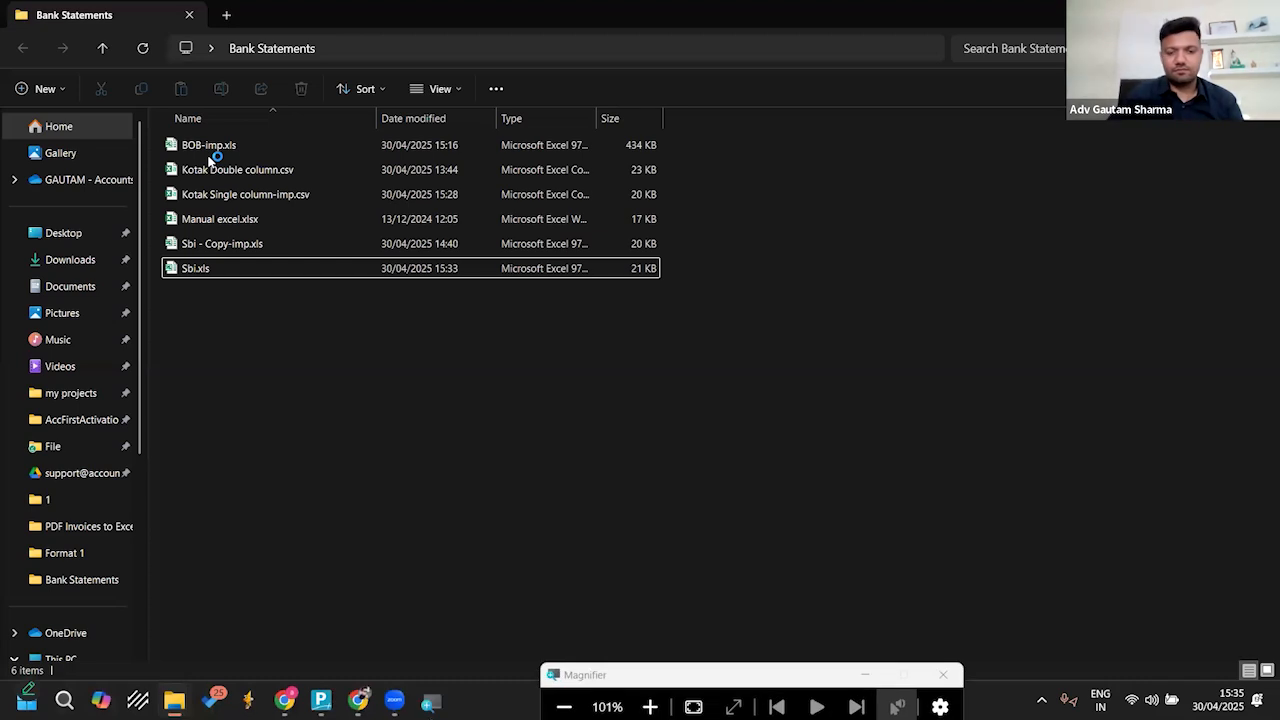
key("super+Escape")
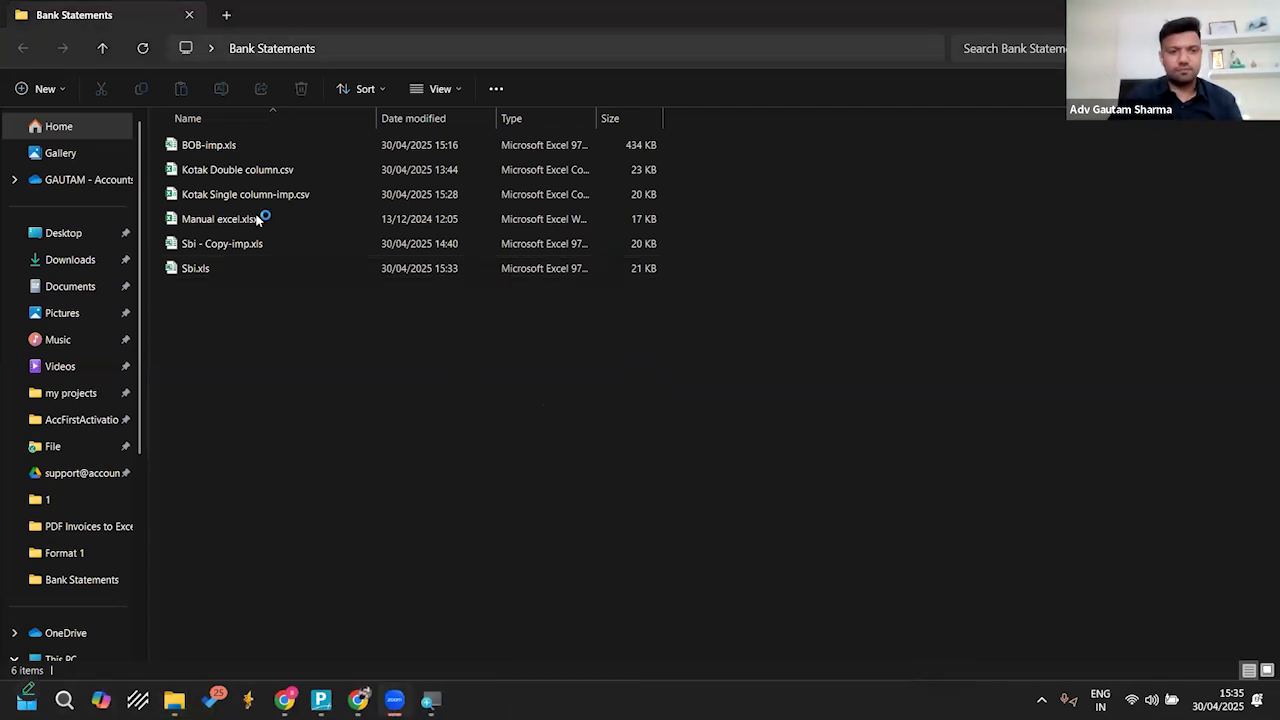
key("super+plus")
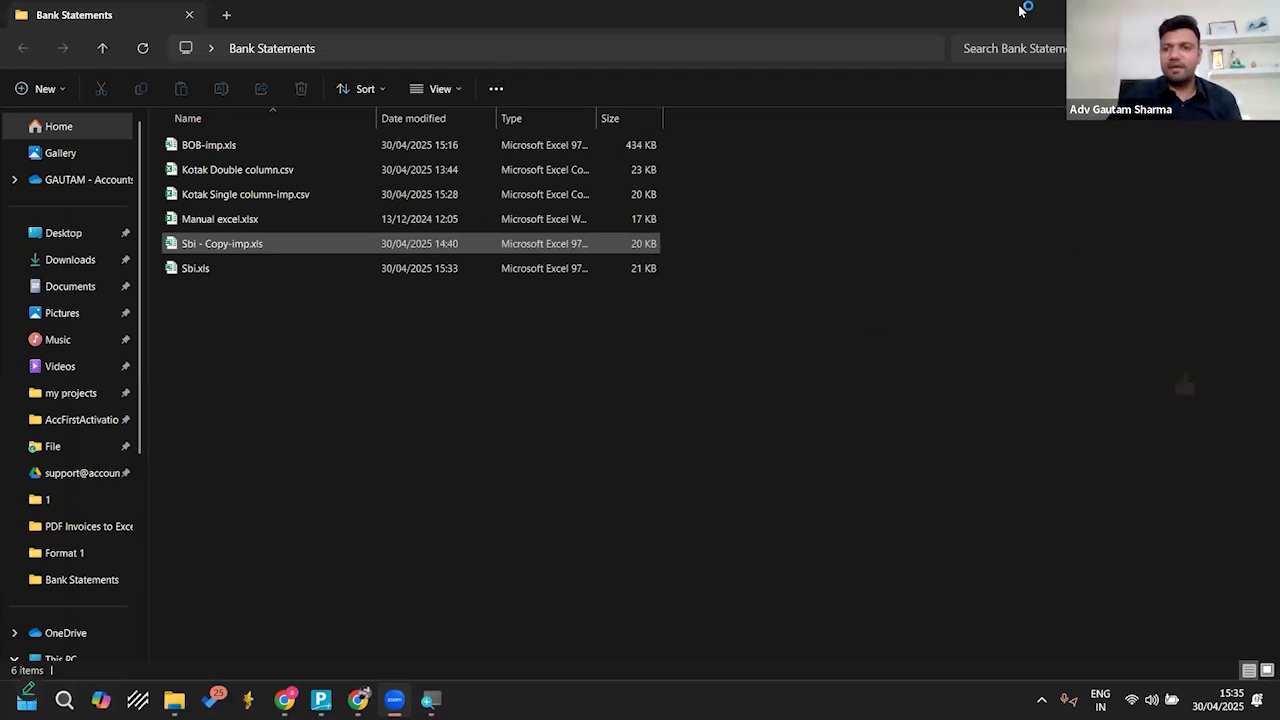
key("alt+Tab")
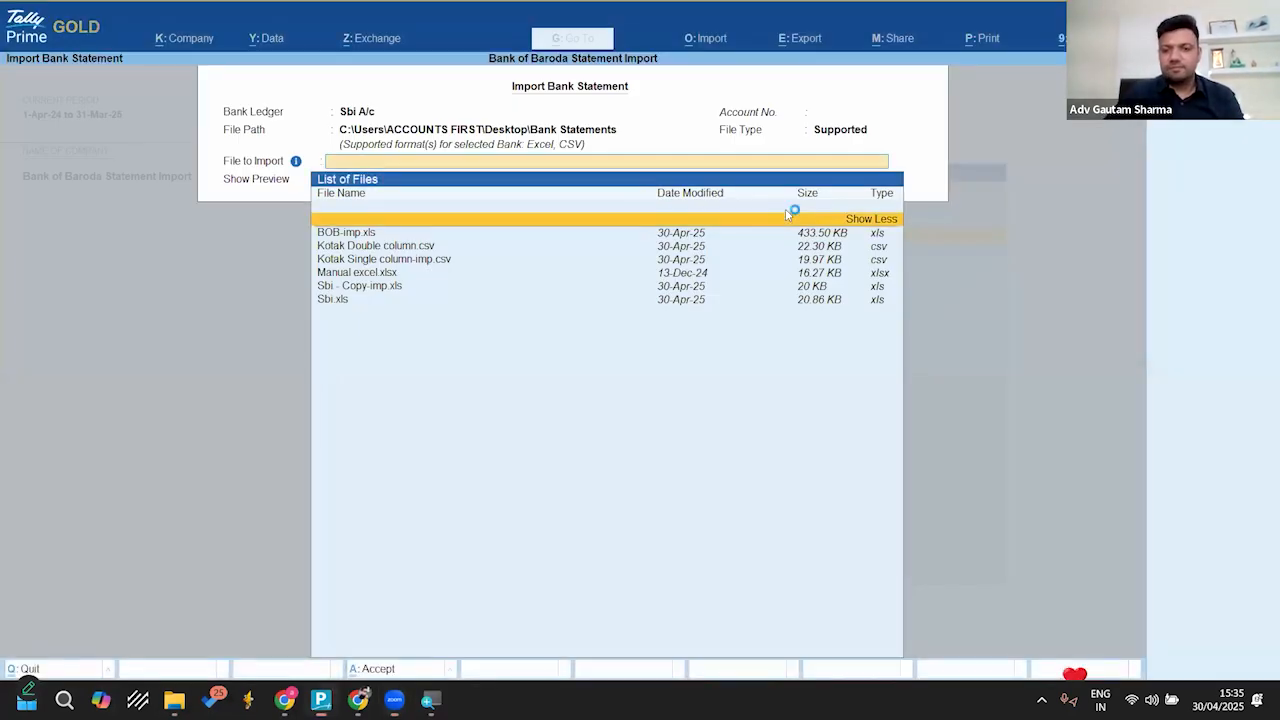
Step: Compare the shortened list of files to import with the full list that includes the -imp files
left_click(787, 215)
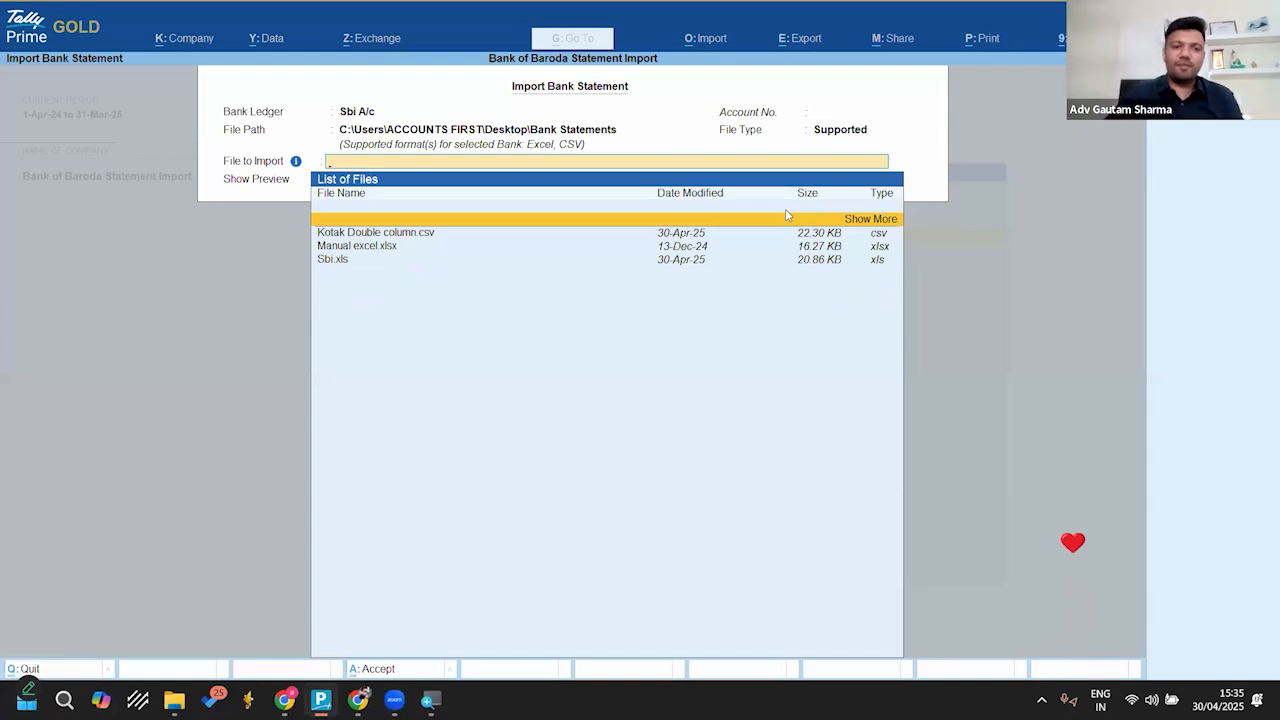
key("Down")
key("Down")
key("Down")
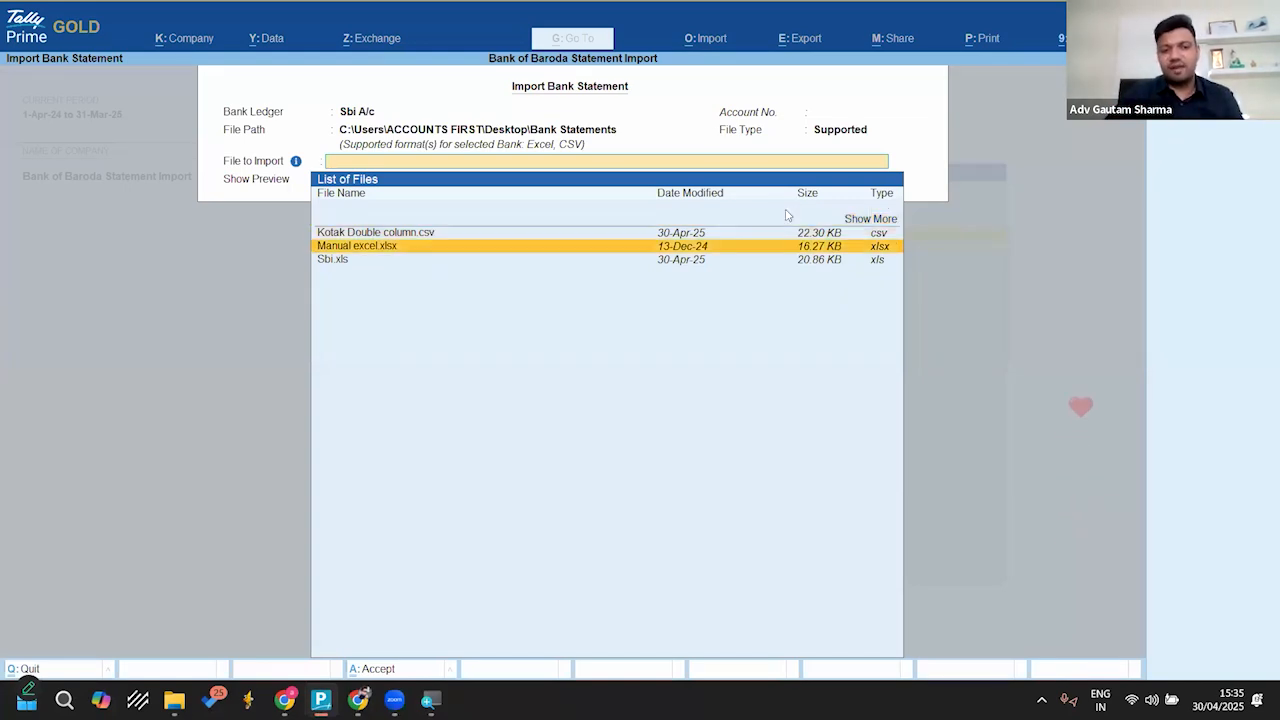
key("Up")
key("Up")
key("Up")
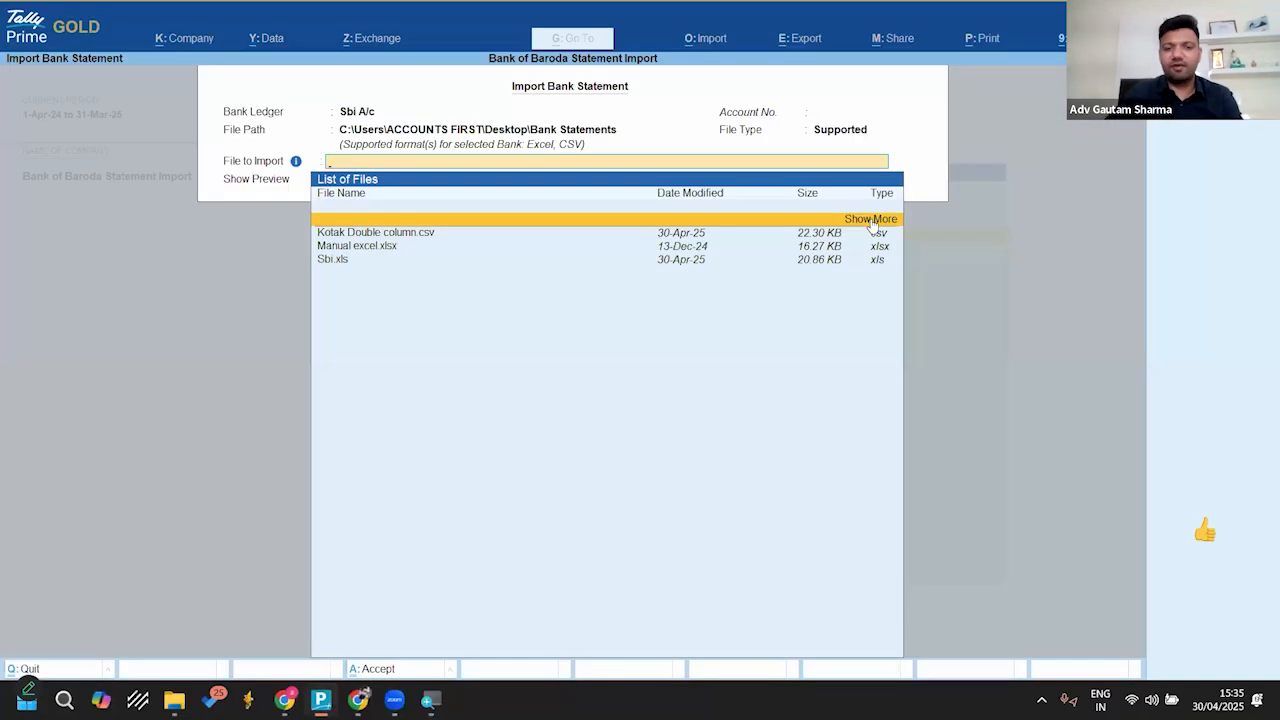
left_click(870, 218)
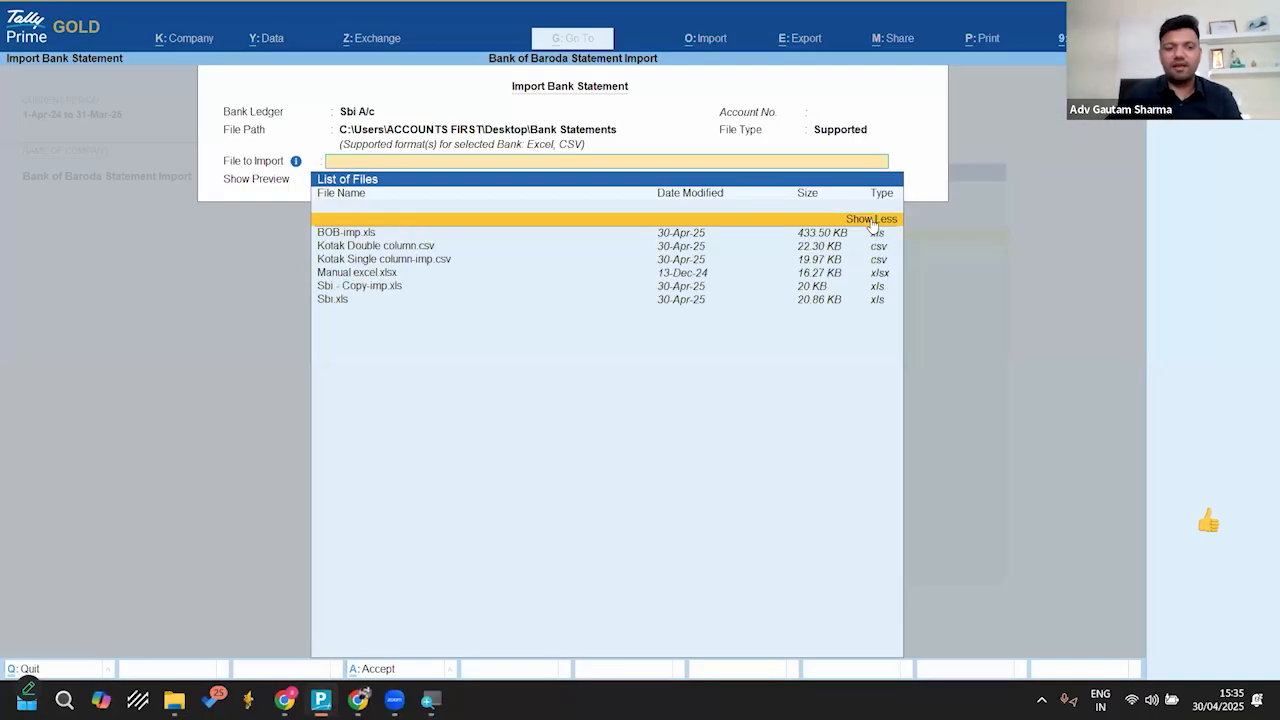
key("Down")
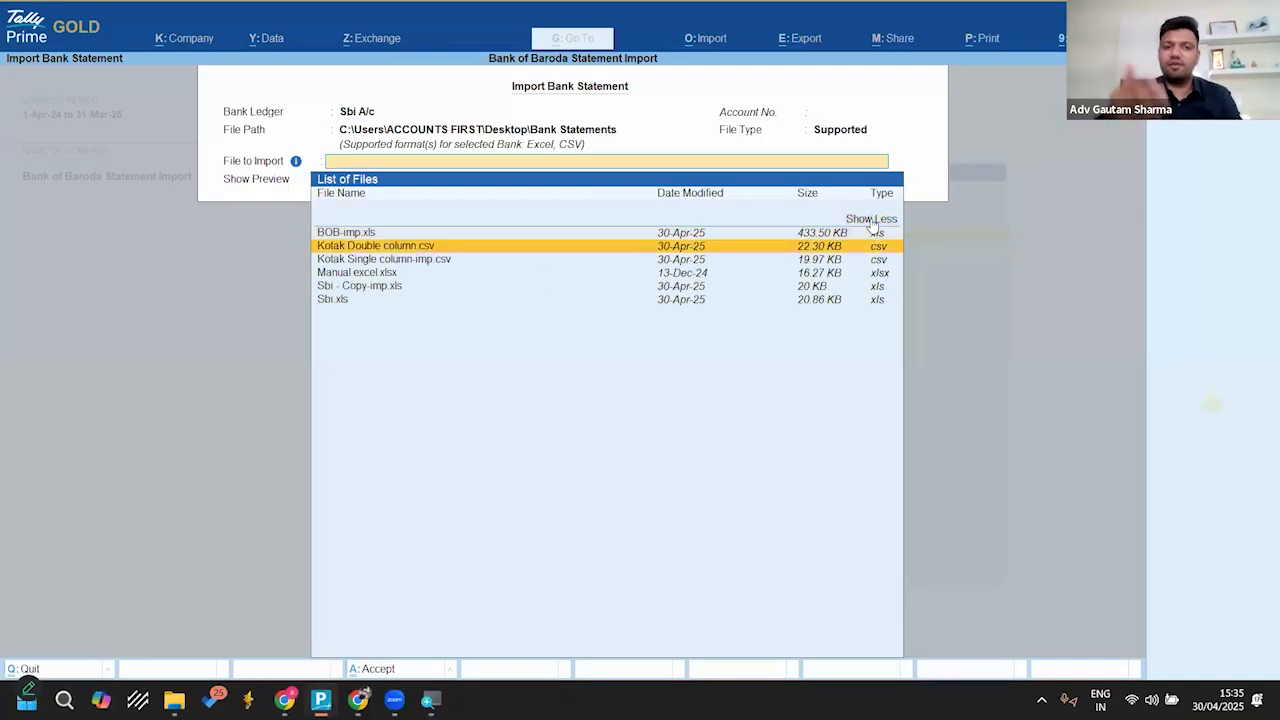
Step: Choose Sbi.xls as the file to import for Sbi A/c, keep Show Preview at Yes and accept the import settings
key("Down")
key("Down")
key("Down")
key("Down")
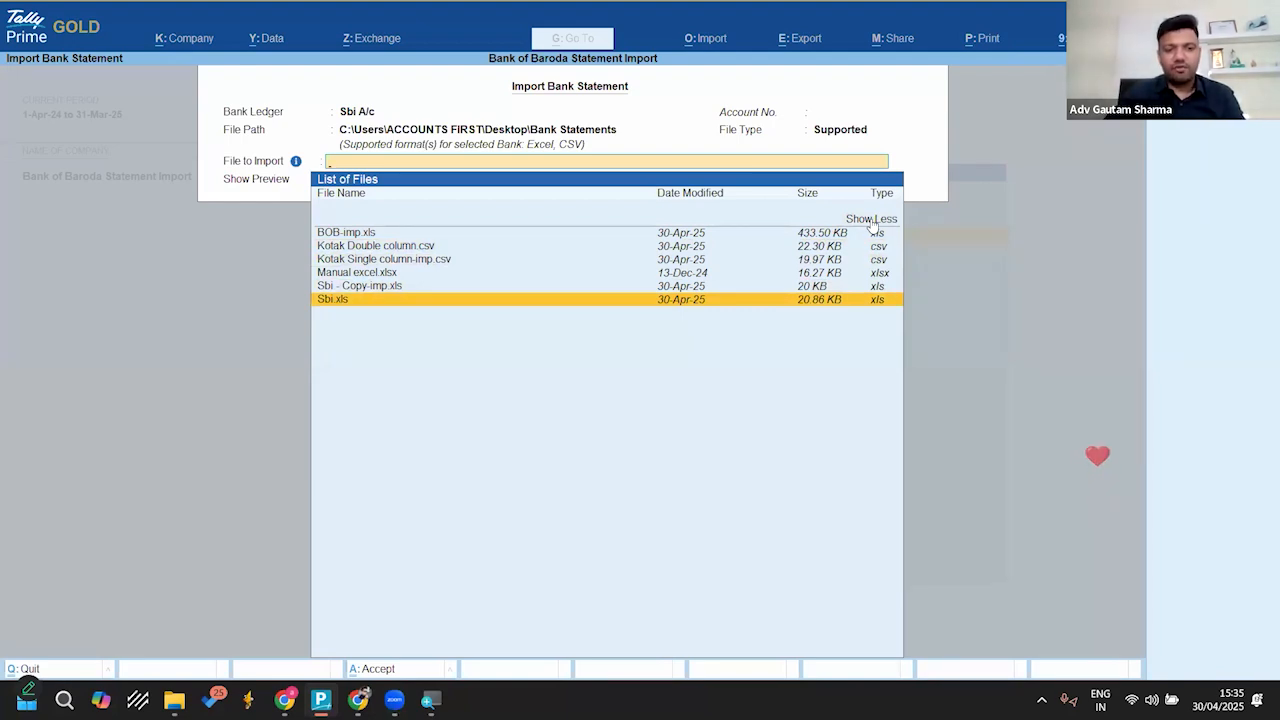
key("Return")
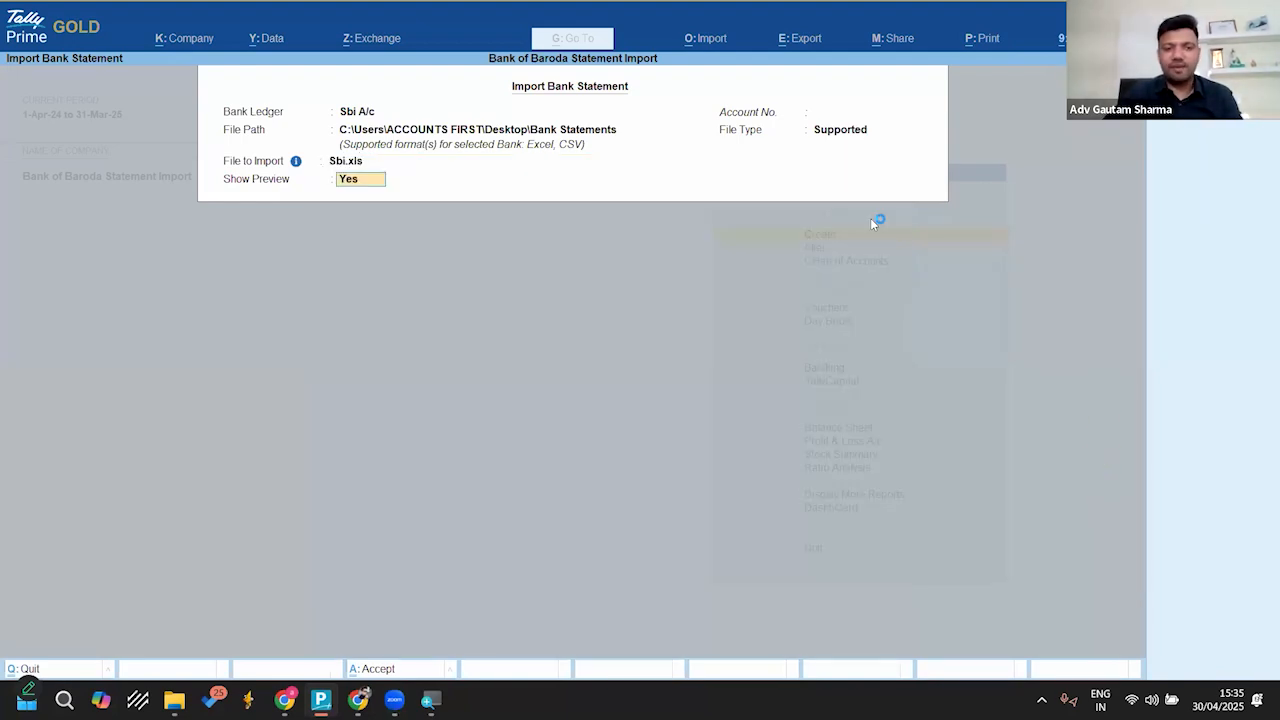
key("Return")
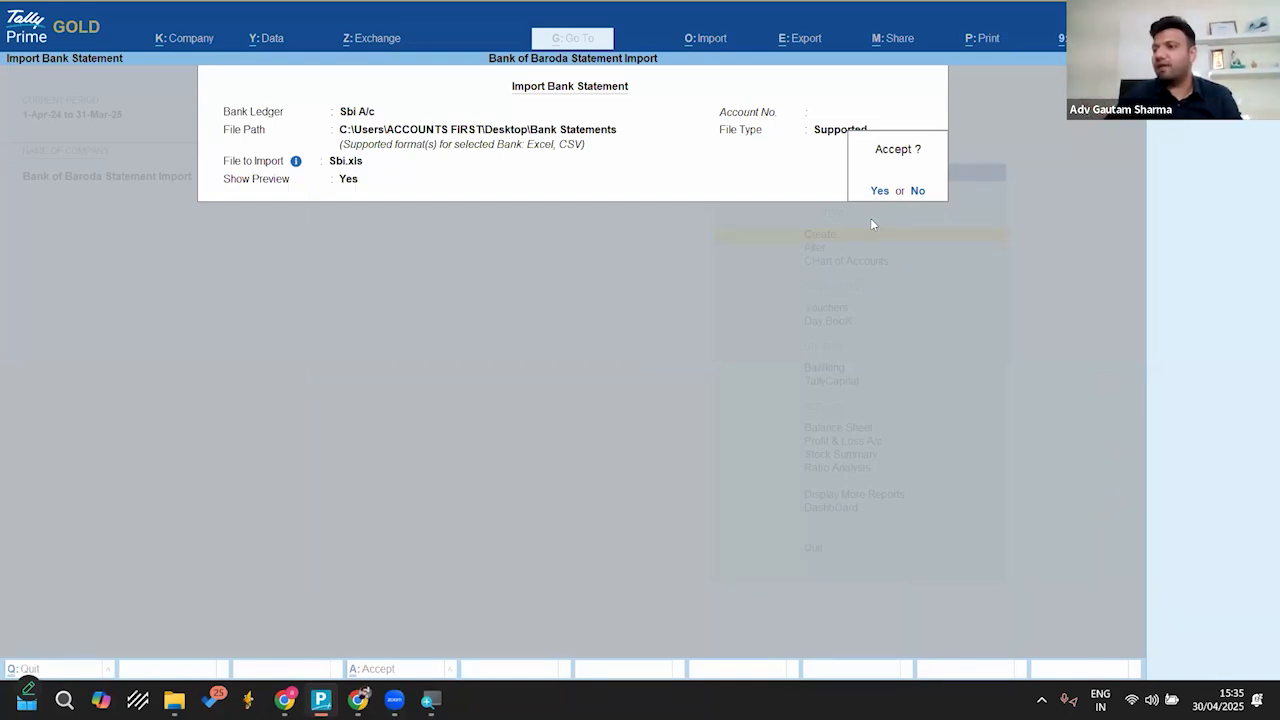
key("Return")
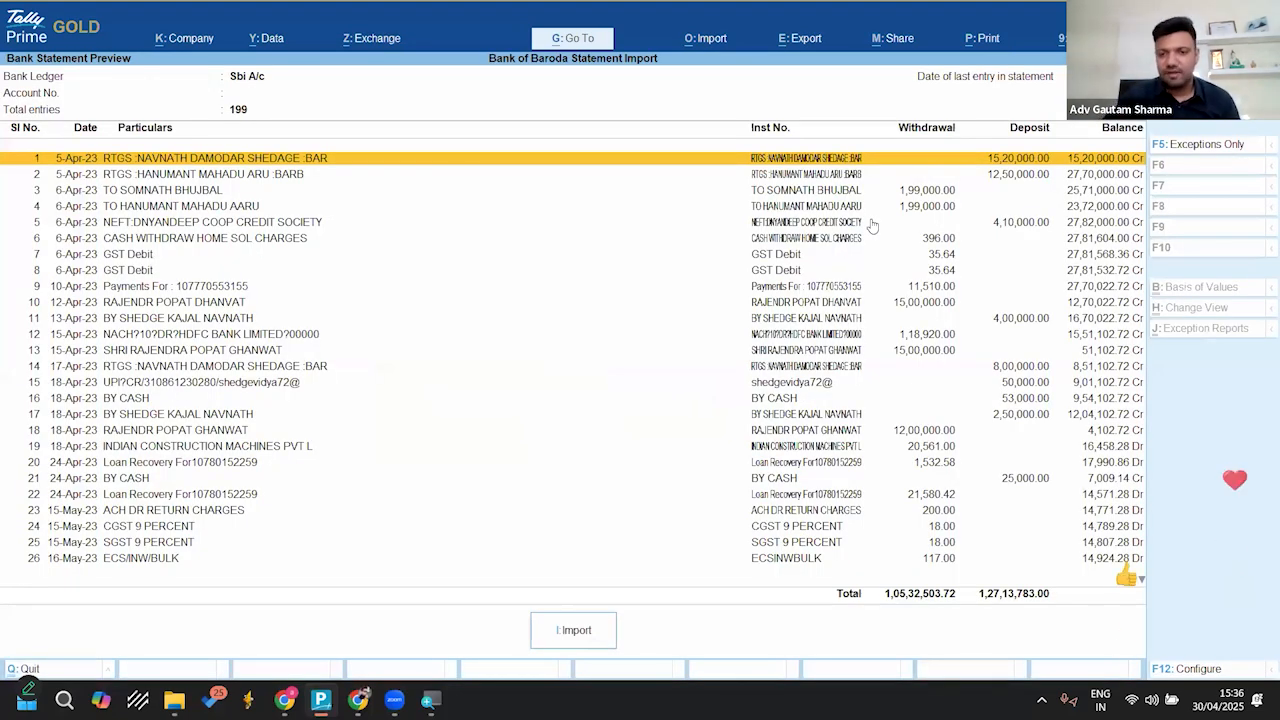
Step: Review the statement preview through its last entry and import the entries into Sbi A/c
key("Page_Down")
key("Page_Down")
key("Page_Down")
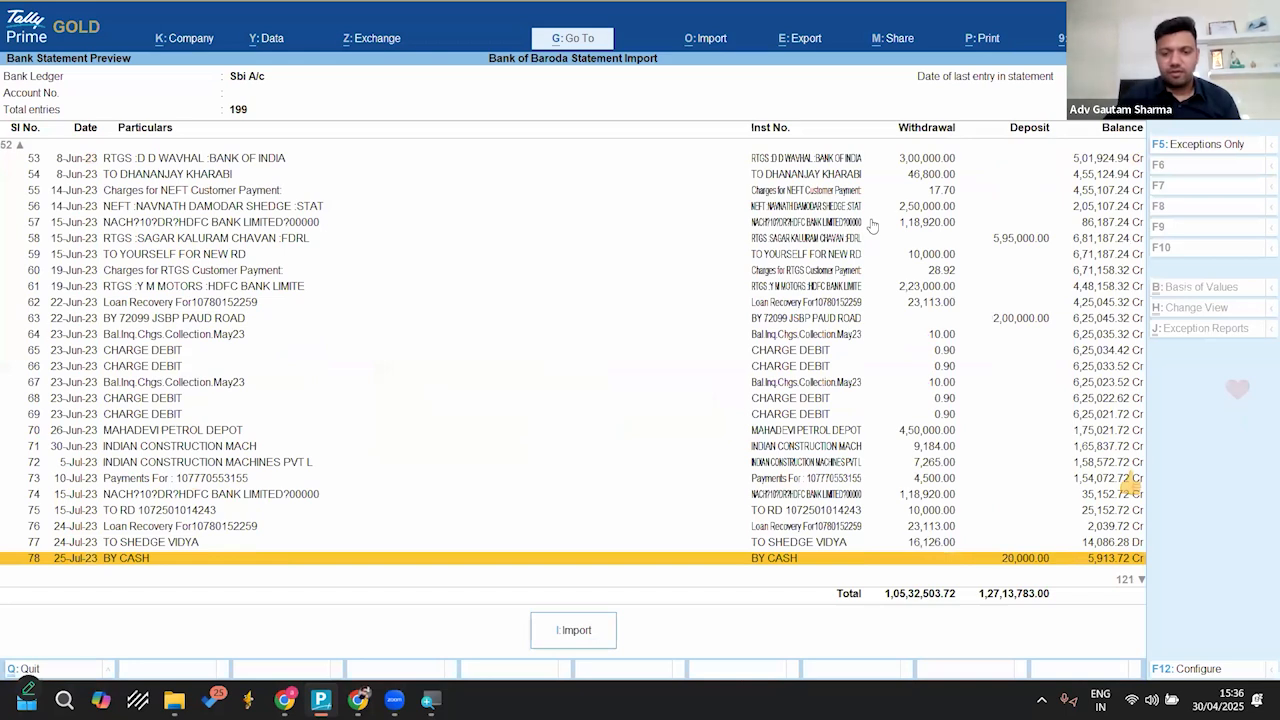
key("Page_Down")
key("Page_Down")
key("Page_Down")
key("Page_Down")
key("Page_Down")
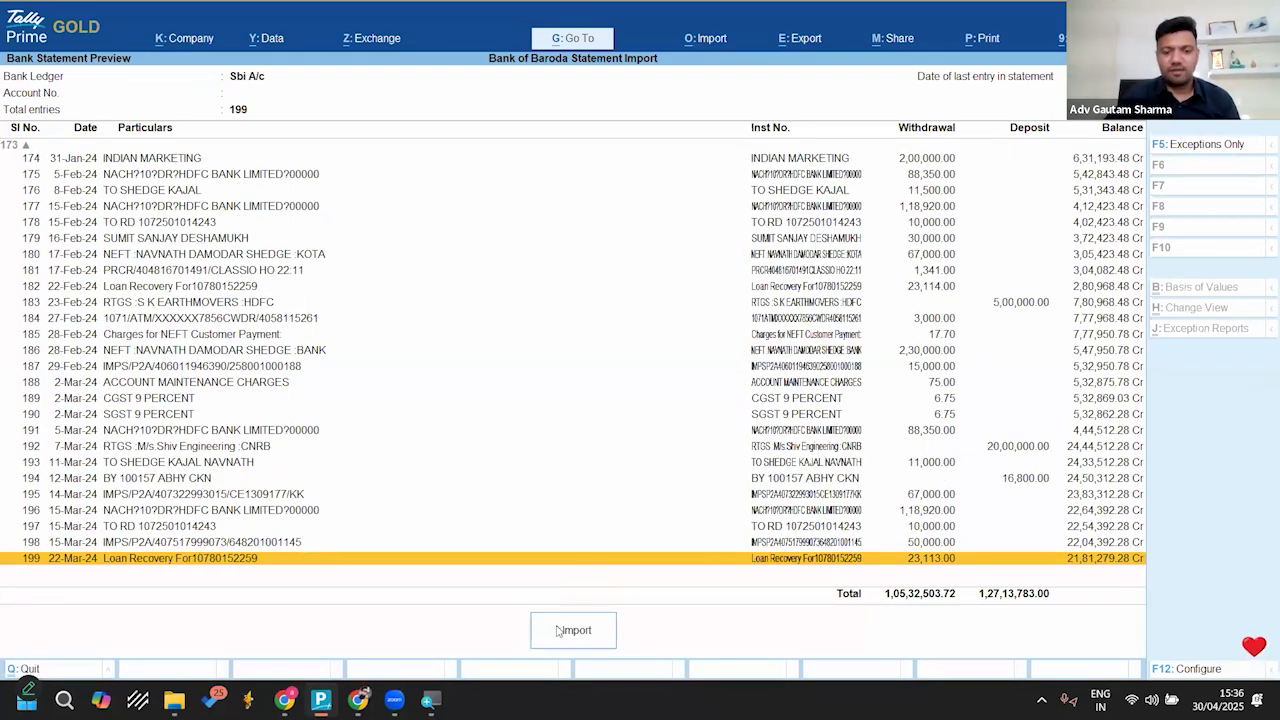
left_click(558, 630)
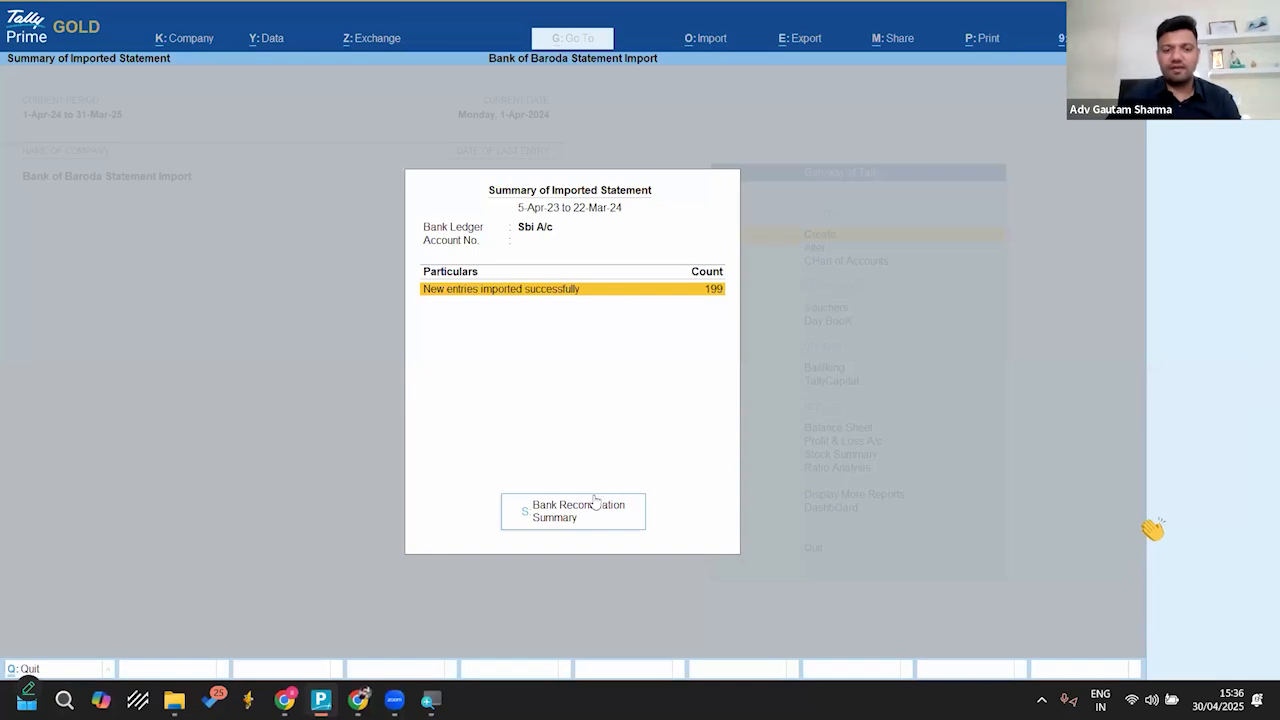
Step: Open the Bank Reconciliation Summary of Sbi A/c and view the transactions available only in the bank
left_click(576, 508)
key("Down")
key("Down")
key("Down")
key("Down")
key("Right")
key("Right")
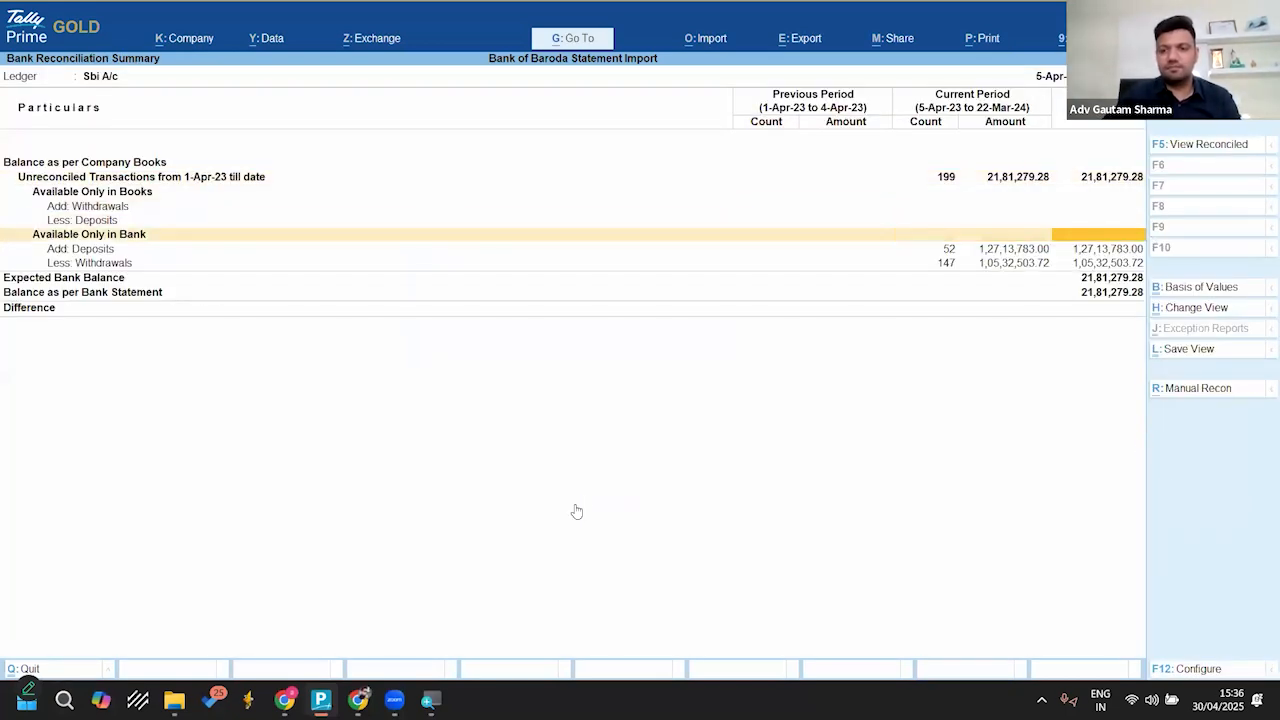
key("Return")
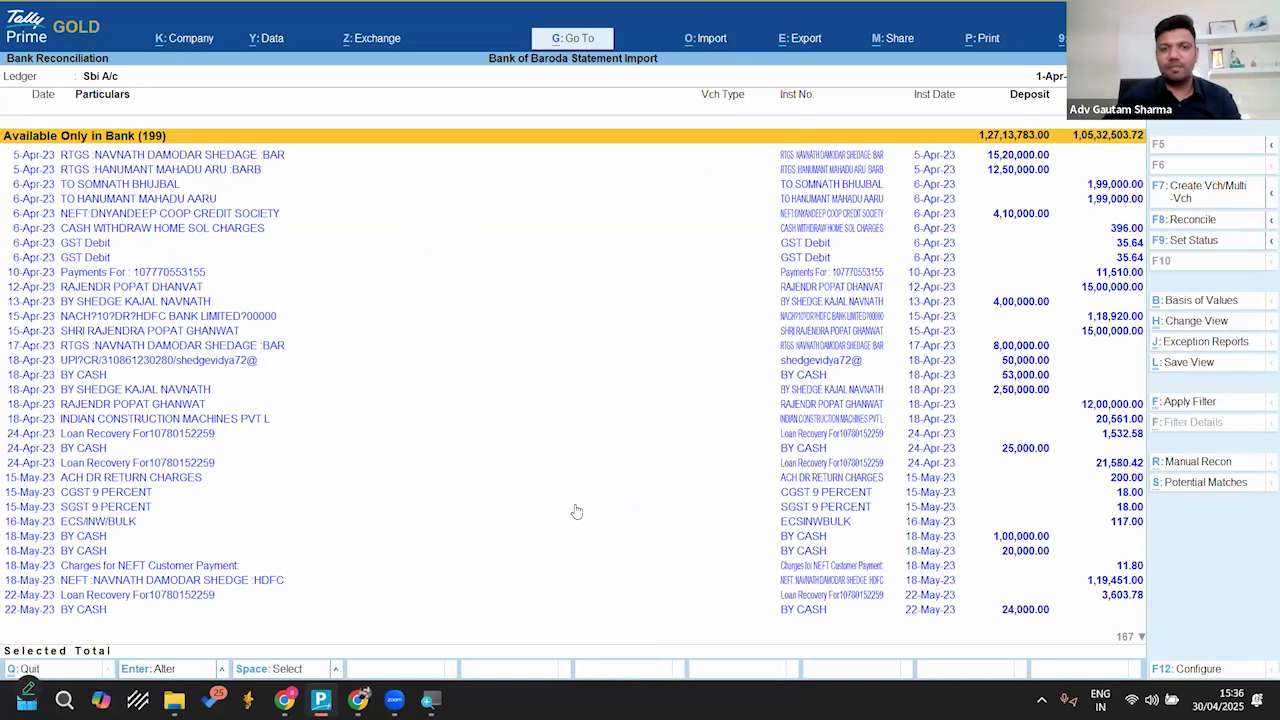
Step: Open Sbi-imp.xls from the Desktop\Bank Statements folder in Excel, accepting the file format mismatch
key("super+e")
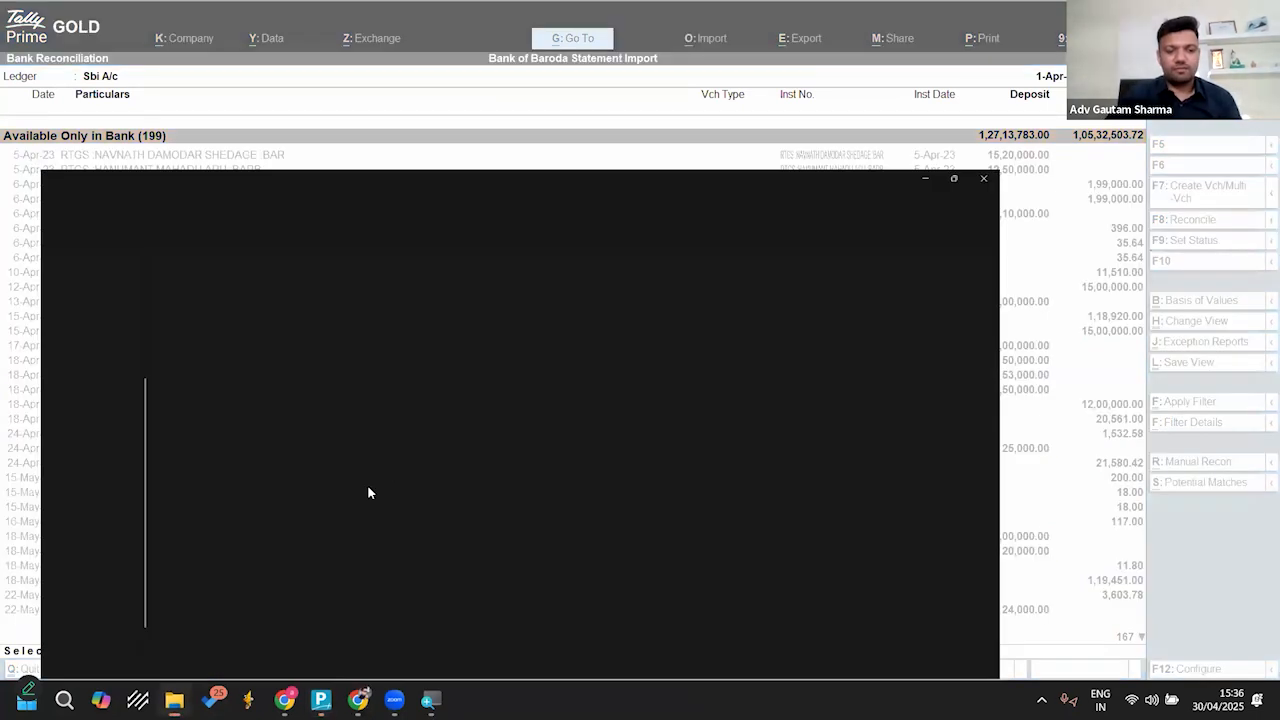
scroll(100, 210, "up", 3)
left_click(66, 233)
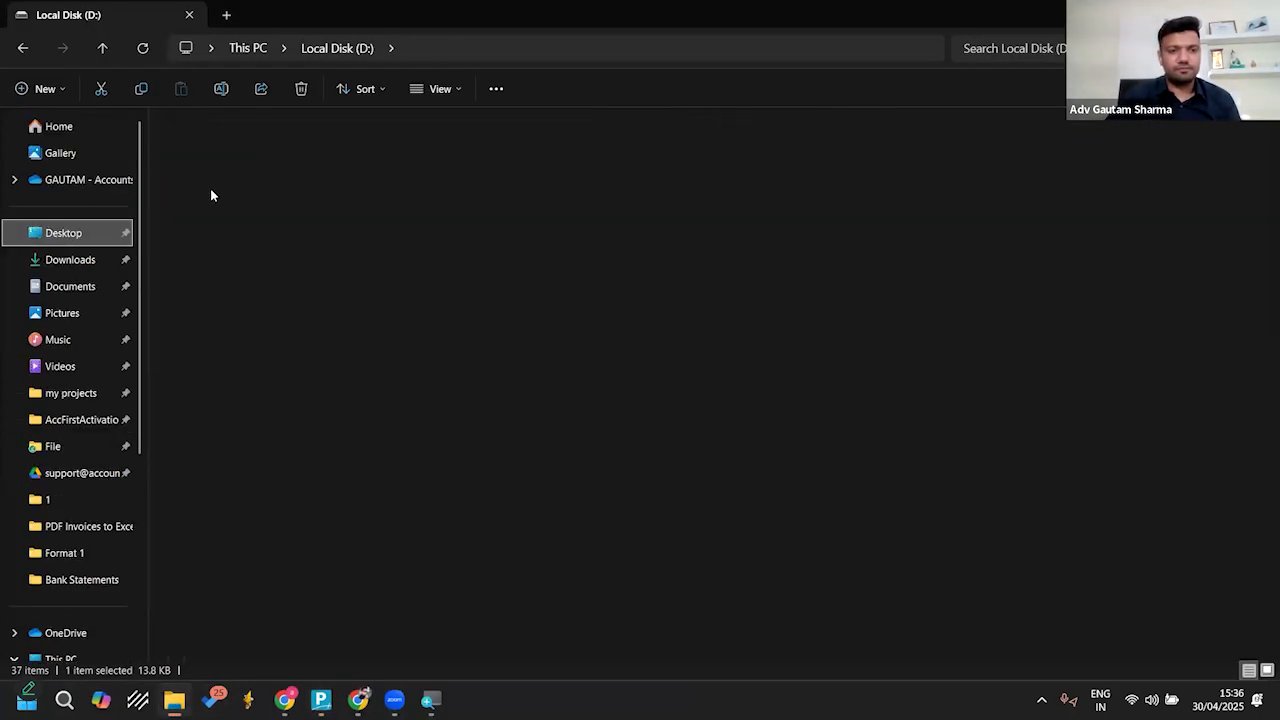
double_click(196, 166)
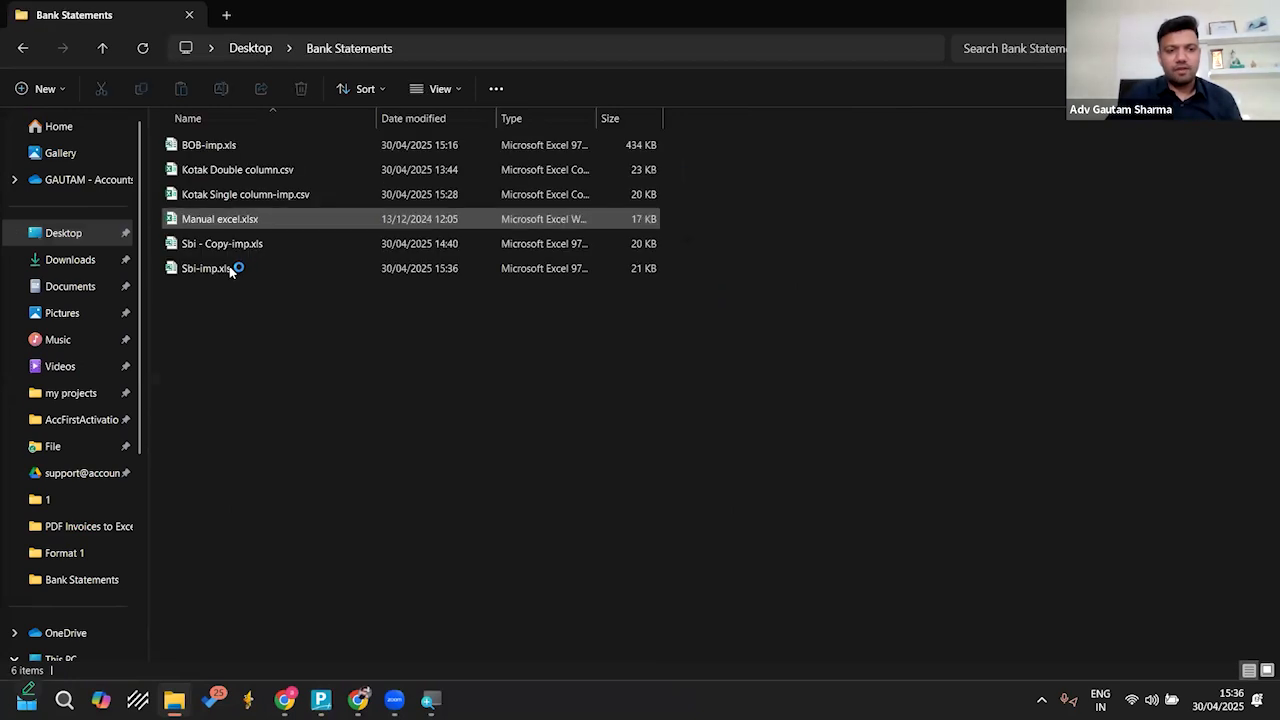
double_click(206, 268)
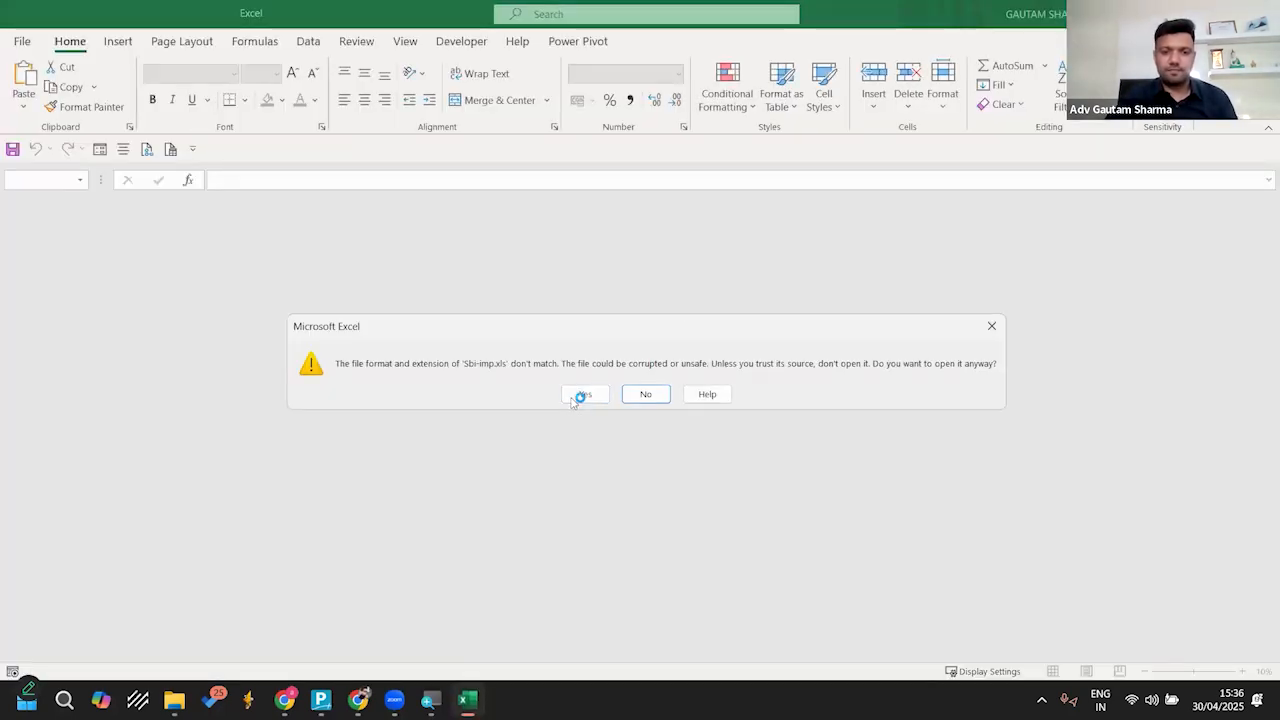
left_click(582, 394)
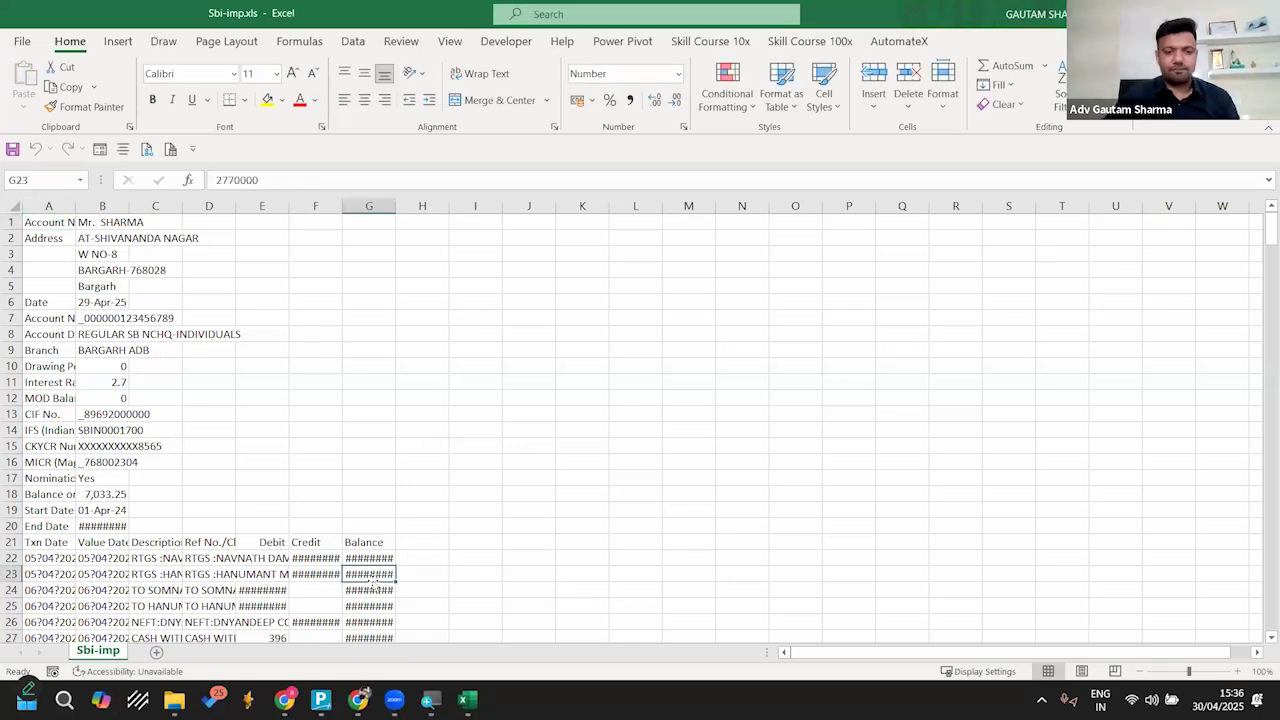
Step: Go to the last balance in column G of Sbi-imp.xls and widen the column to fit its amounts
key("ctrl+Down")
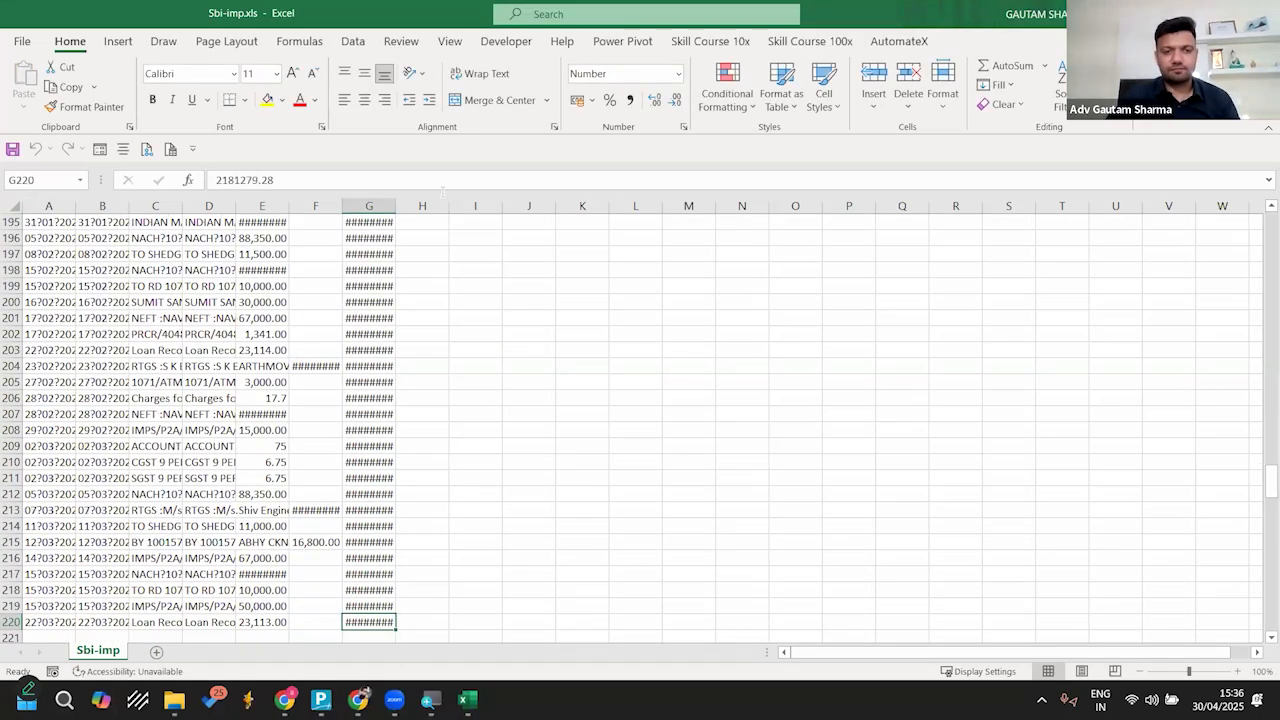
double_click(396, 205)
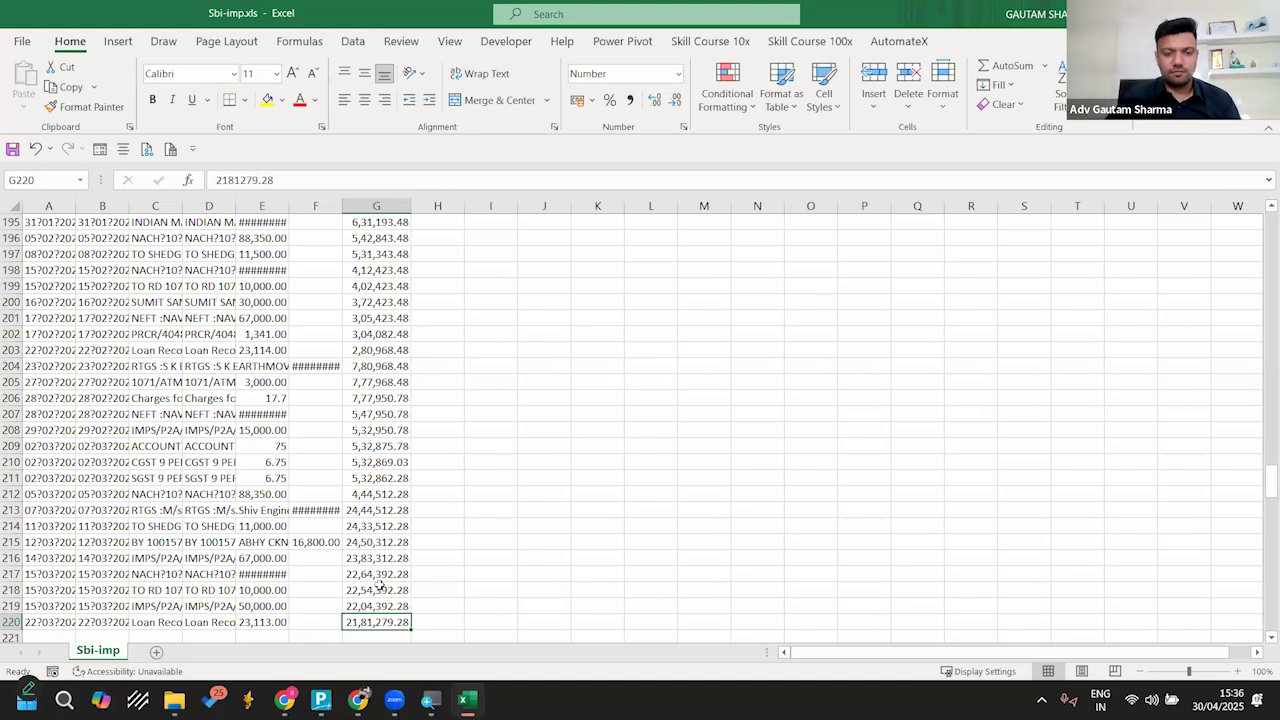
scroll(382, 587, "up", 5, "ctrl")
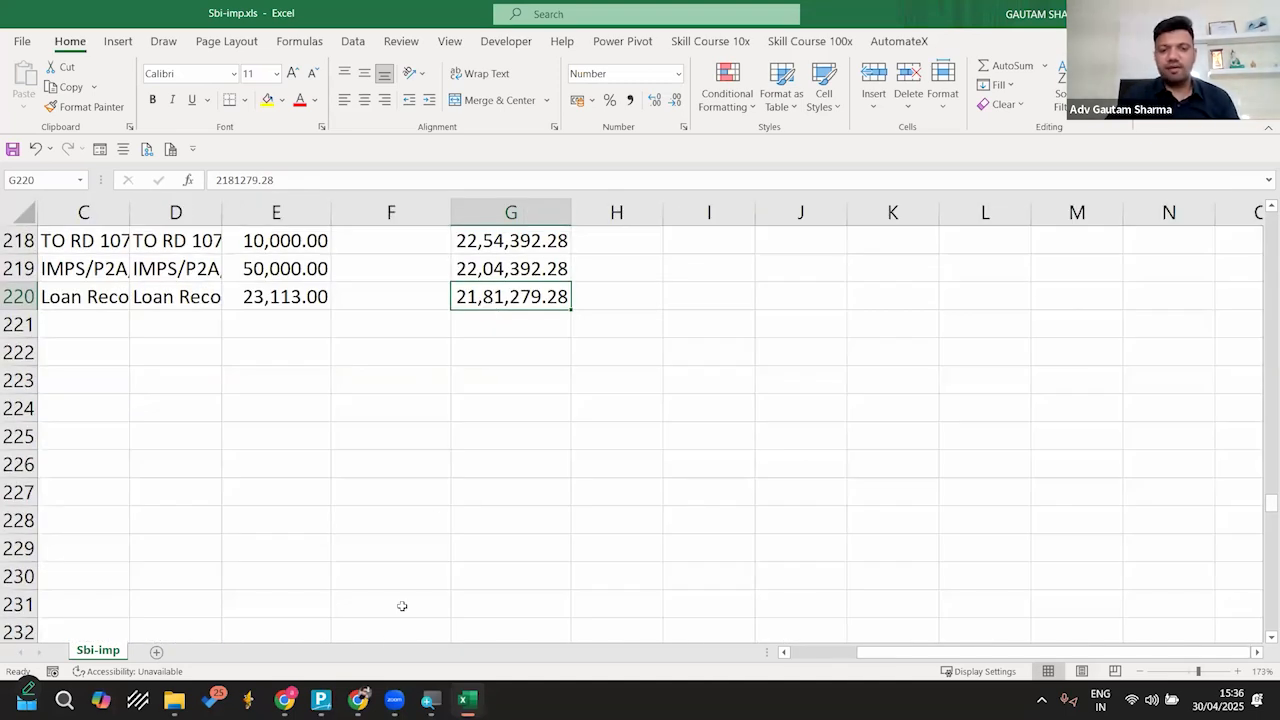
Step: Compare the statement's last balance in Excel with the bank balance in TallyPrime's Bank Reconciliation Summary
mouse_move(363, 693)
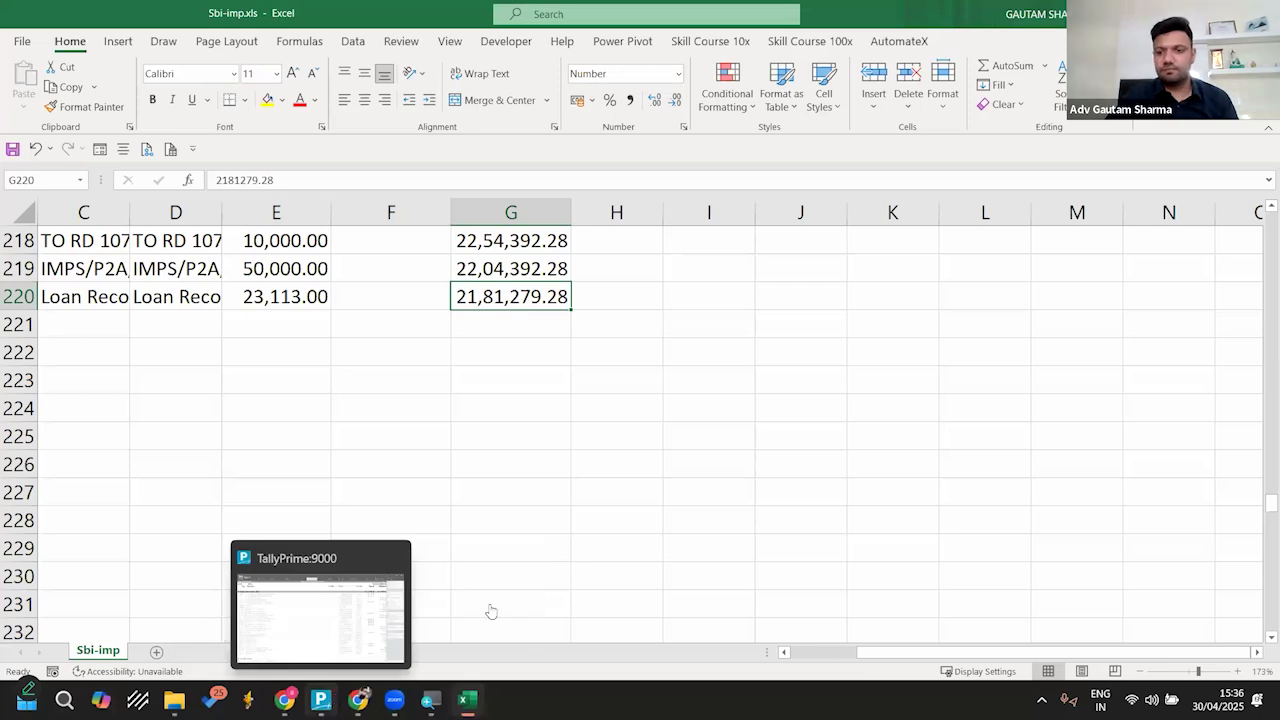
left_click(491, 609)
key("Escape")
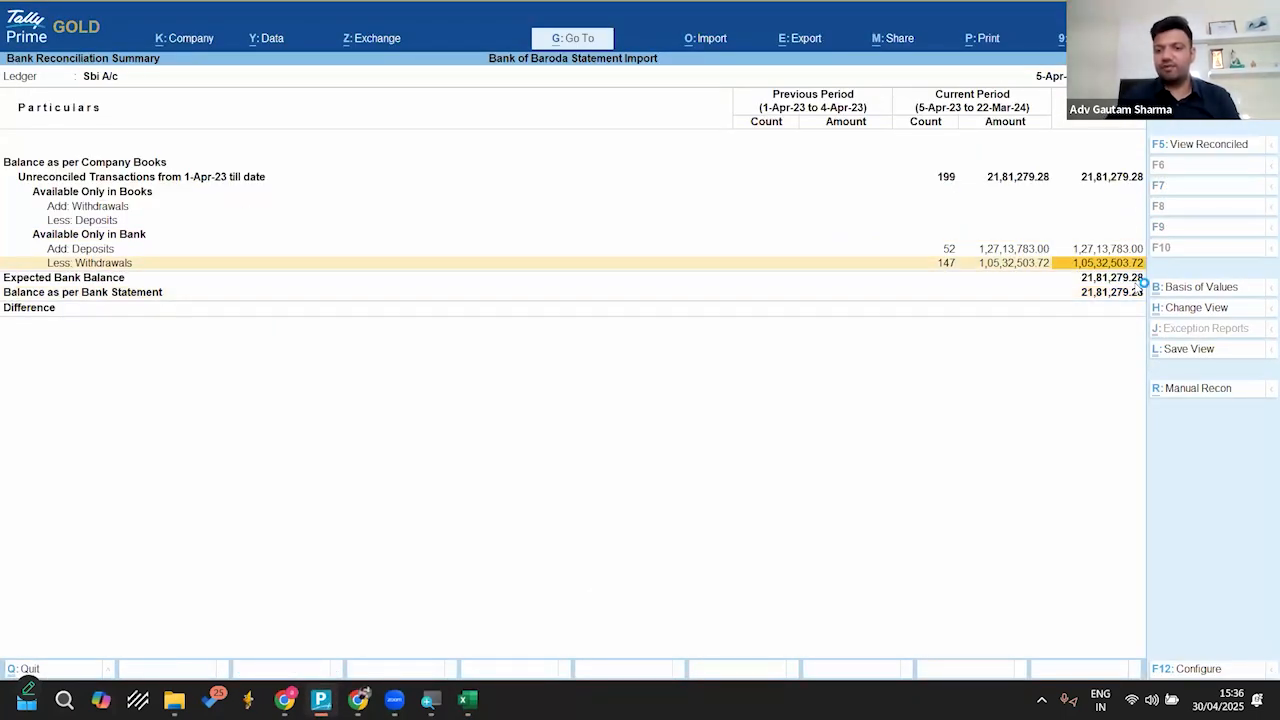
key("alt+Tab")
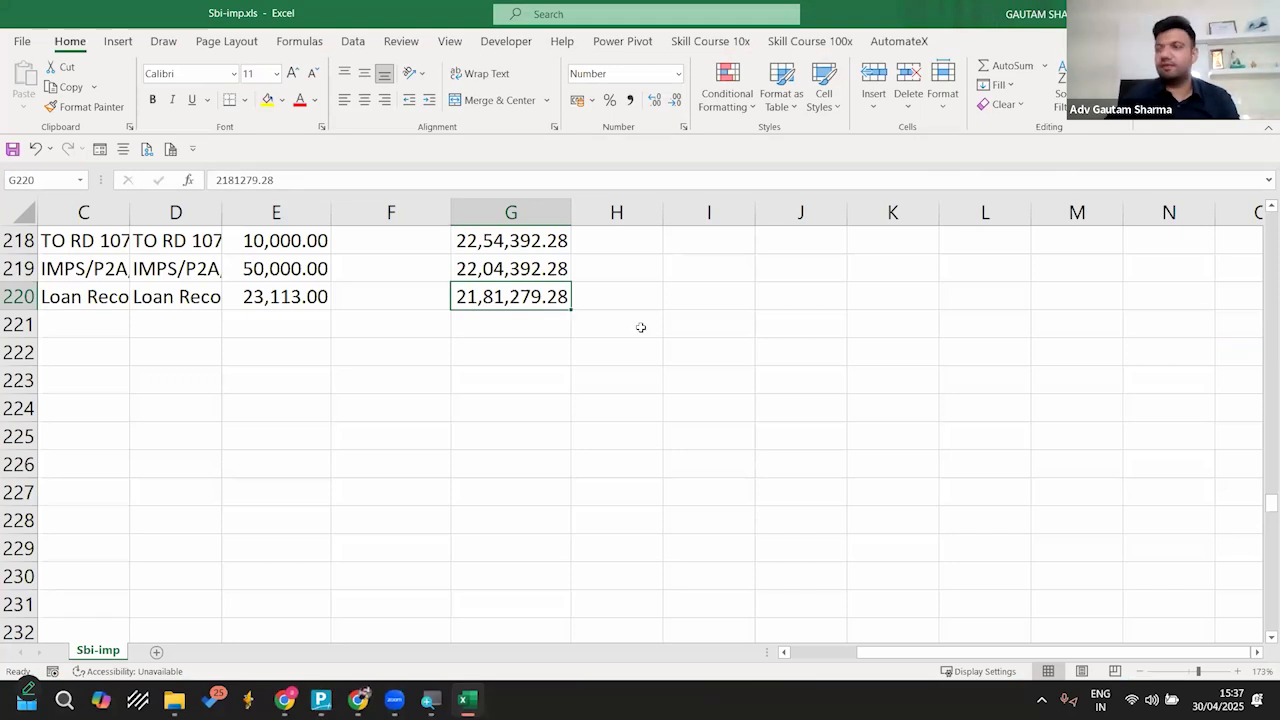
key("alt+Tab")
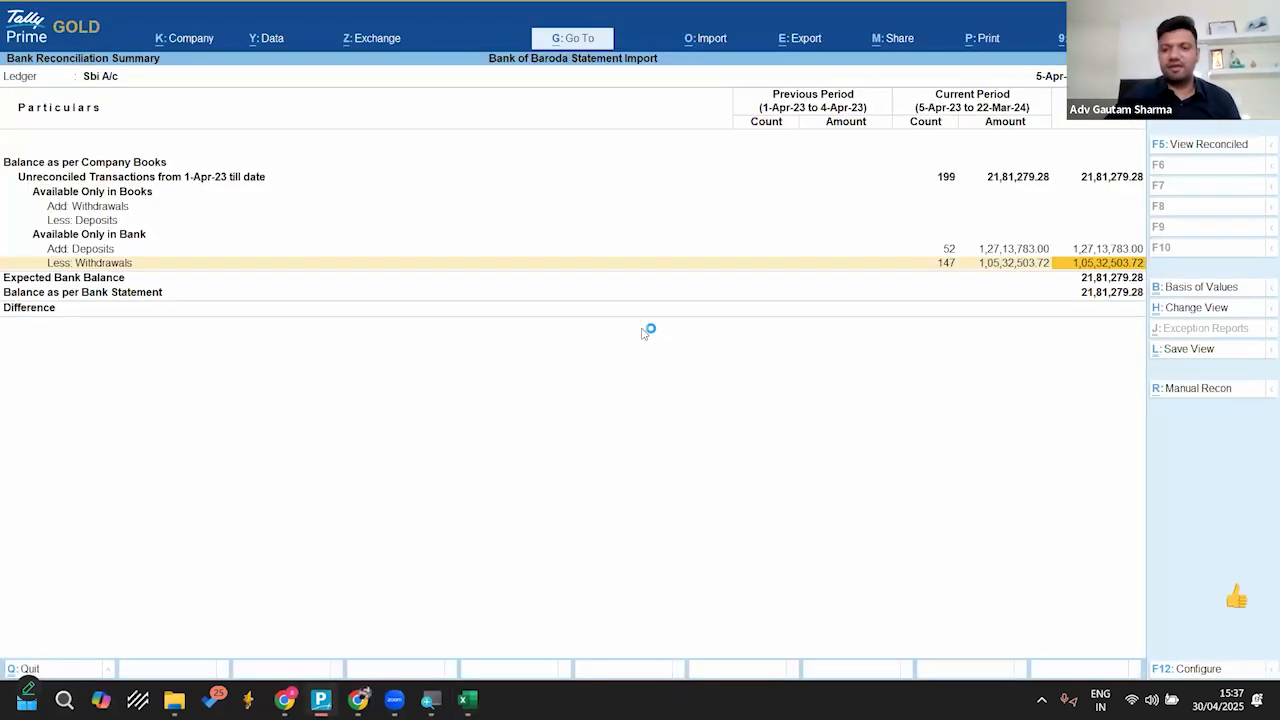
Step: Select all Sbi A/c entries available only in the bank and start creating multiple vouchers from them
key("Up")
key("Up")
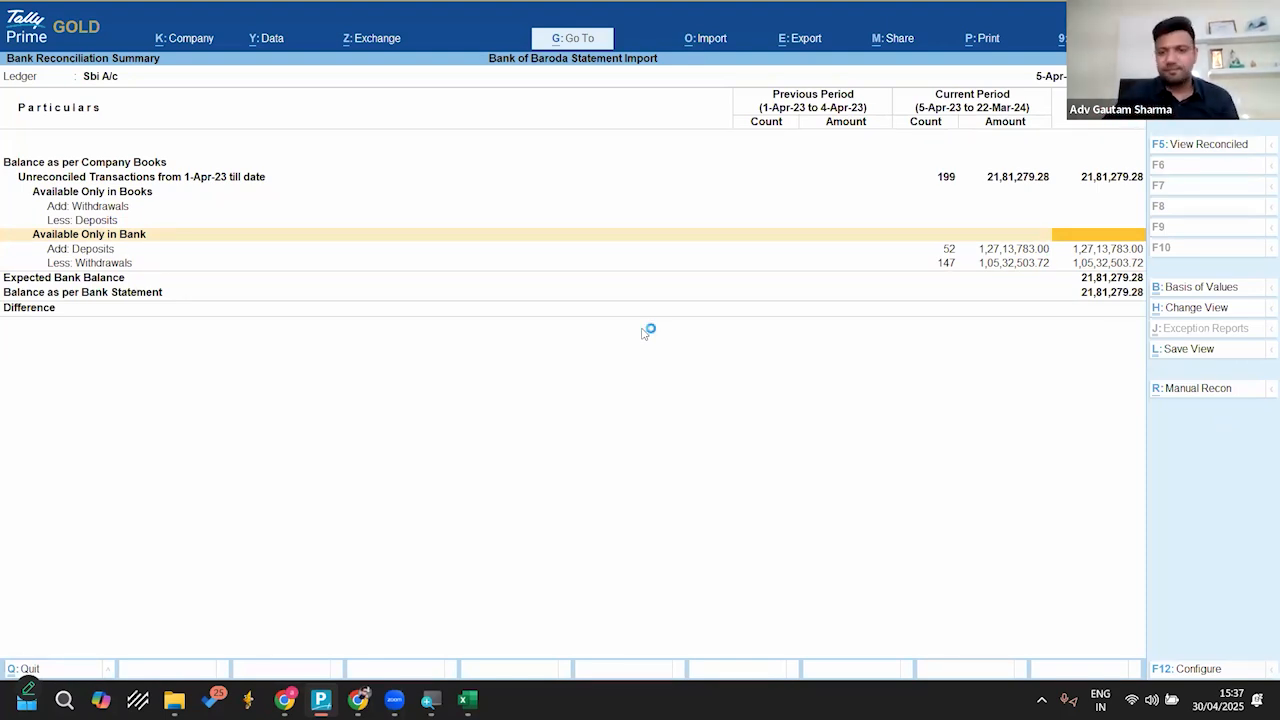
key("Down")
key("Down")
key("Up")
key("Up")
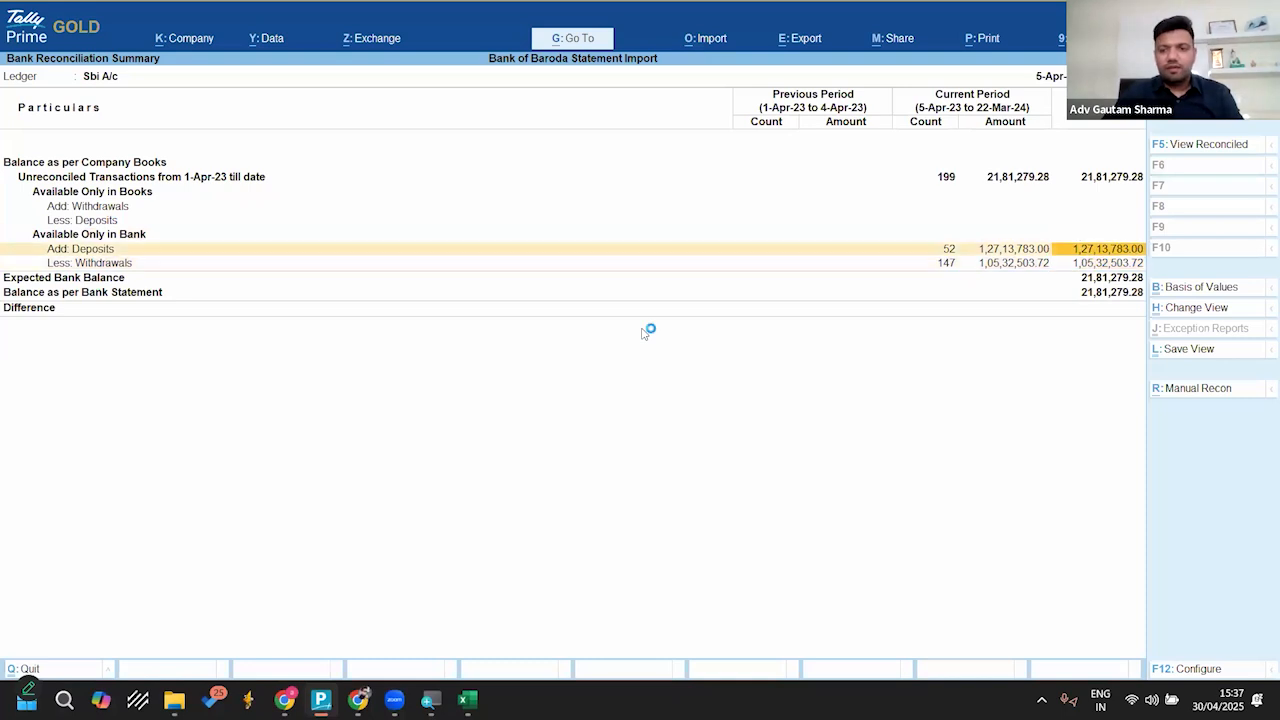
key("Return")
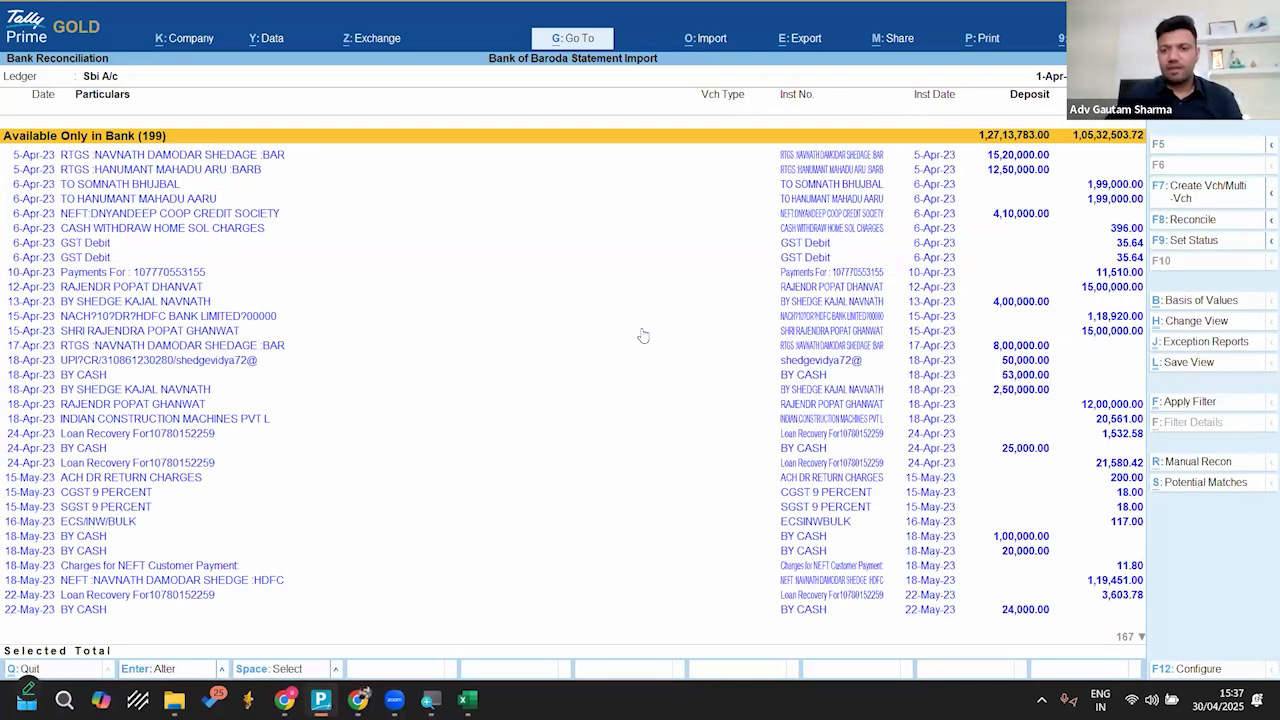
key("ctrl+space")
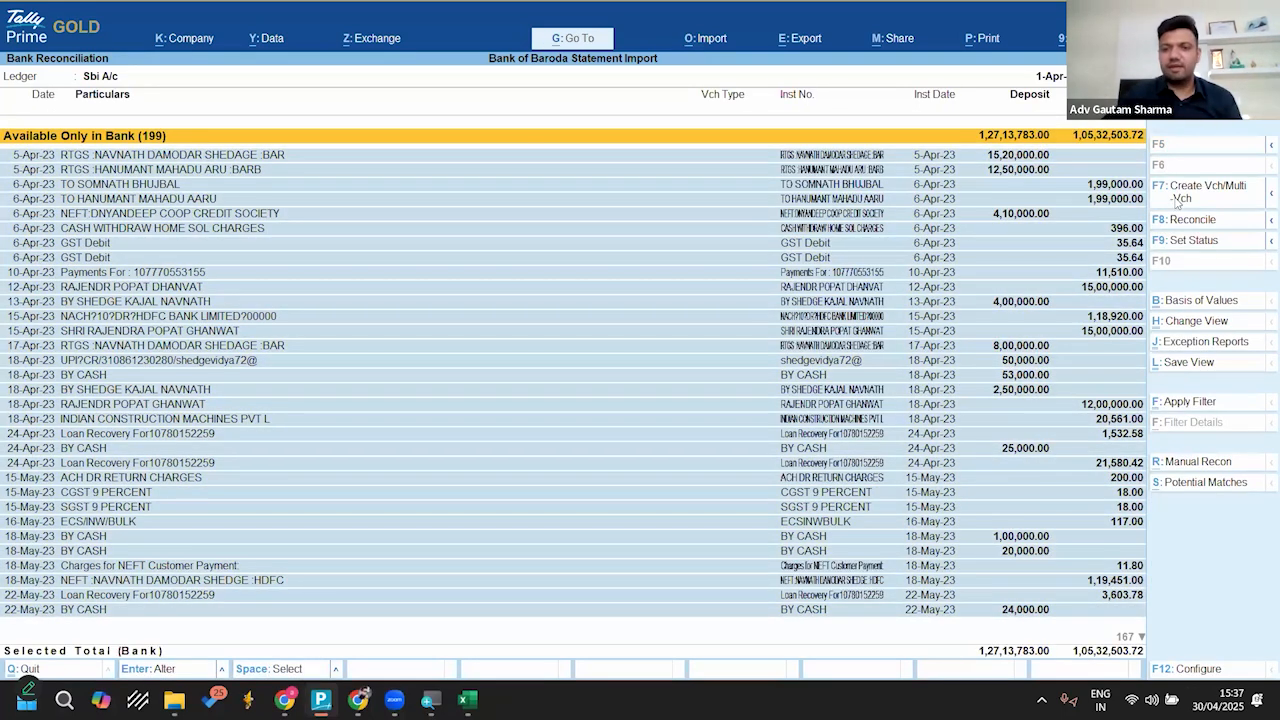
left_click(1182, 198)
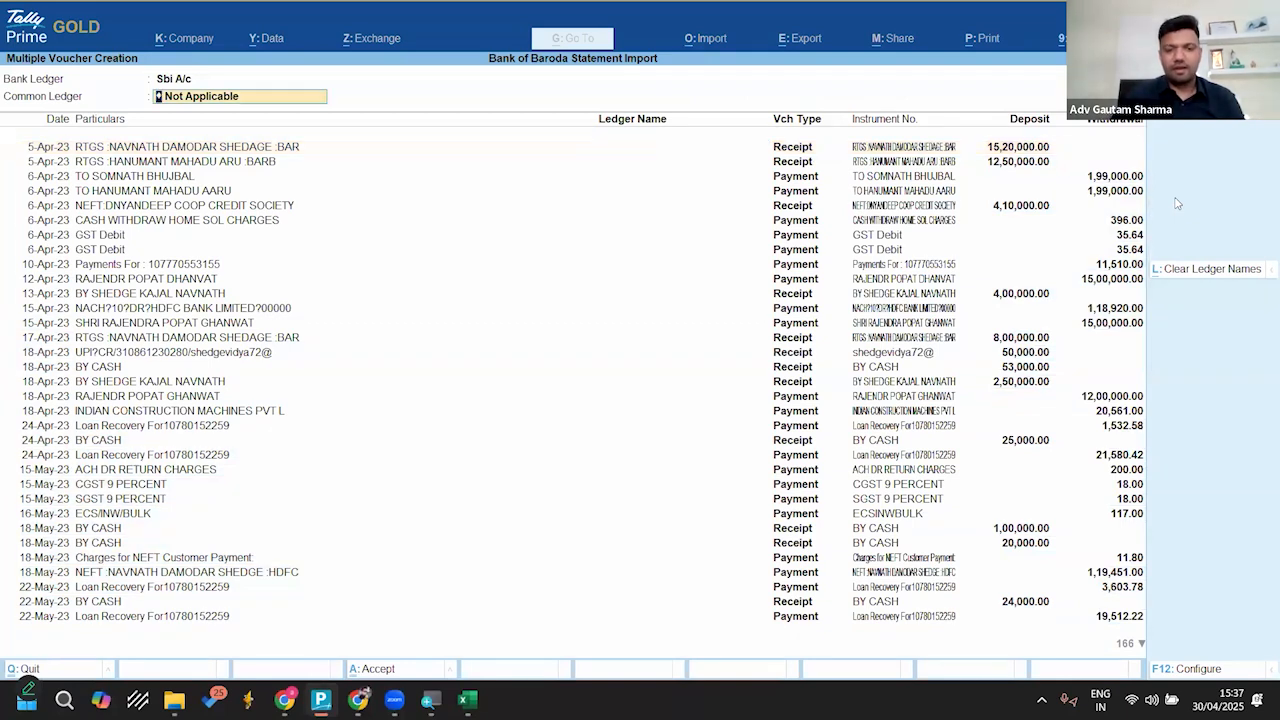
Step: Create the vouchers with Suspense as the common ledger and mark them all as regular and reconciled
type("Sus")
key("Return")
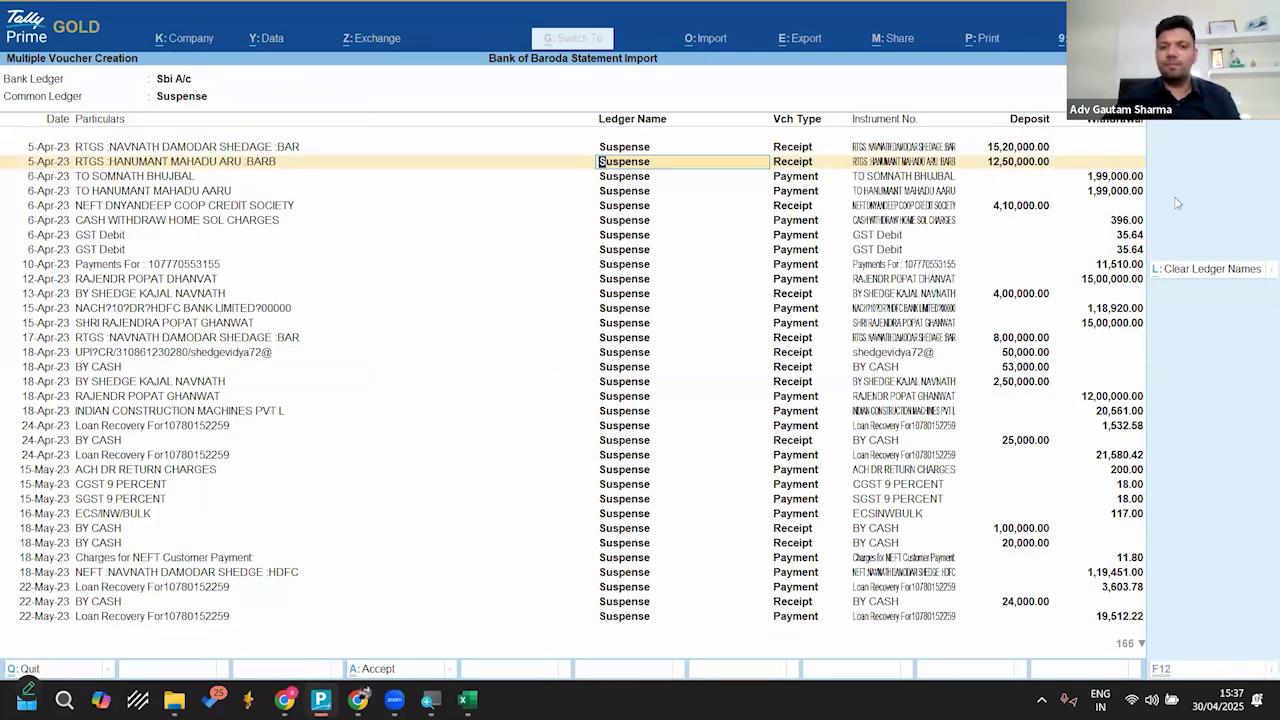
key("ctrl+a")
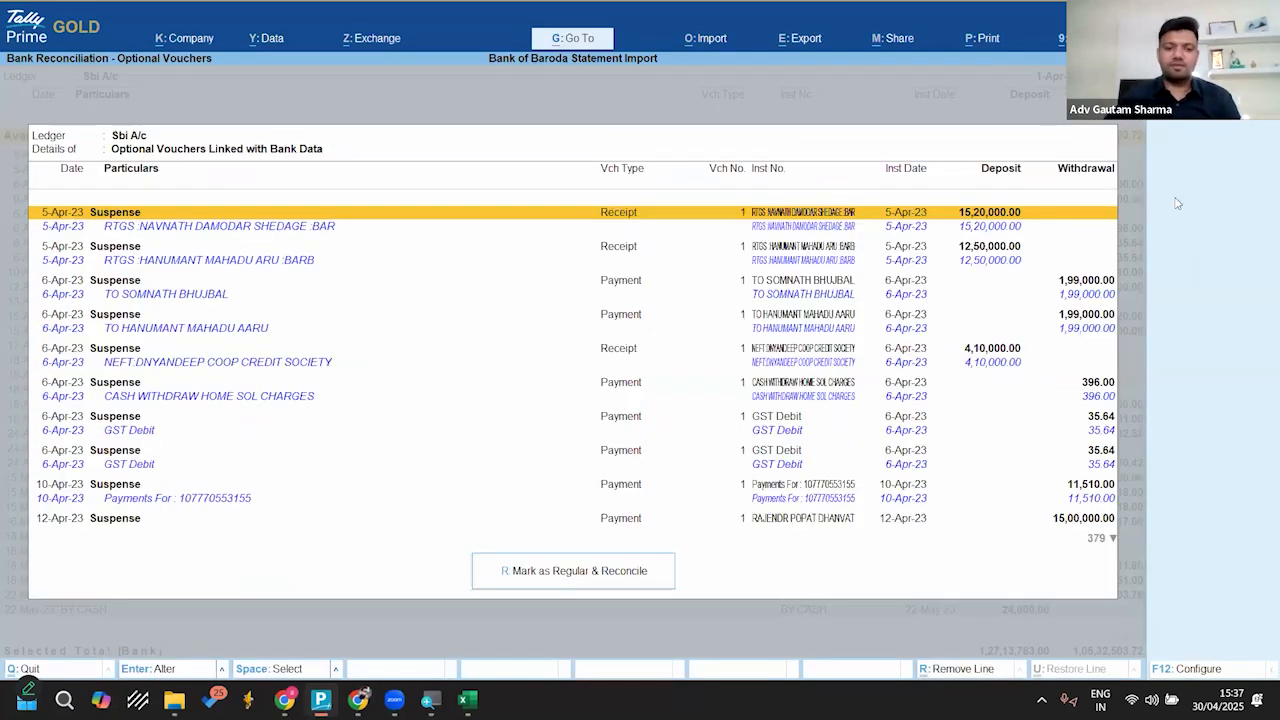
left_click(603, 571)
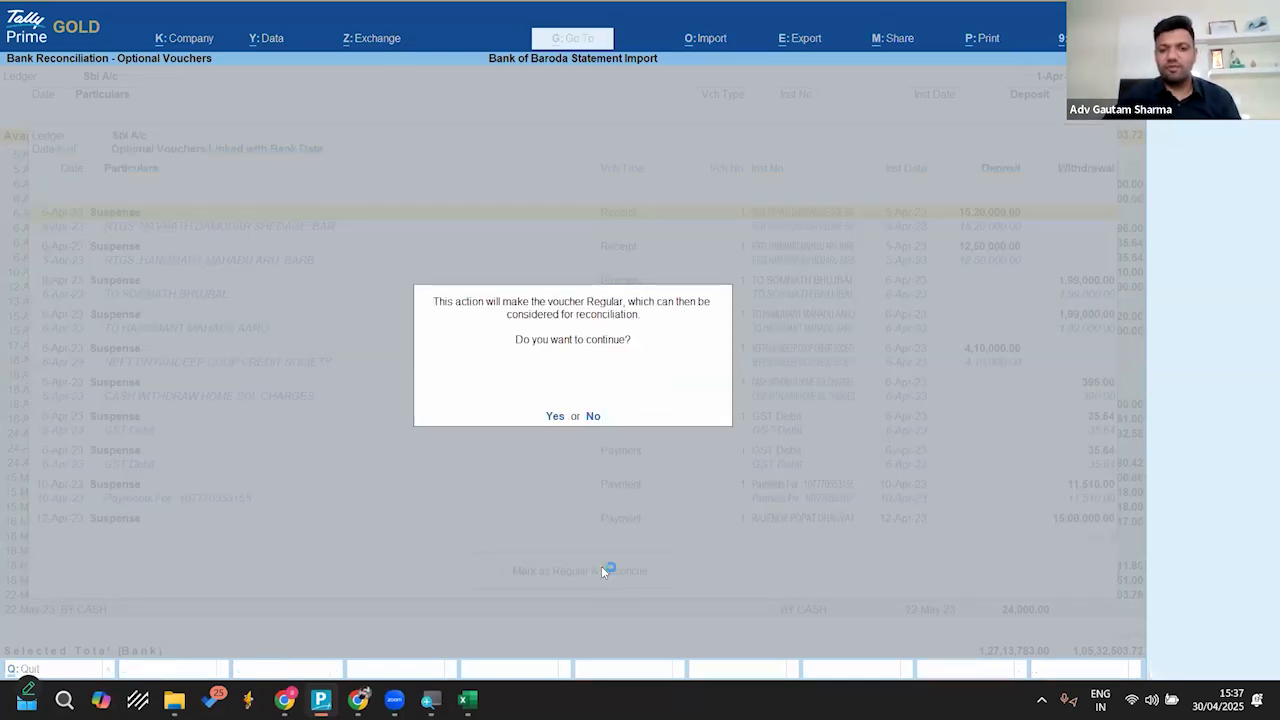
key("Return")
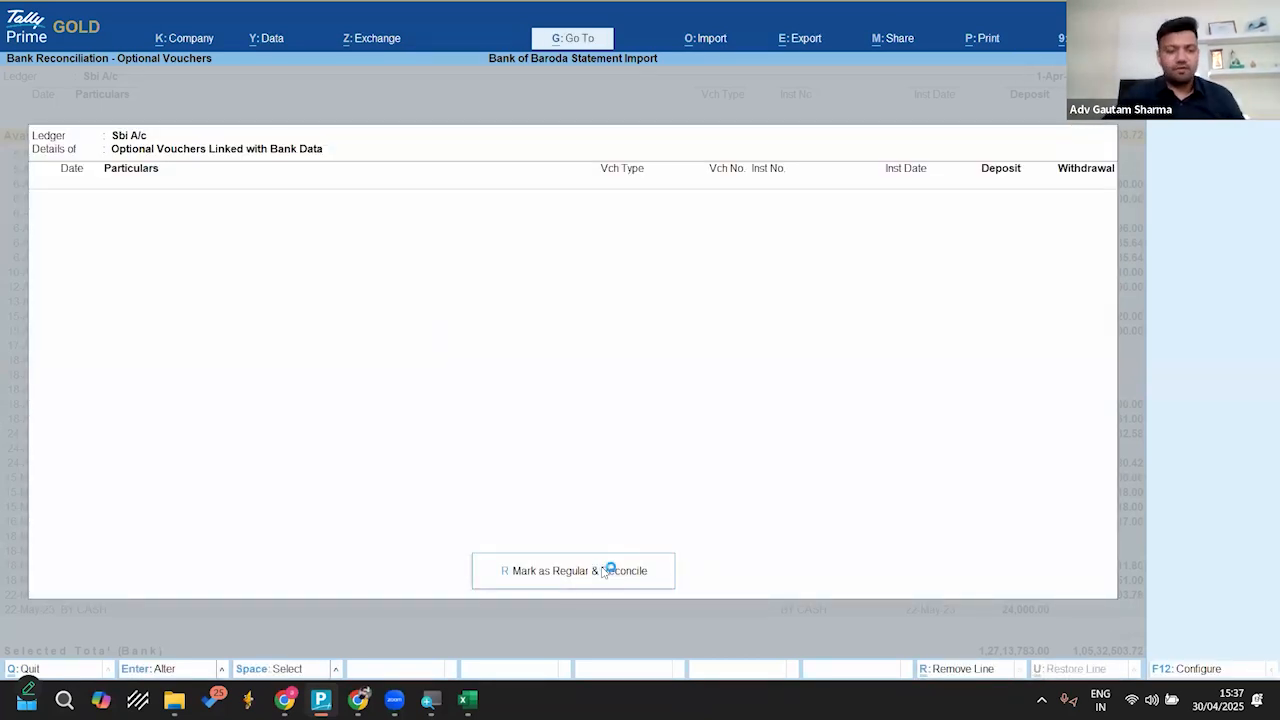
Step: Open the Ledger Vouchers report of Sbi A/c and check it against the statement in Excel
key("Escape")
key("Escape")
type("dalsb")
key("Return")
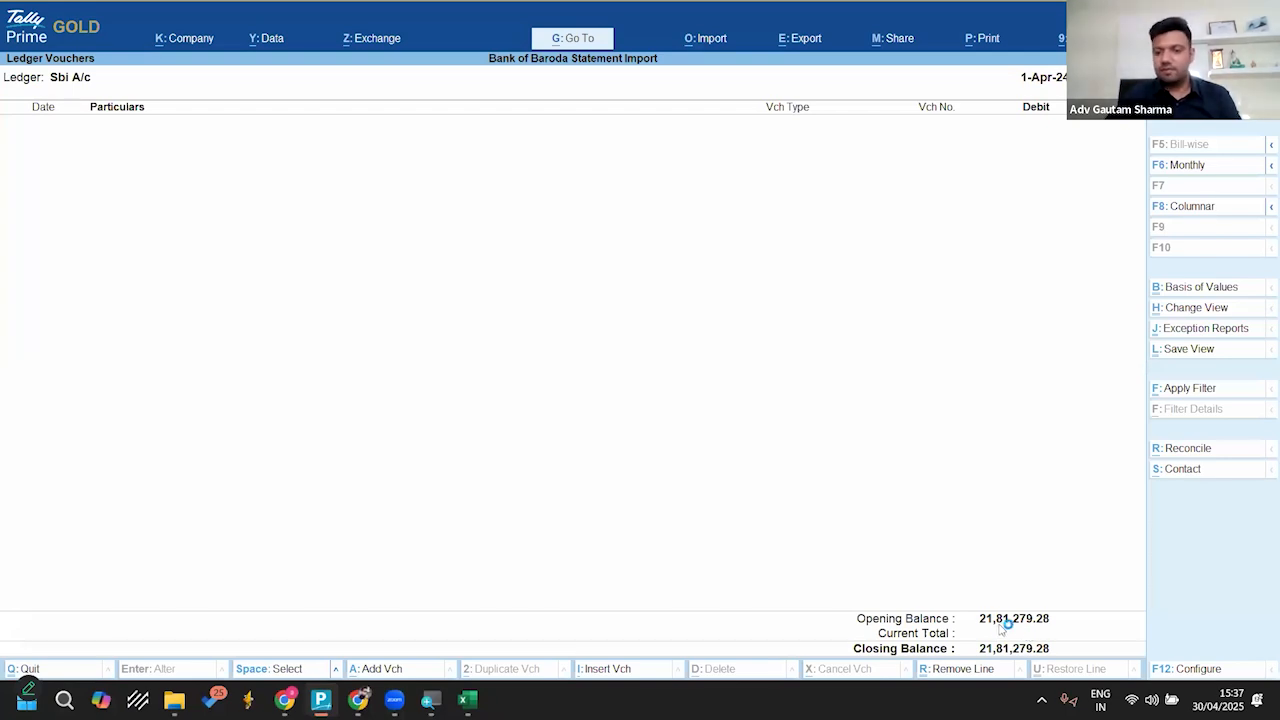
left_click(466, 699)
key("alt+Tab")
Step: Set the ledger report period from 1-4-2023 to 31-3-2025 and go to the last vouchers
key("alt+F2")
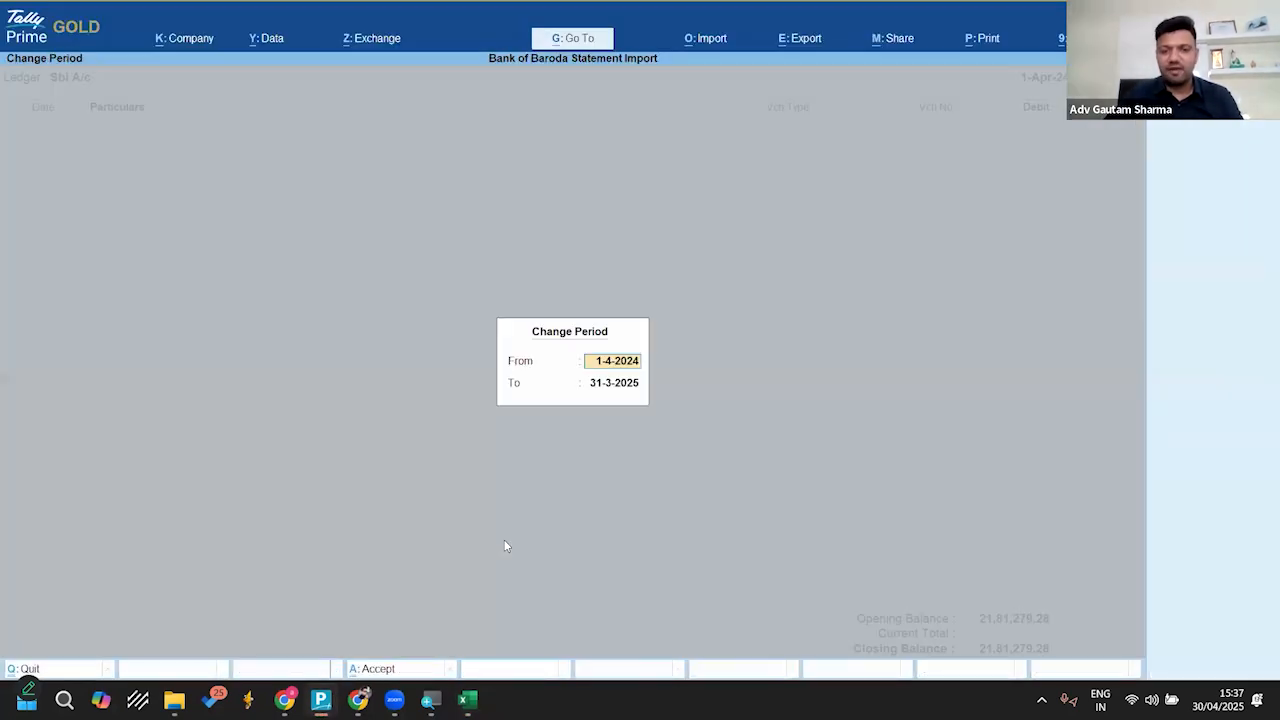
type("a23")
key("Return")
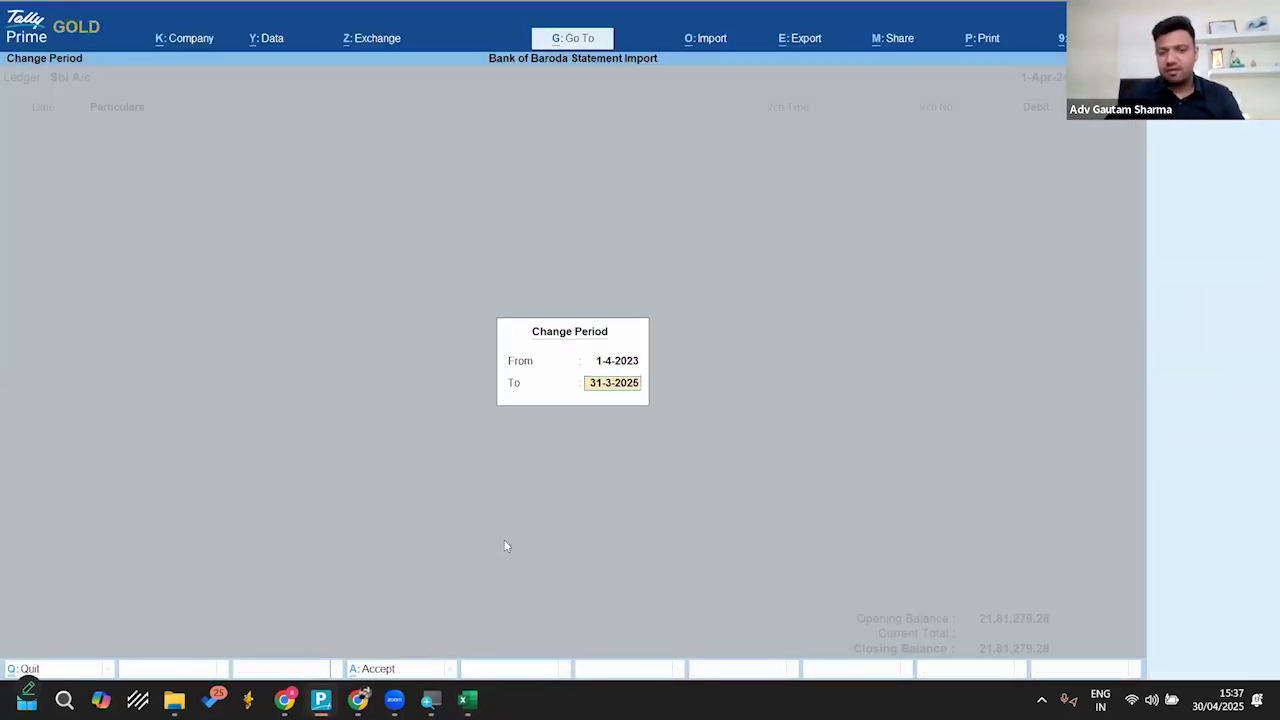
key("Return")
key("Page_Down")
key("Page_Down")
key("Page_Down")
key("Page_Down")
key("Page_Down")
key("Page_Down")
key("Page_Down")
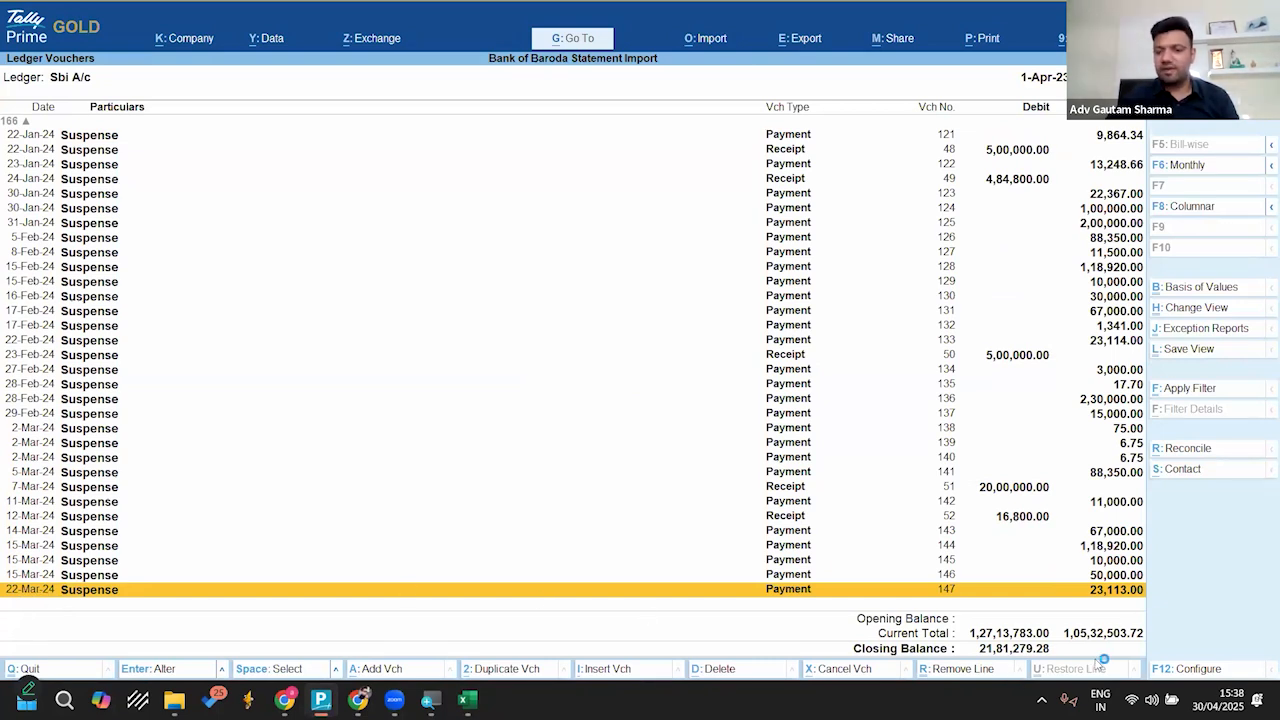
Step: Enter the Sbi A/c closing balance 2181279.28 in the calculator for reference
key("ctrl+n")
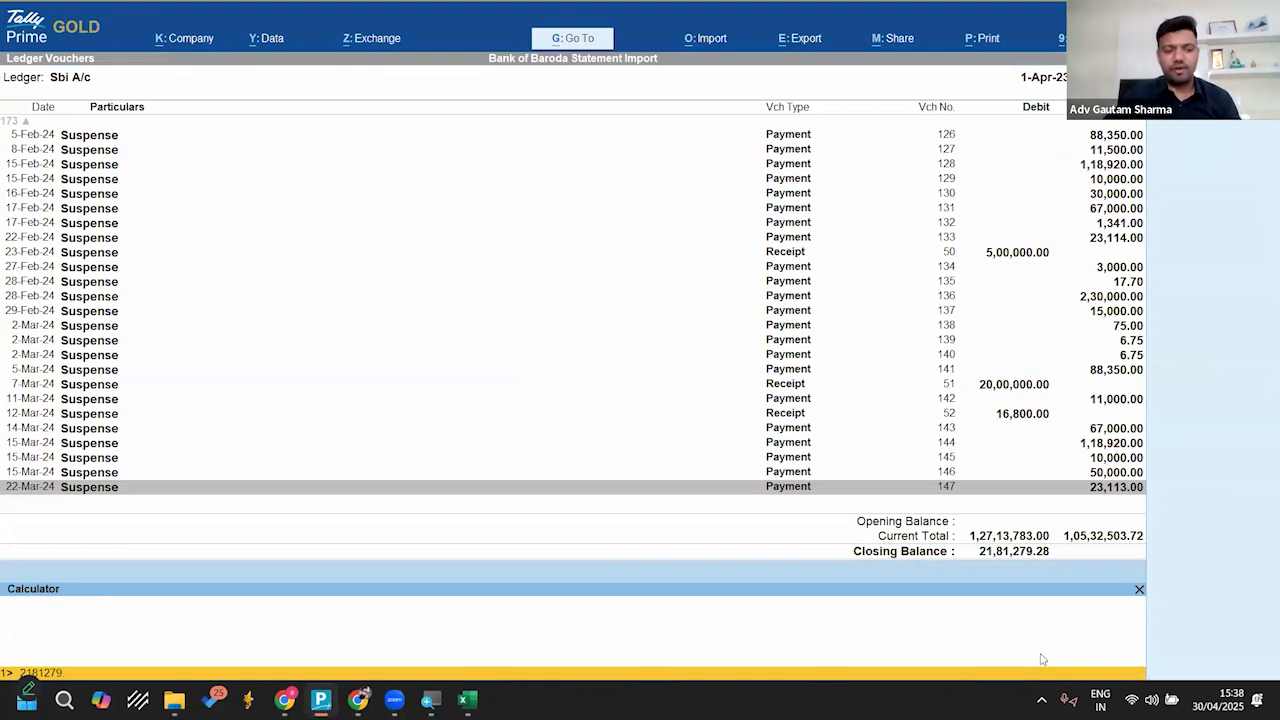
key("Return")
key("ctrl+m")
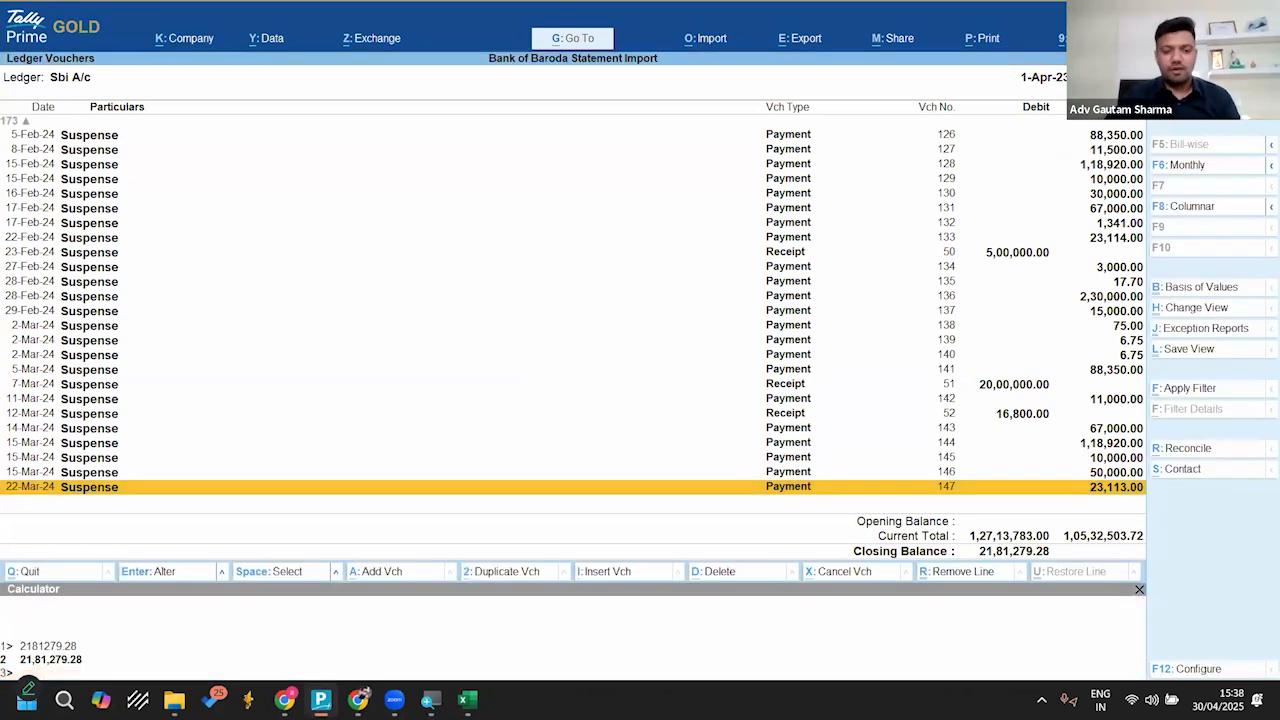
Step: Switch to Sbi-imp.xls in Excel and enter 30-04-2025 as transaction date and value date in row 221
left_click(464, 700)
key("Down")
key("Left")
key("Left")
key("Left")
key("Left")
key("Left")
key("Left")
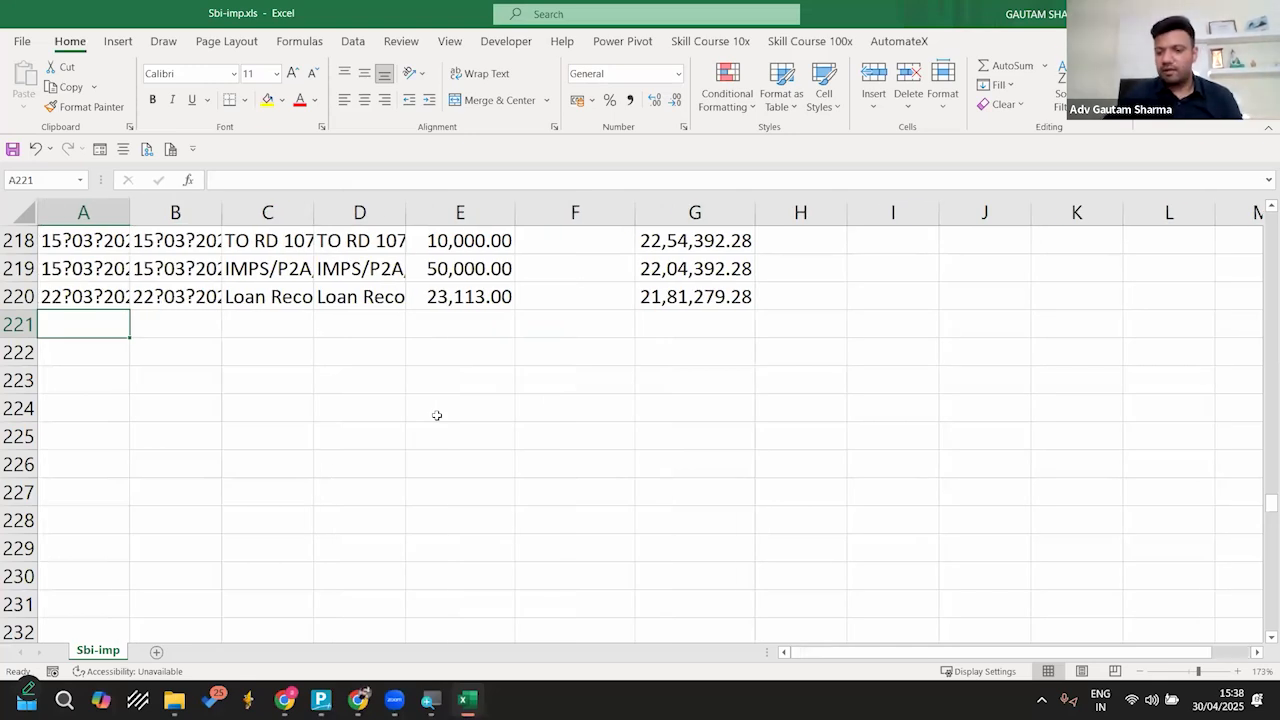
type("30")
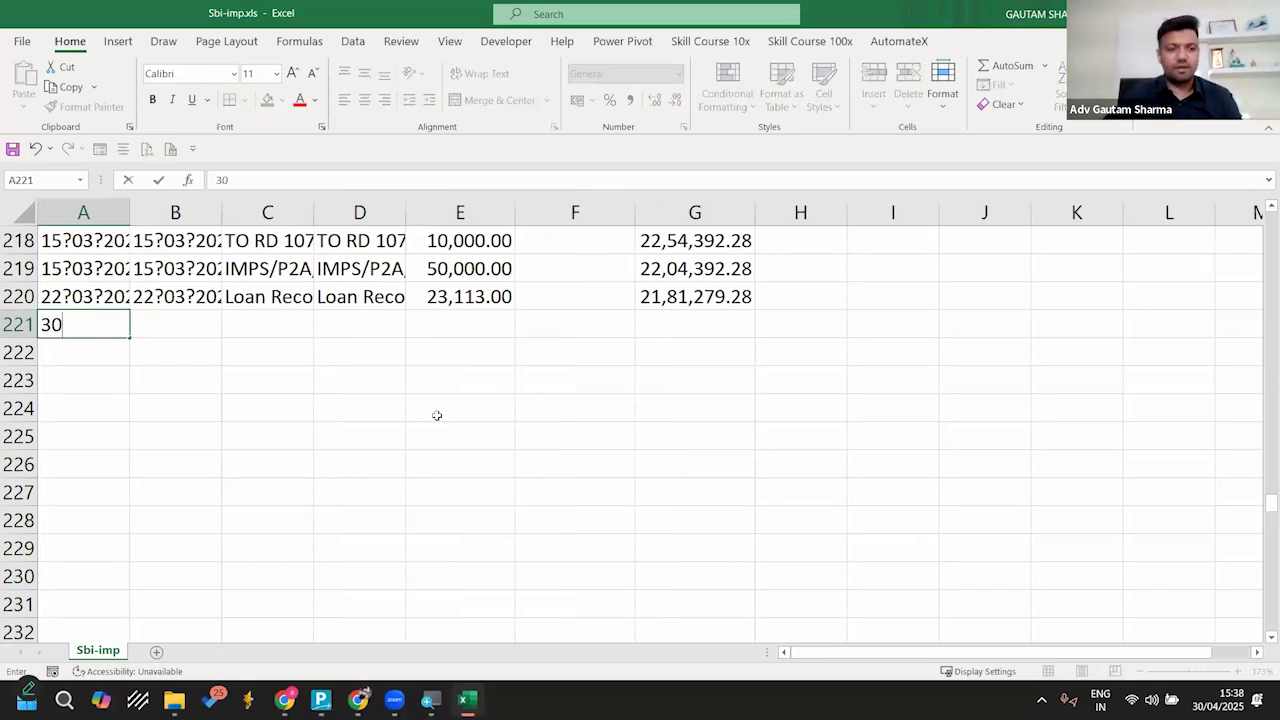
type("-04-2025")
key("Return")
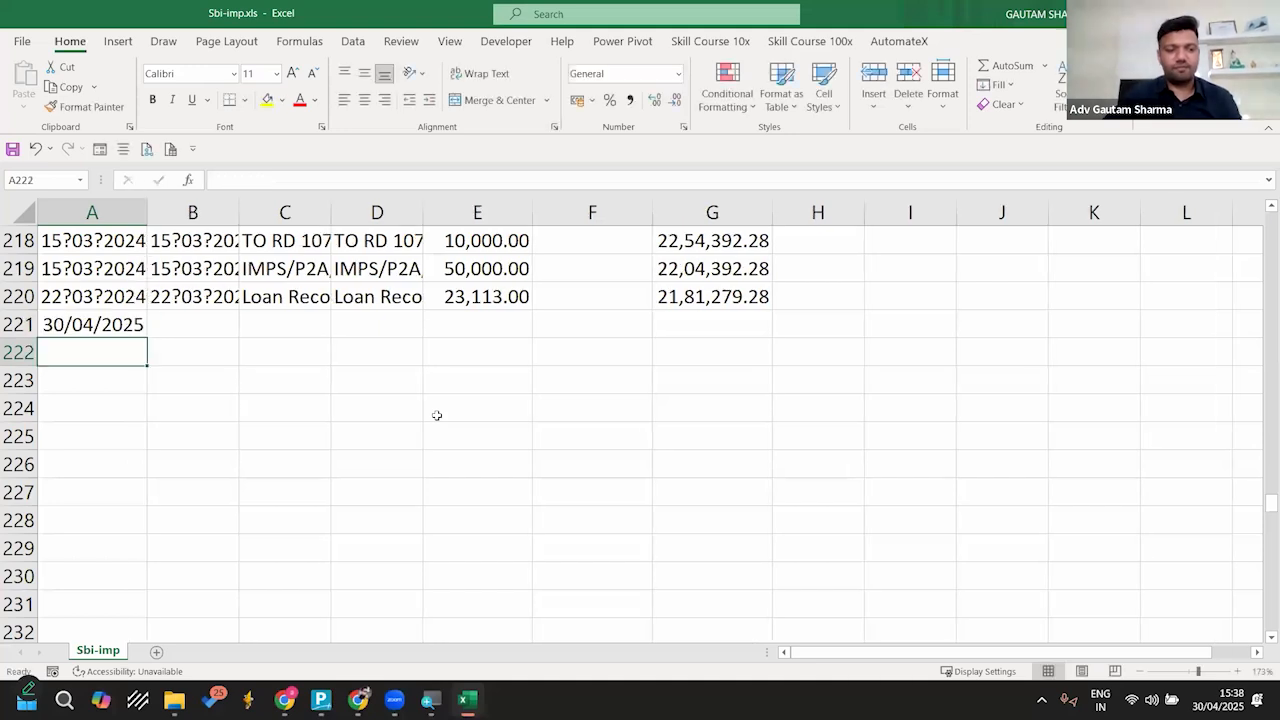
key("Up")
key("Right")
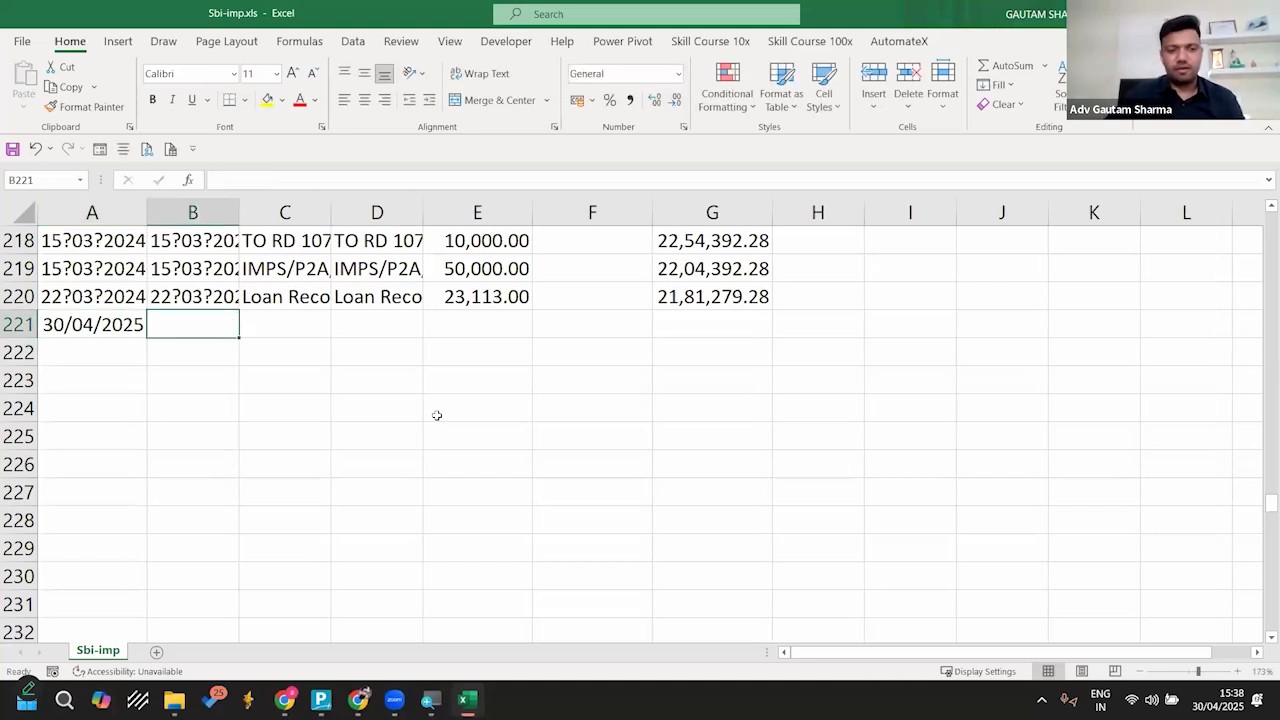
key("ctrl+semicolon")
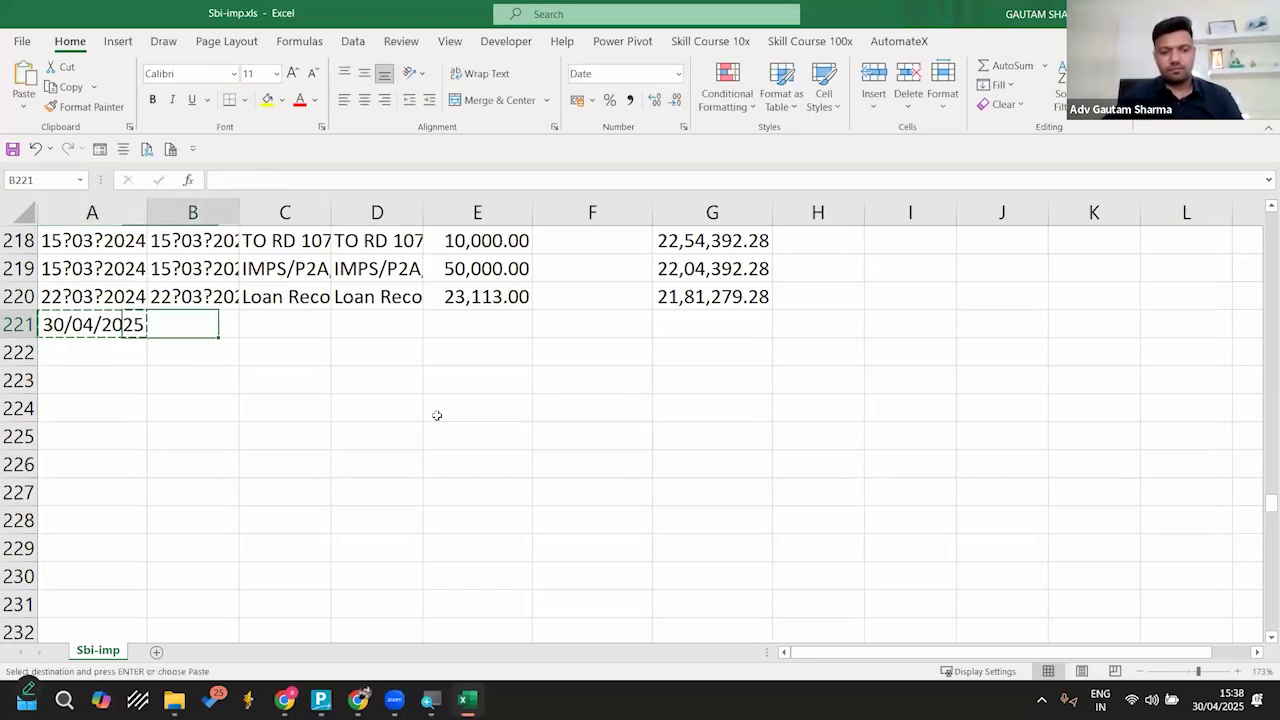
key("ctrl+Return")
Step: Fill in row 221 with a person's name as the description and 123456 as the reference number
key("Right")
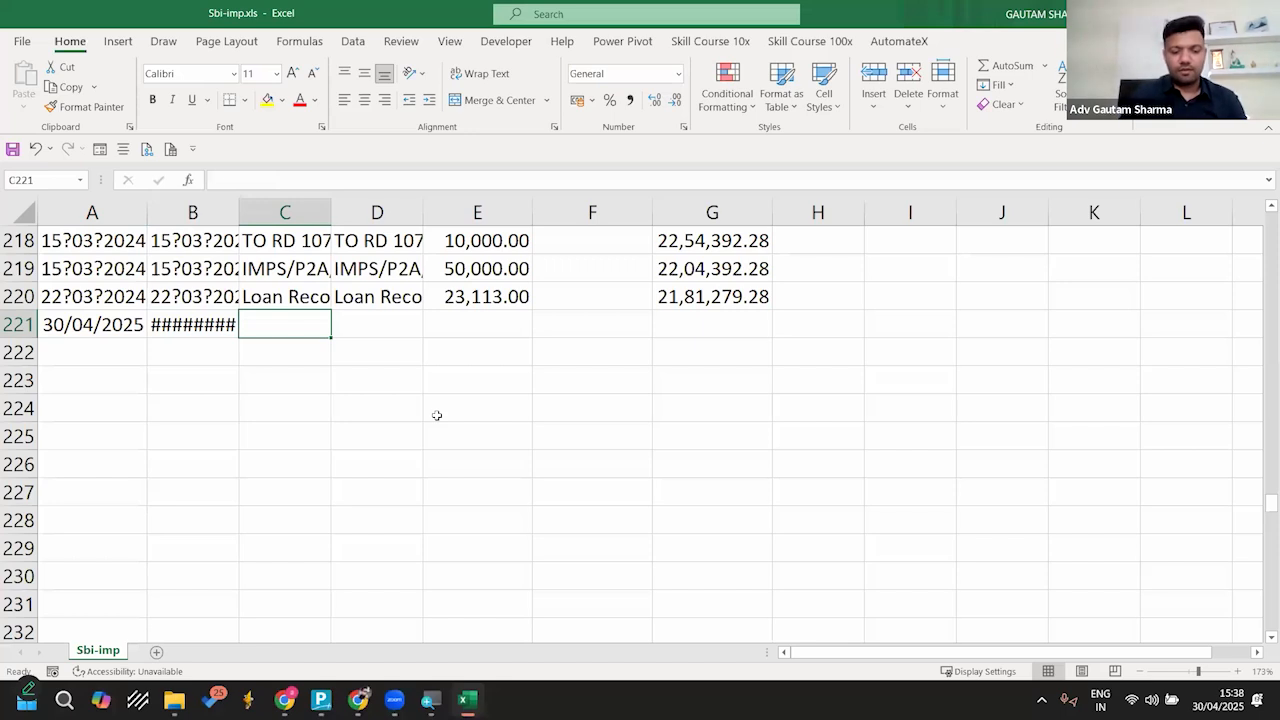
type("Gautam")
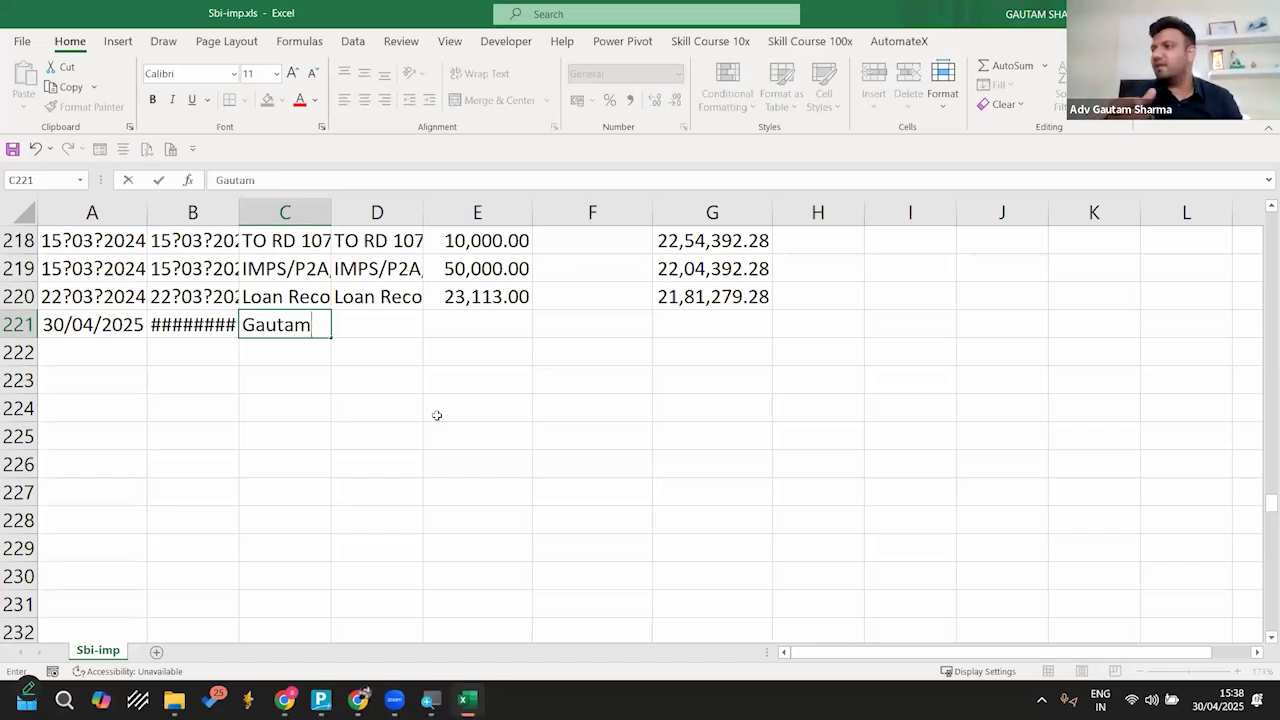
key("Right")
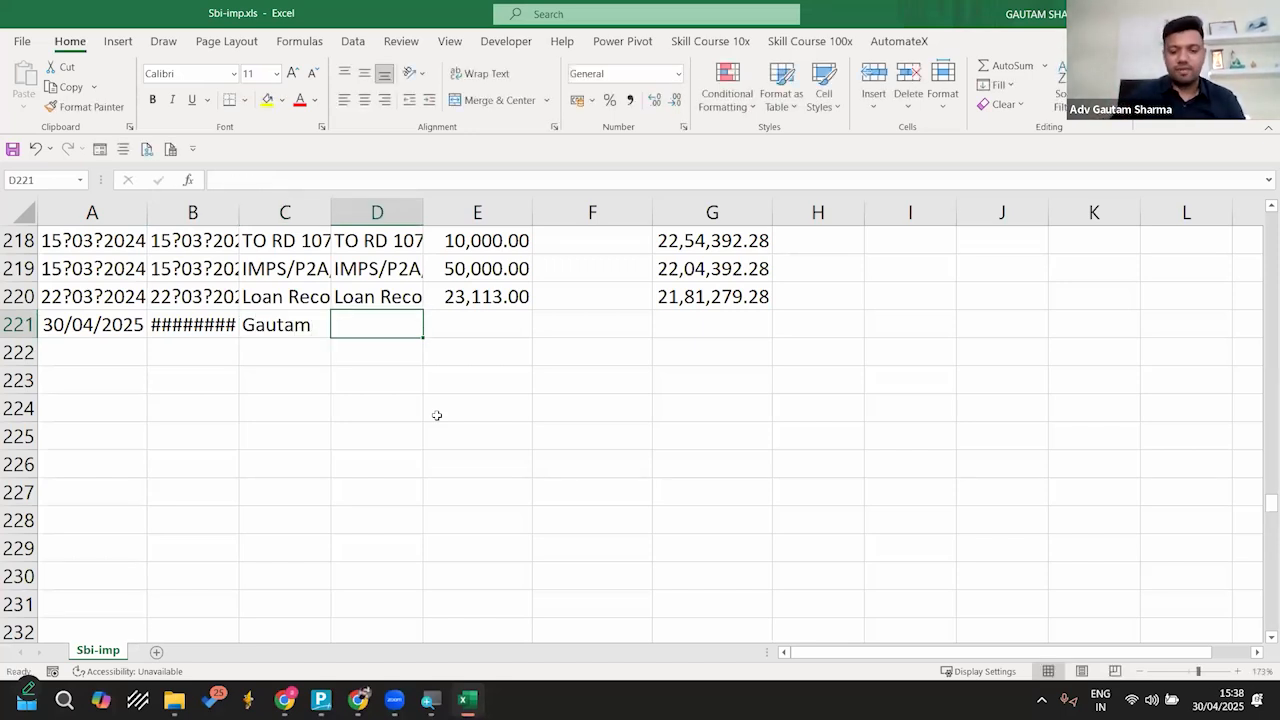
type("123456")
key("Return")
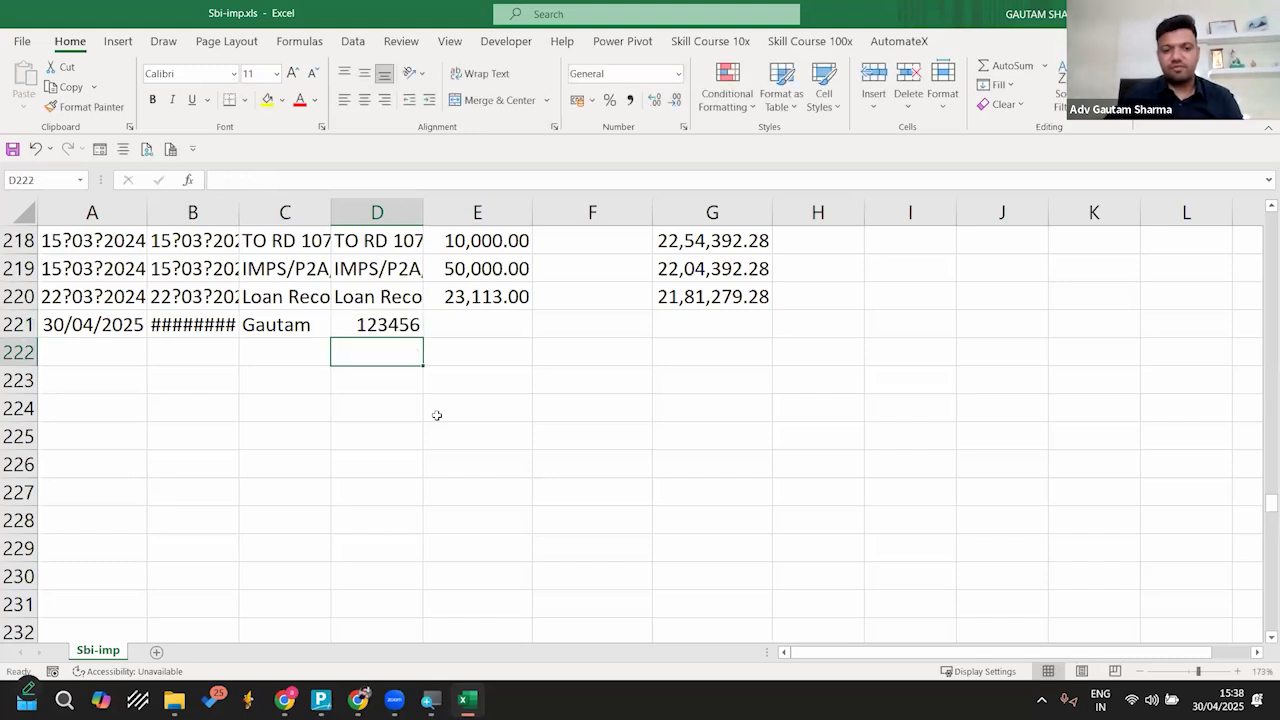
Step: Set the row 221 debit to 100 and copy the balance from the row above into G221
key("Up")
key("Right")
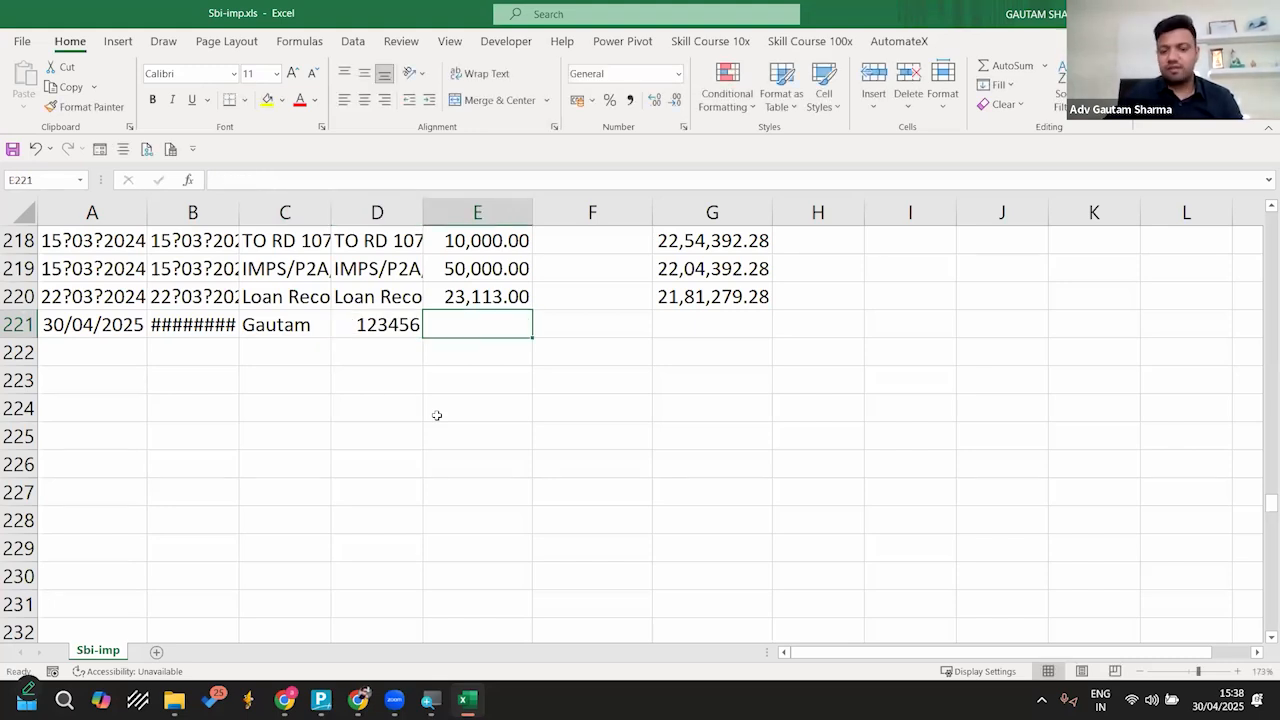
type("1")
key("Return")
key("Up")
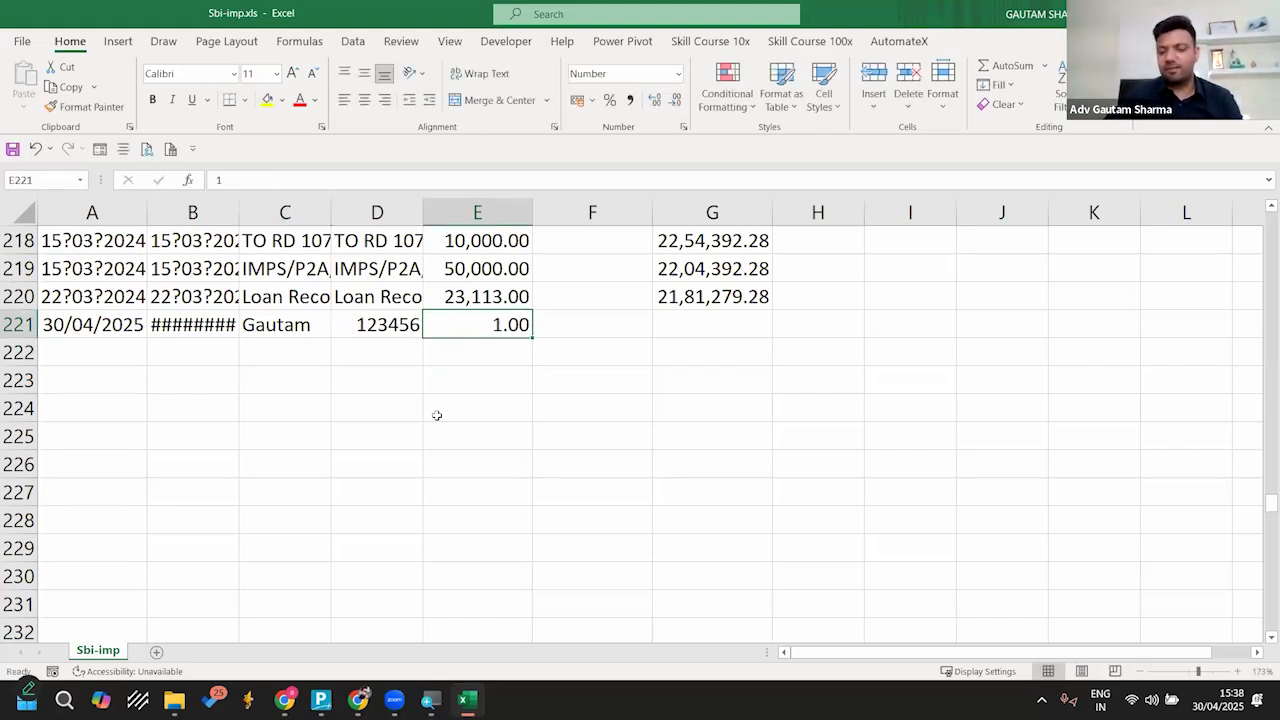
type("100")
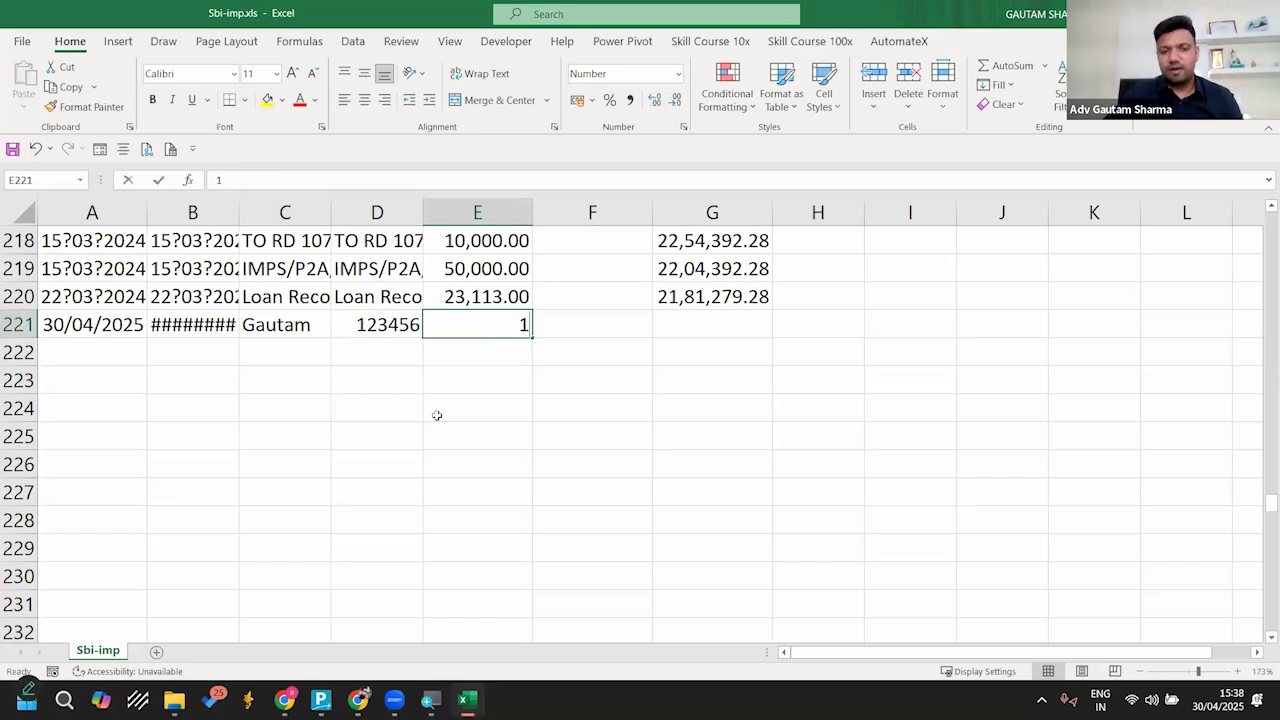
key("Return")
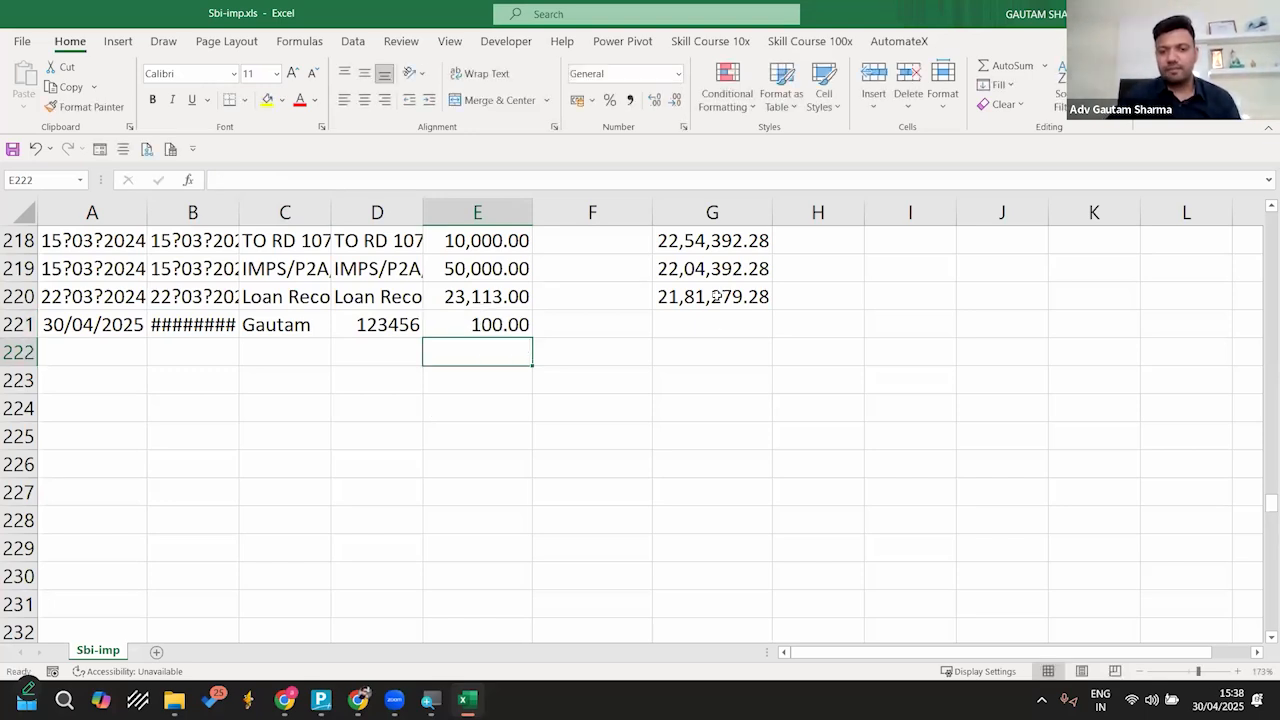
left_click(716, 297)
left_click_drag(772, 311, 777, 343)
Step: Copy the date, description, reference and debit cells of row 221 into row 222
left_click_drag(66, 326, 457, 330)
key("ctrl+c")
key("Down")
key("ctrl+v")
key("Escape")
Step: Change the row 222 description to another person's name and its reference number to 48512
key("Right")
key("Right")
type("pritam")
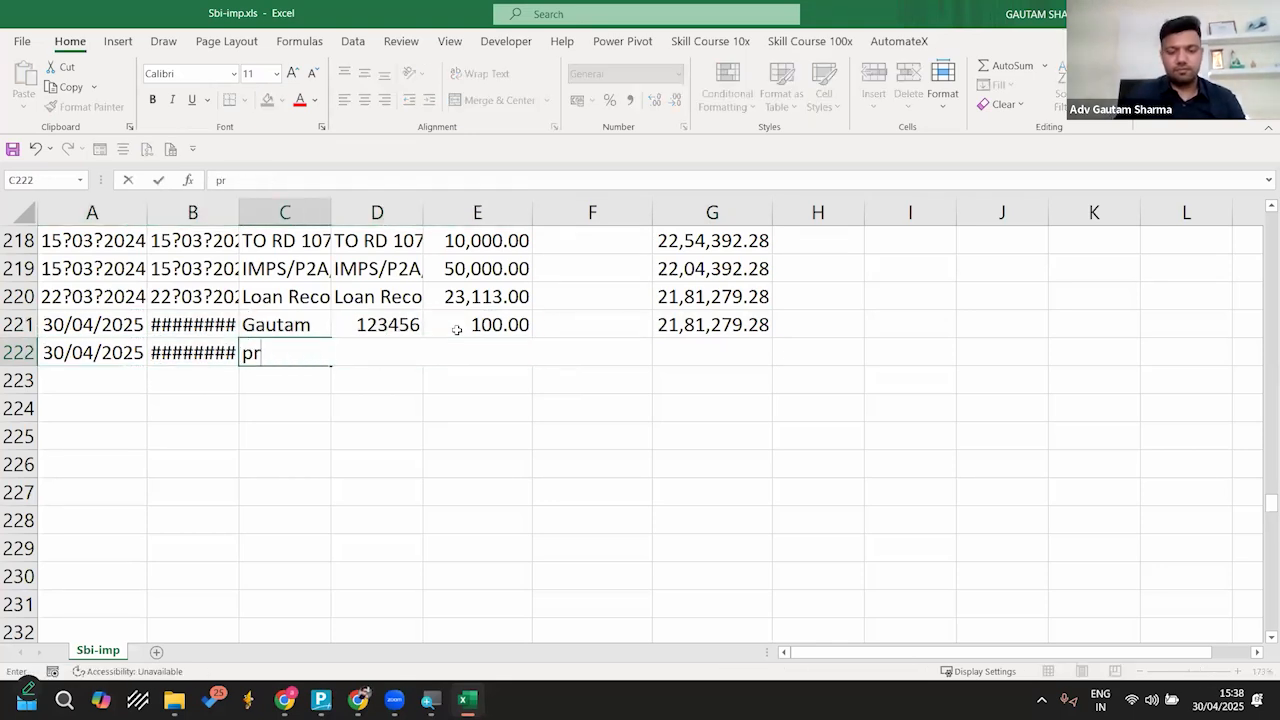
key("Return")
key("Up")
key("Right")
type("48512")
key("Return")
key("Up")
key("Right")
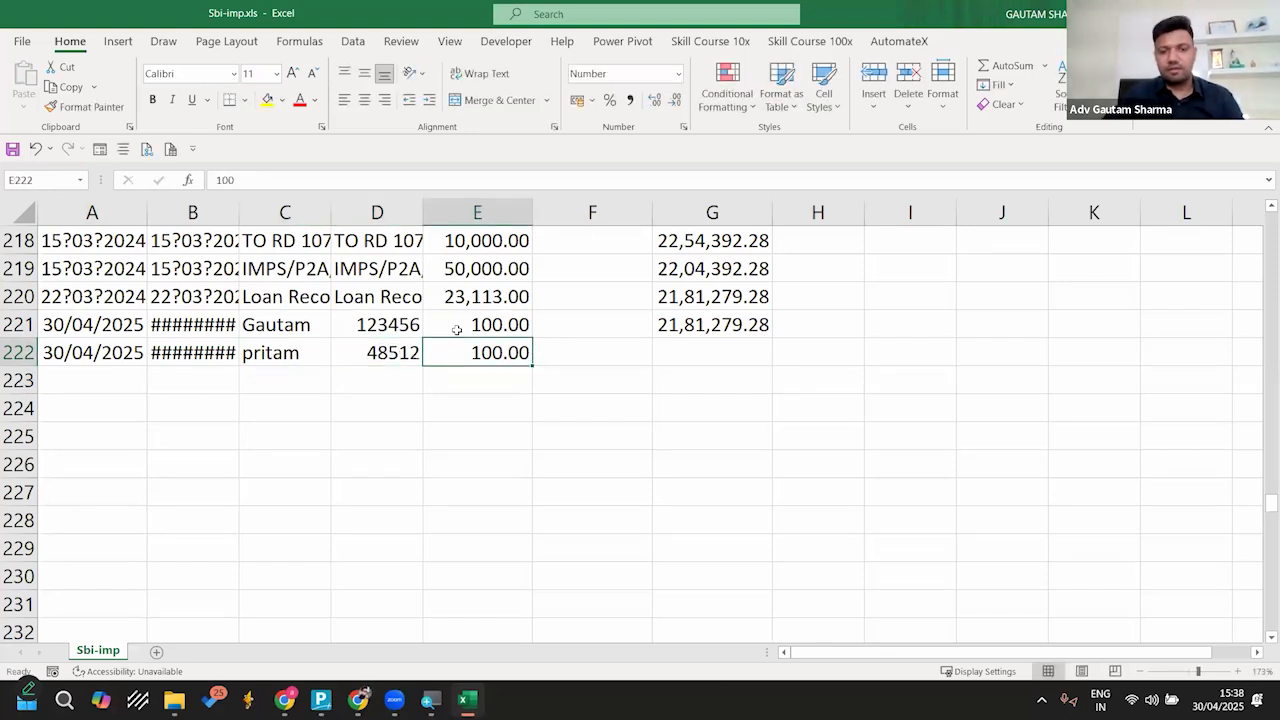
Step: Move the row 222 amount to the Credit column as 300 and copy the balance above into G222
key("ctrl+x")
key("Right")
key("ctrl+v")
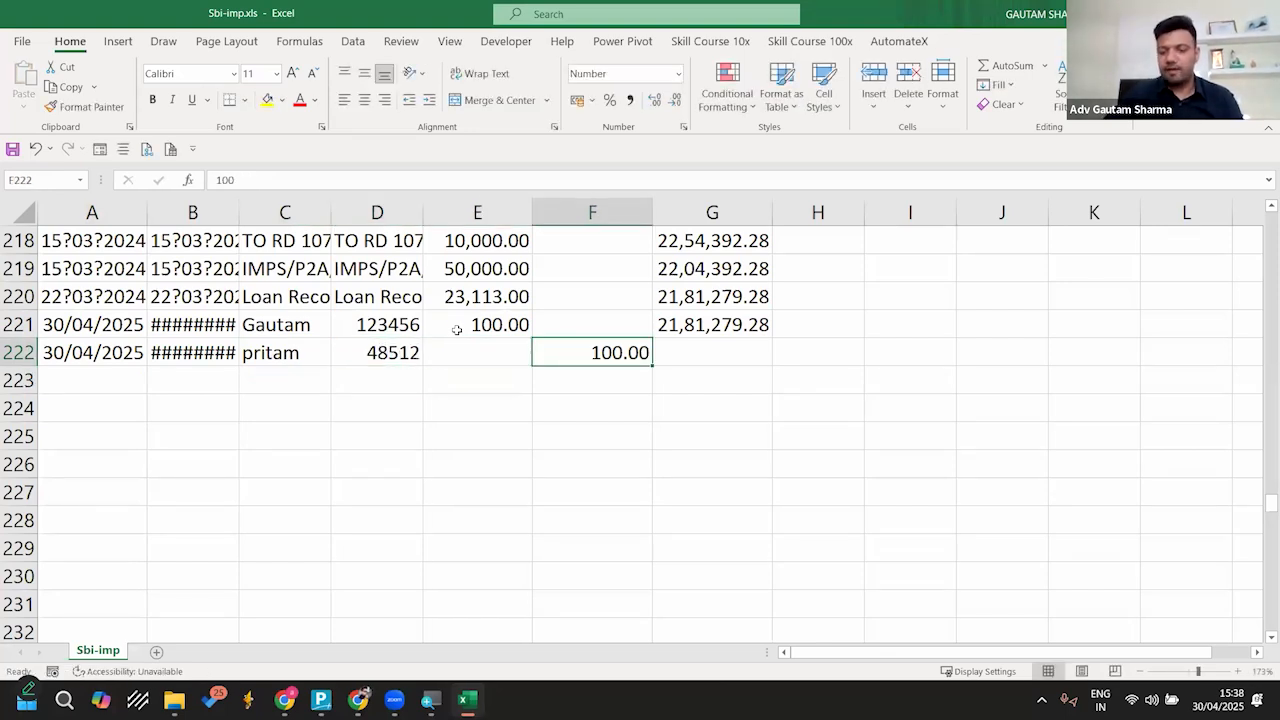
type("300")
key("Return")
key("Up")
key("Right")
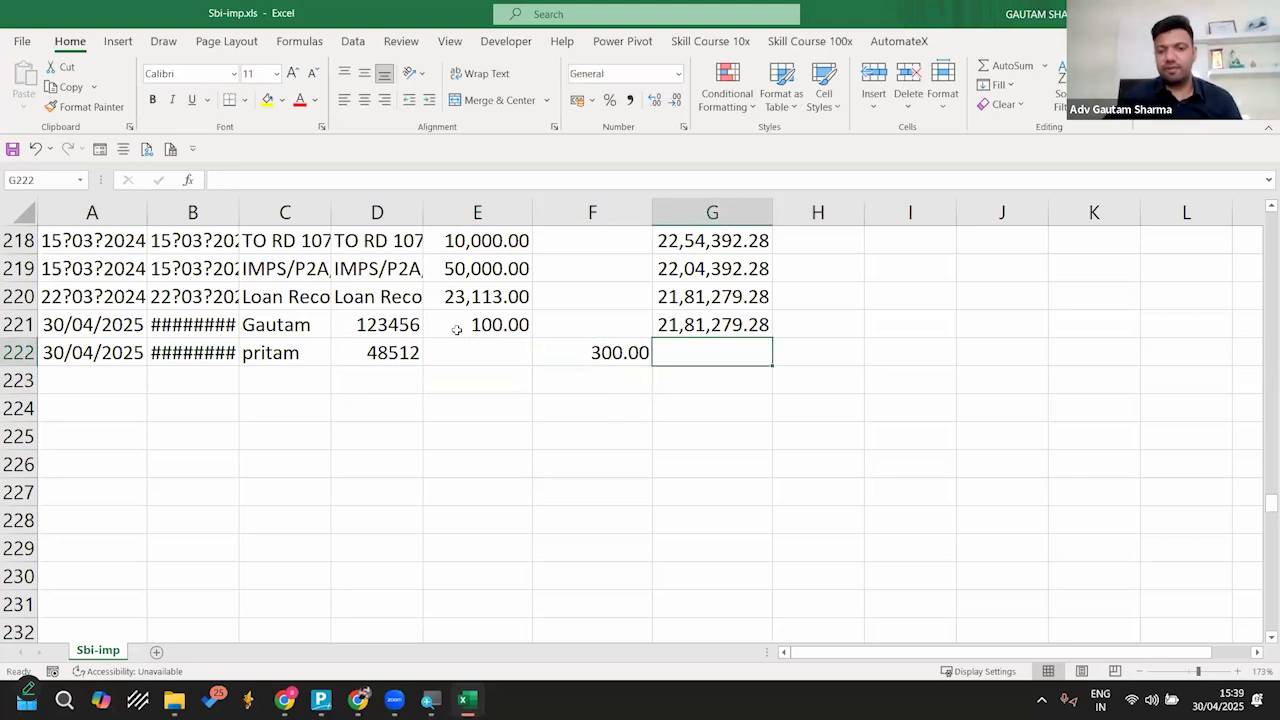
key("Up")
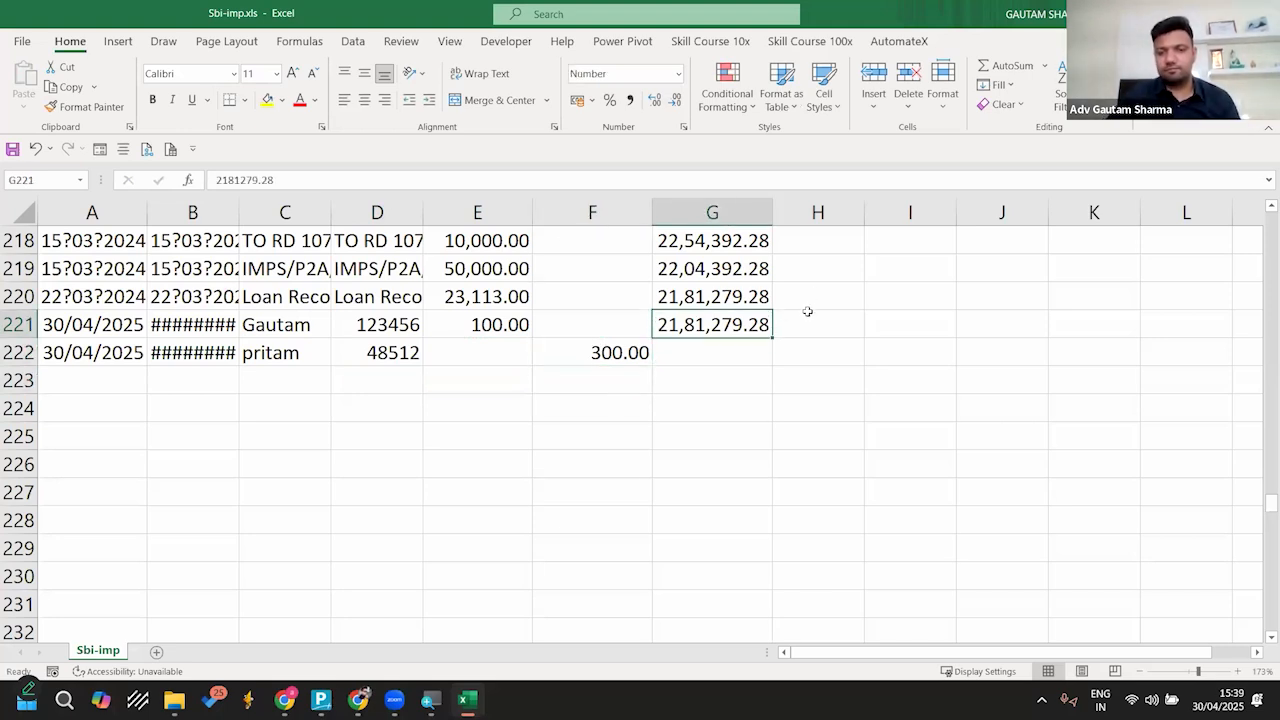
left_click_drag(772, 338, 777, 366)
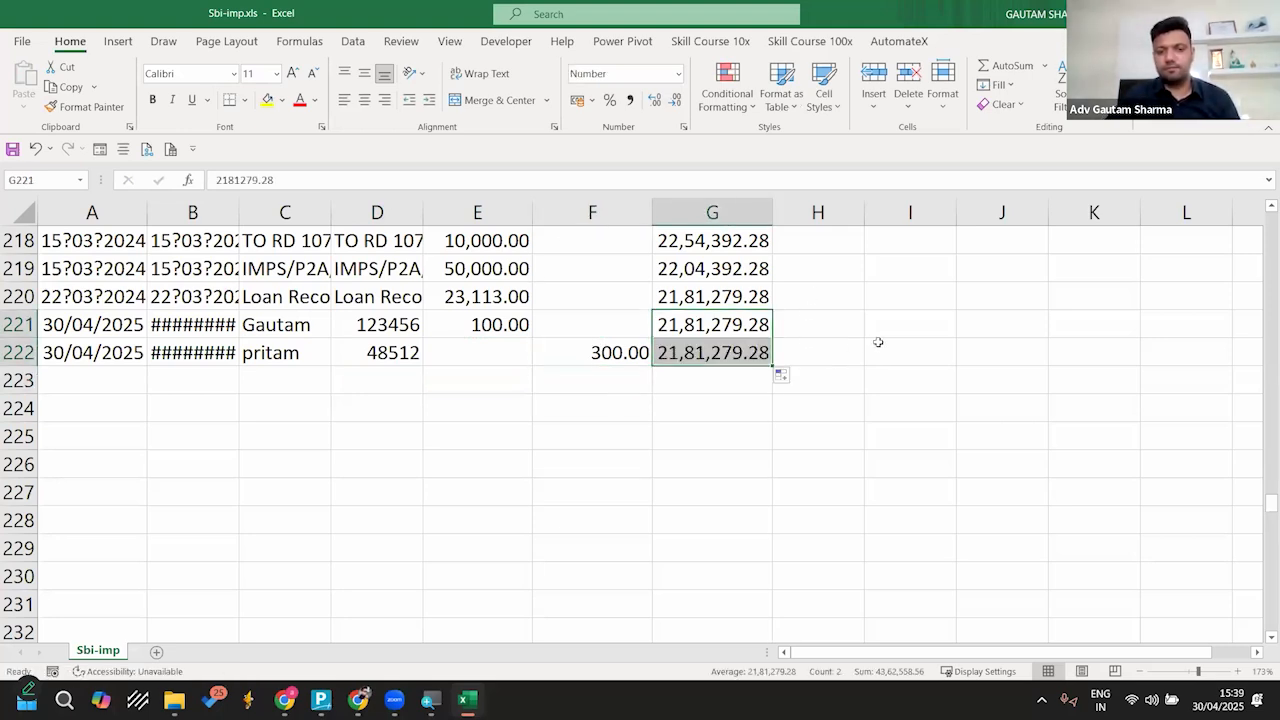
left_click(878, 342)
Step: Replace the balance in G23 with the running balance formula =G22+F23-E23
left_click(745, 270)
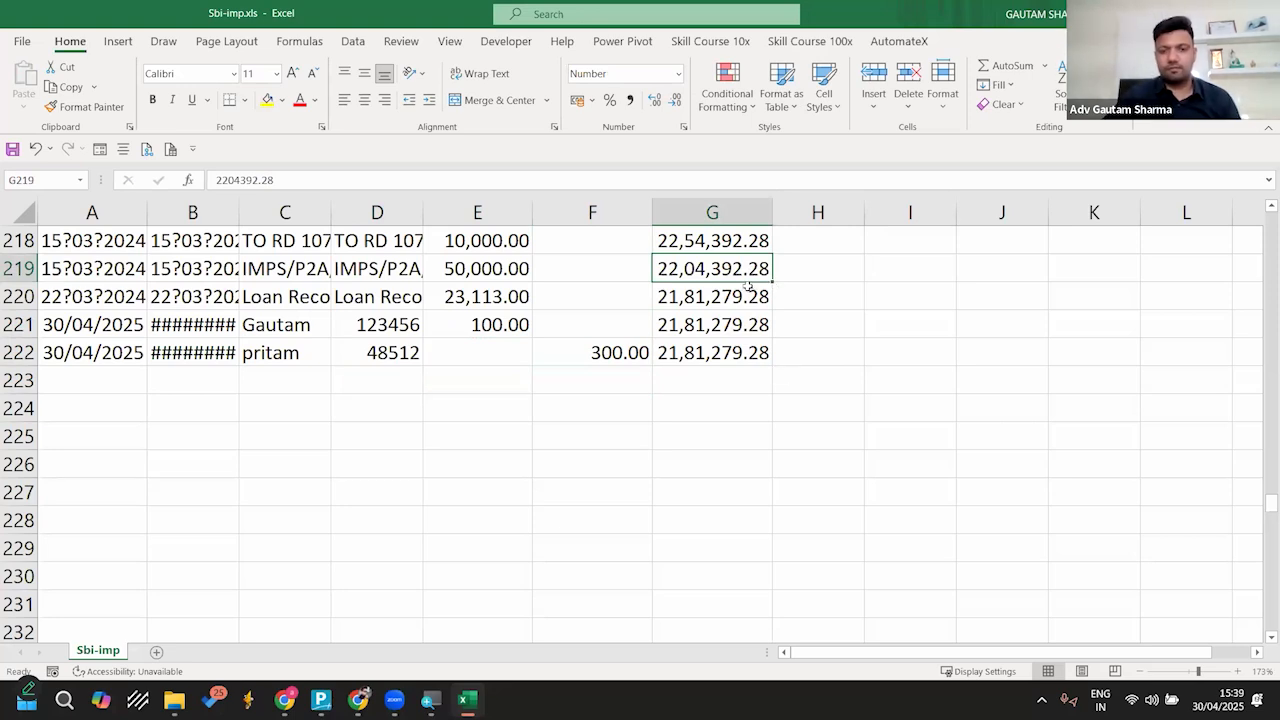
key("ctrl+Up")
key("Down")
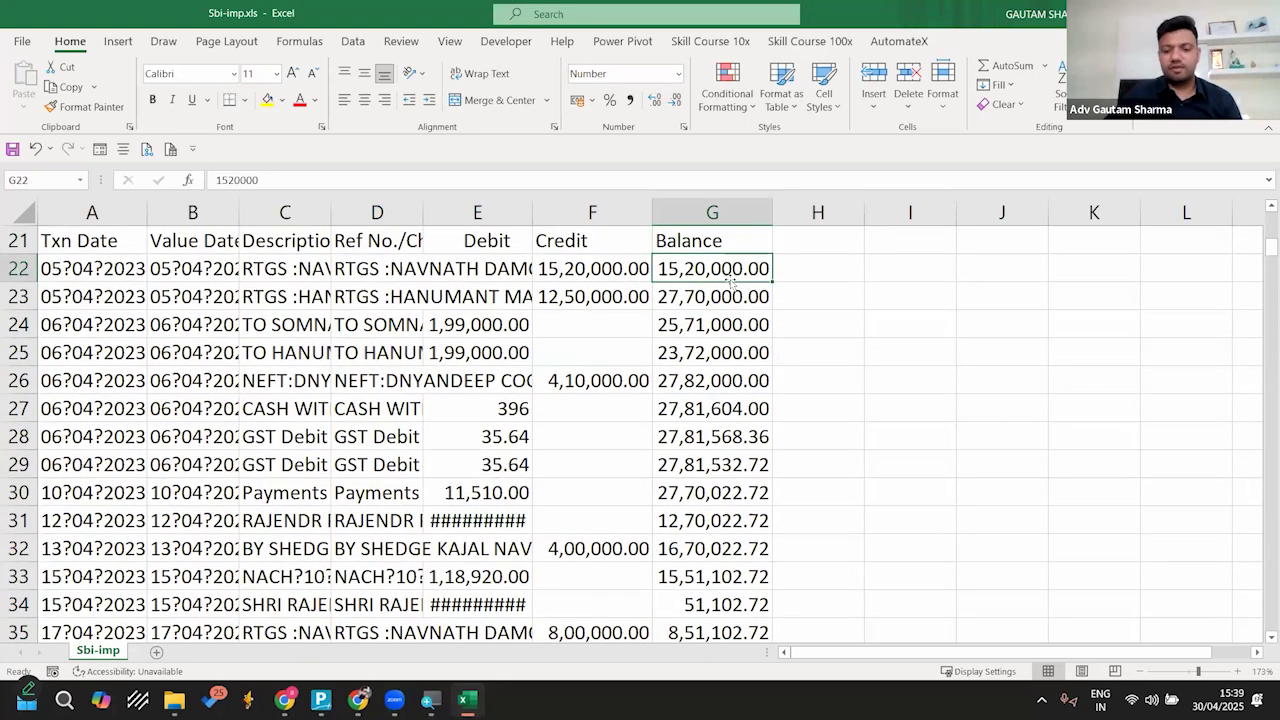
type("=")
key("Escape")
key("Down")
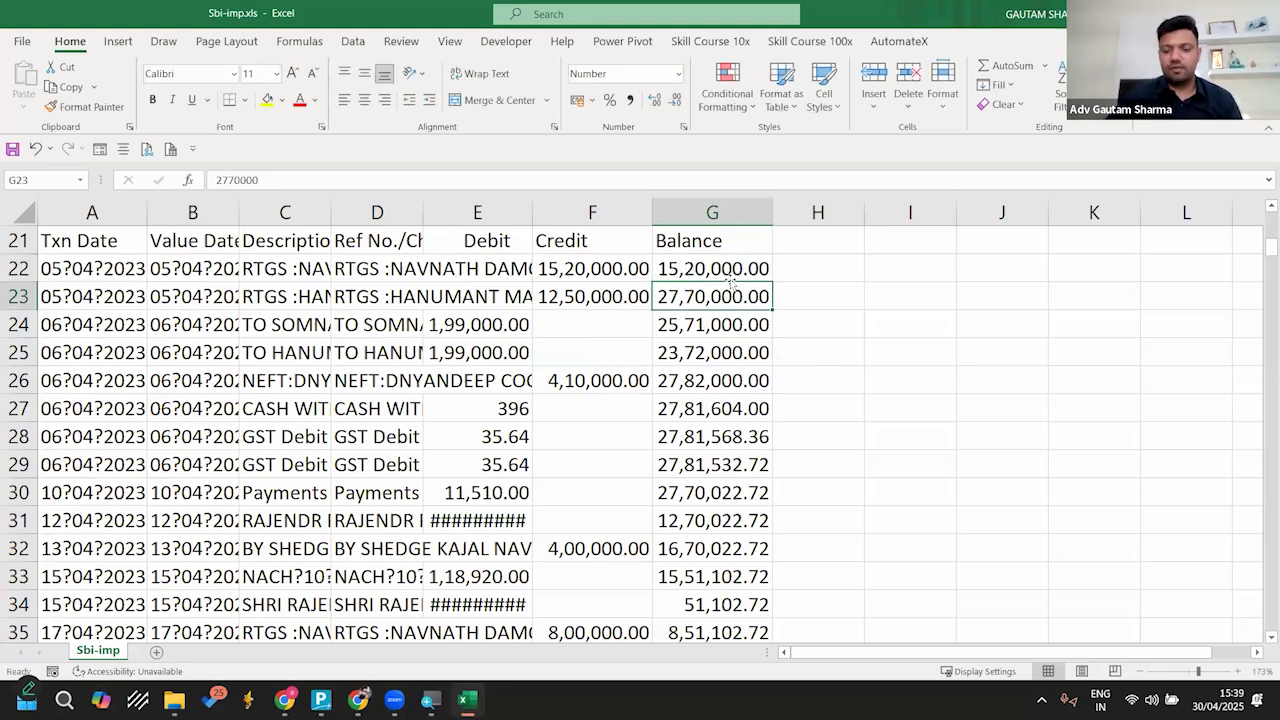
type("=")
left_click(730, 281)
type("+")
key("Left")
type("-")
key("Left")
key("Left")
key("Return")
Step: Fill the running balance formula down column G to row 222 and check the last balances
left_click(757, 296)
double_click(774, 311)
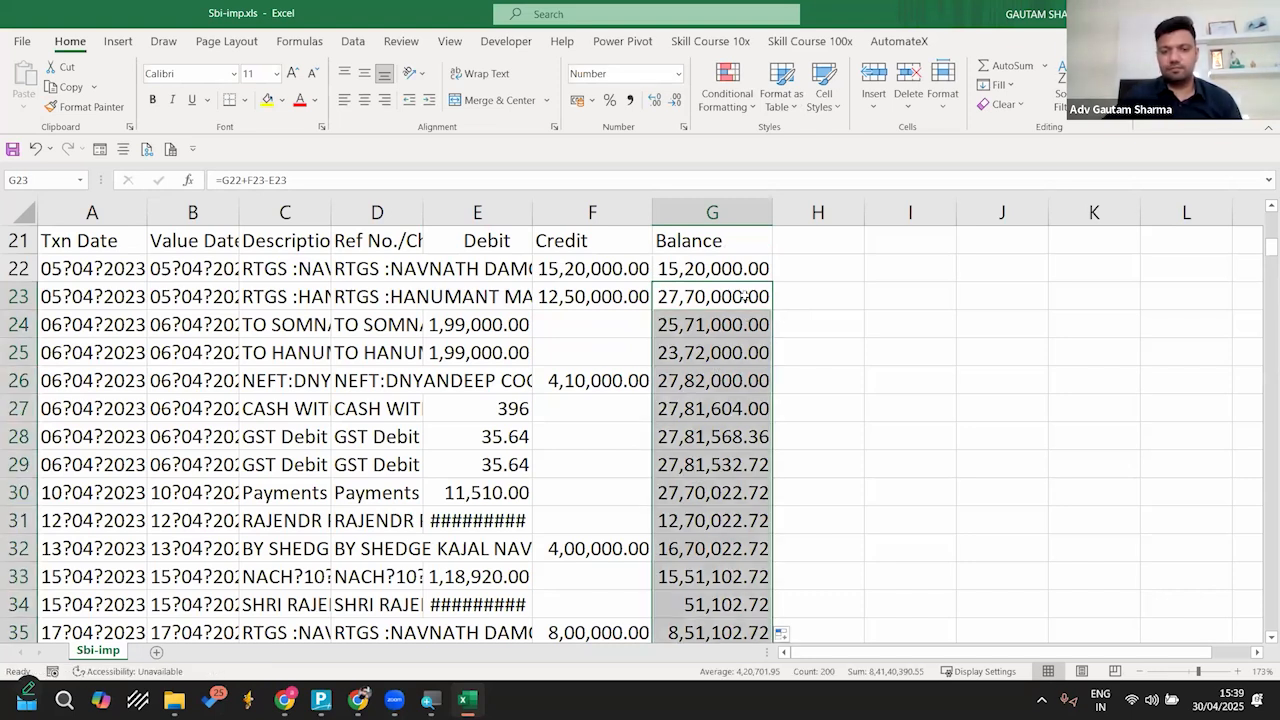
left_click(745, 296)
key("ctrl+Down")
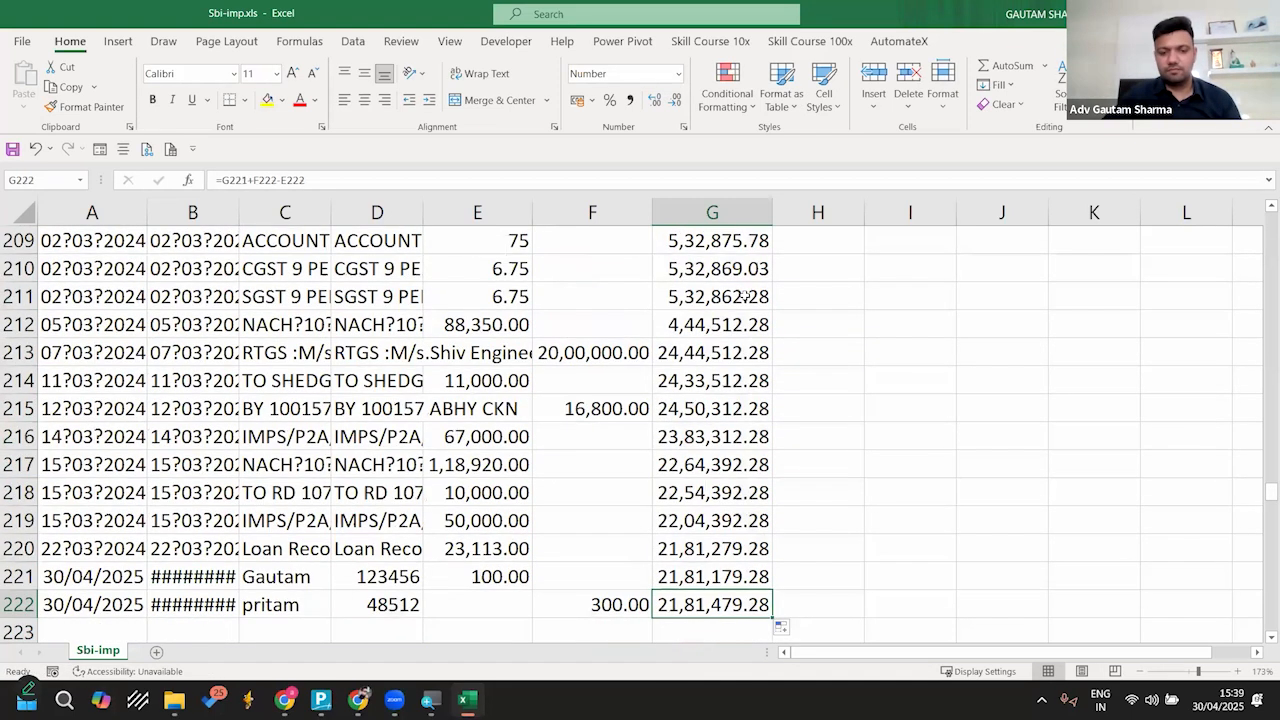
scroll(745, 296, "down", 1)
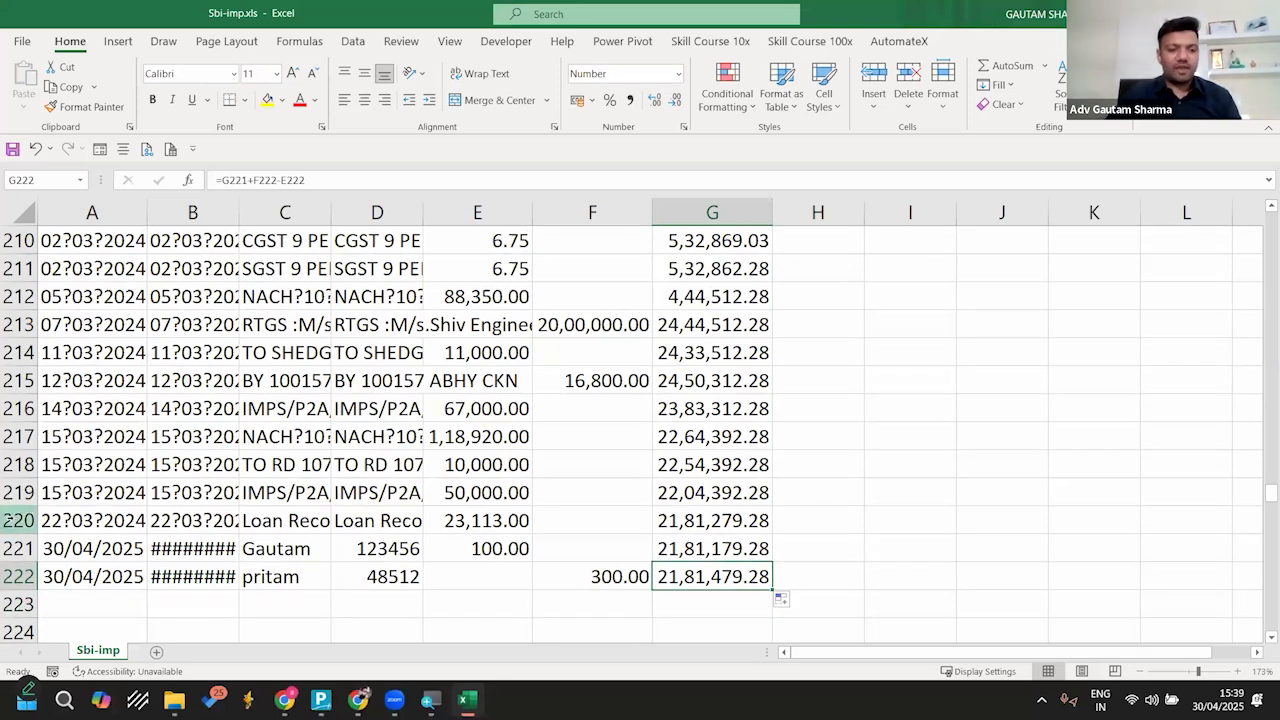
Step: Compare the last original entry in row 220 with the two added entries in rows 221 and 222
left_click(16, 520)
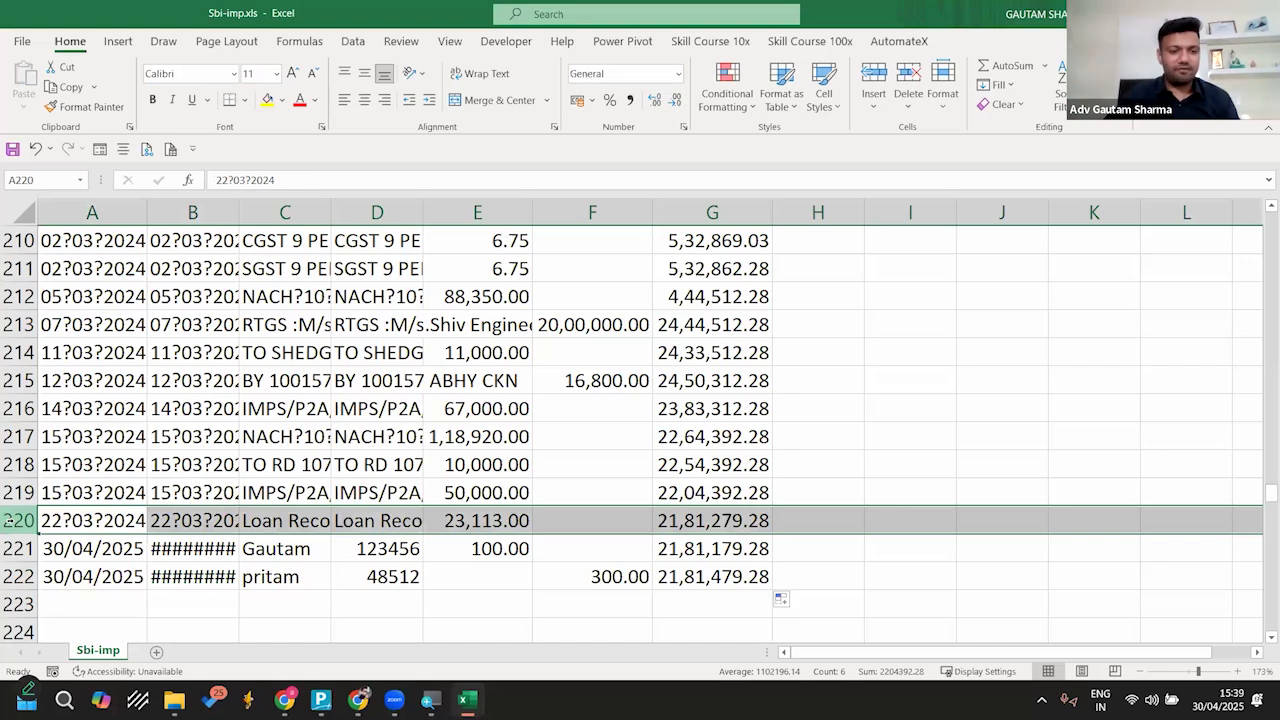
left_click(17, 548)
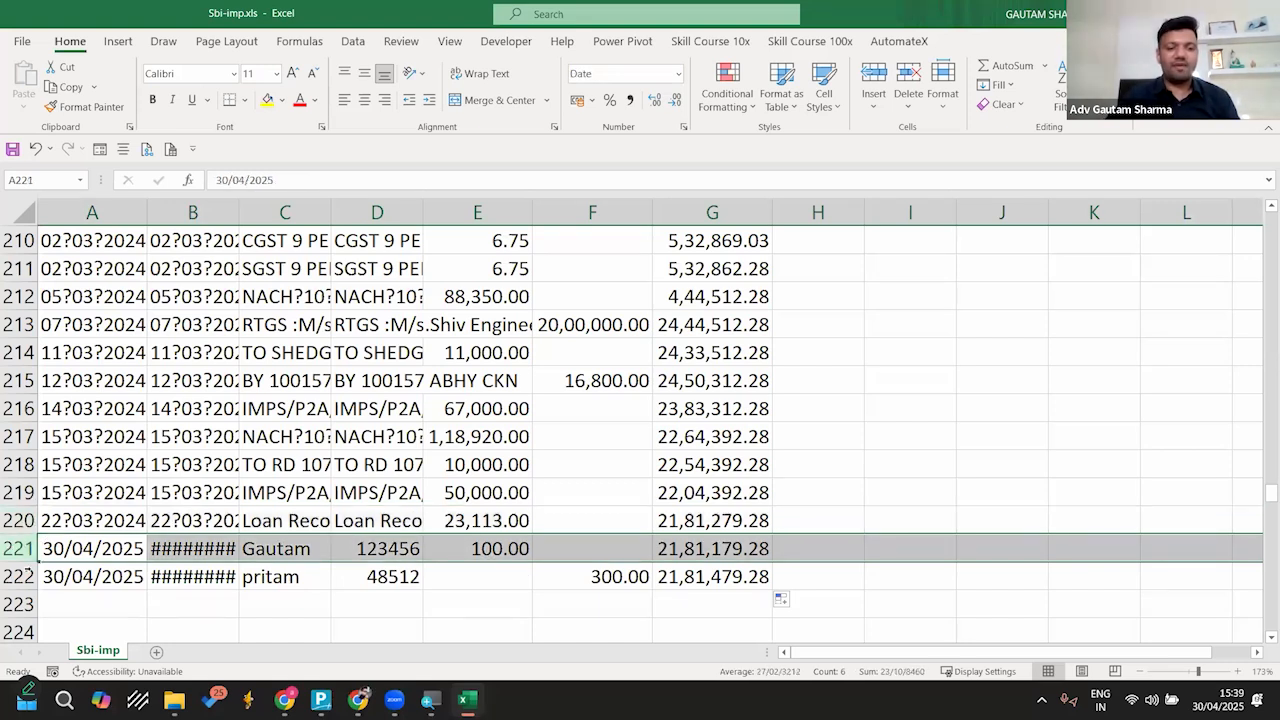
left_click(18, 576)
left_click(18, 548)
left_click(18, 576)
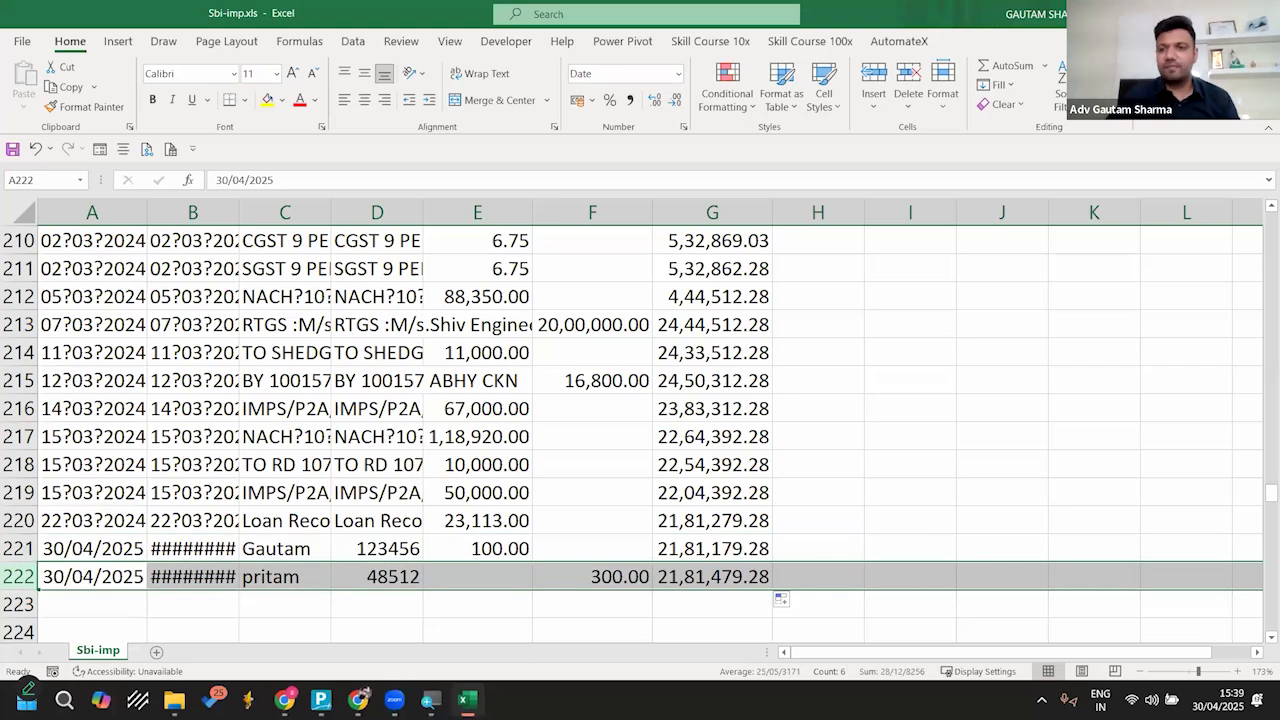
Step: Save and close the Sbi-imp.xls workbook and return to the Gateway of Tally in TallyPrime
key("ctrl+s")
key("alt+F4")
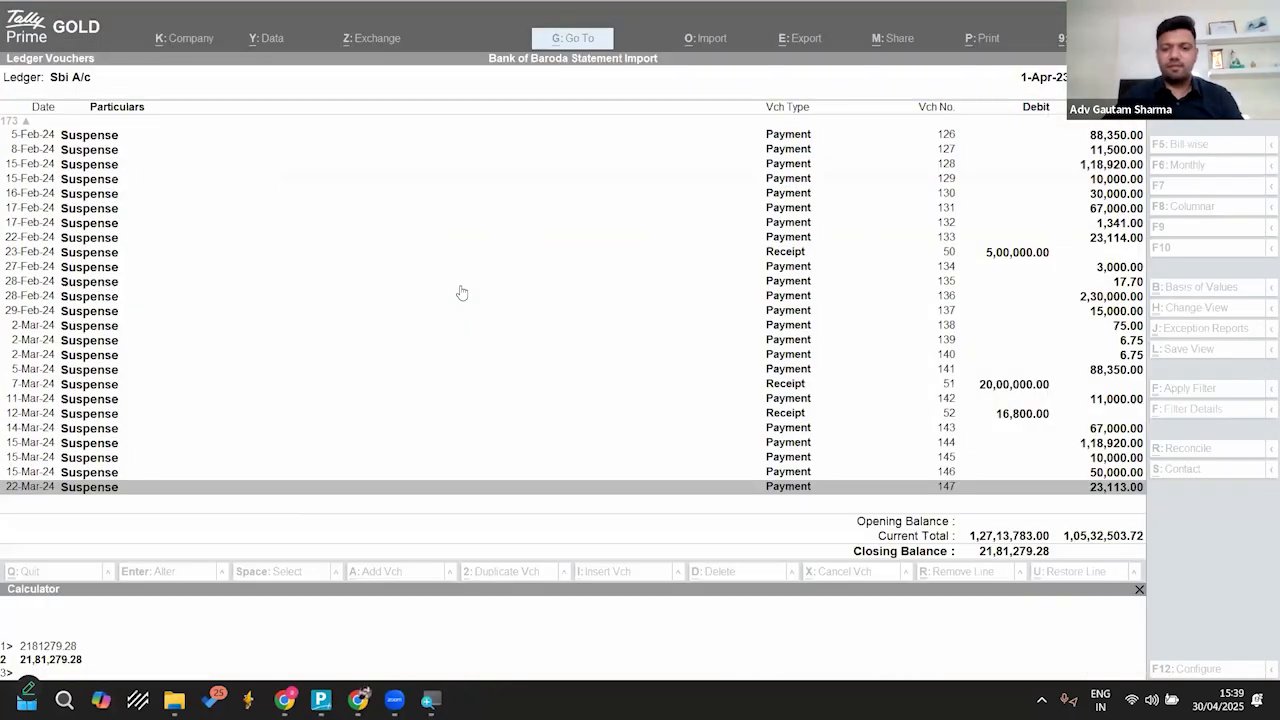
key("Escape")
key("Escape")
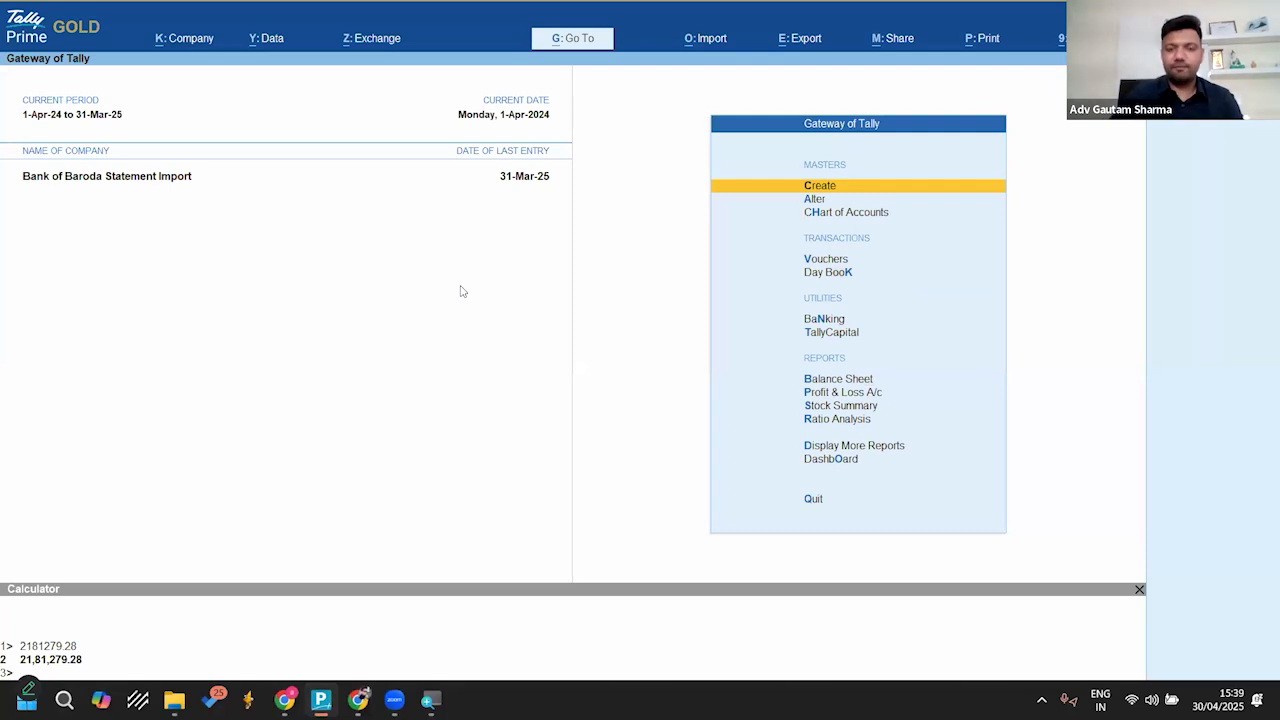
Step: Open the bank statement import for the Sbi A/c ledger using the Desktop\Bank Statements folder
key("alt+o")
key("Down")
key("Down")
key("Down")
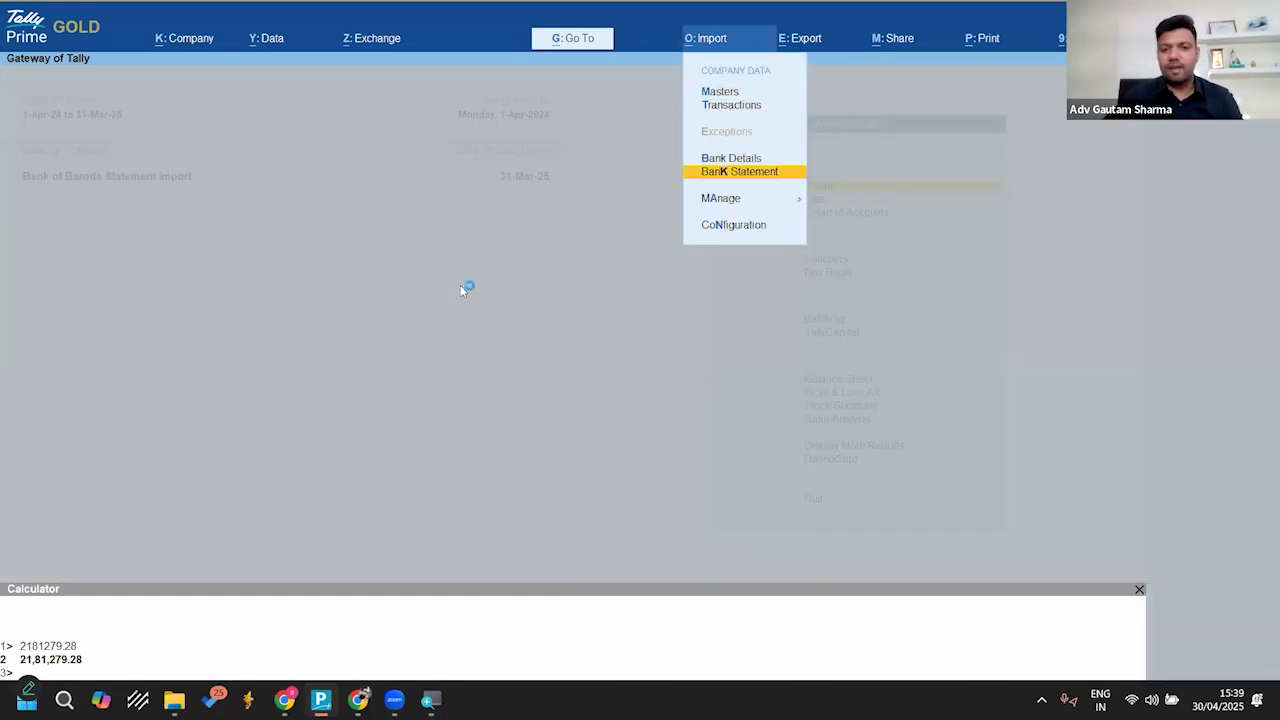
key("Return")
key("Down")
key("Down")
key("Return")
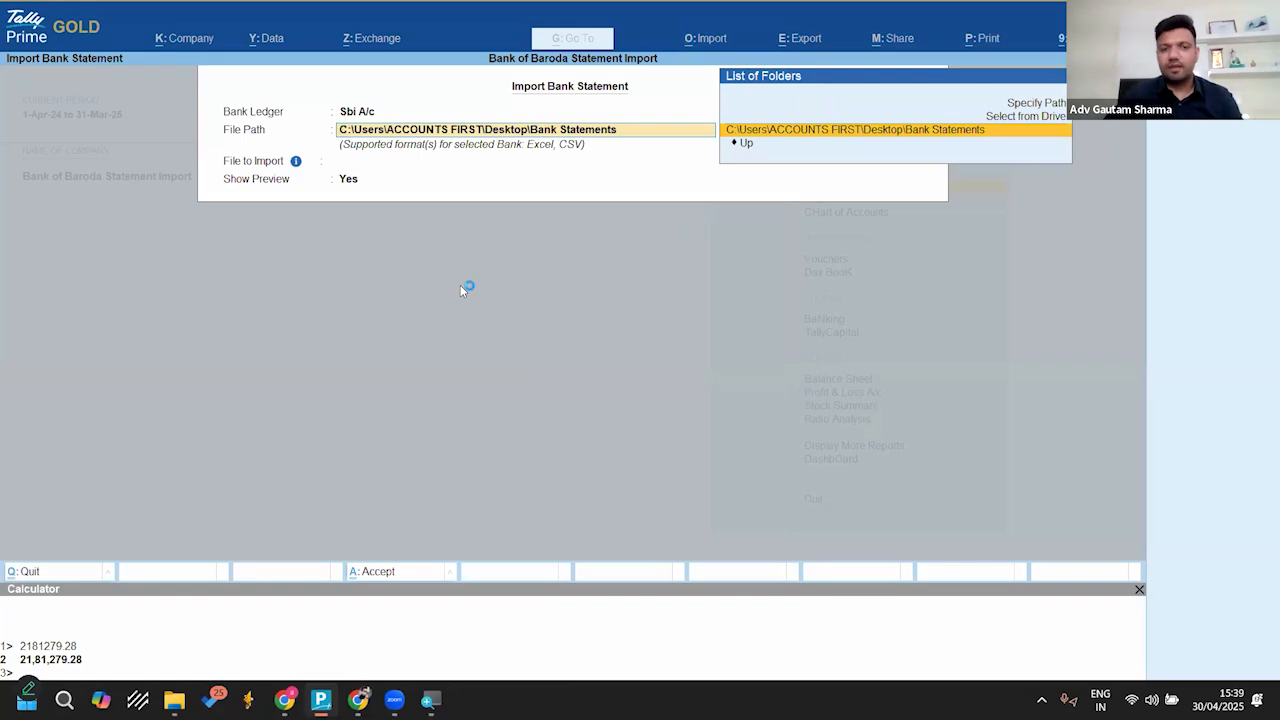
key("Return")
Step: Select Sbi-imp.xls from the full file list with Show Preview set to Yes and import the statement
key("Return")
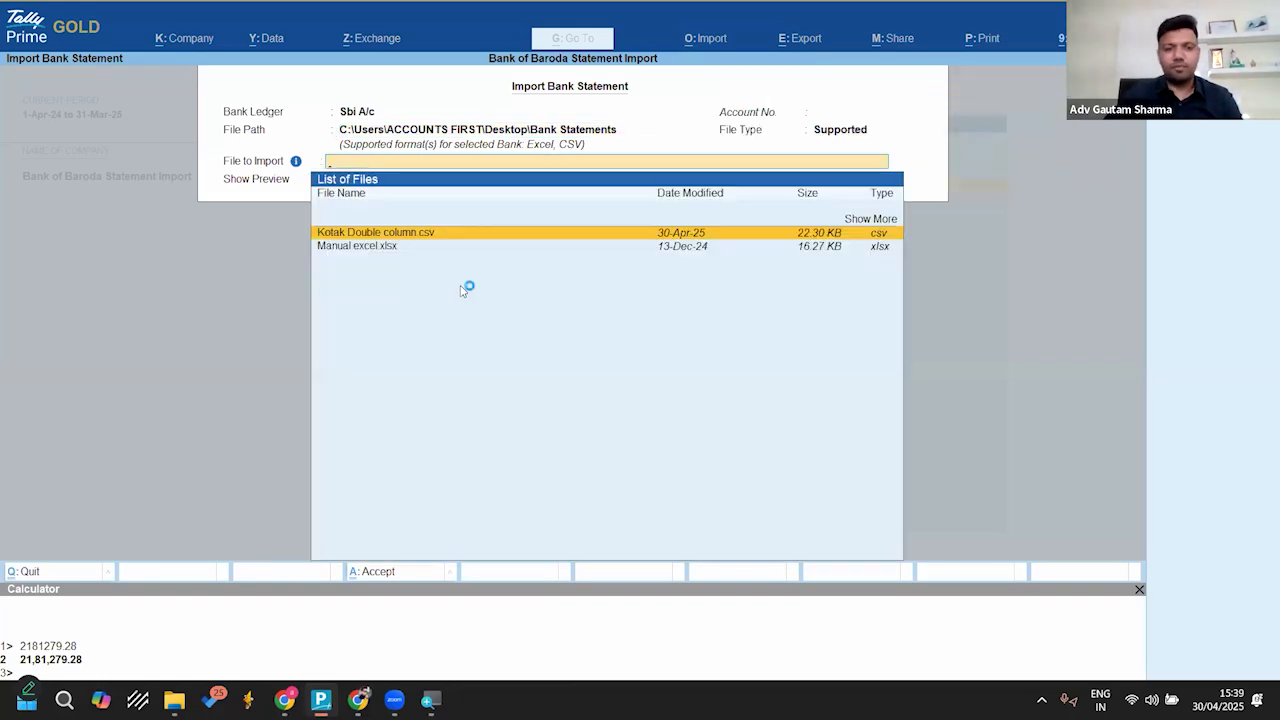
key("Up")
key("Return")
key("Down")
key("Down")
key("Down")
key("Down")
key("Down")
key("Down")
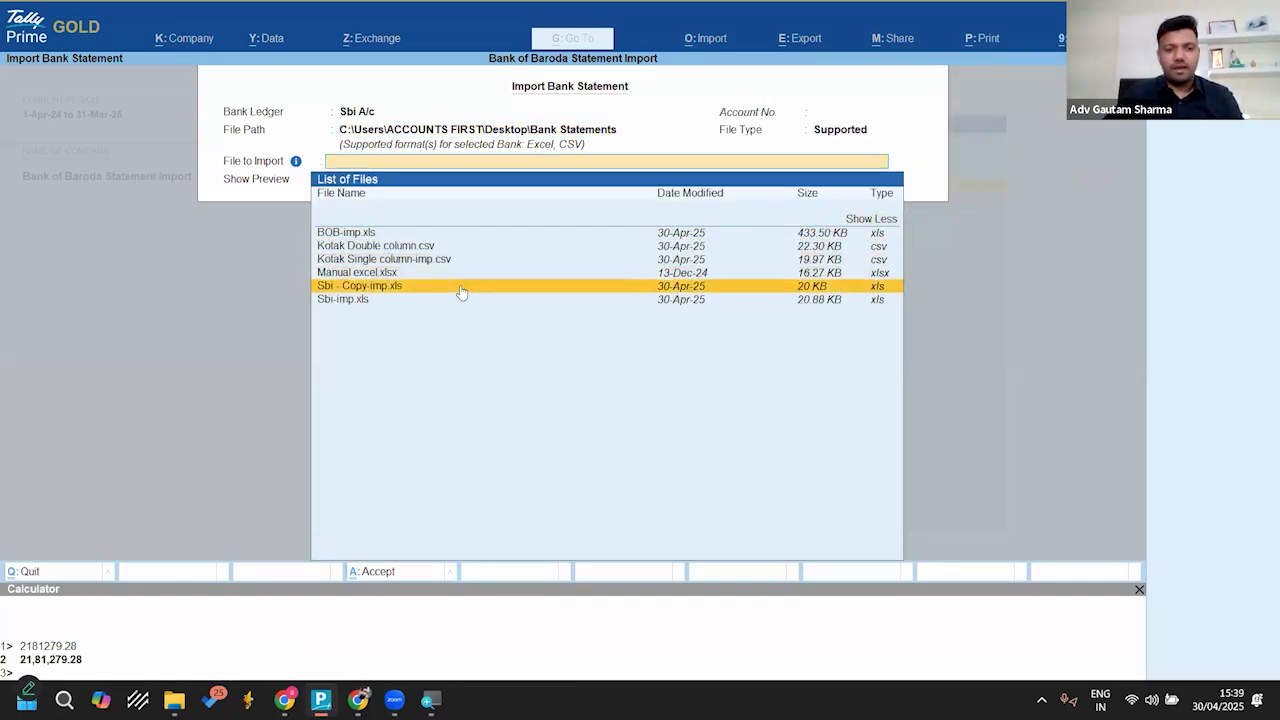
key("Return")
key("y")
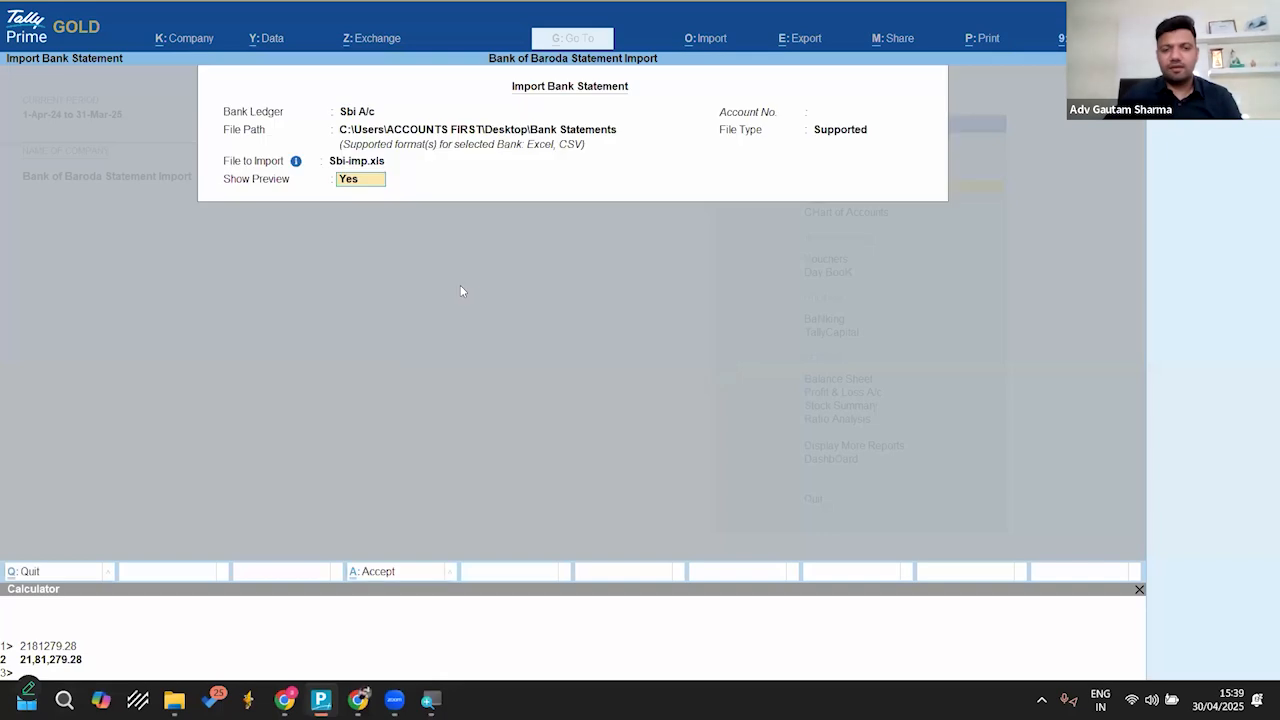
key("Return")
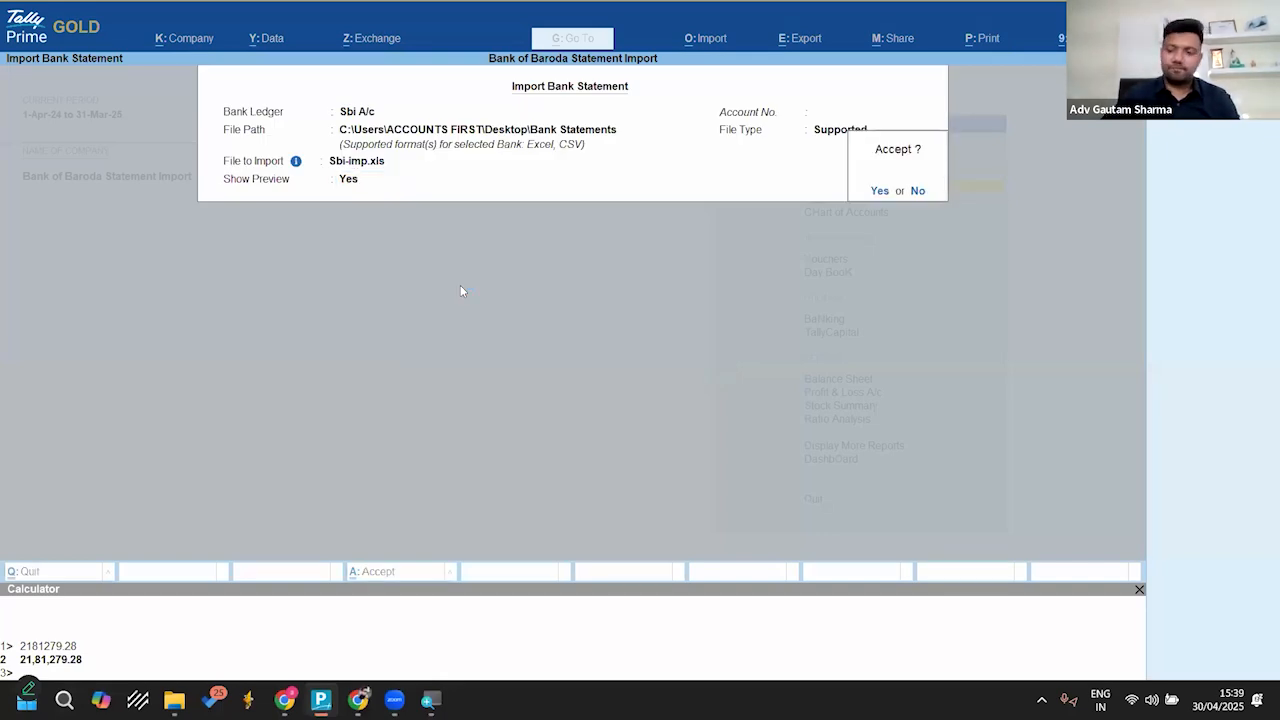
key("y")
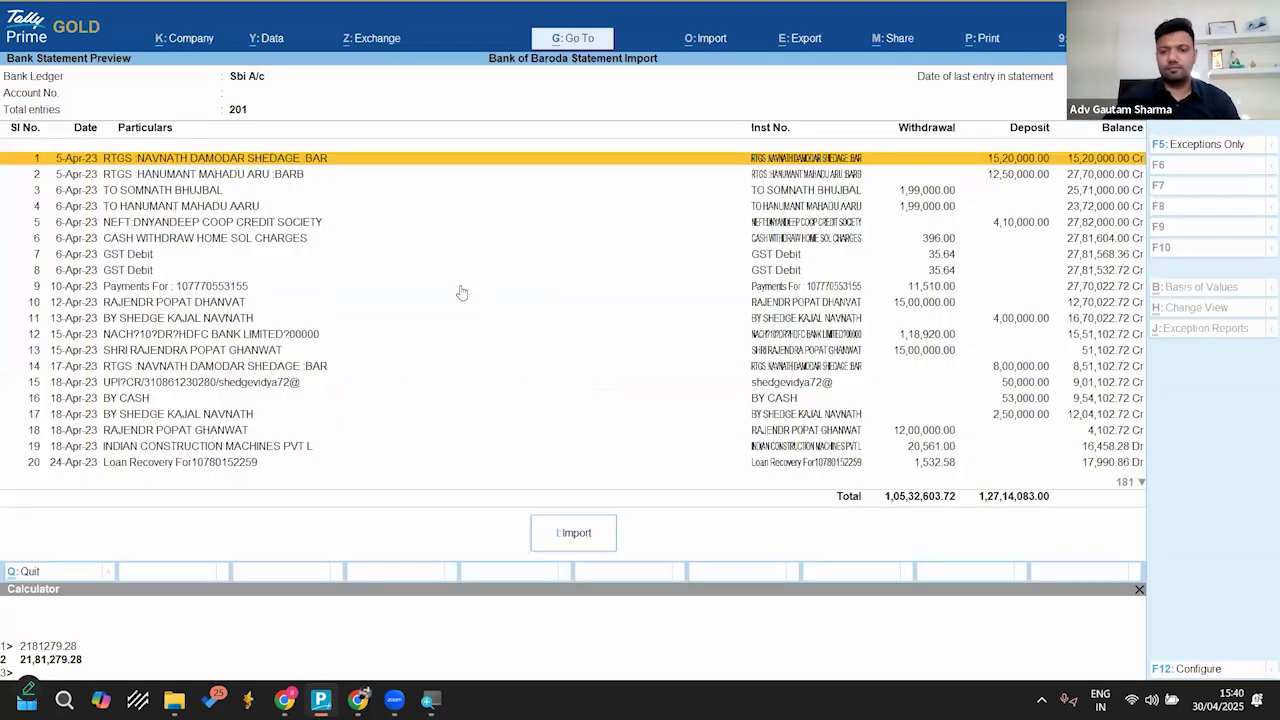
left_click(586, 538)
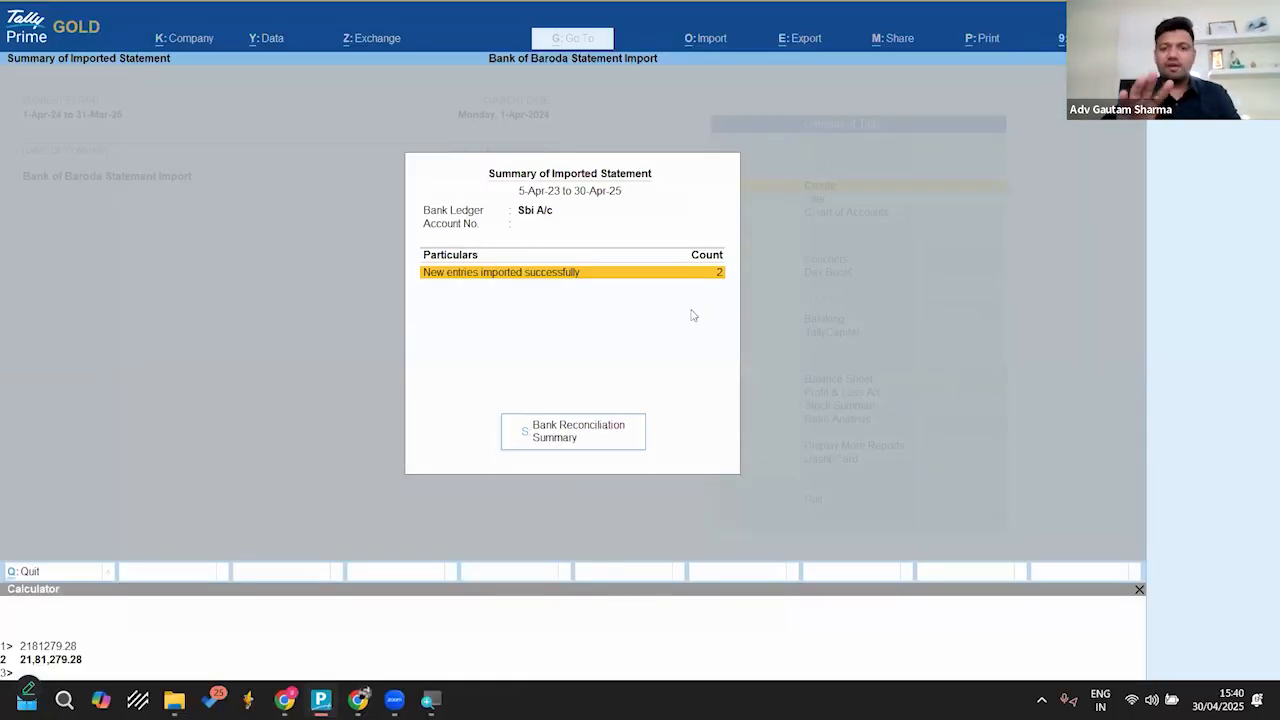
Step: Open the Bank Reconciliation Summary for Sbi A/c and examine the deposits available only in the bank
left_click(568, 434)
key("Down")
key("Down")
key("Down")
key("Down")
key("Down")
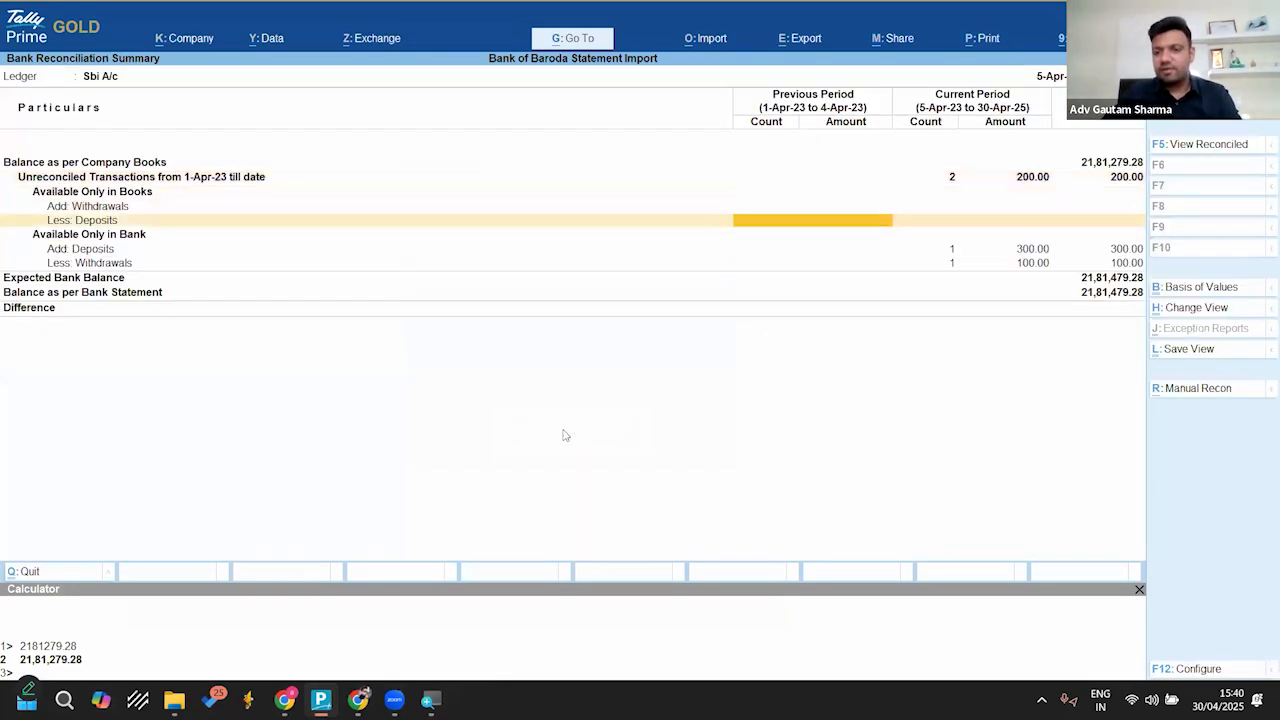
key("Right")
key("Right")
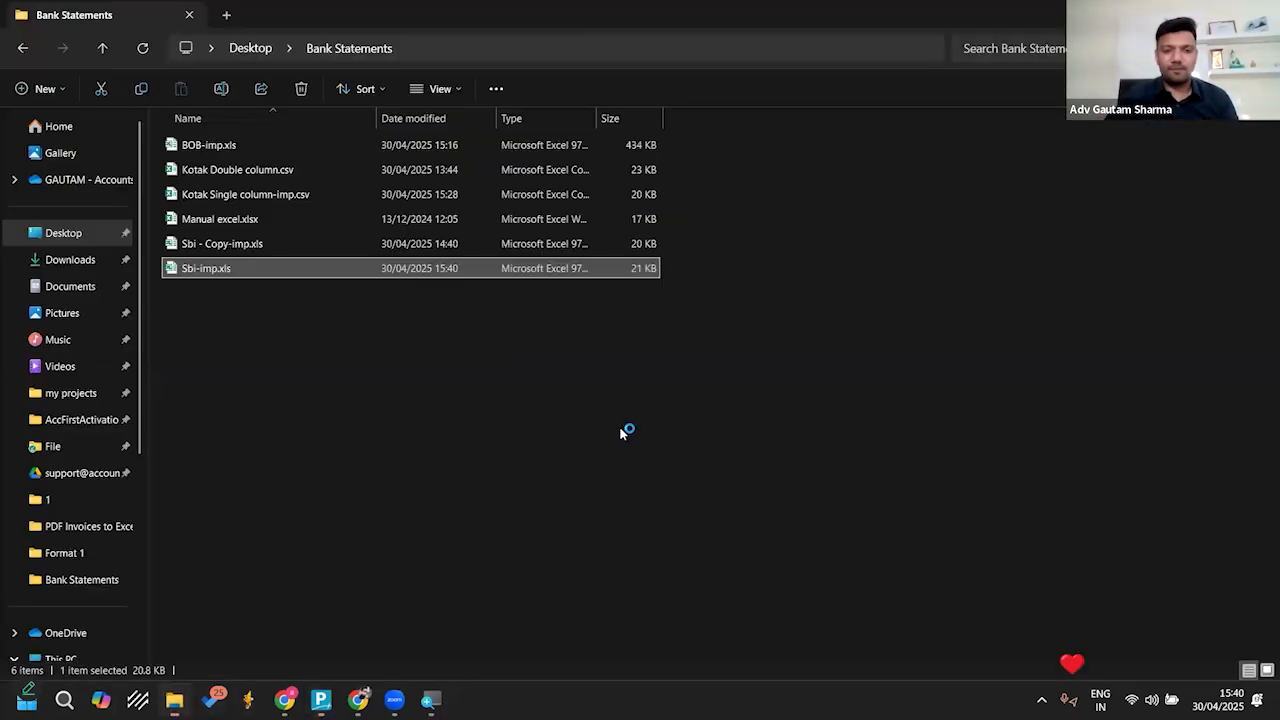
Step: Open Sbi-imp.xls in Excel and check the deposit in F222 and the withdrawal in E221, widening column F
left_click(174, 699)
double_click(320, 268)
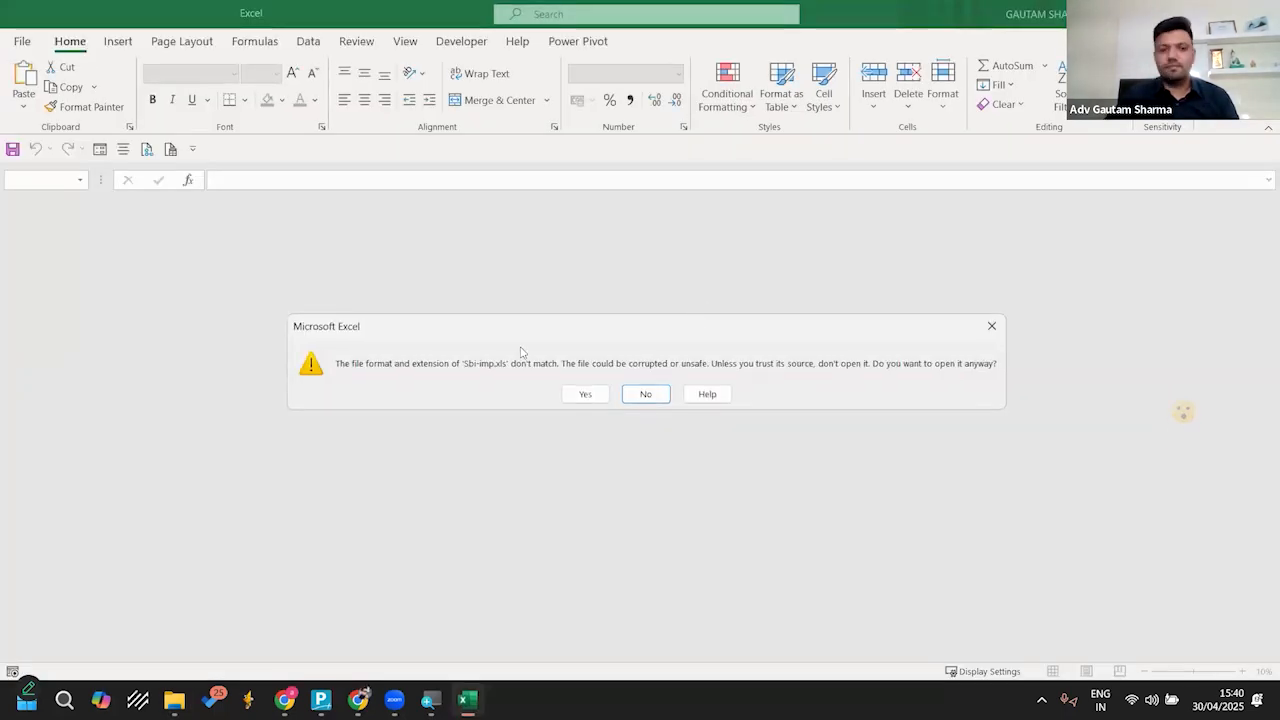
left_click(582, 393)
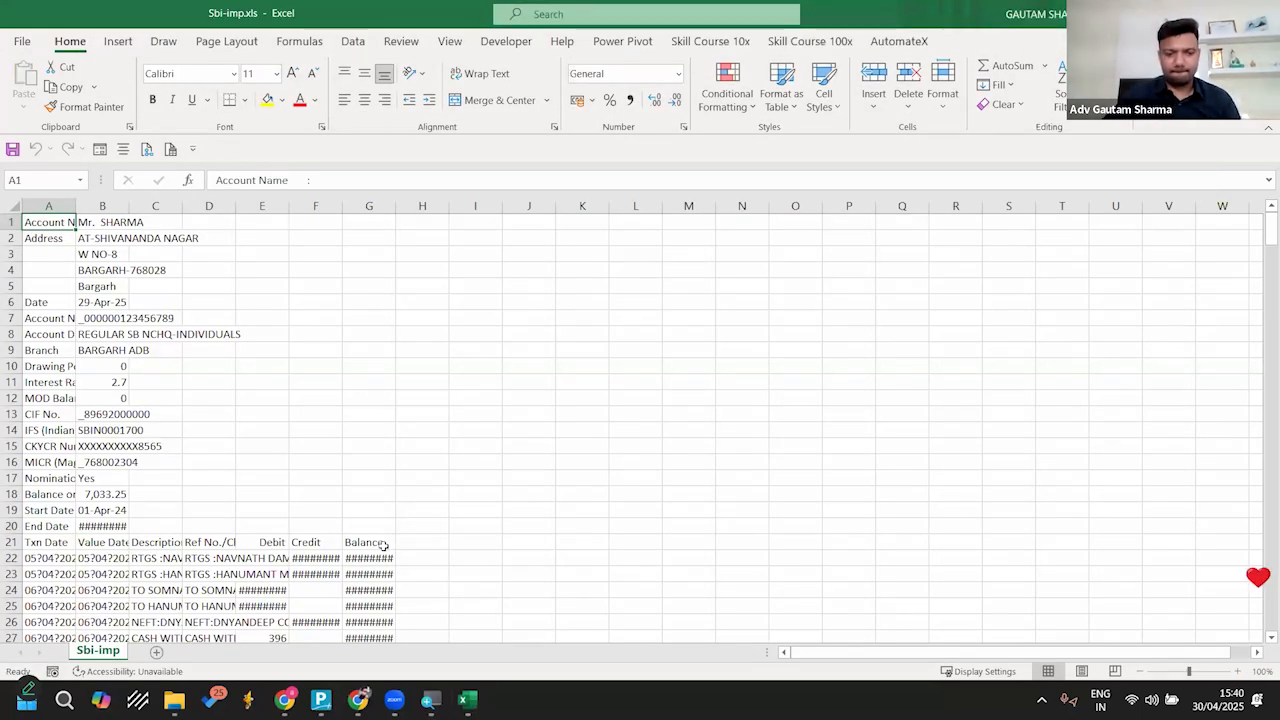
key("ctrl+End")
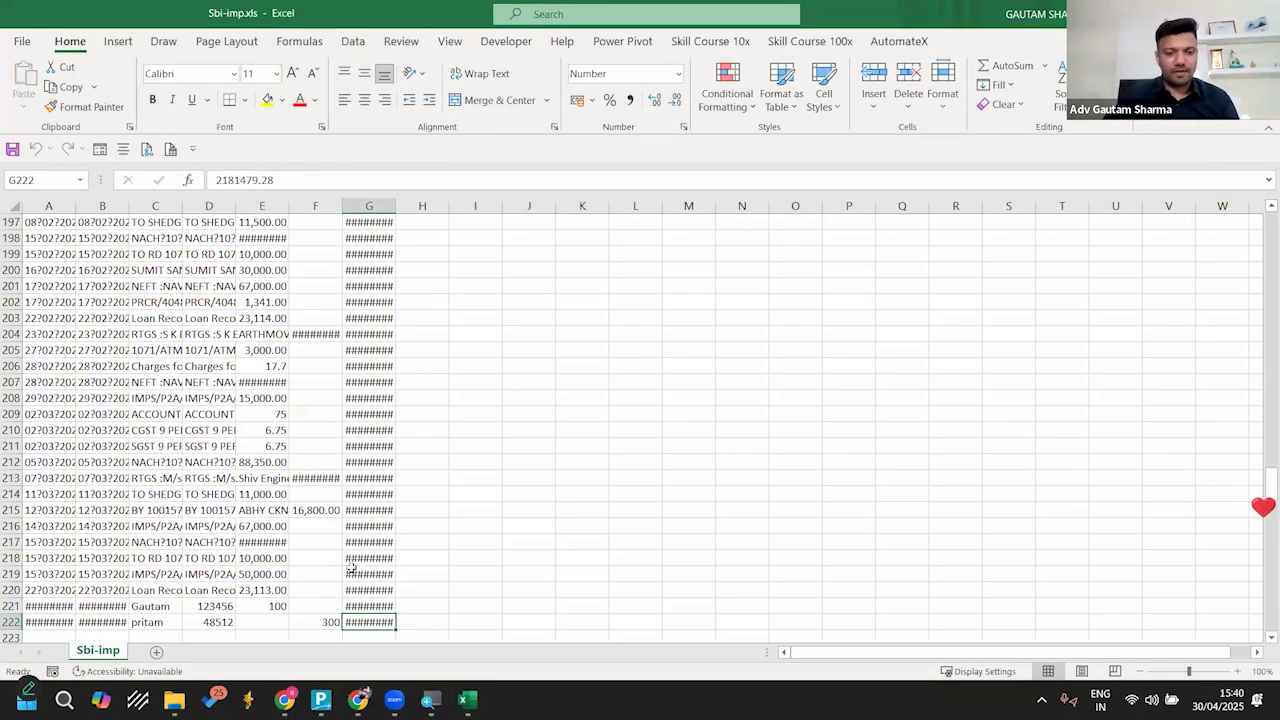
double_click(341, 206)
left_click(340, 622)
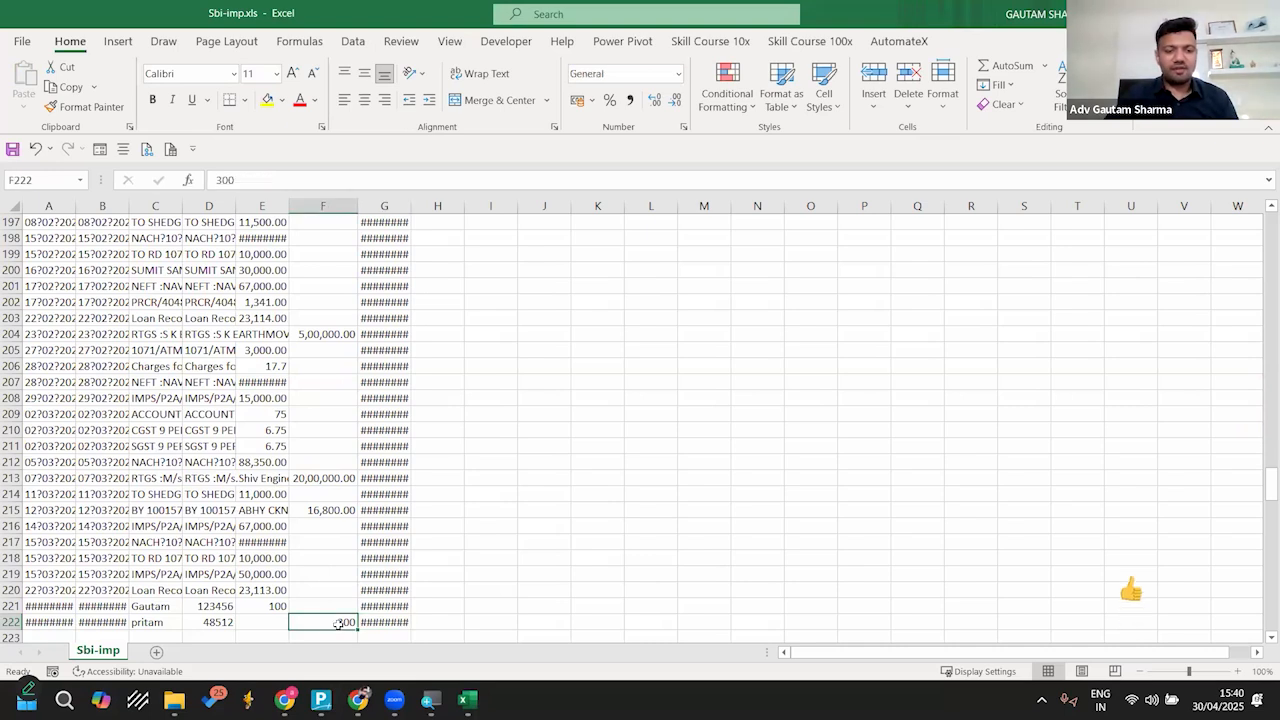
left_click(269, 606)
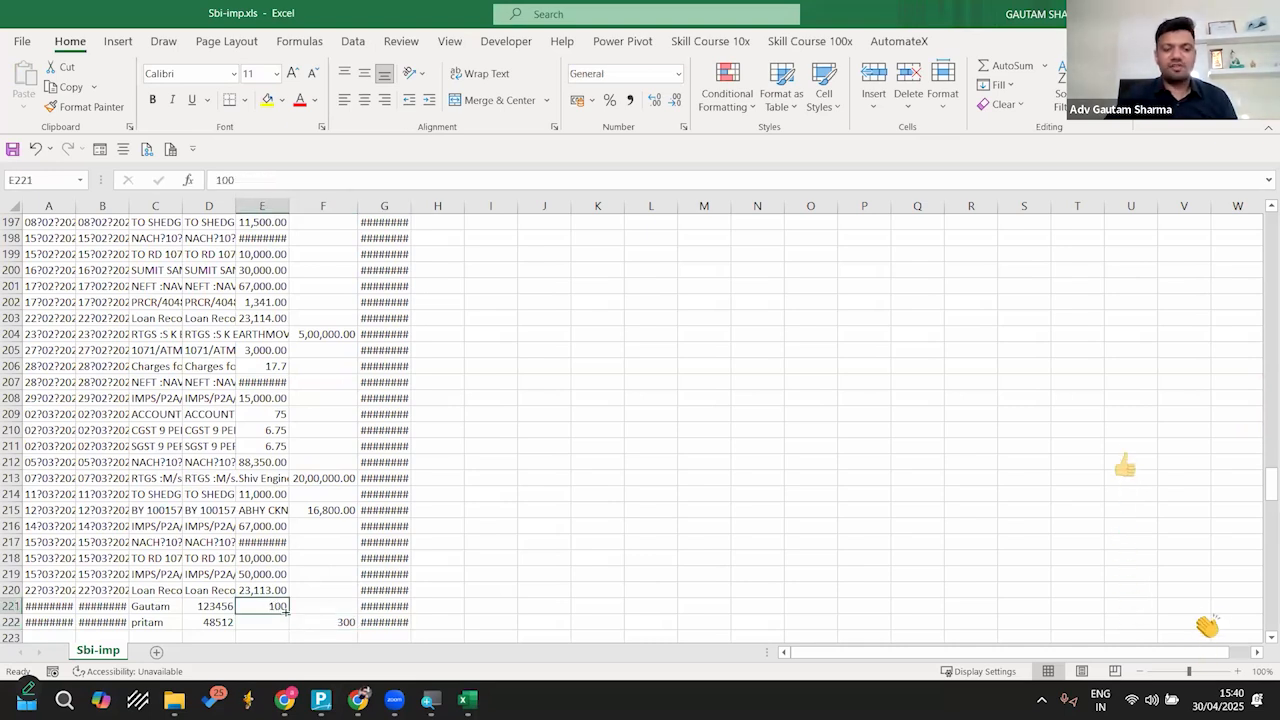
Step: Switch back to TallyPrime, open the Available Only in Bank entries and start multiple voucher creation for both
left_click(321, 699)
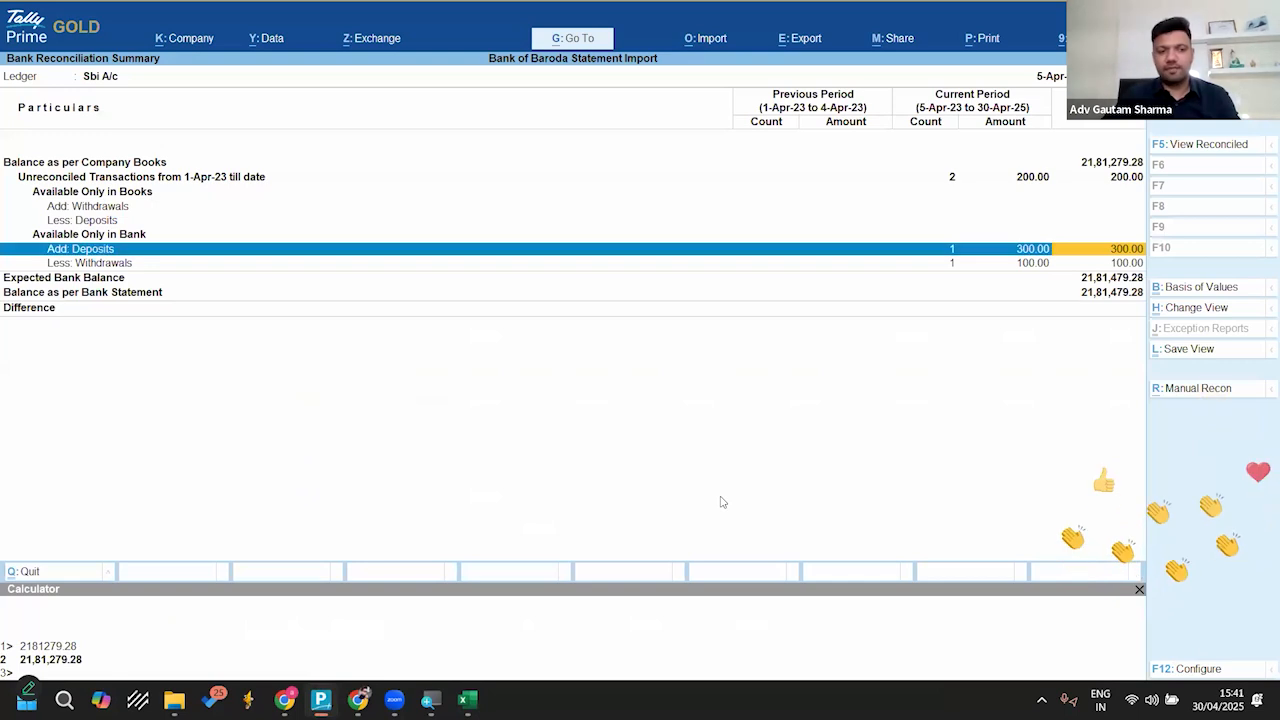
key("Down")
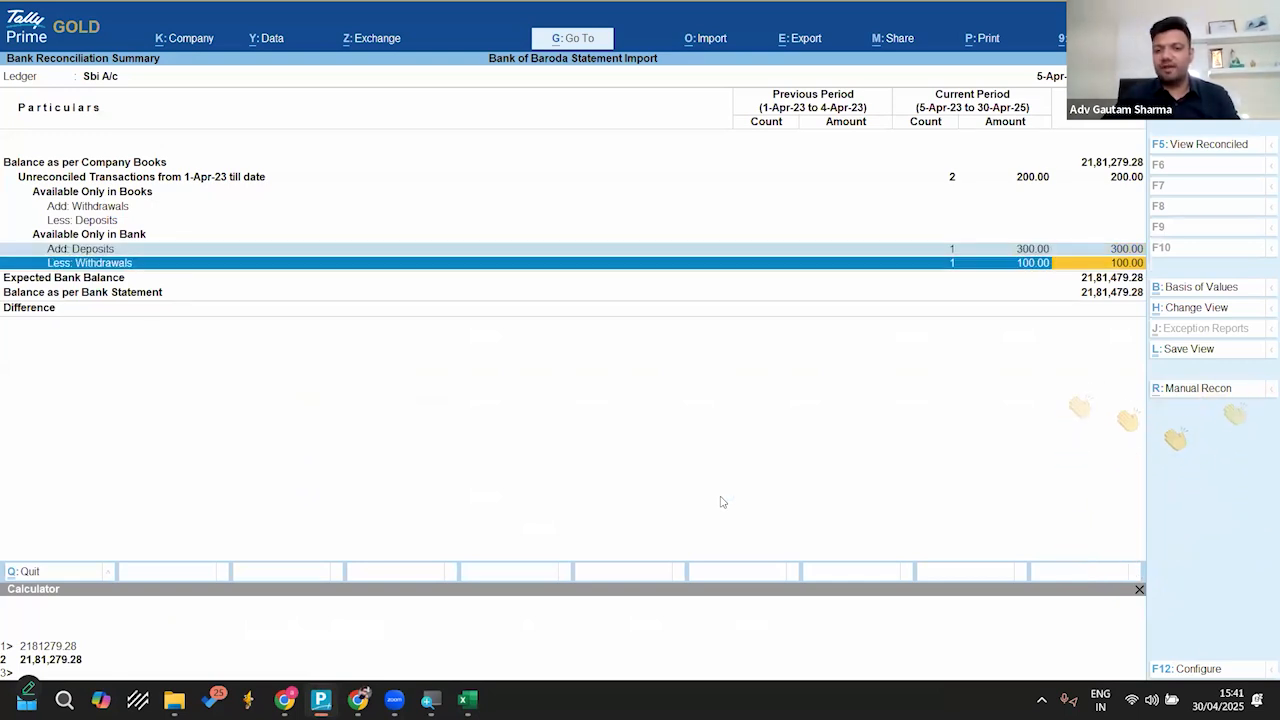
key("Up")
key("Up")
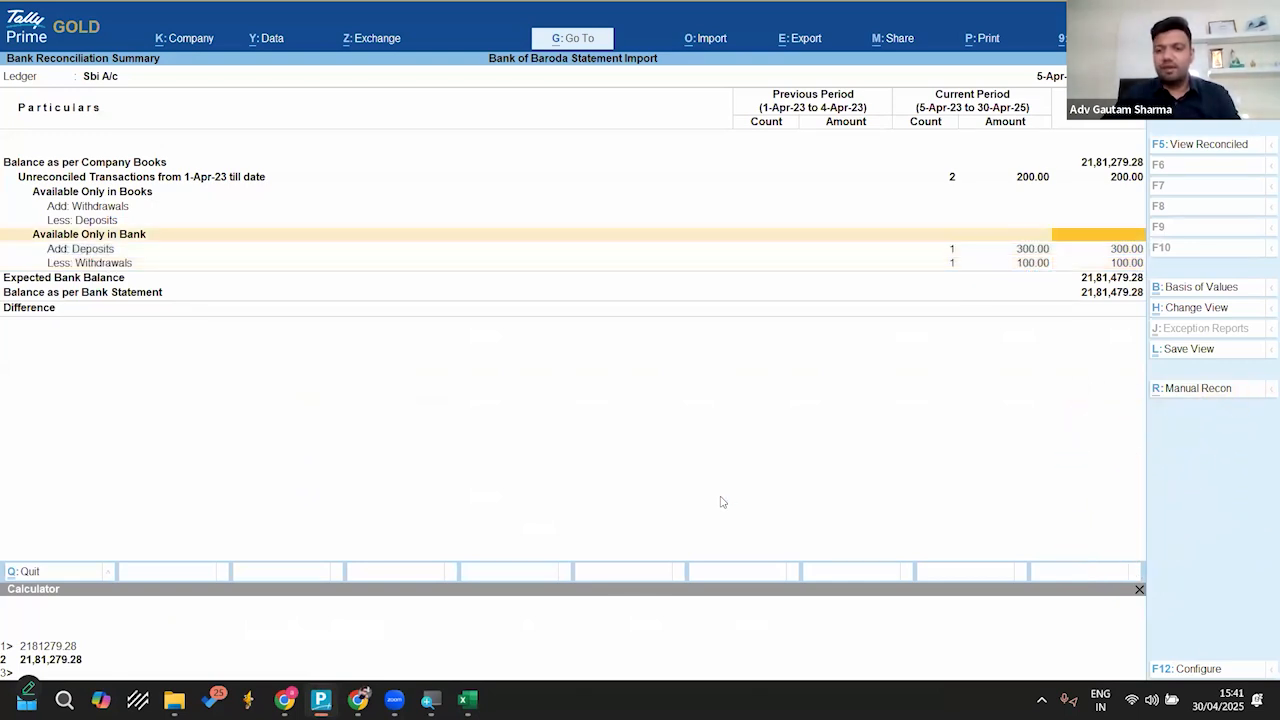
key("Return")
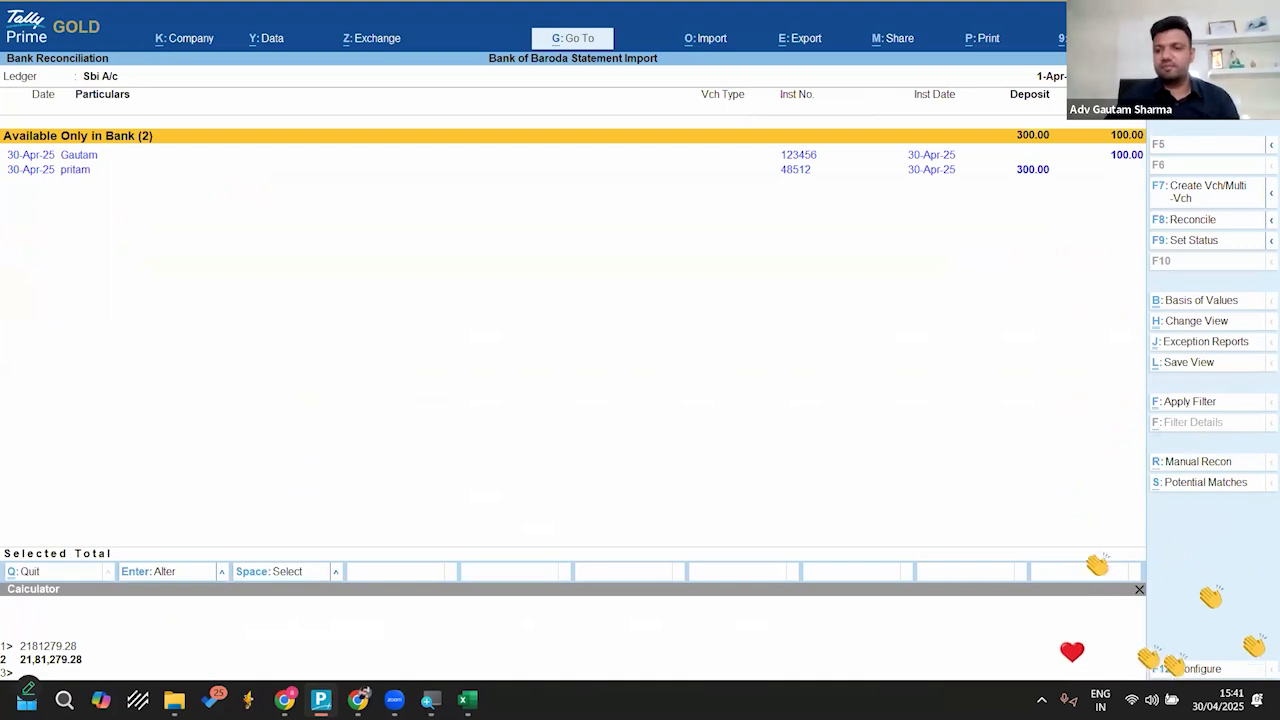
left_click(1203, 192)
key("Escape")
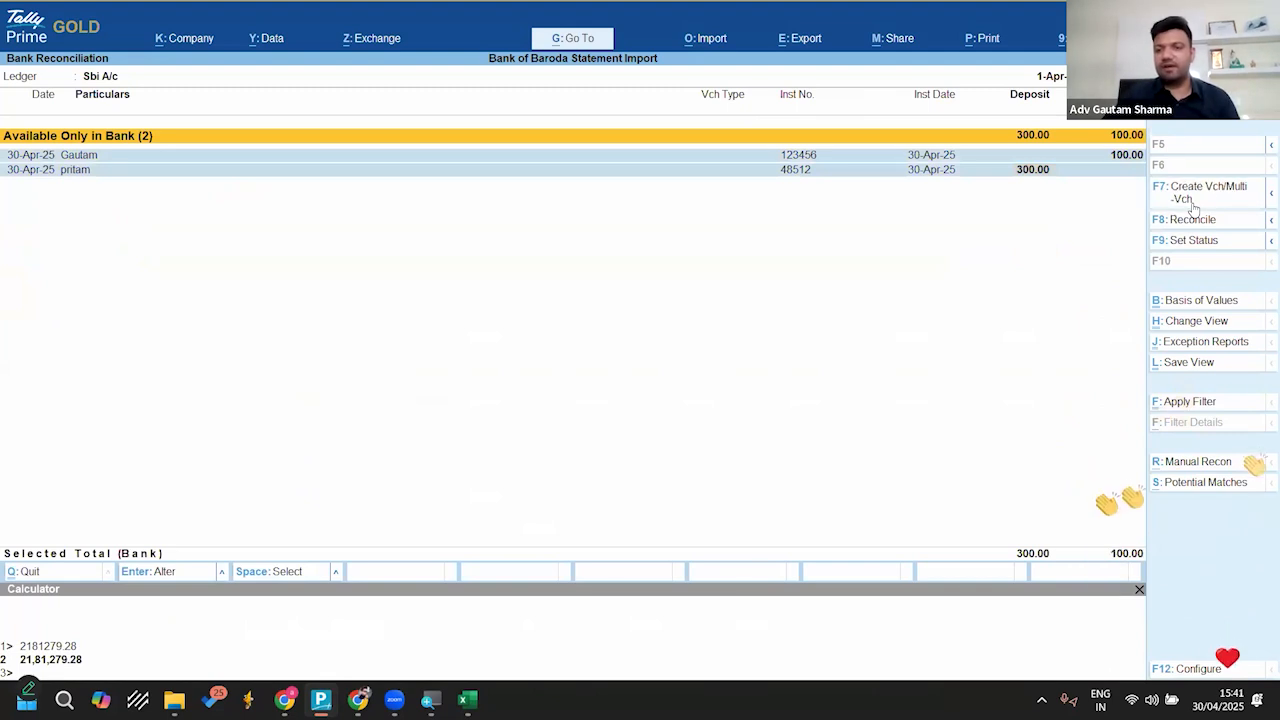
left_click(1193, 209)
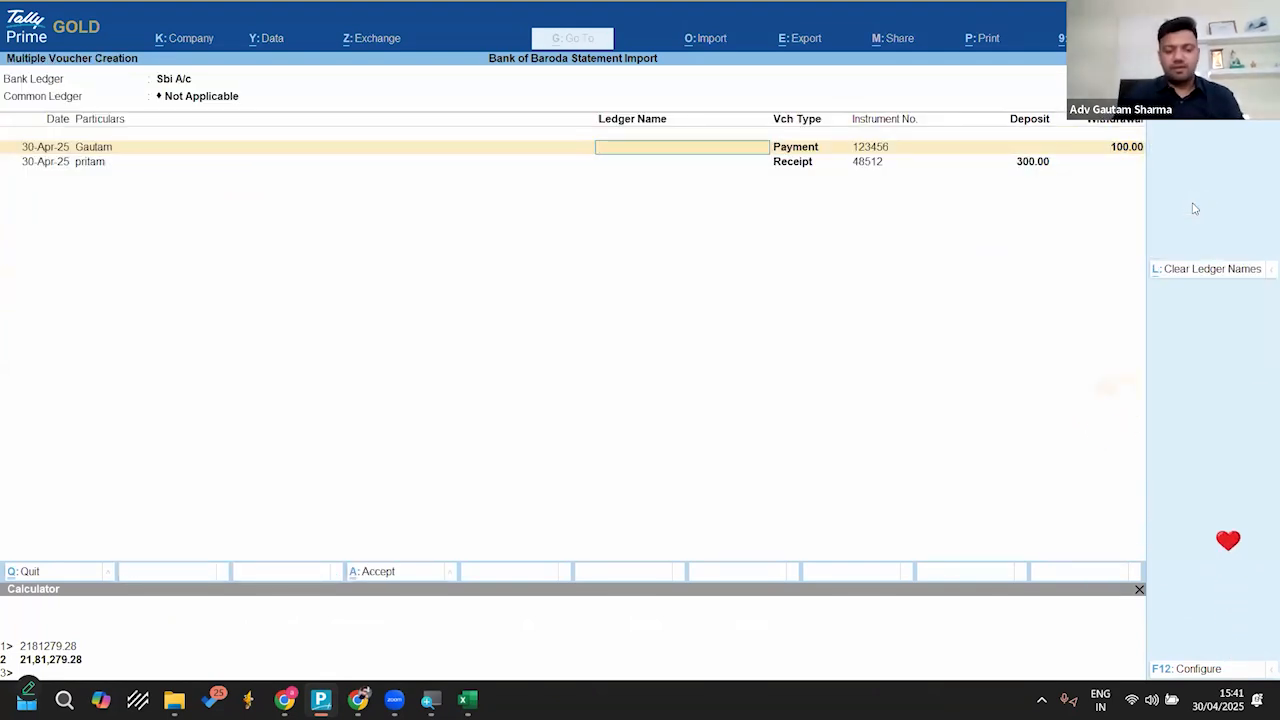
Step: Create a ledger named after the payee for the 100.00 payment, keeping its default group
key("alt+c")
type("Gautam")
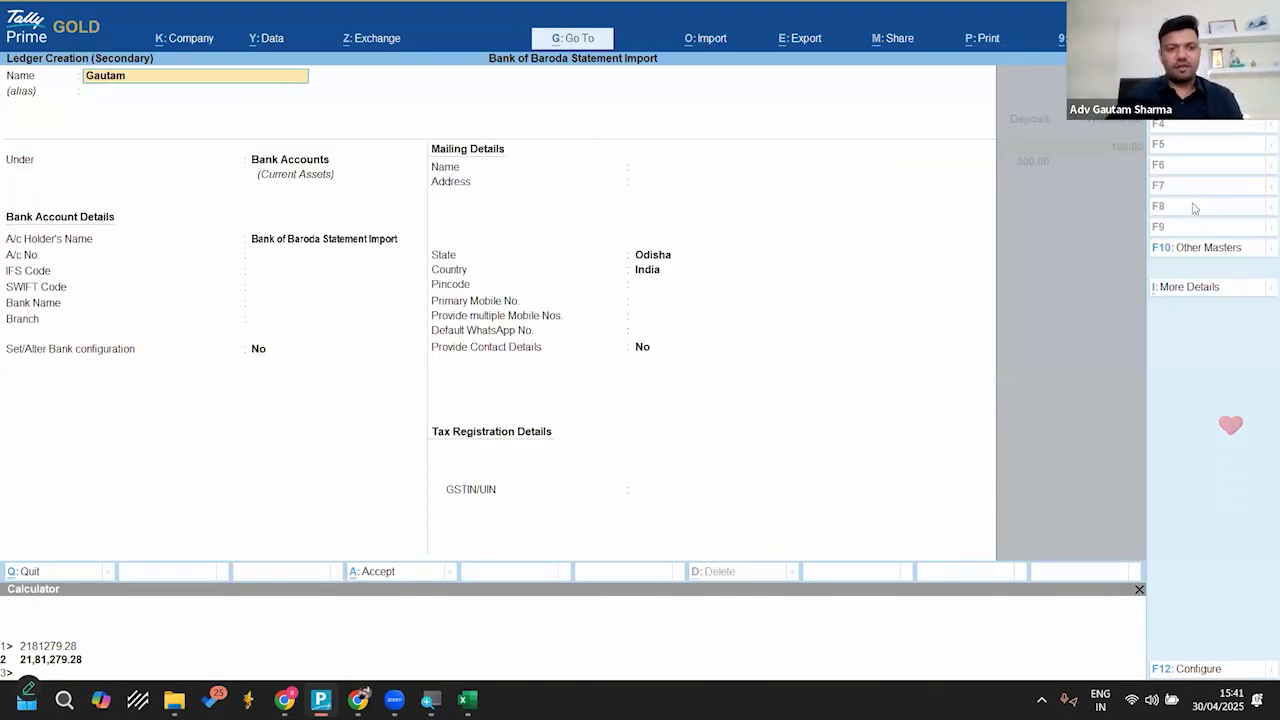
key("Return")
key("ctrl+a")
Step: Create a ledger named after the payer under Sundry Debtors for the 300.00 receipt
key("alt+c")
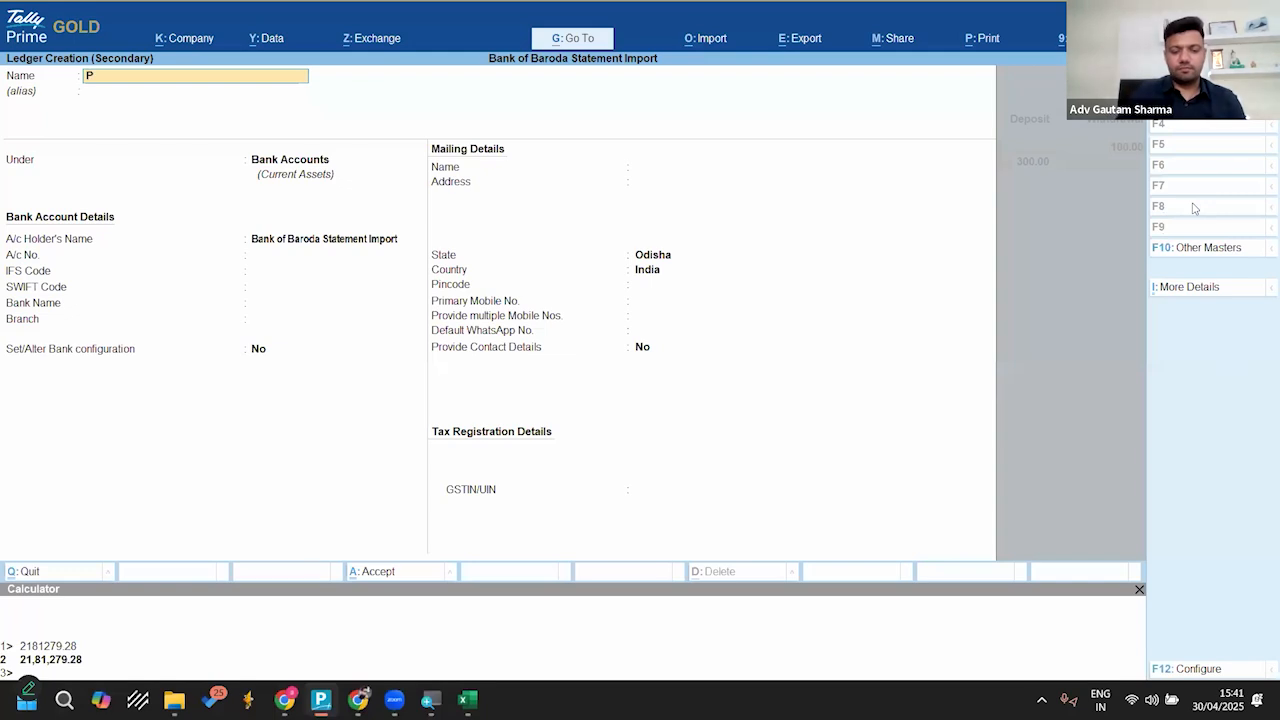
key("Return")
type("B")
key("Down")
key("Down")
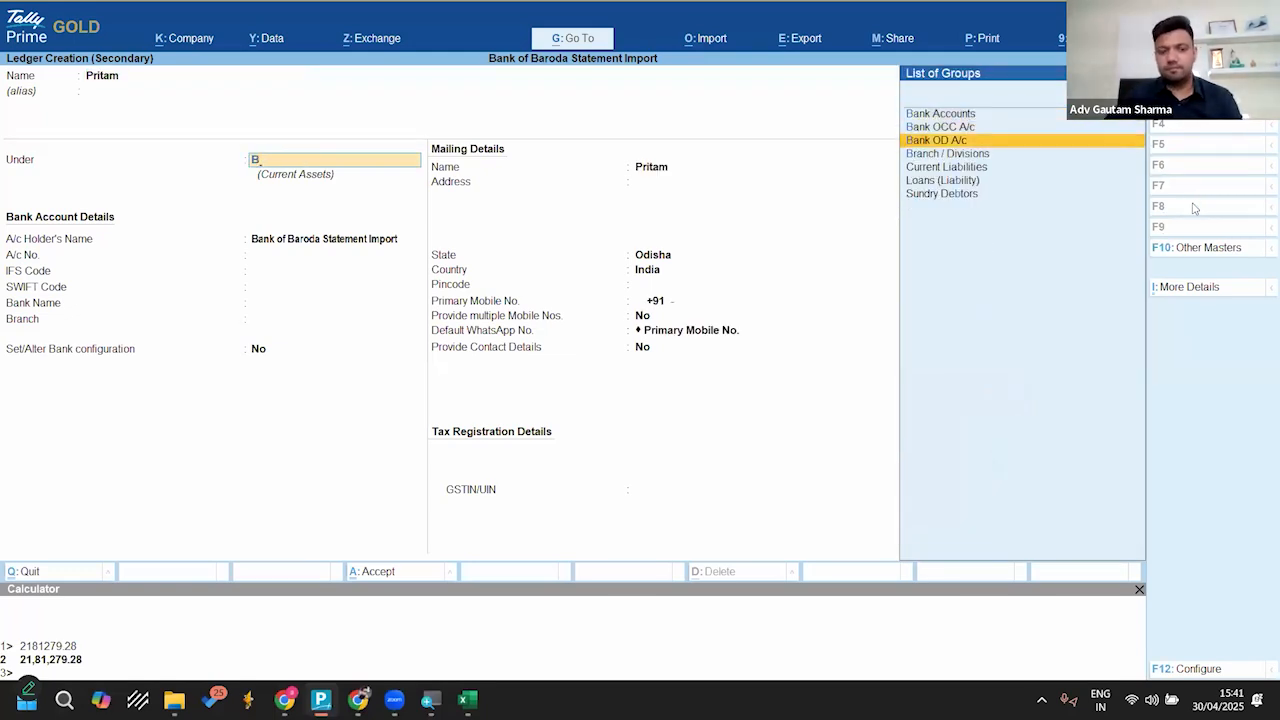
key("BackSpace")
type("Deb")
key("Return")
key("ctrl+a")
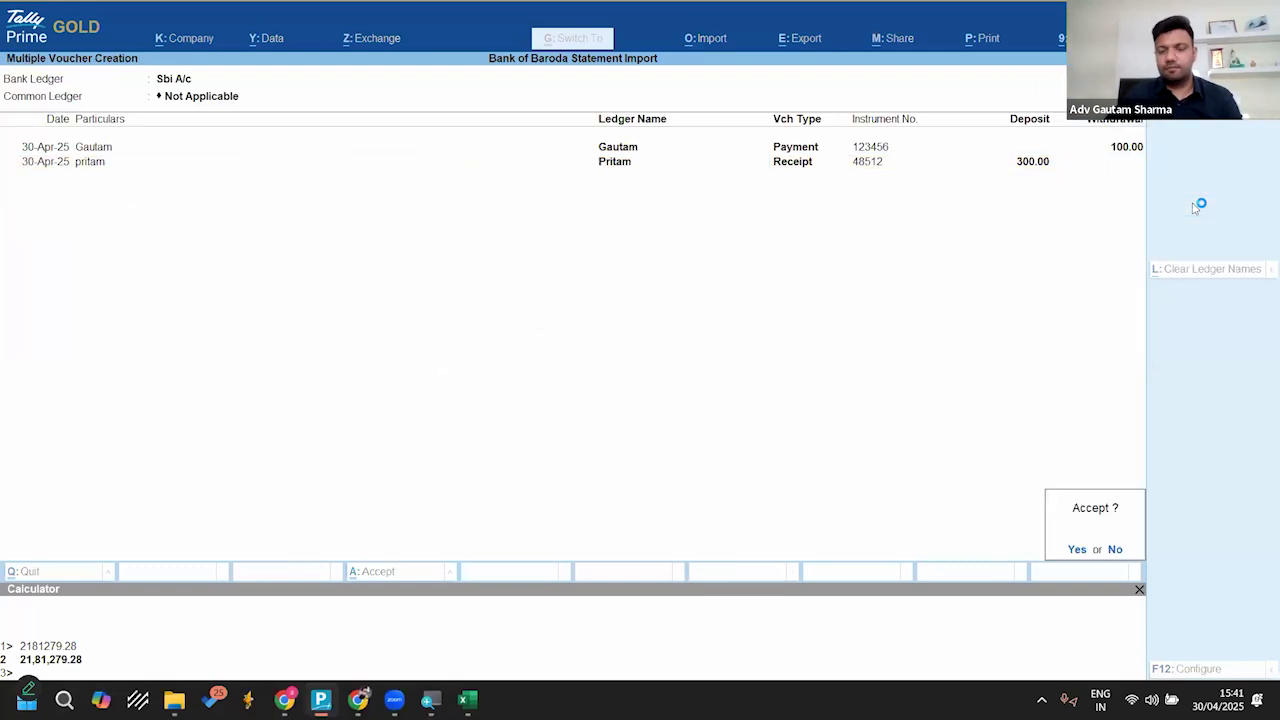
Step: Accept the two vouchers, mark them as regular and reconcile them, closing back to the Gateway of Tally
key("Return")
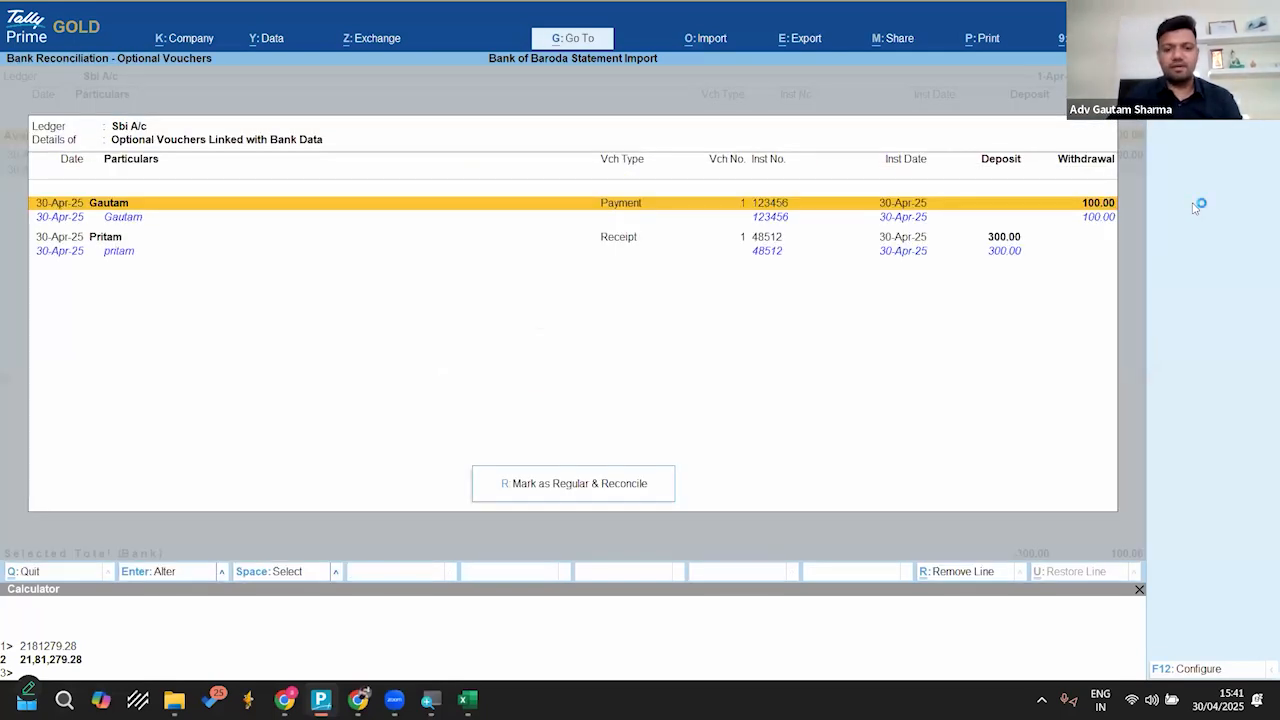
left_click(595, 488)
key("Return")
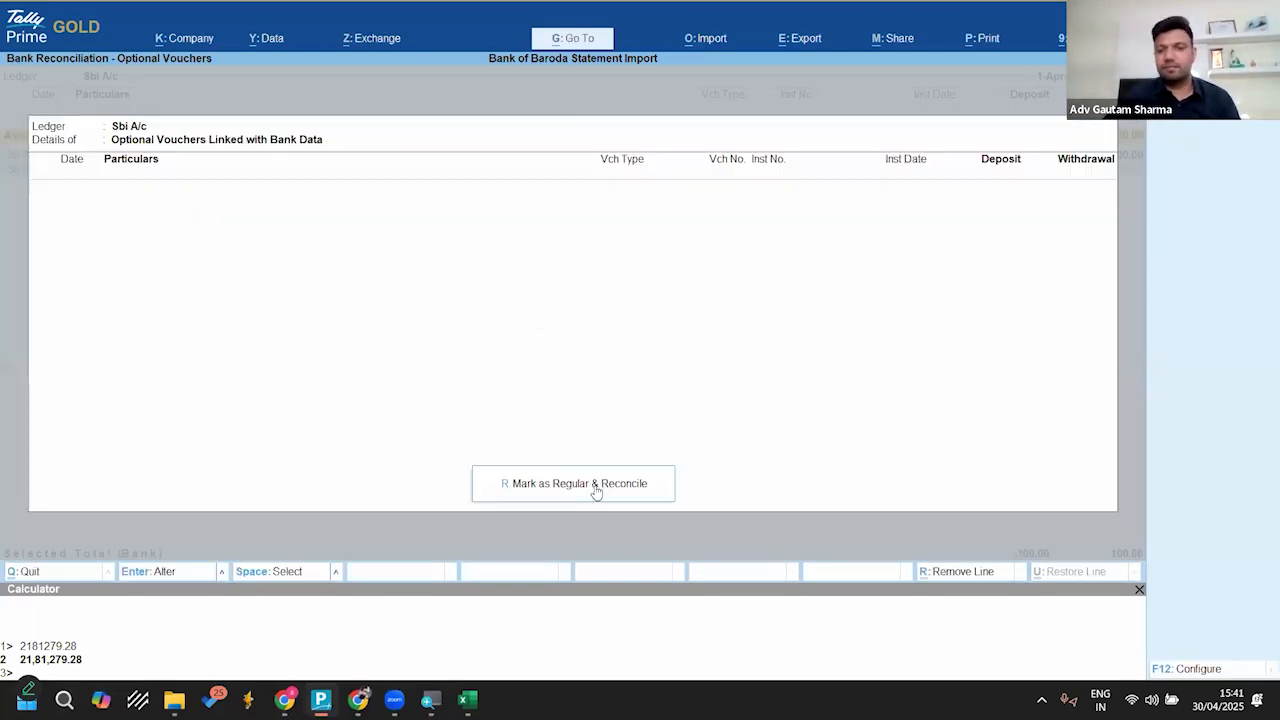
key("Escape")
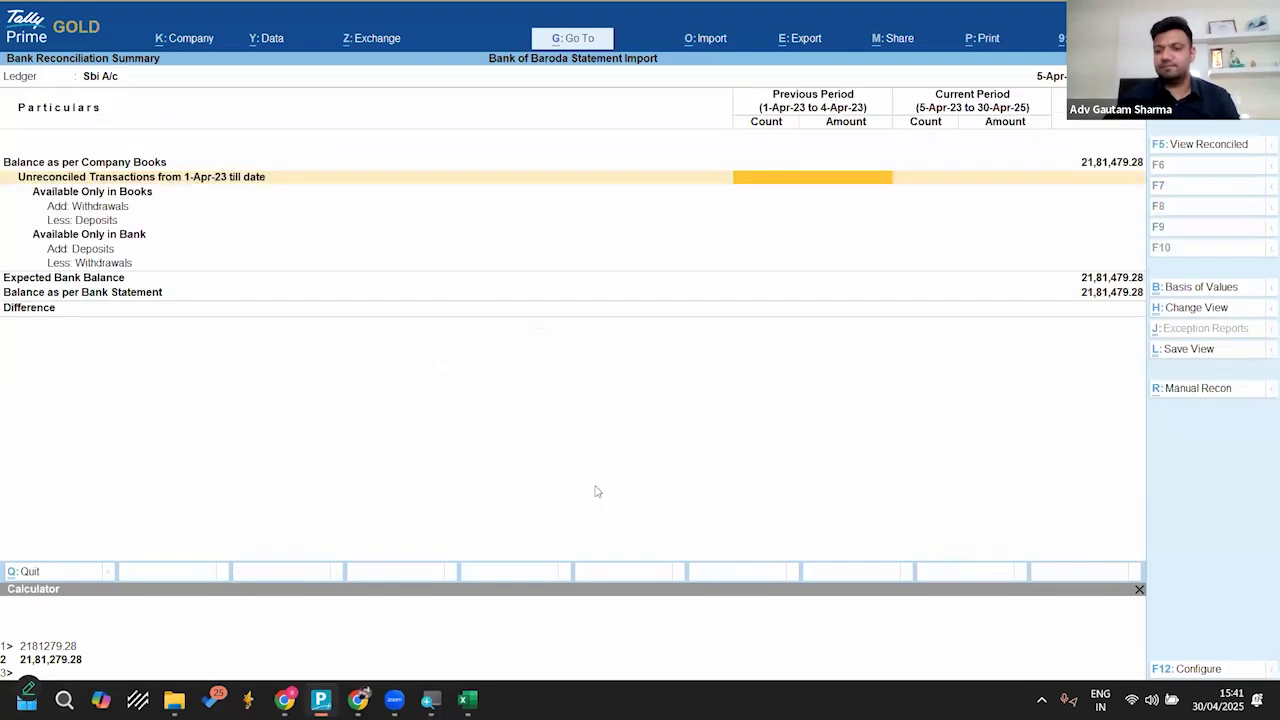
key("Escape")
key("Escape")
key("Escape")
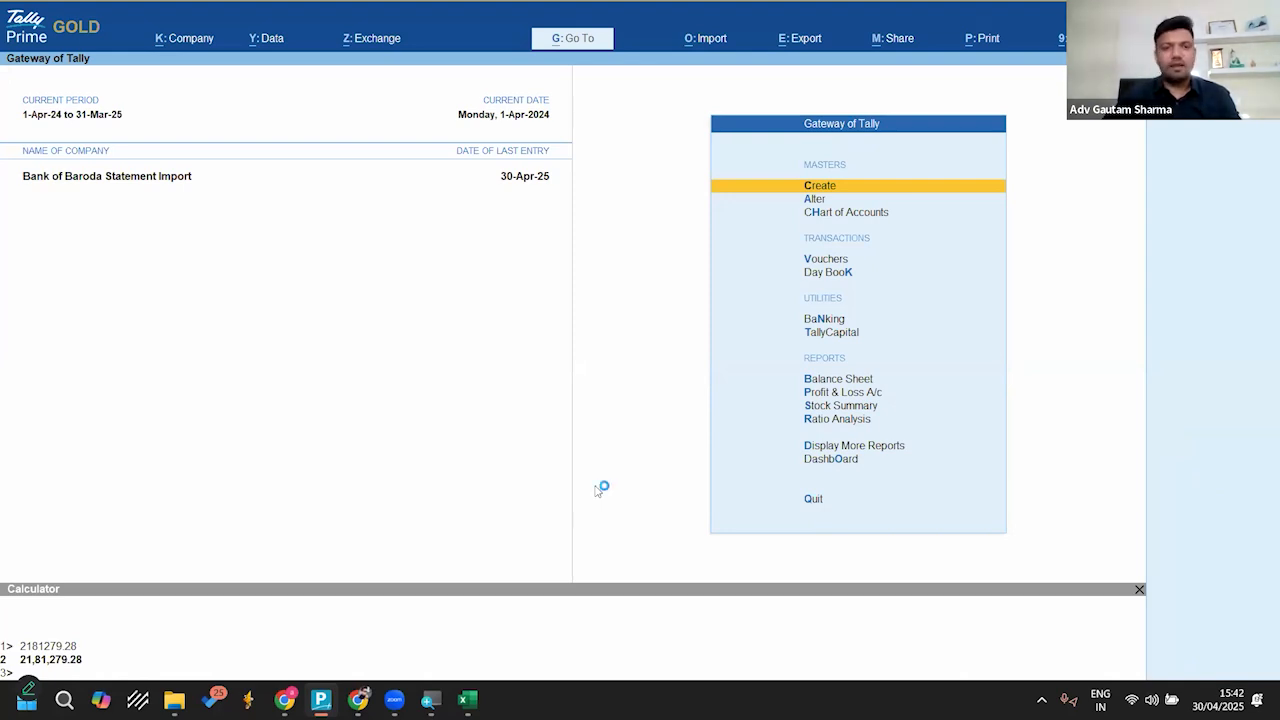
Step: Close the calculator pane and open the Dashboard from the Gateway of Tally
key("Down")
key("Down")
key("Down")
key("Down")
key("Down")
key("Down")
key("Down")
key("Down")
key("Down")
key("Down")
key("Down")
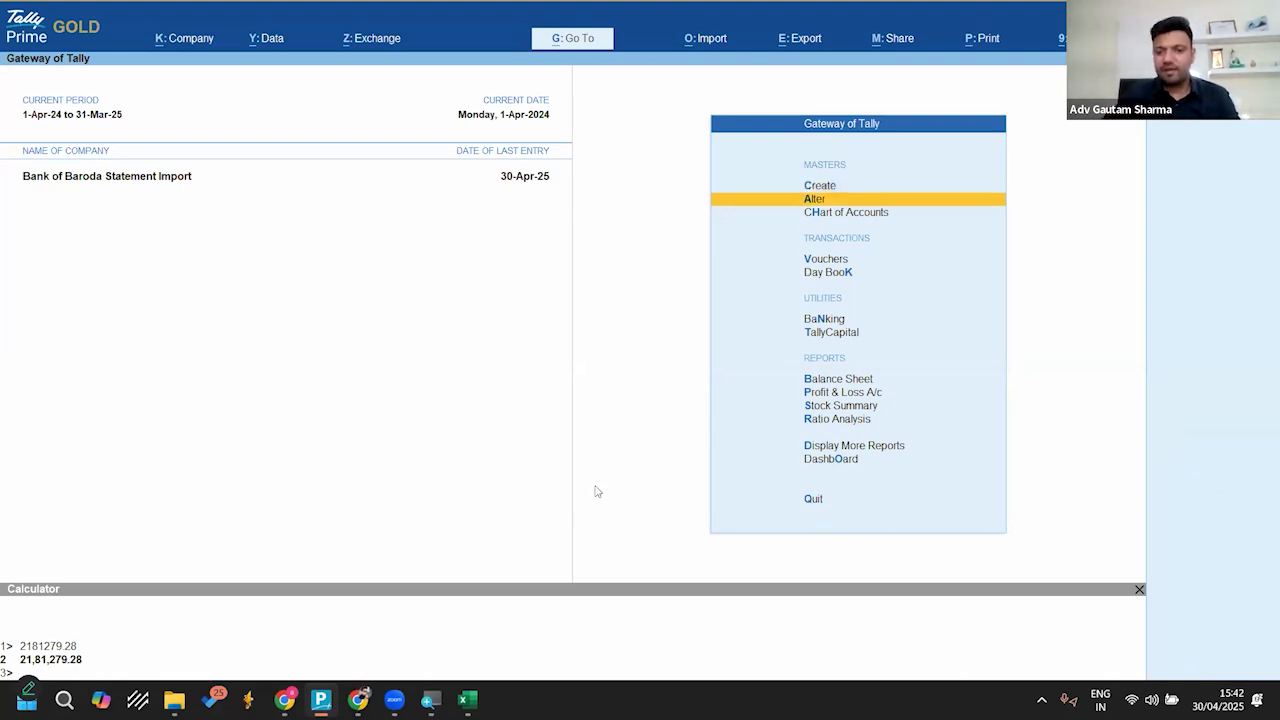
key("Down")
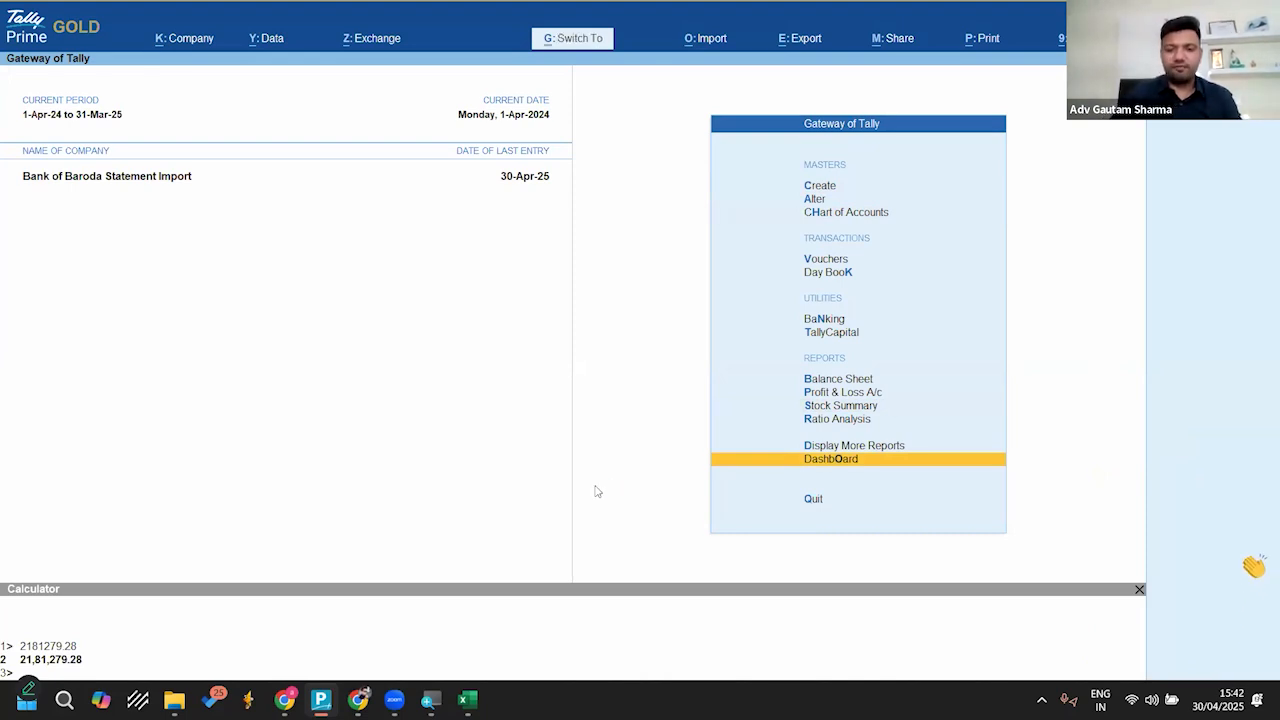
key("ctrl+n")
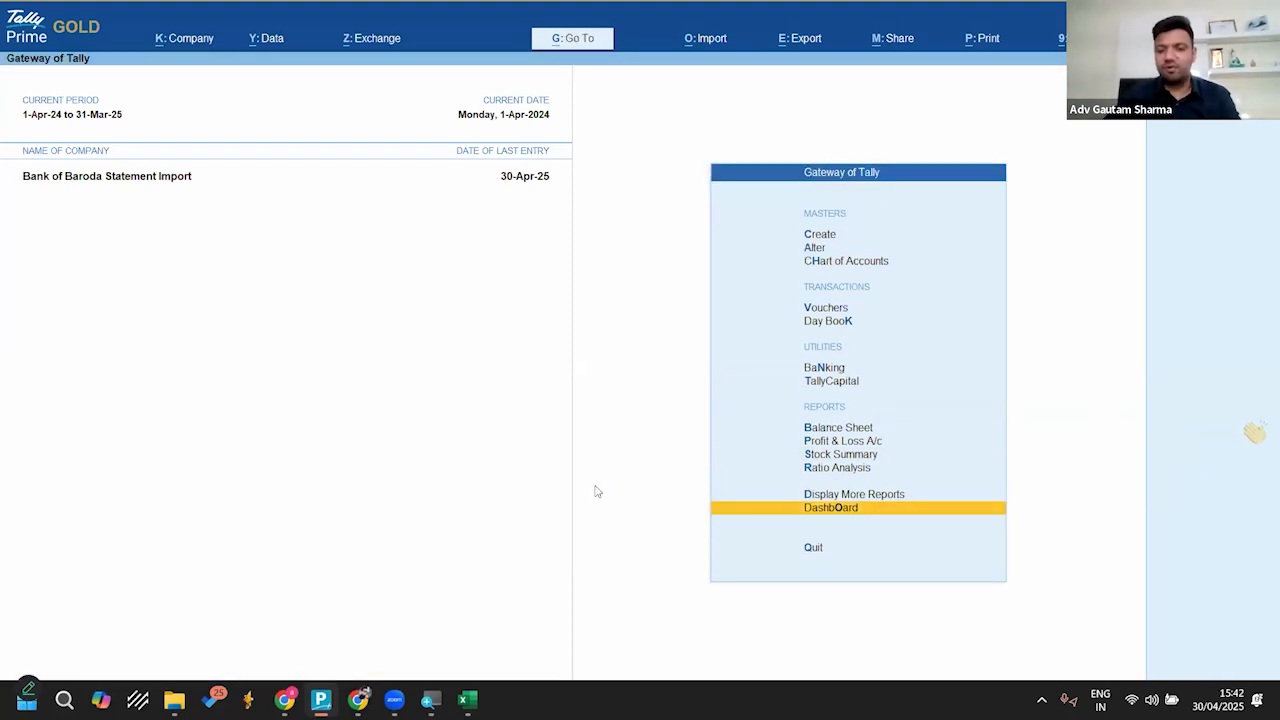
key("Return")
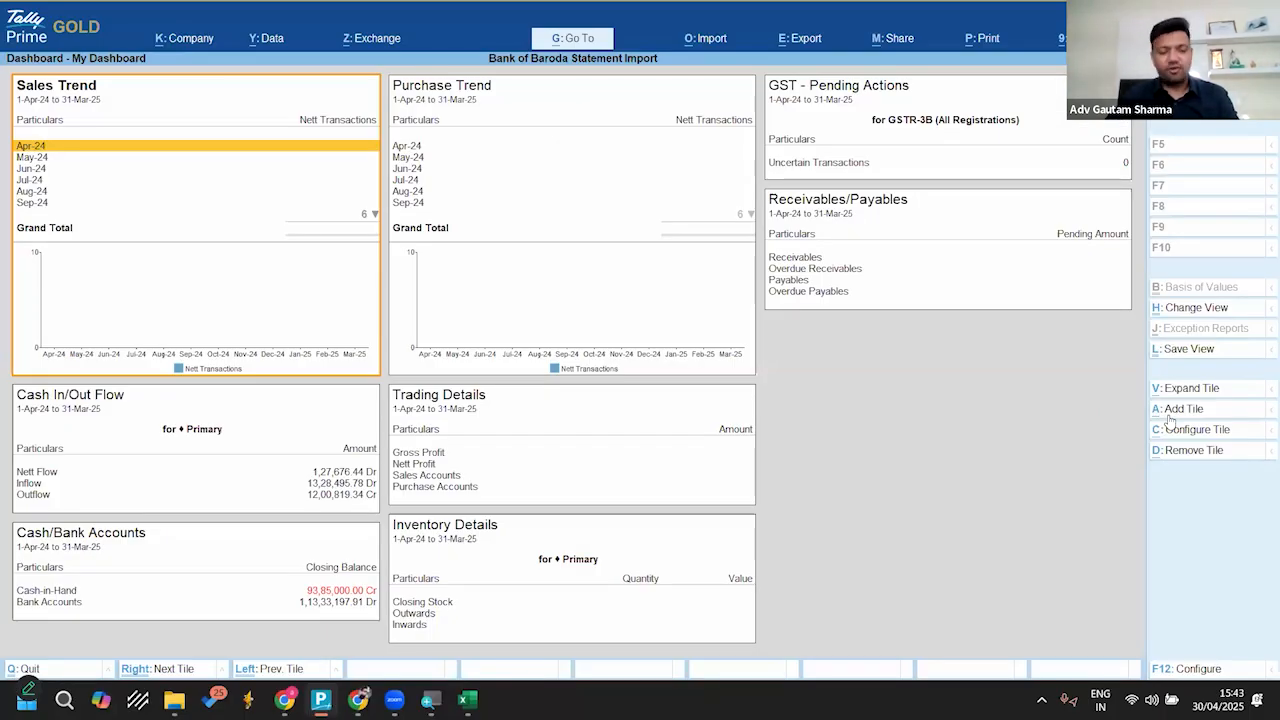
Step: Add the Banking Activities tile to the dashboard, finding it in the list of tiles with "Bank"
left_click(1170, 410)
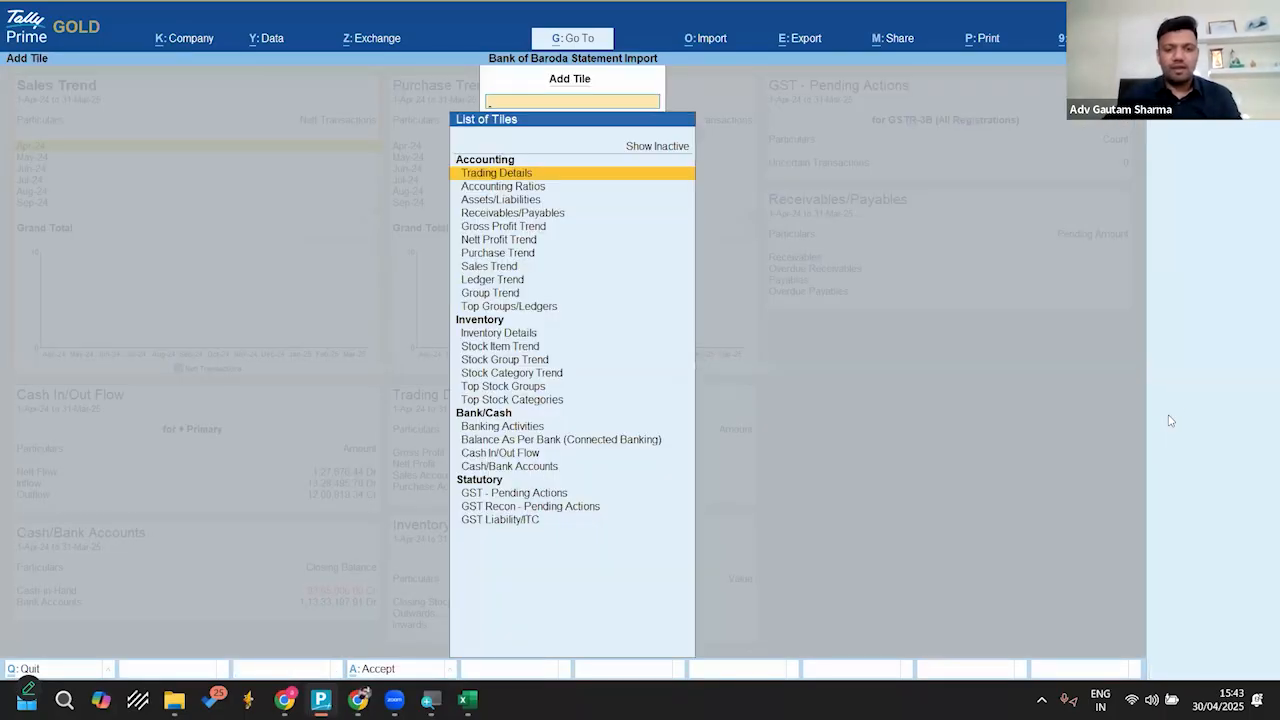
type("Bank")
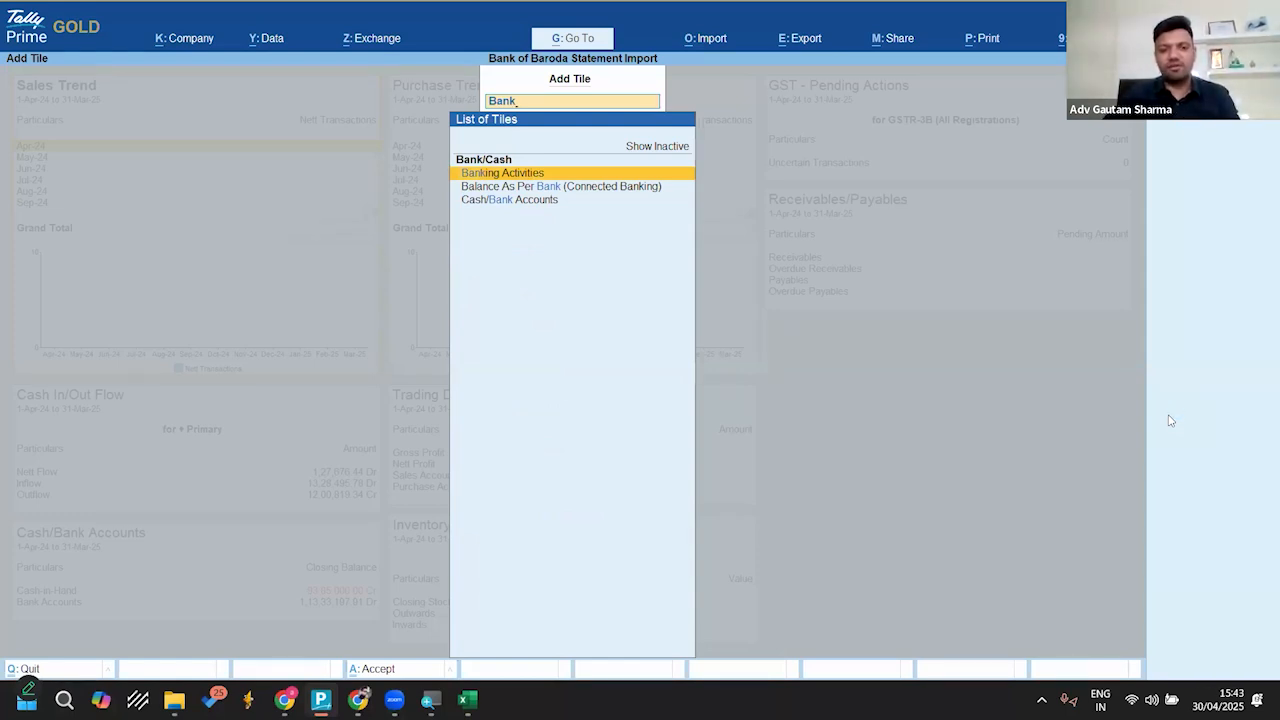
key("Down")
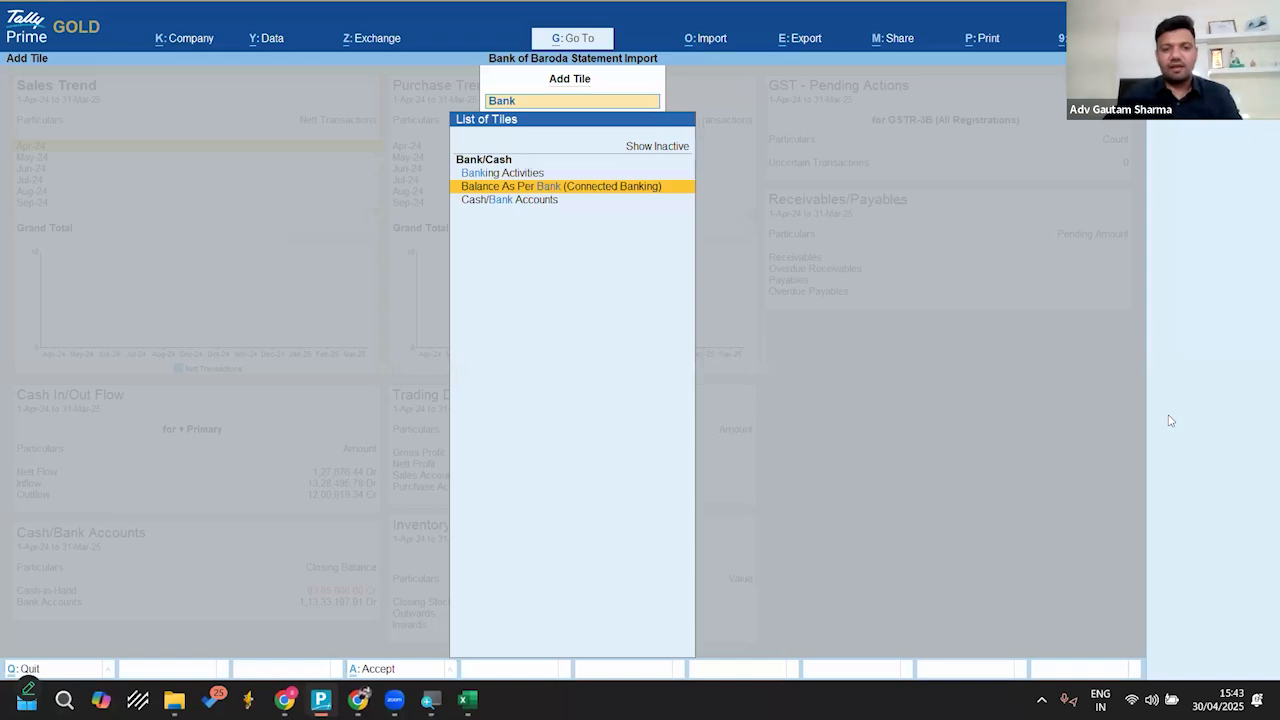
key("Up")
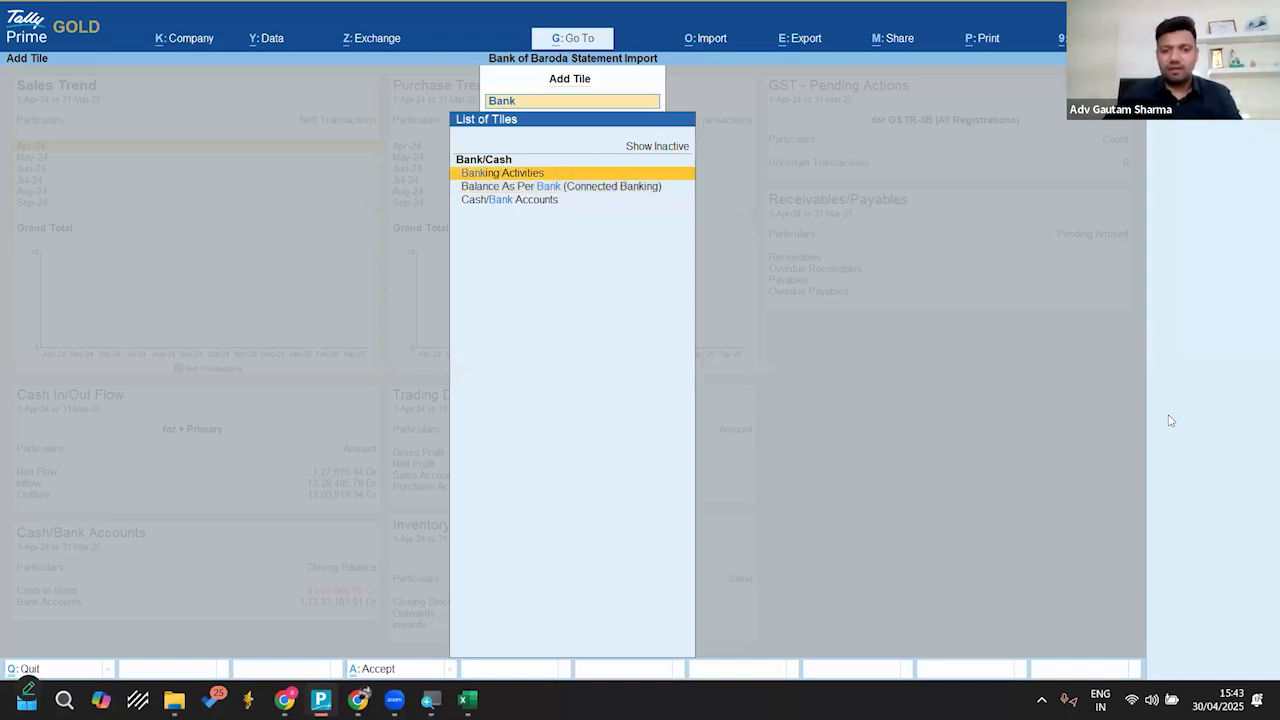
key("Down")
key("Up")
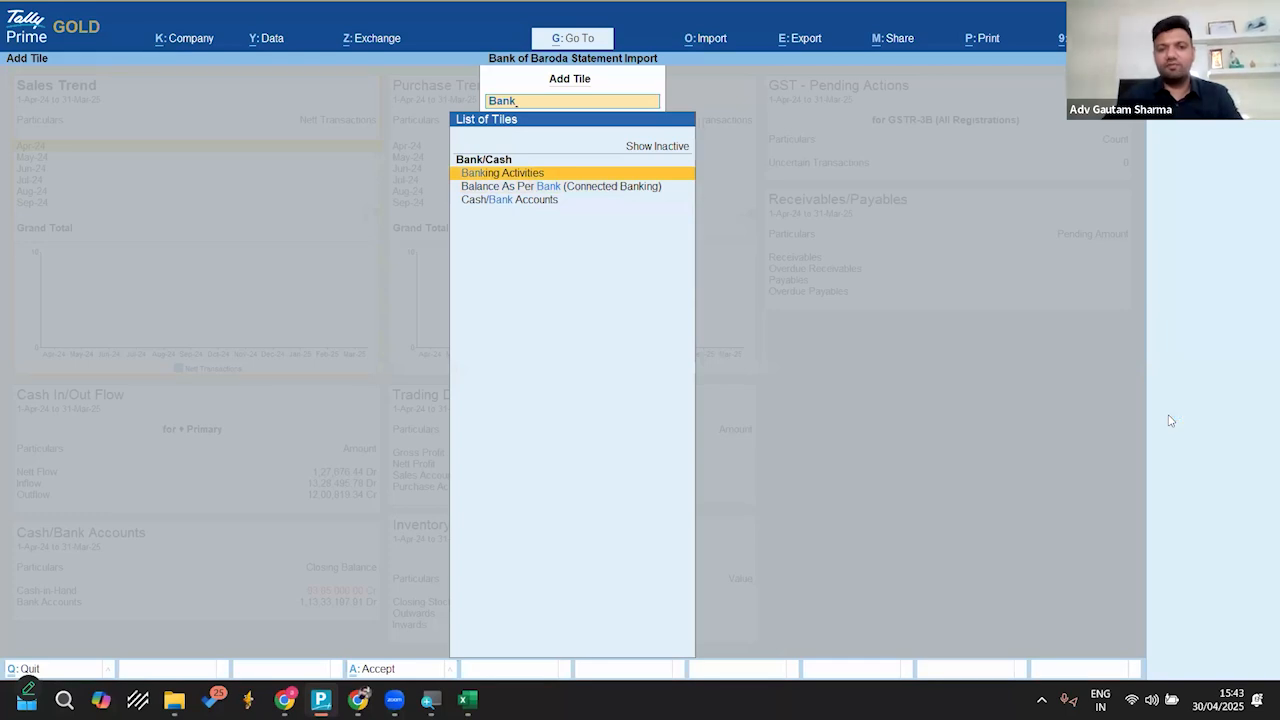
key("Return")
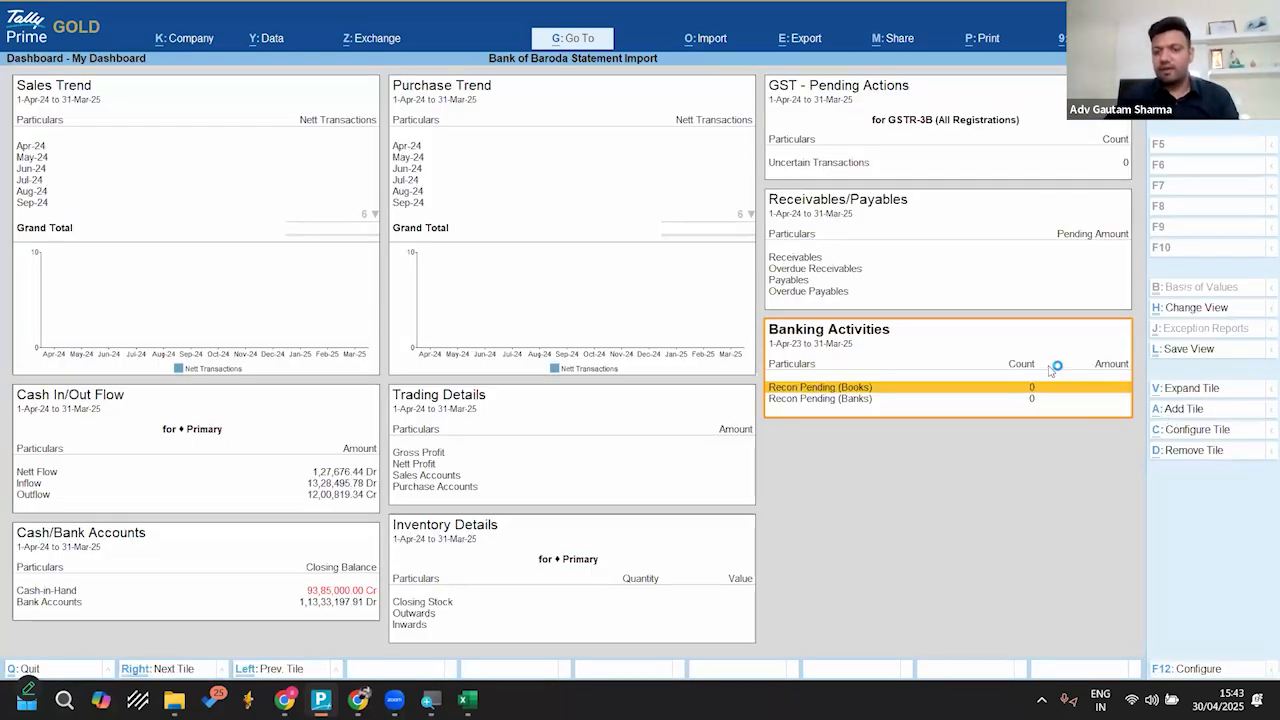
Step: Rename the new tile to Banking Details and have it show Deposits and Withdrawals with Count & Amount
left_click(1197, 432)
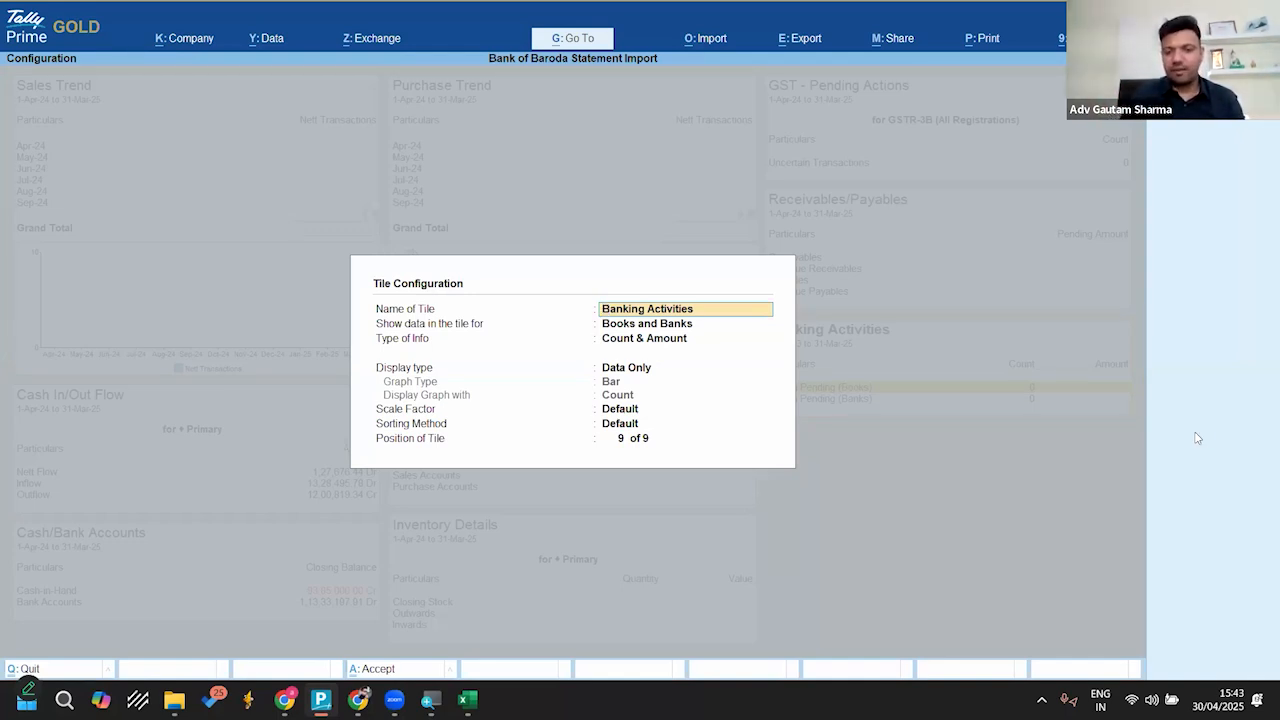
type("Banking Details")
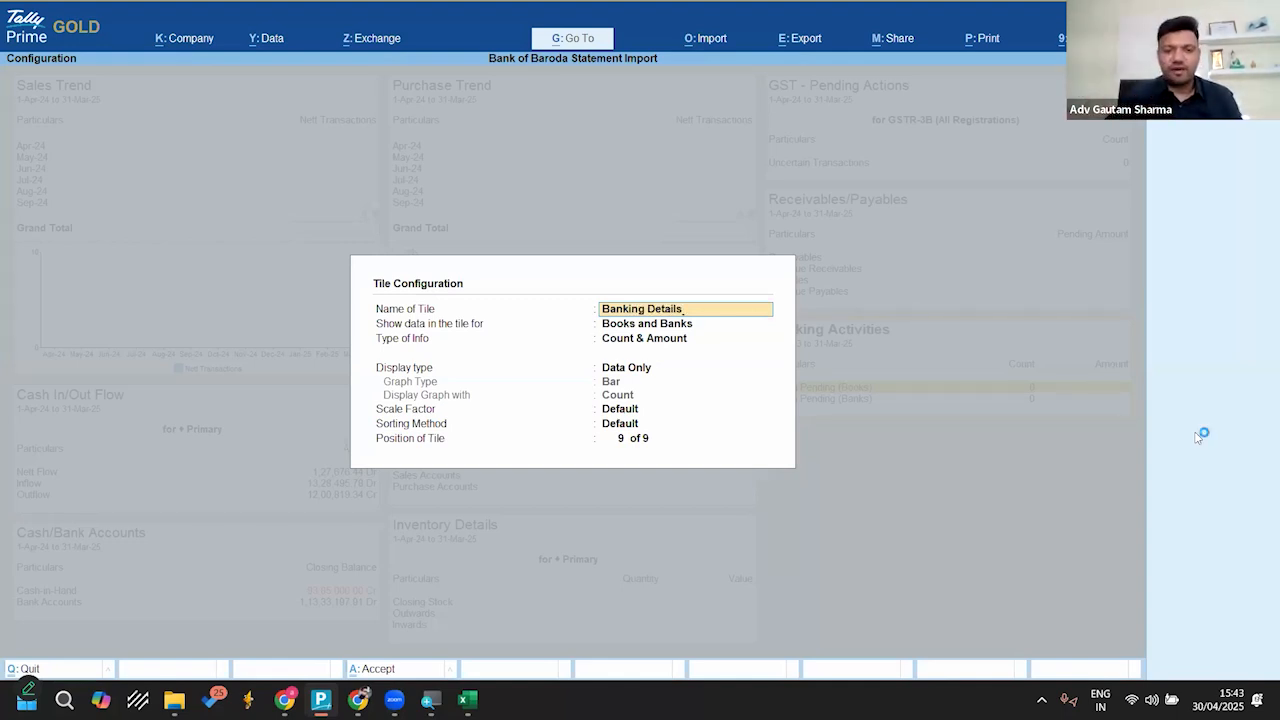
key("Return")
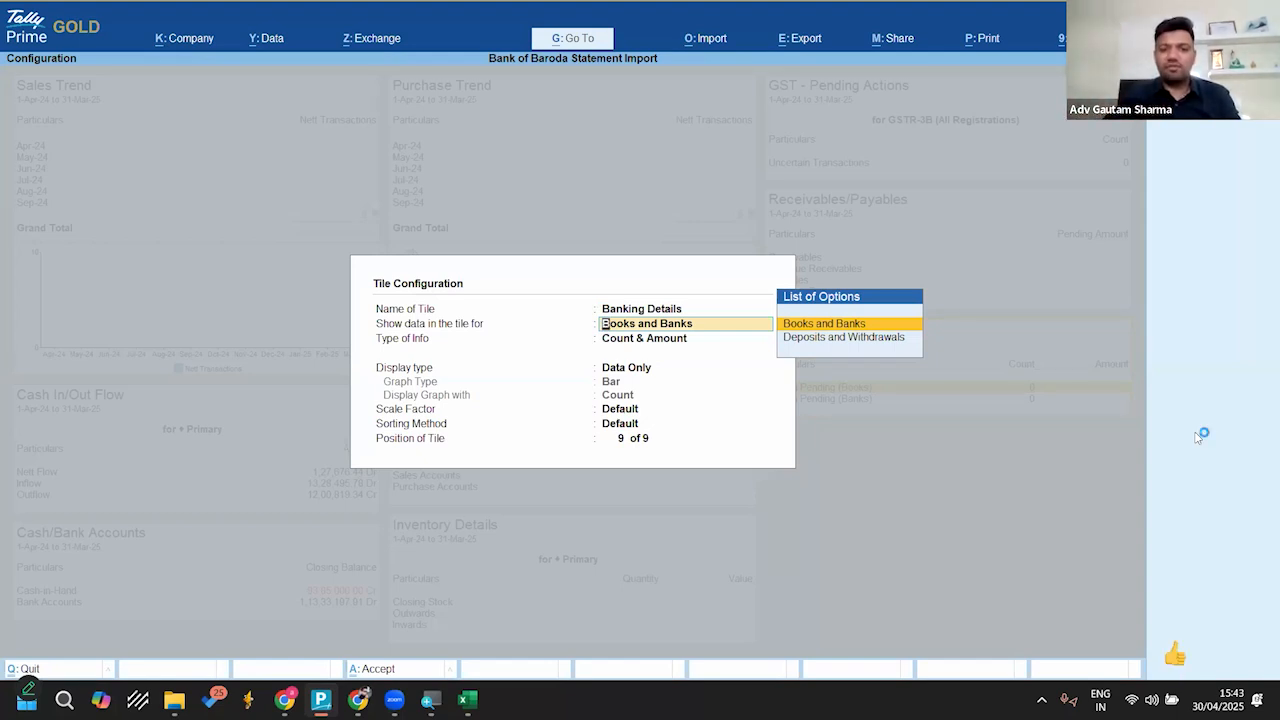
key("Down")
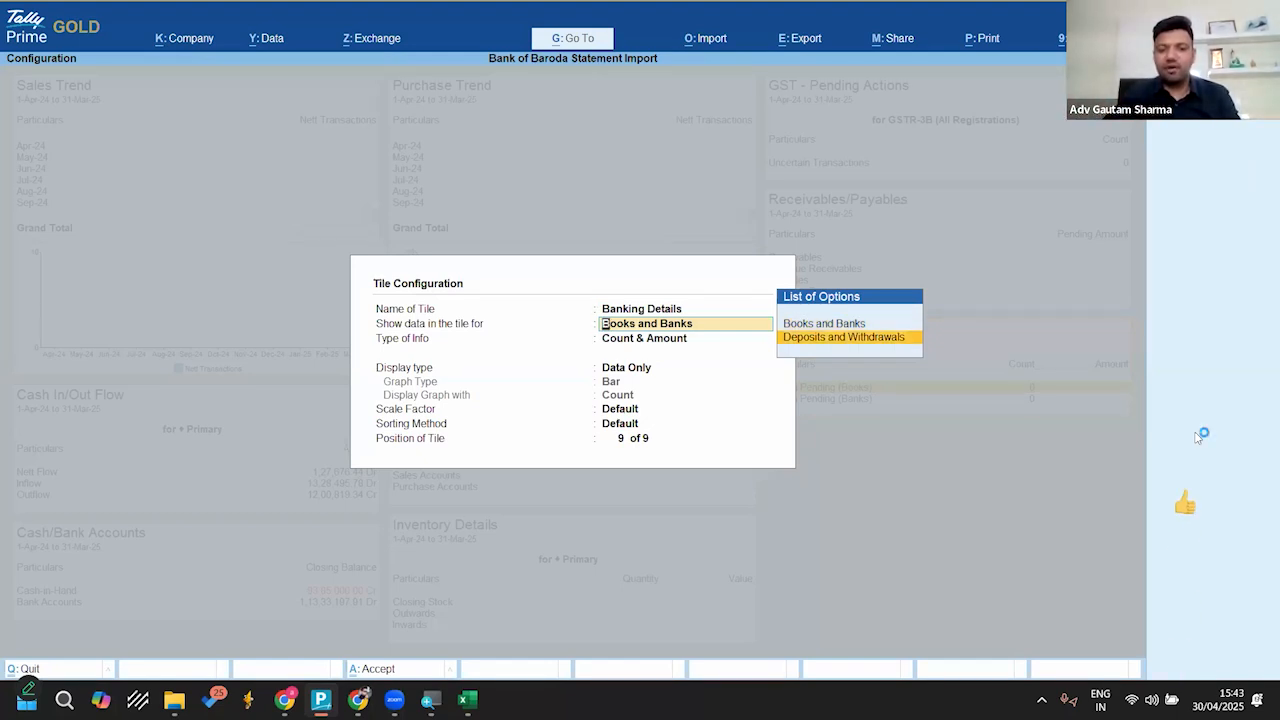
key("Return")
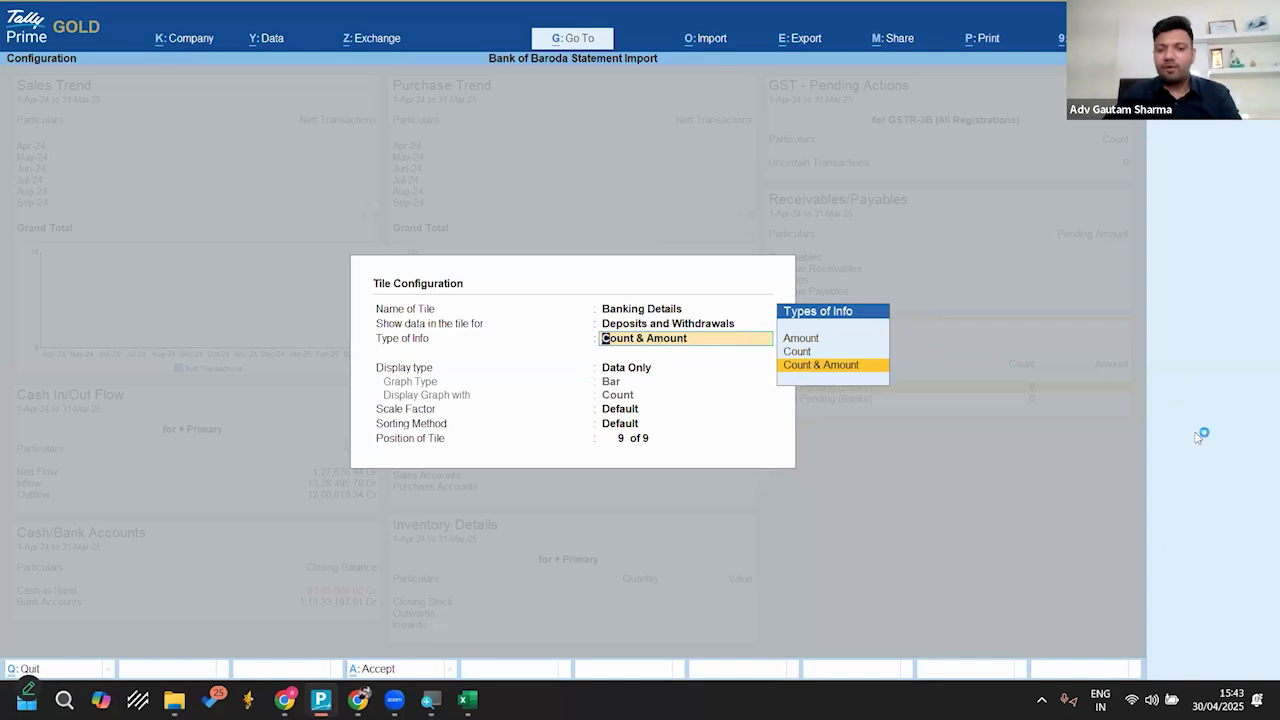
key("Up")
key("Up")
key("Down")
key("Down")
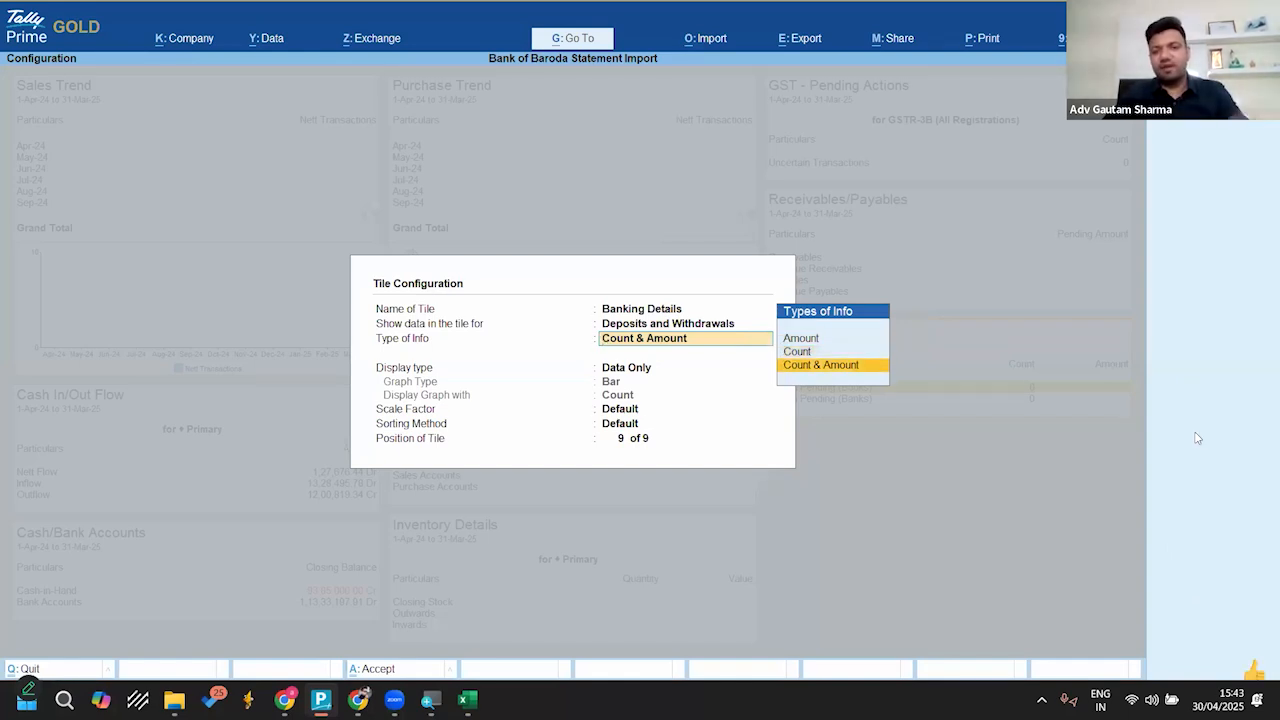
key("Return")
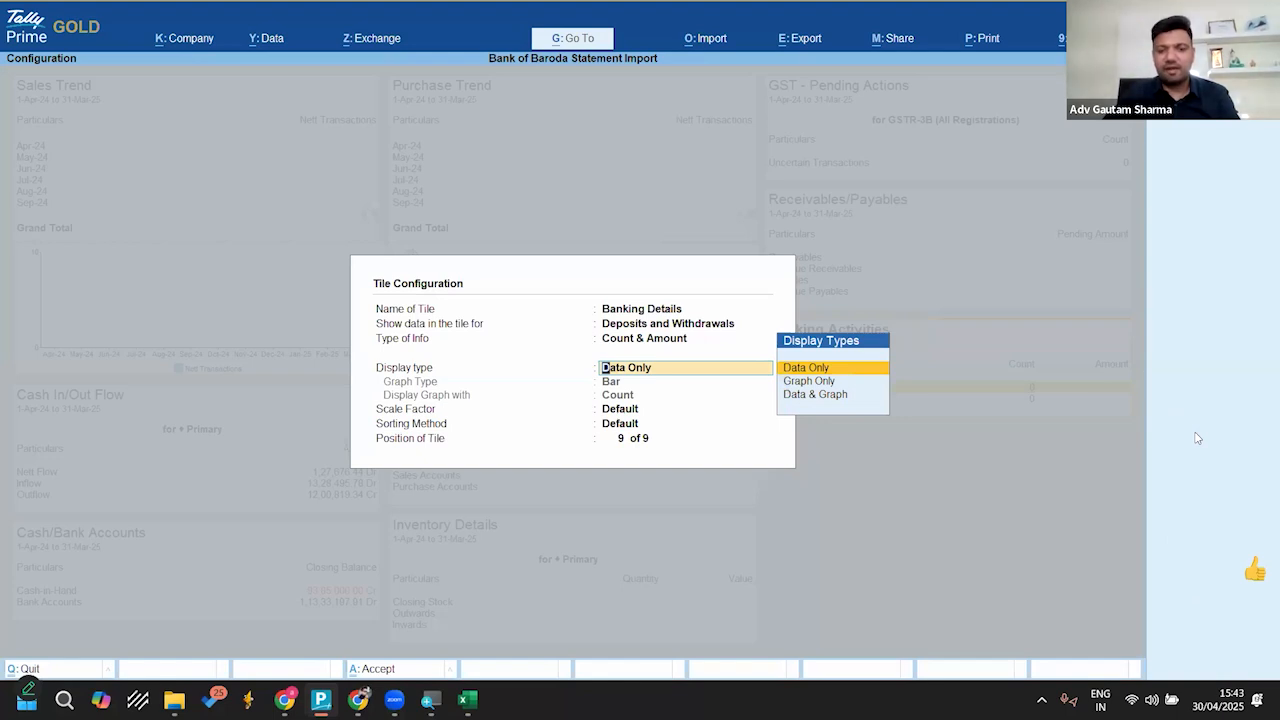
Step: Set the tile's display to Data & Graph with a Bar graph of Amount, keeping default scale and sorting, and accept the configuration
key("Down")
key("Down")
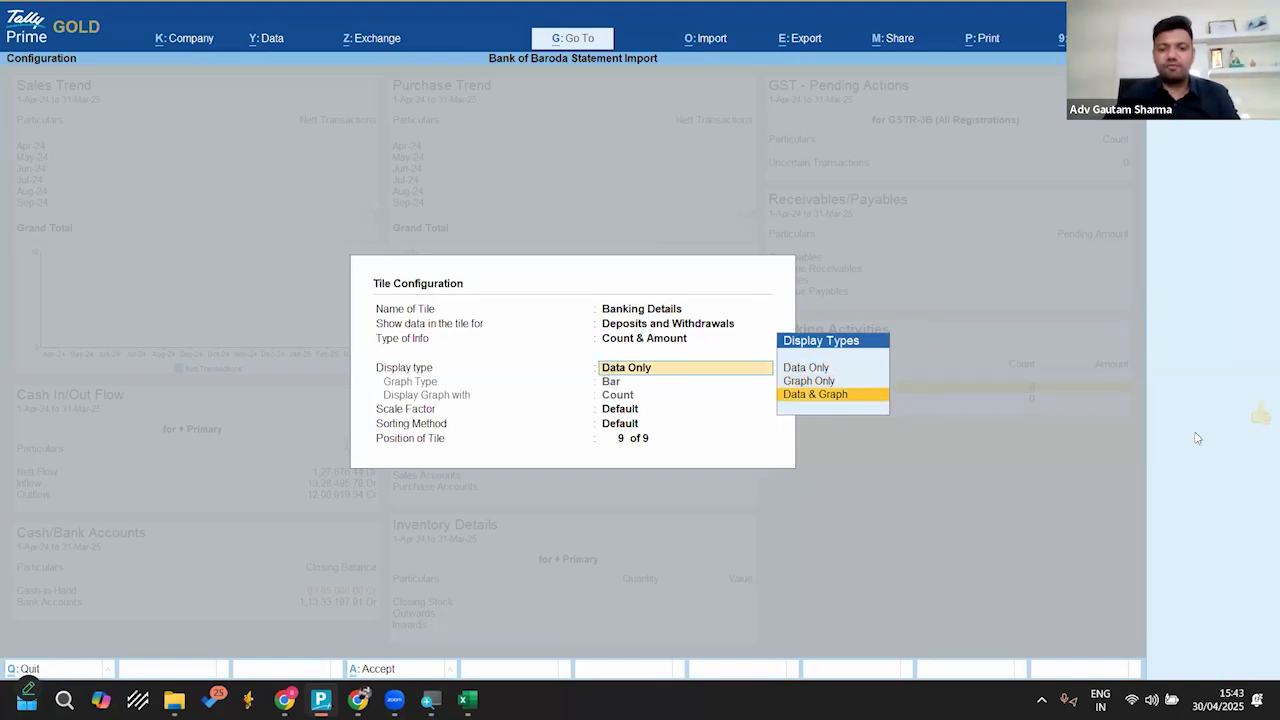
key("Return")
key("Down")
key("Up")
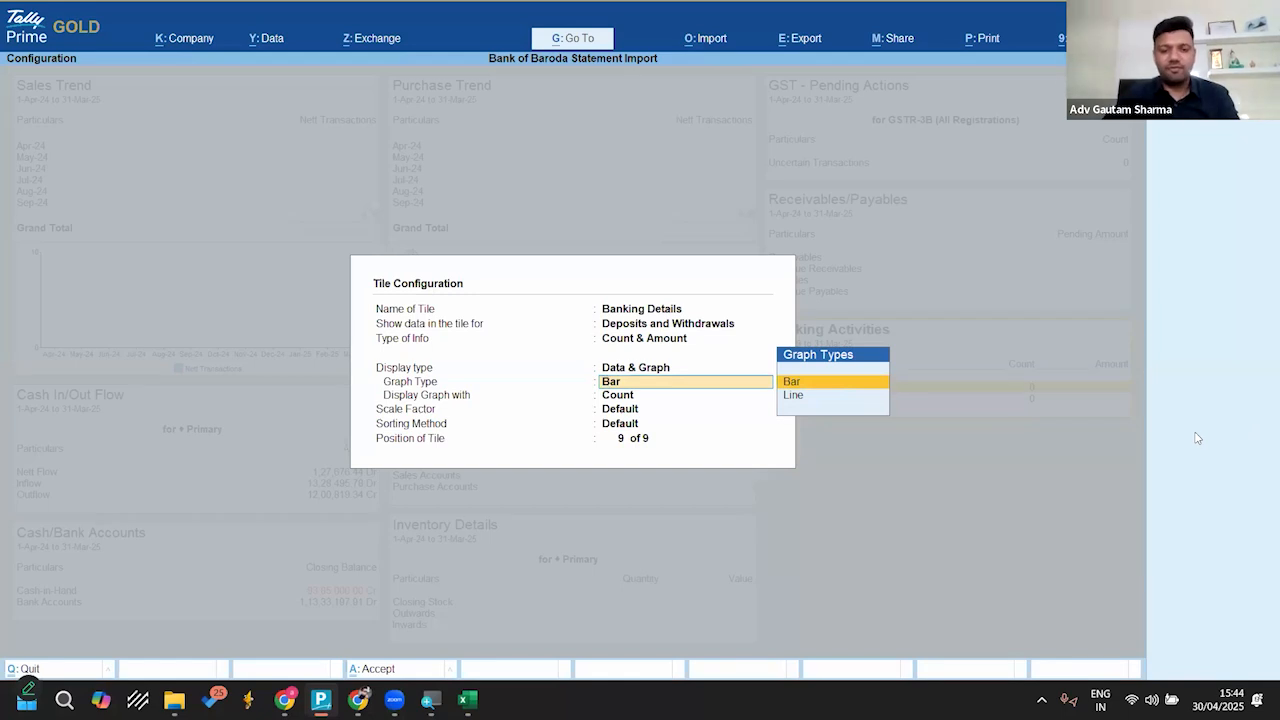
key("Return")
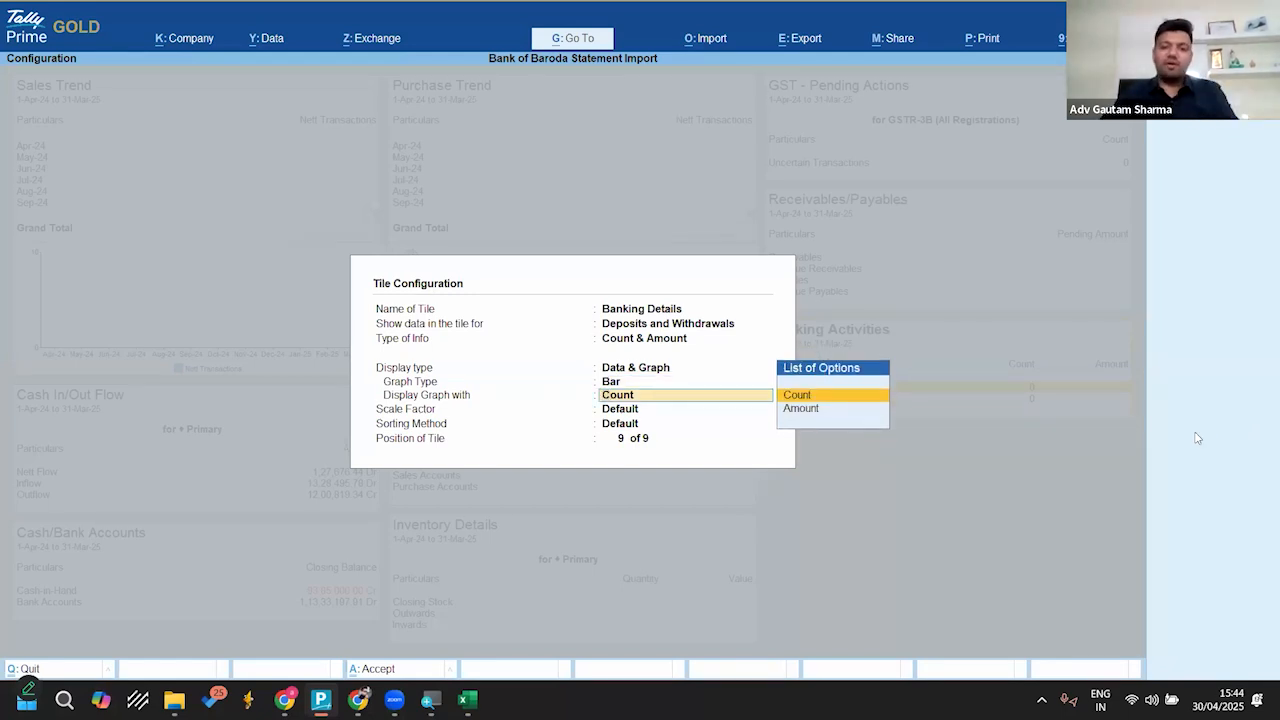
key("Down")
key("Return")
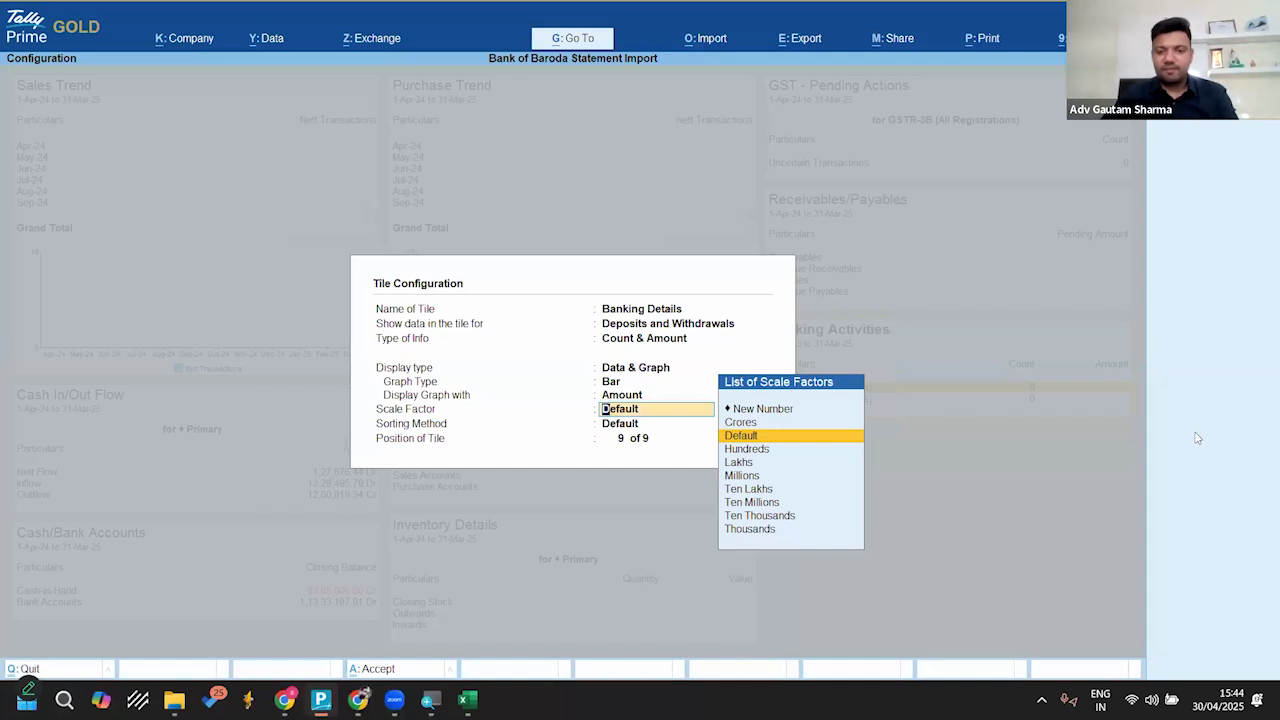
key("Return")
key("Return")
key("Return")
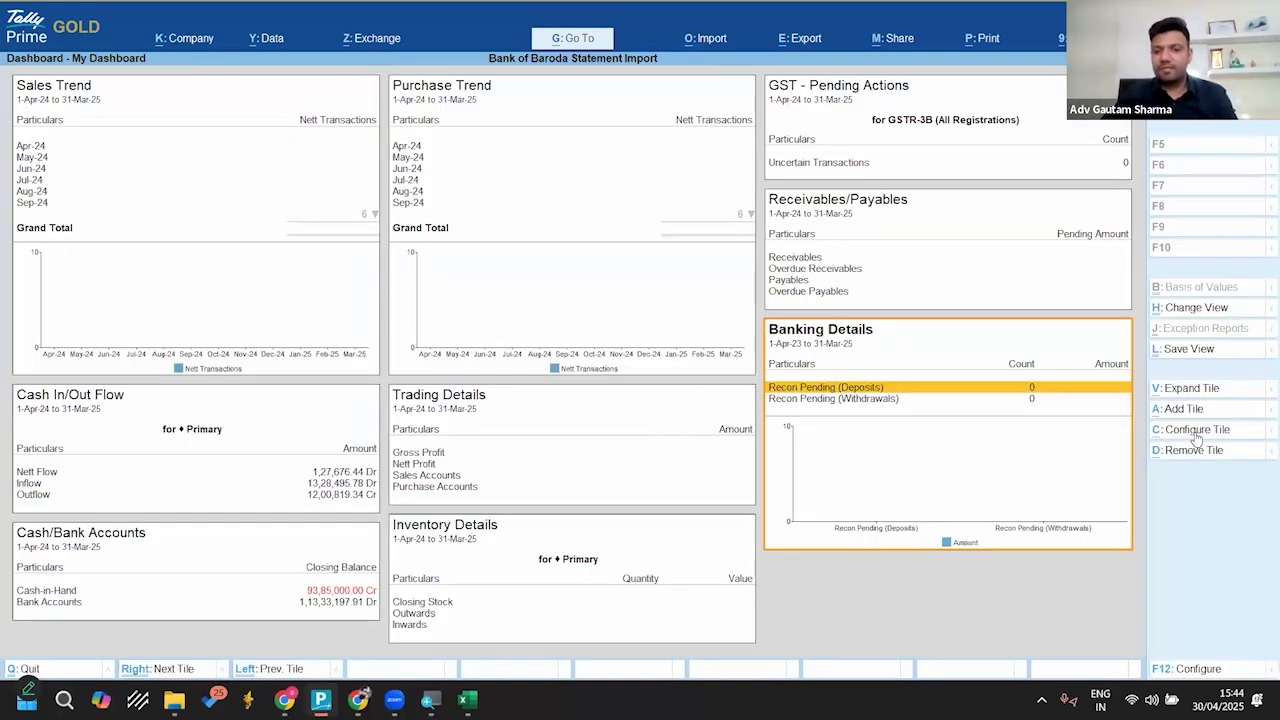
key("Down")
key("Up")
key("Down")
key("Up")
key("Down")
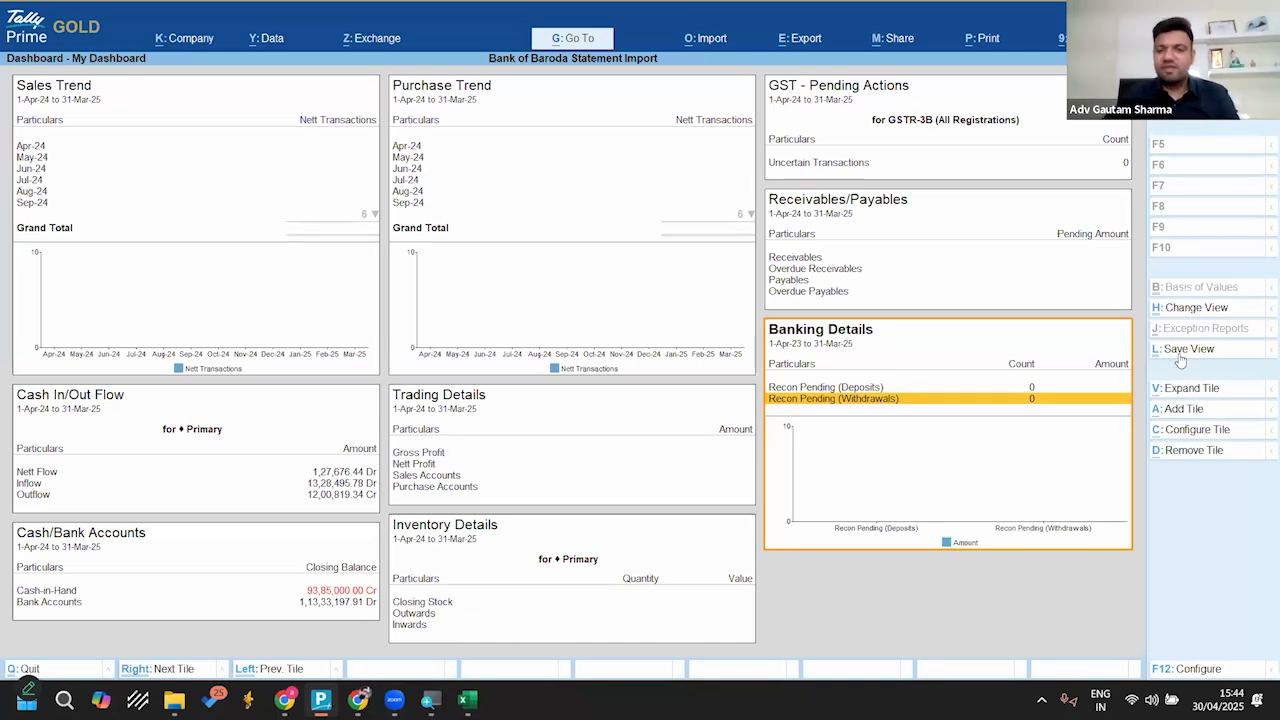
key("Escape")
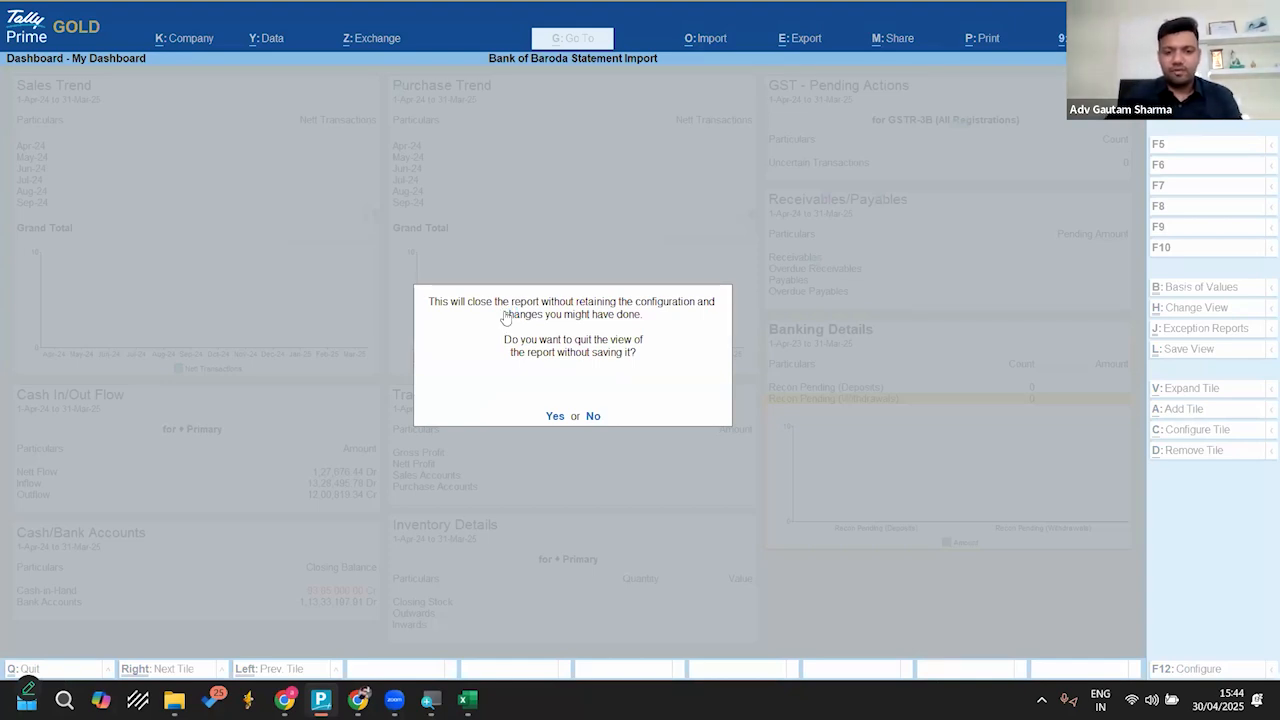
key("Escape")
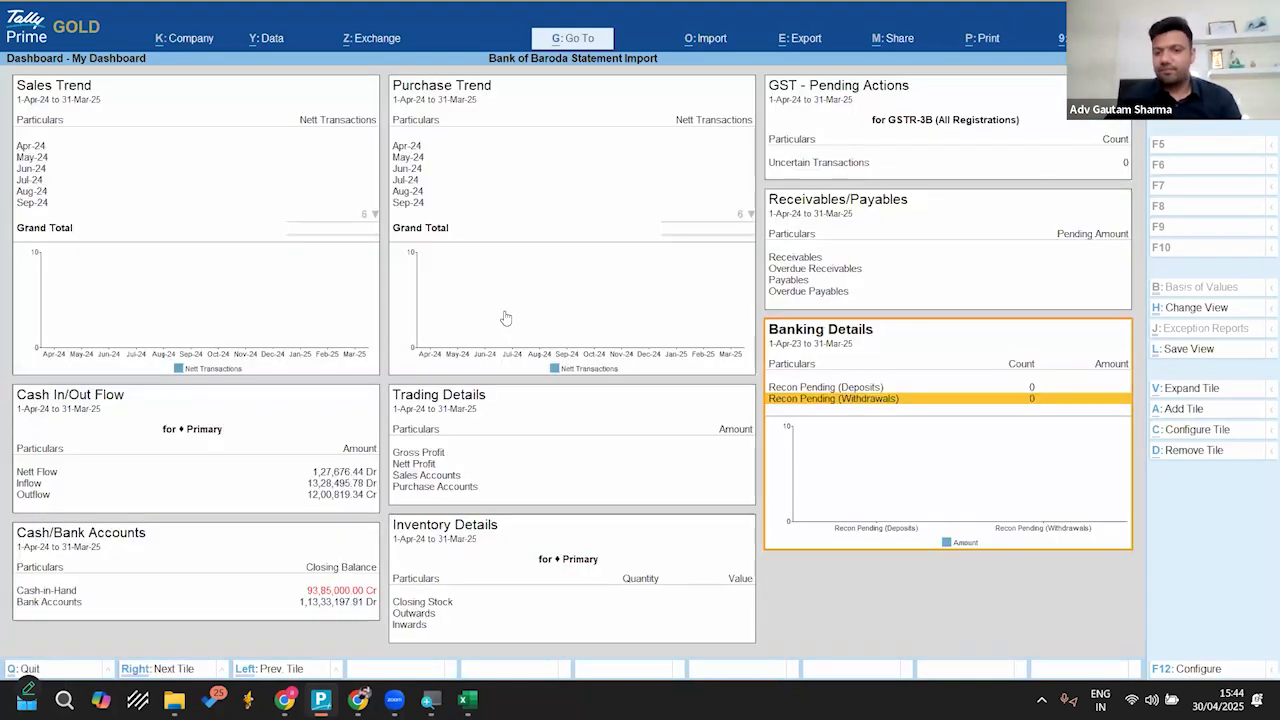
Step: Save the dashboard view as My Dashboard and keep it as the default view for the report
left_click(1182, 352)
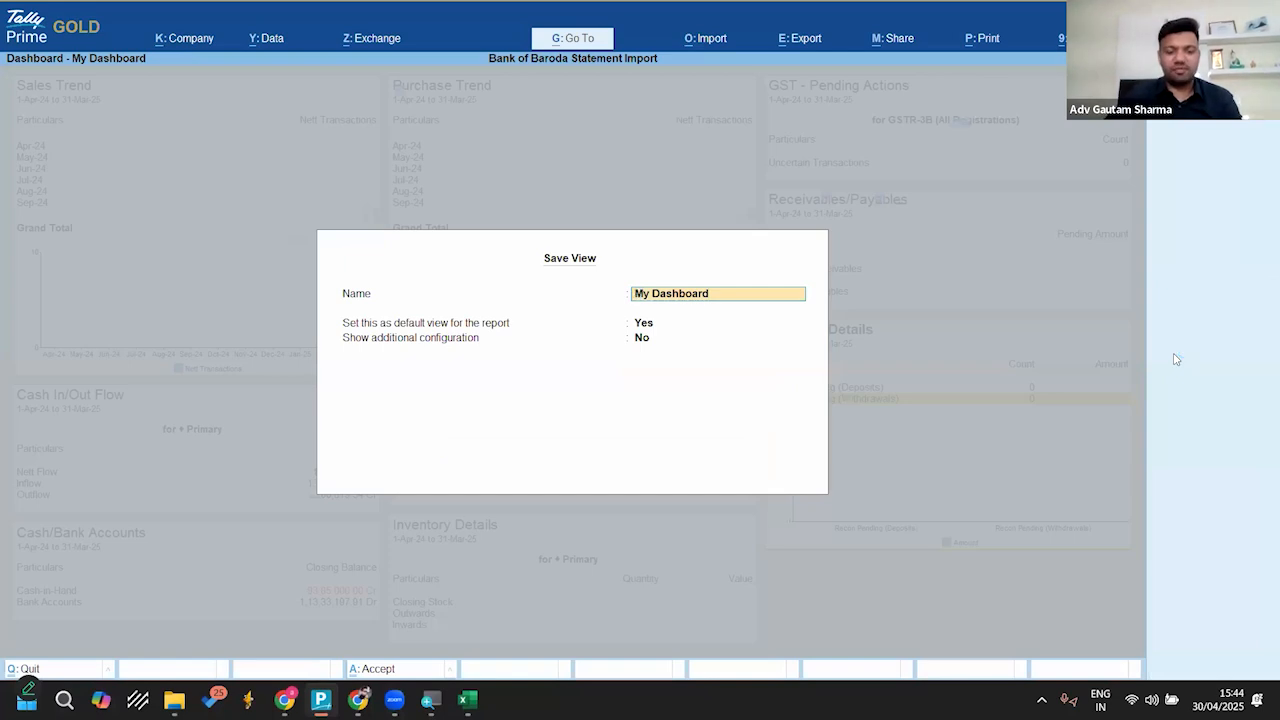
key("Down")
key("Up")
key("ctrl+a")
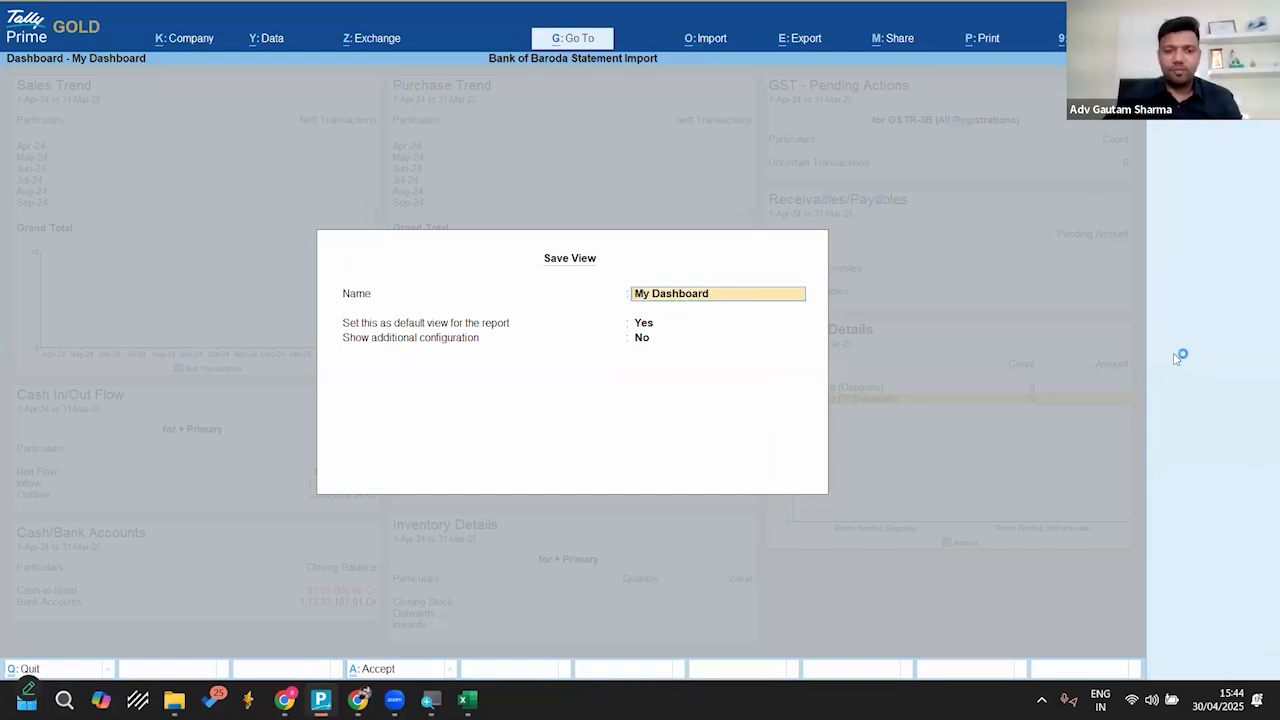
key("Return")
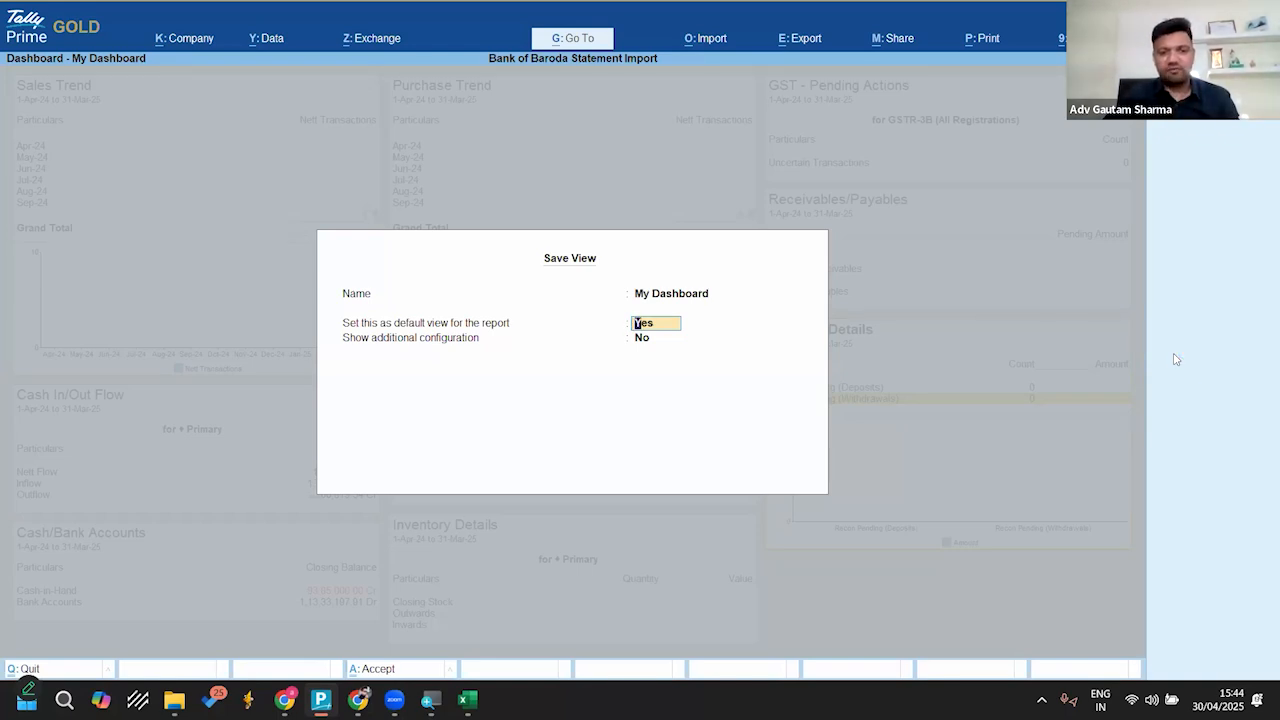
key("Return")
key("Return")
key("Return")
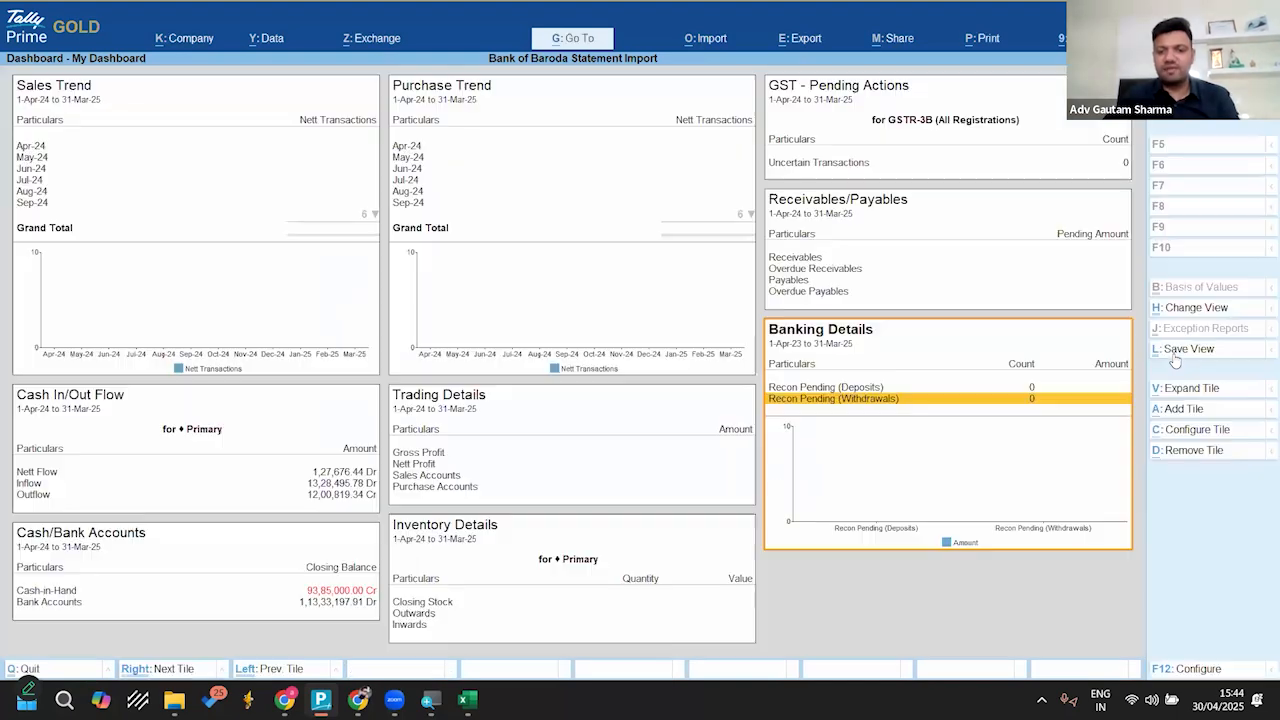
Step: Close and reopen the Dashboard to check the saved Banking Details tile, then return to the Gateway of Tally
key("Escape")
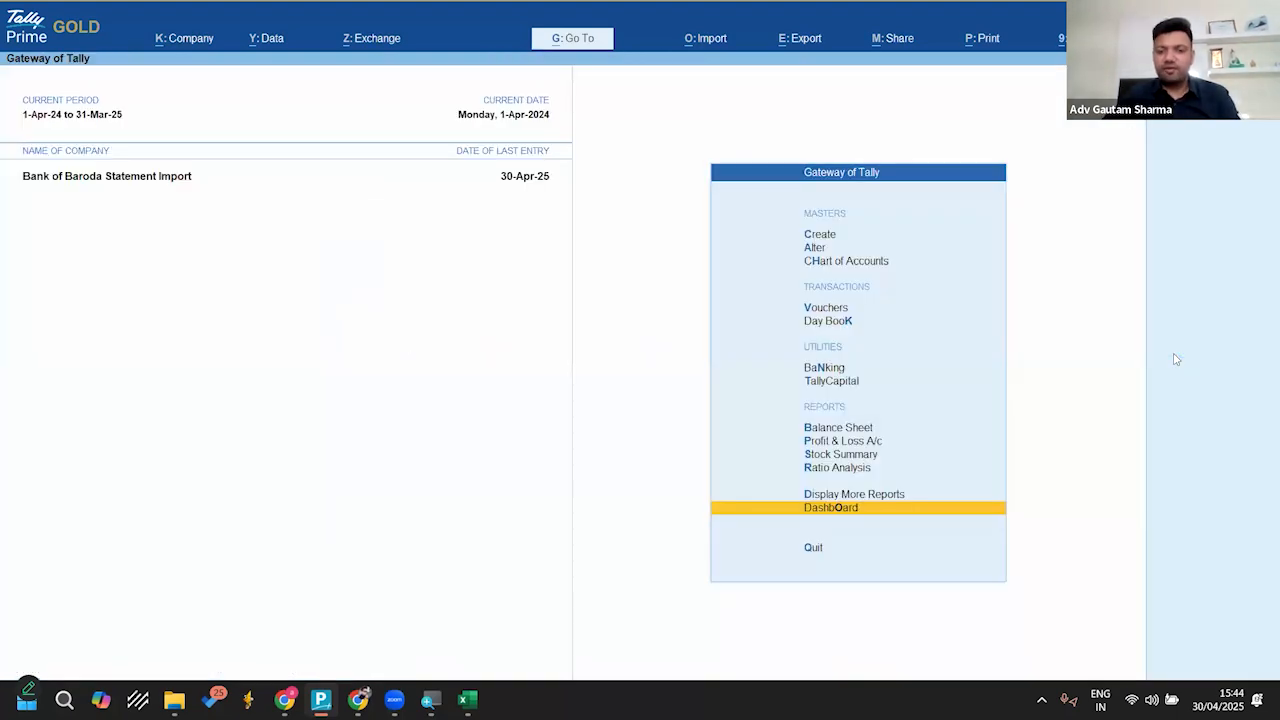
key("Return")
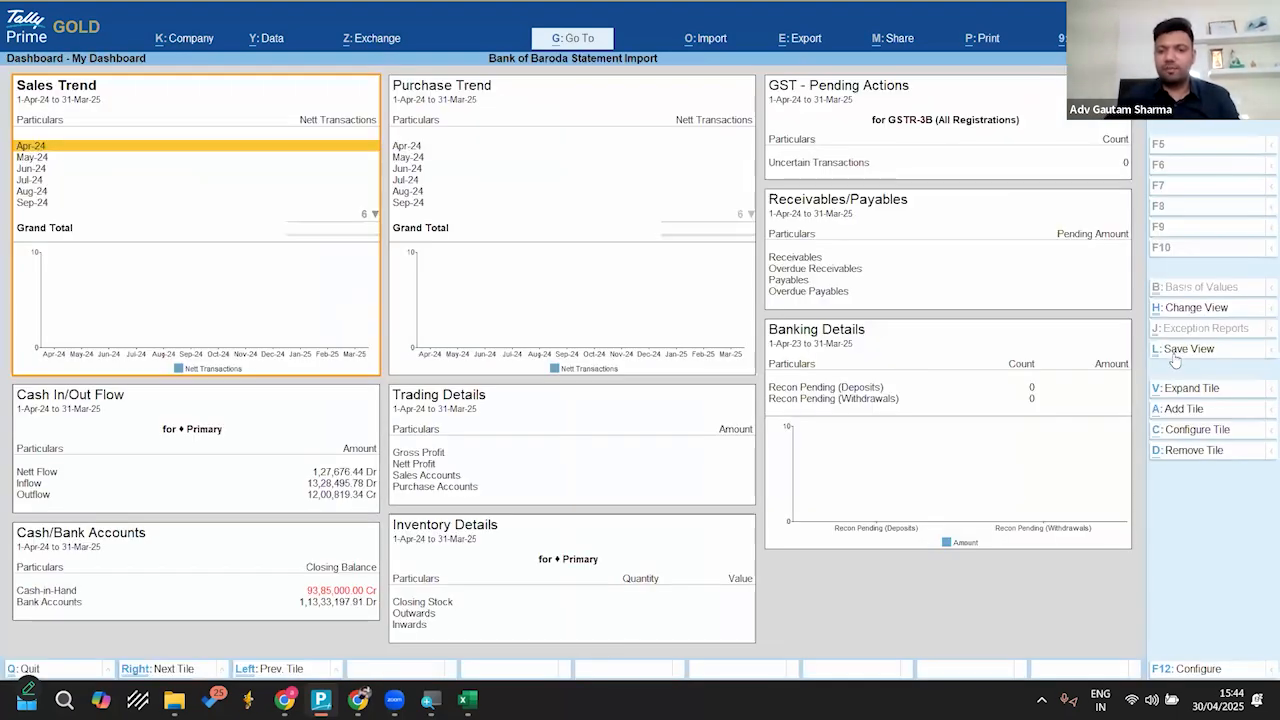
left_click(850, 343)
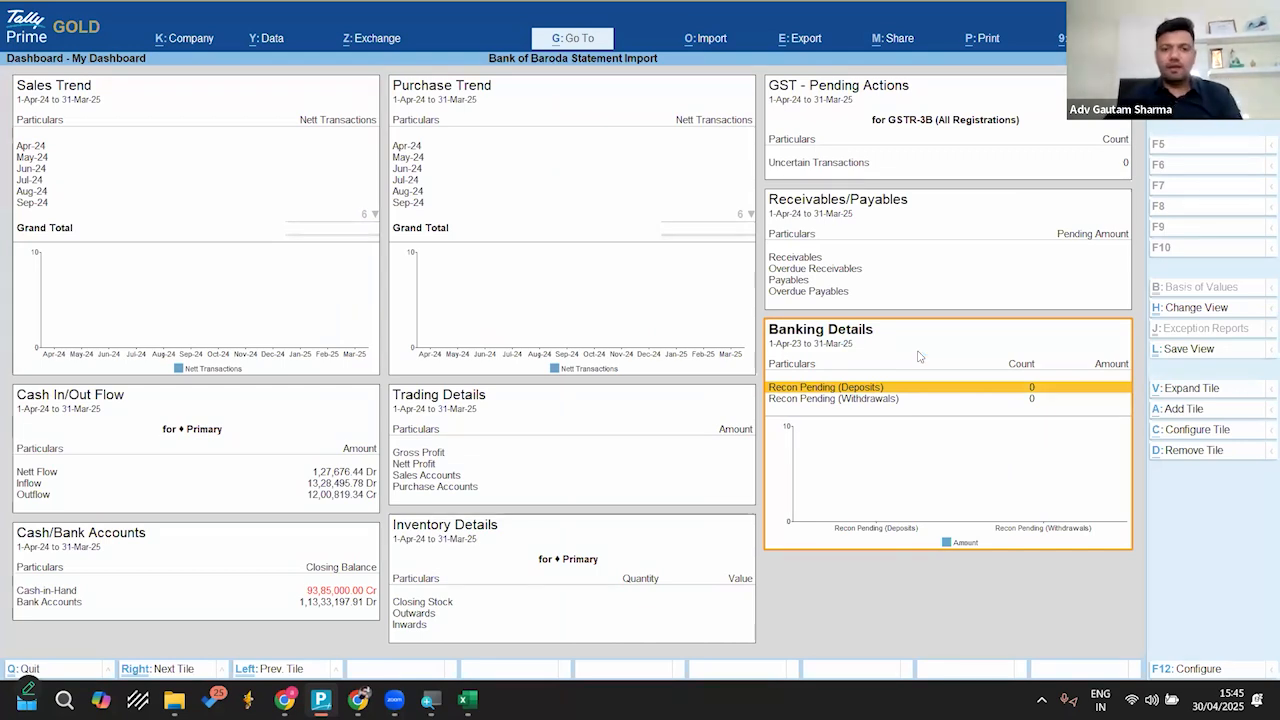
key("Escape")
key("Home")
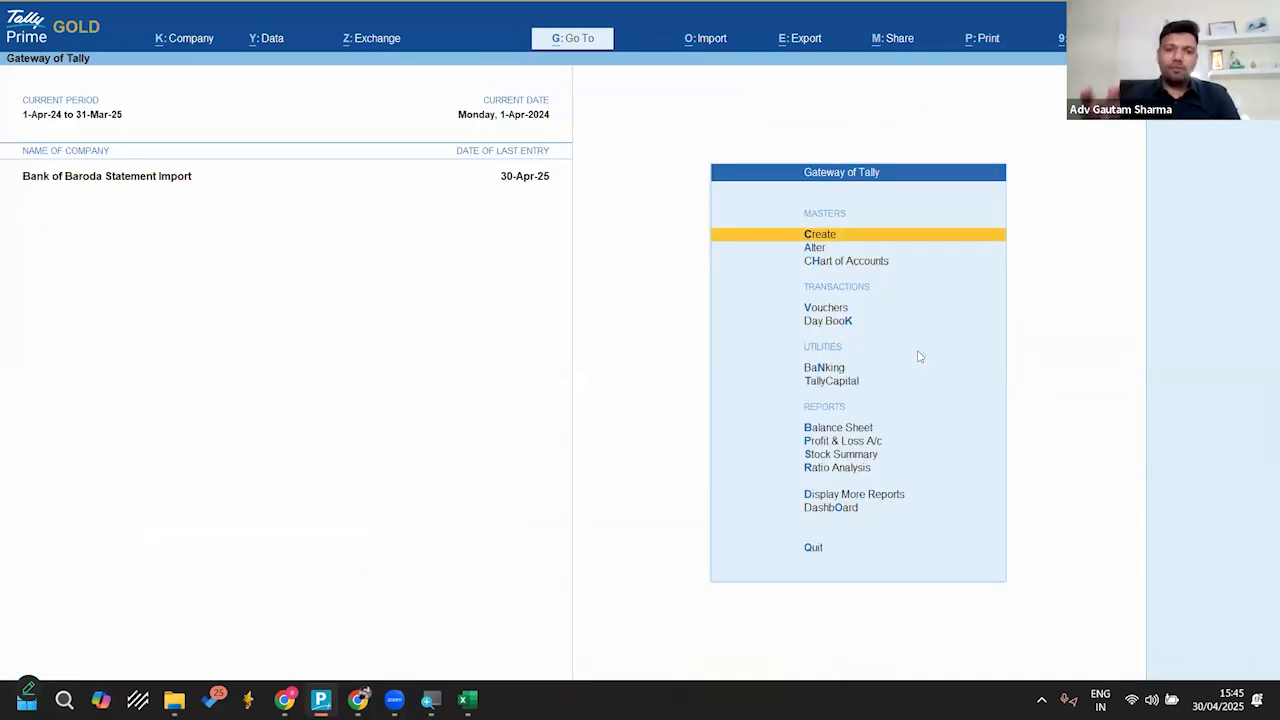
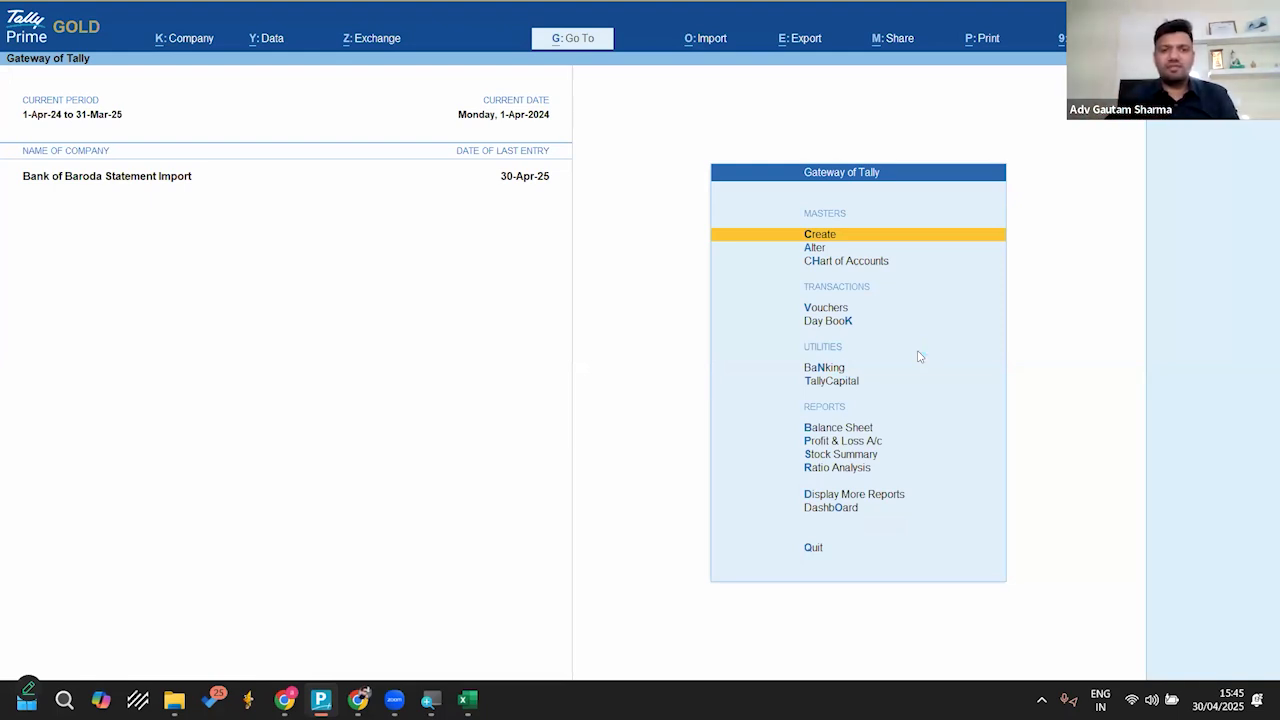
key("alt+k")
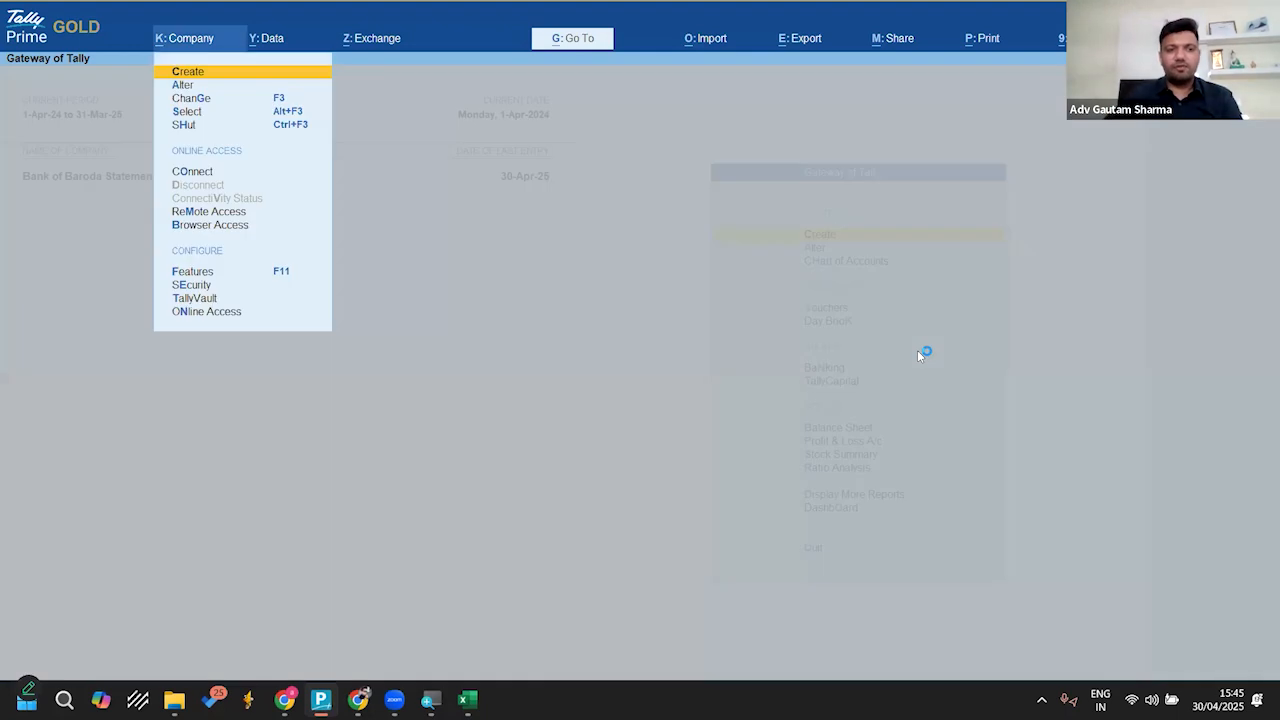
key("Up")
key("Up")
key("Up")
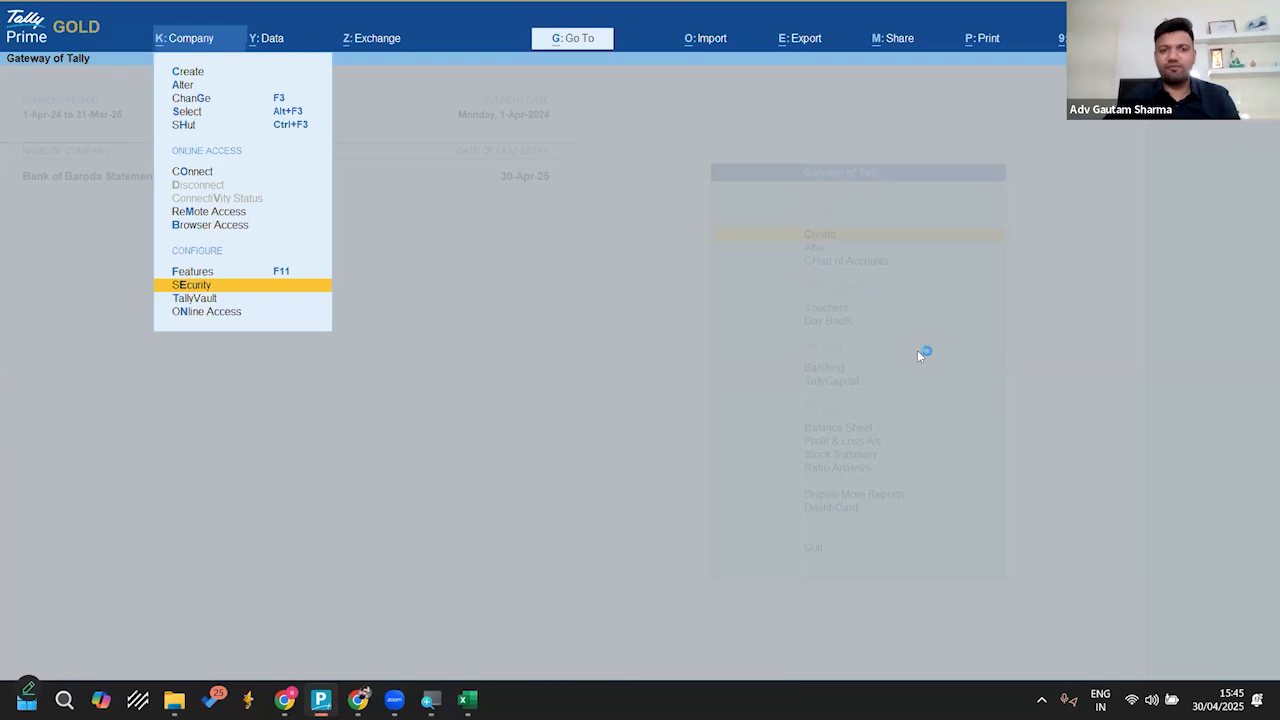
key("Escape")
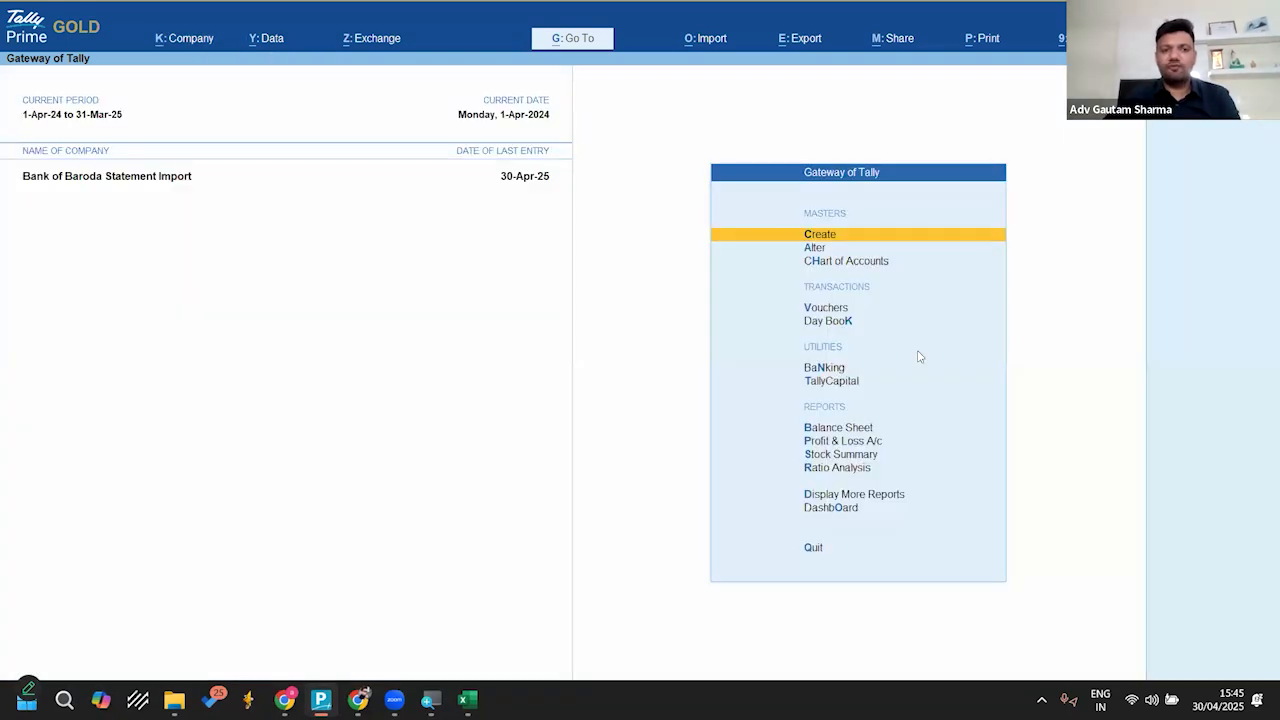
Step: Open the company's Security settings and turn on Control User Access to Company Data
left_click(164, 48)
key("Up")
key("Up")
key("Up")
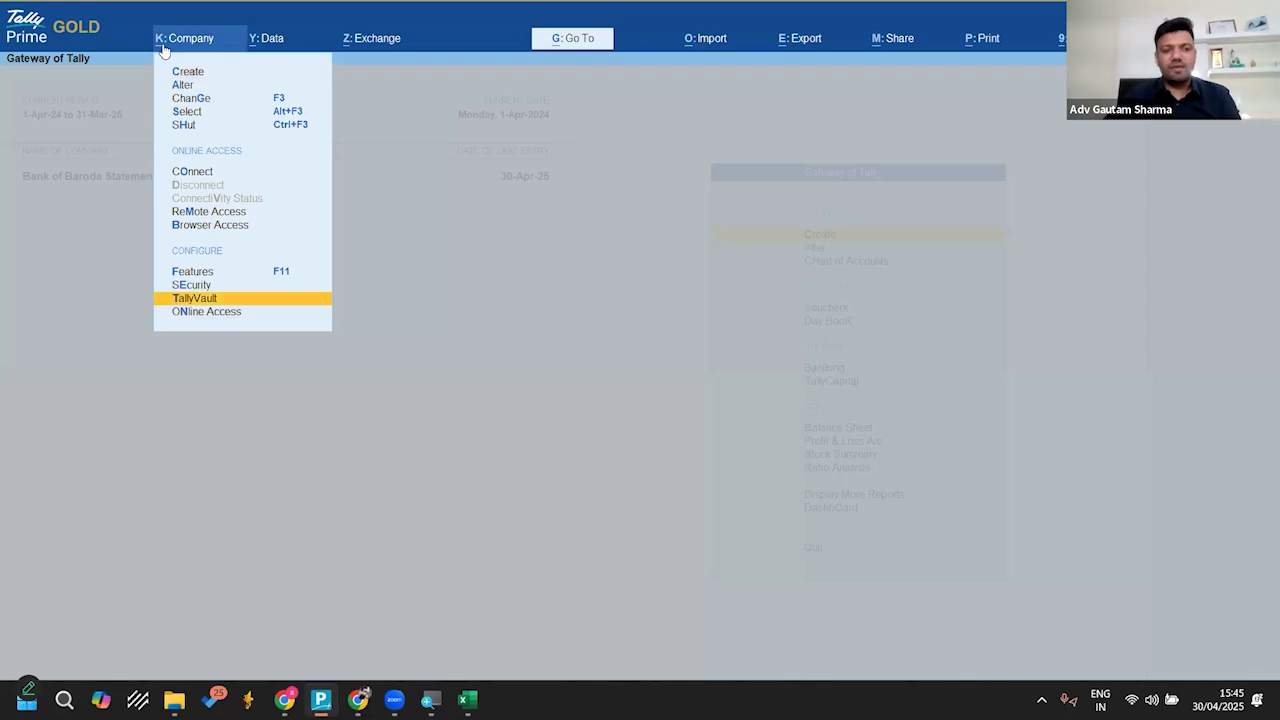
key("Return")
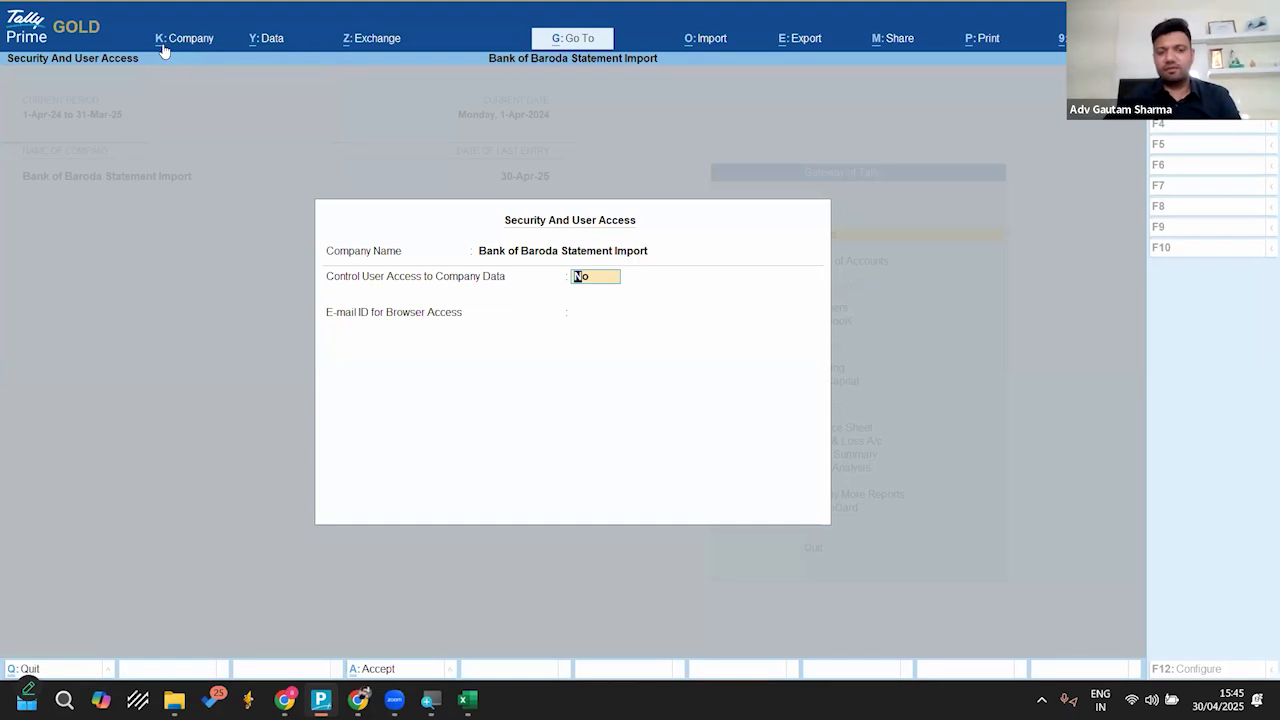
type("y")
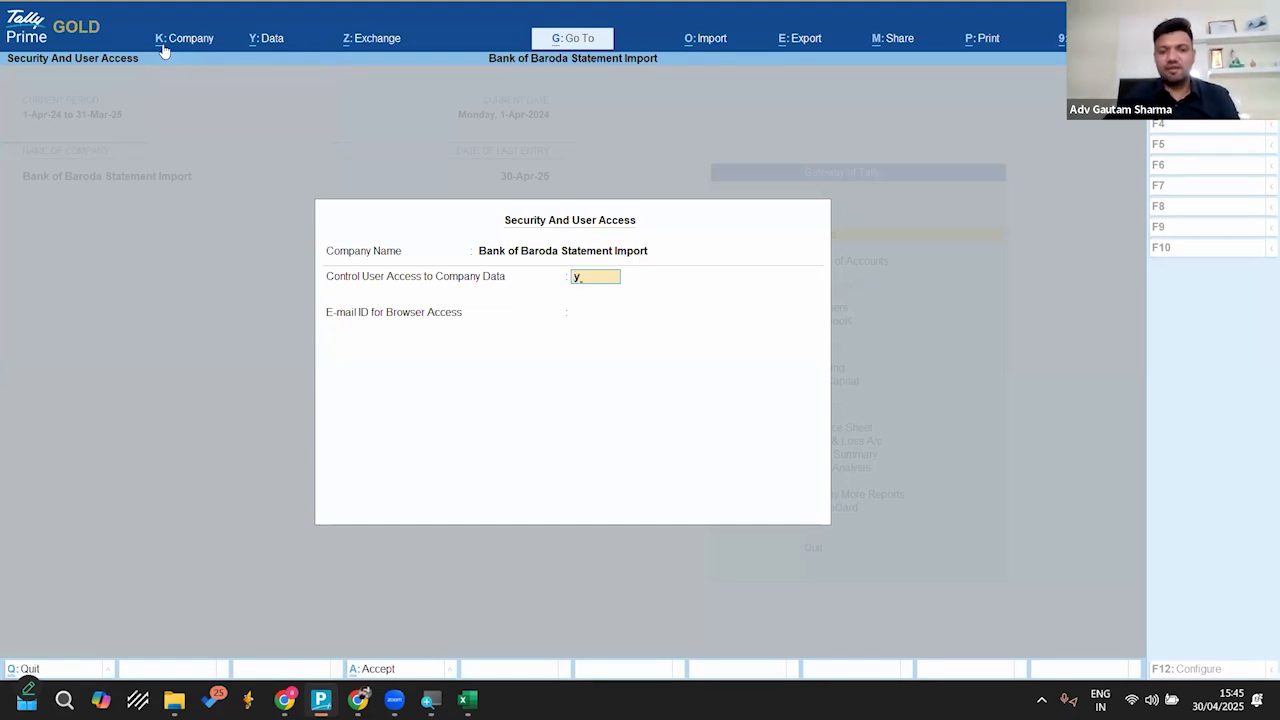
key("Return")
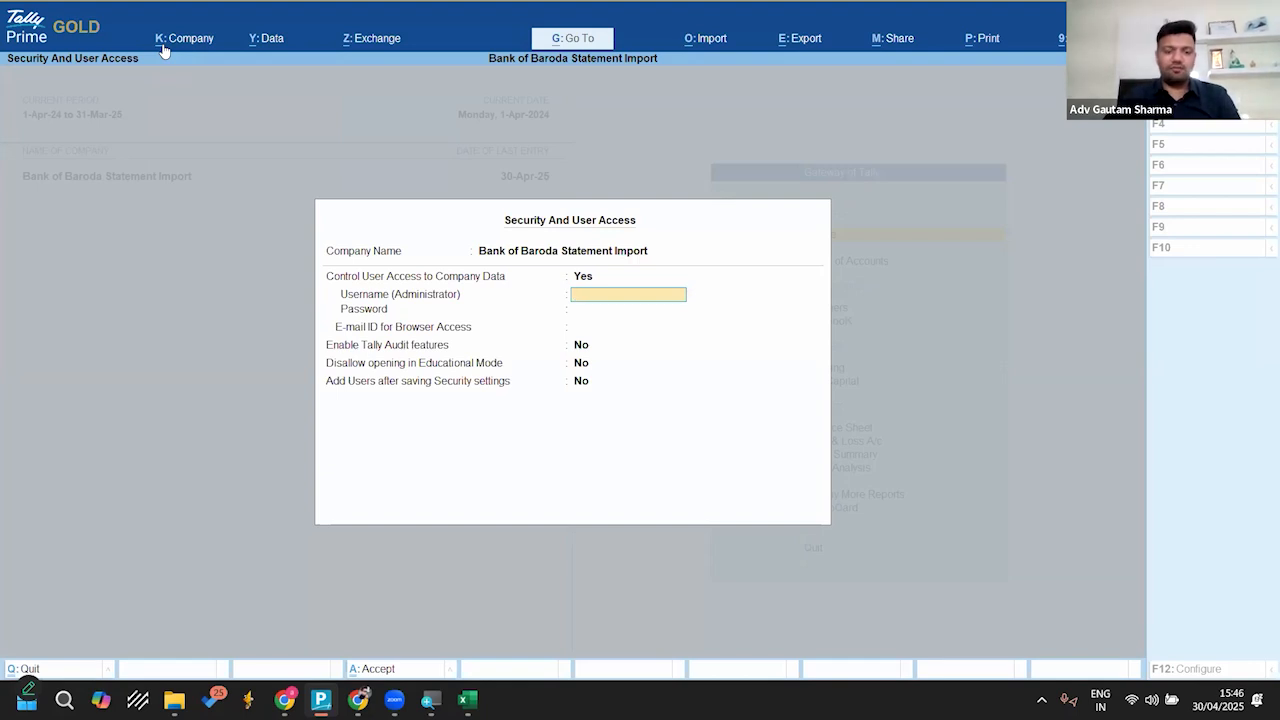
Step: Set the administrator username to a, then enter and confirm the administrator password
type("a")
key("Return")
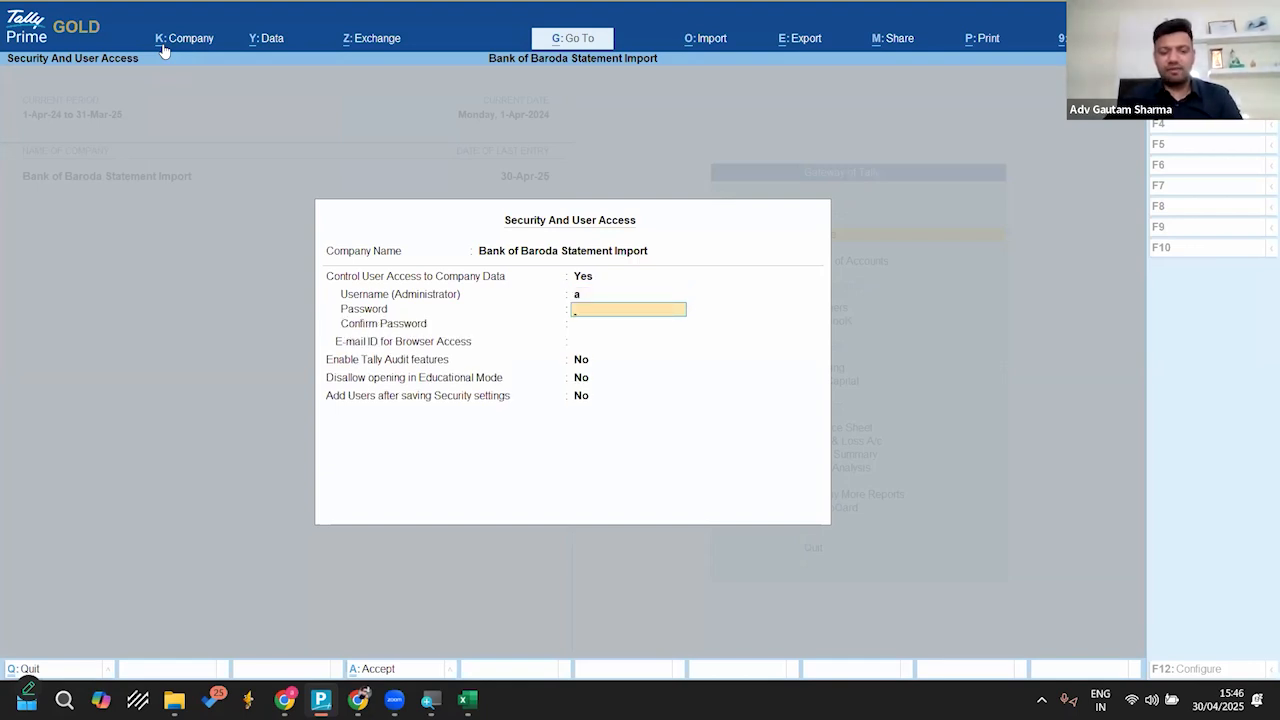
type("a")
key("Return")
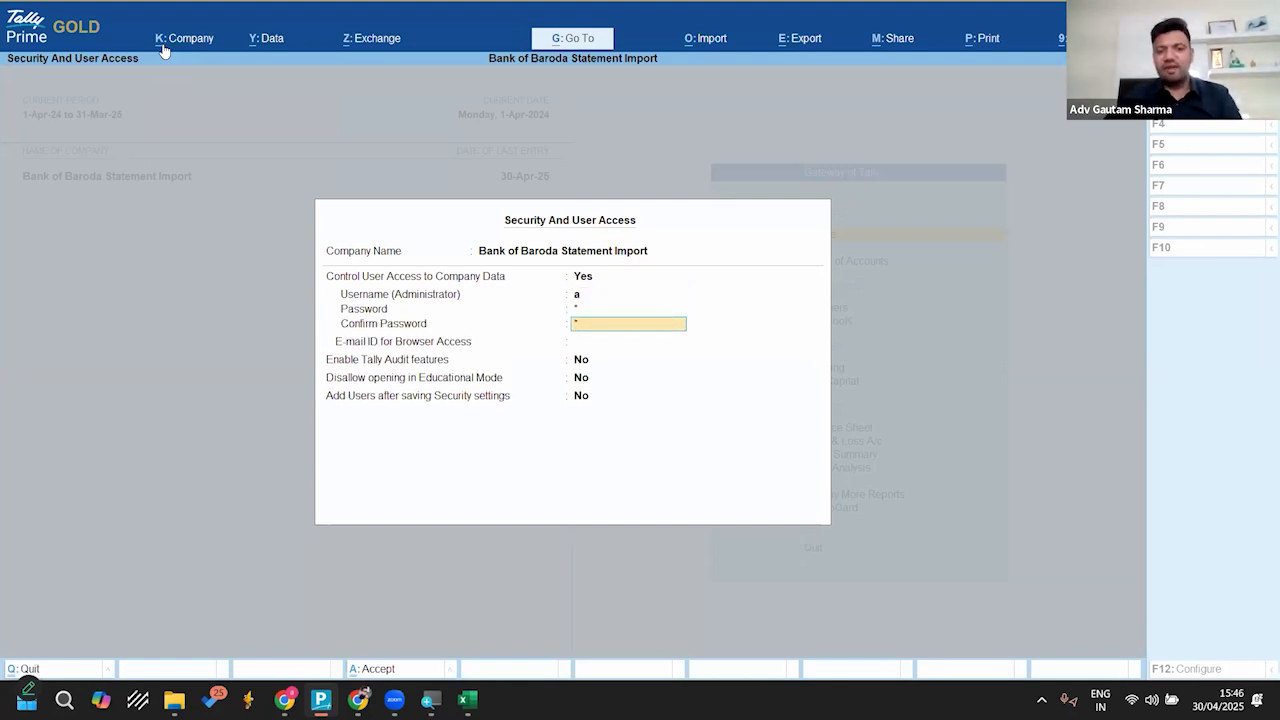
key("Return")
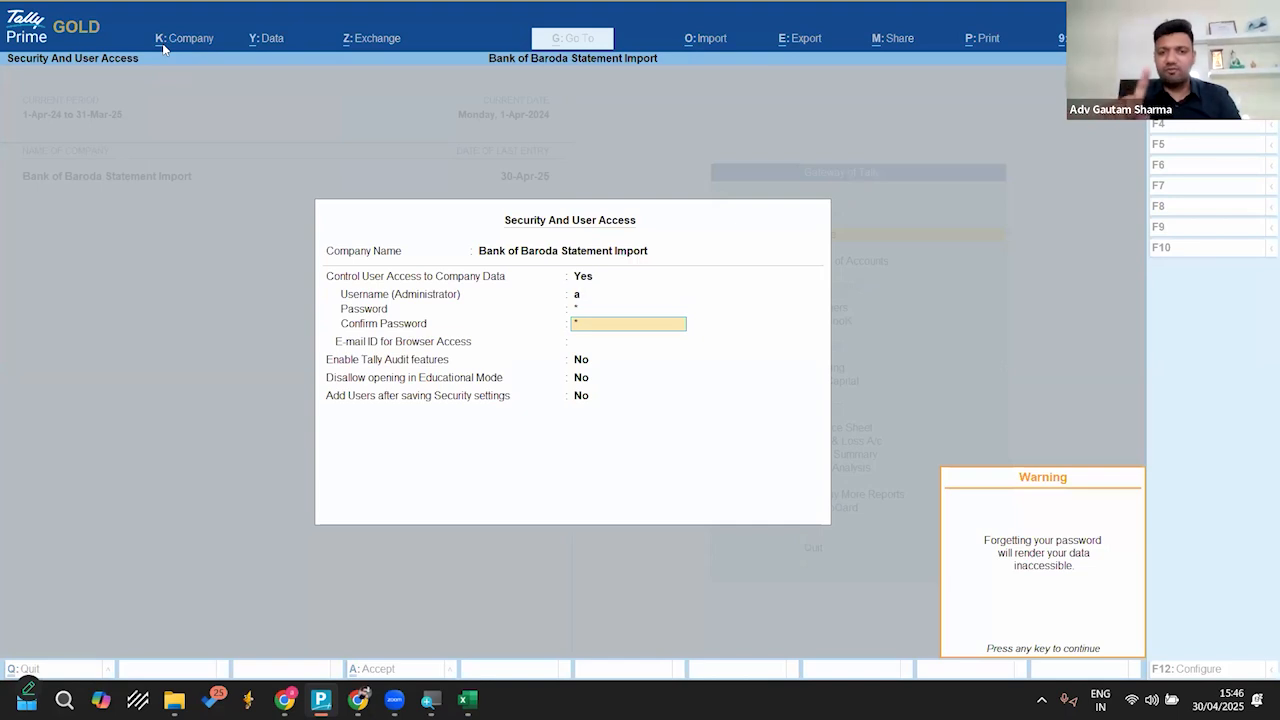
key("Return")
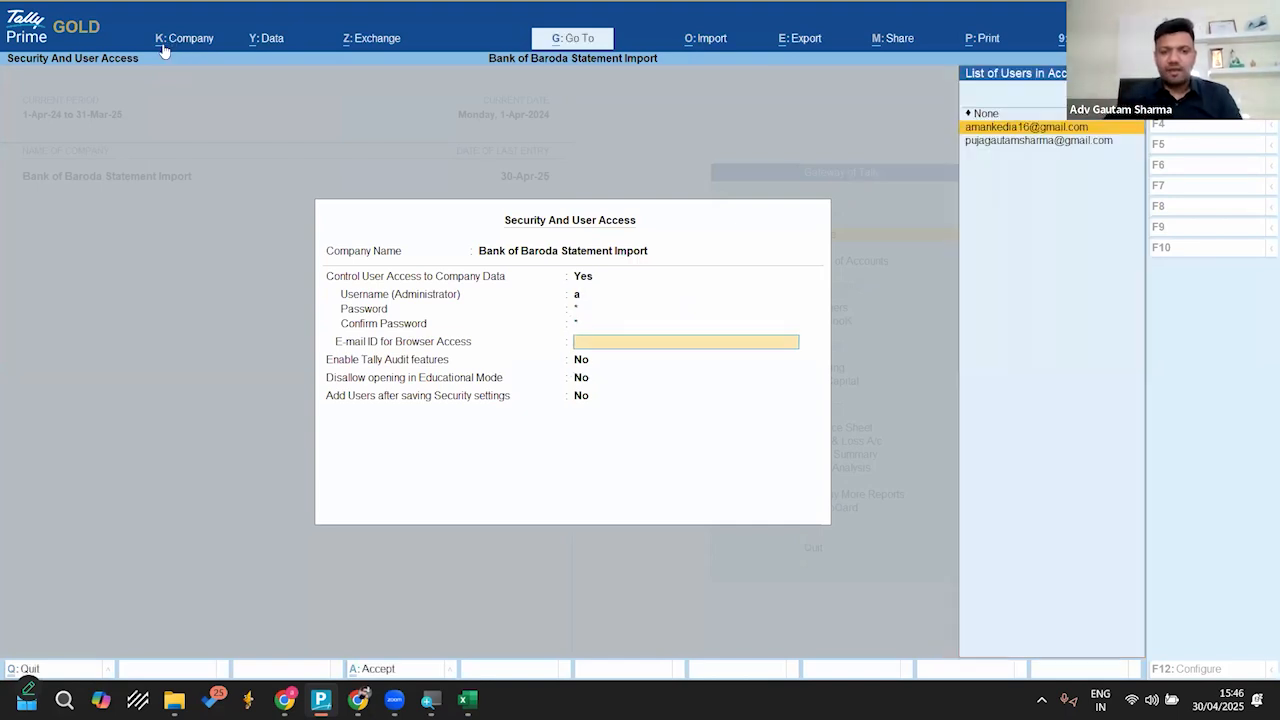
Step: Choose None as the browser access e-mail, leave the audit, Educational Mode and add-users options at No, and accept the security settings
key("Up")
key("Return")
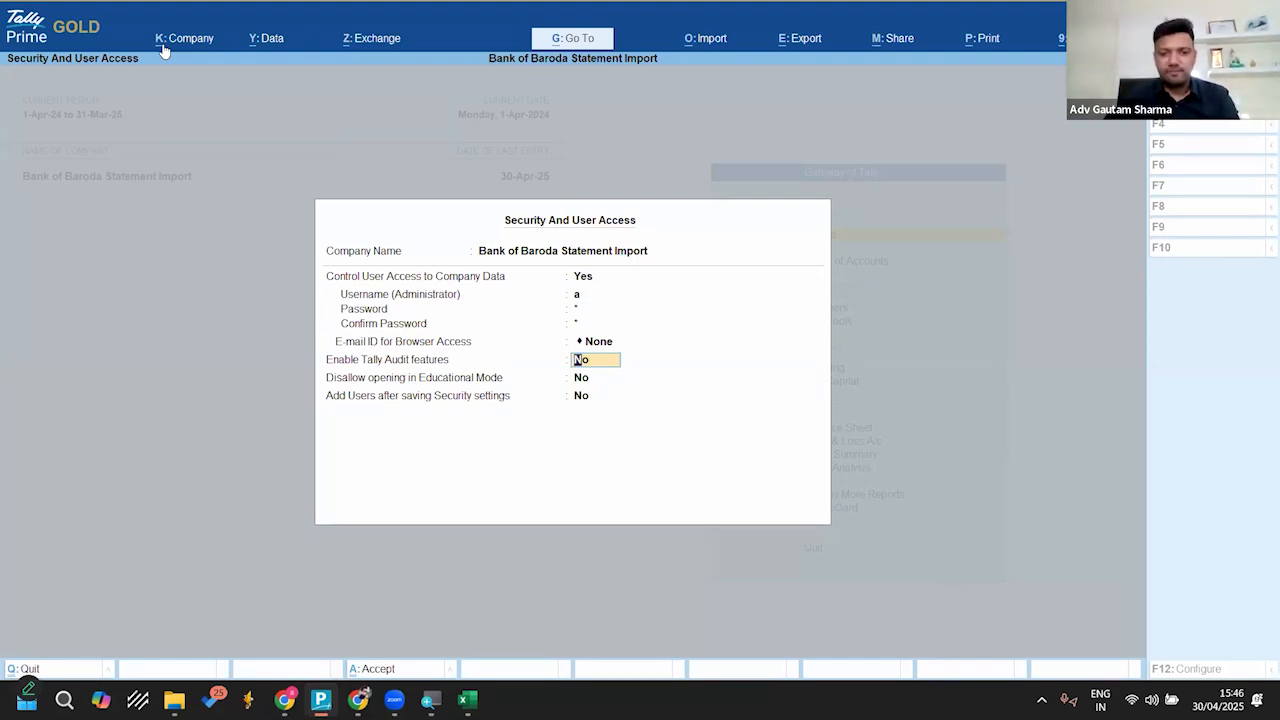
key("Return")
key("Return")
key("Return")
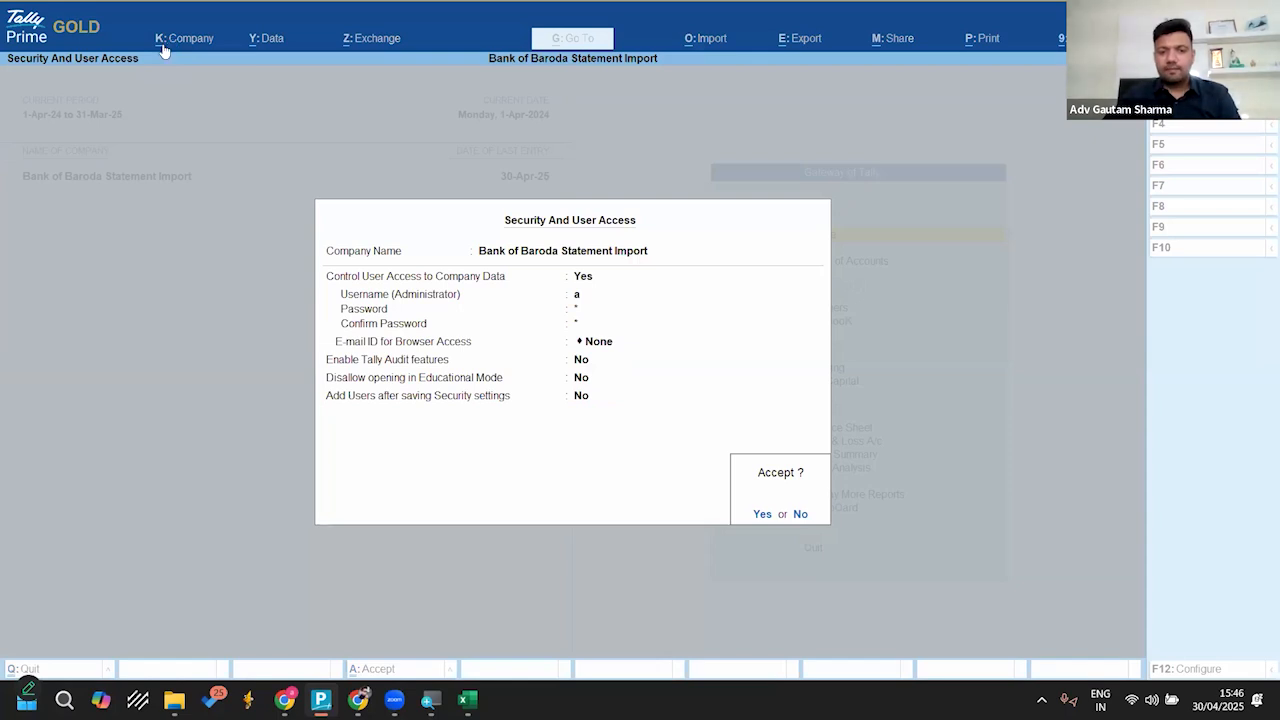
key("Return")
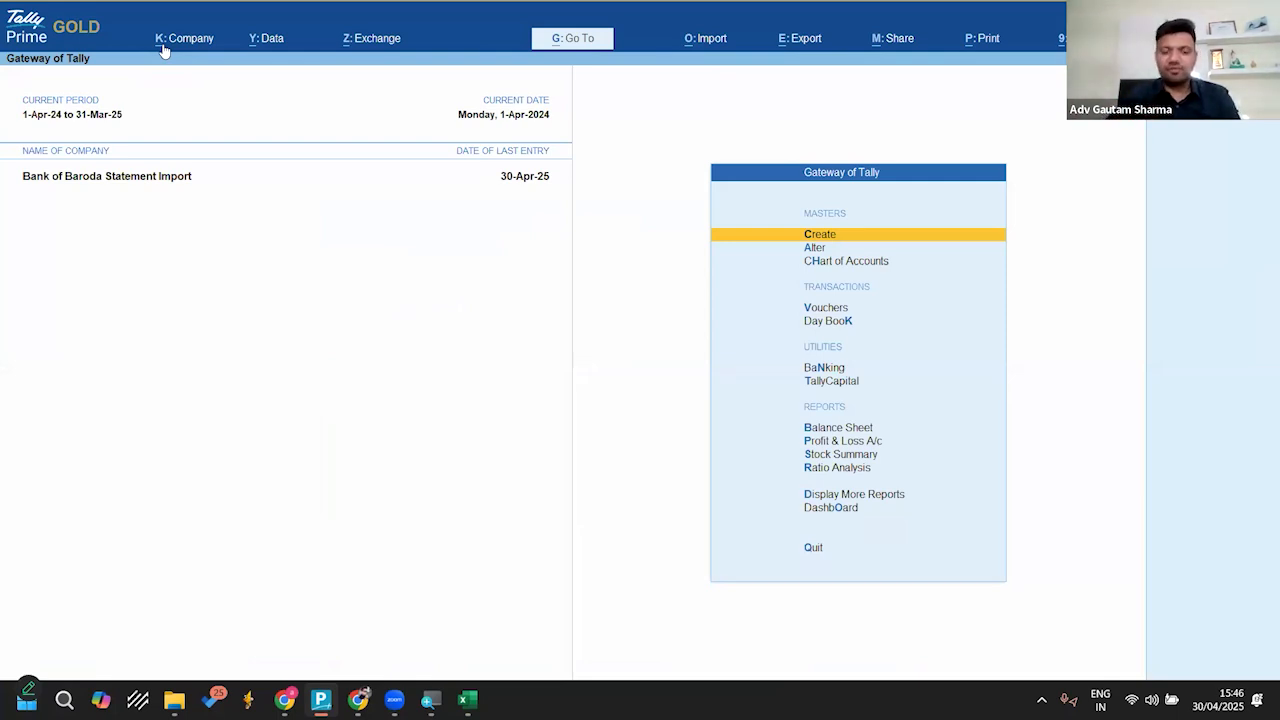
Step: Open the company's Users and Passwords list and assign the Data Entry role to the first user
left_click(165, 45)
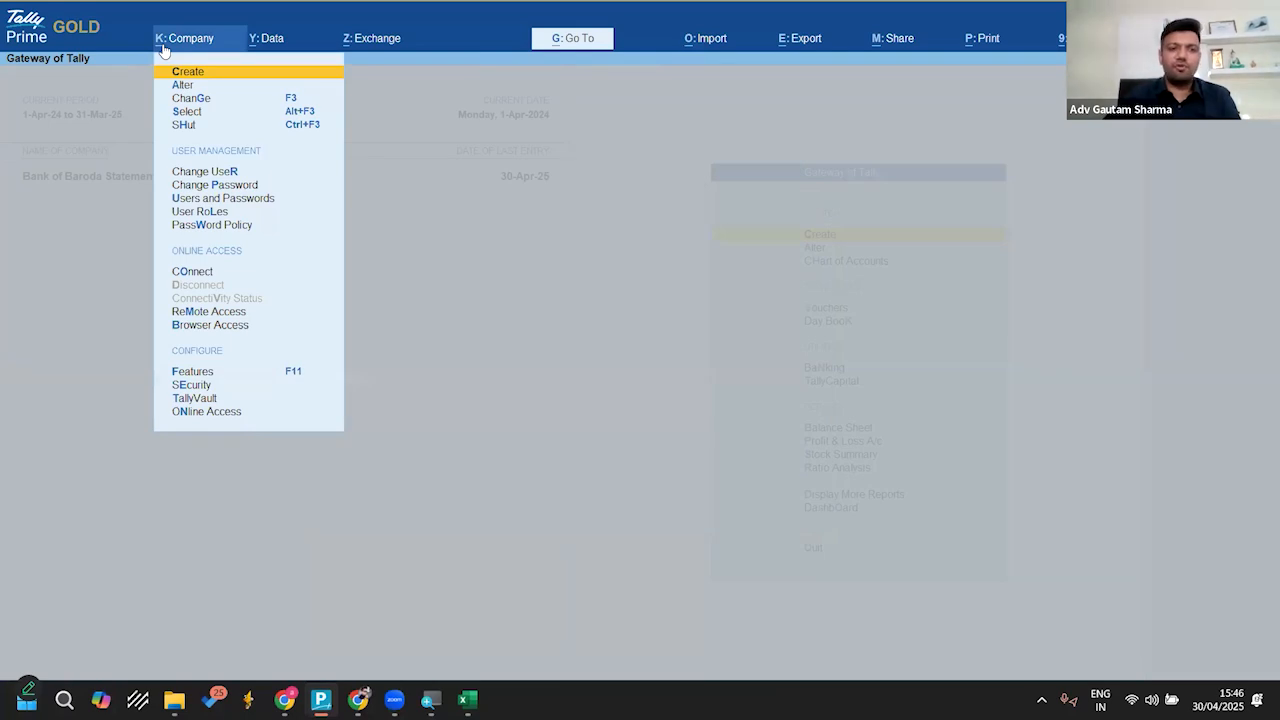
key("Down")
key("Down")
key("Down")
key("Down")
key("Down")
key("Down")
key("Down")
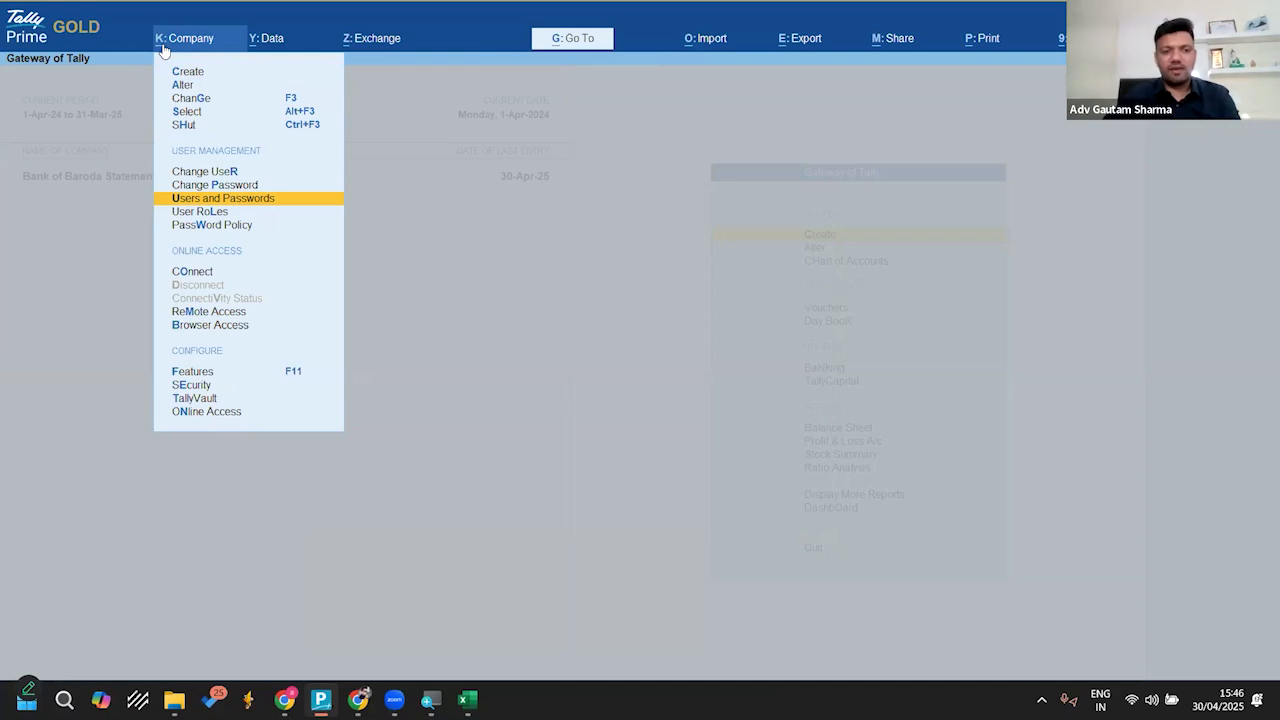
key("Return")
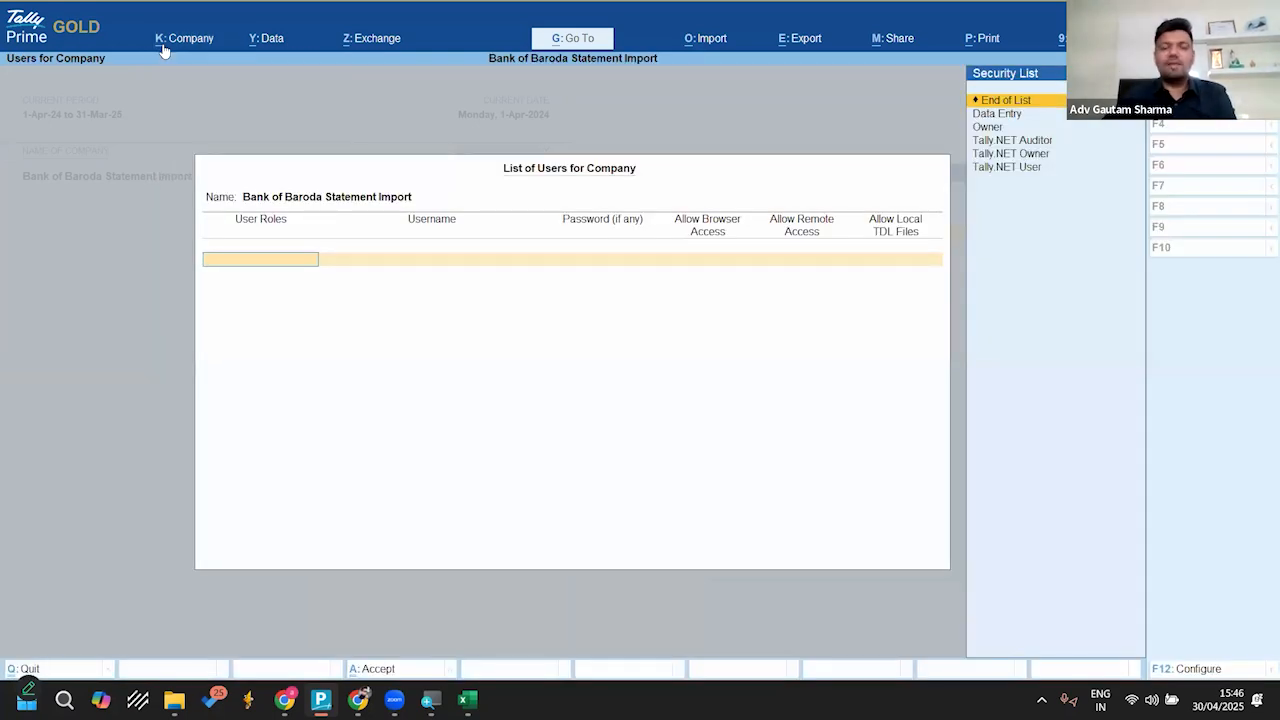
key("Down")
key("Down")
key("Down")
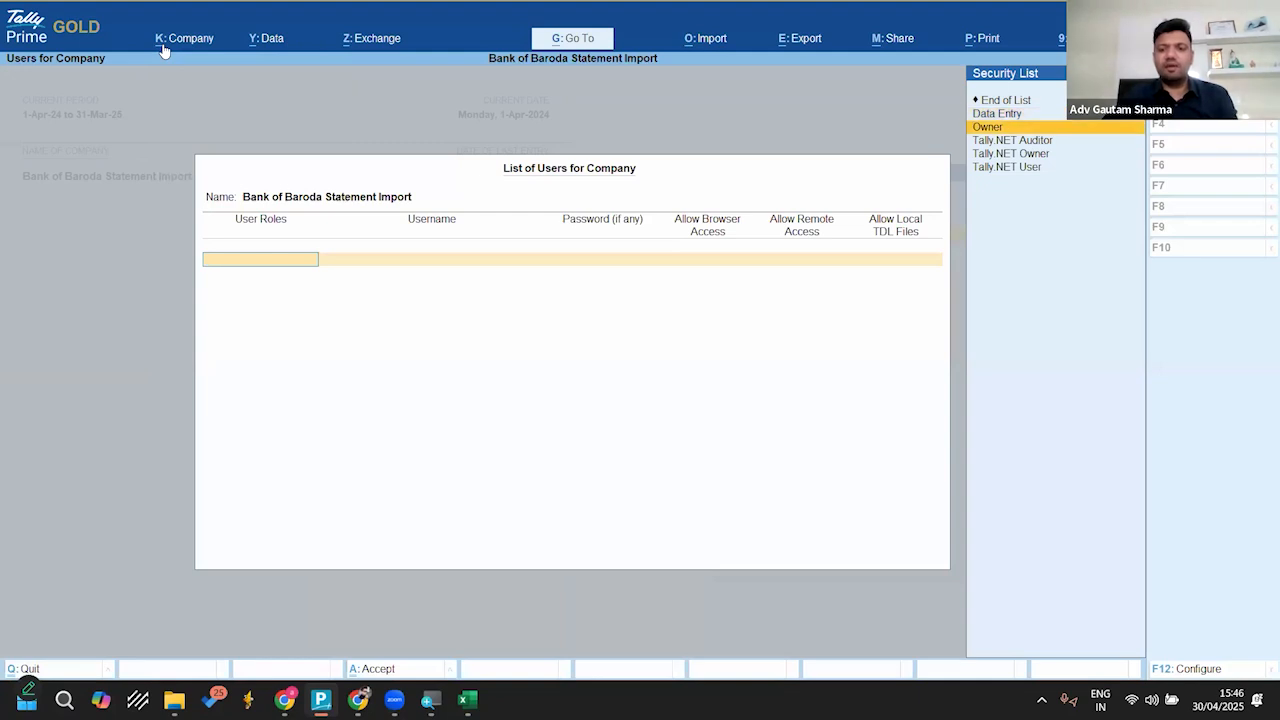
key("Down")
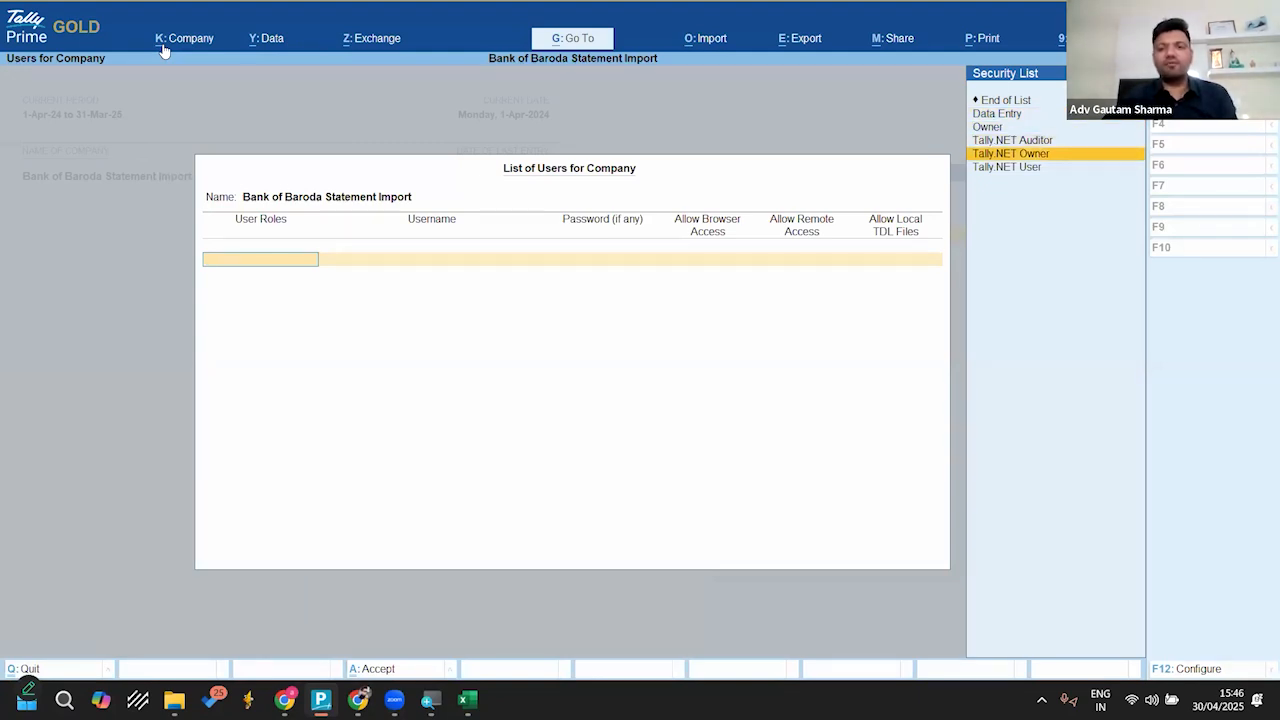
key("Up")
key("Up")
key("Up")
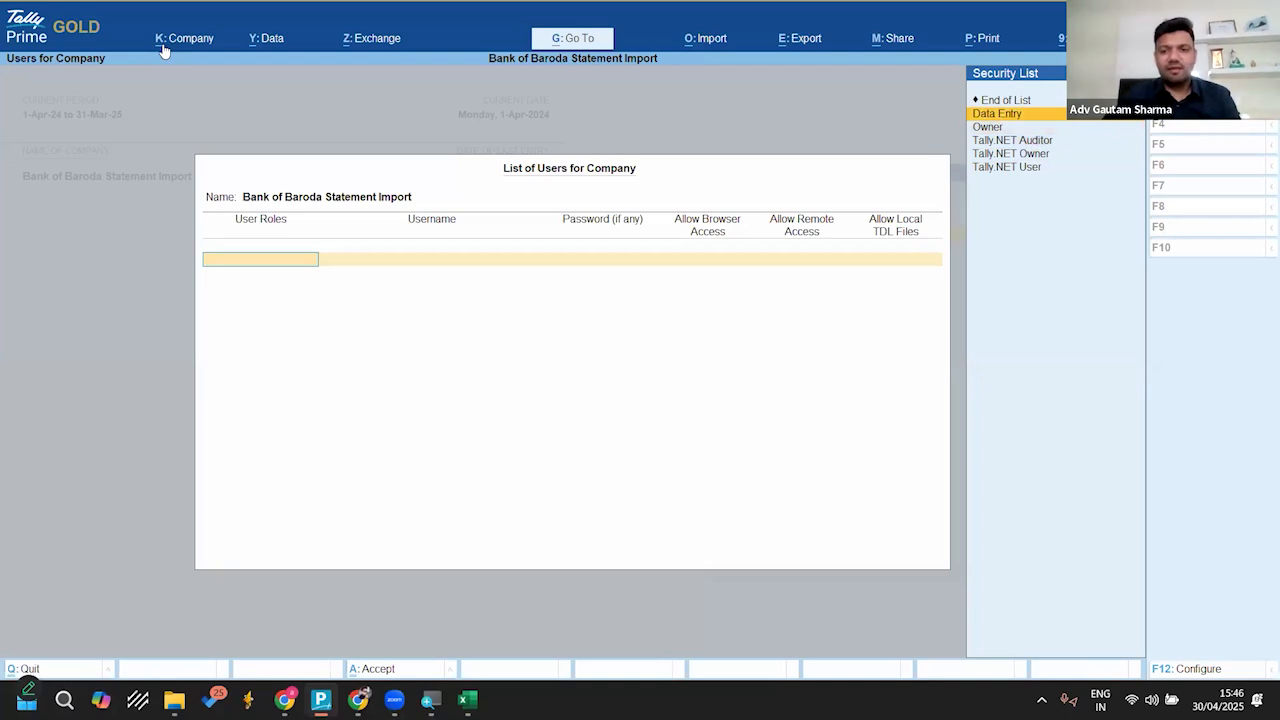
key("Return")
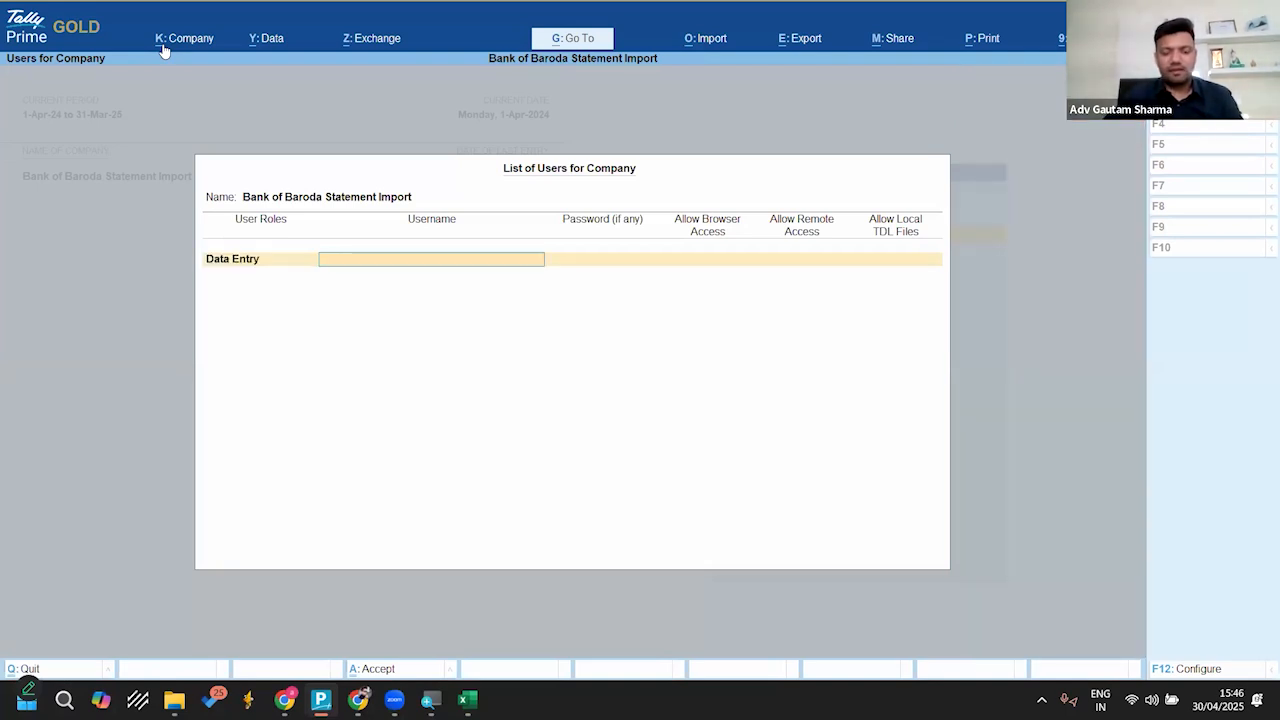
Step: Name the first Data Entry user staff1 and enter the user's password, keeping browser access, remote access and local TDL files at No
type("staff1")
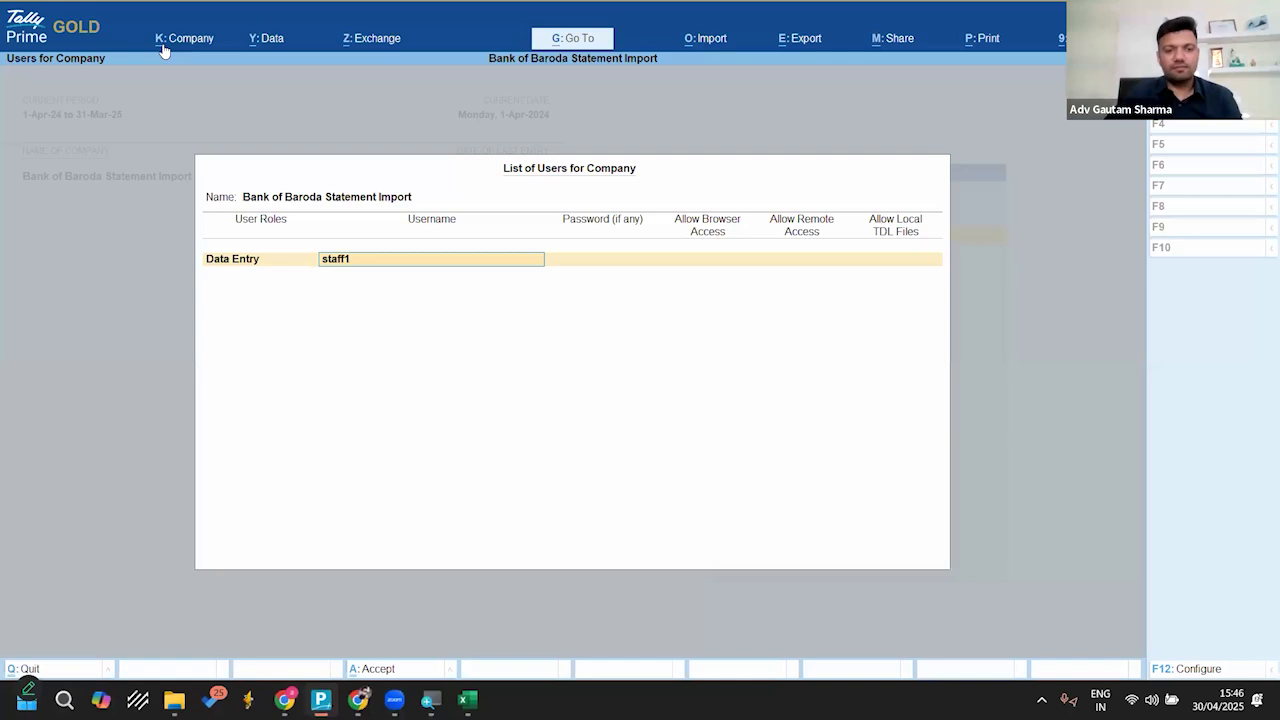
key("Return")
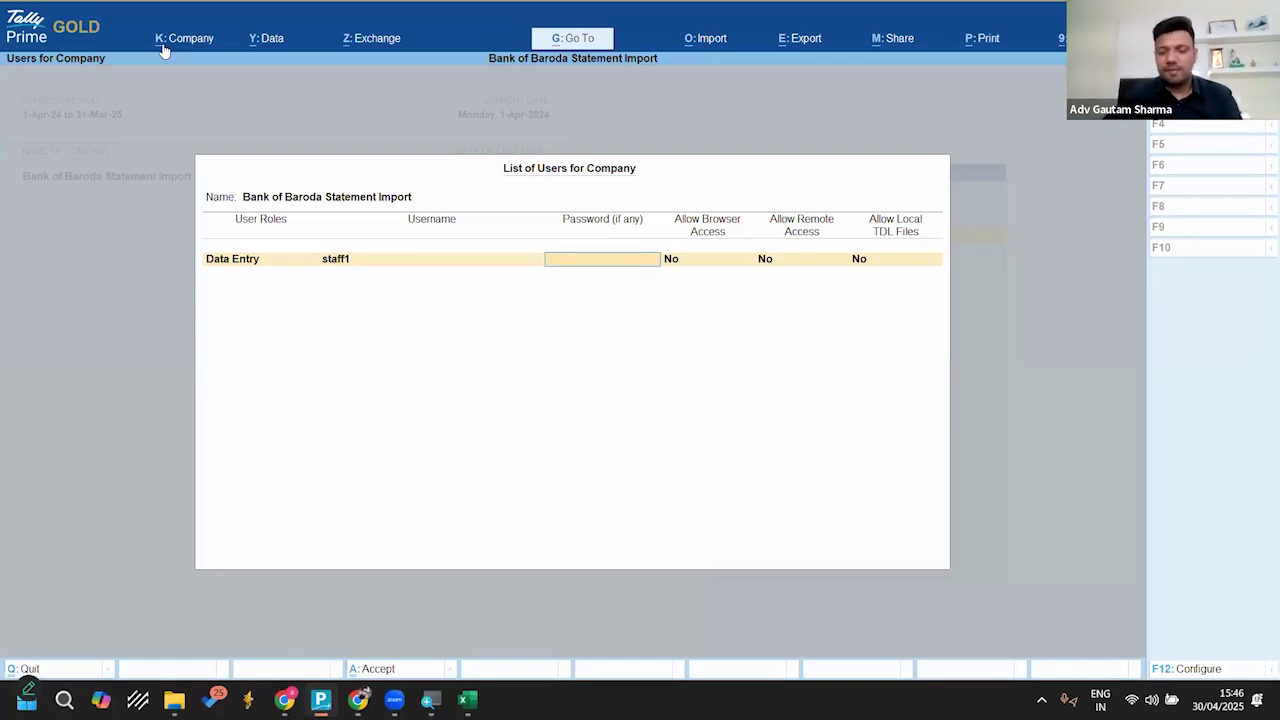
key("Return")
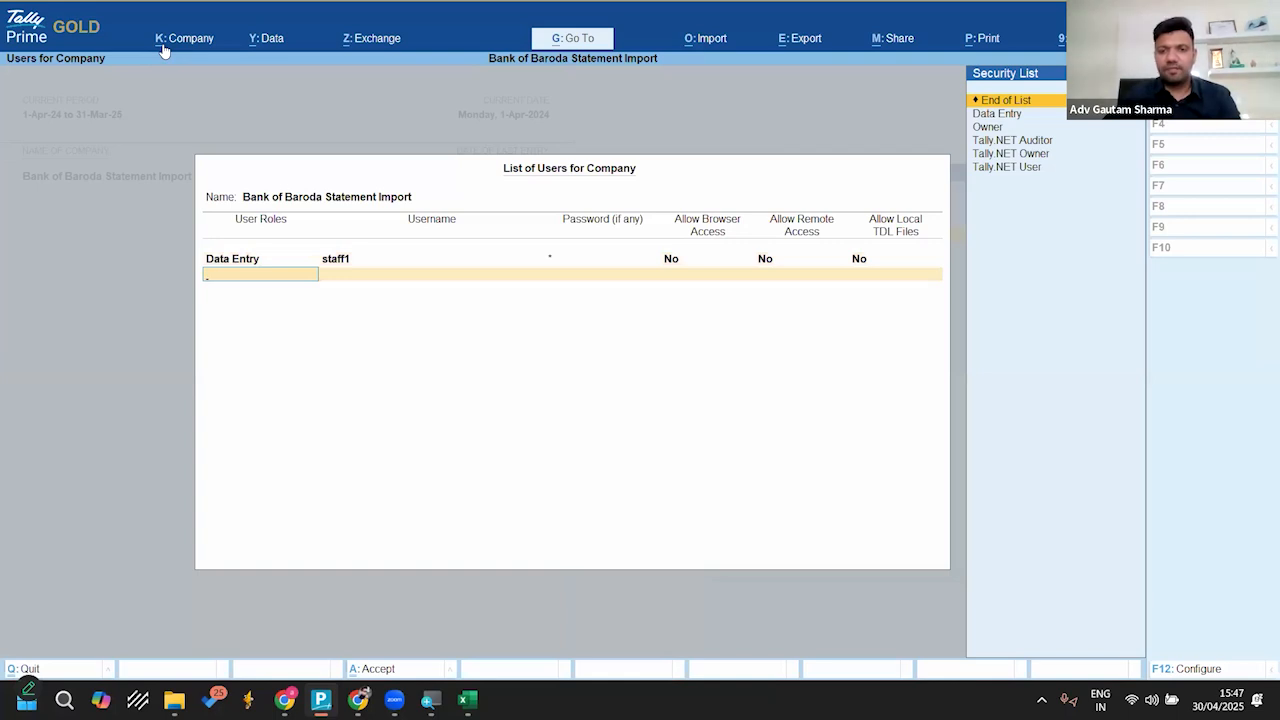
Step: Add a second Data Entry user named staff2 with a password, end the list and save the company's users
key("Down")
key("Return")
type("staff2")
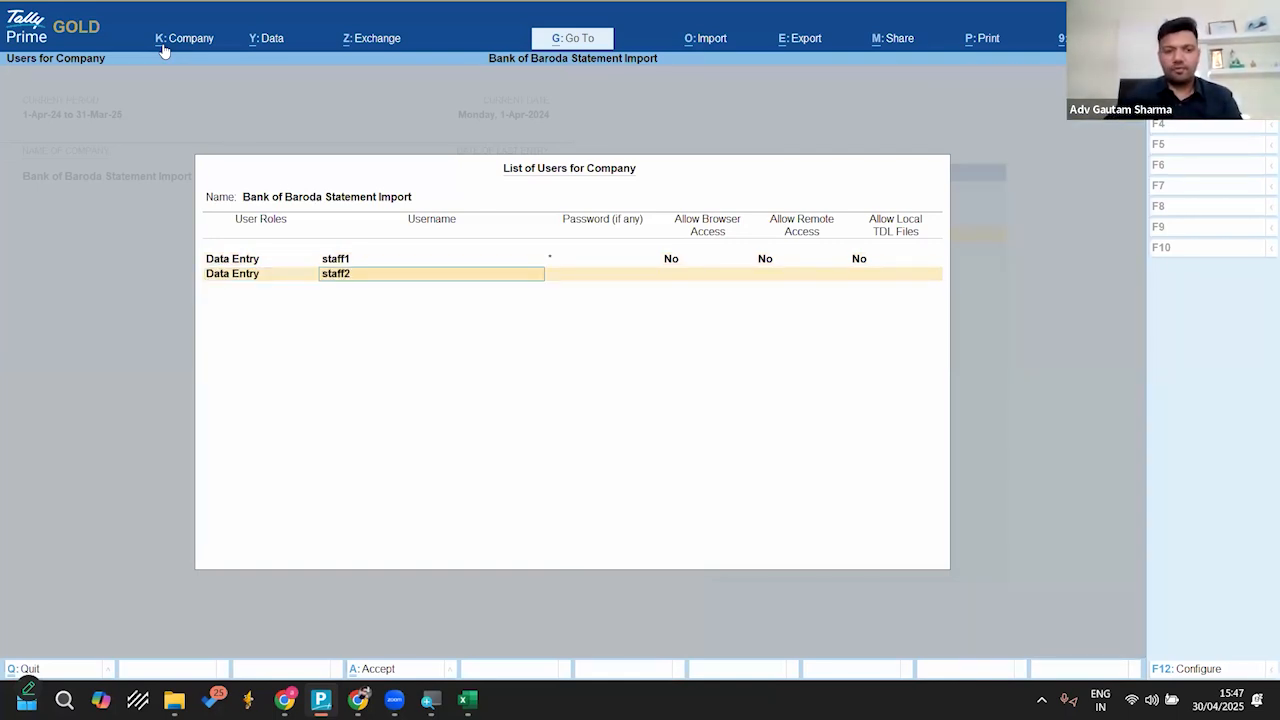
key("Return")
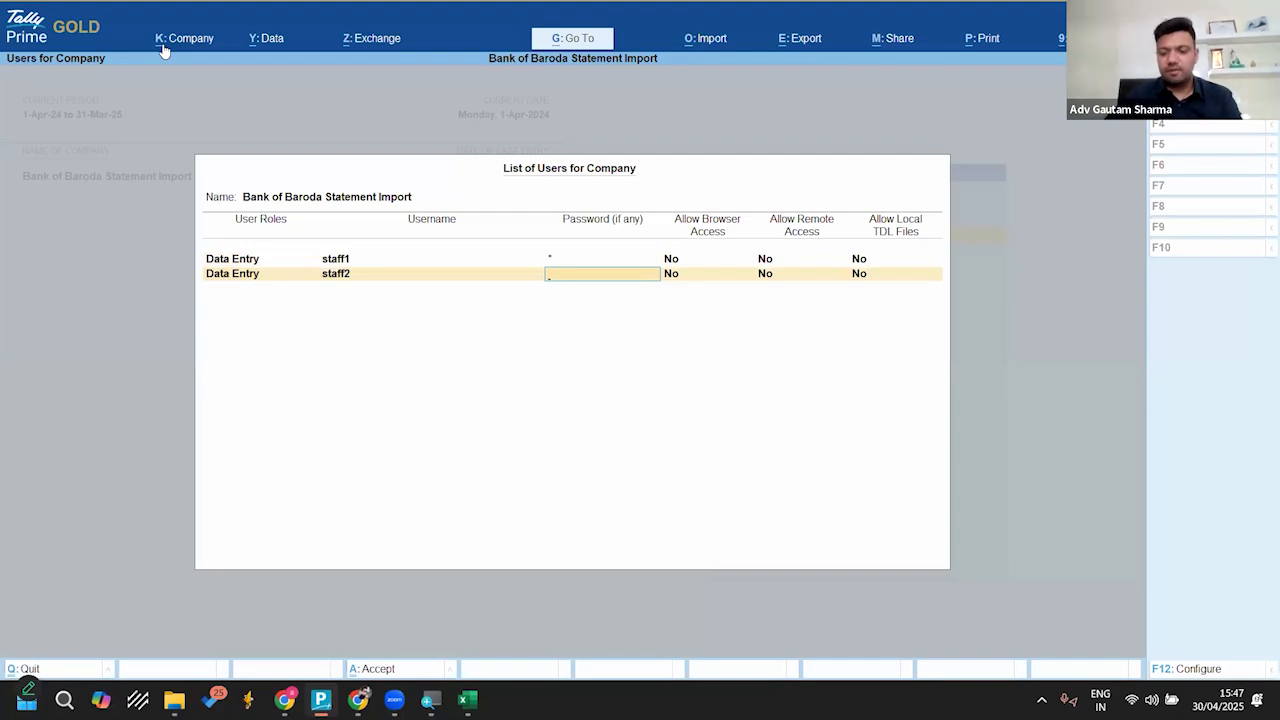
key("Return")
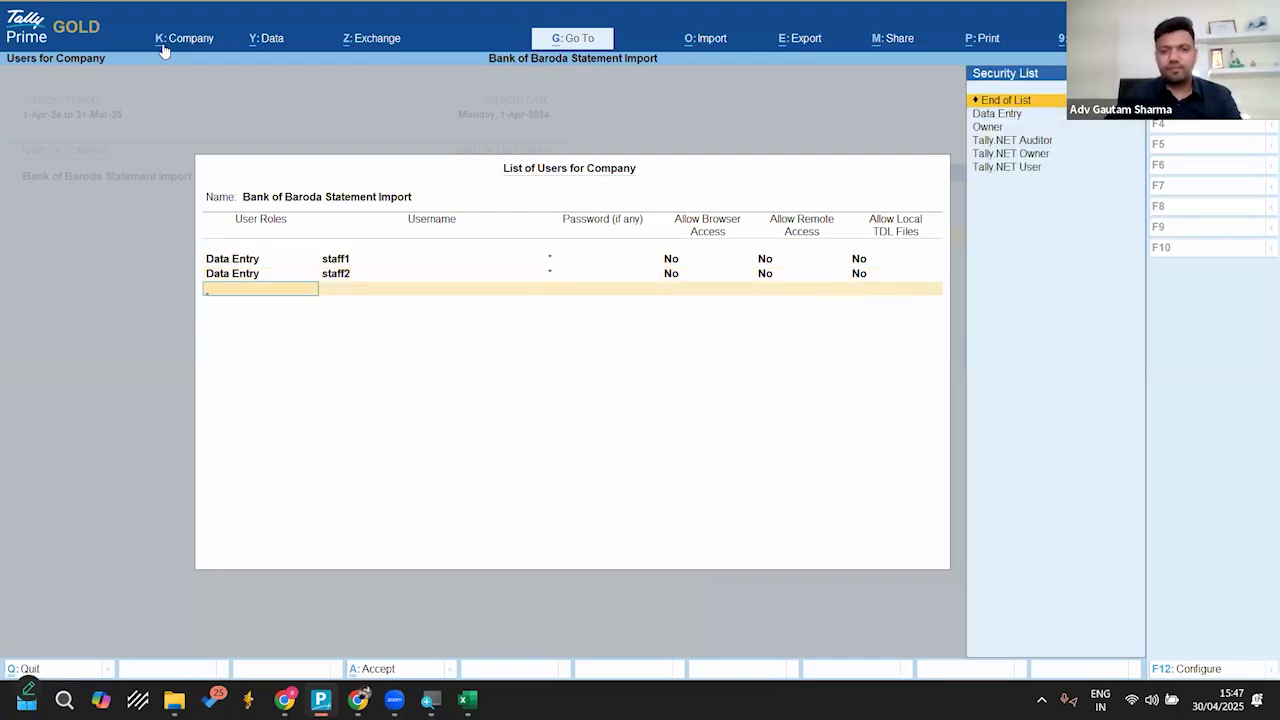
key("Return")
key("Return")
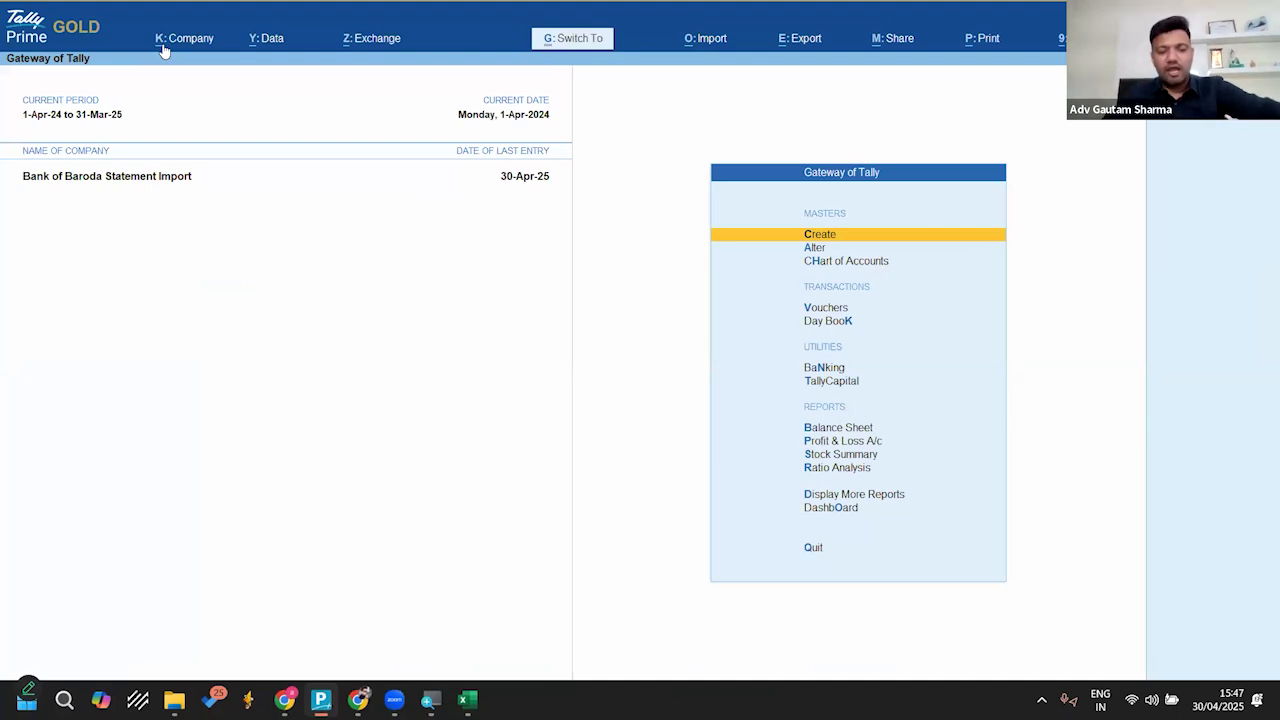
Step: Shut the company, reopen Bank of Baroda Statement Import and log in as staff1 with the account password
key("ctrl+F3")
key("Return")
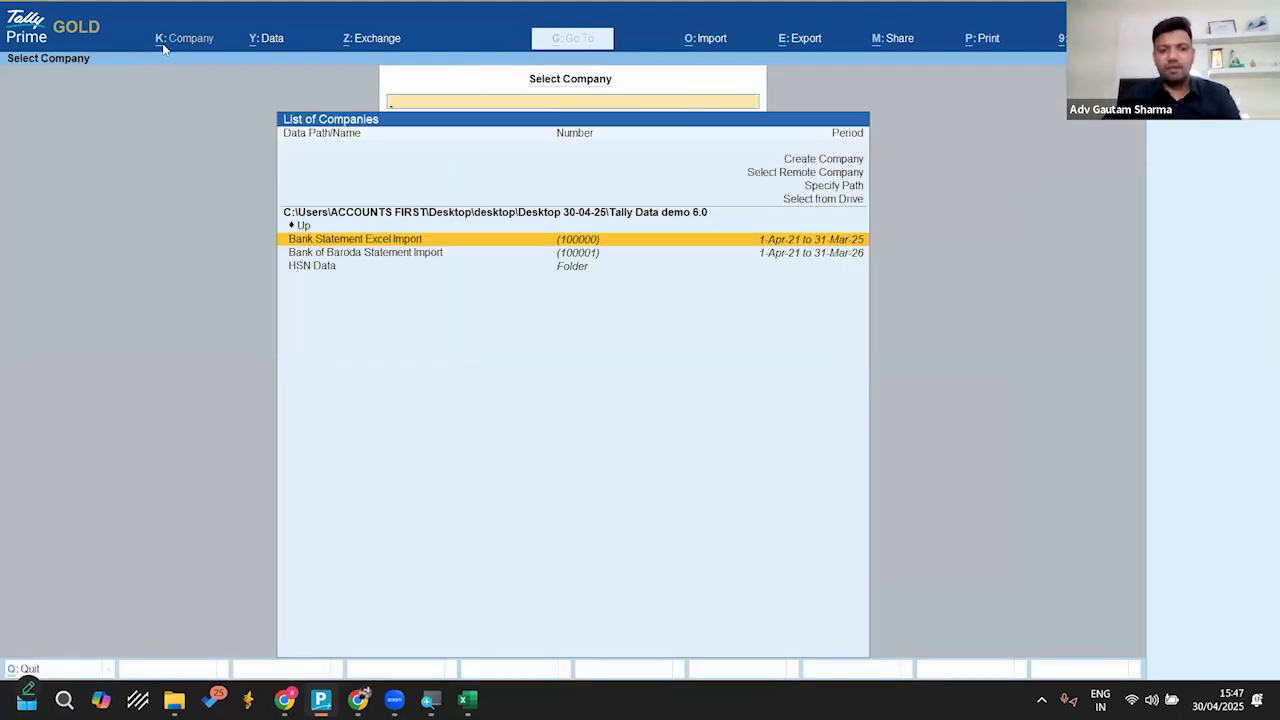
key("Down")
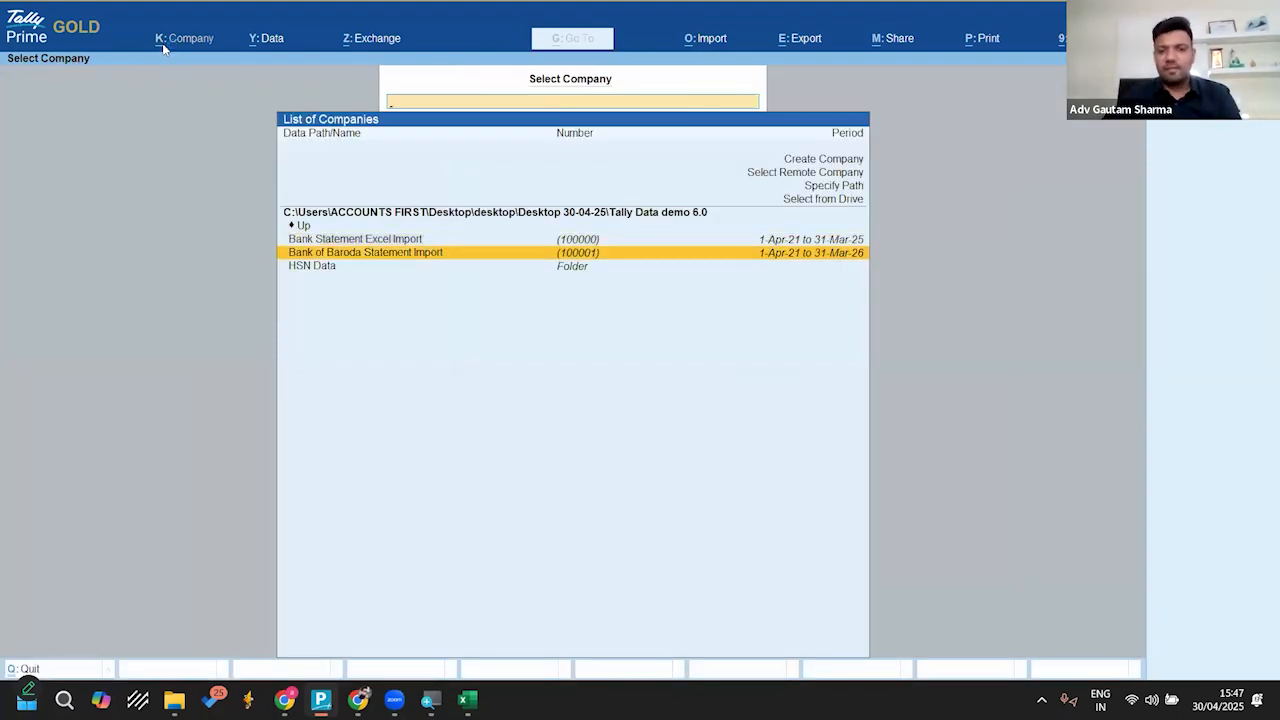
key("Return")
type("staff")
key("Return")
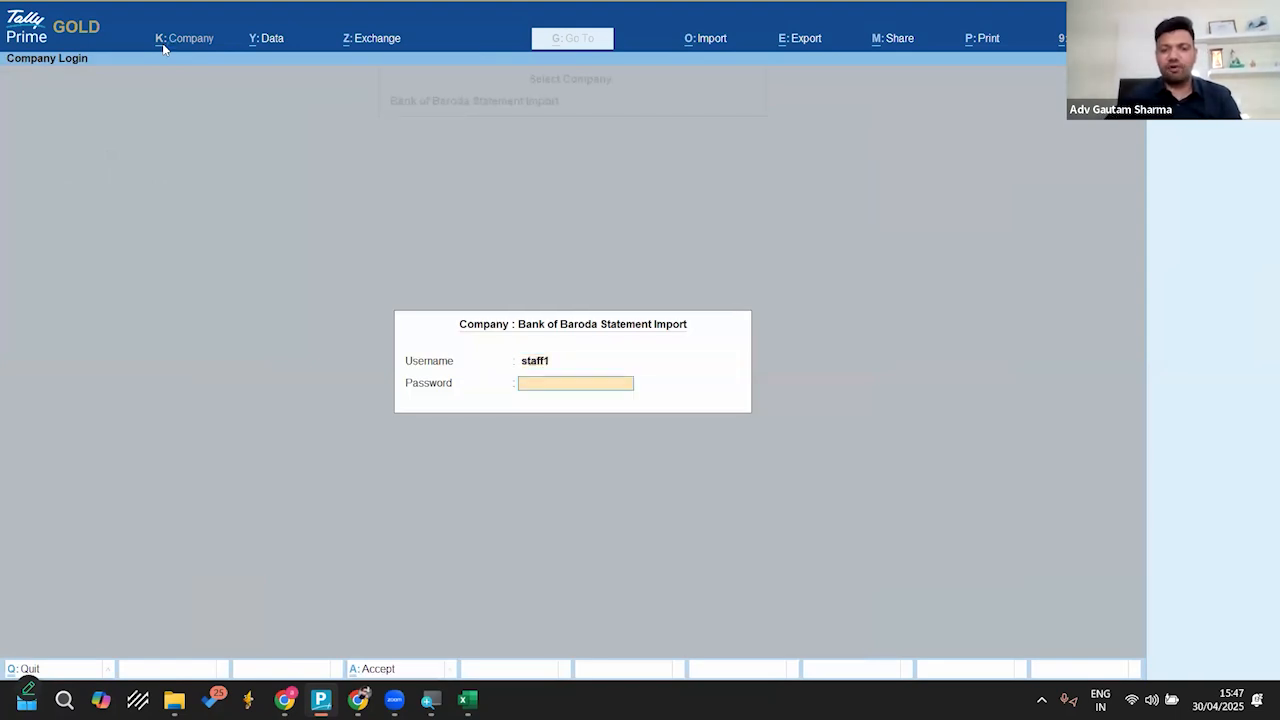
key("Return")
Step: Open Banking Activities as staff1 to check which bank reconciliation data is accessible, then return to the Gateway of Tally
key("Down")
key("Down")
key("Down")
key("Down")
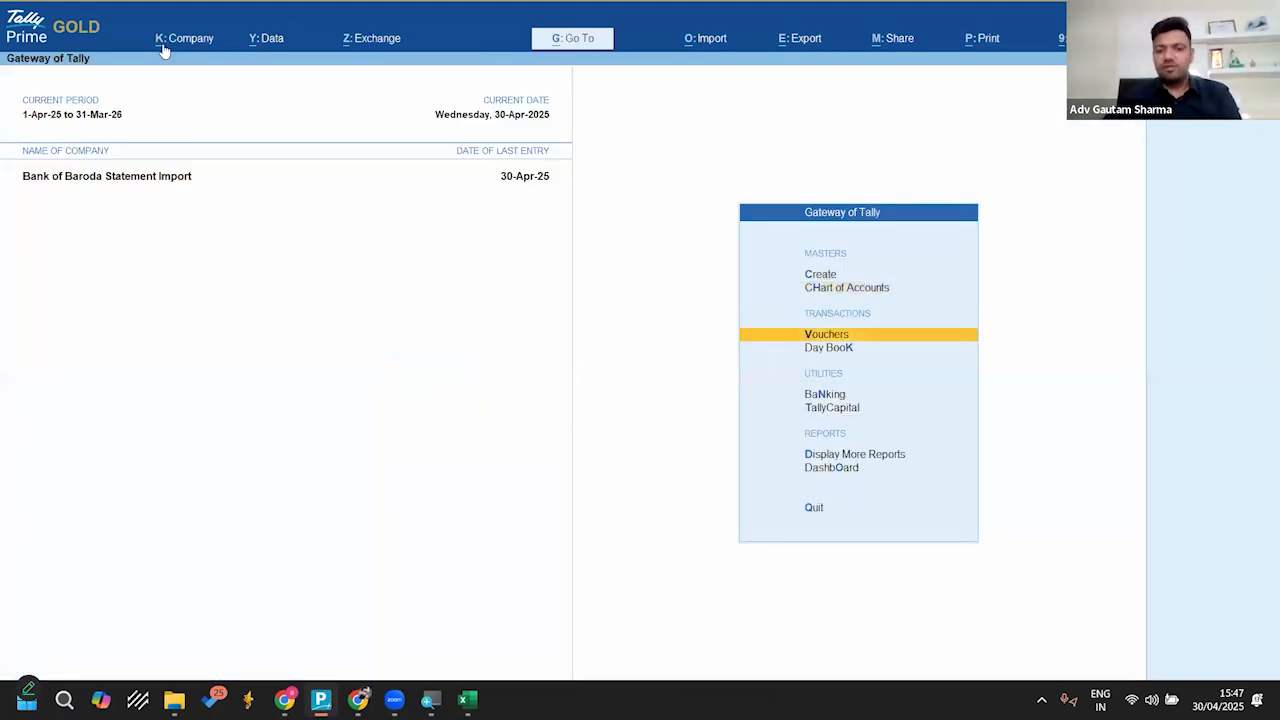
key("Return")
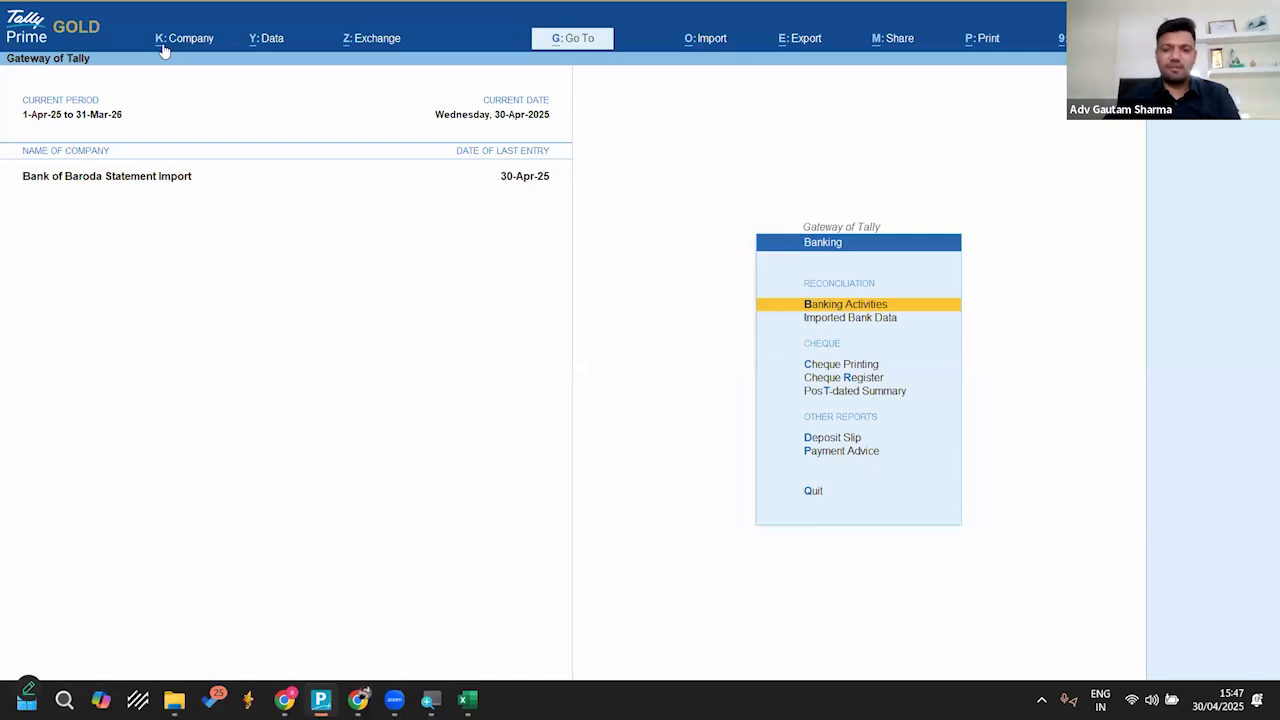
key("Return")
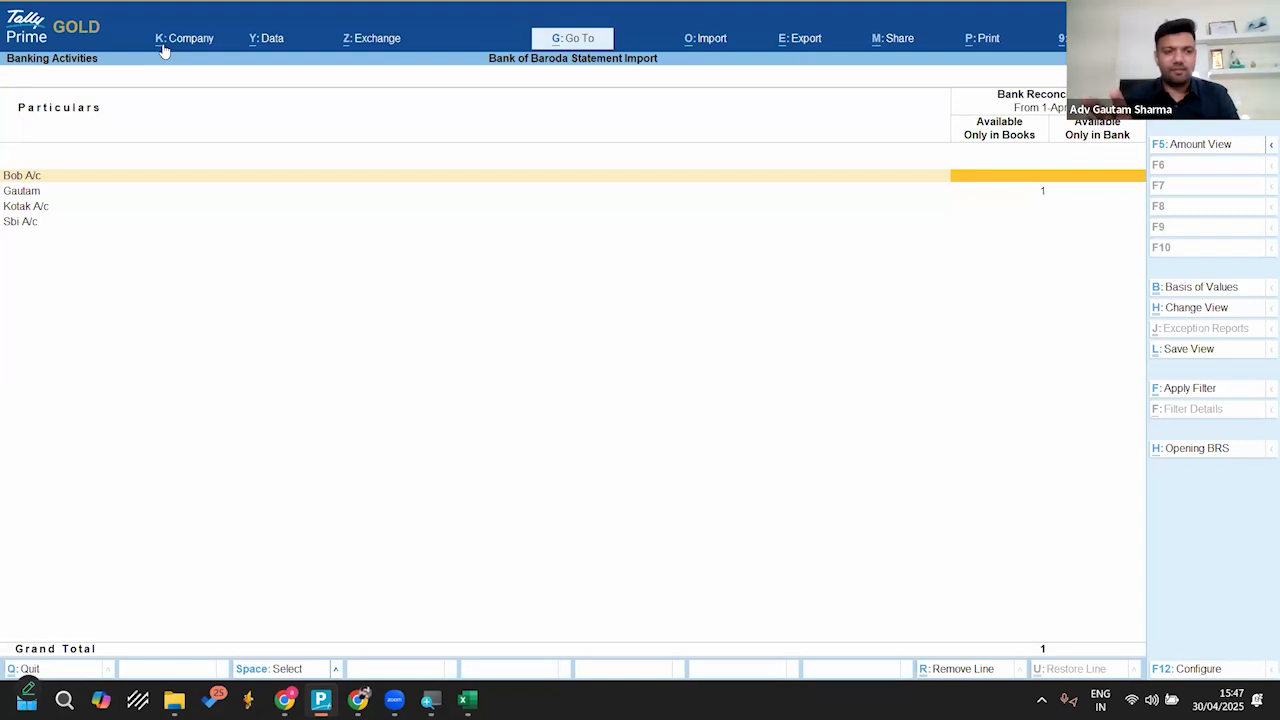
key("Escape")
key("Escape")
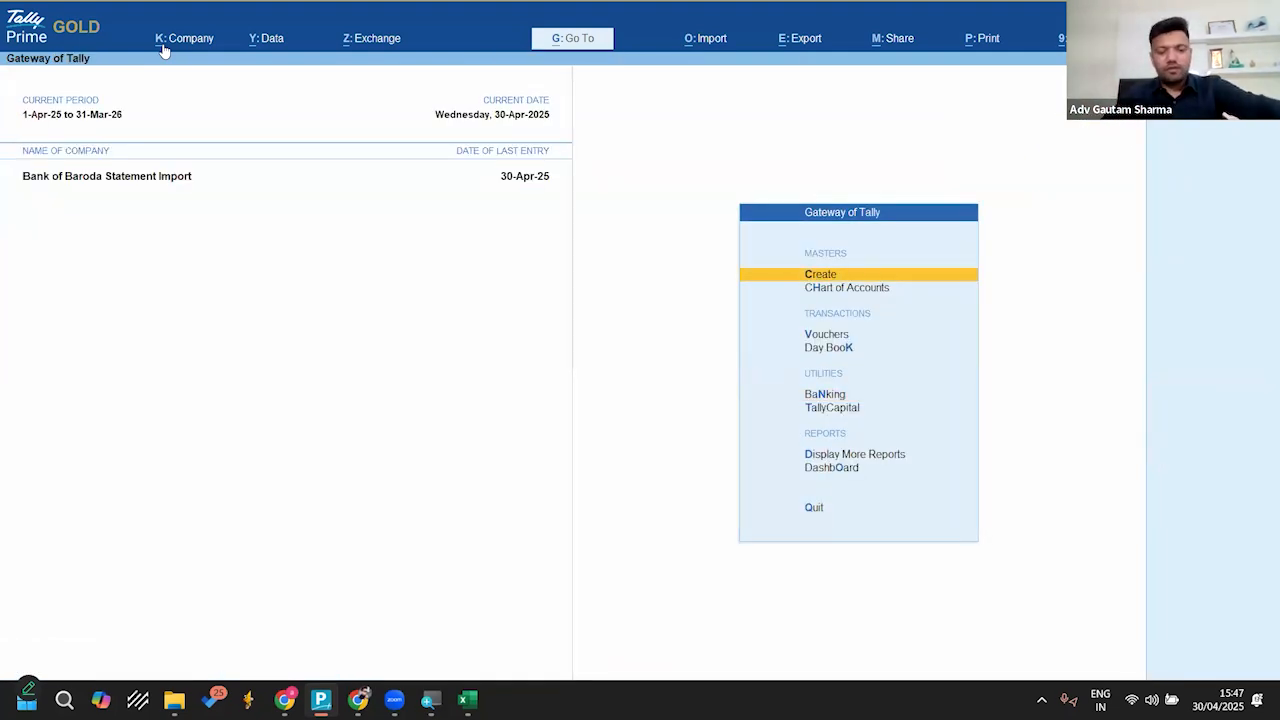
Step: Open the Banking menu as staff1 to check its available options, then return to the Gateway of Tally
key("Down")
key("Down")
key("Down")
key("Down")
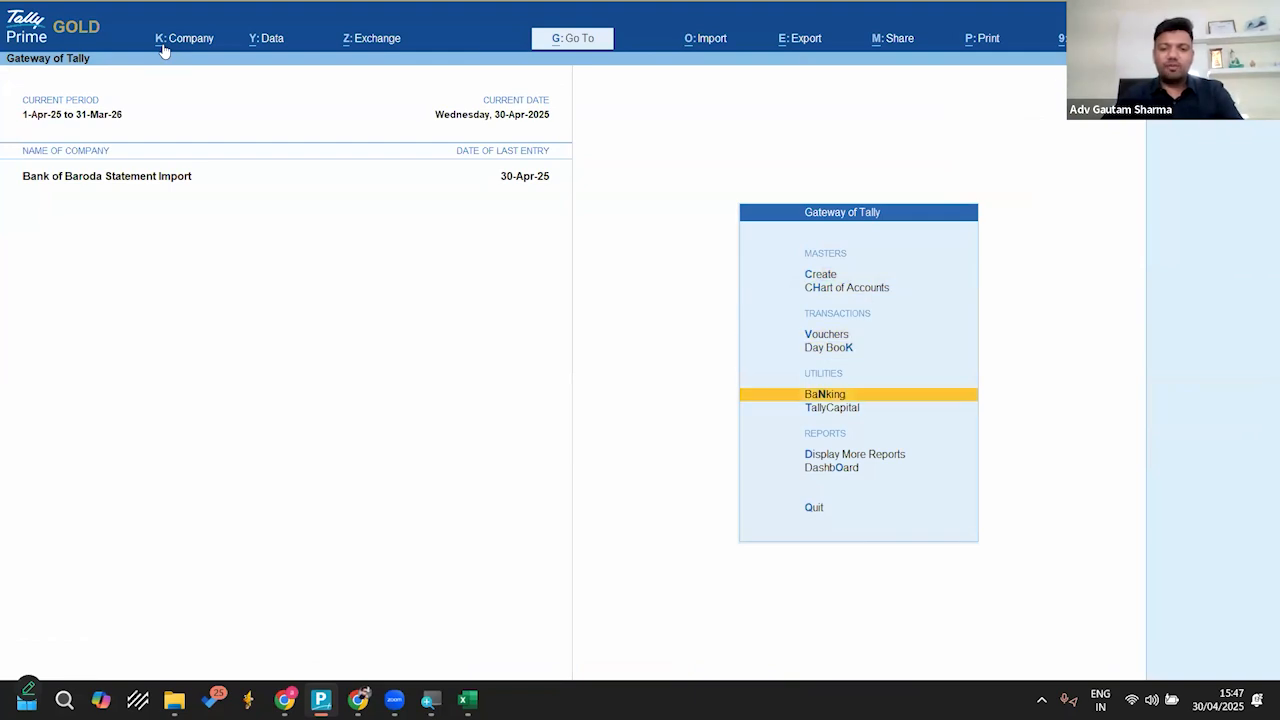
key("Return")
key("Escape")
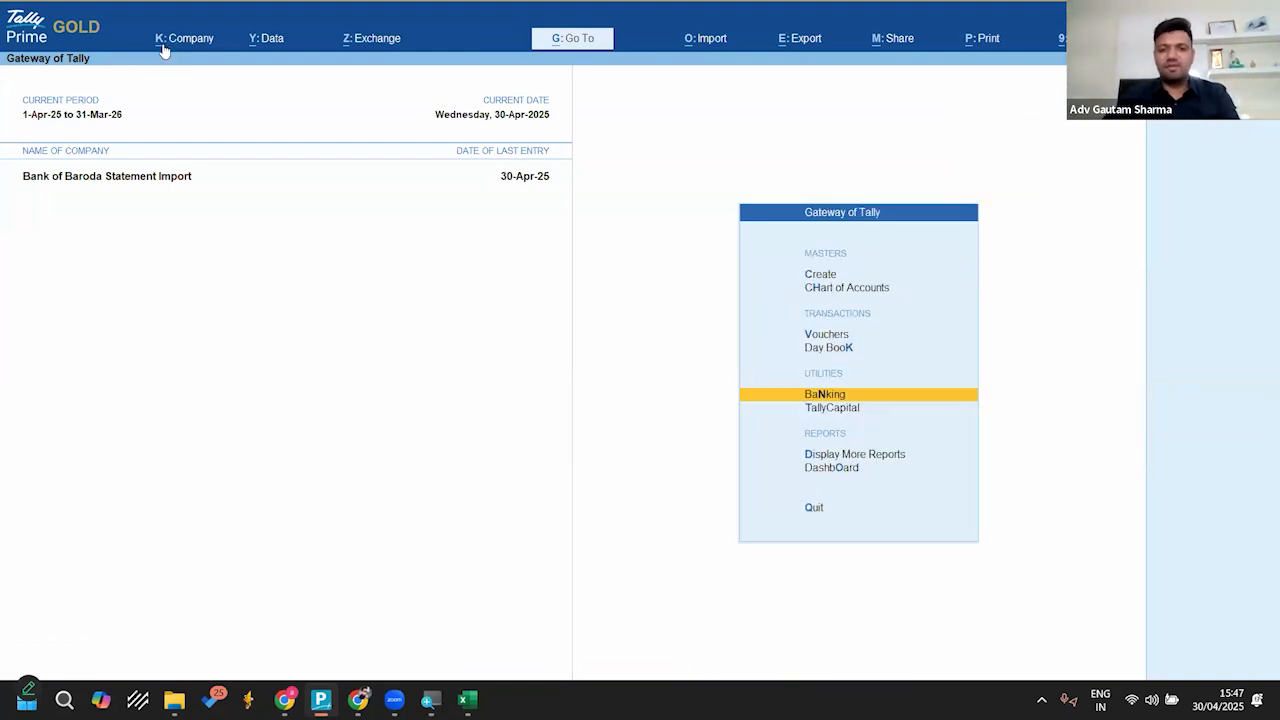
Step: Check whether staff1 can reach the Bank Details and Bank Statement import options, then leave without importing
key("alt+o")
key("Down")
key("Down")
key("Up")
key("Down")
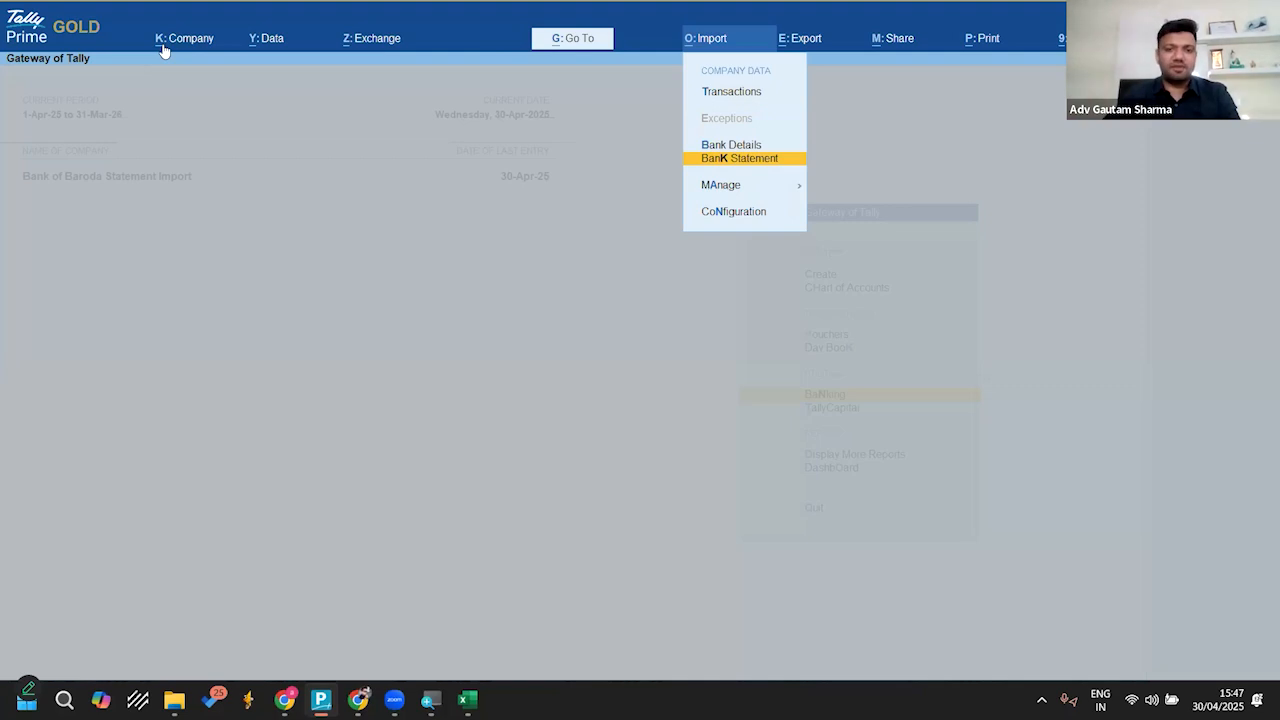
key("Escape")
key("Escape")
key("n")
Step: Shut the company, reopen Bank of Baroda Statement Import and log in with the administrator's username and password
key("ctrl+F3")
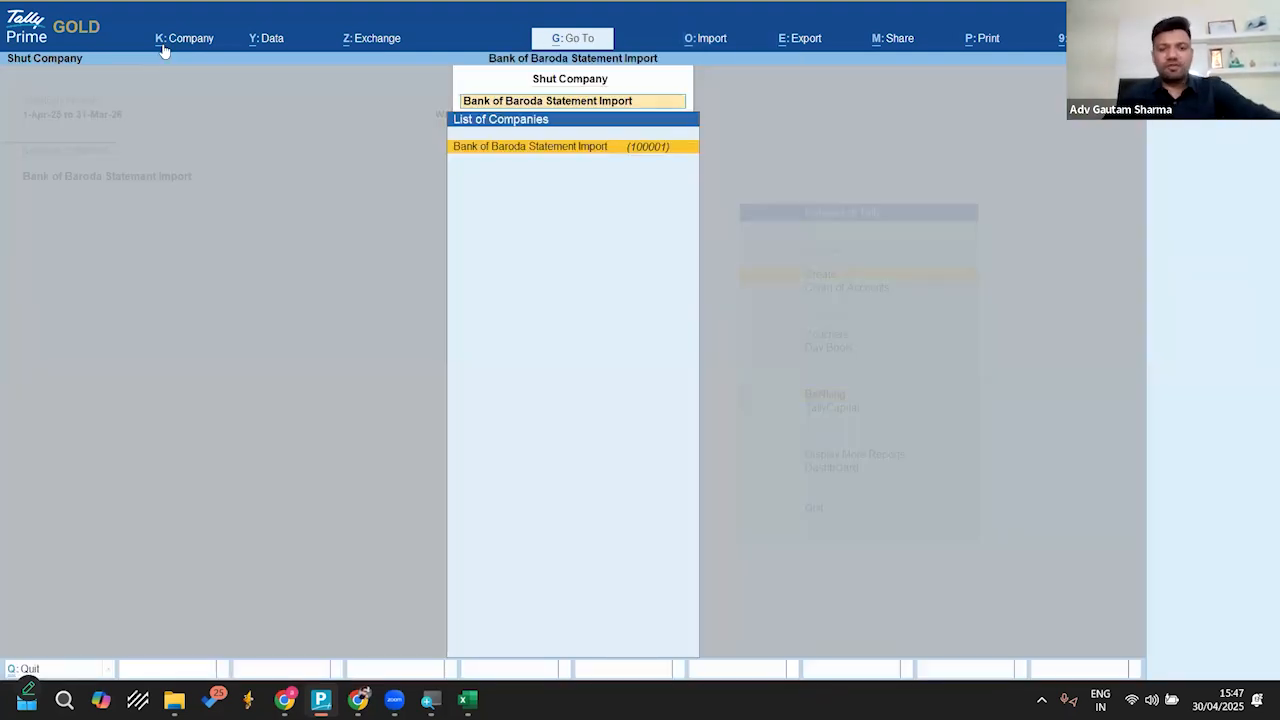
key("Return")
key("Return")
type("a")
key("Return")
key("Return")
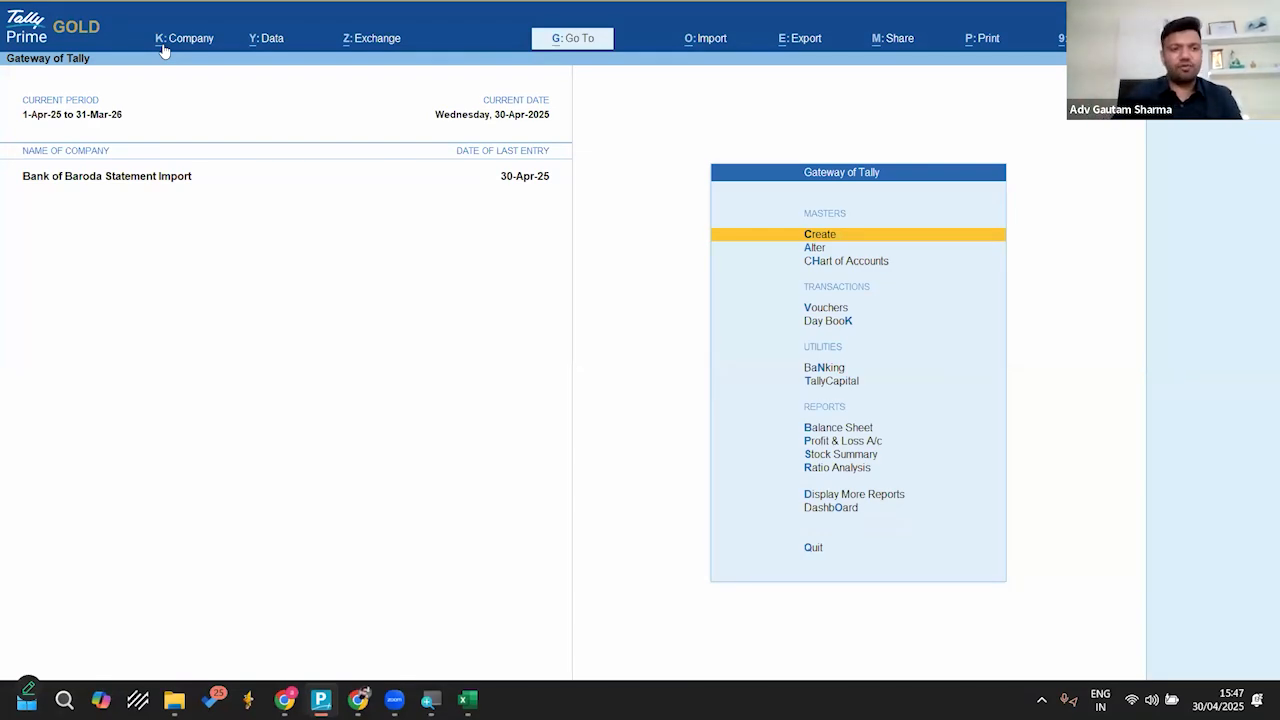
Step: Open the company's user roles and go into the disallowed facilities of the Data Entry security level
left_click(163, 47)
key("Down")
key("Down")
key("Down")
key("Down")
key("Down")
key("Down")
key("Down")
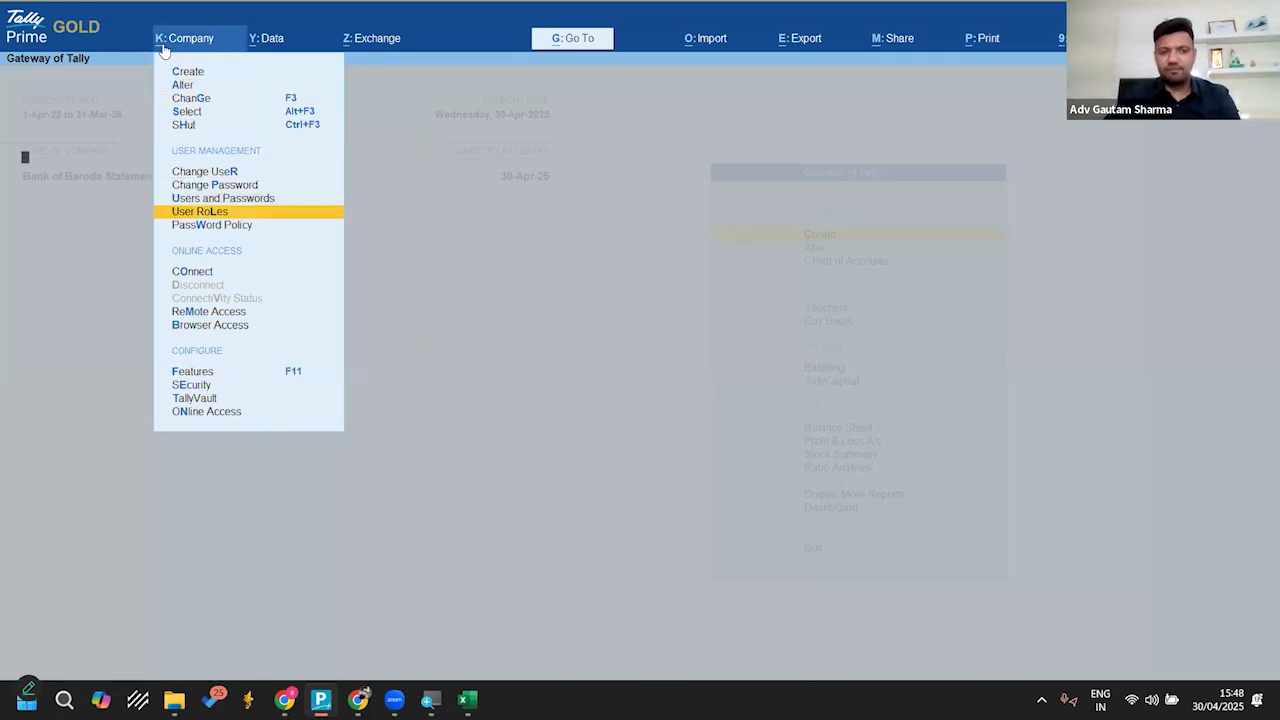
key("Return")
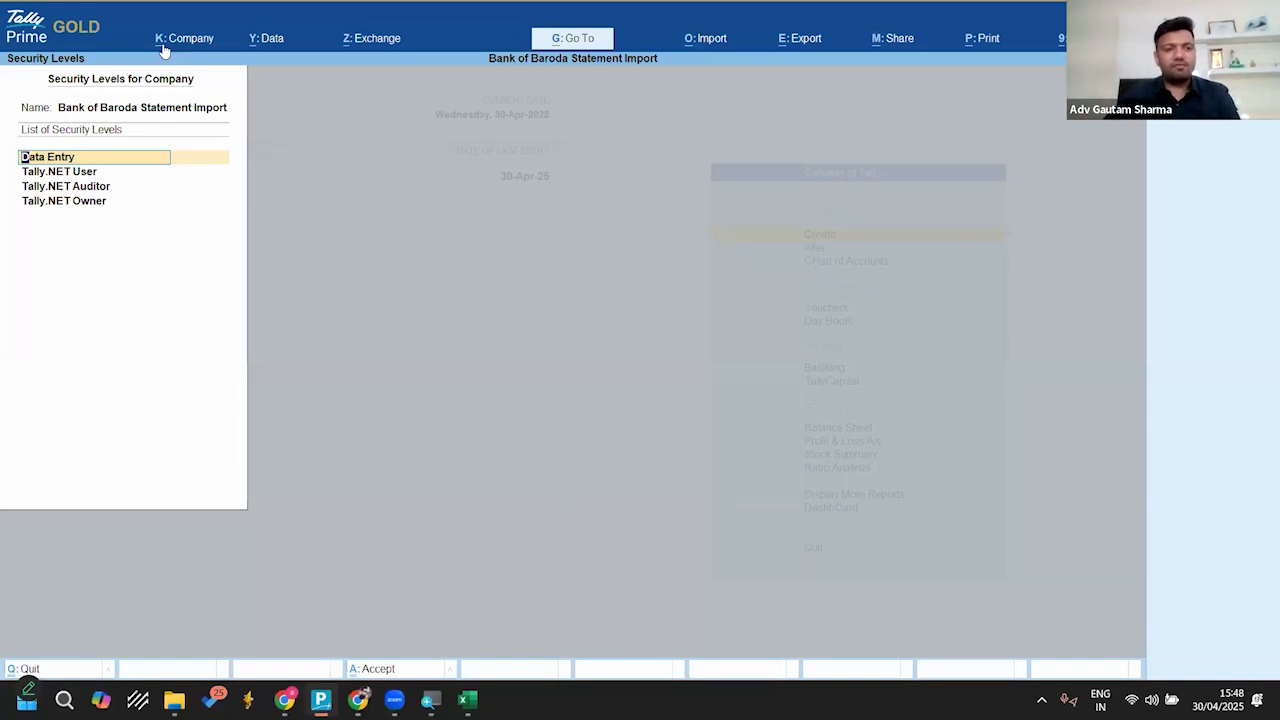
key("Return")
key("Return")
key("Return")
key("Return")
key("Return")
key("Return")
key("Return")
key("Return")
key("Return")
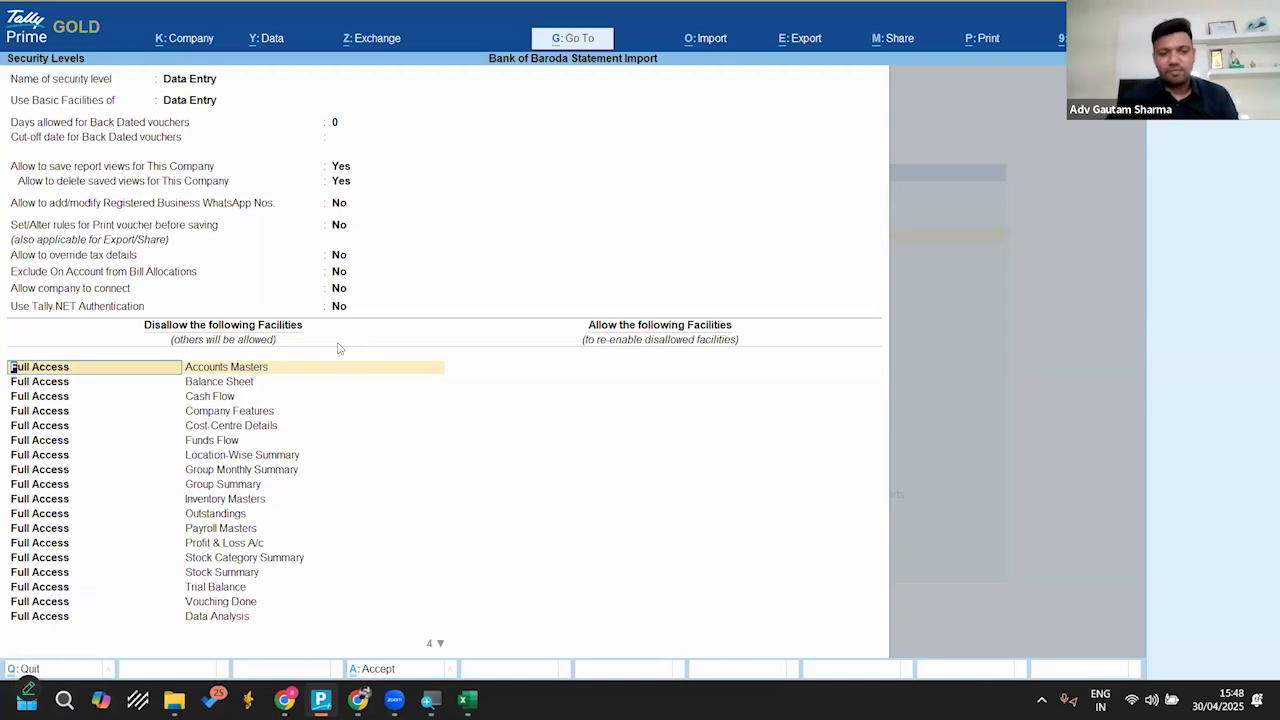
Step: Add Full Access to Banking Activities at the end of the Data Entry level's disallowed facilities
key("Return")
key("Return")
key("Return")
key("Down")
key("Down")
key("Down")
key("Down")
key("Down")
key("Down")
key("Down")
key("Down")
key("Down")
key("Down")
key("Down")
key("Down")
key("Down")
key("Down")
key("Down")
key("Down")
key("Down")
key("Down")
key("Down")
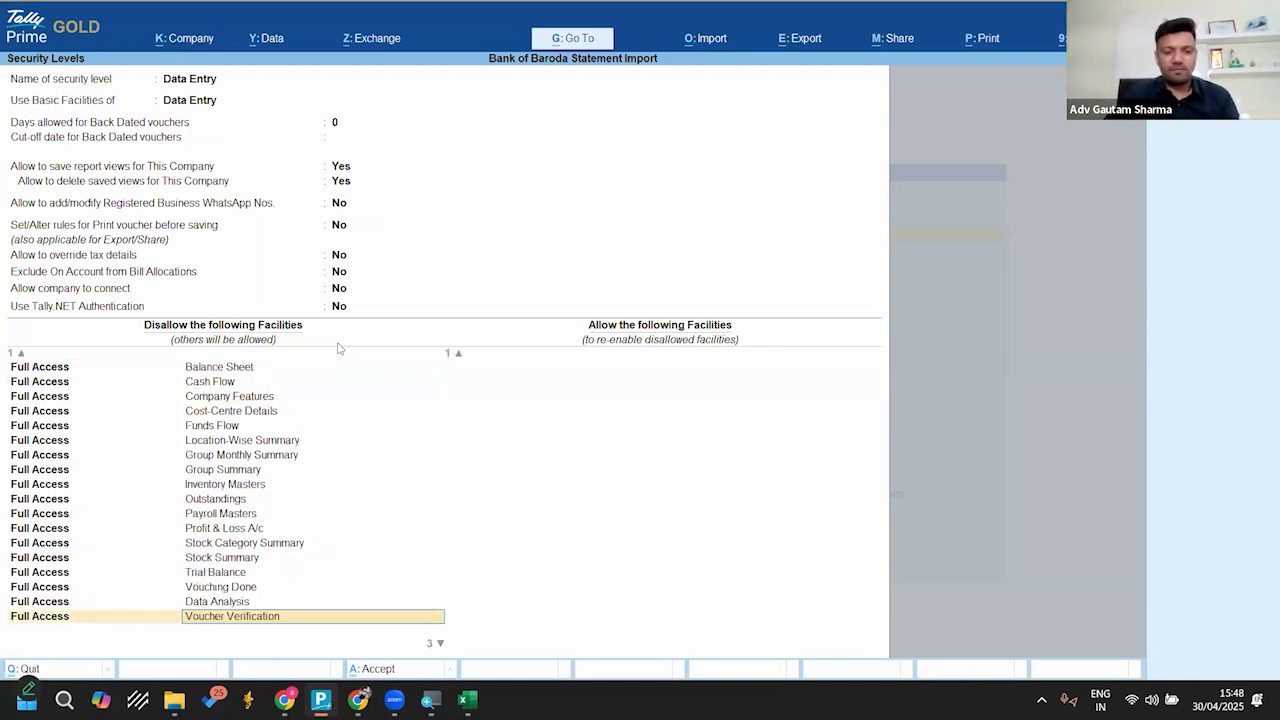
key("Down")
key("Down")
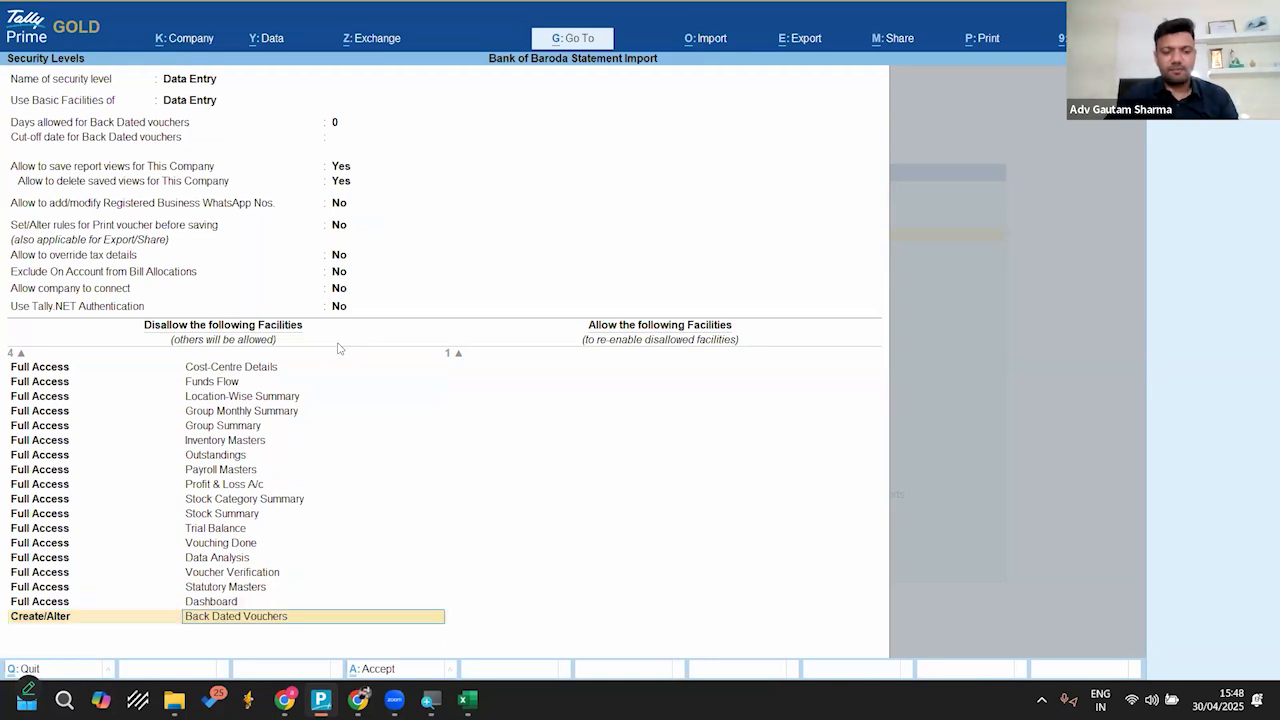
key("Down")
key("Down")
key("Down")
key("Down")
key("Down")
key("Down")
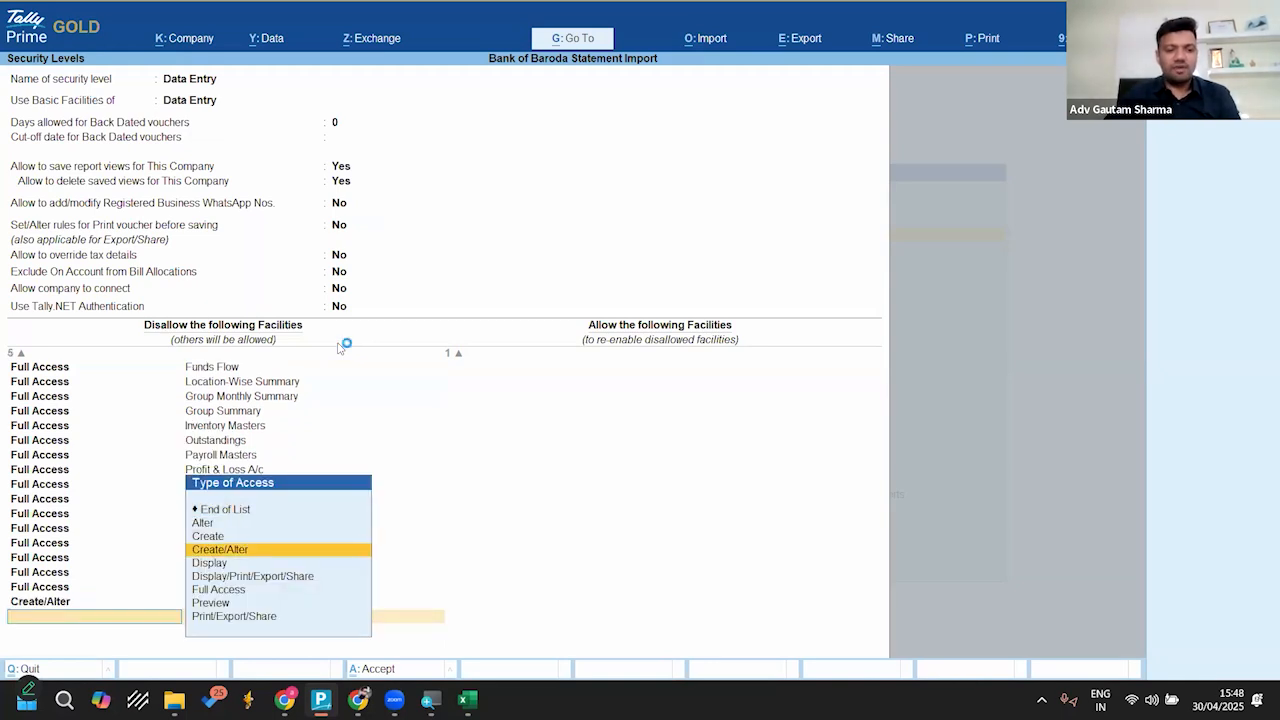
key("Return")
type("Bank")
key("Down")
key("Down")
key("Down")
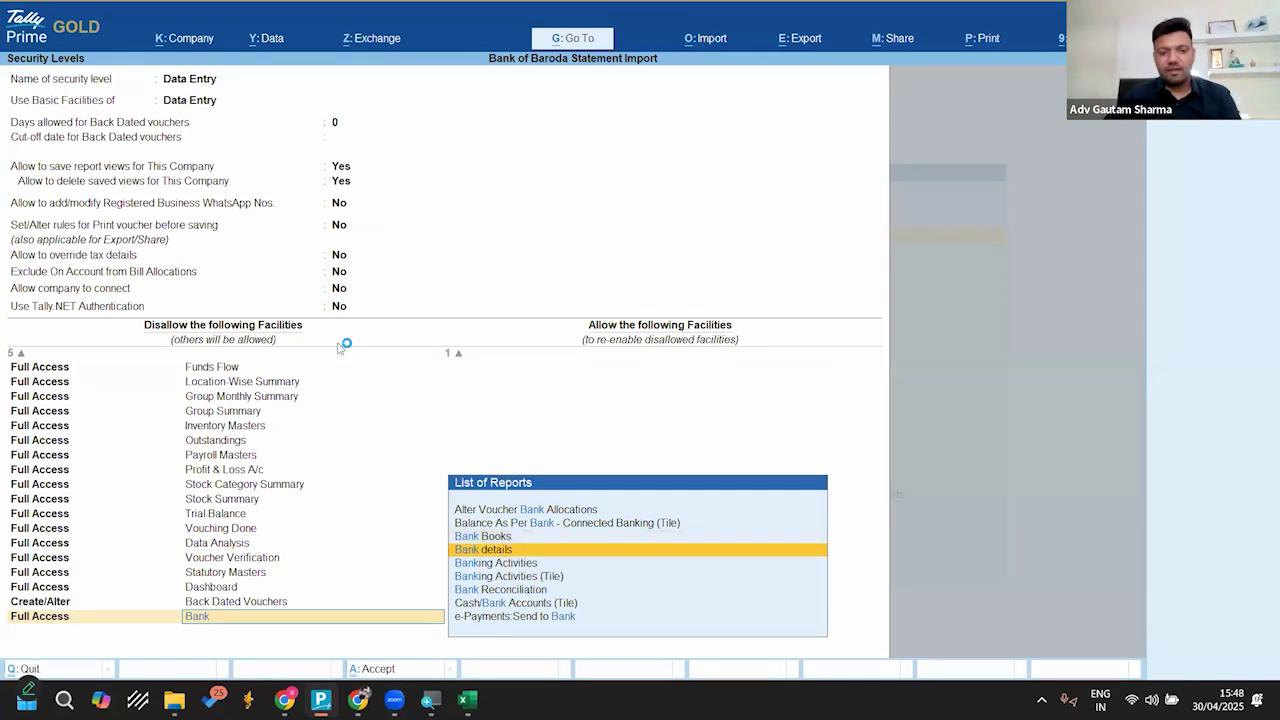
key("Return")
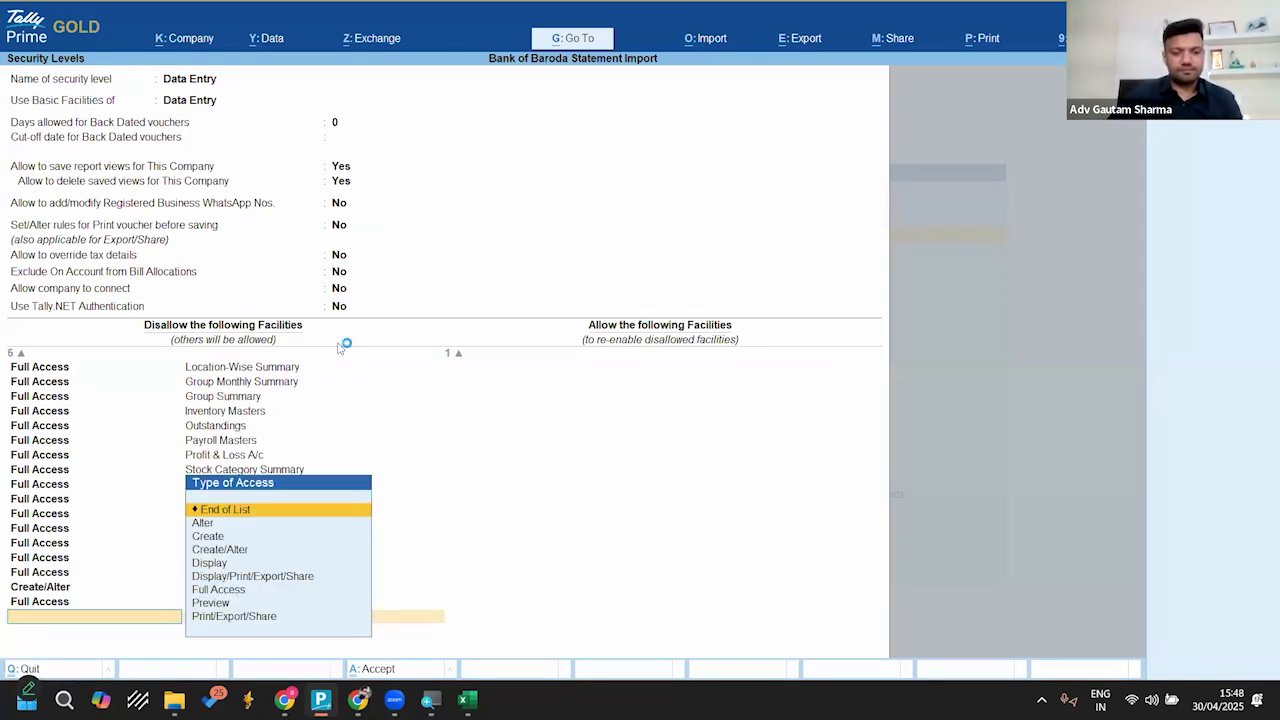
Step: Disallow Full Access to Banking Activities (Tile) for the Data Entry security level
type("F")
key("Return")
type("Bank")
key("Down")
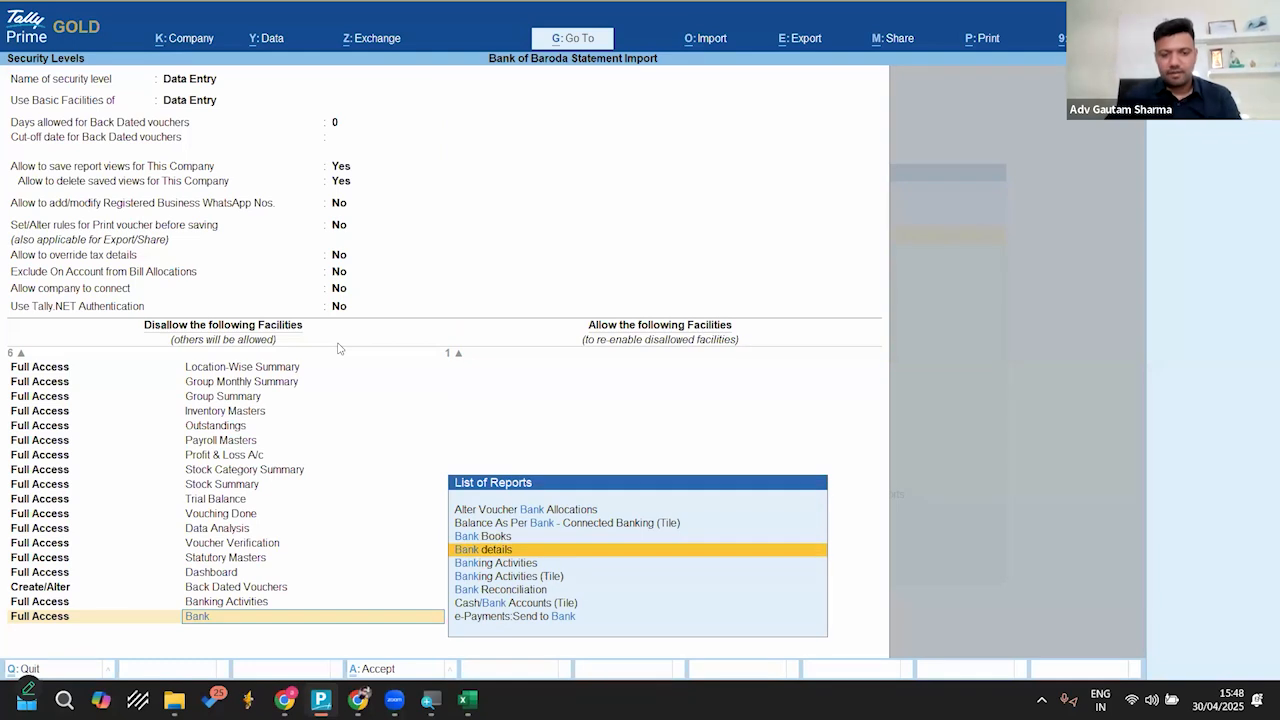
key("Down")
key("Down")
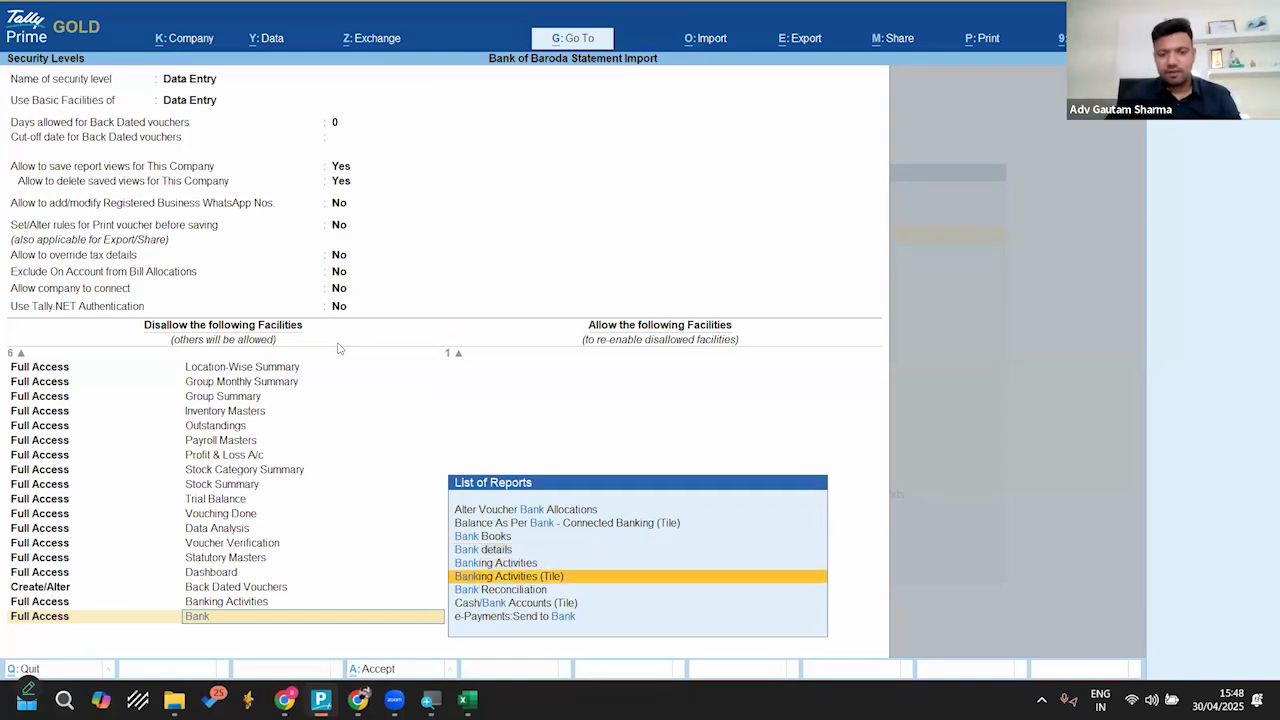
key("Return")
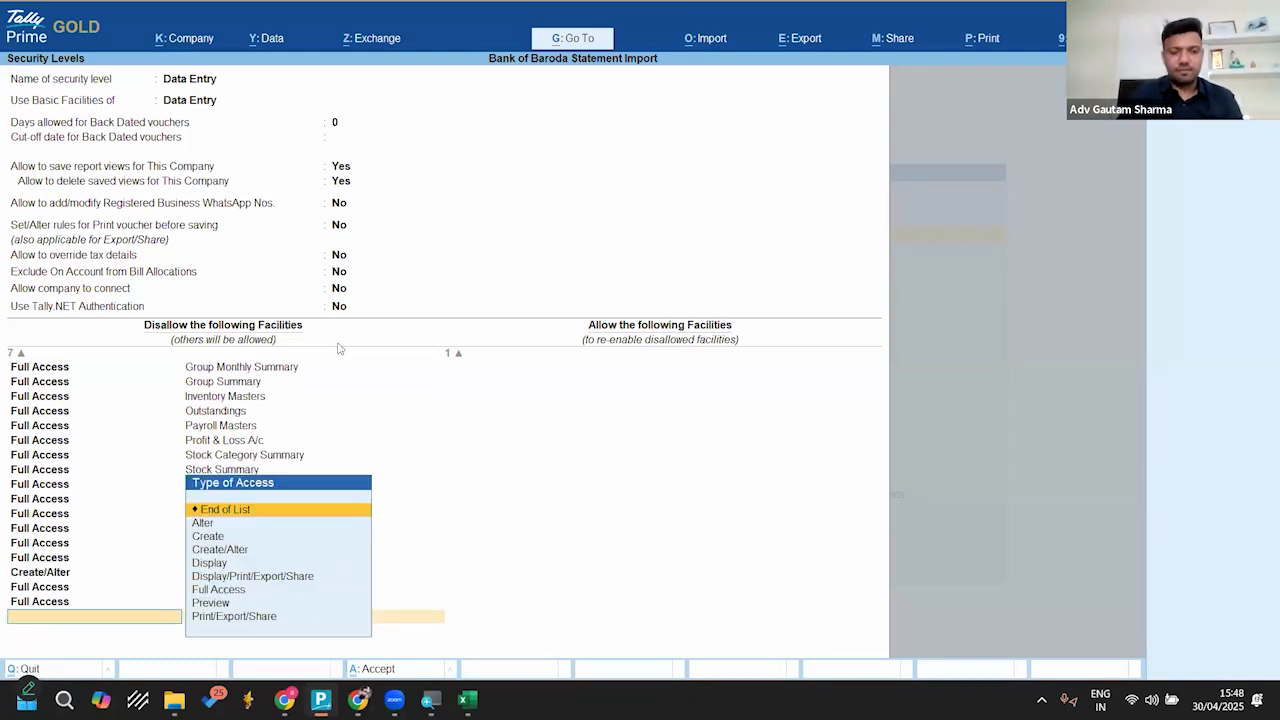
Step: Disallow Full Access to Bank Reconciliation for the Data Entry security level
type("Full")
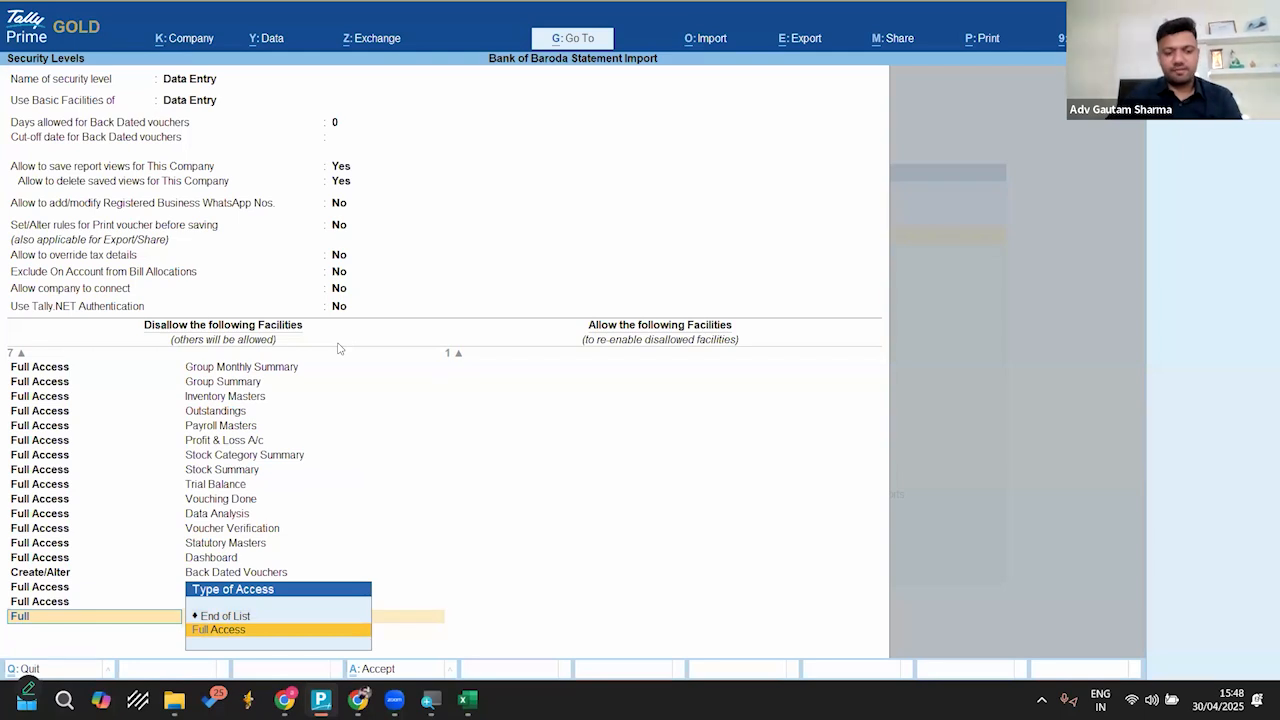
key("Return")
type("Bank")
key("Down")
key("Down")
key("Down")
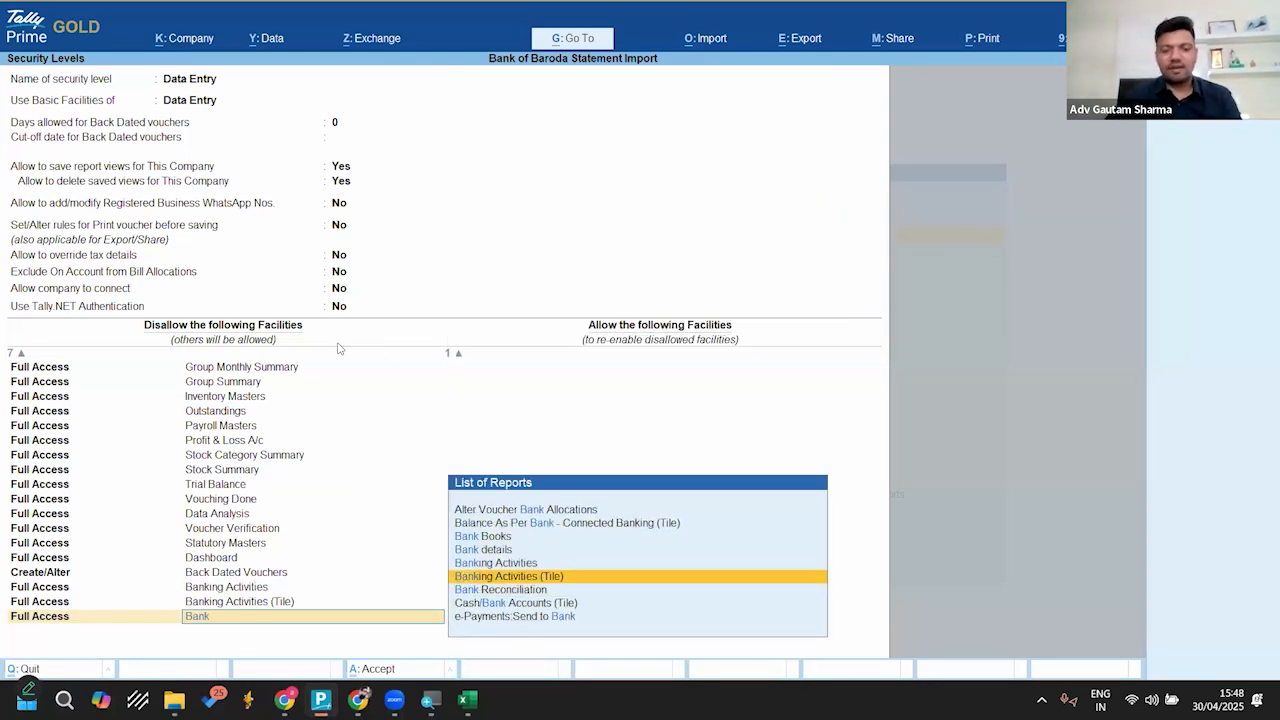
key("Return")
Step: End the disallowed and allowed facilities lists for Data Entry and save the company's security levels
key("Return")
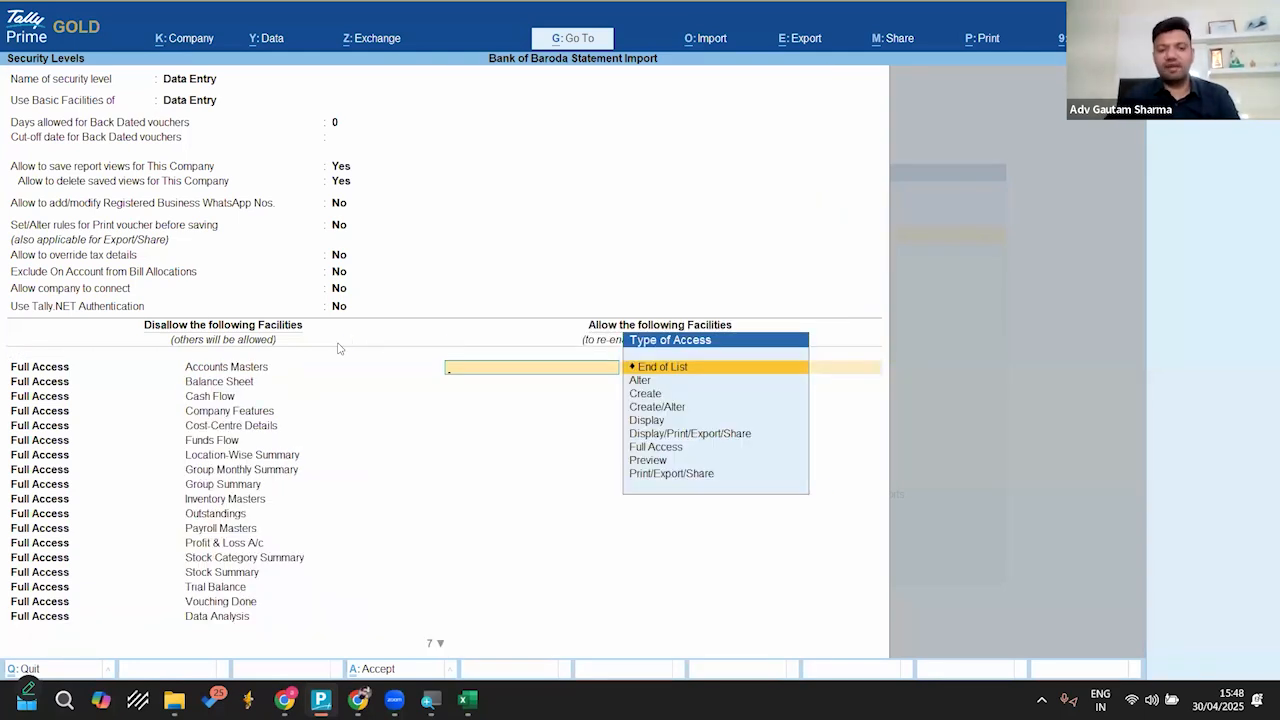
key("Return")
key("Return")
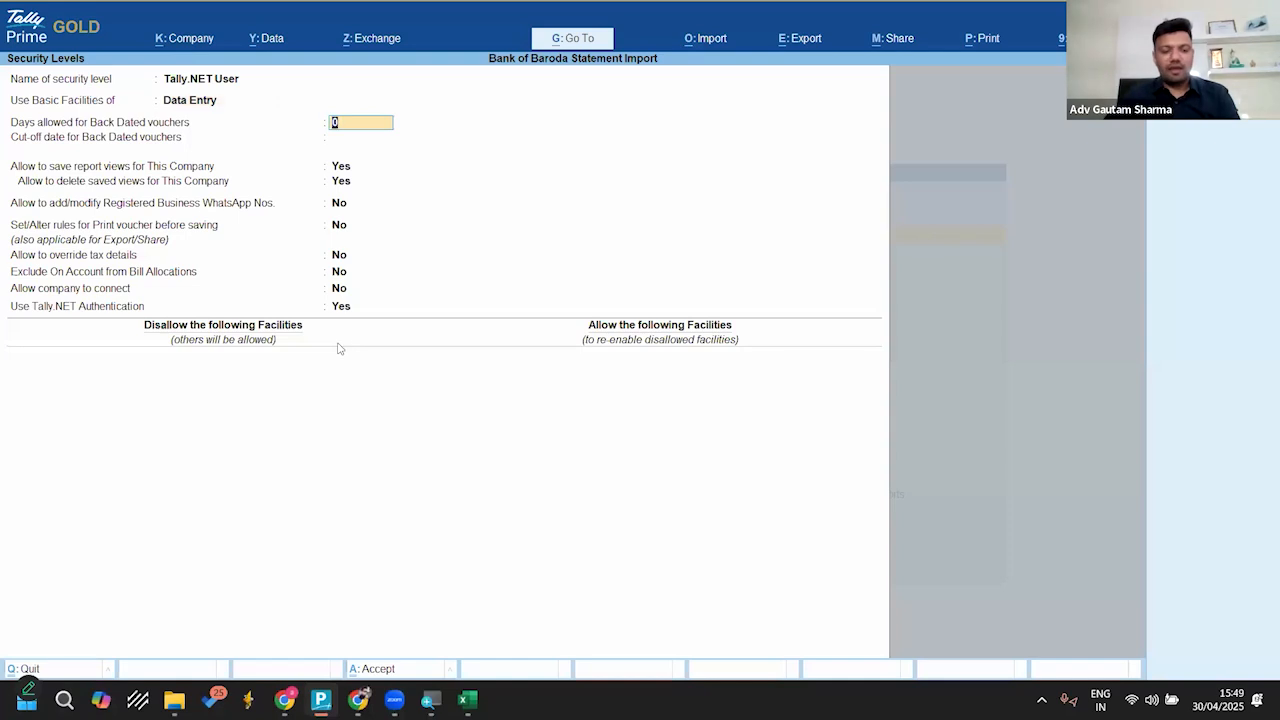
key("ctrl+a")
key("ctrl+a")
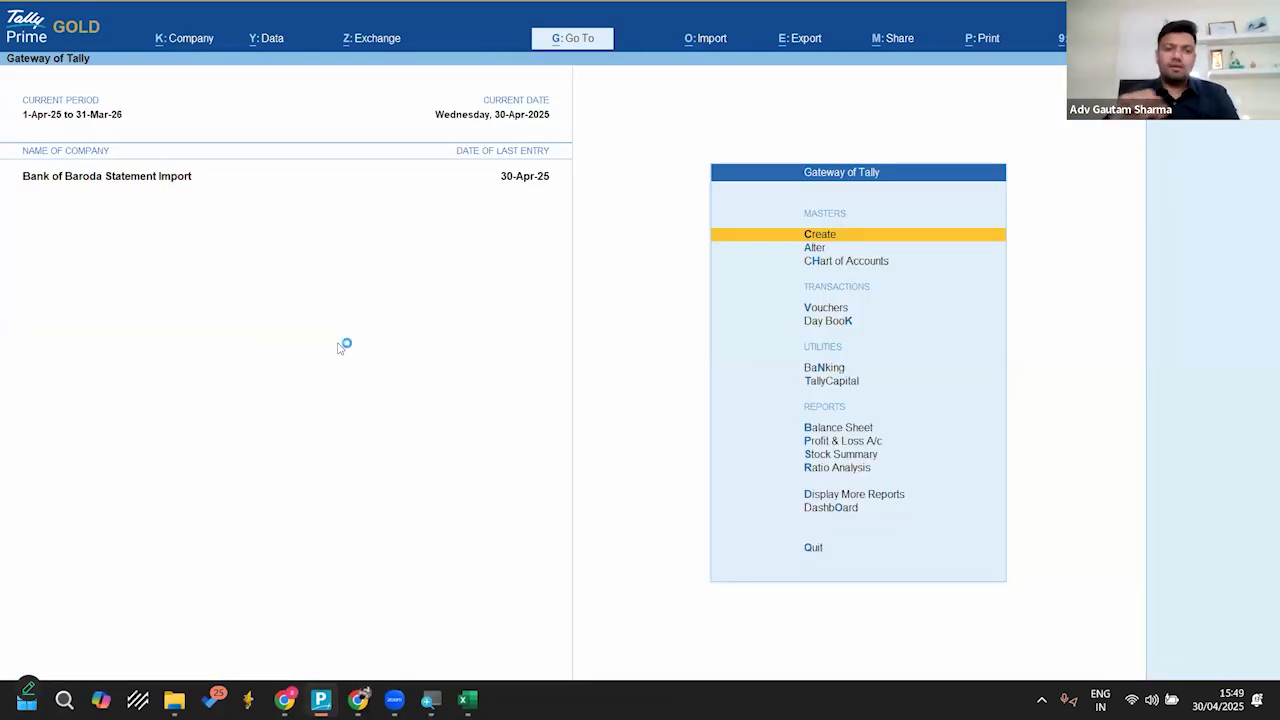
Step: Shut the company, reopen Bank of Baroda Statement Import and log in as staff1 with the account password
key("ctrl+F3")
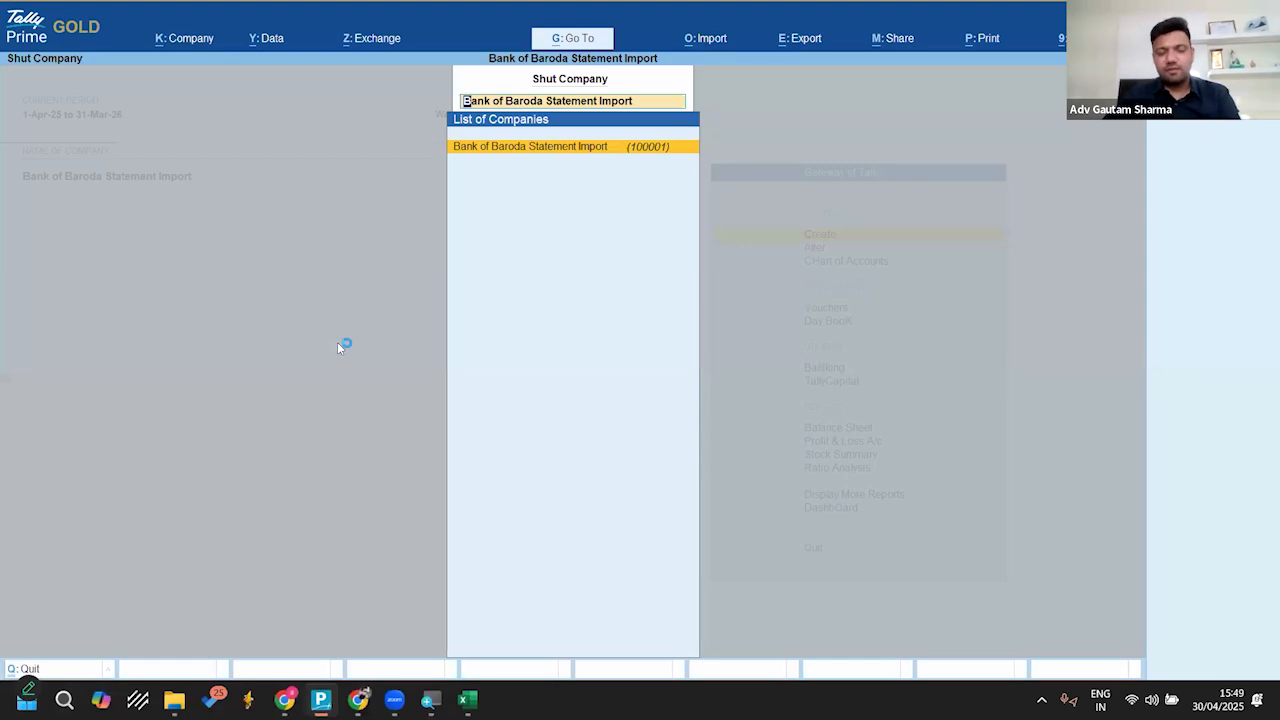
key("Return")
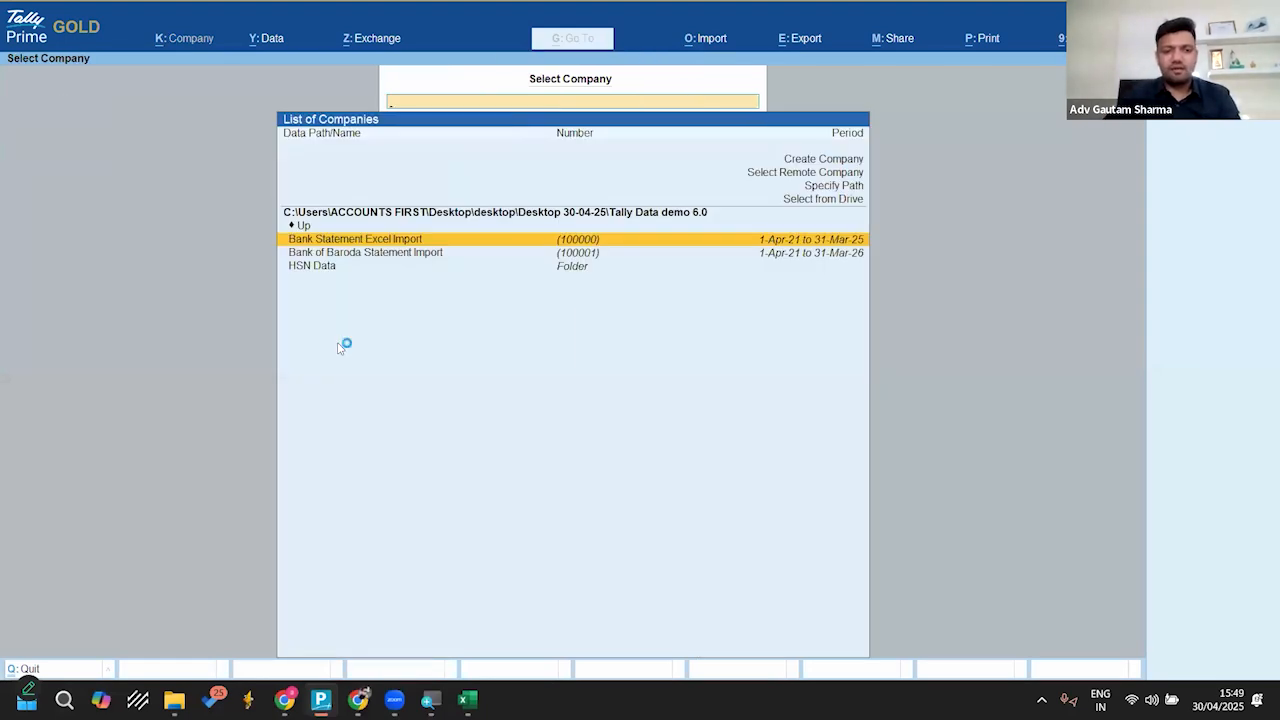
key("Down")
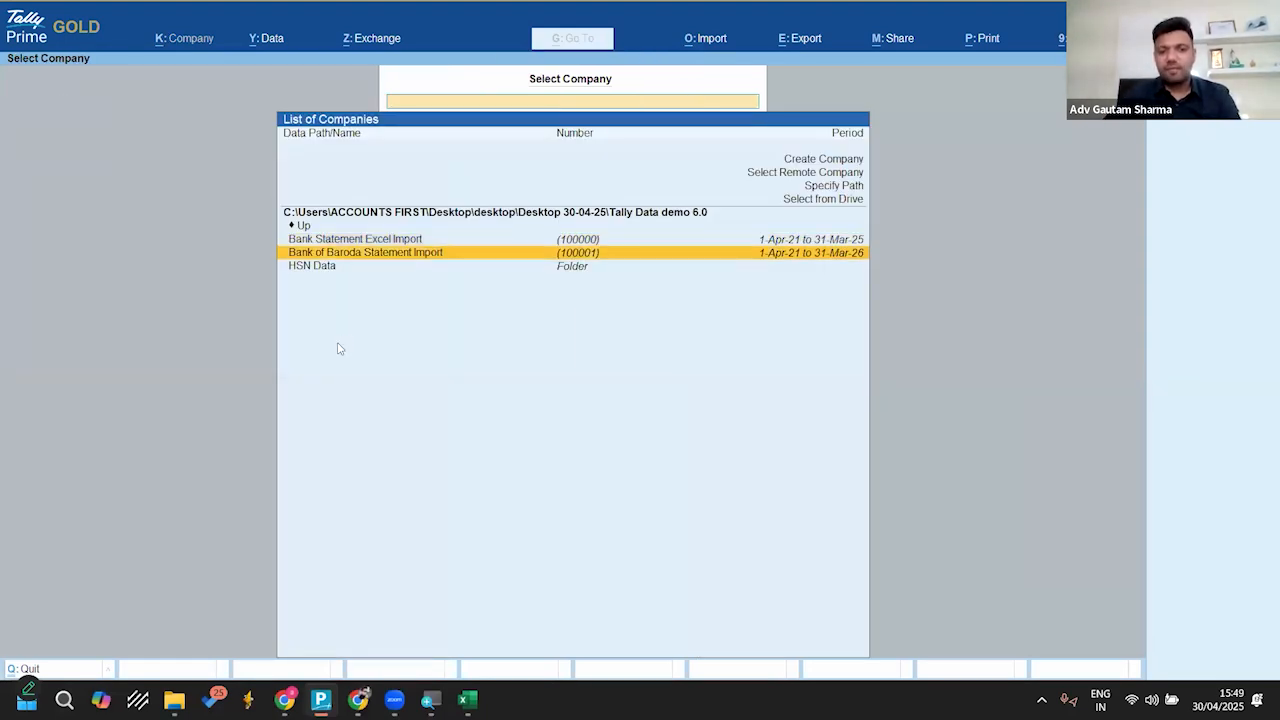
key("Return")
type("staff1")
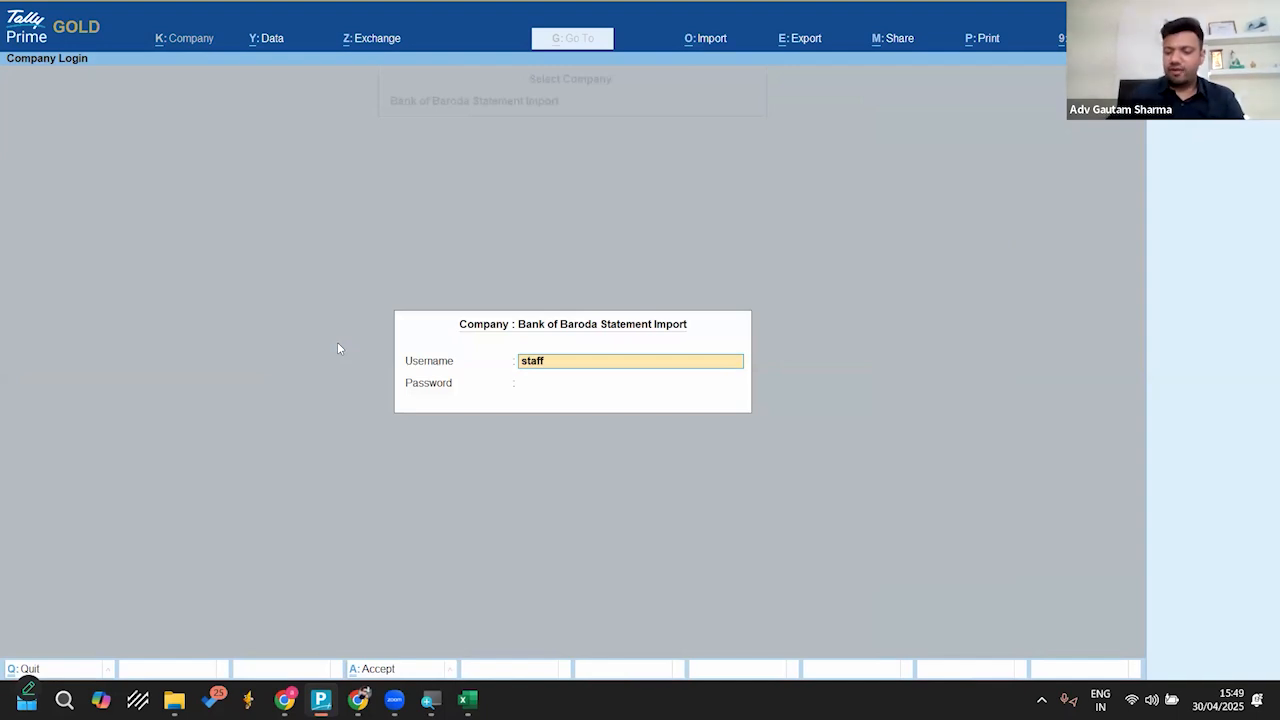
key("Return")
Step: Open the Banking menu as staff1 to check which options the restricted role offers, then return to the Gateway
key("Return")
key("Down")
key("Down")
key("Down")
key("Down")
key("Return")
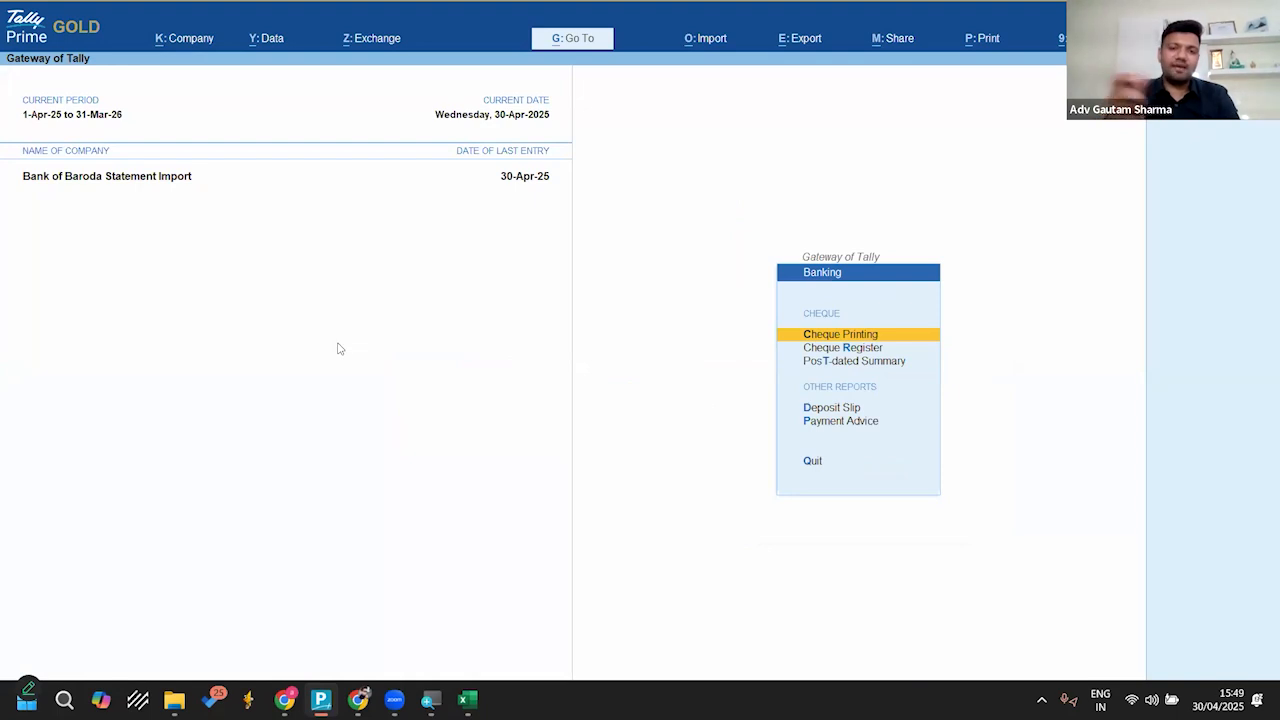
key("Escape")
key("Return")
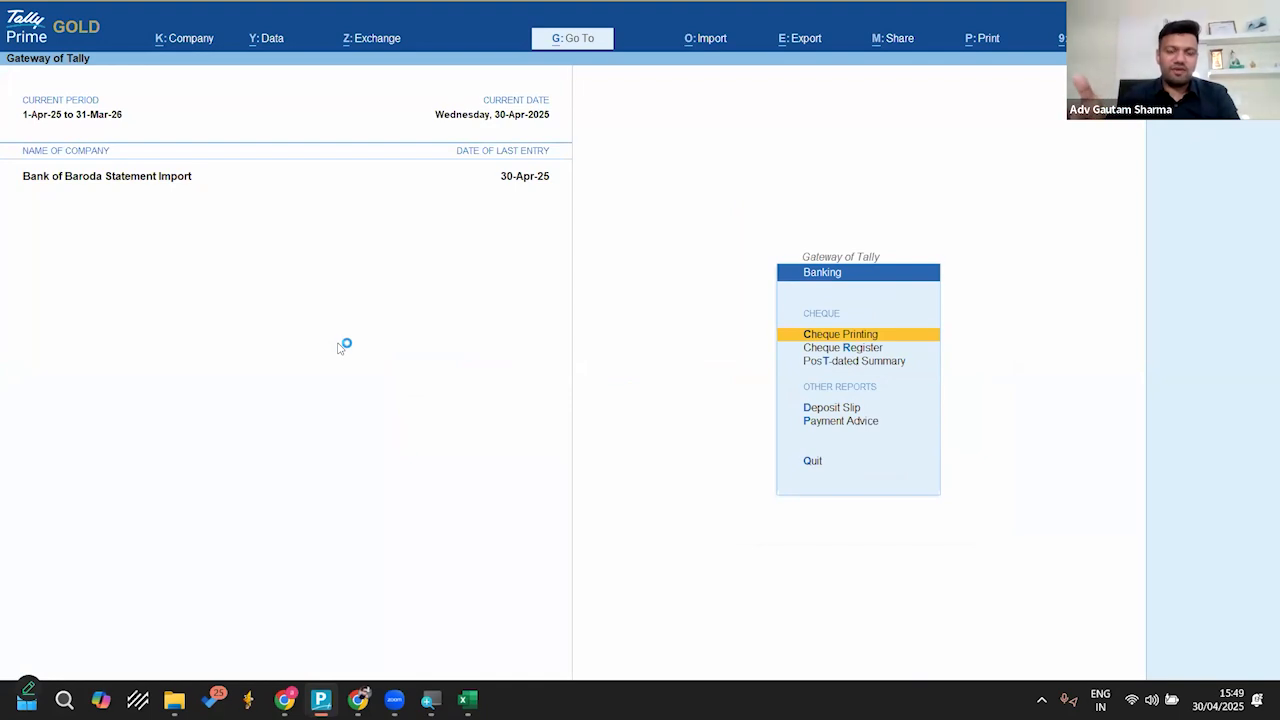
key("Escape")
key("Escape")
key("n")
Step: Try to open the Dashboard as staff1 to check its access, then return to the Gateway of Tally
key("Up")
key("Up")
key("Up")
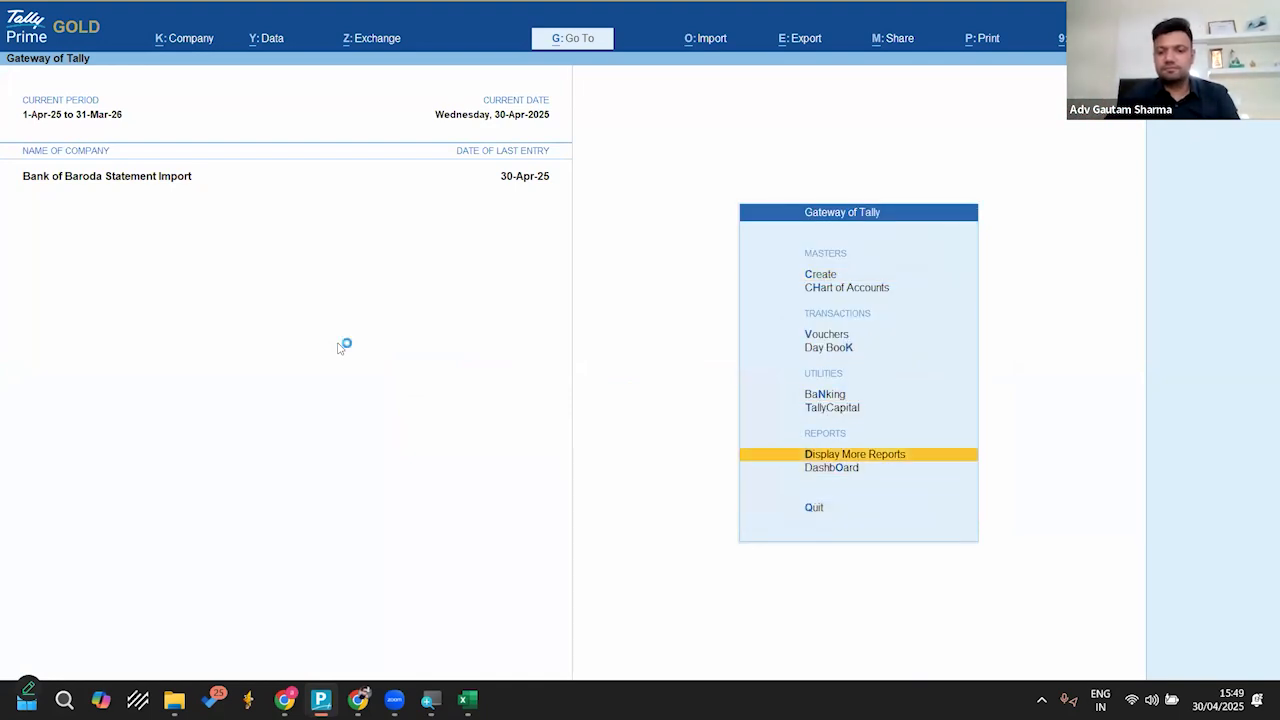
key("Return")
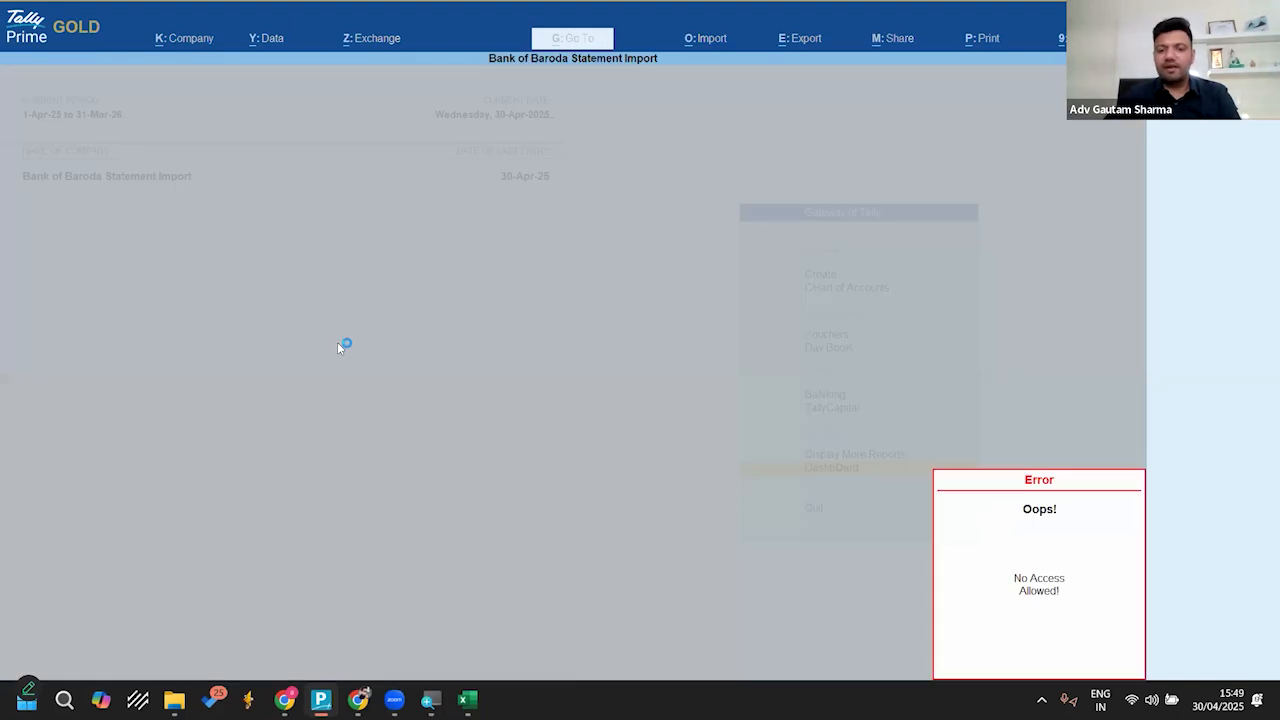
key("Return")
key("Return")
key("Return")
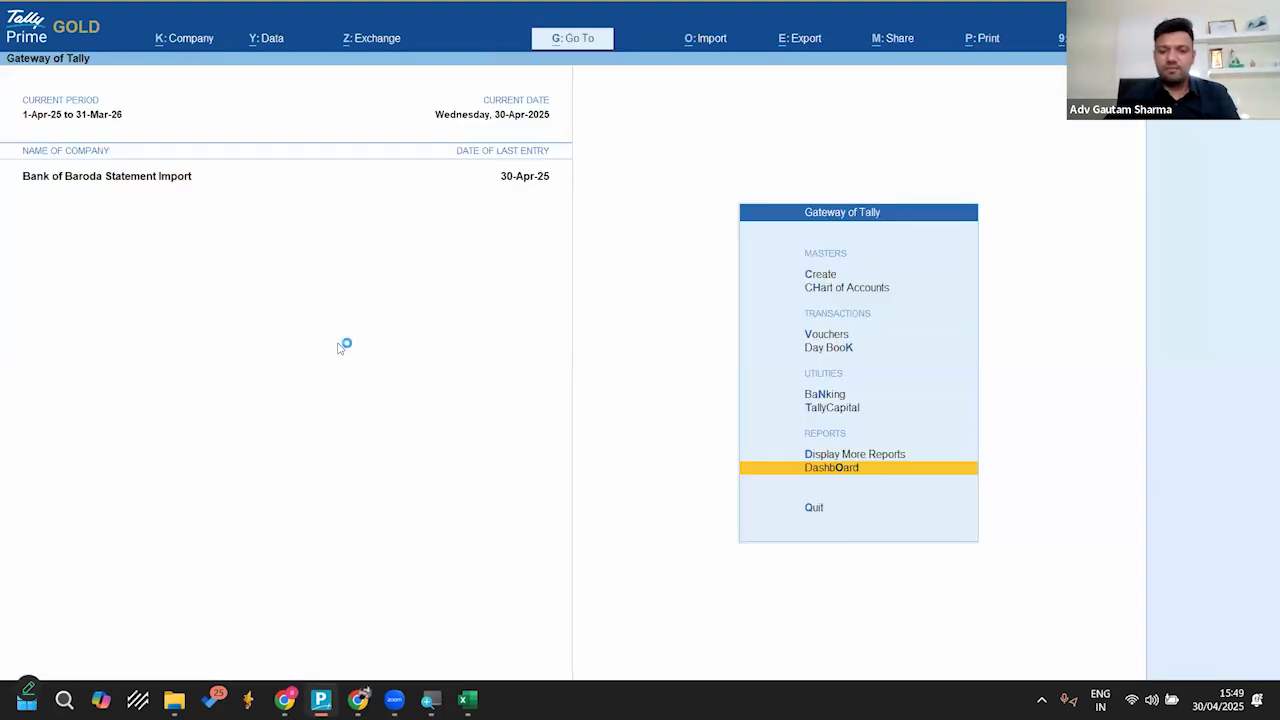
Step: Examine the import options available to staff1 for bank statement access, then leave without importing
key("Down")
key("Down")
key("alt+o")
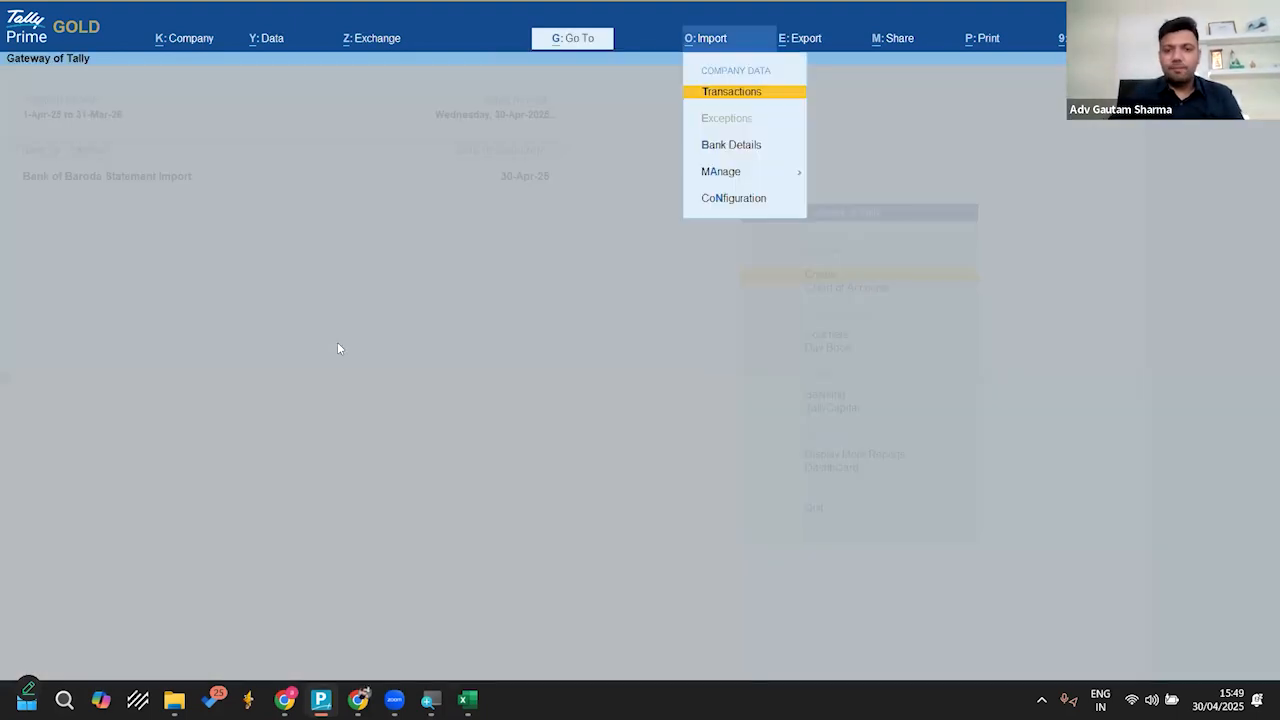
key("Down")
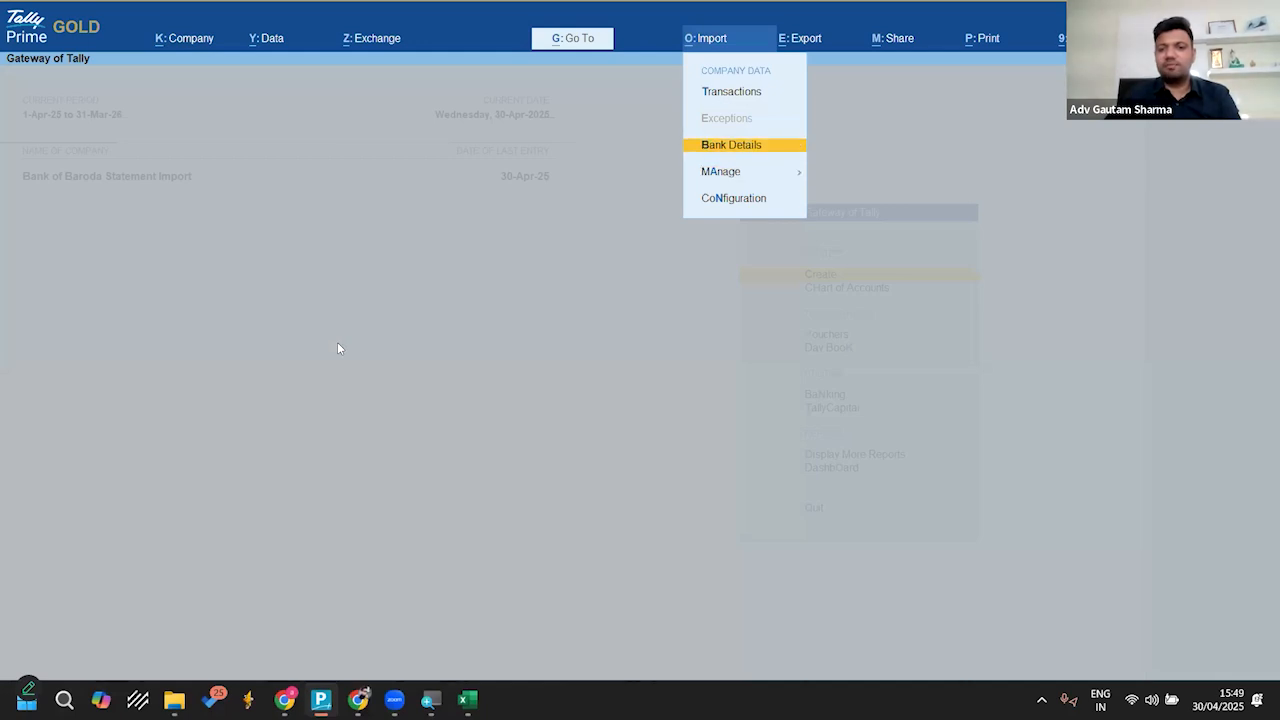
key("Down")
key("Up")
key("Down")
key("Up")
key("Escape")
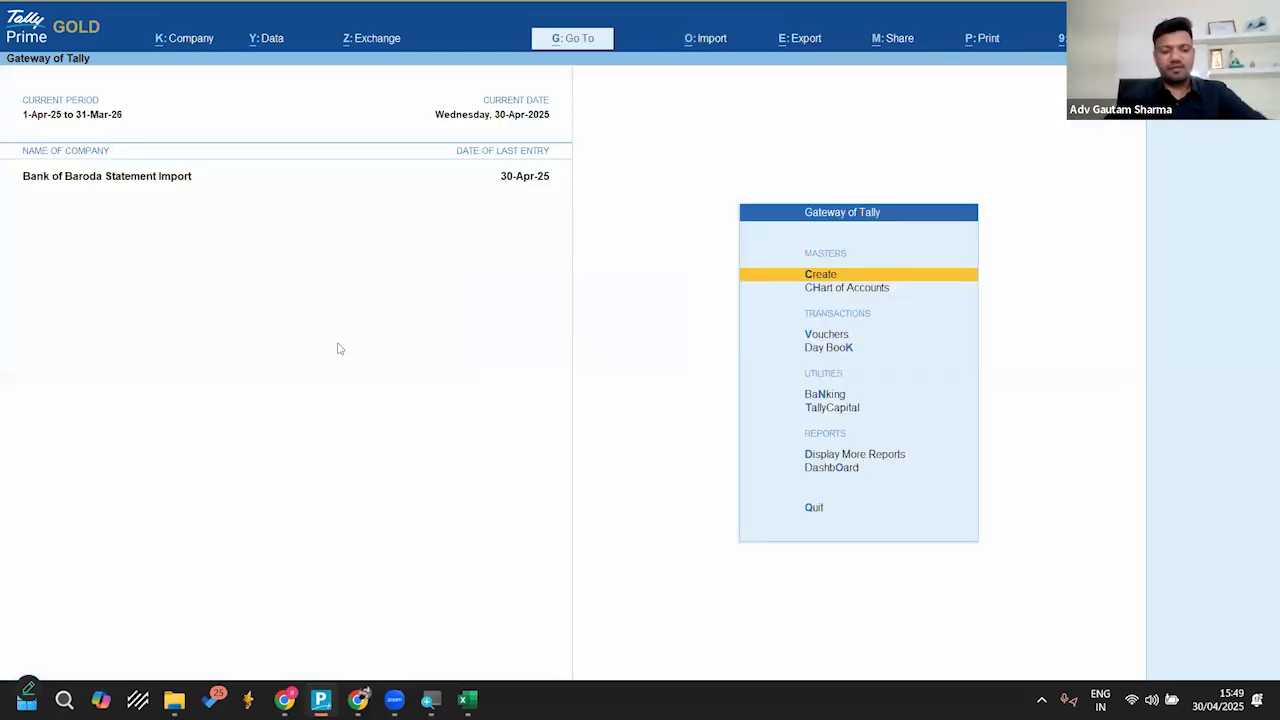
Step: Shut Bank of Baroda Statement Import and return to the company selection list
key("F3")
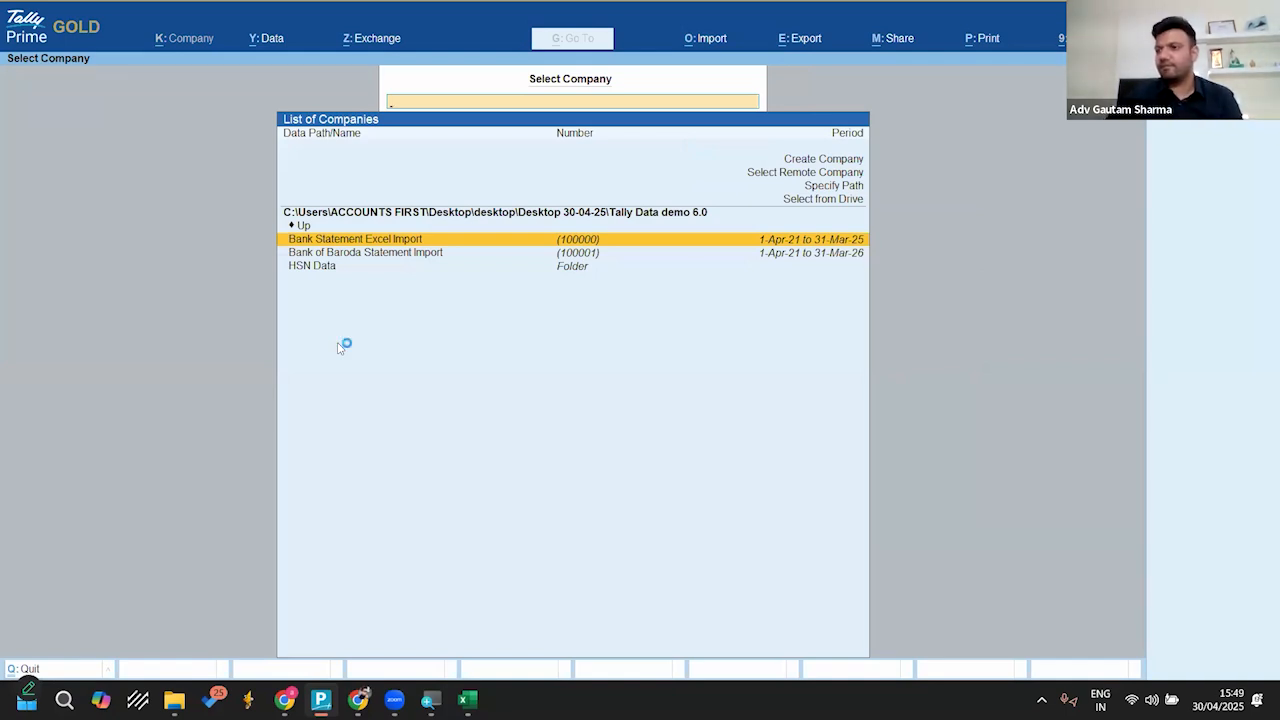
key("Escape")
key("Escape")
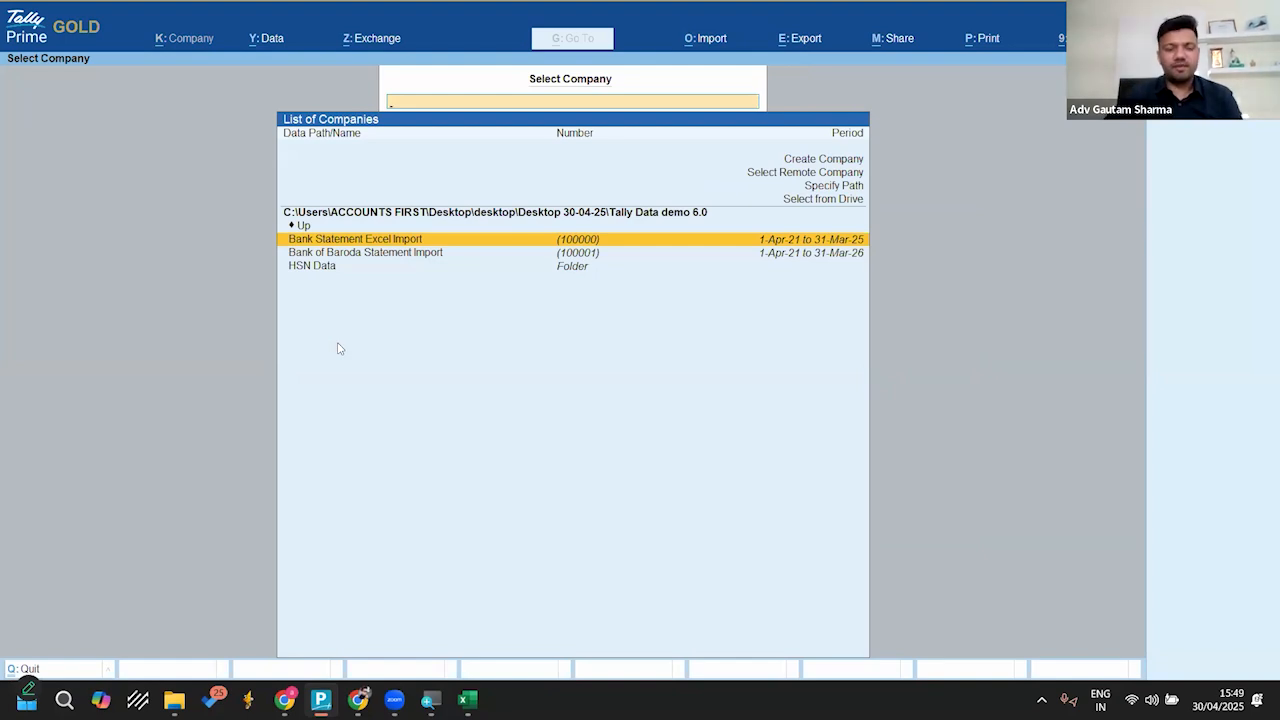
Step: Switch to Chrome and read the GST portal's 11 April 2025 advisory on Table-12 of GSTR-1 or GSTR-1A in a maximized window
key("Down")
key("Down")
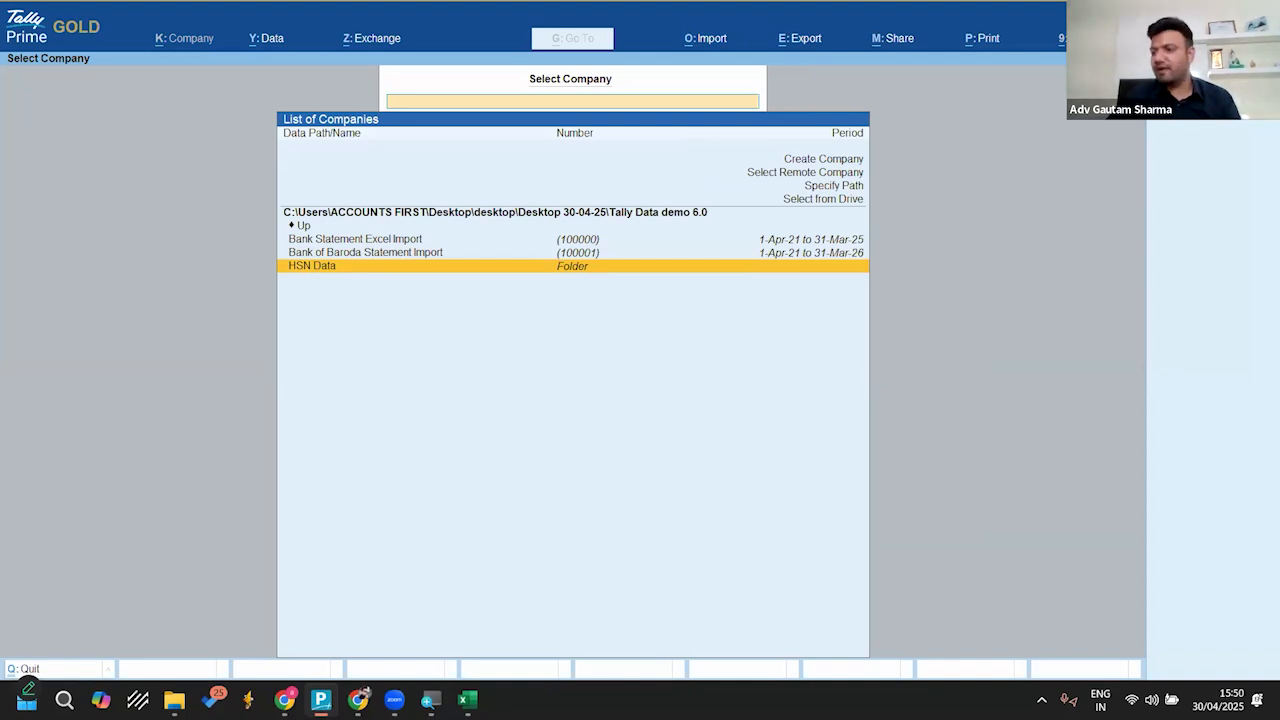
key("alt+Tab")
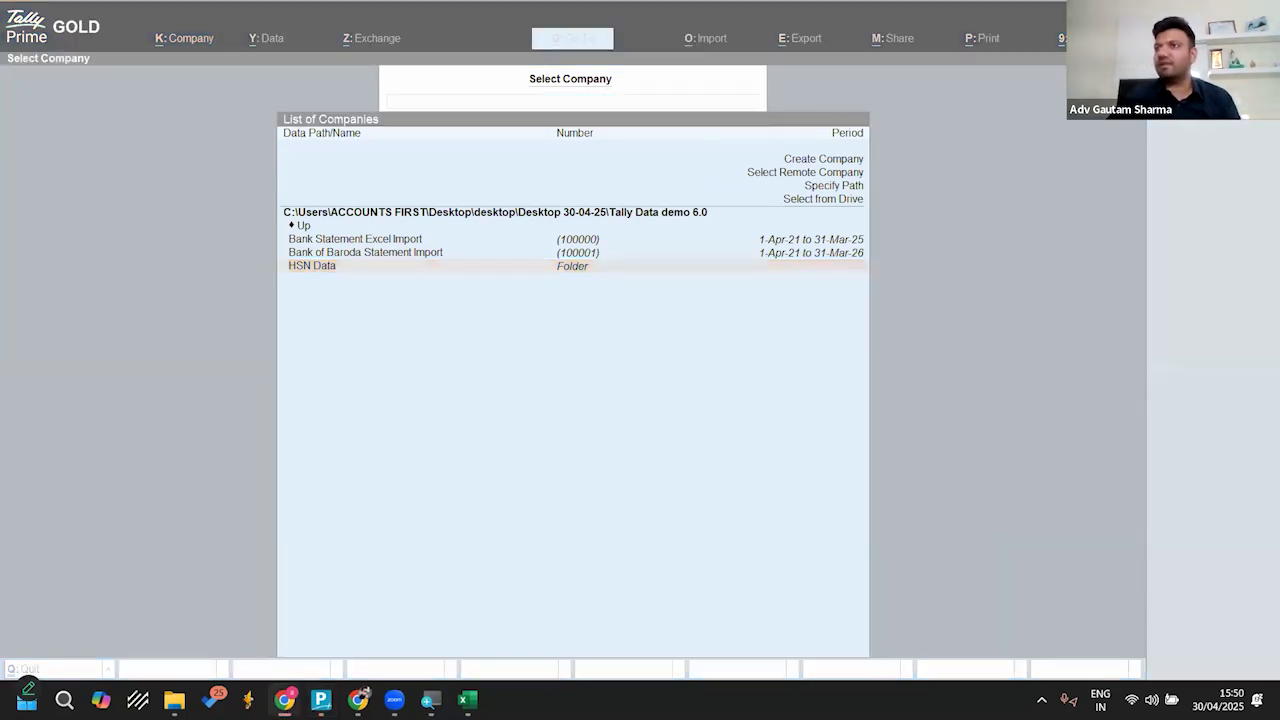
left_click_drag(751, 352, 0, 308)
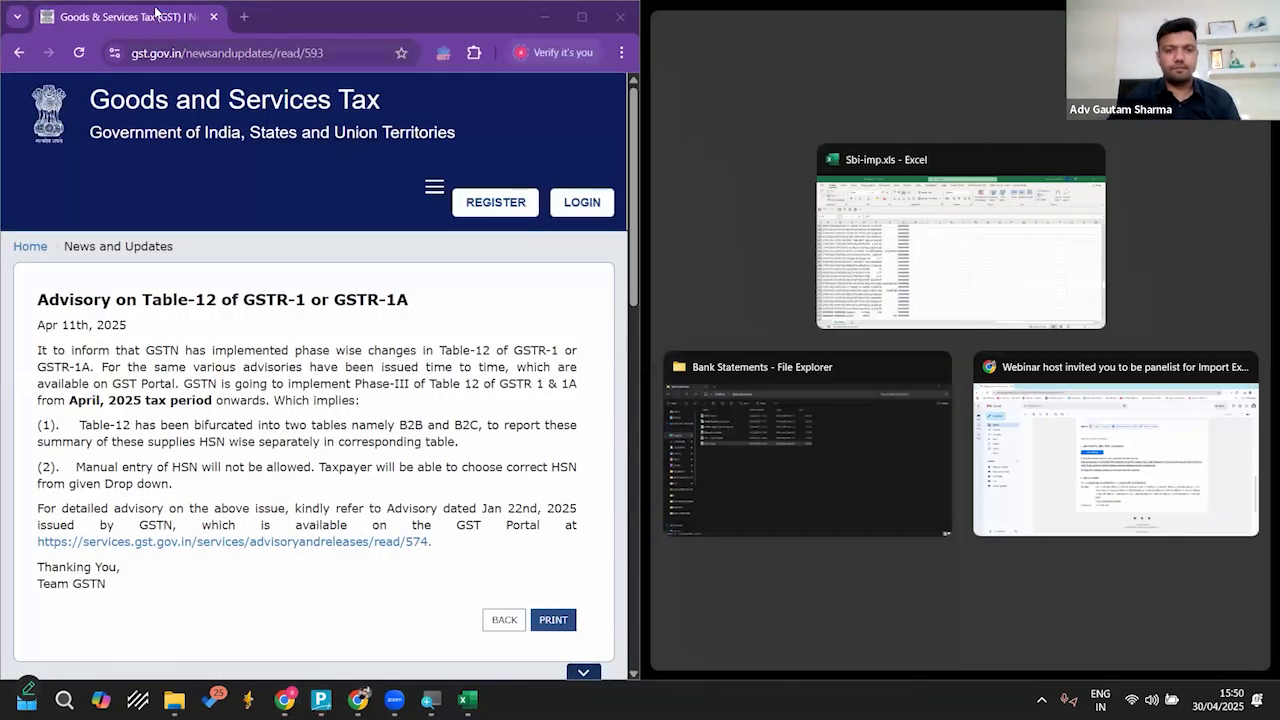
left_click(344, 20)
left_click(589, 19)
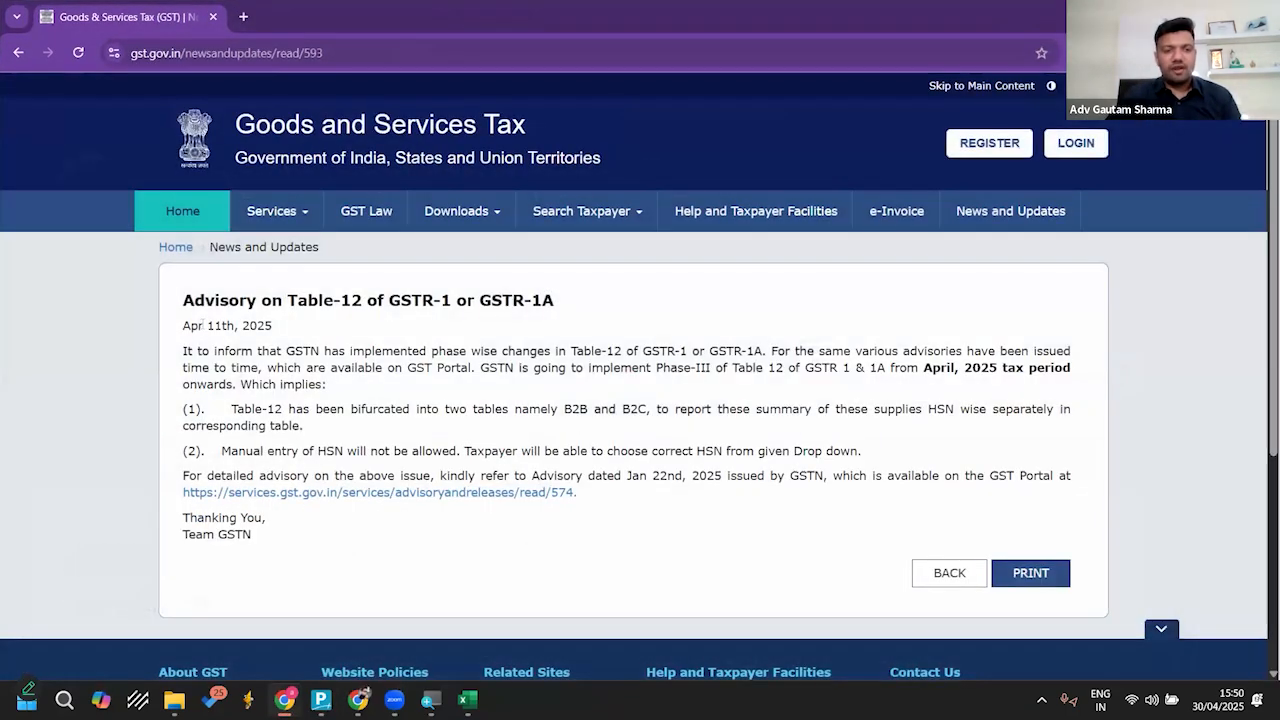
left_click_drag(203, 327, 357, 328)
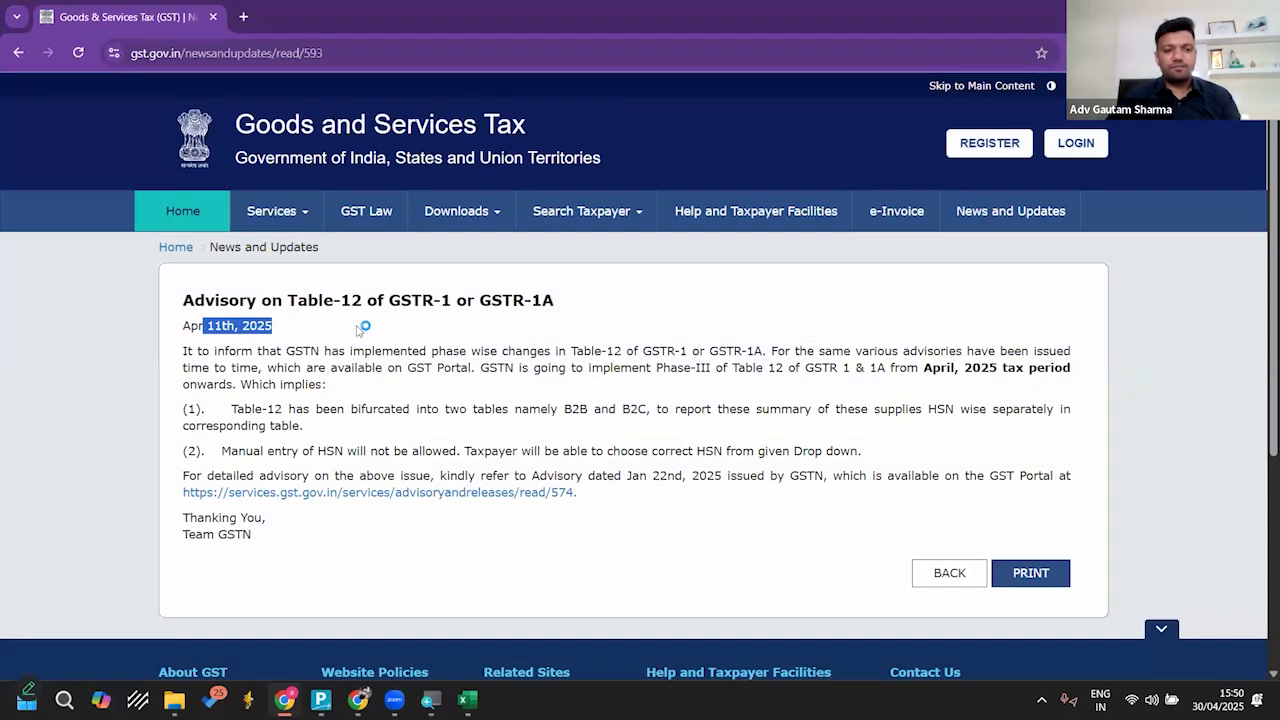
left_click(240, 296)
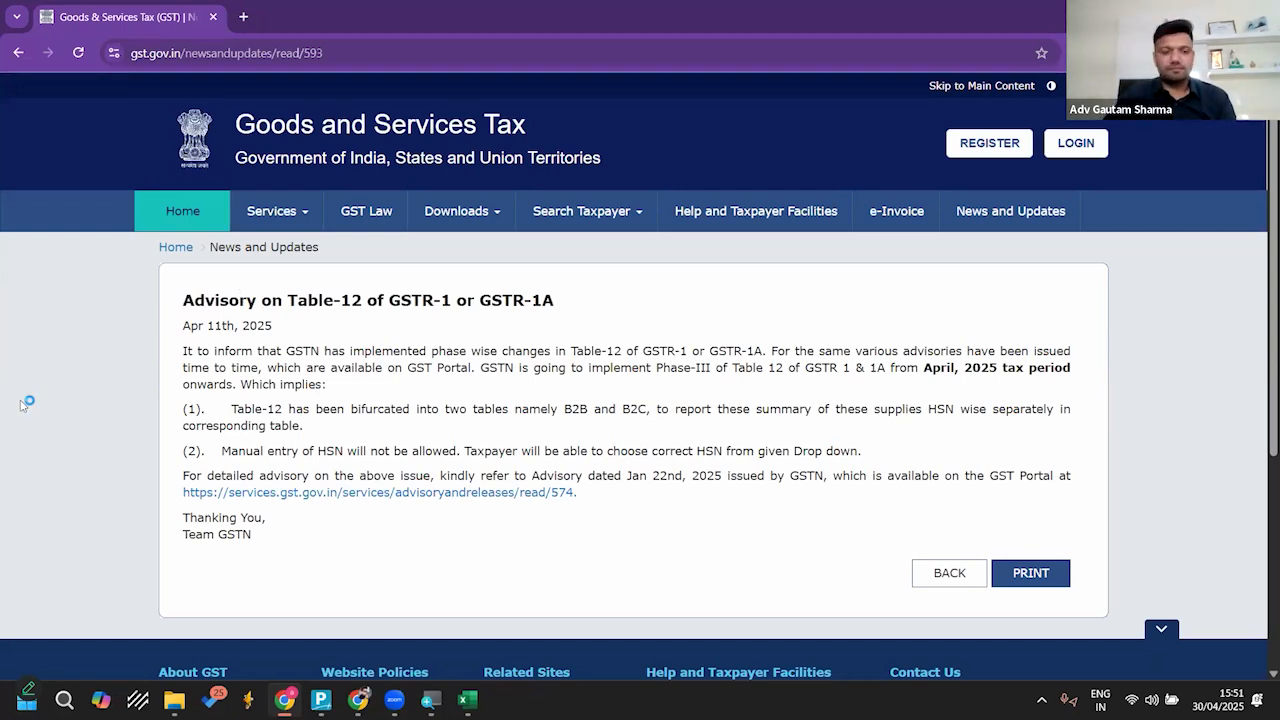
Step: Switch back to TallyPrime and load the Accounts First company from the HSN Data folder
left_click(321, 699)
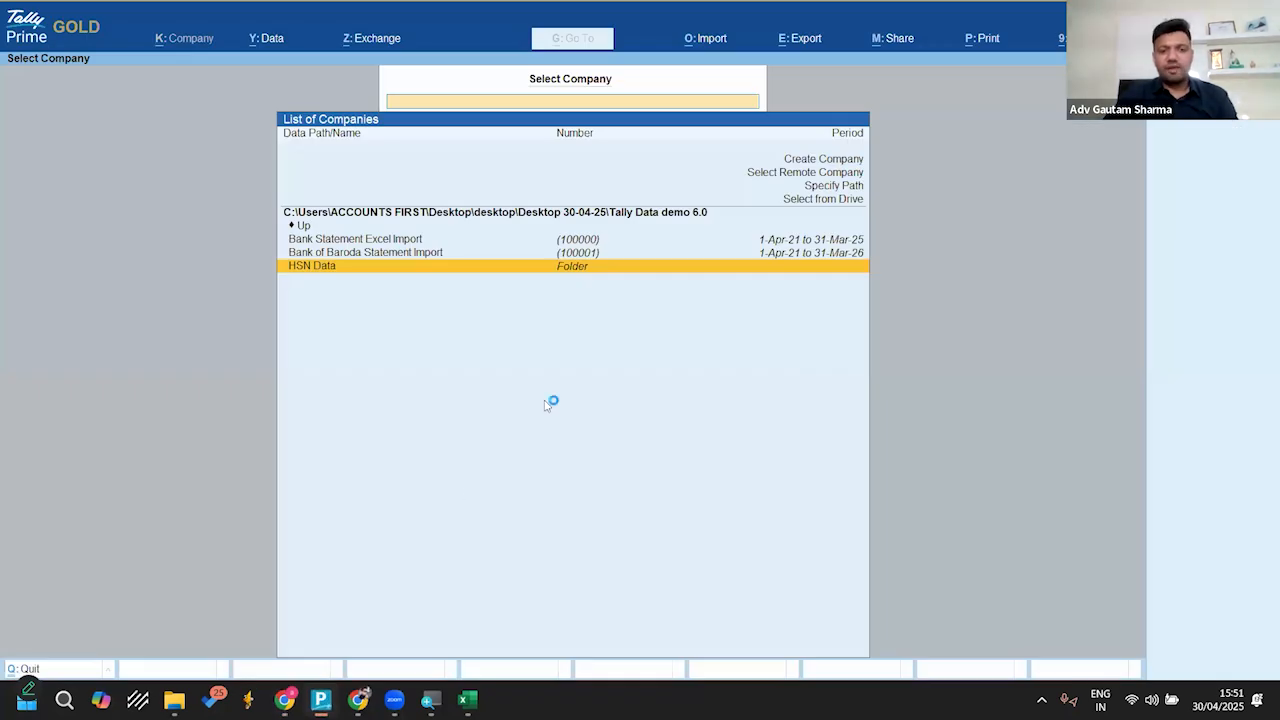
key("Return")
Step: Change the company's current period to 1-Apr-23 to 31-Mar-24
key("Return")
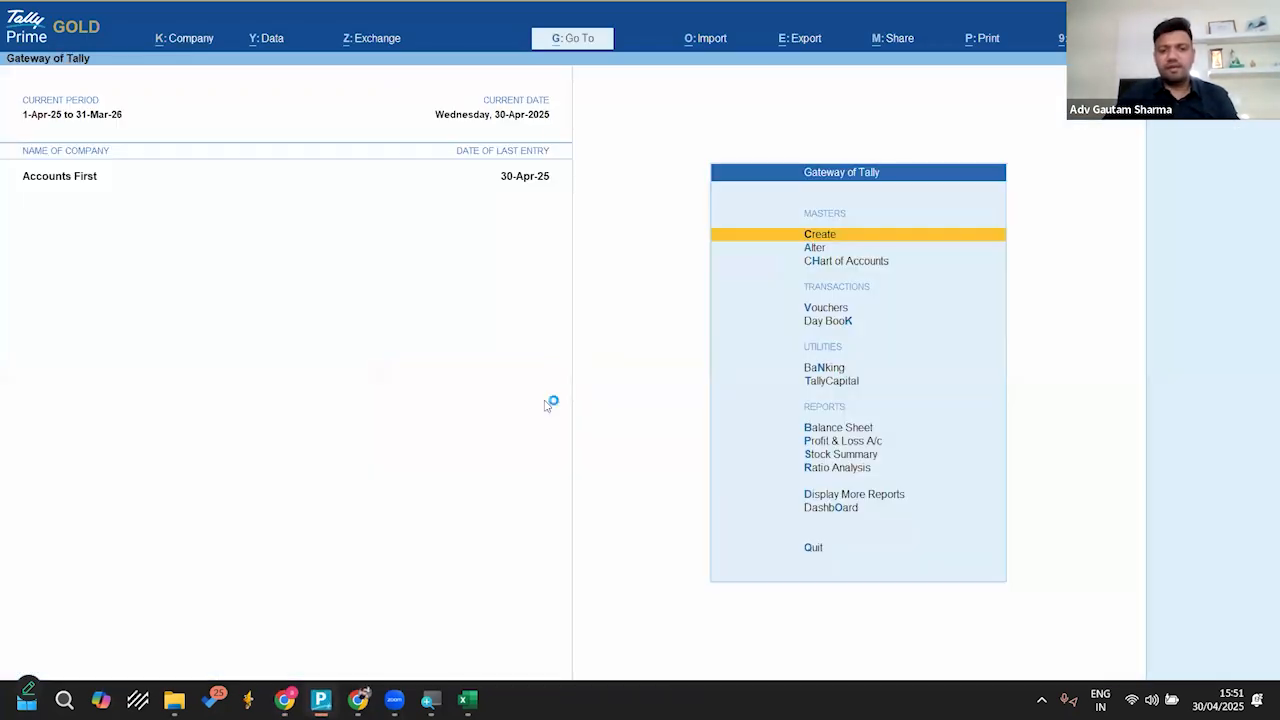
key("alt+F2")
type("a23")
key("Return")
type("31-3-24")
key("Return")
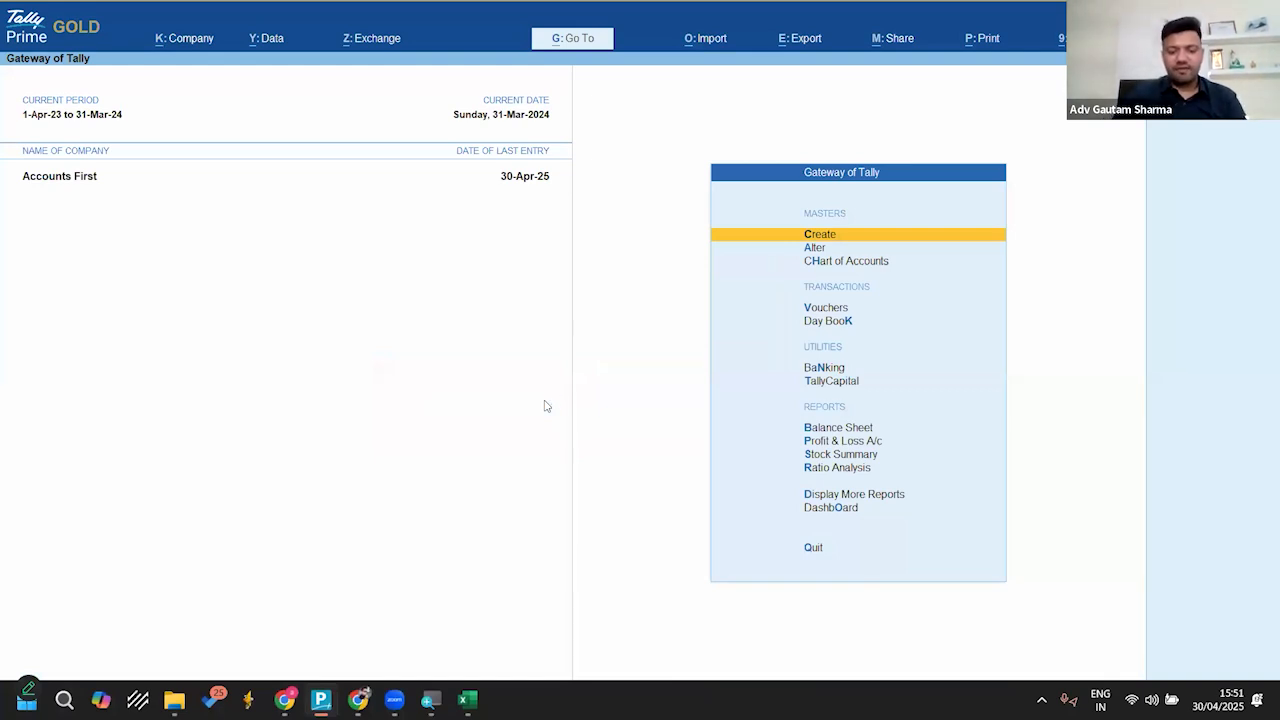
Step: Open the GSTR-1 report and examine the HSN/SAC lines in its HSN Summary - 12
type("r1")
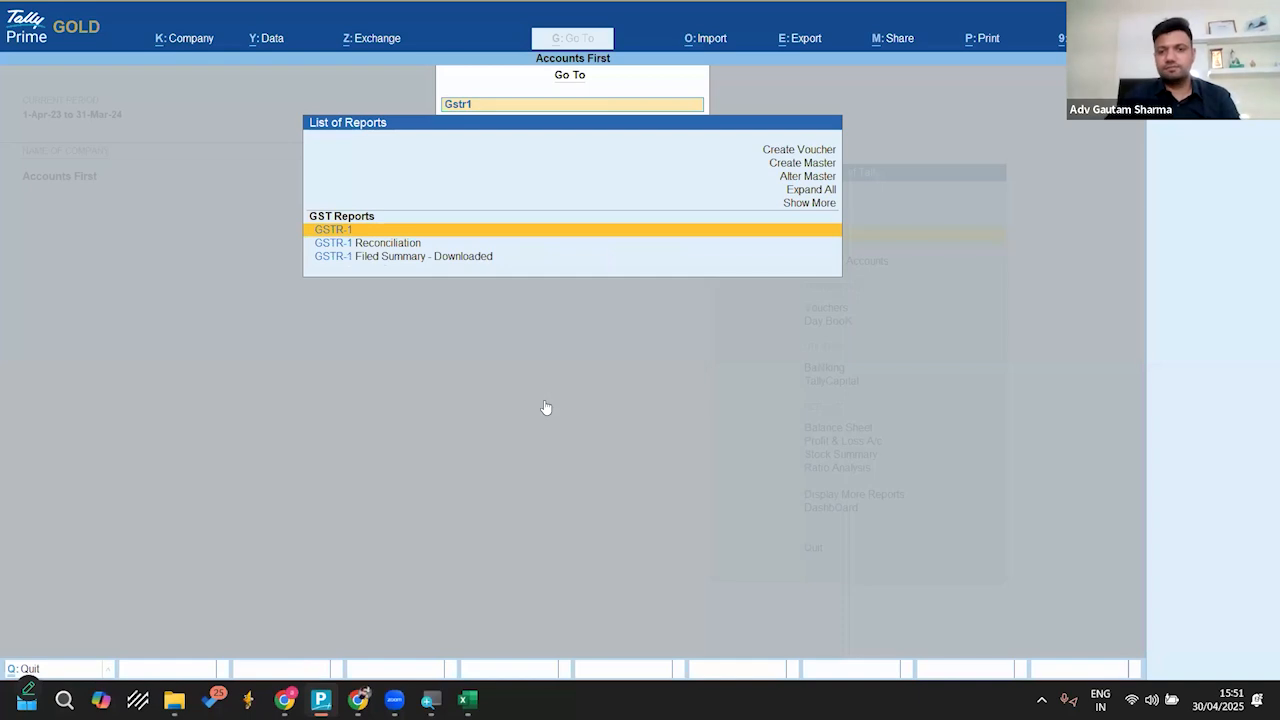
key("Return")
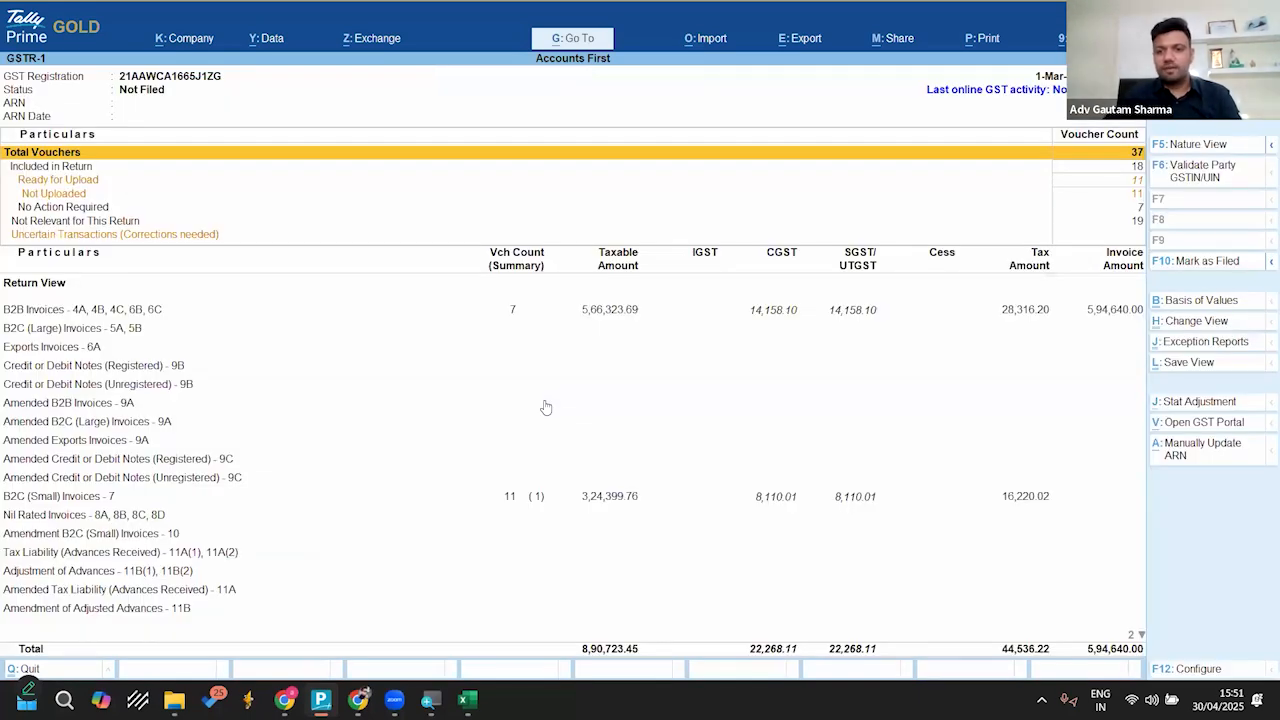
key("Down")
key("Down")
key("Down")
key("Down")
key("Down")
key("Down")
key("Down")
key("Down")
key("Down")
key("Down")
key("Down")
key("Down")
key("Down")
key("Down")
key("Down")
key("Down")
key("Down")
key("Down")
key("Down")
key("Down")
key("Up")
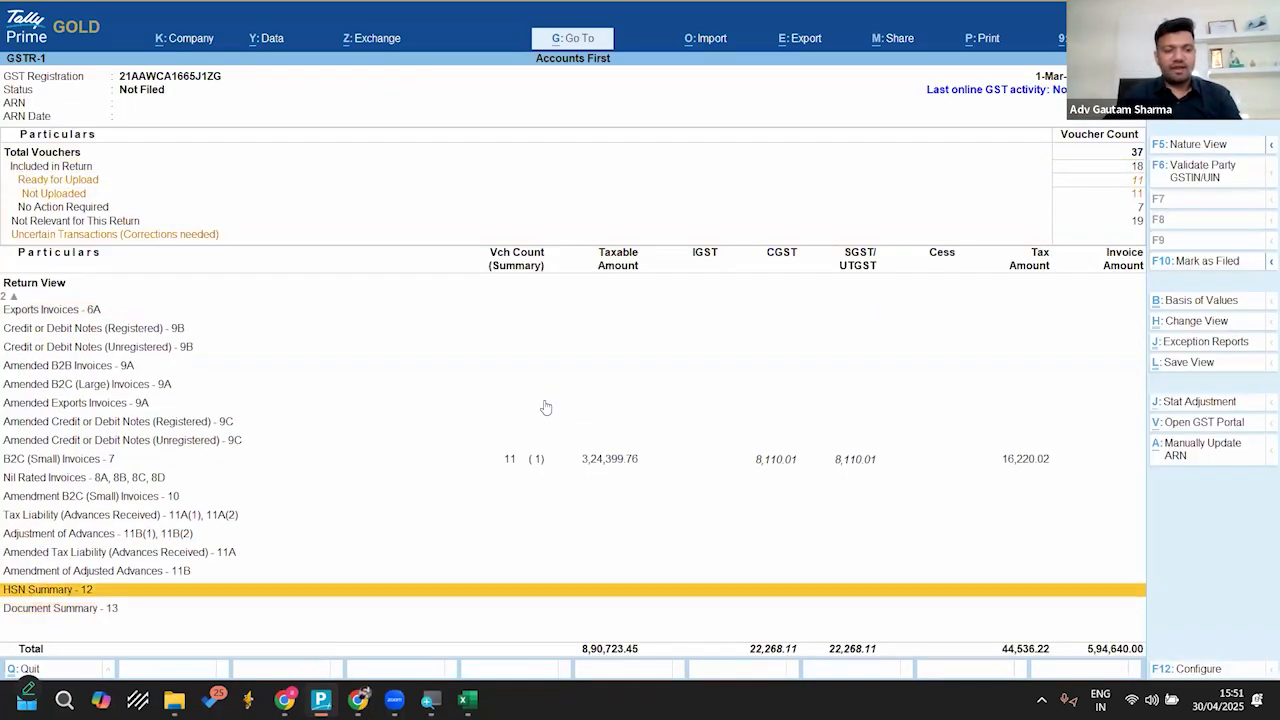
key("Return")
key("Down")
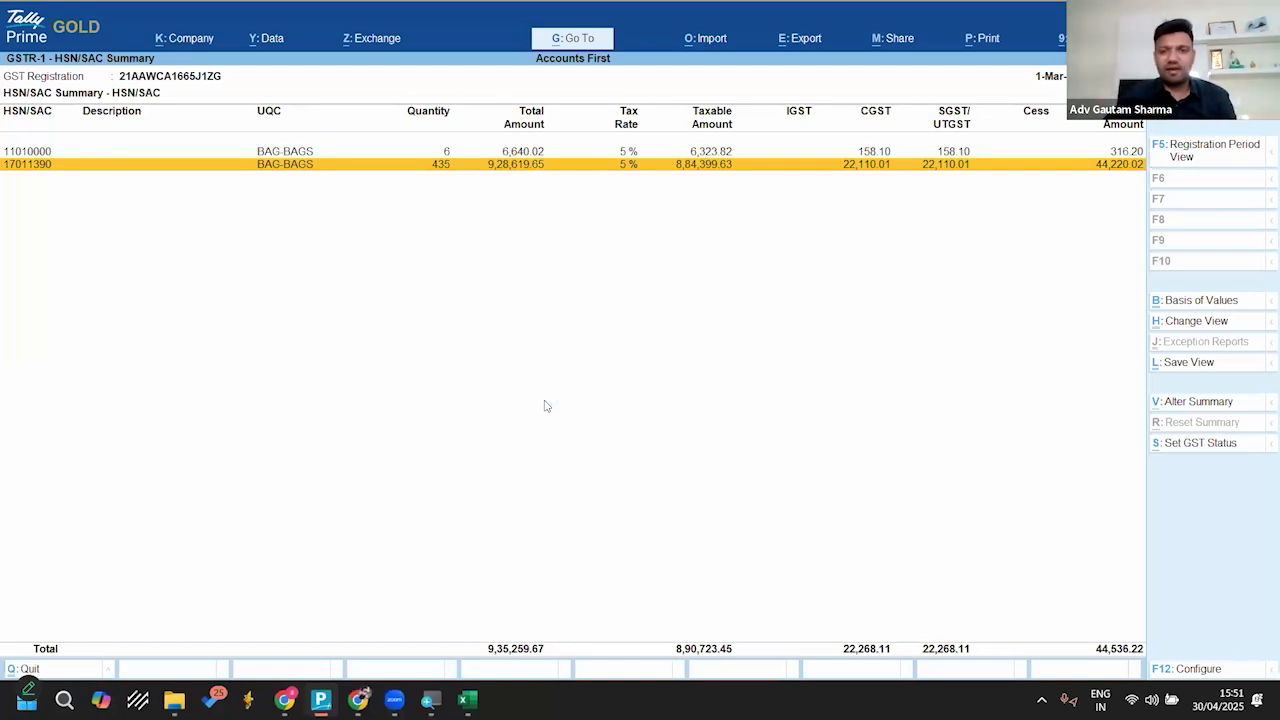
key("Up")
key("Down")
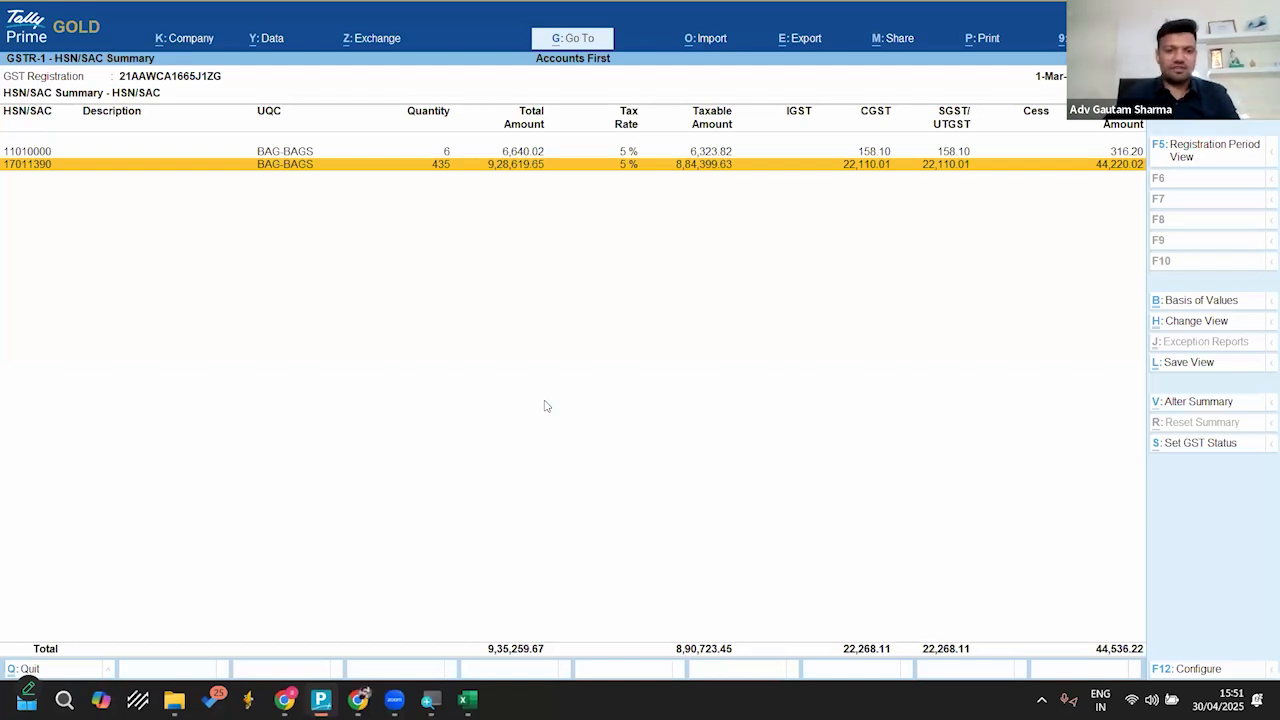
Step: Set the GSTR-1 report period from 1-4-2025 to 30-4-2025
key("alt+F2")
type("1-4")
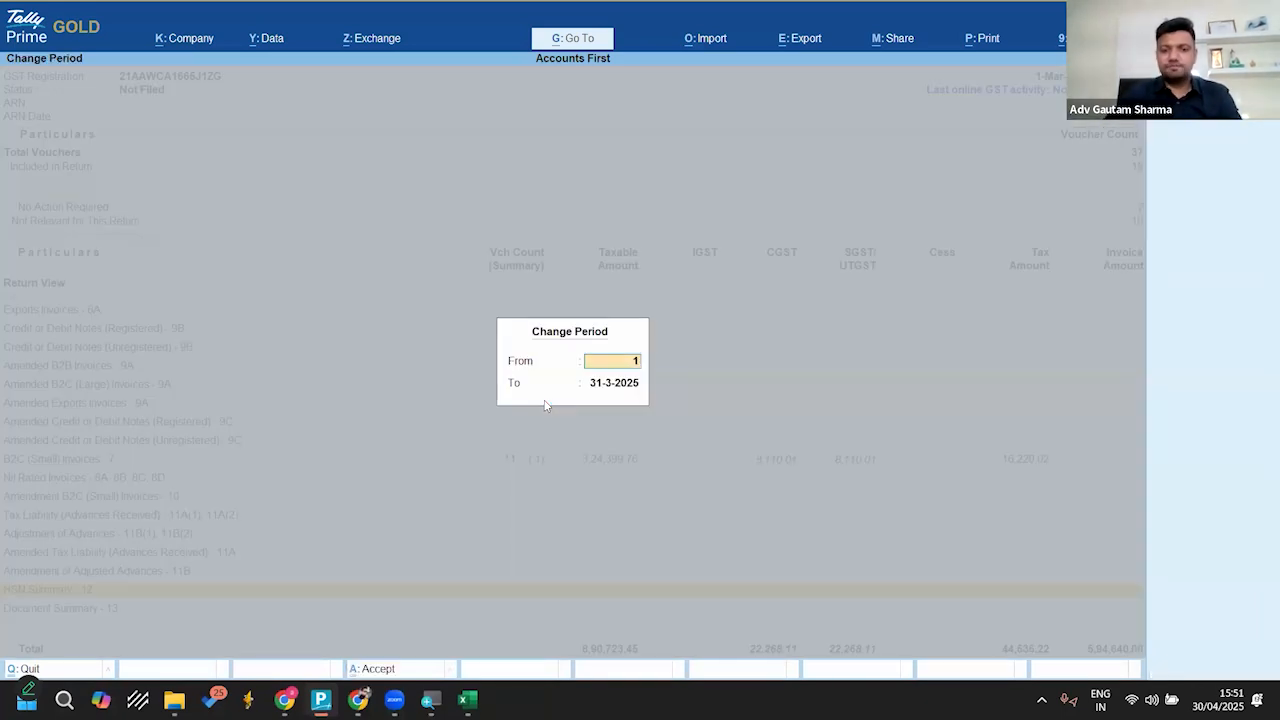
key("Return")
type("30.4.25")
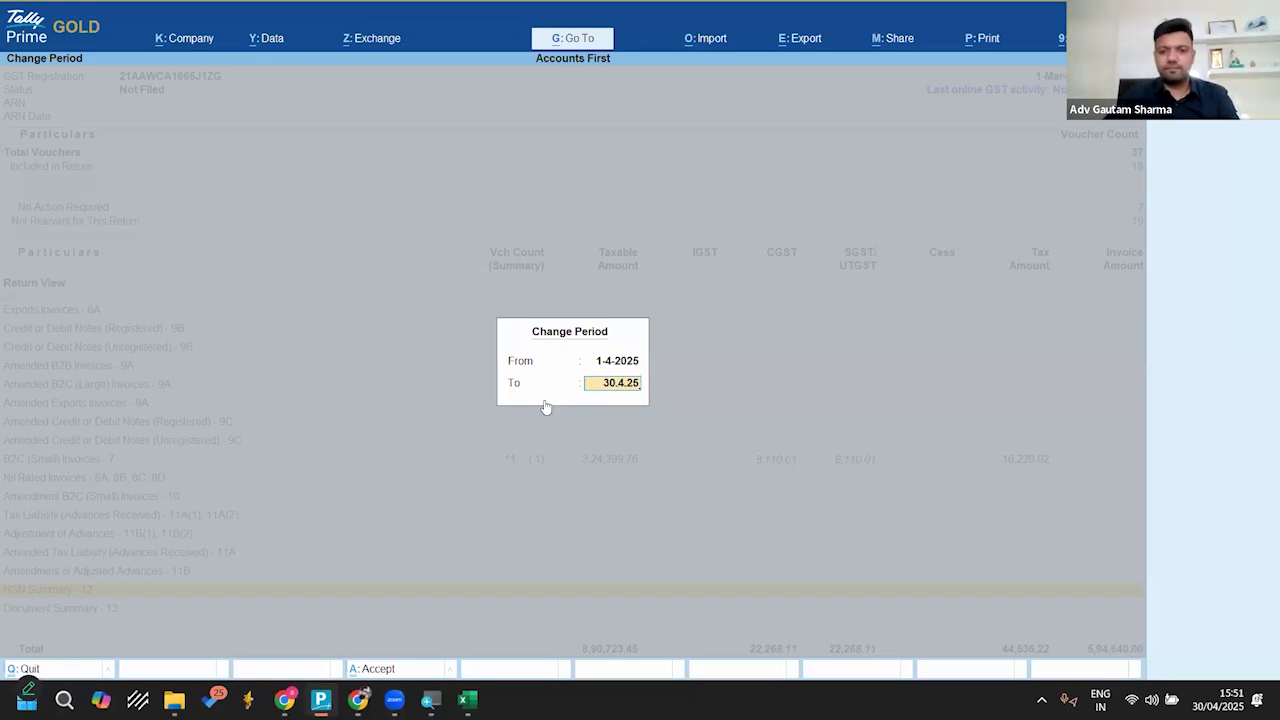
key("Return")
Step: Examine the B2B and B2C supplies in HSN Summary - 12 of GSTR-1, then return to the Gateway of Tally
left_click(546, 407)
key("Down")
key("Down")
key("Down")
key("Down")
key("Down")
key("Up")
key("space")
key("Up")
key("Up")
key("Up")
key("Up")
key("Up")
key("Up")
key("Up")
key("Up")
key("Up")
key("Up")
key("space")
key("Down")
key("Down")
key("Down")
key("Down")
key("Down")
key("Down")
key("Down")
key("Down")
key("Down")
key("Down")
key("Down")
key("Down")
key("Down")
key("Down")
key("Down")
key("Down")
key("Down")
key("Down")
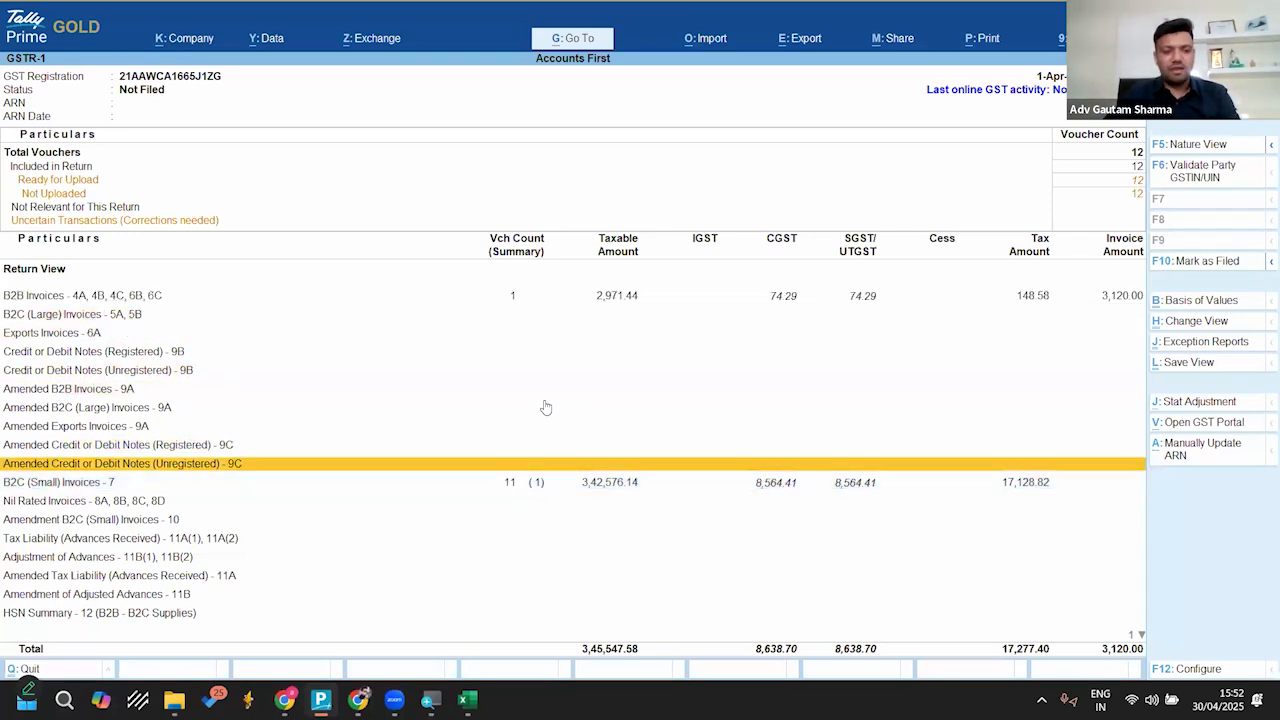
key("Up")
key("Return")
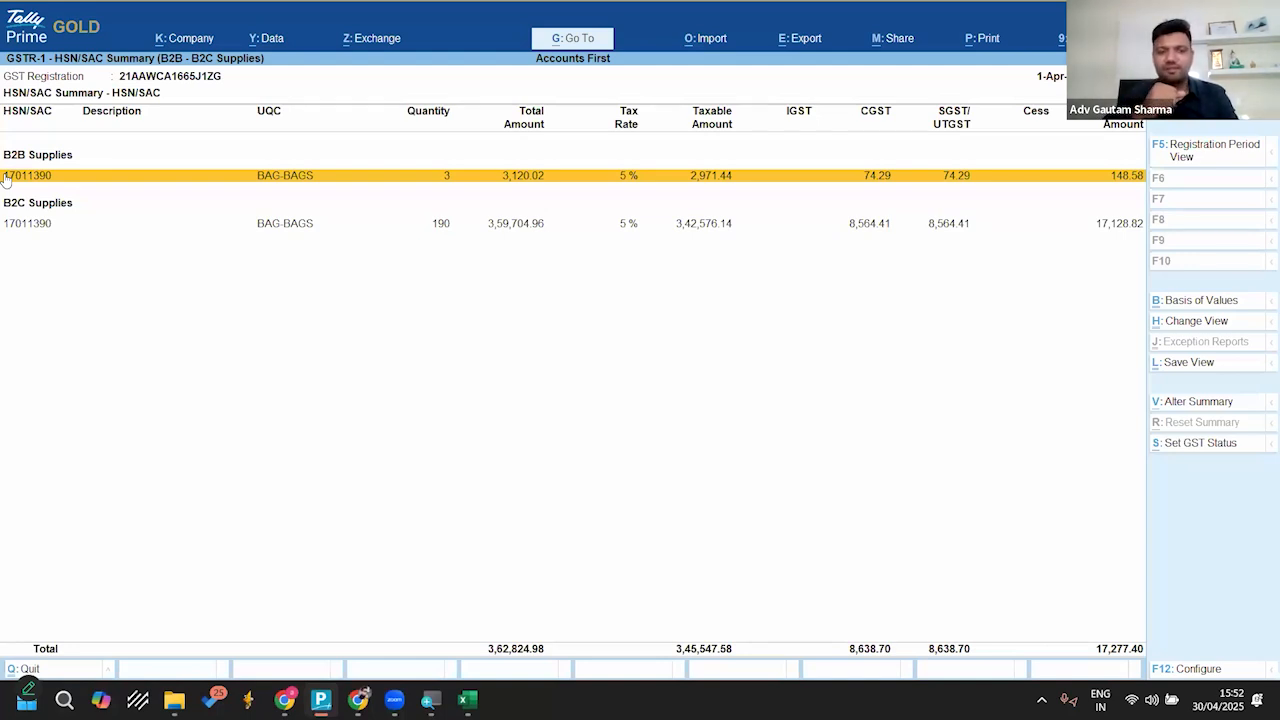
key("Escape")
key("Escape")
key("Escape")
key("Escape")
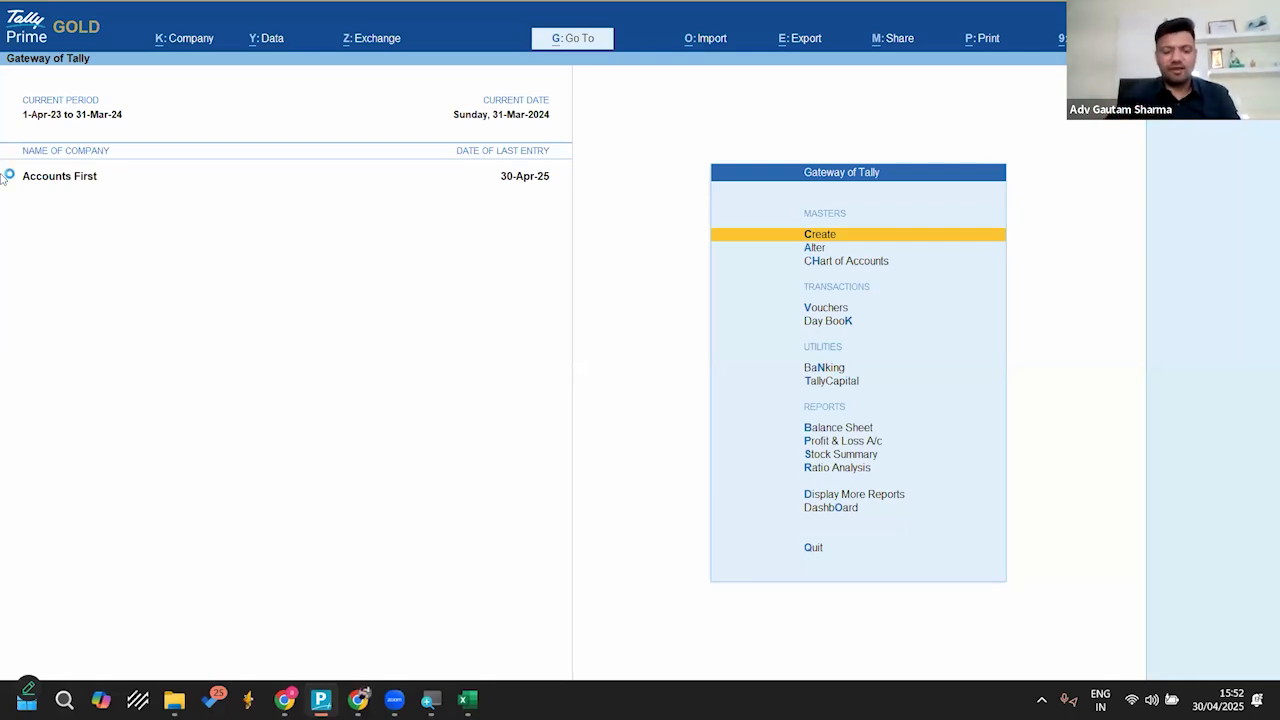
Step: Open the company features and set Set/Alter Company GST Rate and Other Details to Yes to open the GST details
key("F11")
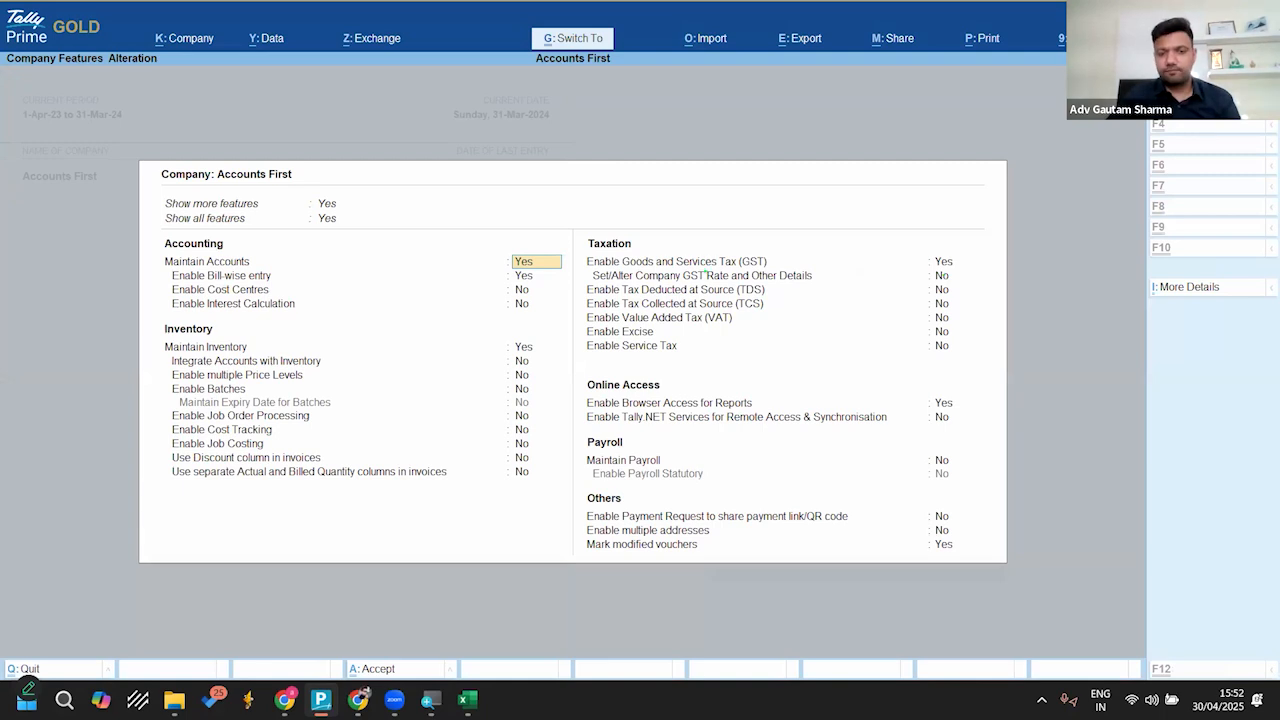
left_click_drag(588, 272, 966, 287)
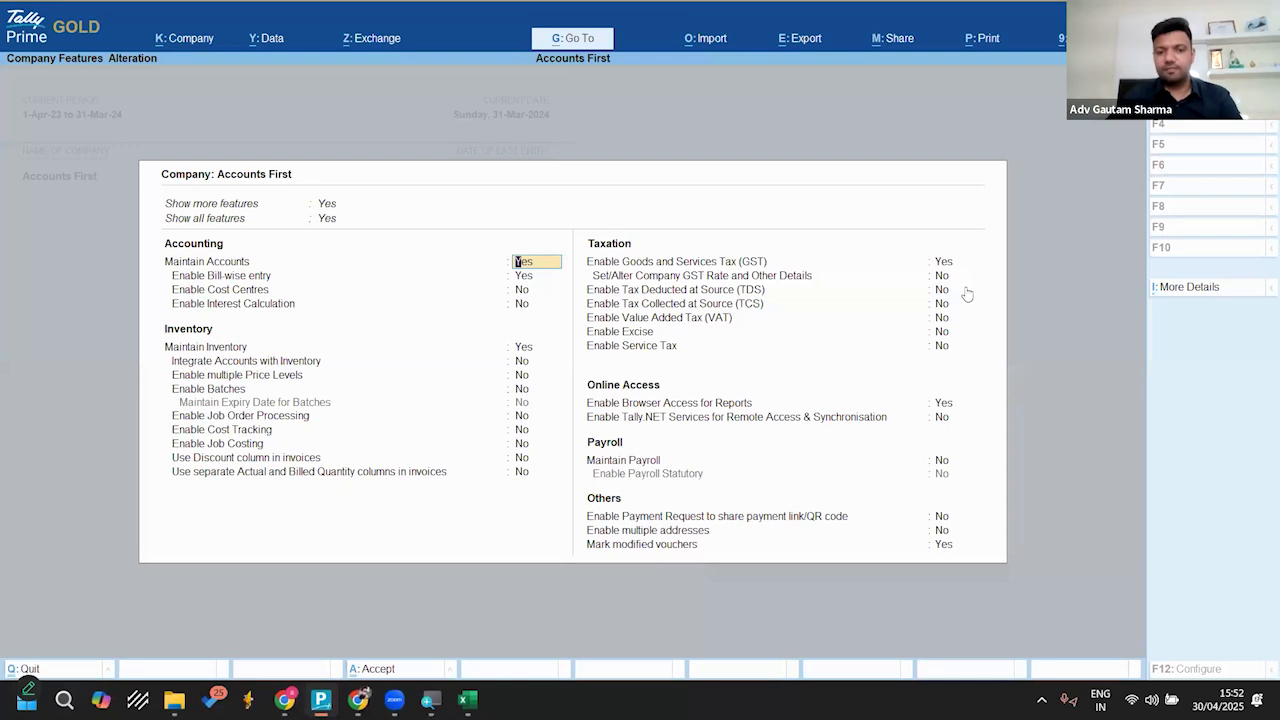
key("Return")
key("Return")
key("Return")
key("Return")
key("Return")
key("Return")
key("Return")
key("Return")
key("Return")
key("Return")
key("Return")
key("Return")
key("Return")
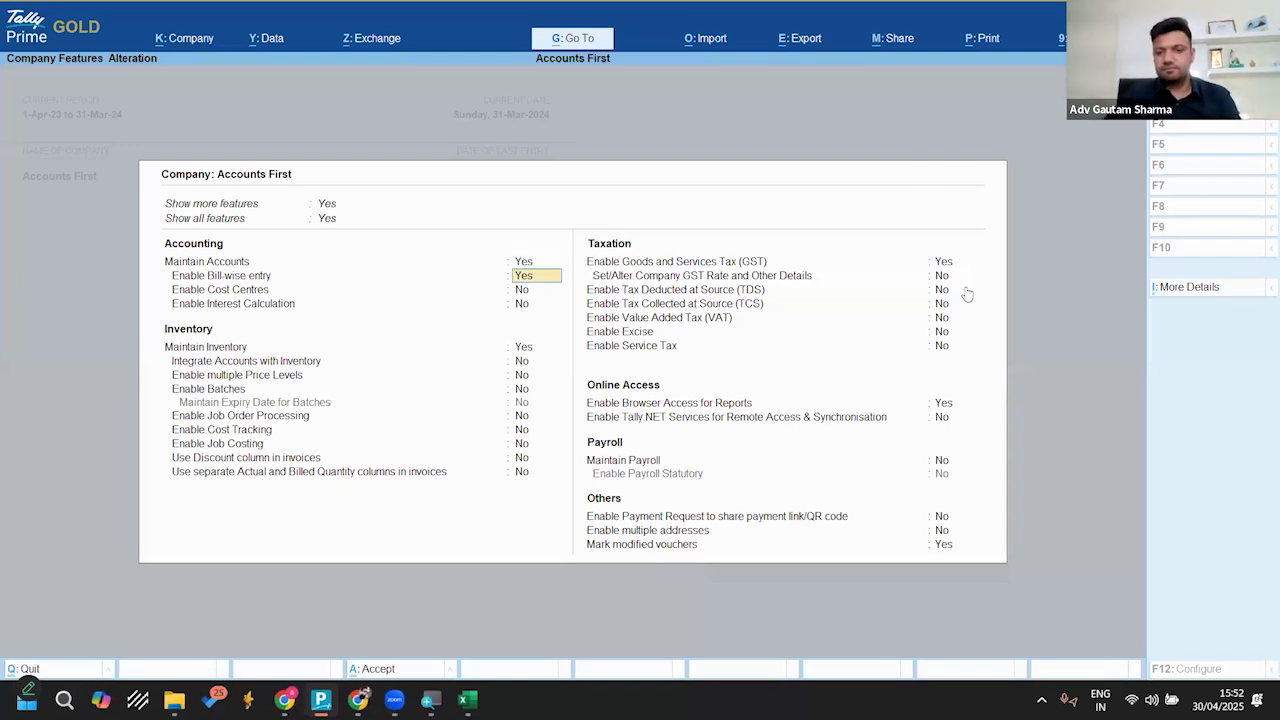
key("Return")
key("Escape")
key("y")
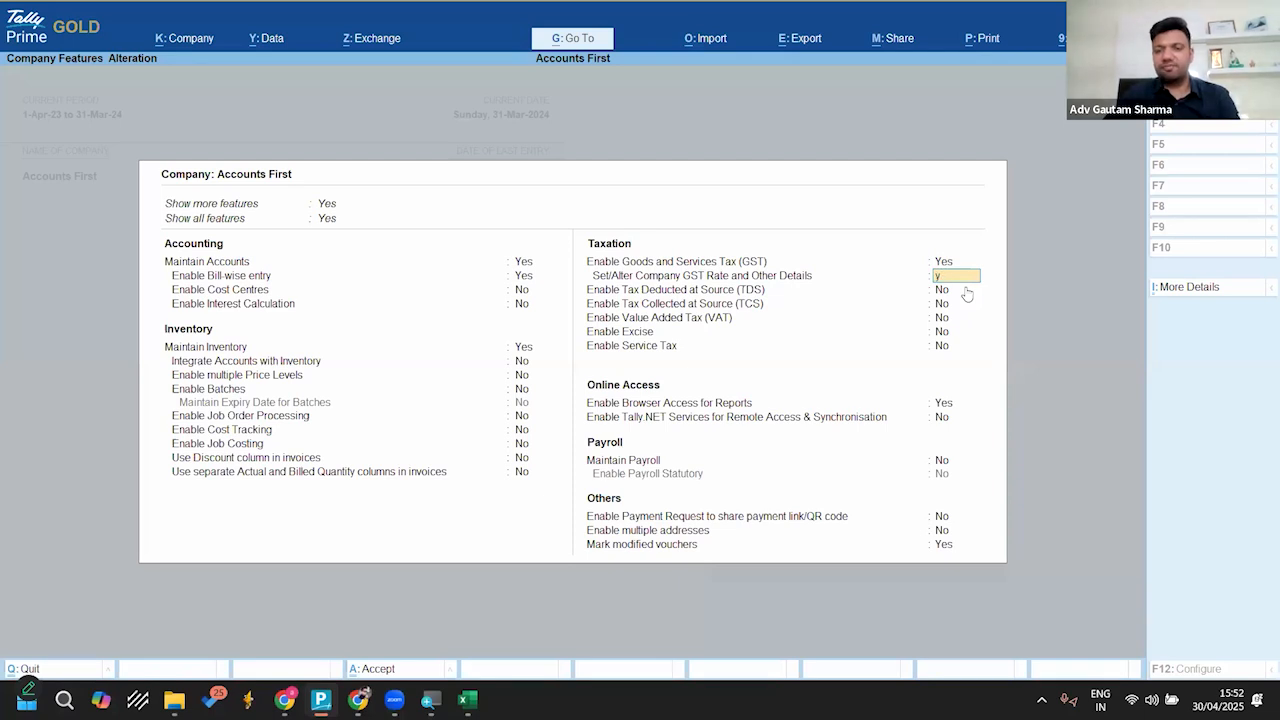
key("Return")
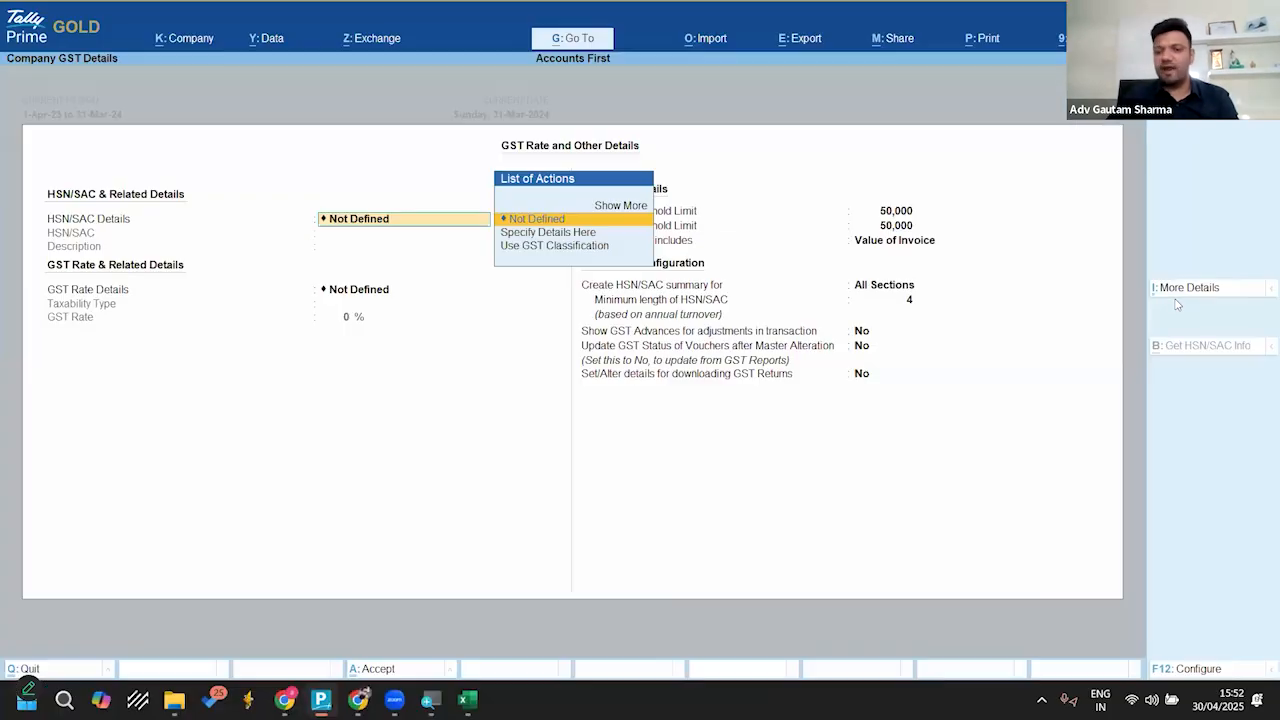
Step: Set the separate B2B & B2C HSN Summary to apply from 1.4.23, and save the GST details and company features
left_click(1140, 278)
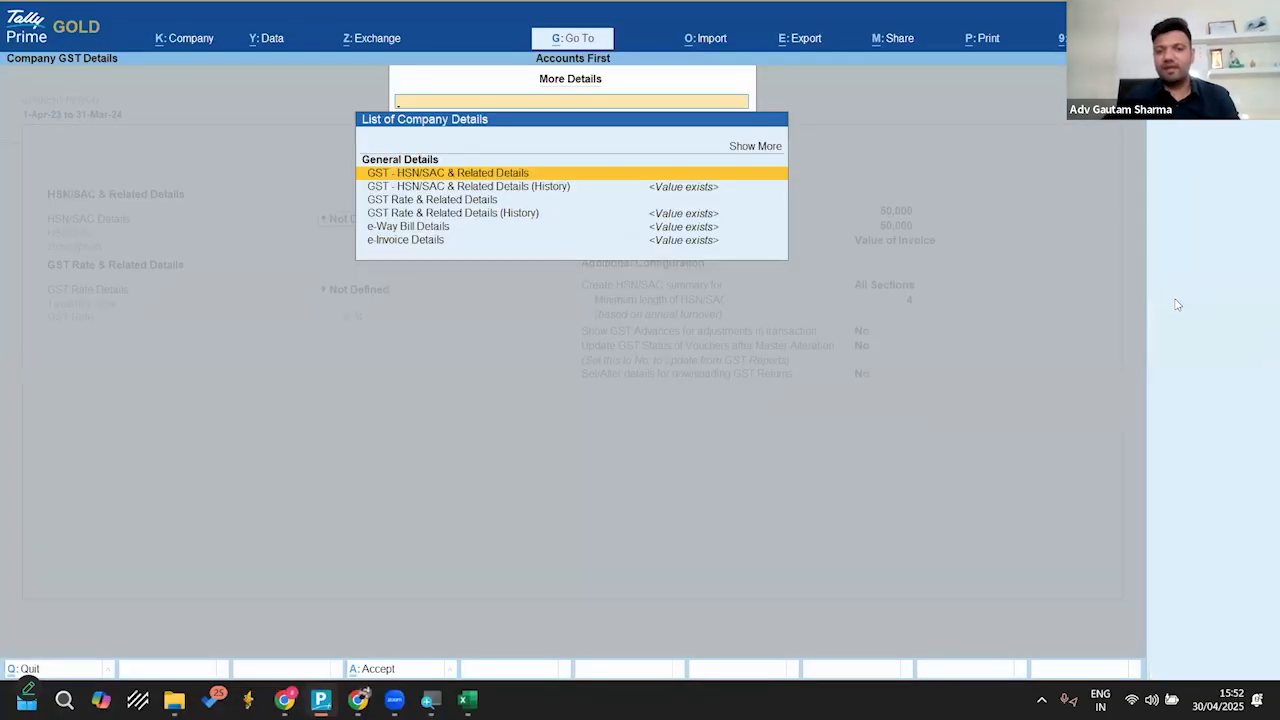
key("Up")
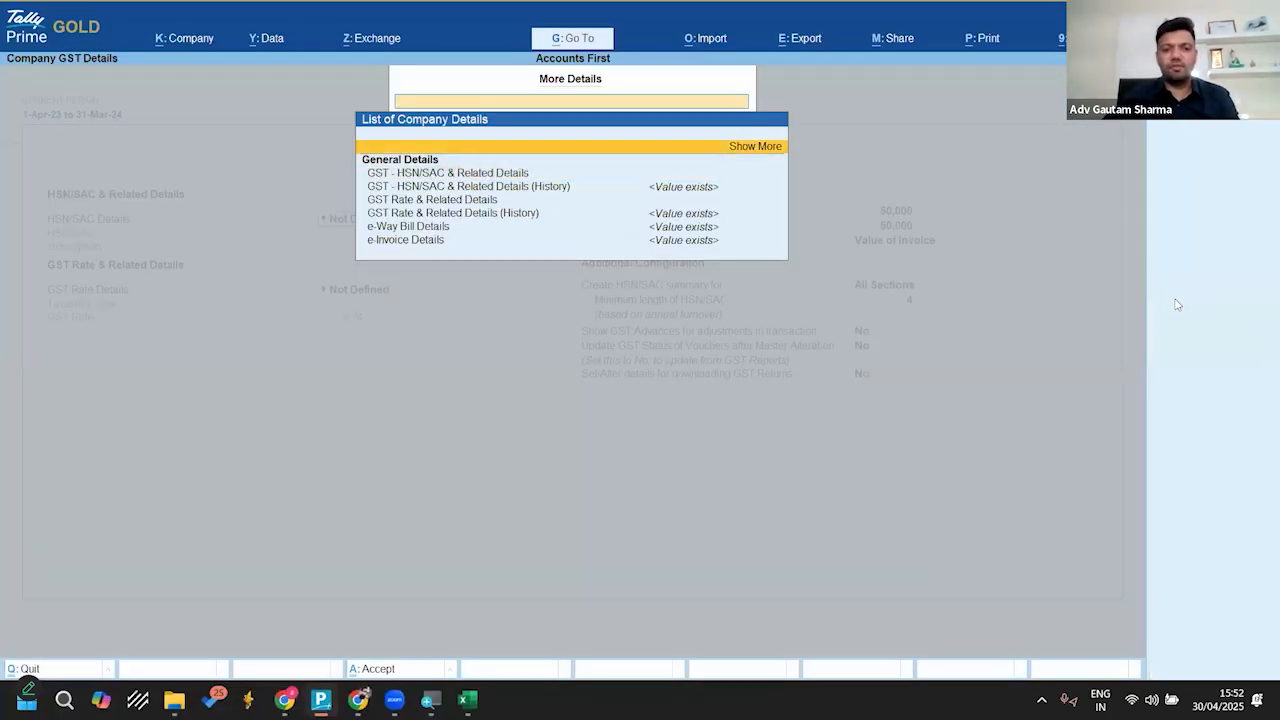
key("Return")
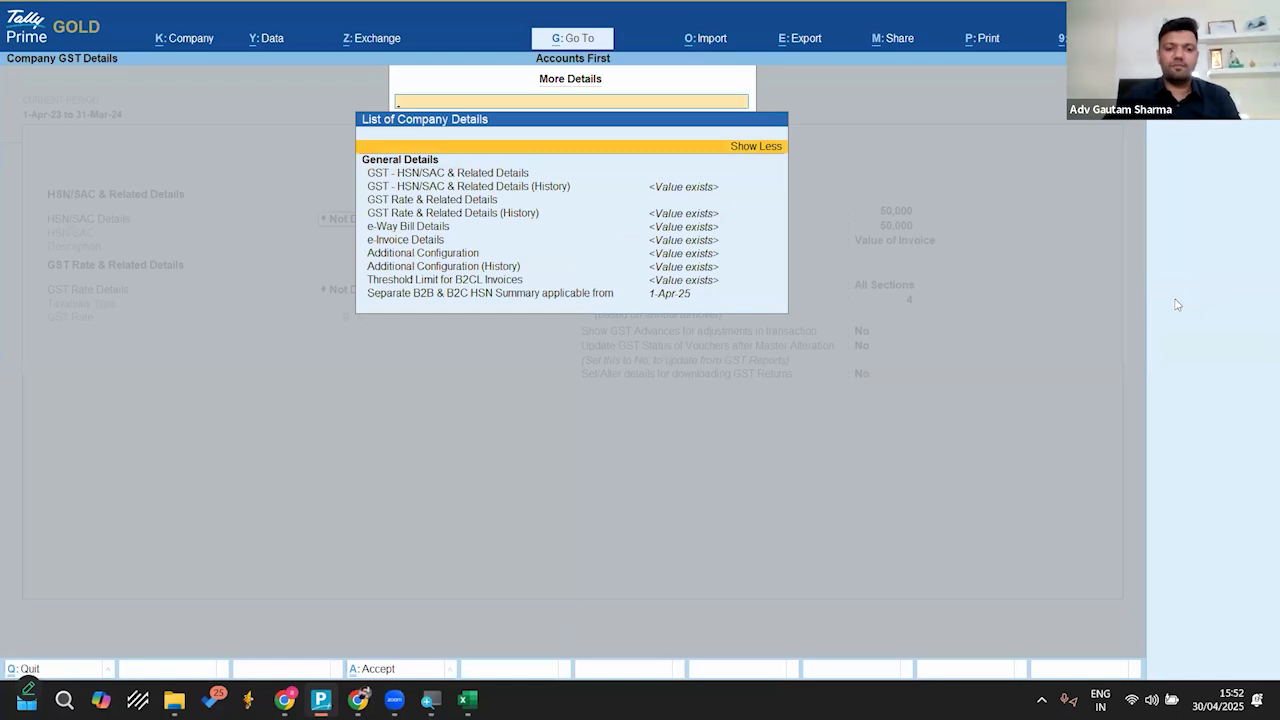
key("Down")
key("Down")
key("Down")
key("Down")
key("Down")
key("Down")
key("Down")
key("Down")
key("Down")
key("Down")
key("Down")
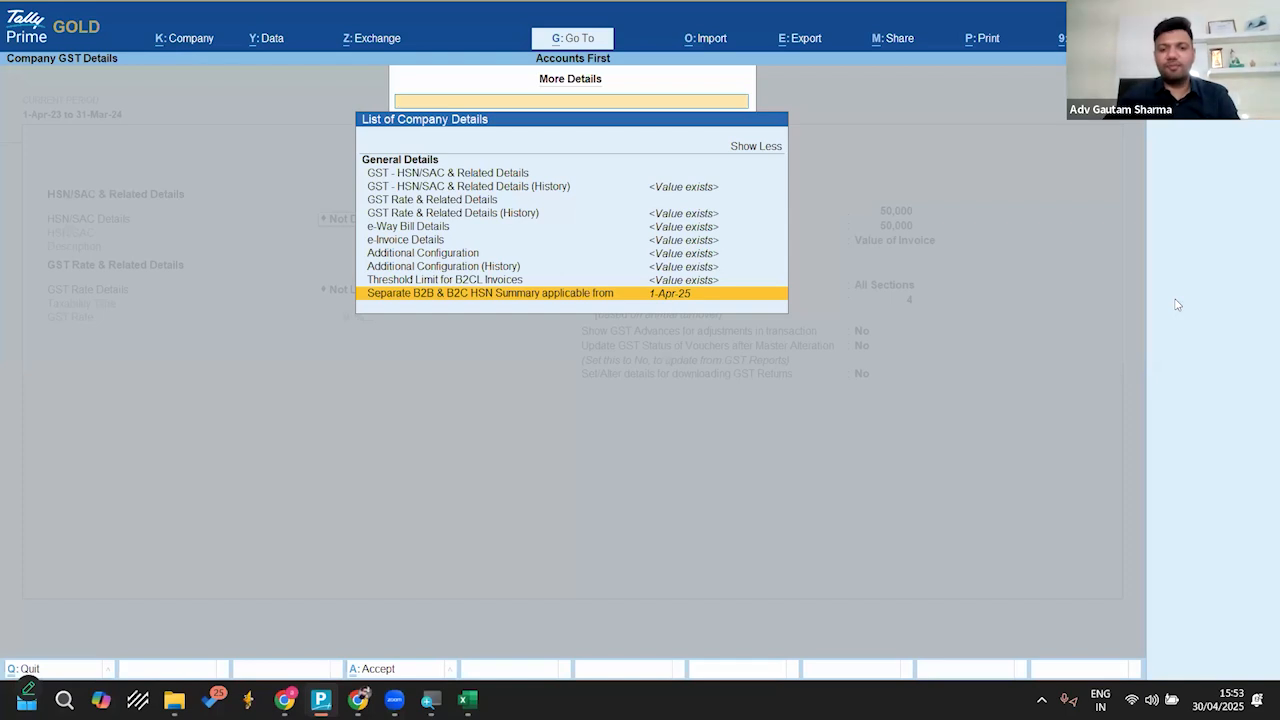
key("Return")
type("1.4")
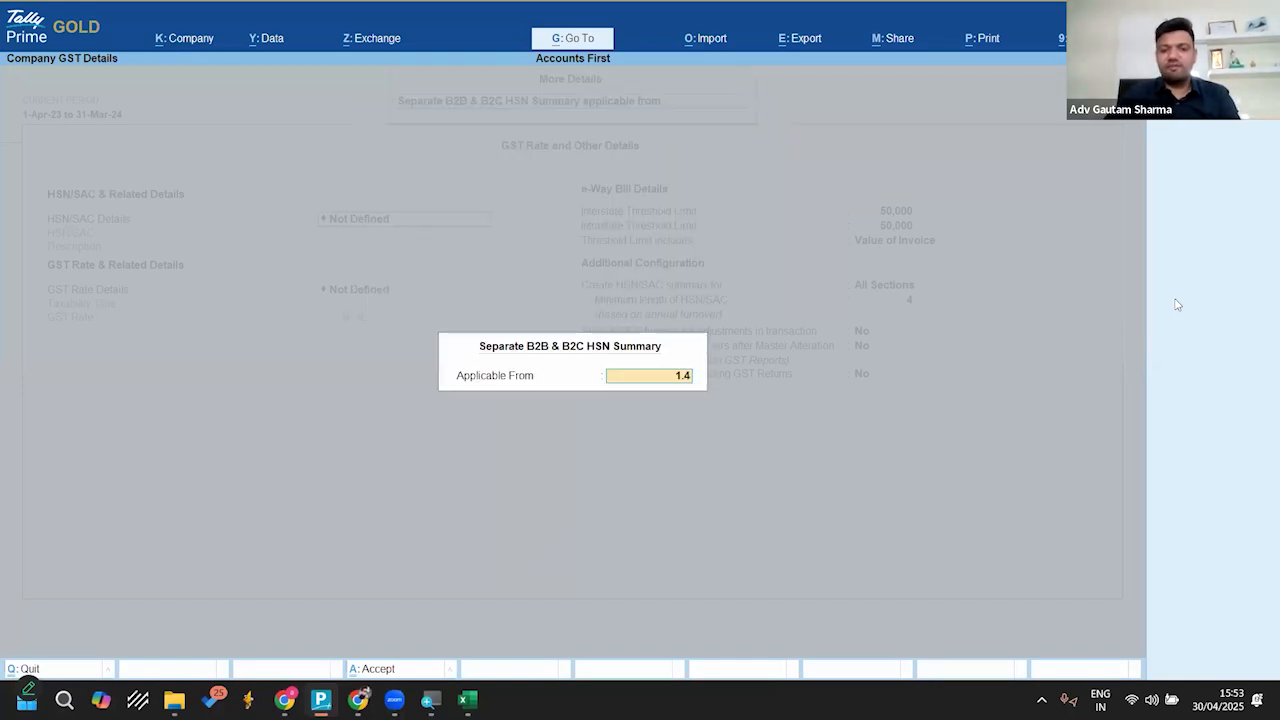
type(".23")
key("Return")
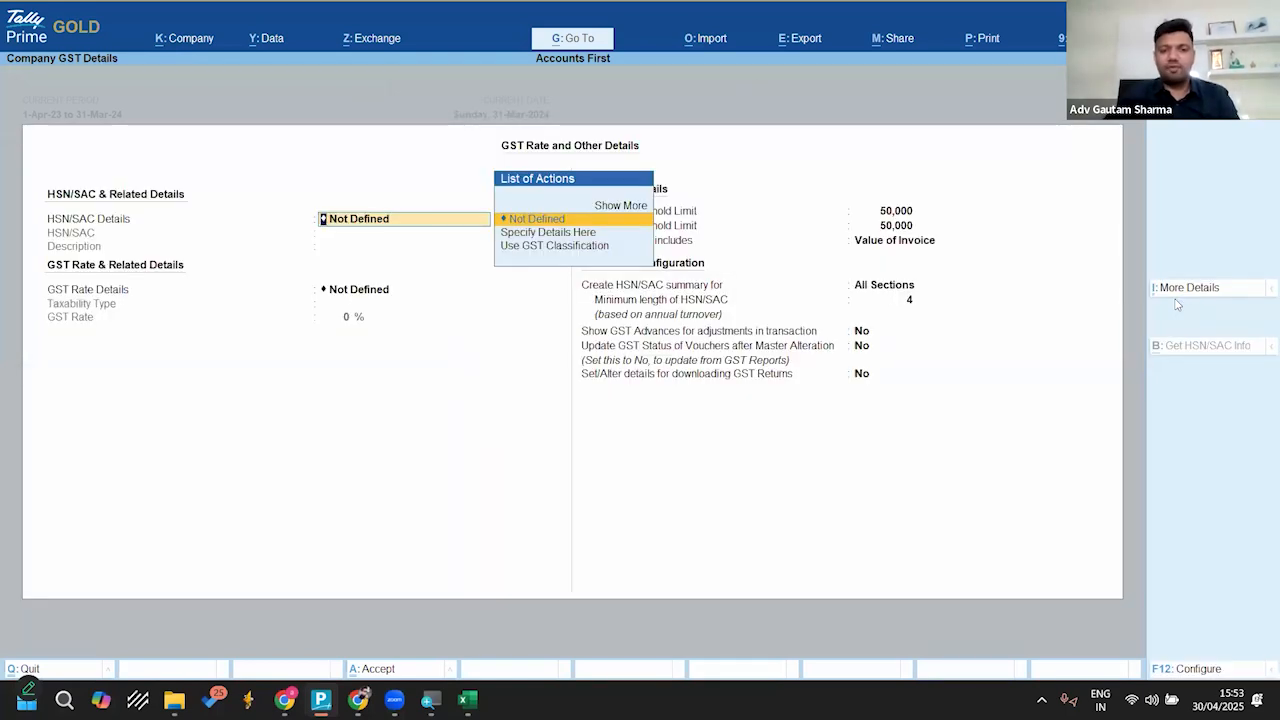
key("ctrl+a")
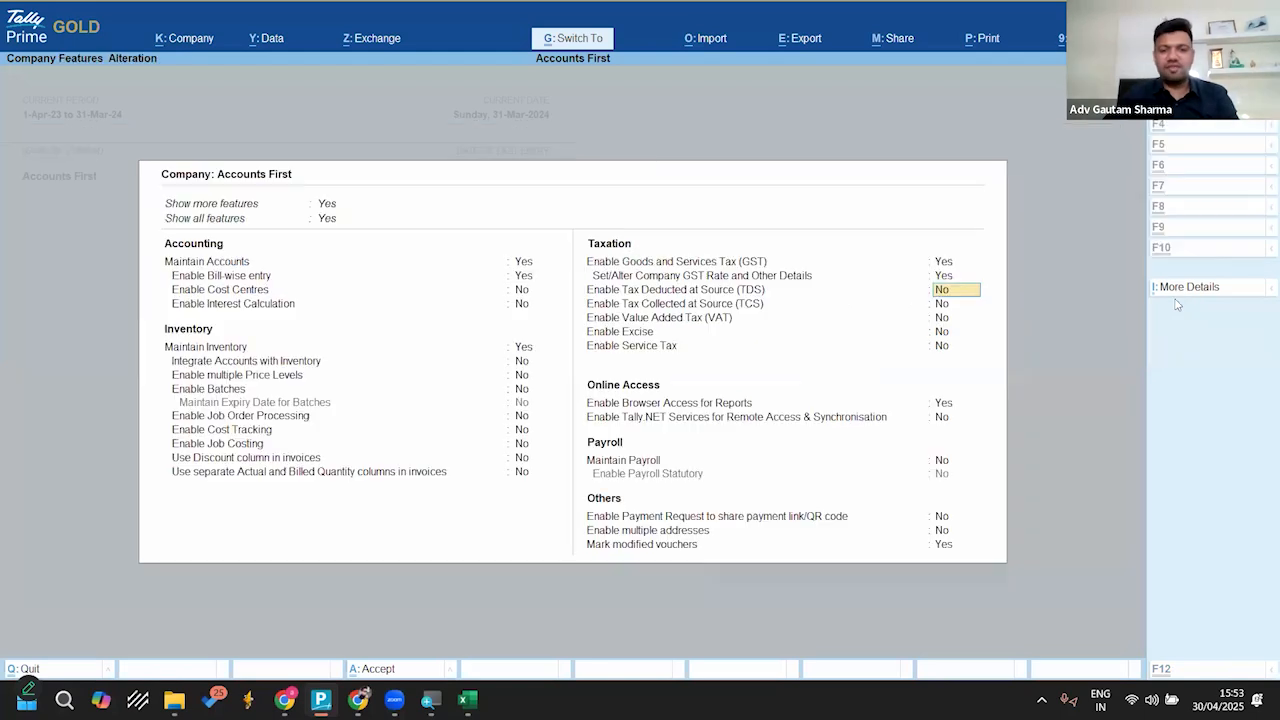
key("ctrl+a")
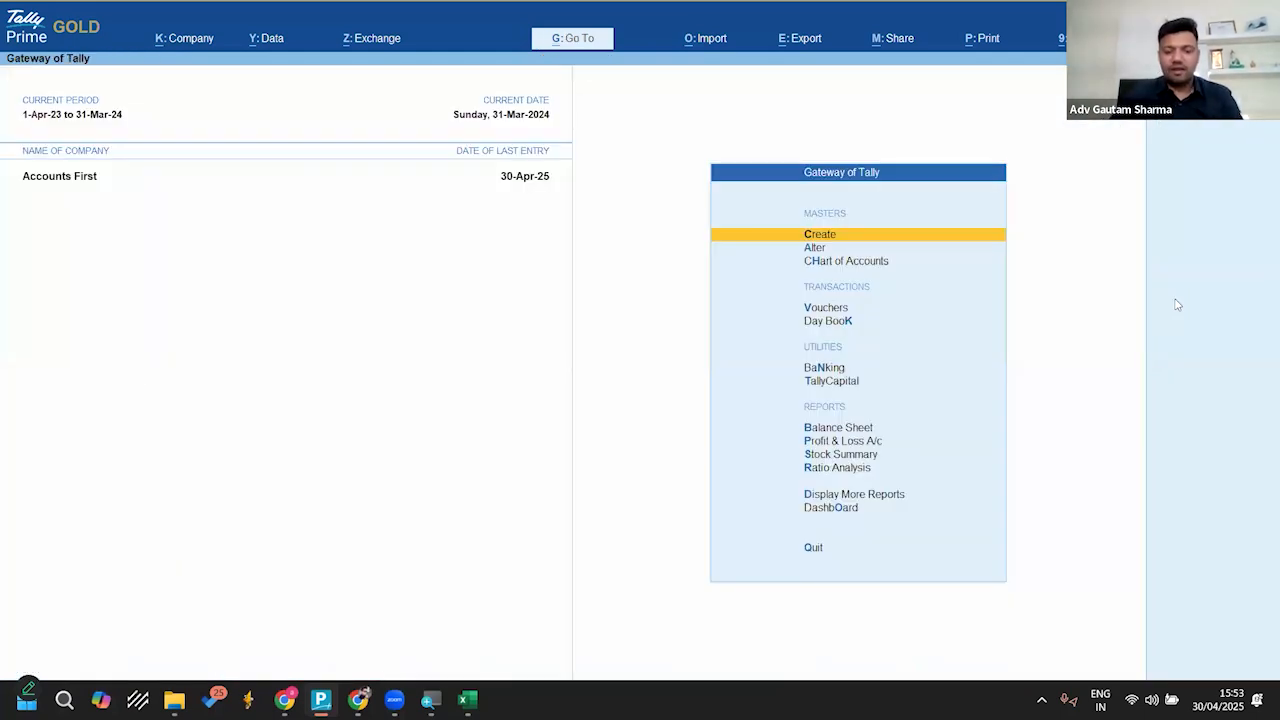
Step: Open the GSTR-1 report and set its period from 1-4-2025 to 30-4-2025
key("alt+g")
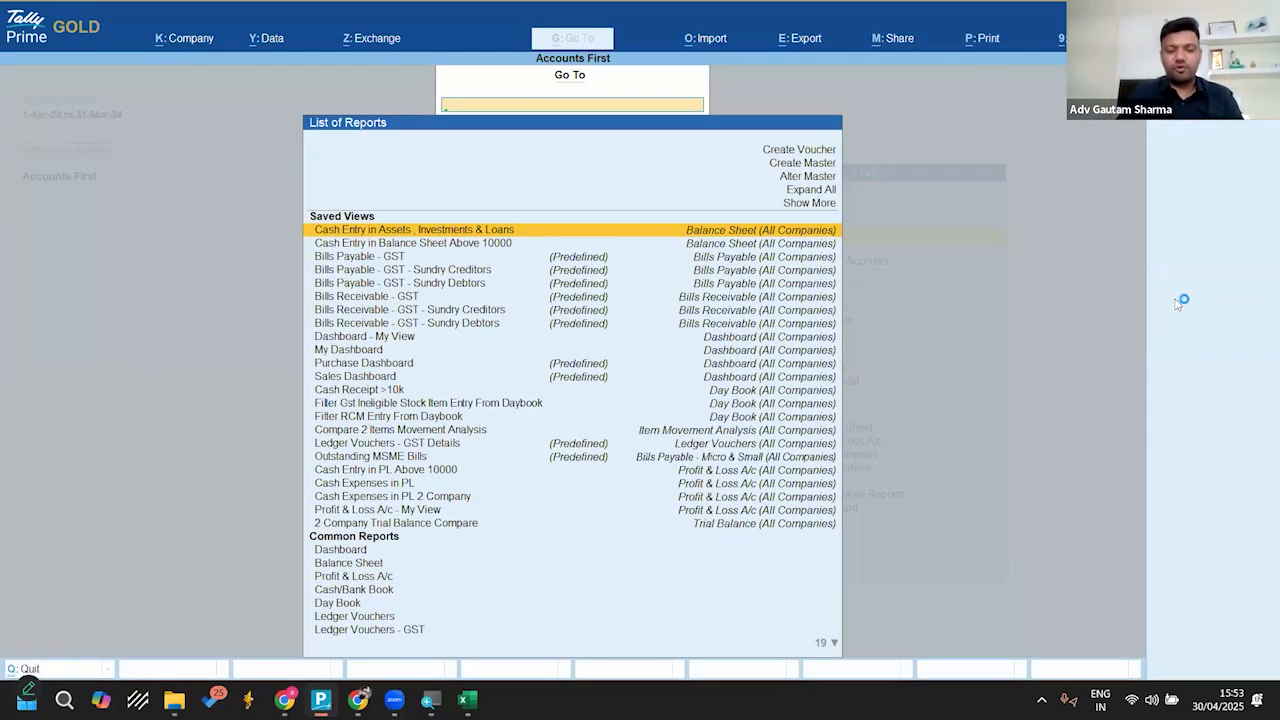
type("Gstr1")
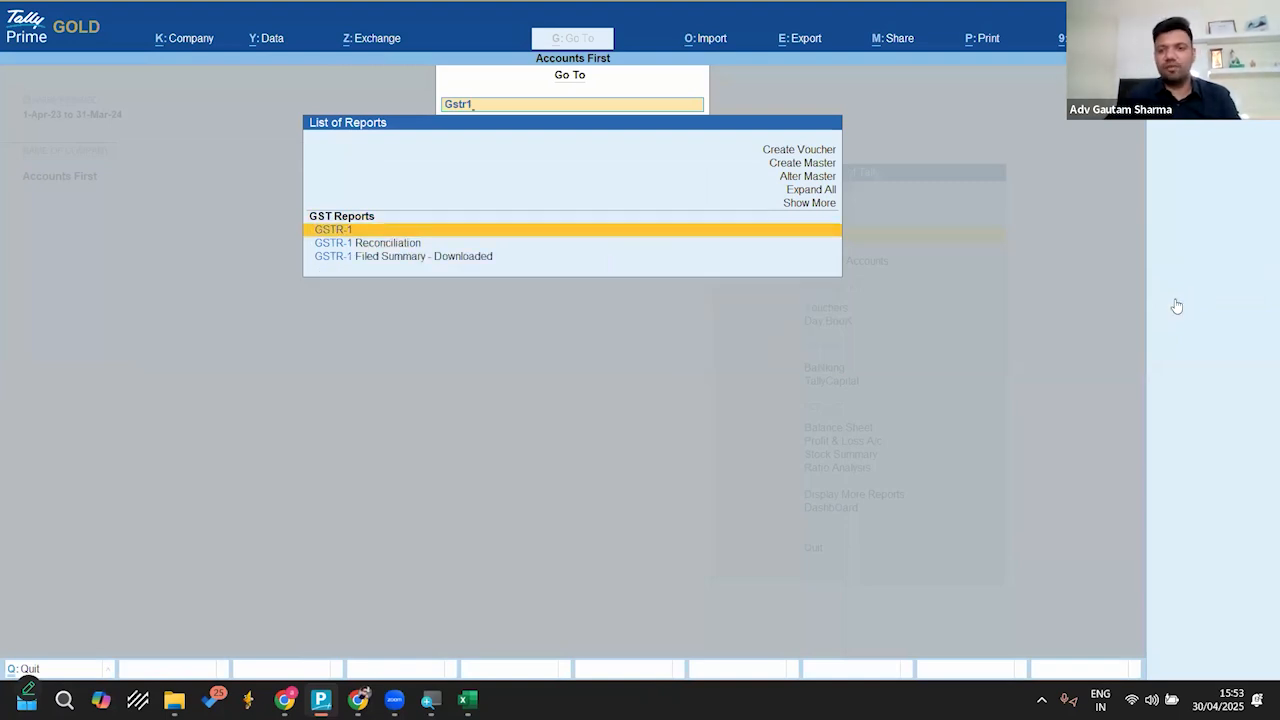
key("Return")
key("alt+F2")
type("1.4.25")
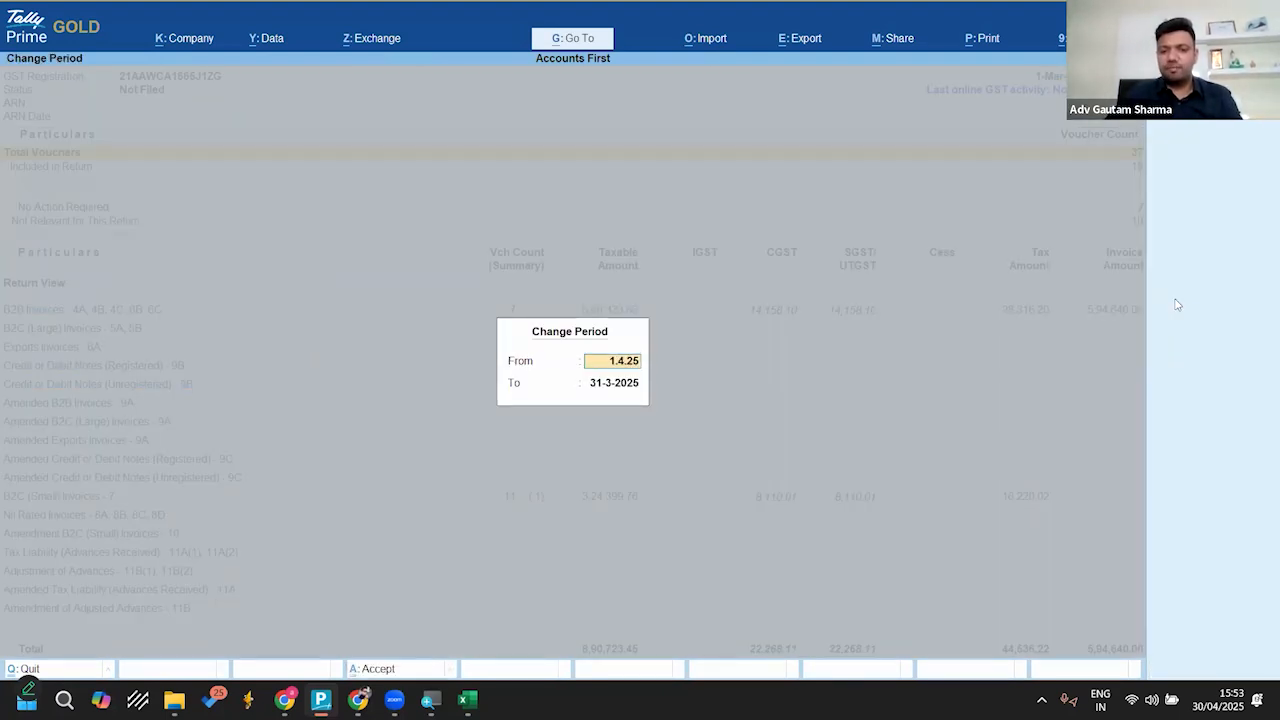
key("Return")
type("30.4.25")
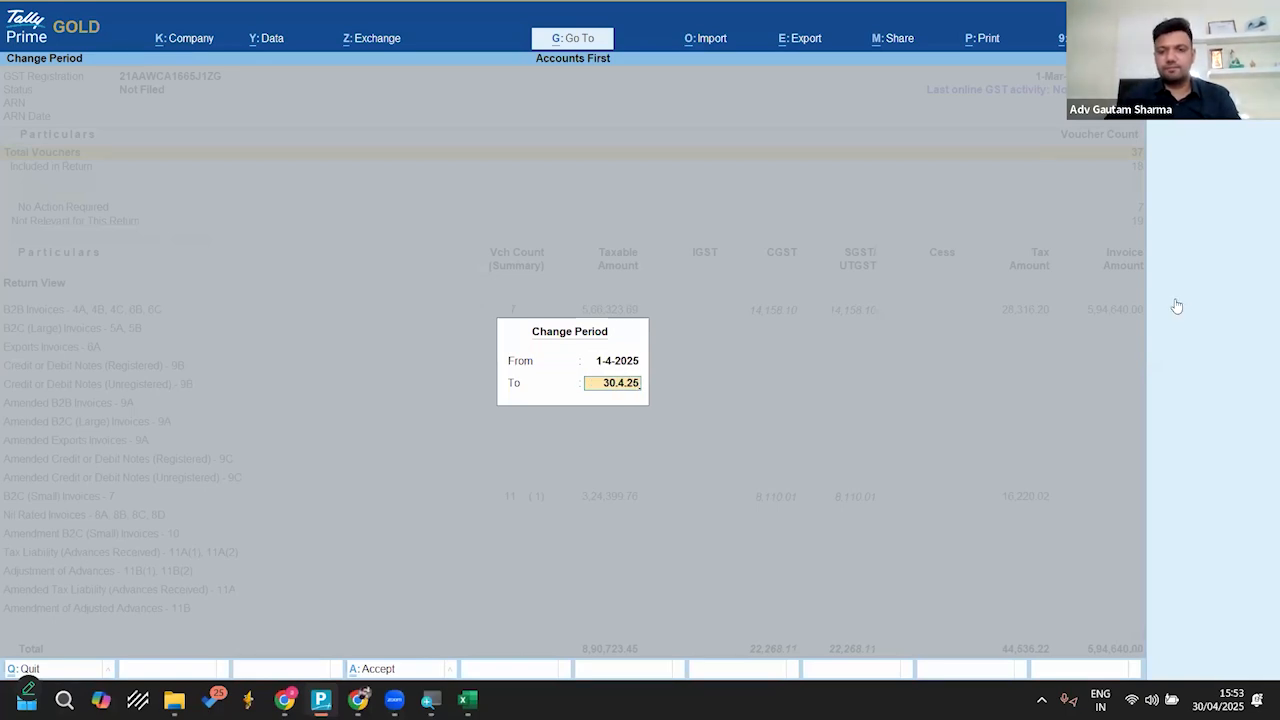
key("Return")
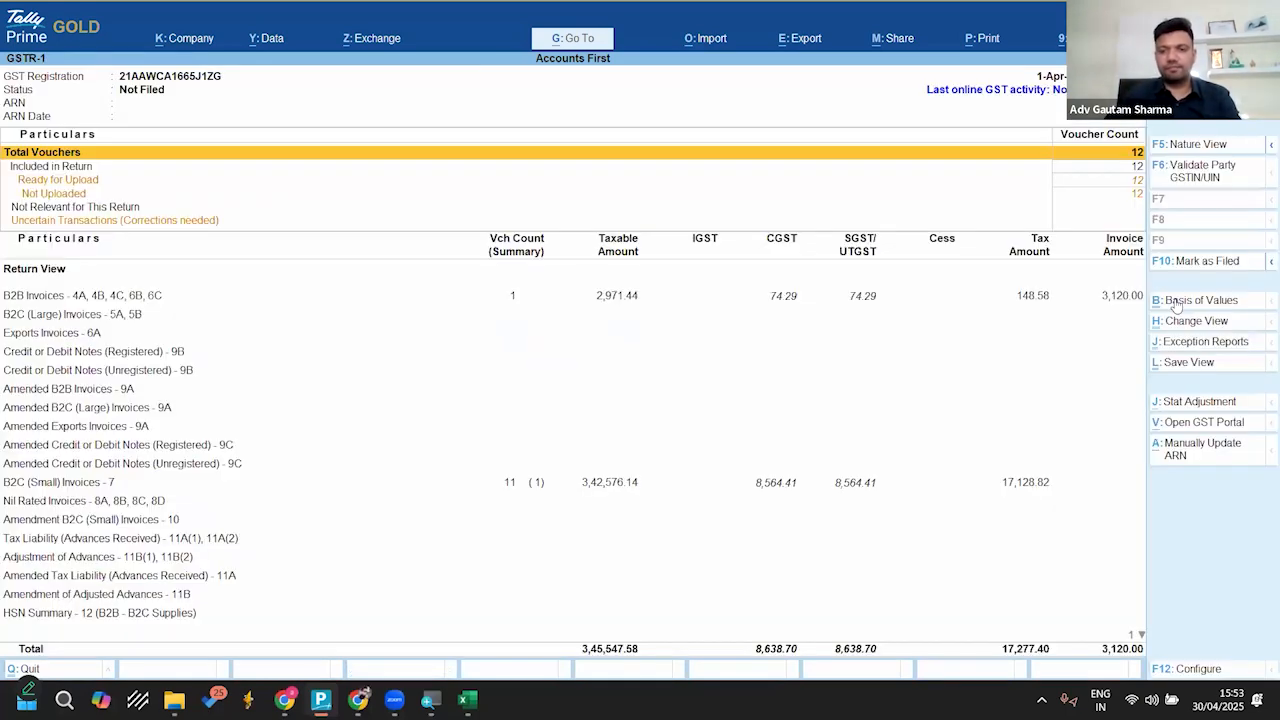
Step: Examine the separate B2B and B2C supplies in HSN Summary - 12 of GSTR-1, then return to the Gateway of Tally
key("Down")
key("Down")
key("Down")
key("Down")
key("Down")
key("Down")
key("Down")
key("Down")
key("Down")
key("Down")
key("Down")
key("Down")
key("Down")
key("Down")
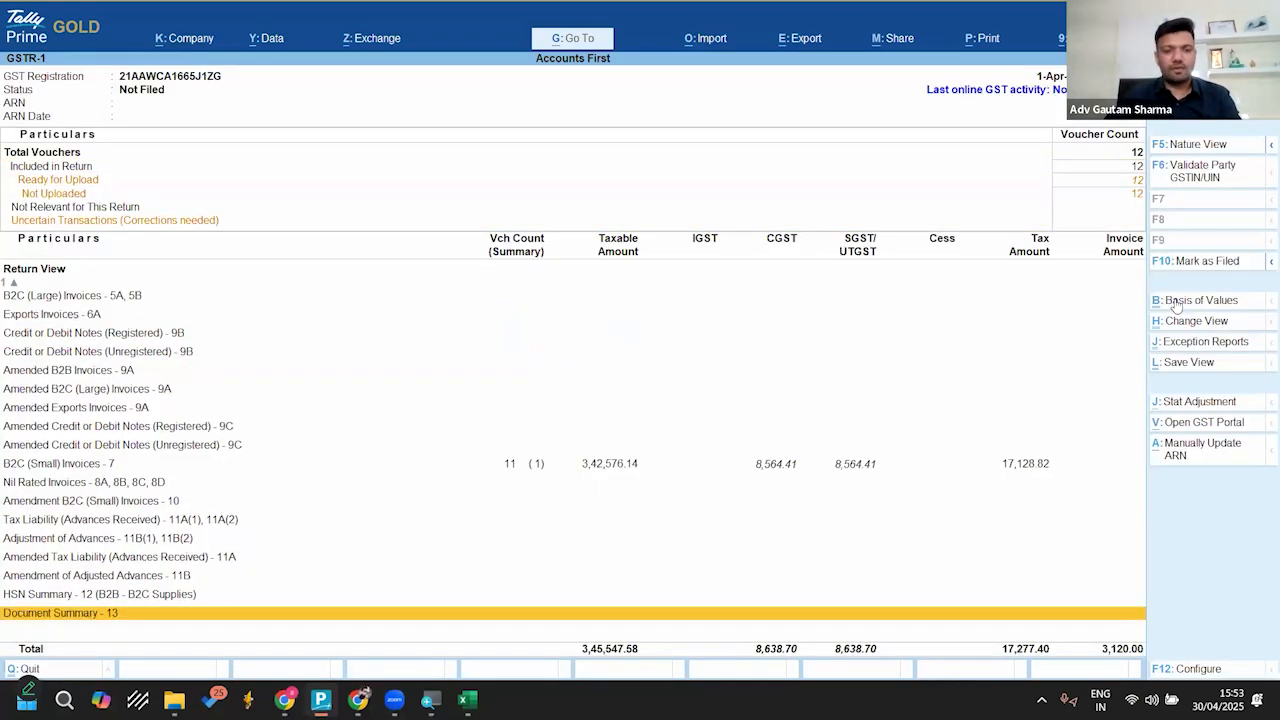
key("Return")
key("Down")
key("Up")
key("Down")
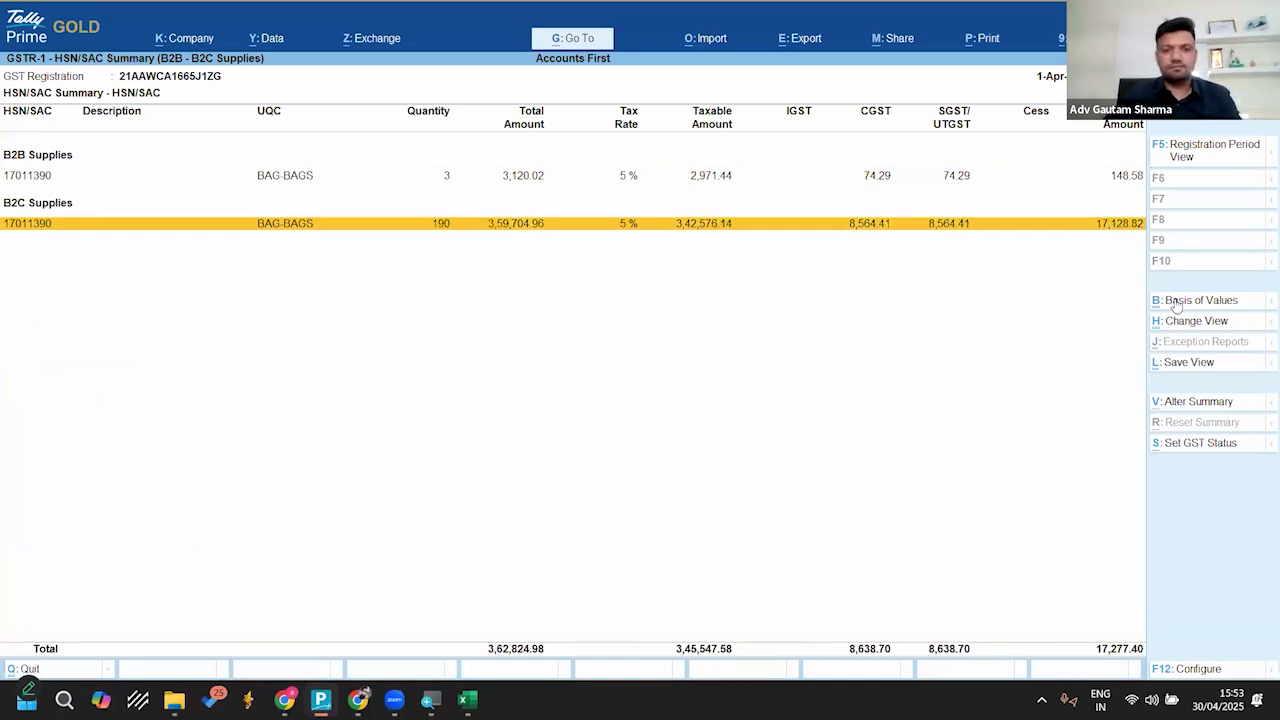
key("Escape")
key("Escape")
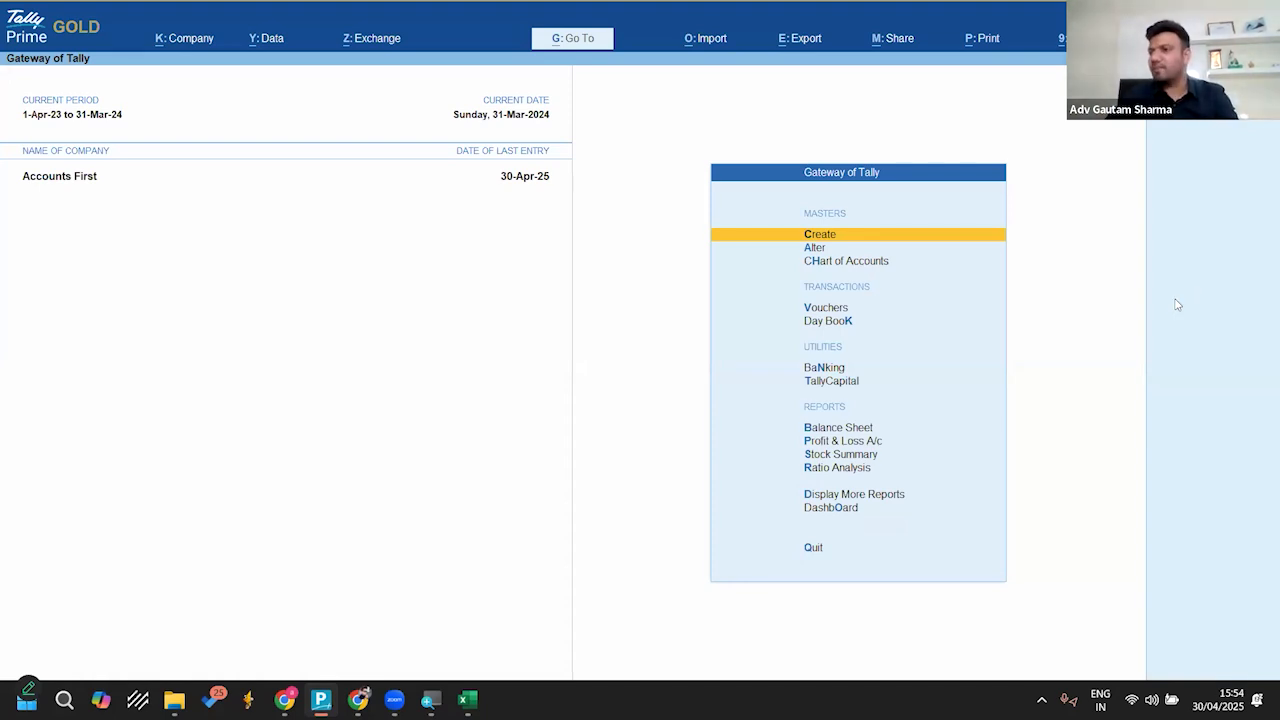
key("Escape")
key("n")
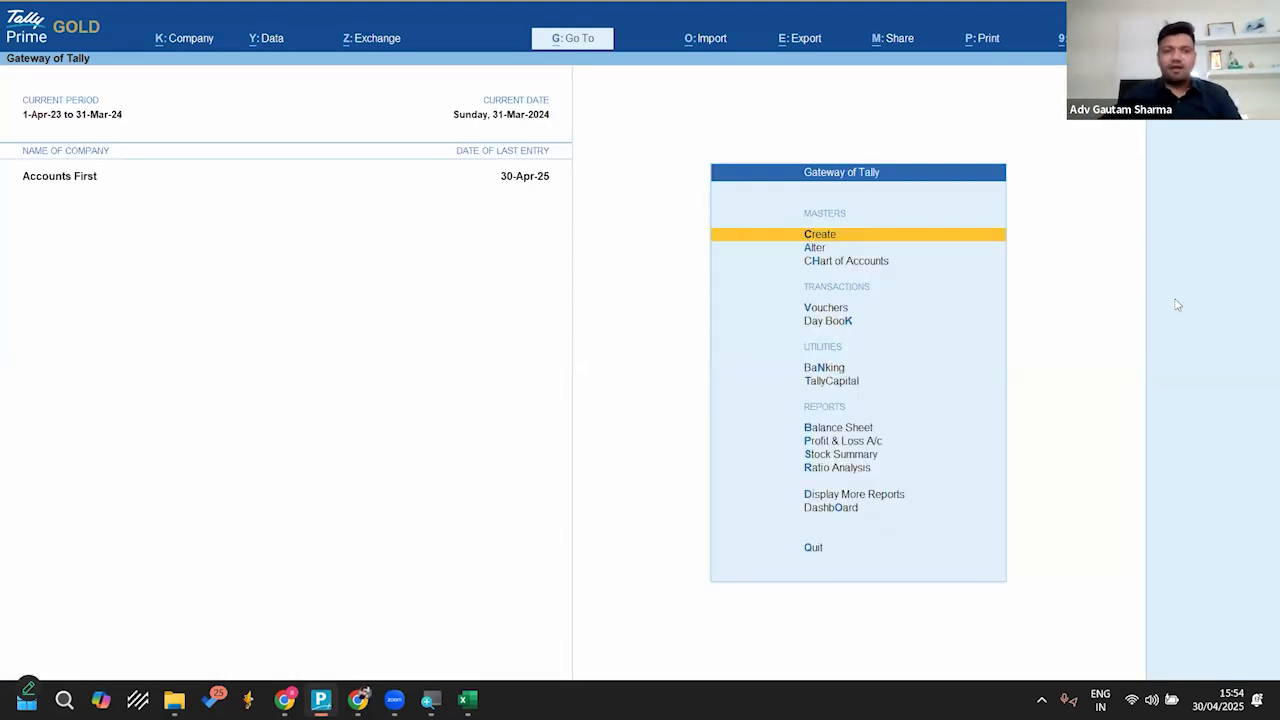